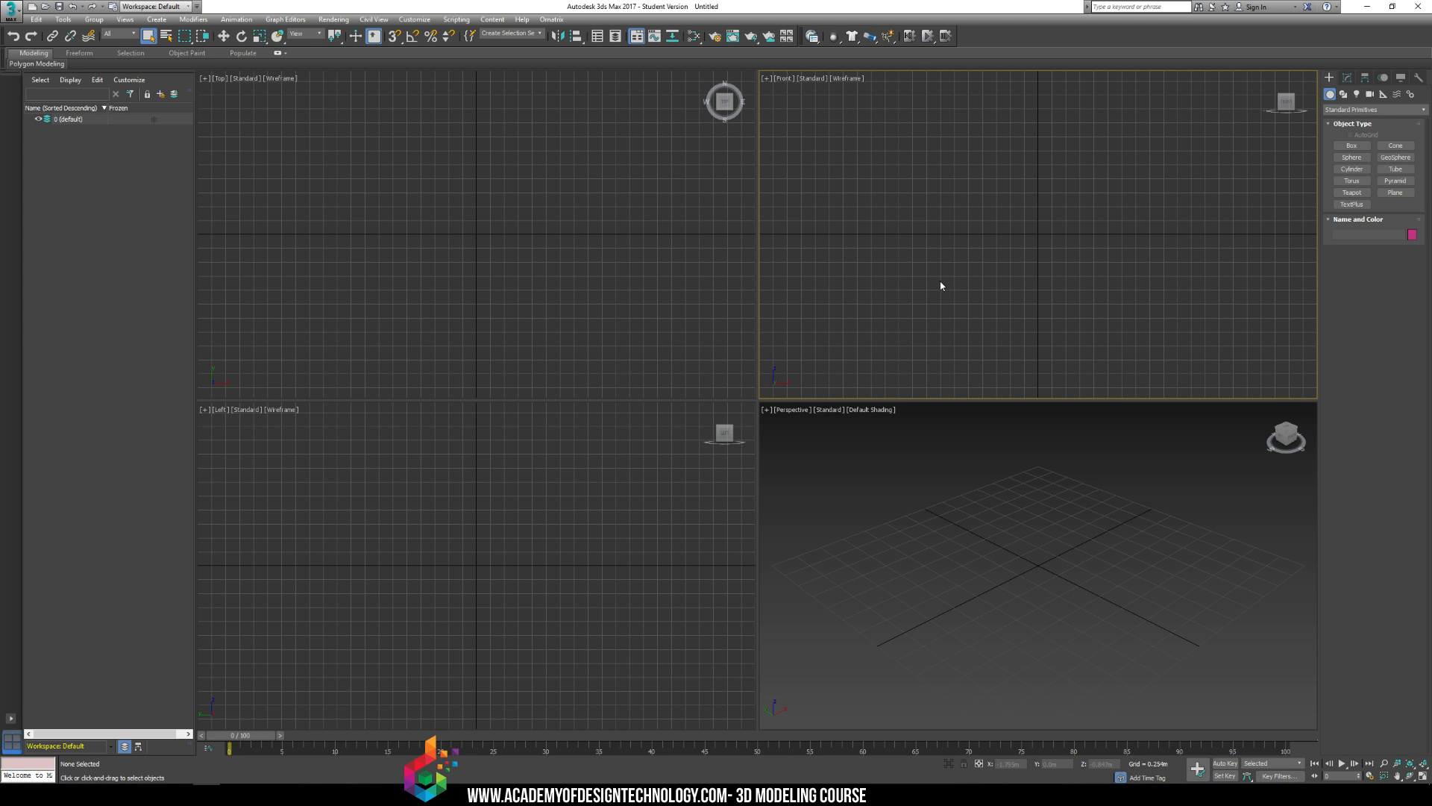
Step: Switch to Notepad and review the Week 4 midterm room assignment requirements, then return to 3ds Max
left_click(259, 783)
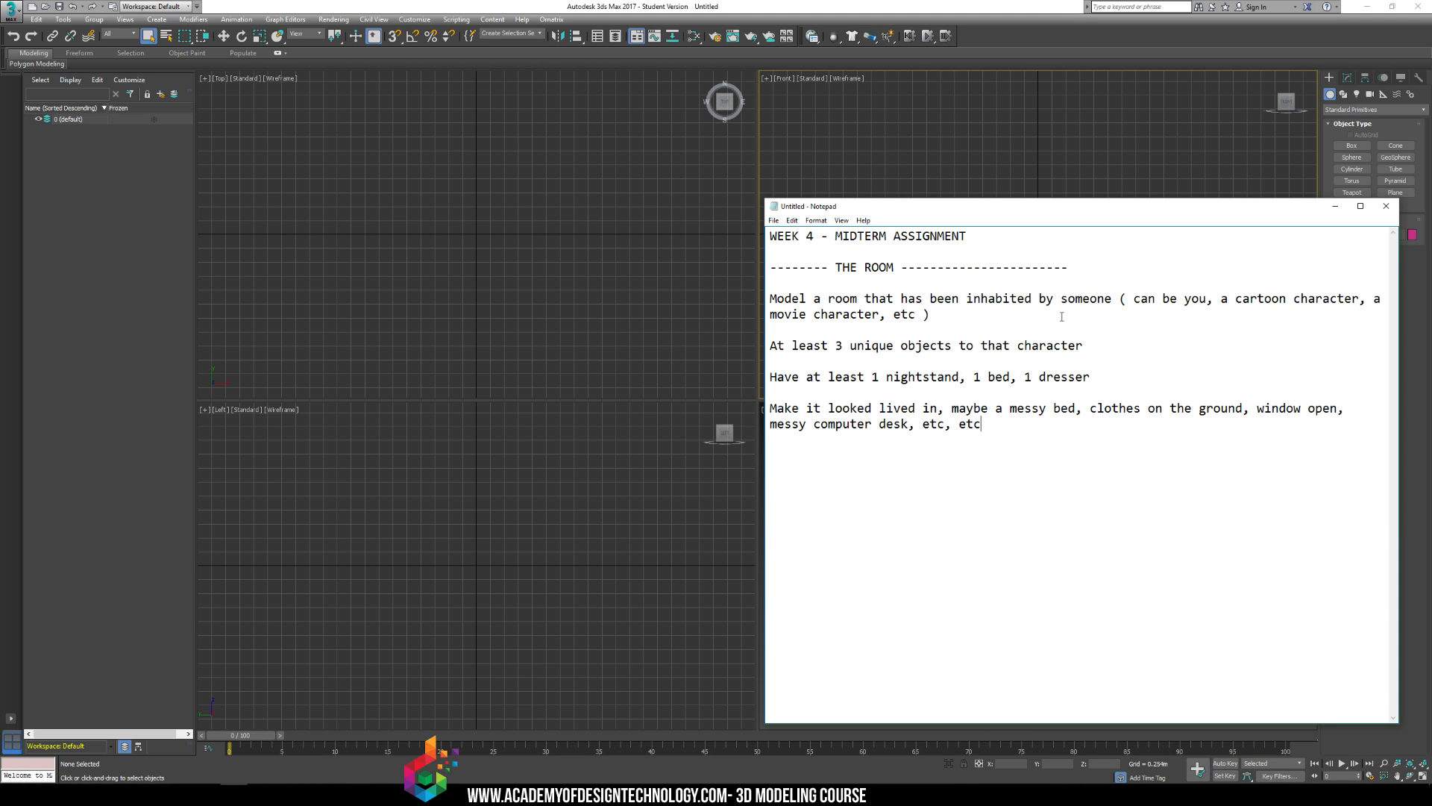
left_click_drag(1103, 211, 856, 200)
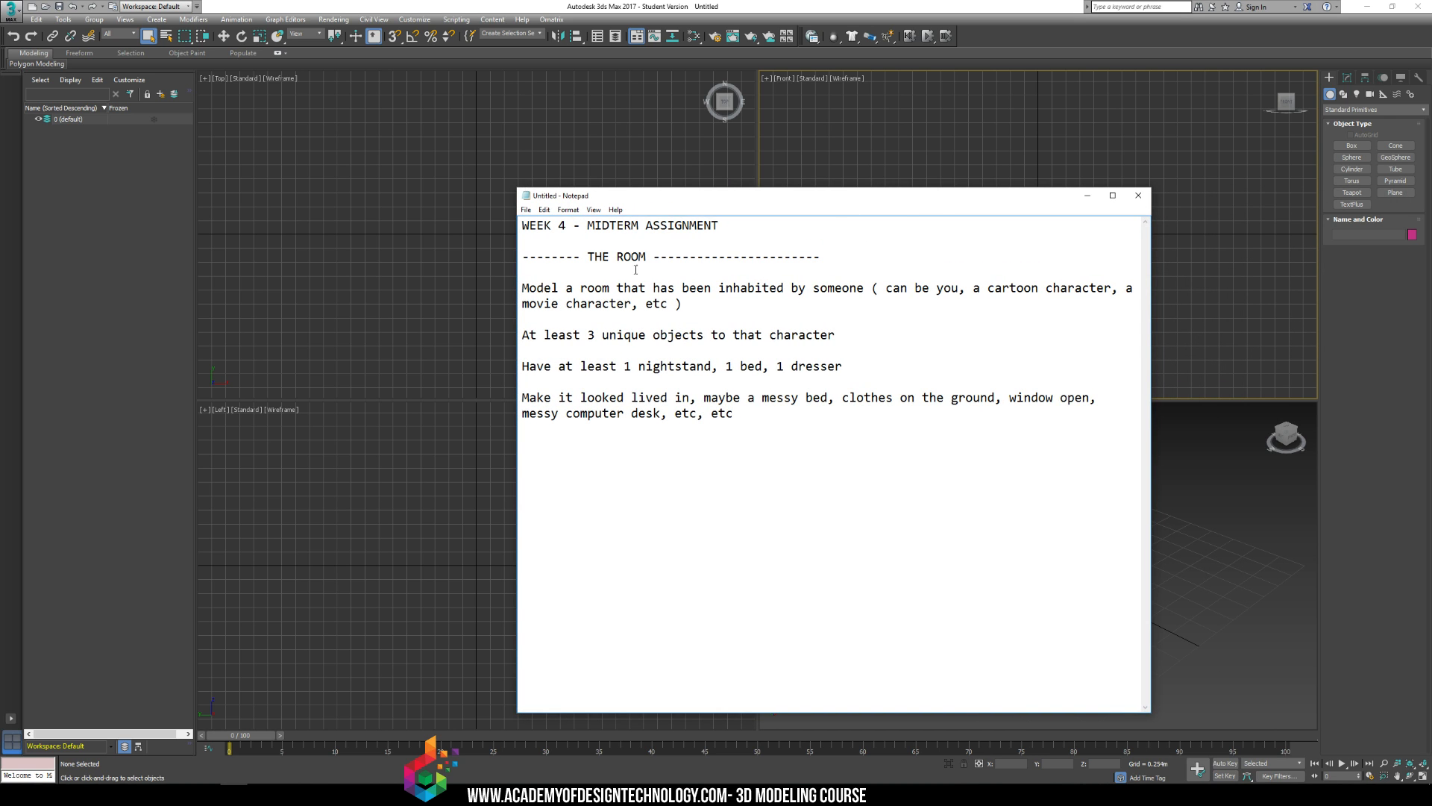
left_click(658, 288)
left_click(840, 331)
left_click(1002, 159)
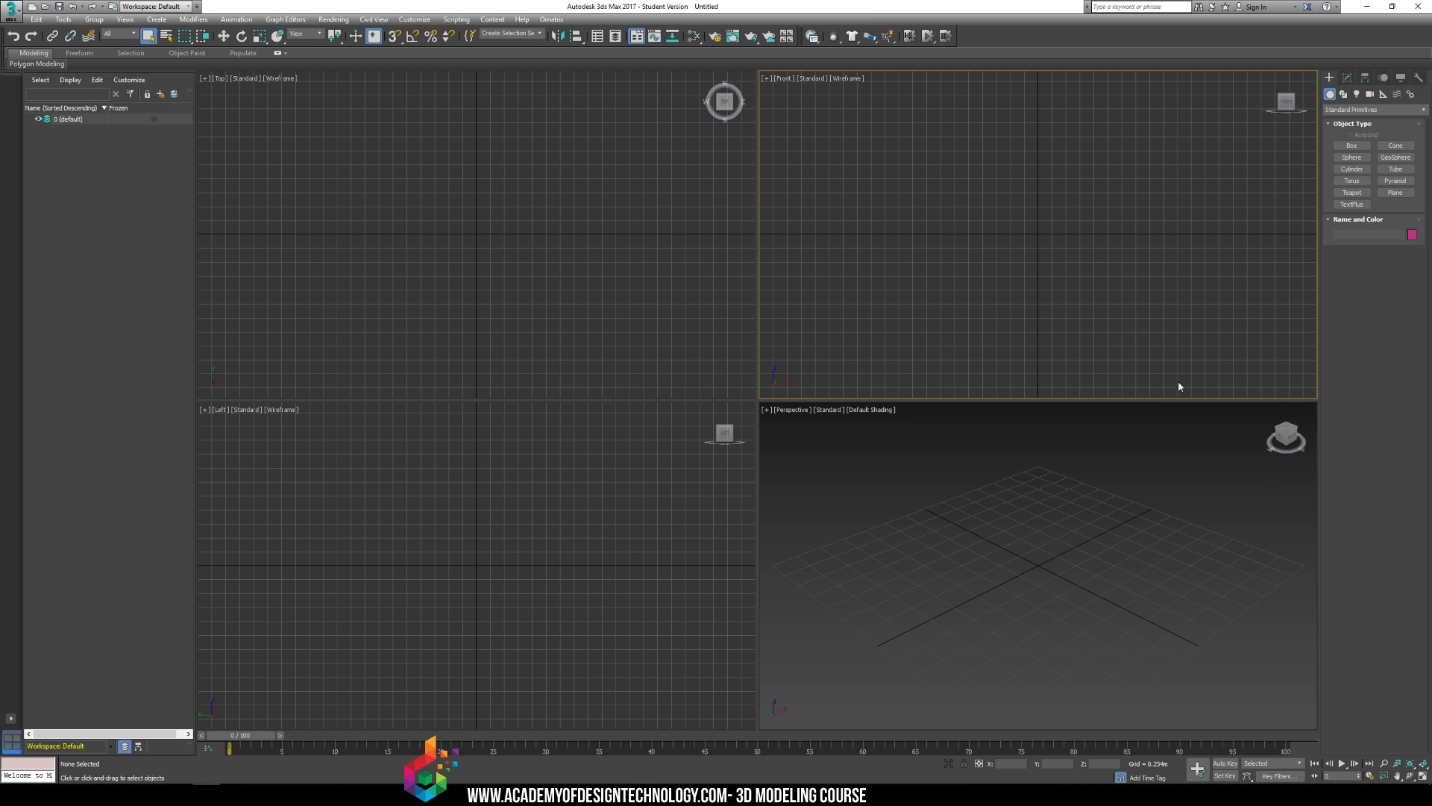
Step: Create a box about 3.56 m long, 4.02 m wide and 2.32 m high, centred near the origin
left_click(1351, 146)
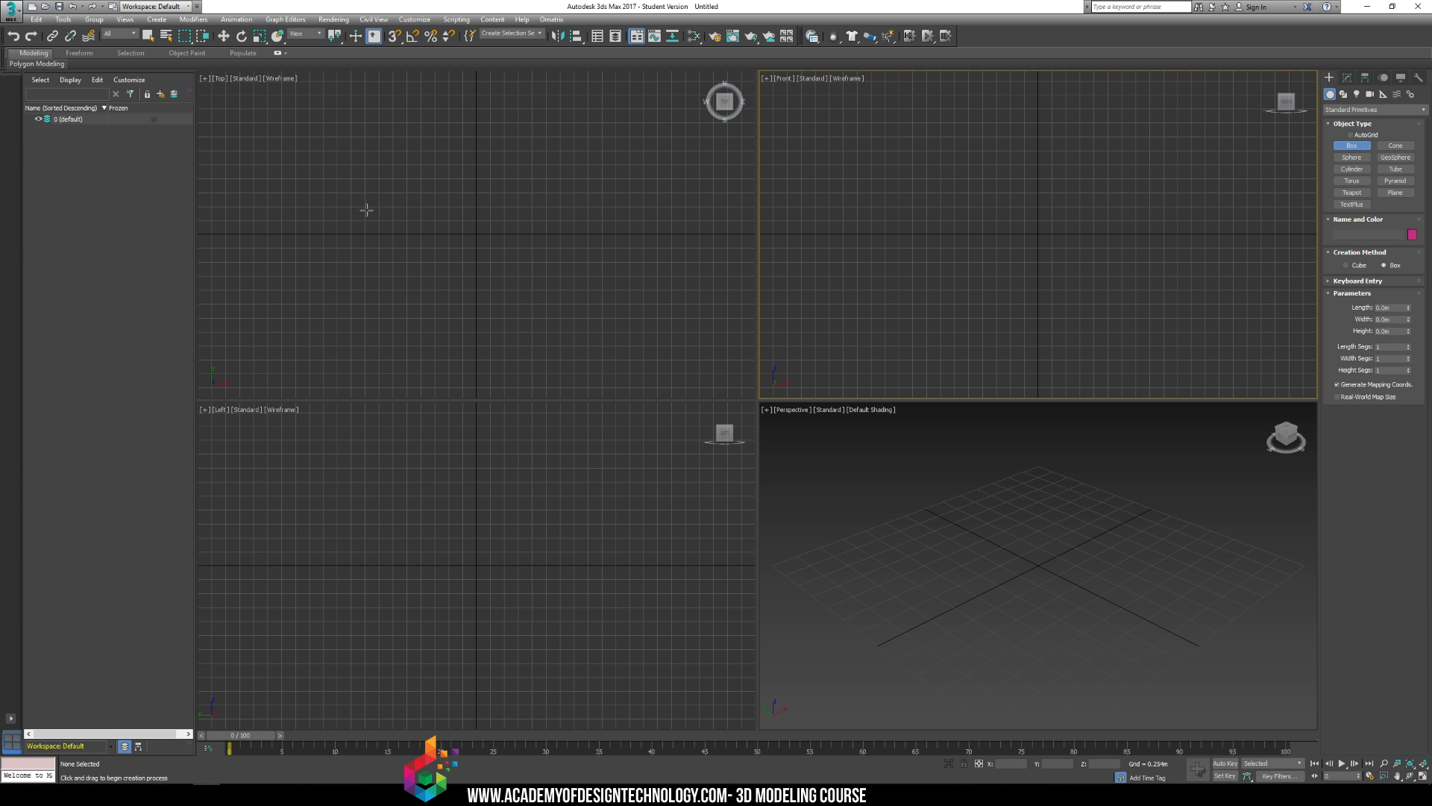
left_click_drag(366, 137, 588, 332)
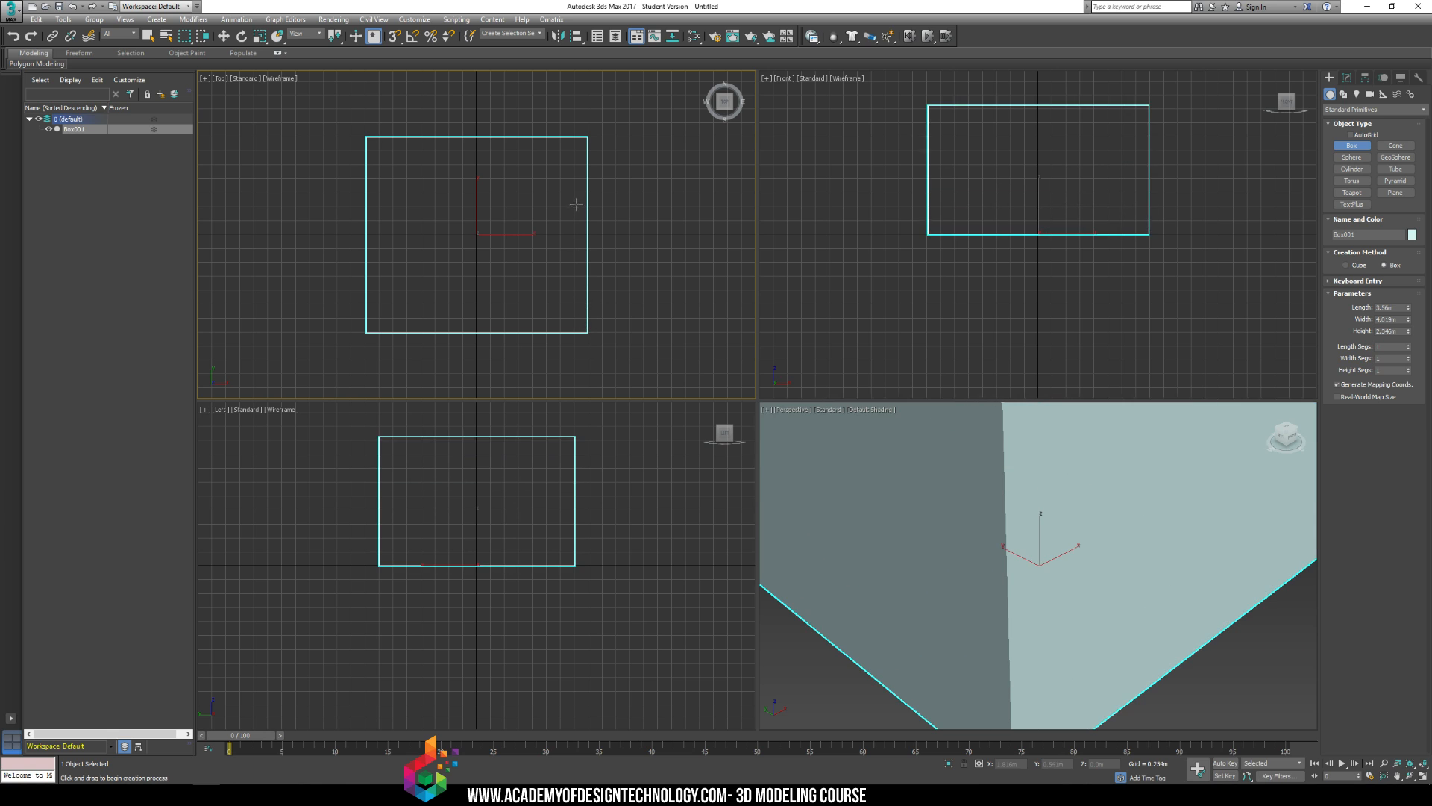
left_click(576, 206)
middle_click_drag(1043, 397, 1037, 476)
scroll(1055, 578, "down", 5)
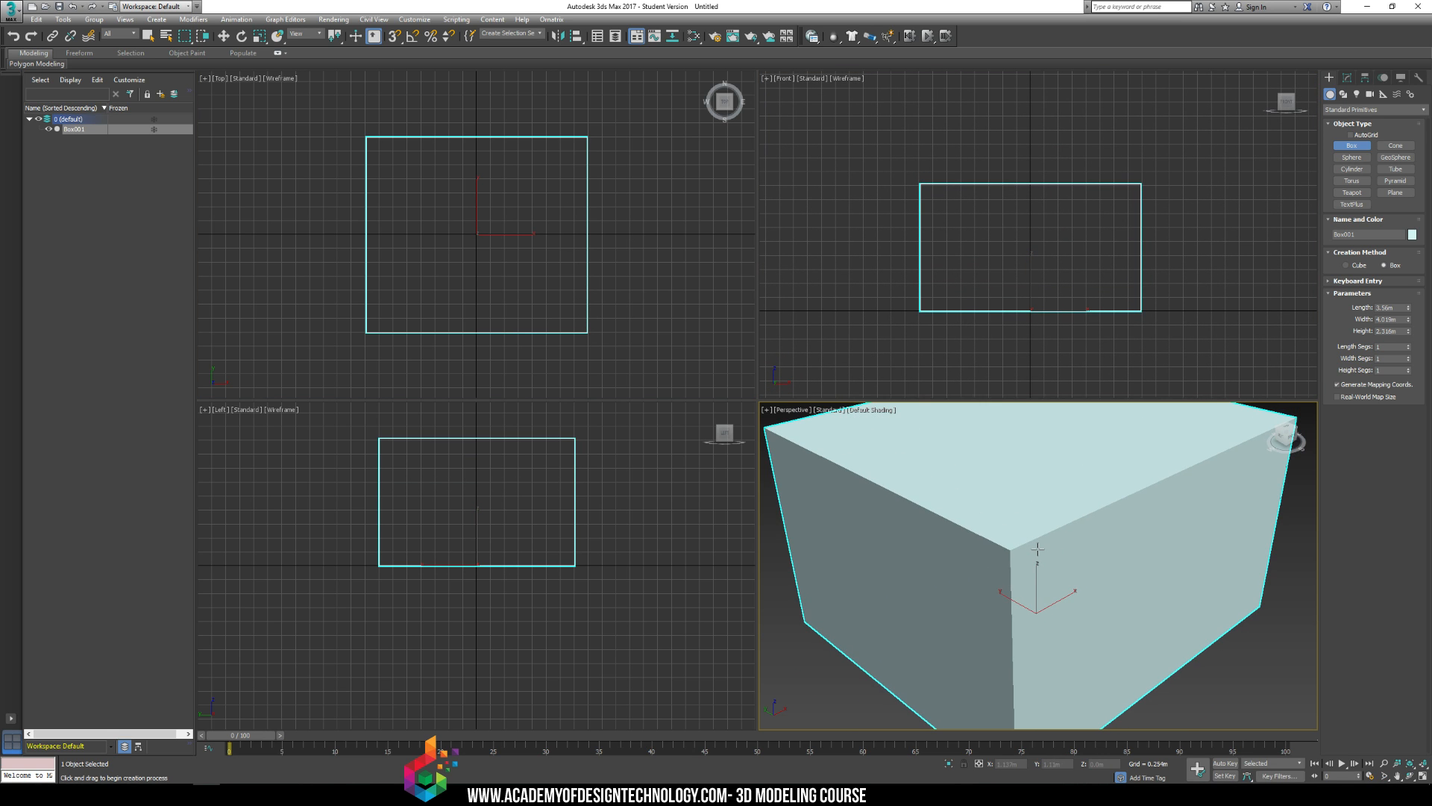
scroll(1037, 549, "down", 4)
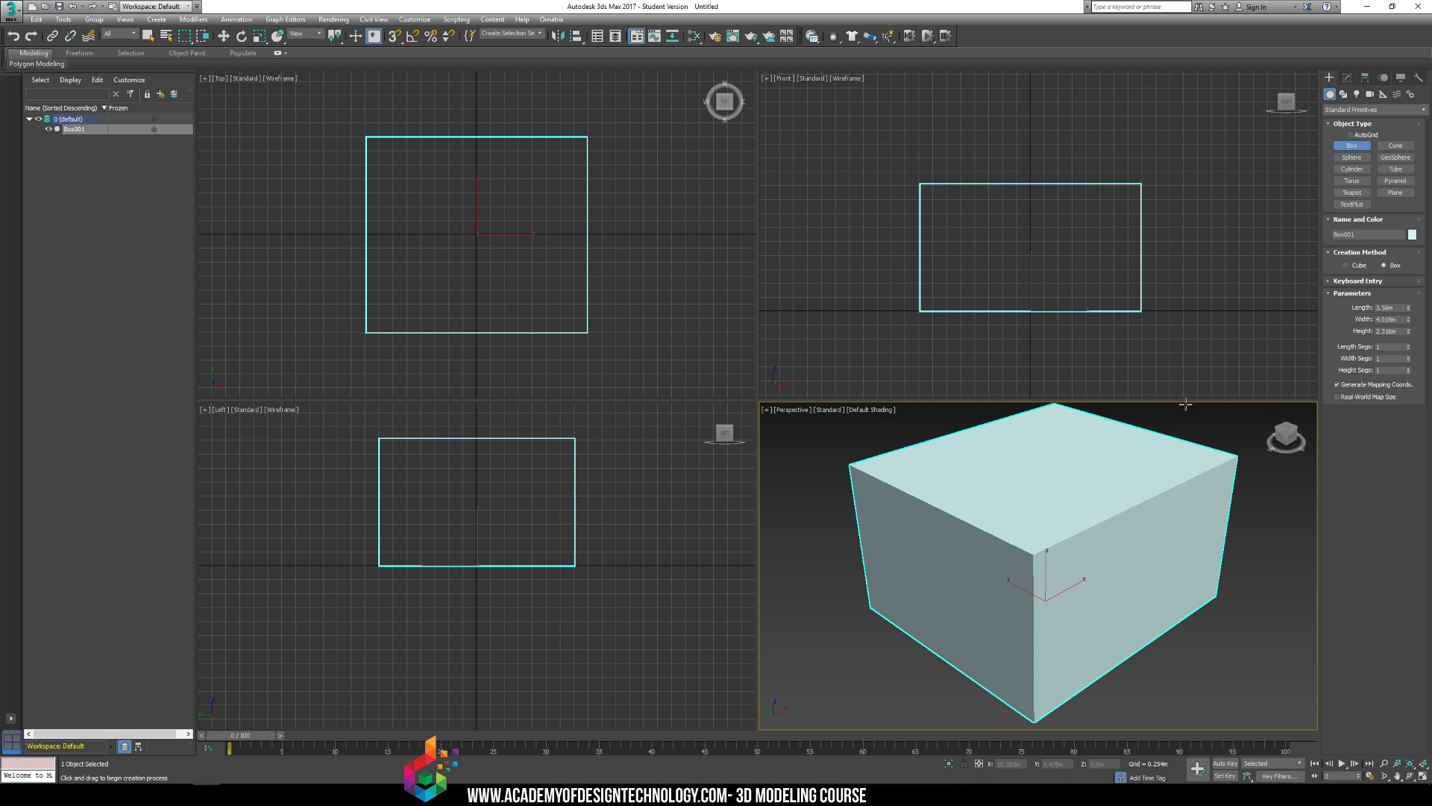
Step: Check the scene's display unit scale in the units setup
left_click(414, 19)
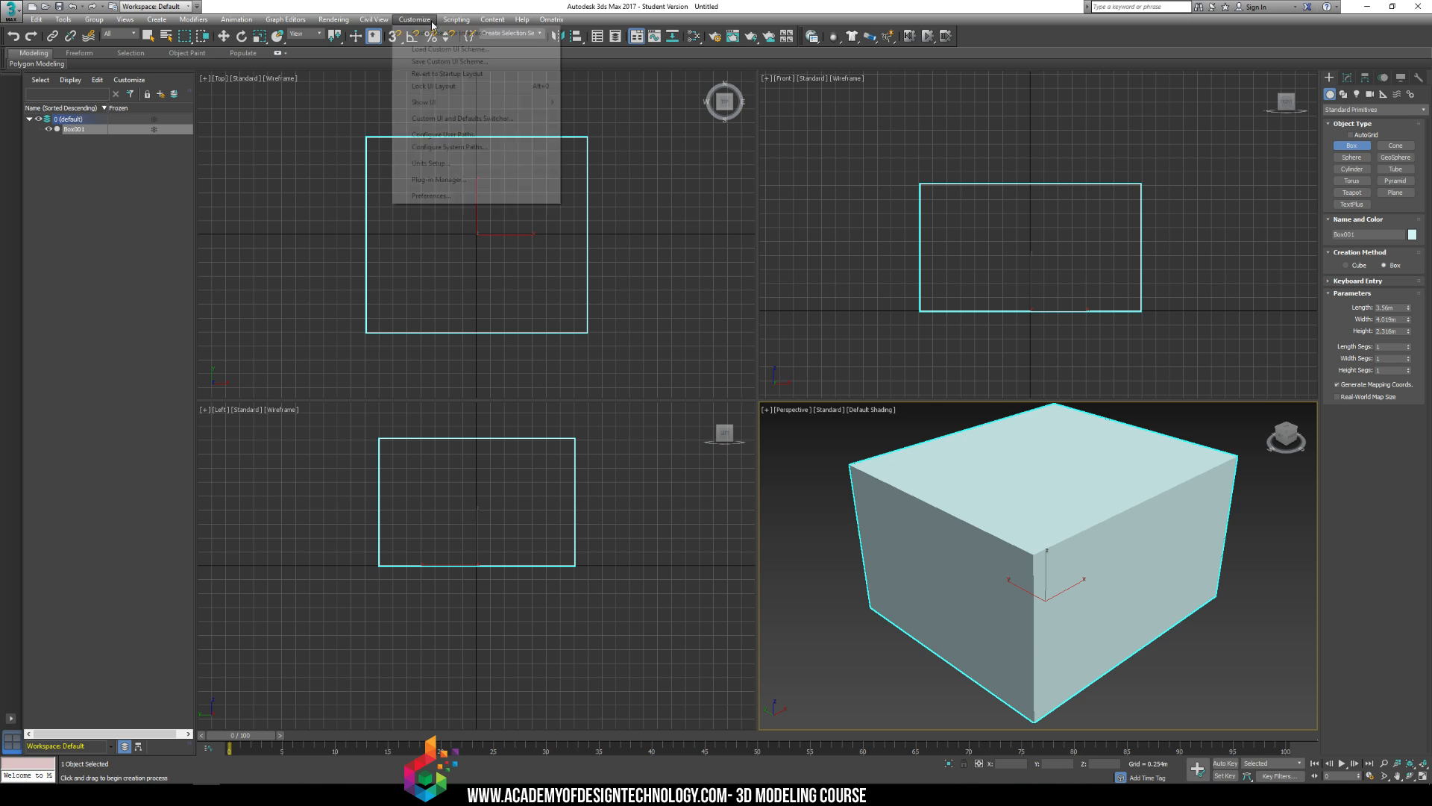
left_click(435, 164)
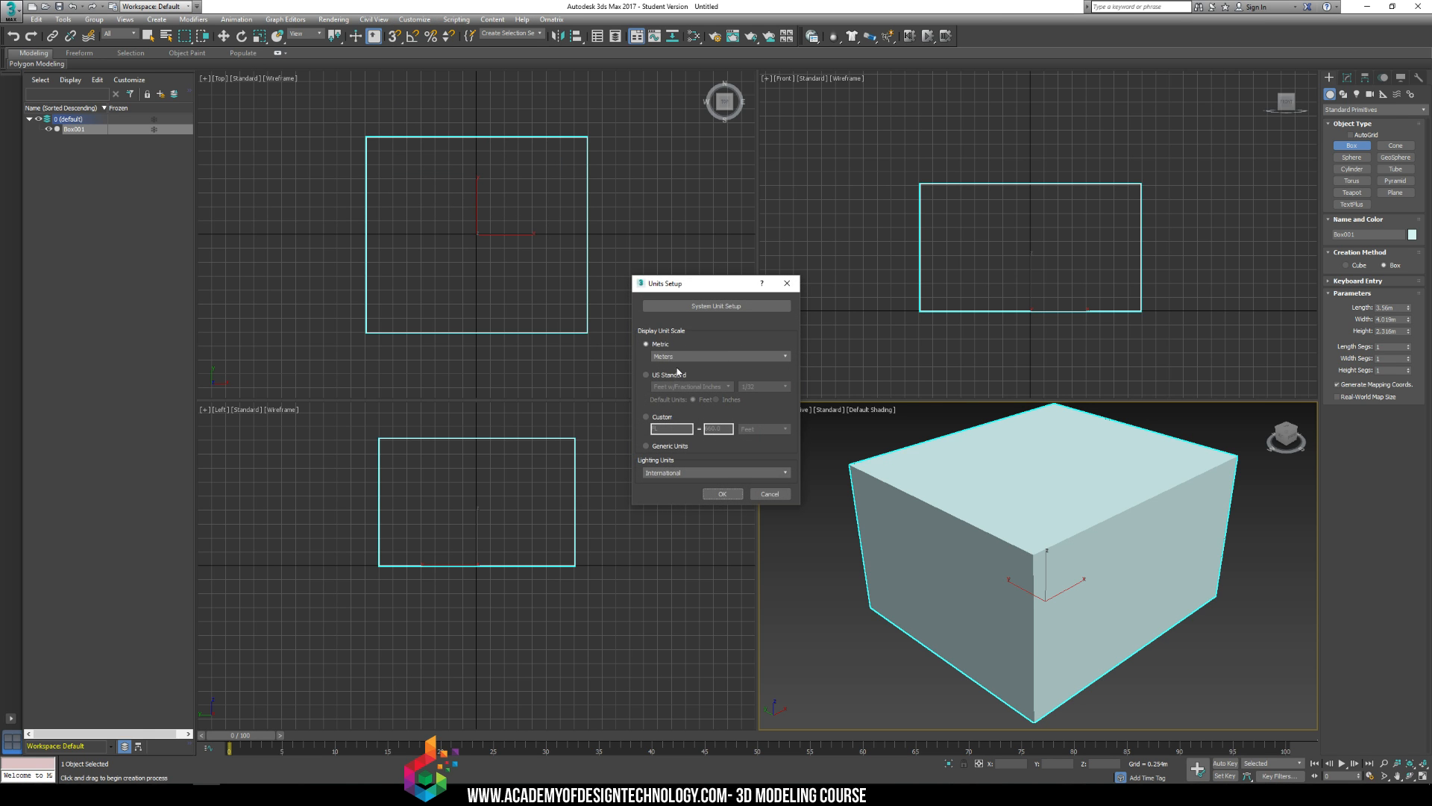
left_click(720, 494)
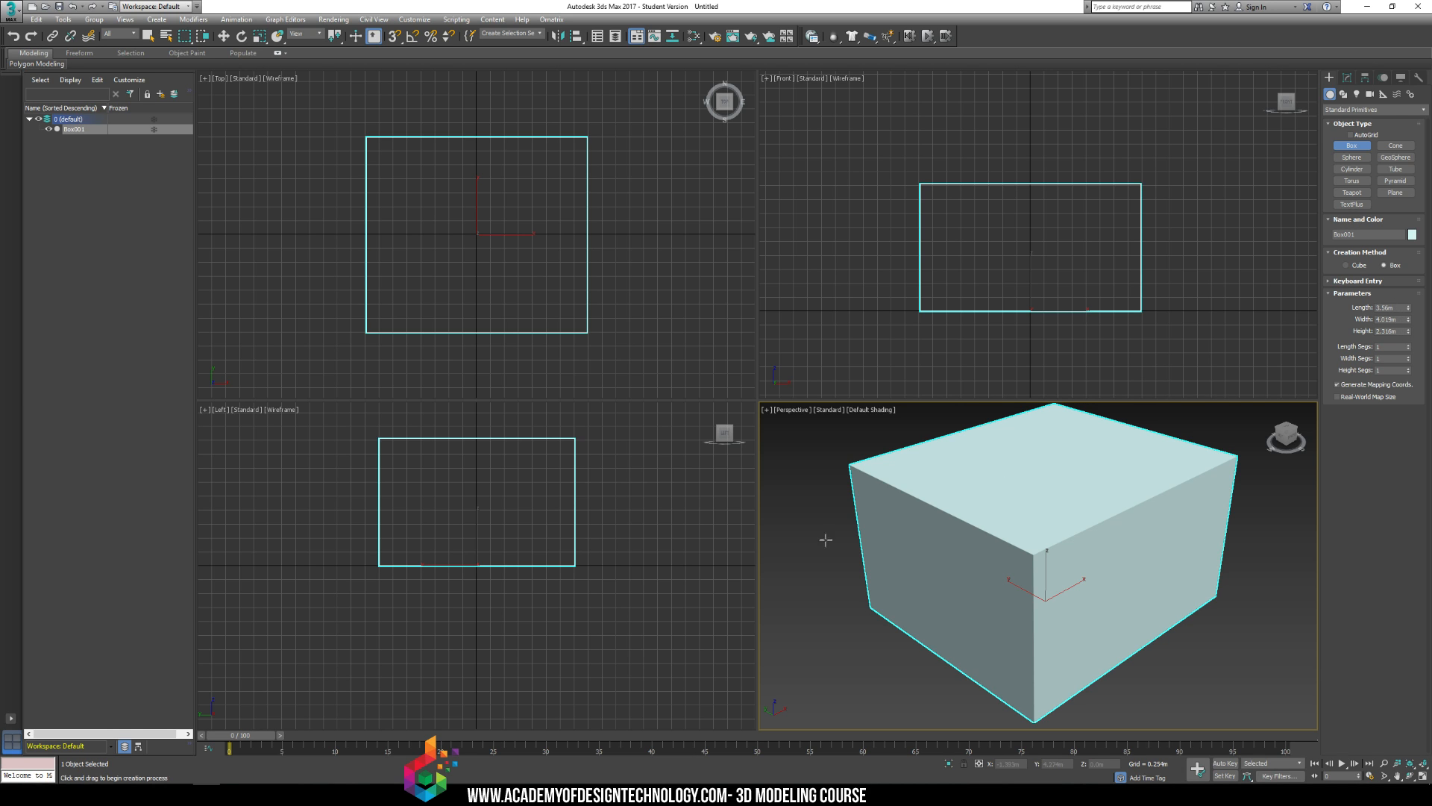
Step: Convert the box to an Editable Poly
scroll(900, 510, "down", 3)
middle_click_drag(900, 510, 1051, 545, "alt")
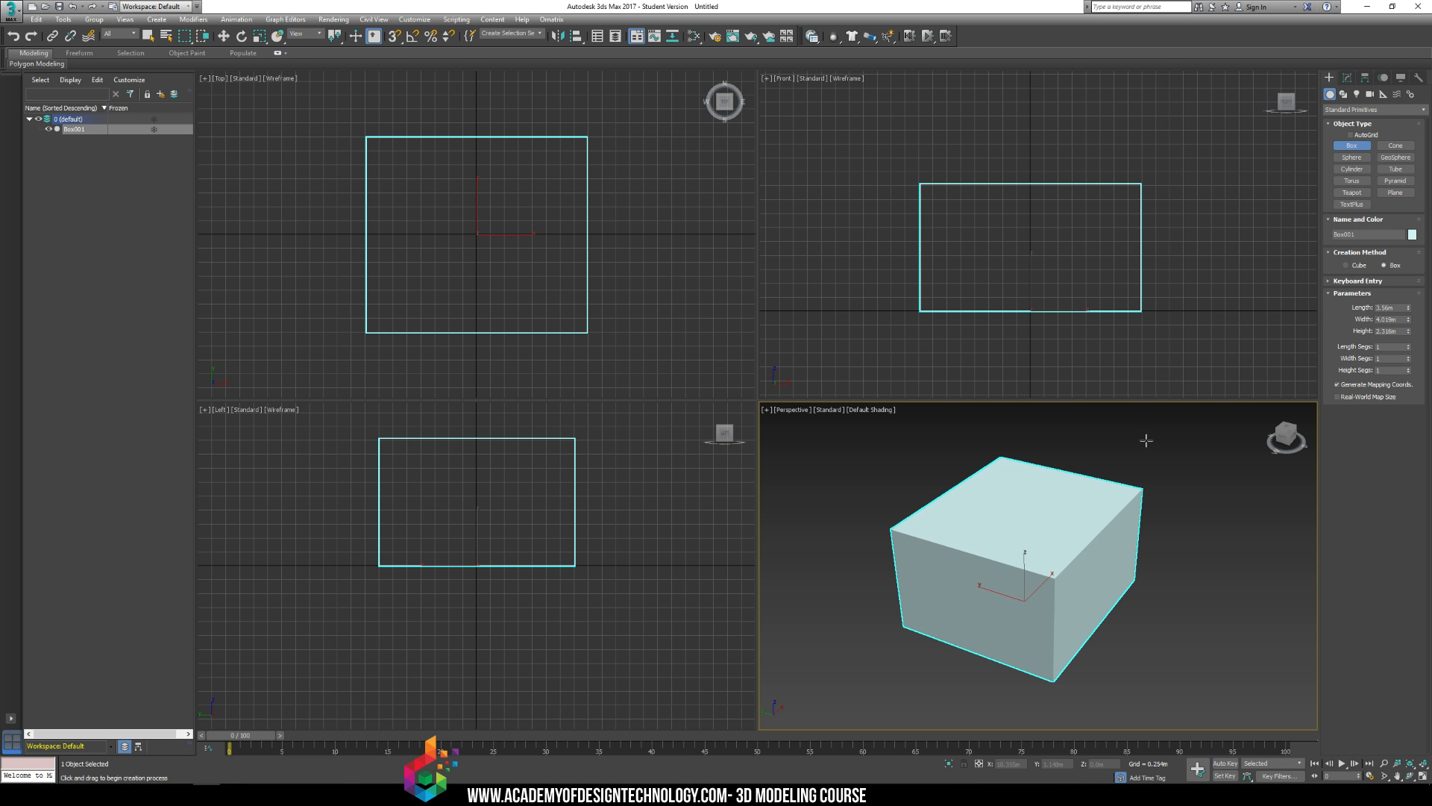
mouse_move(1165, 457)
middle_mouse_down("alt")
mouse_move(1077, 441)
mouse_move(1132, 492)
mouse_move(1142, 461)
middle_mouse_up("alt")
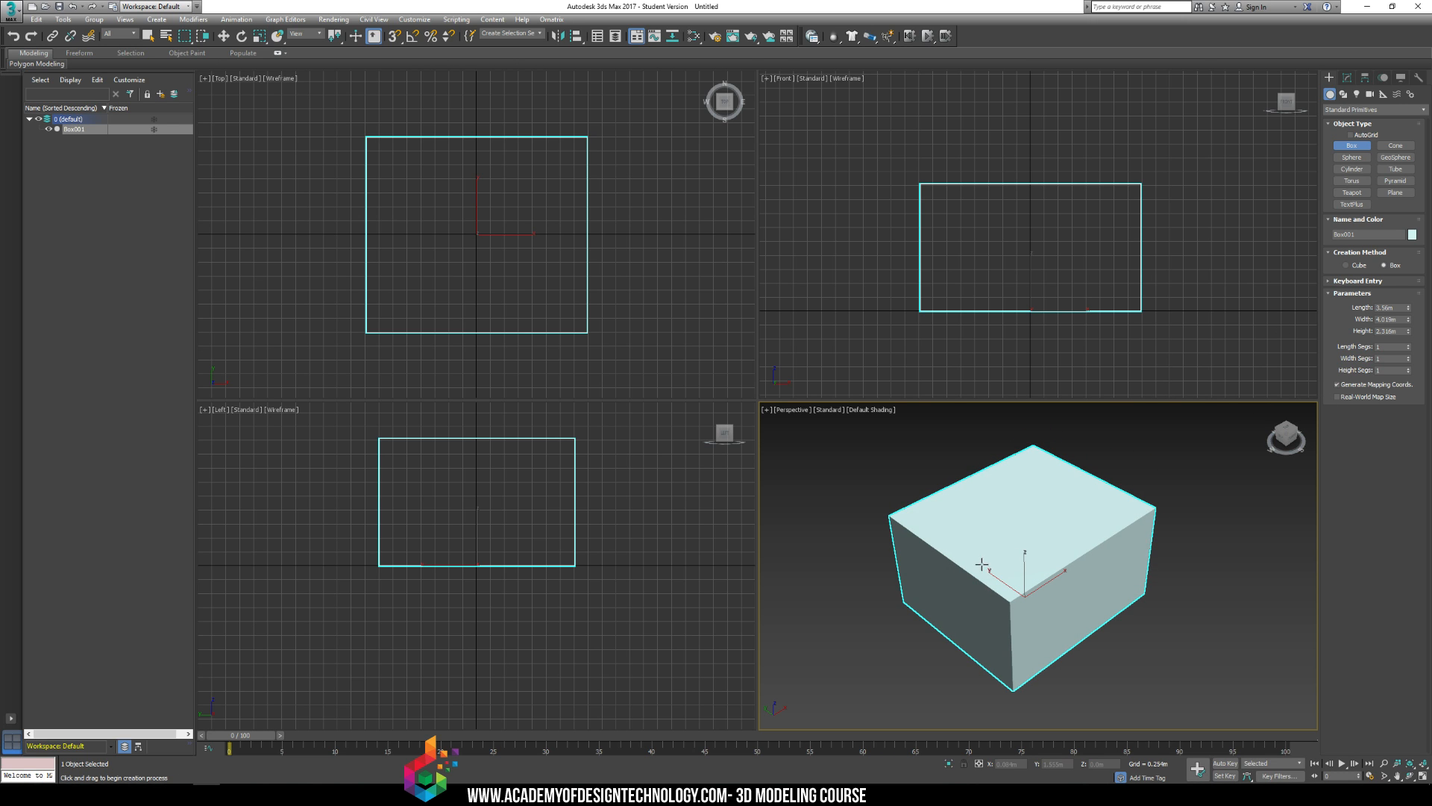
middle_click_drag(977, 563, 1067, 518)
key("w")
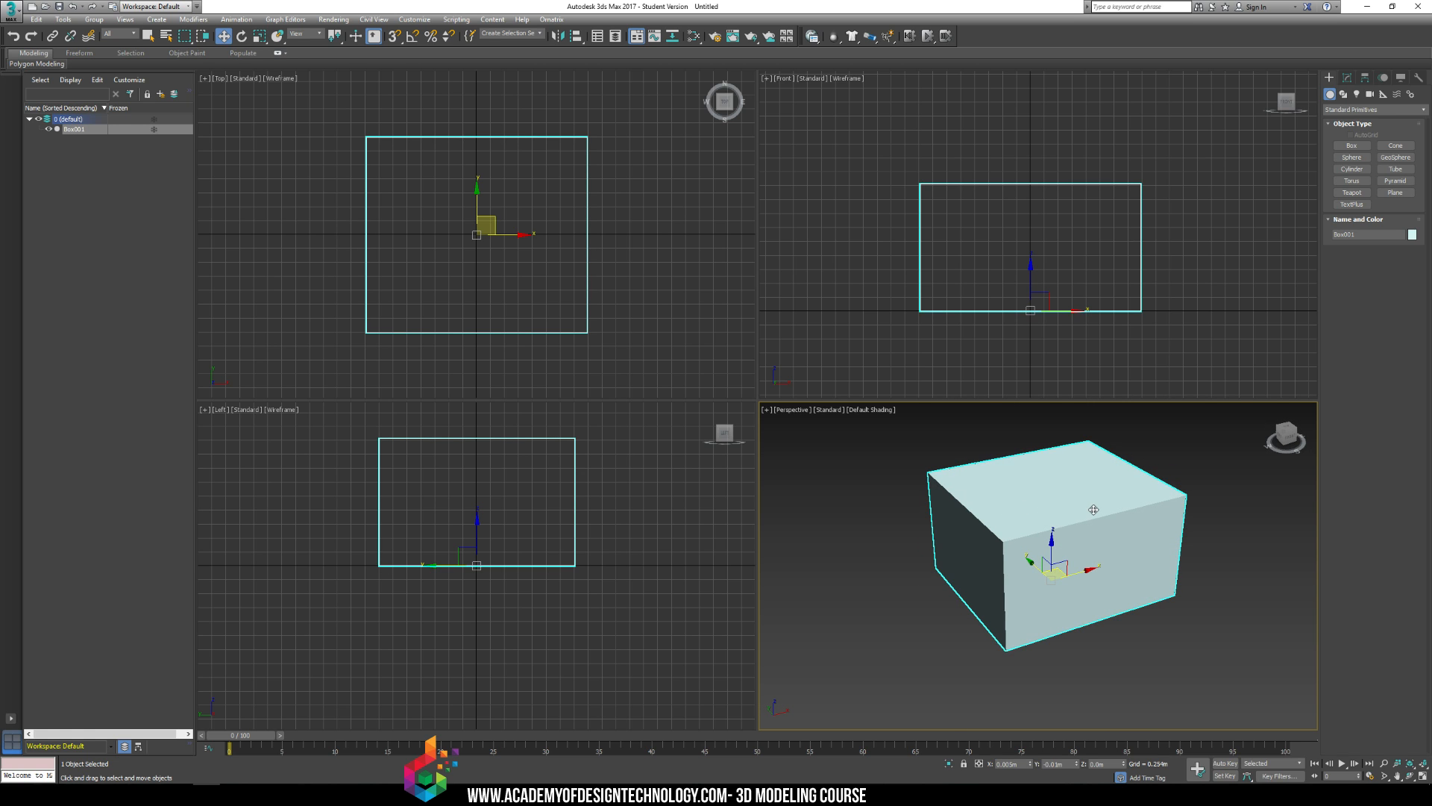
right_click(1074, 484)
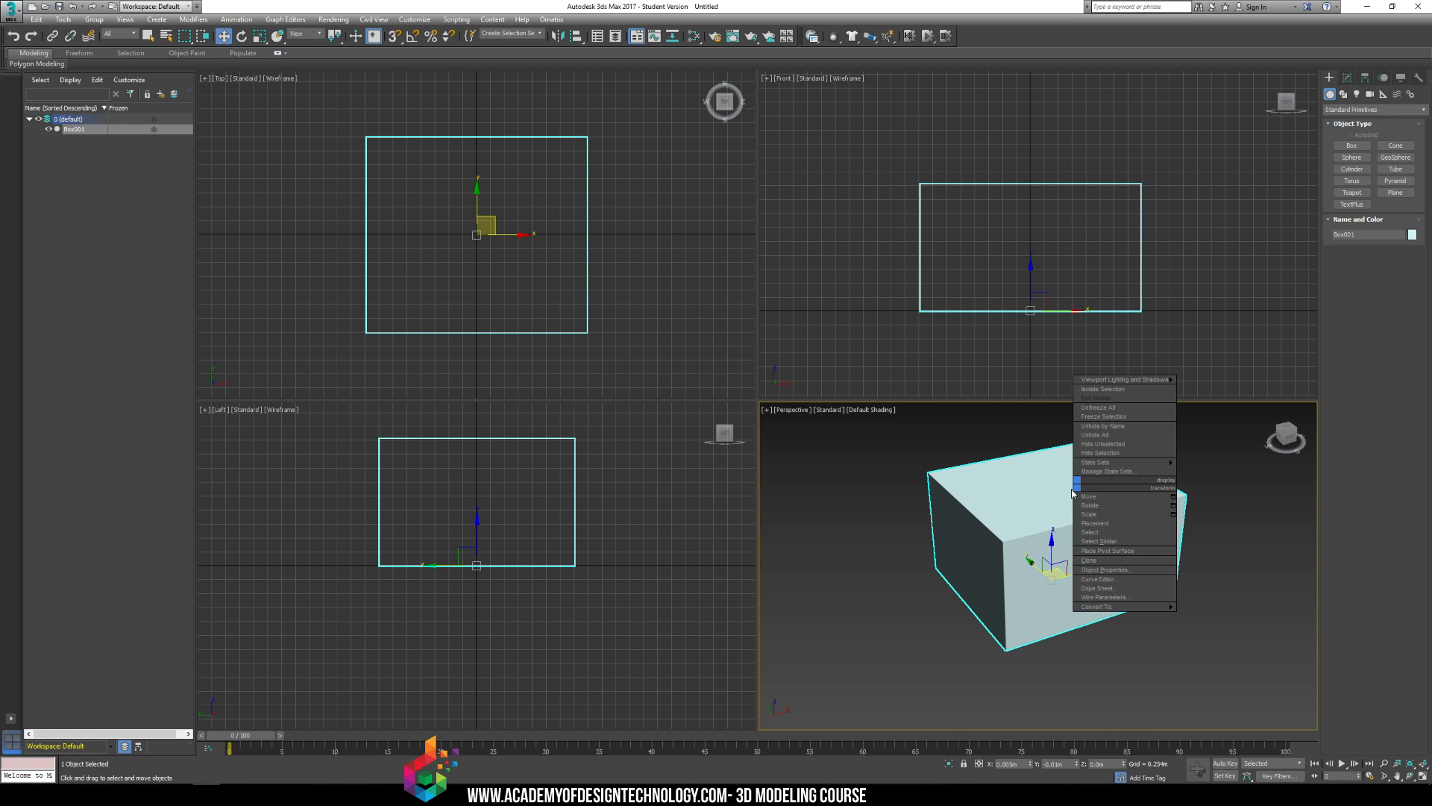
mouse_move(1104, 607)
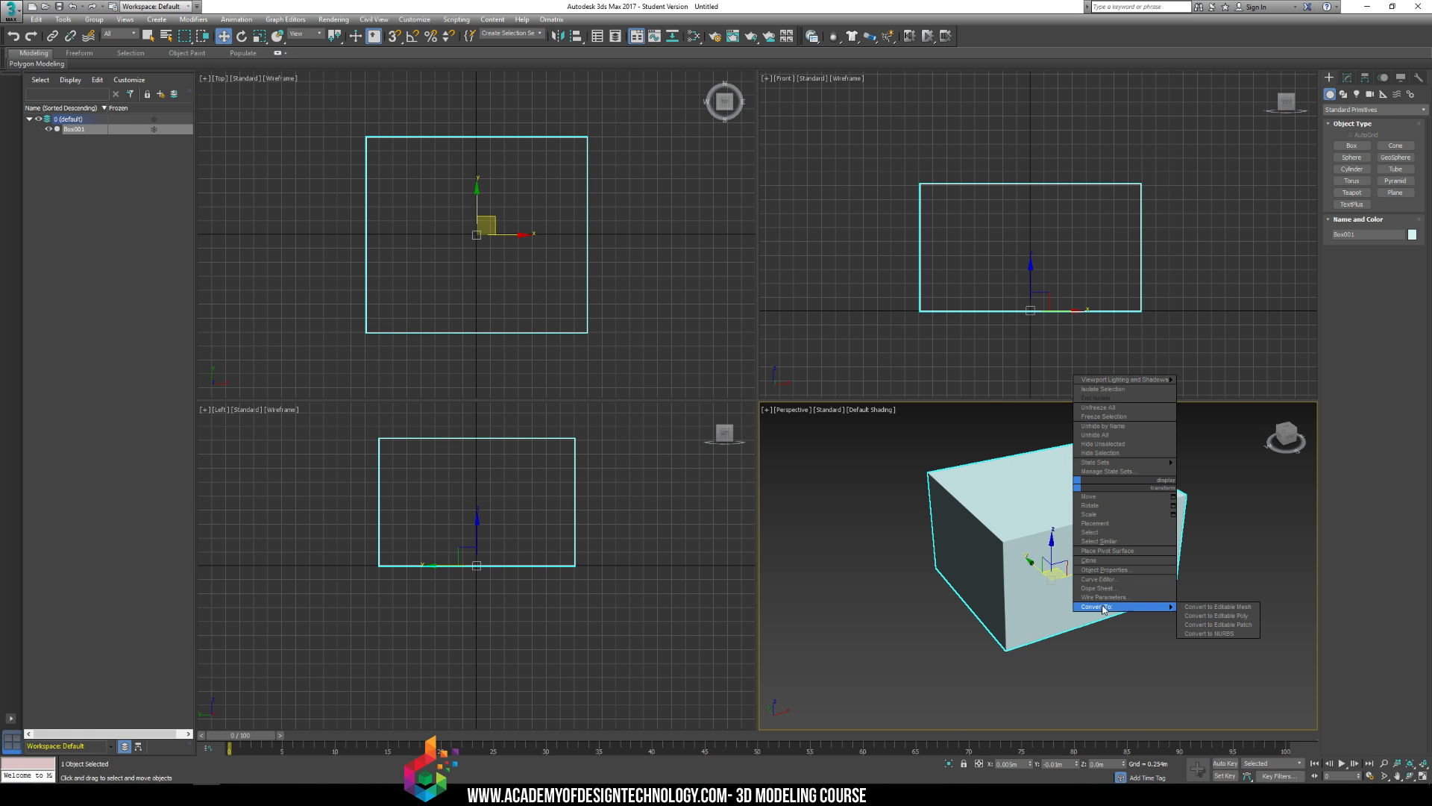
left_click(1212, 615)
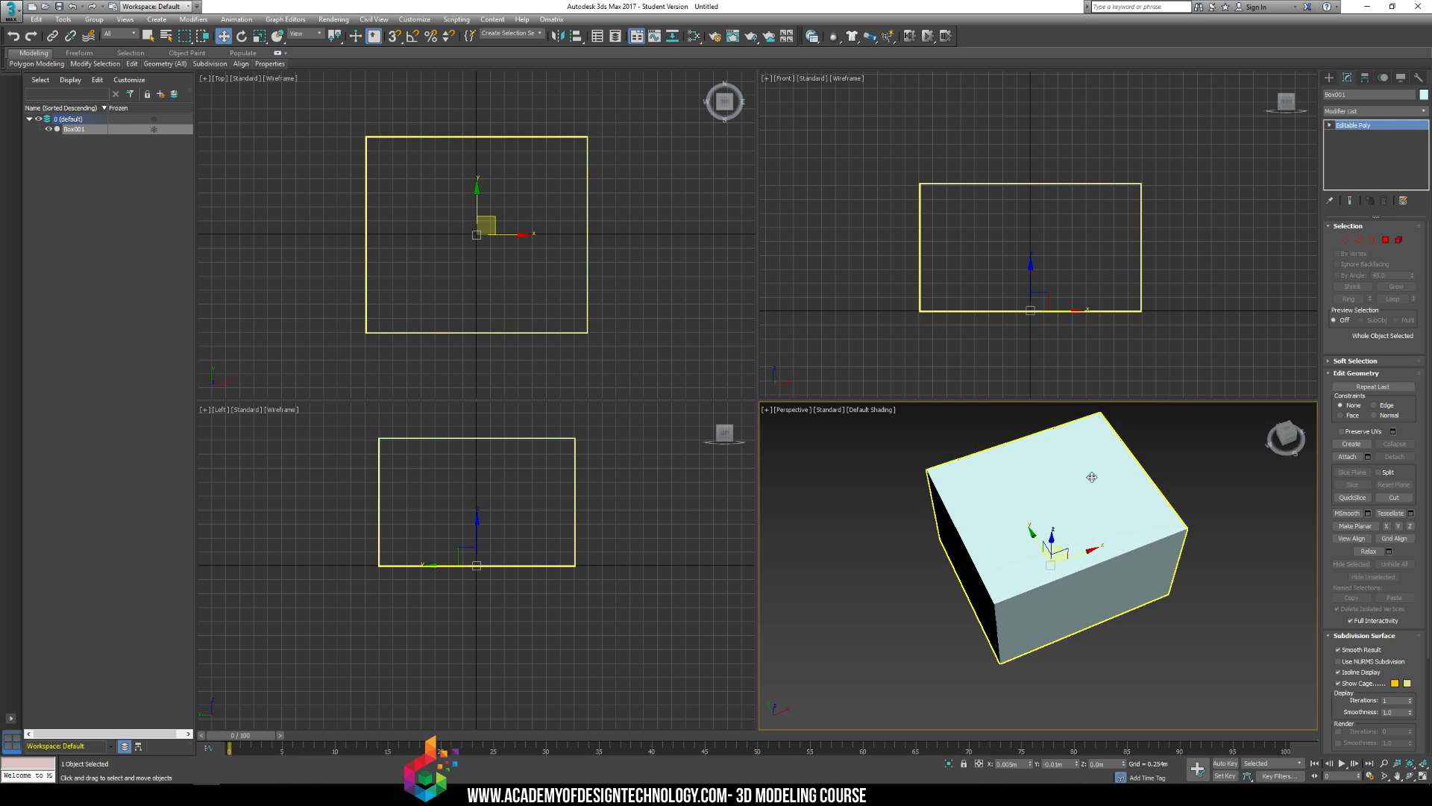
Step: Delete the box's top polygon at Polygon level to open the room from above
left_click(1330, 125)
left_click(1352, 163)
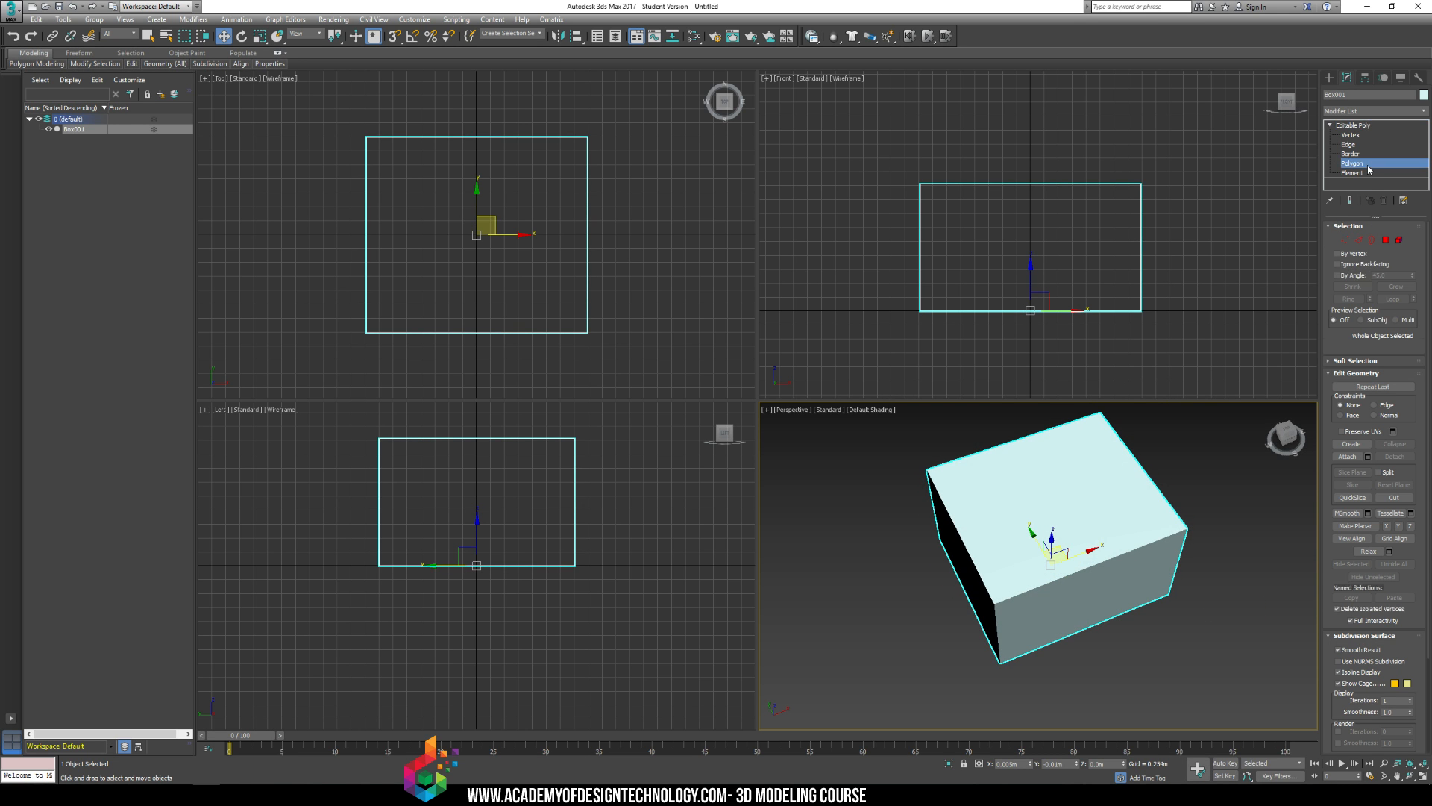
middle_click_drag(1074, 451, 1137, 491, "alt")
left_click(1091, 461)
key("Delete")
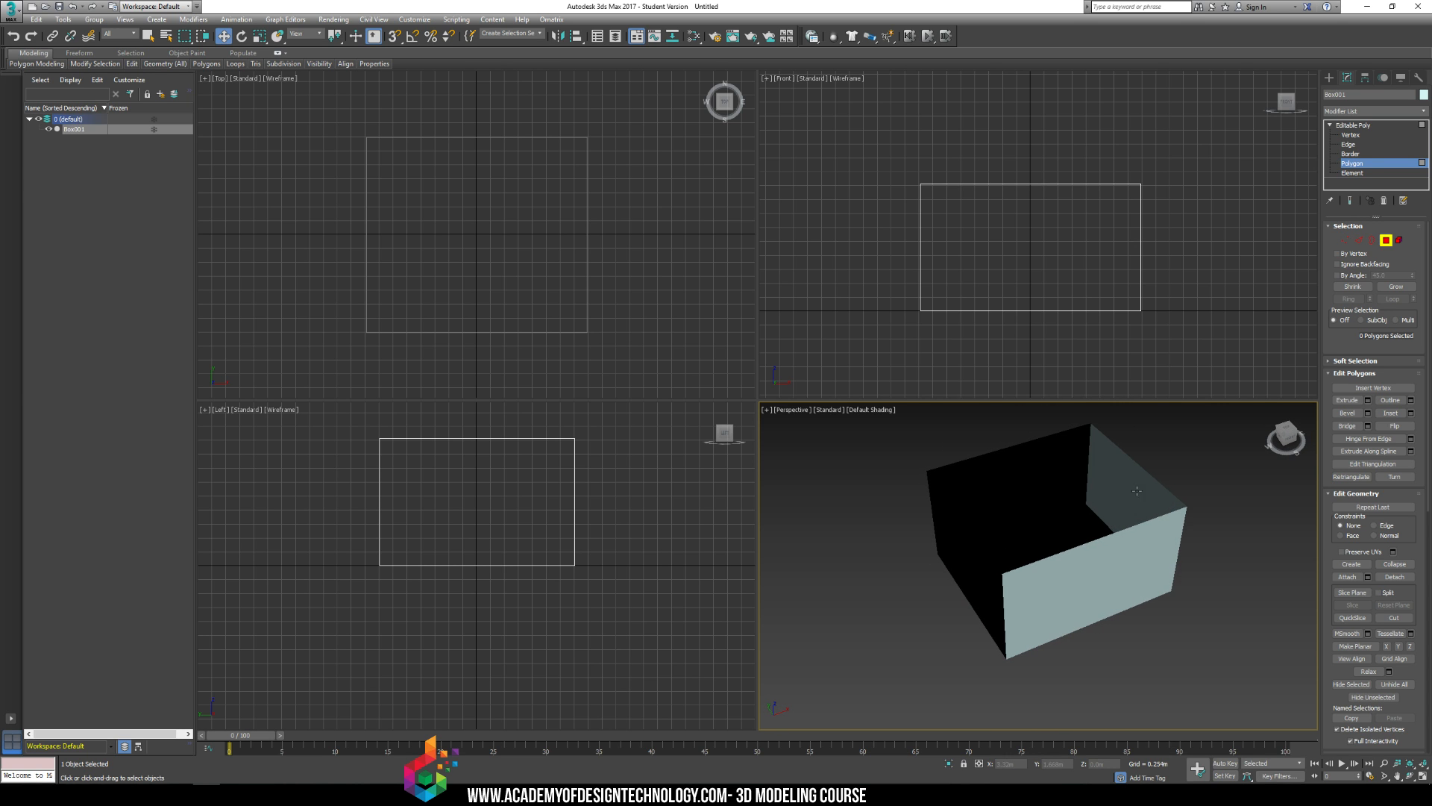
left_click(1074, 480)
left_click(1144, 500)
left_click(1077, 498)
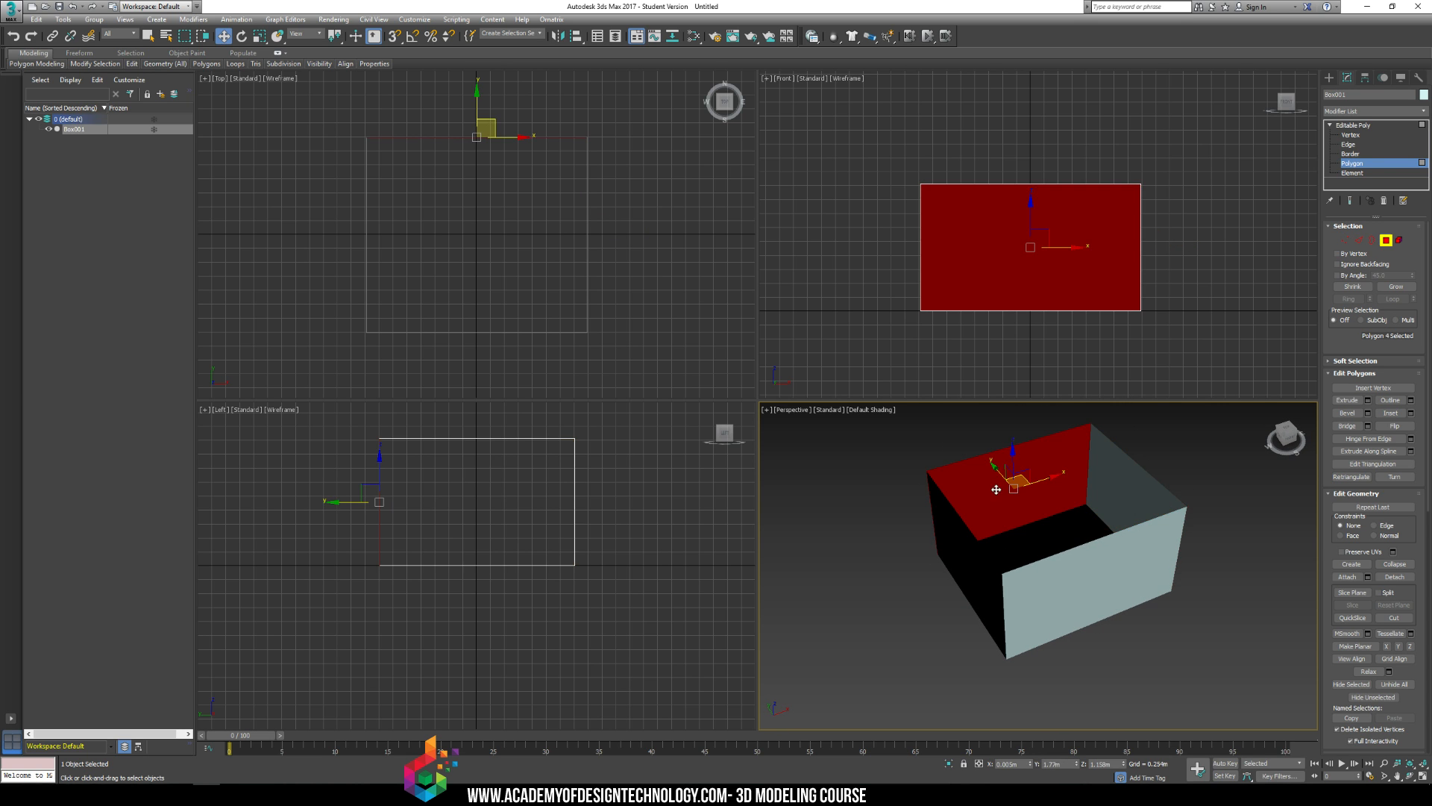
left_click(940, 523)
left_click(1113, 476)
left_click(1068, 561)
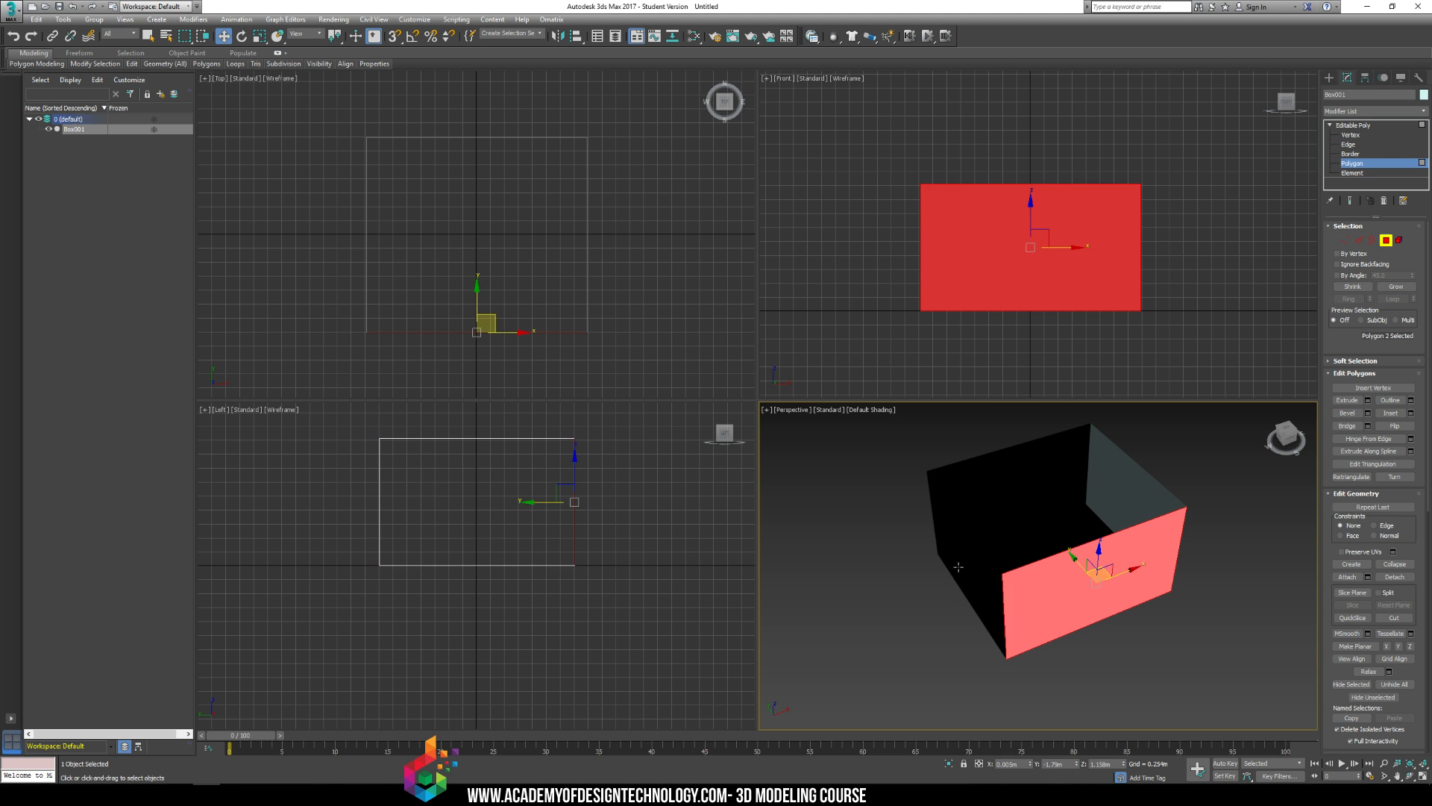
left_click(954, 464)
left_click(1131, 468)
Step: Detach the room's front polygon as a separate object named Wall_Front
left_click(1135, 546)
left_click(1395, 576)
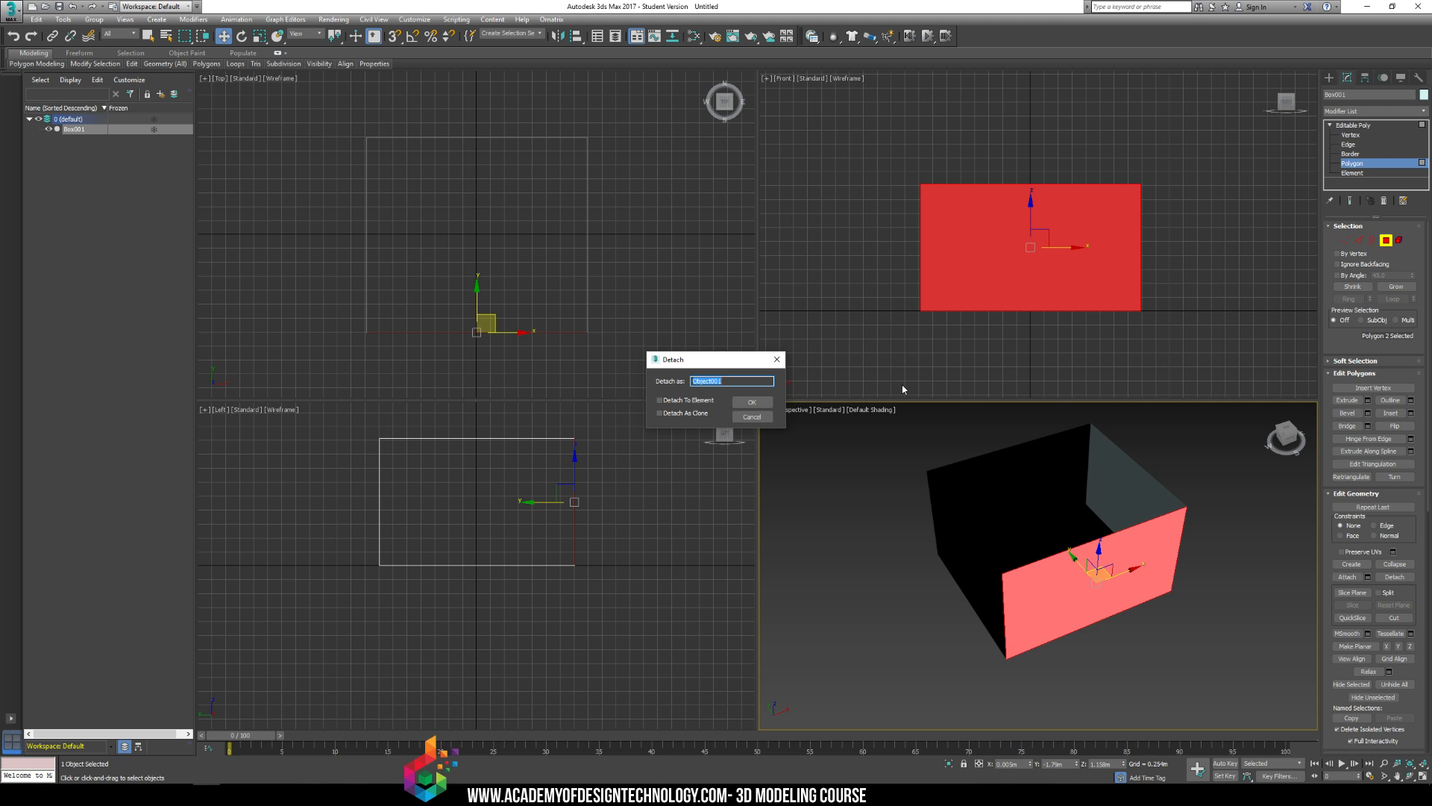
type("Wall_Front")
key("Return")
Step: Detach the room's back polygon as a separate object named Wall_Back
left_click(1065, 487)
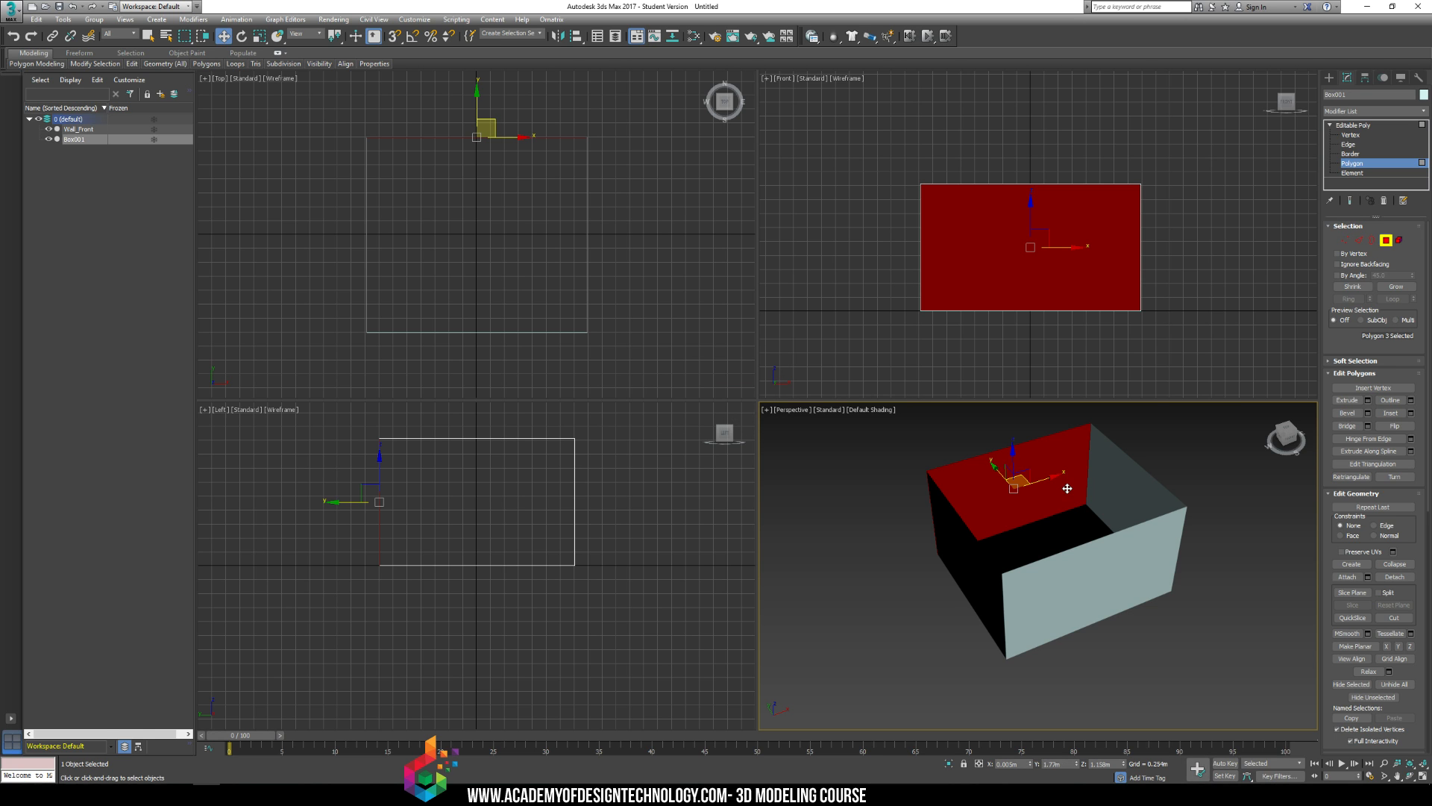
left_click(1394, 577)
type("Wall")
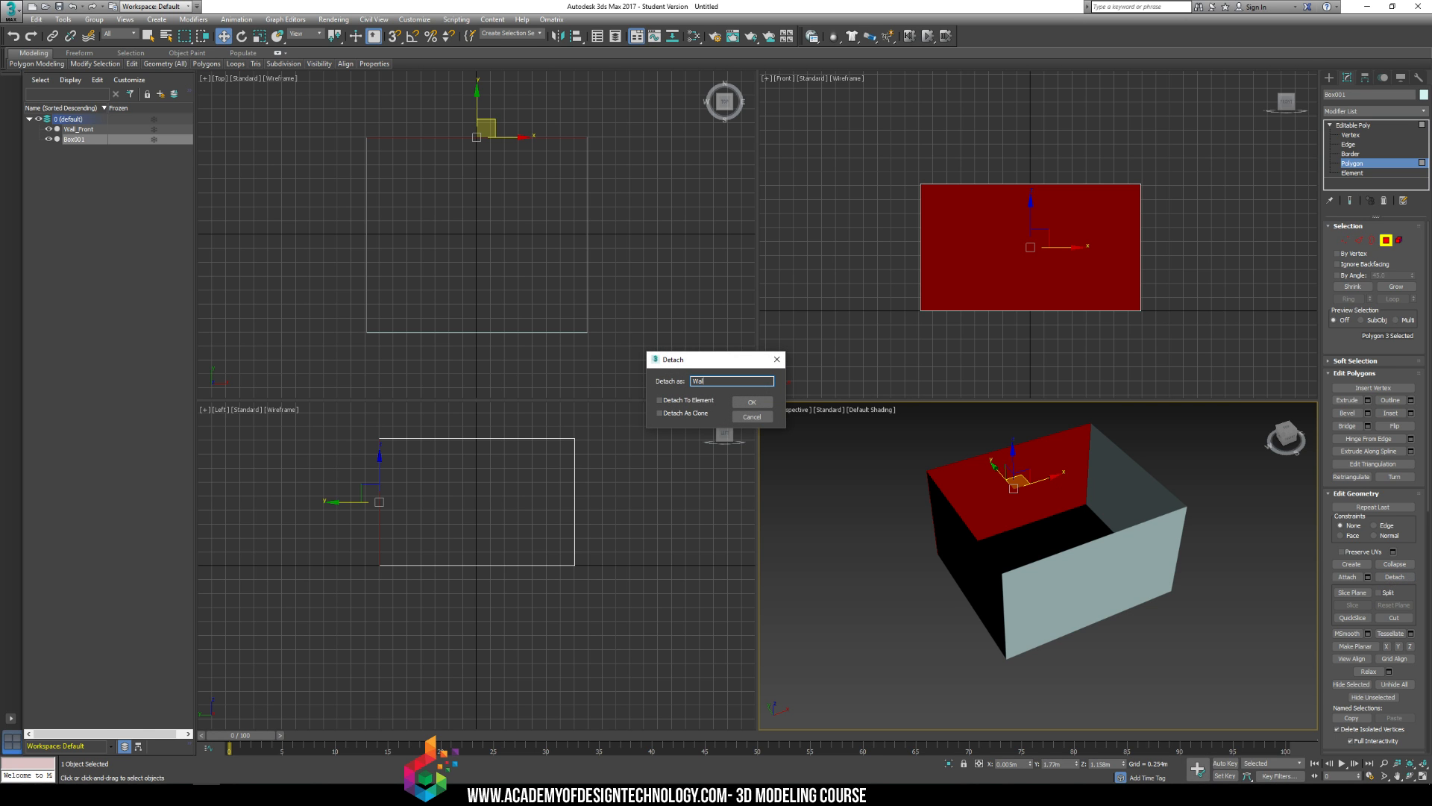
type("_Back")
key("Return")
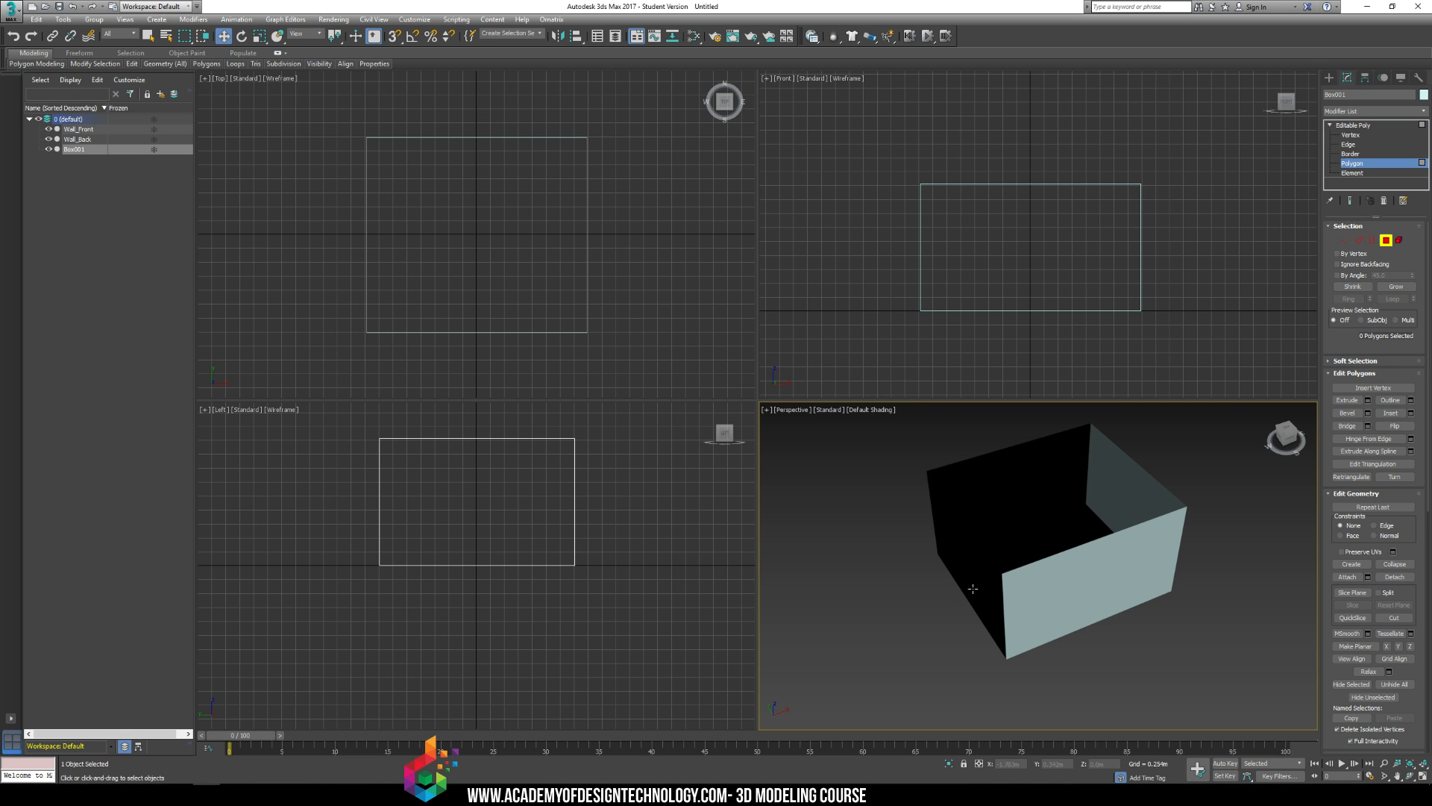
Step: Detach the room's left polygon as a separate object named Wall_Left
left_click(970, 589)
left_click(1394, 576)
type("Wa")
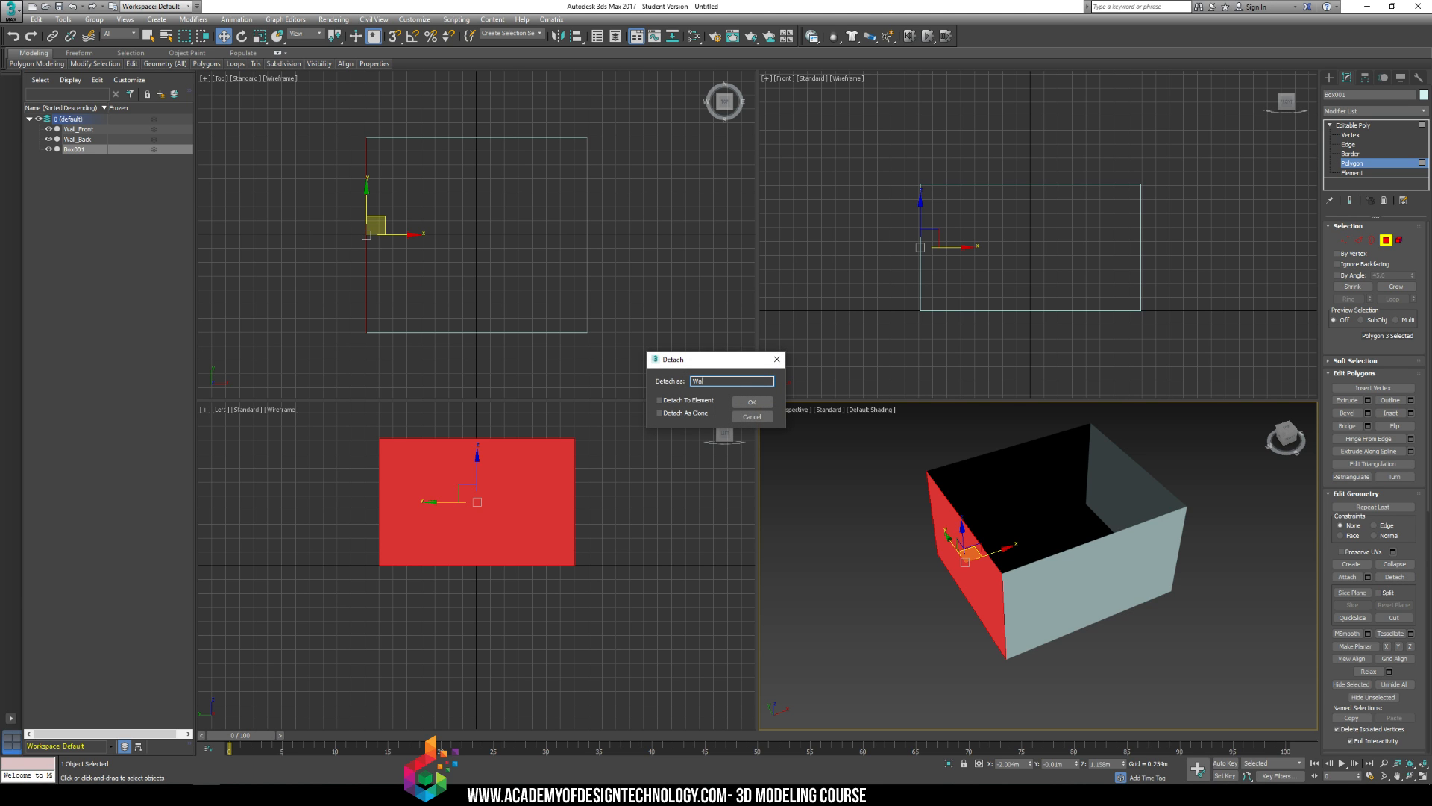
type("ll_Left")
key("Return")
Step: Detach the room's right polygon as a separate object named Wall_Righ
left_click(1171, 494)
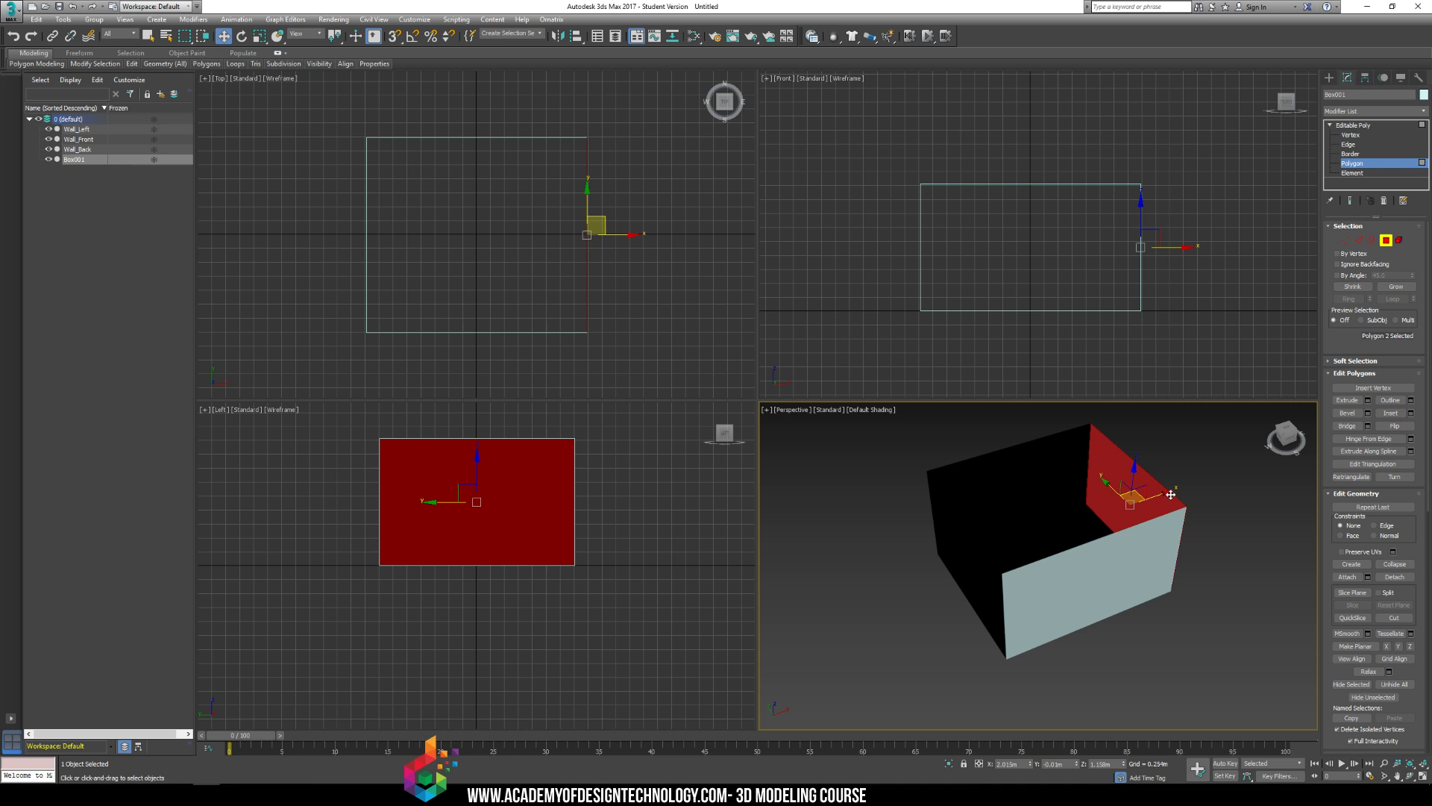
left_click(1395, 577)
type("Wall")
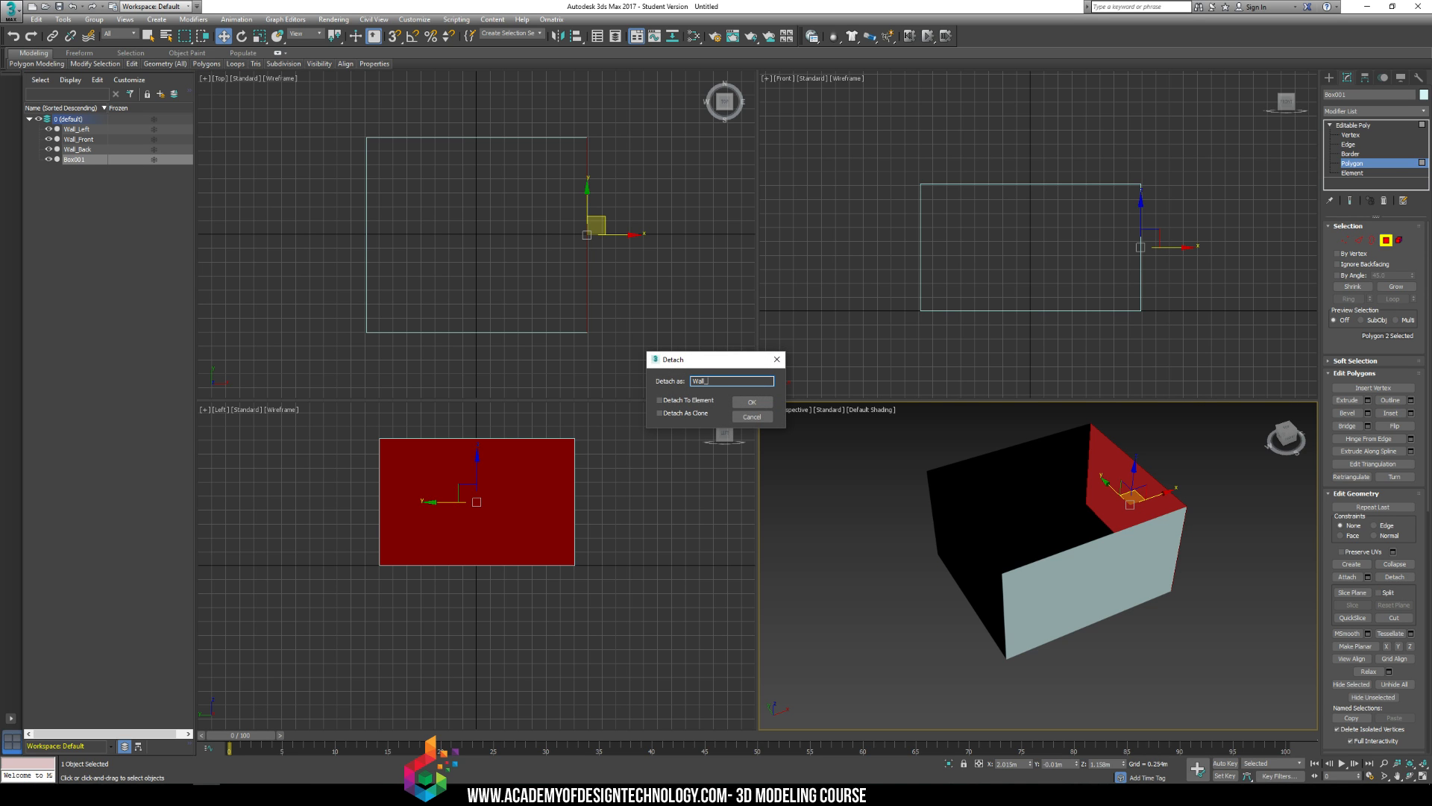
type("_Righ")
key("Return")
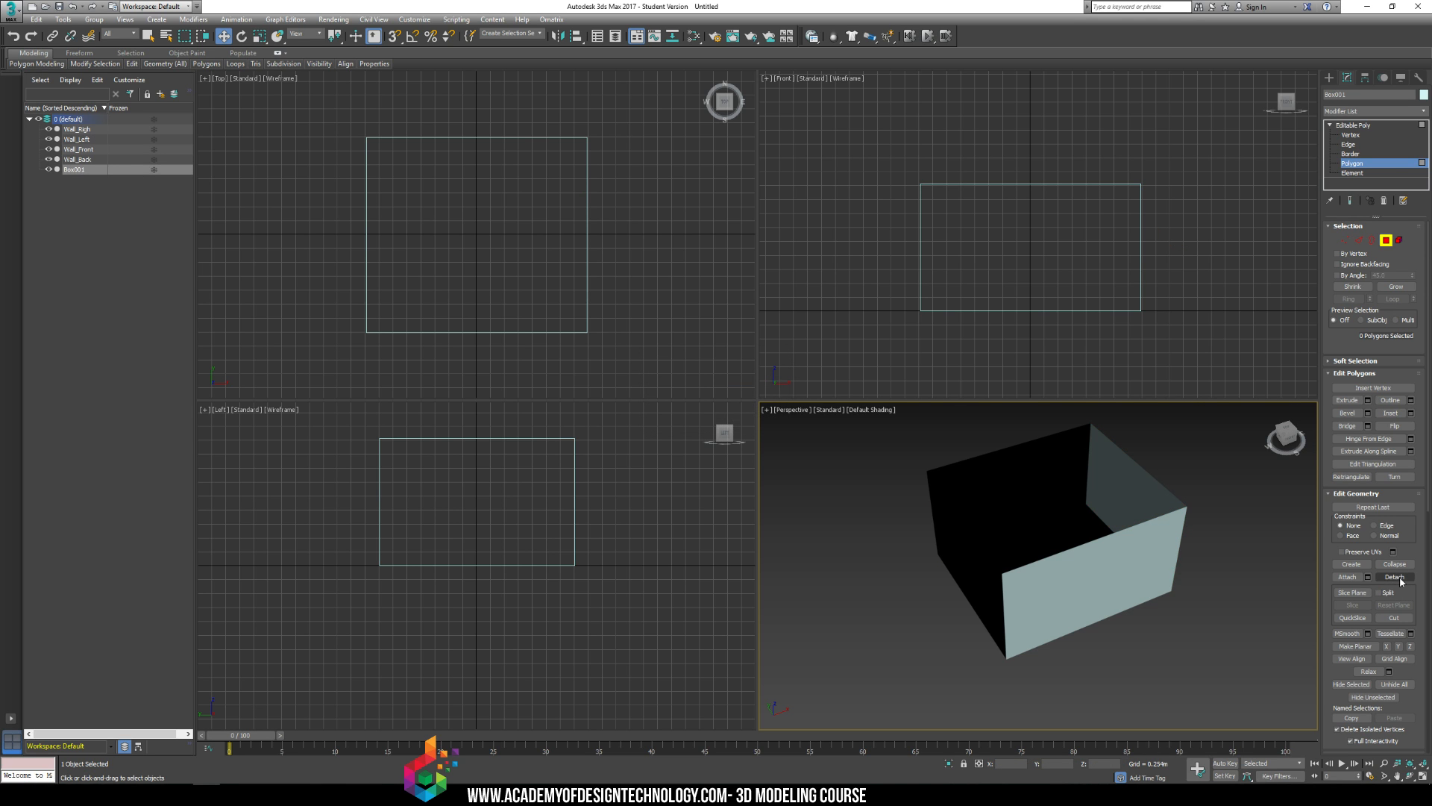
Step: Leave polygon editing on the remaining bottom face and rename that object Floor
left_click(78, 159)
left_click(74, 169)
key("4")
left_click(1030, 534)
left_click(1329, 77)
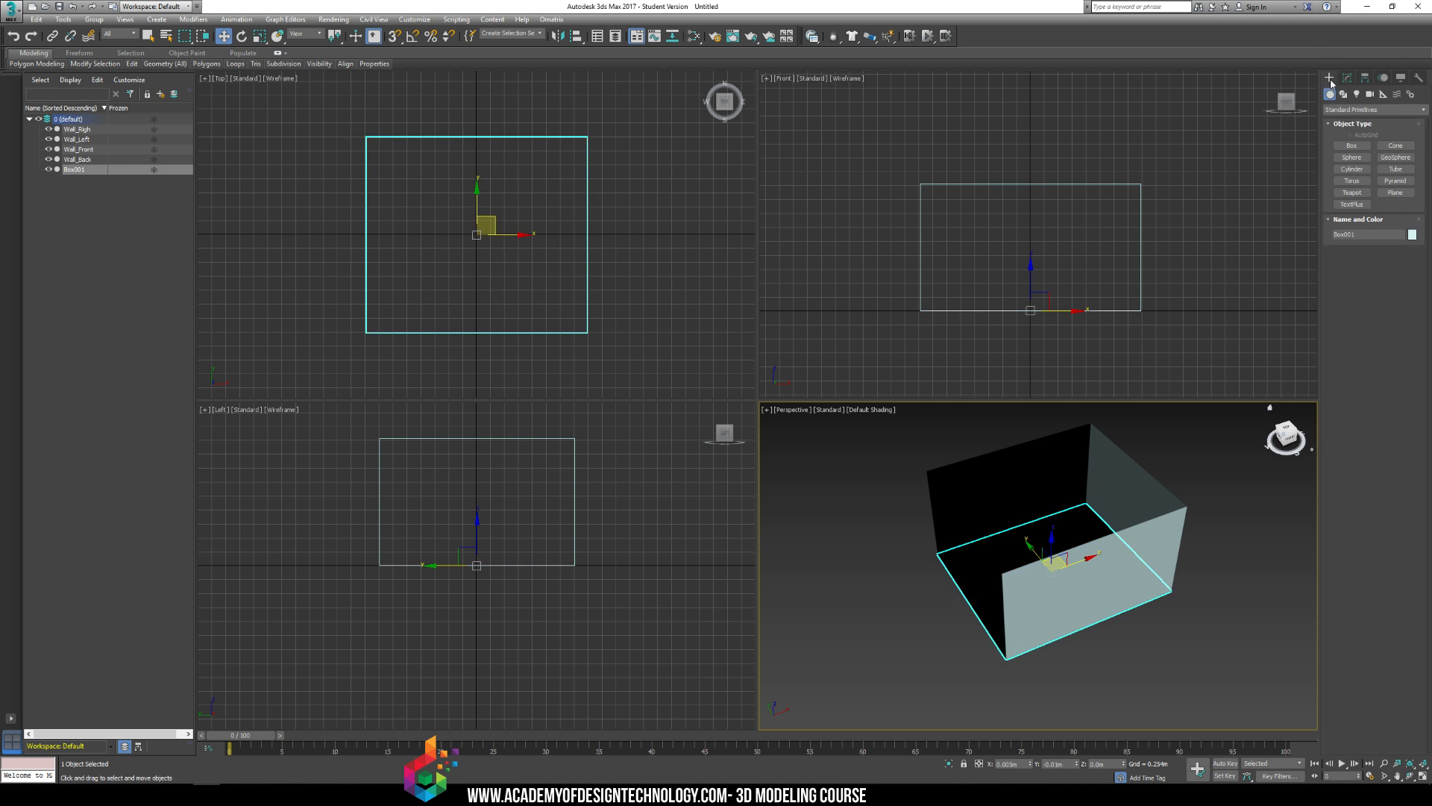
type("Floor")
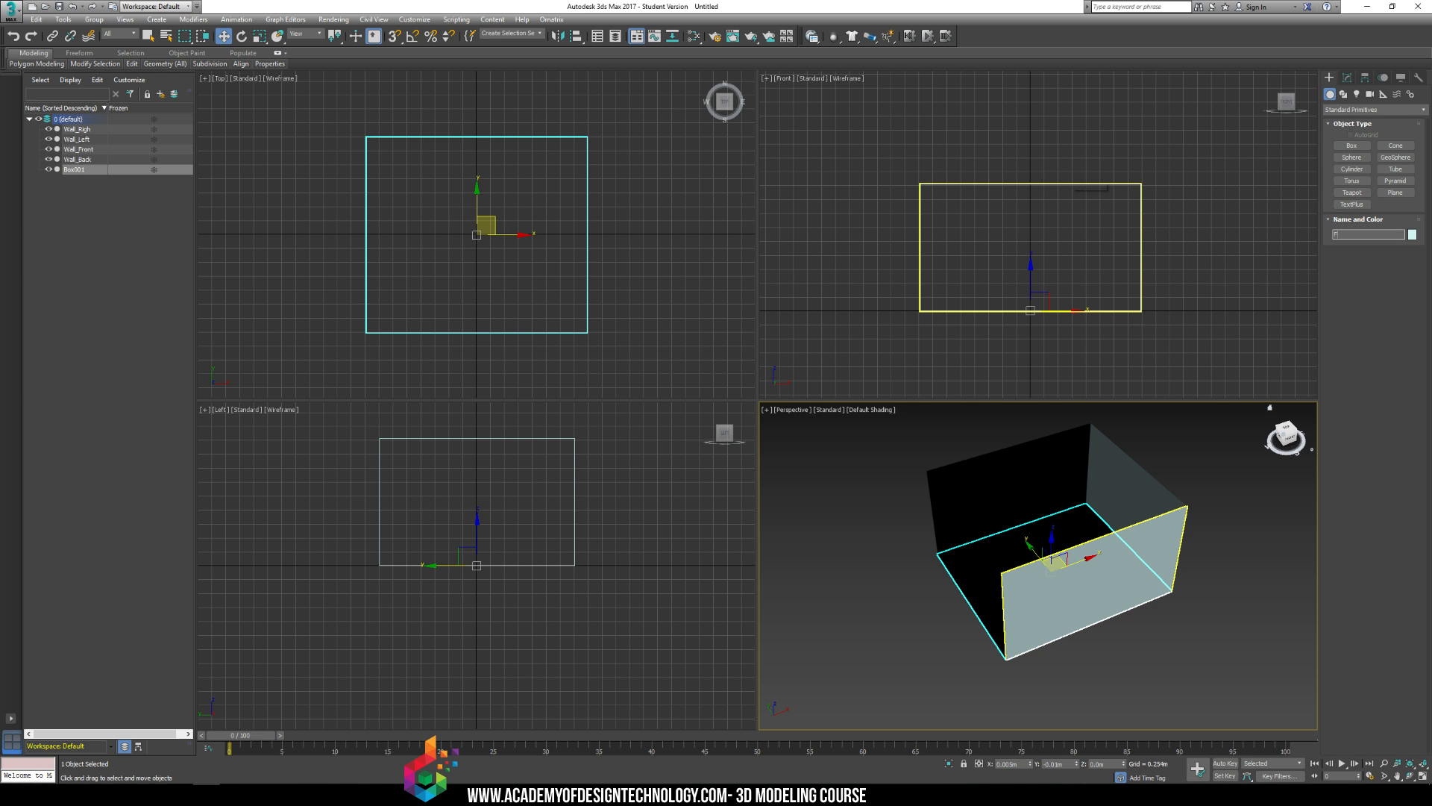
key("Return")
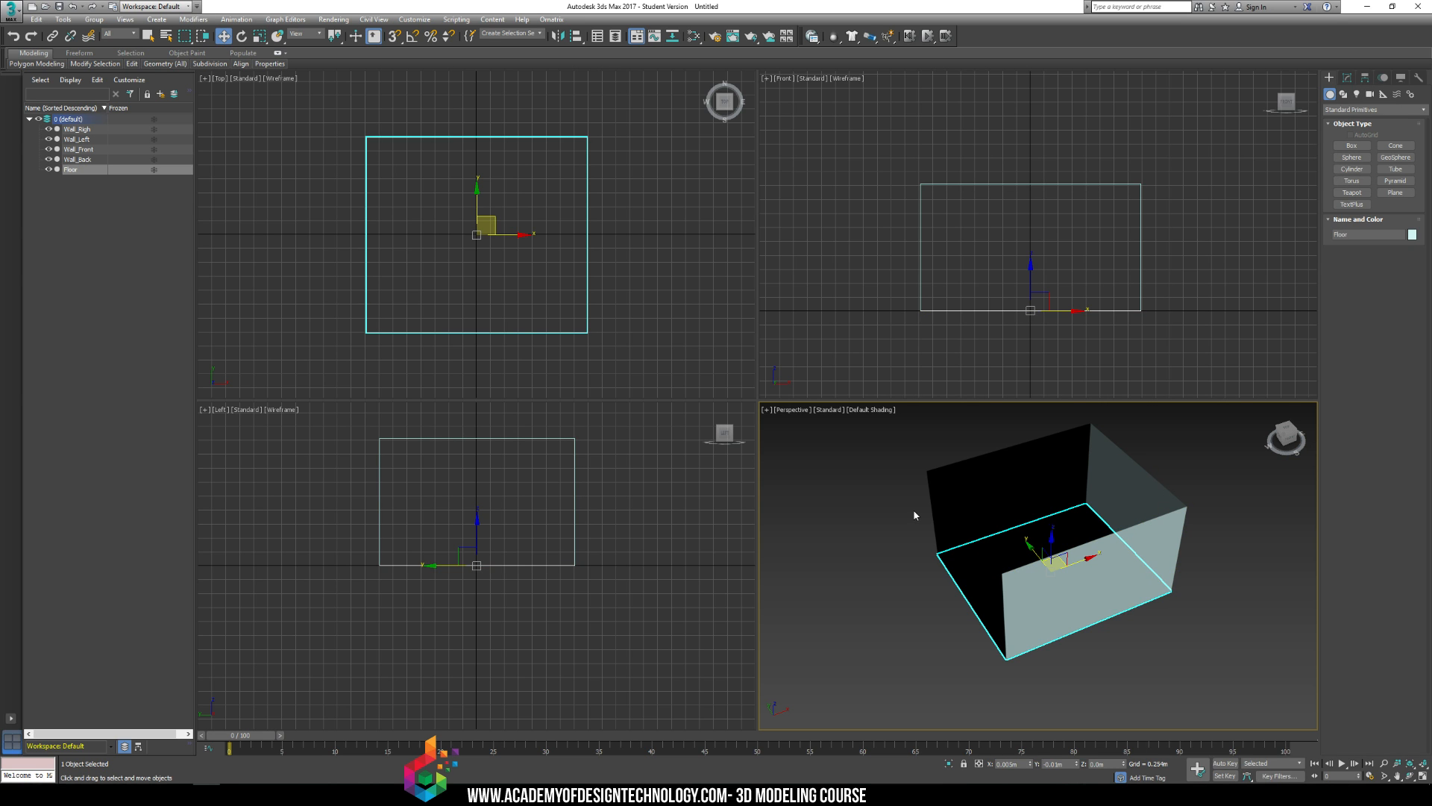
Step: Put the four wall objects into a new layer and name the layer Walls
left_click(632, 452)
left_click(29, 118)
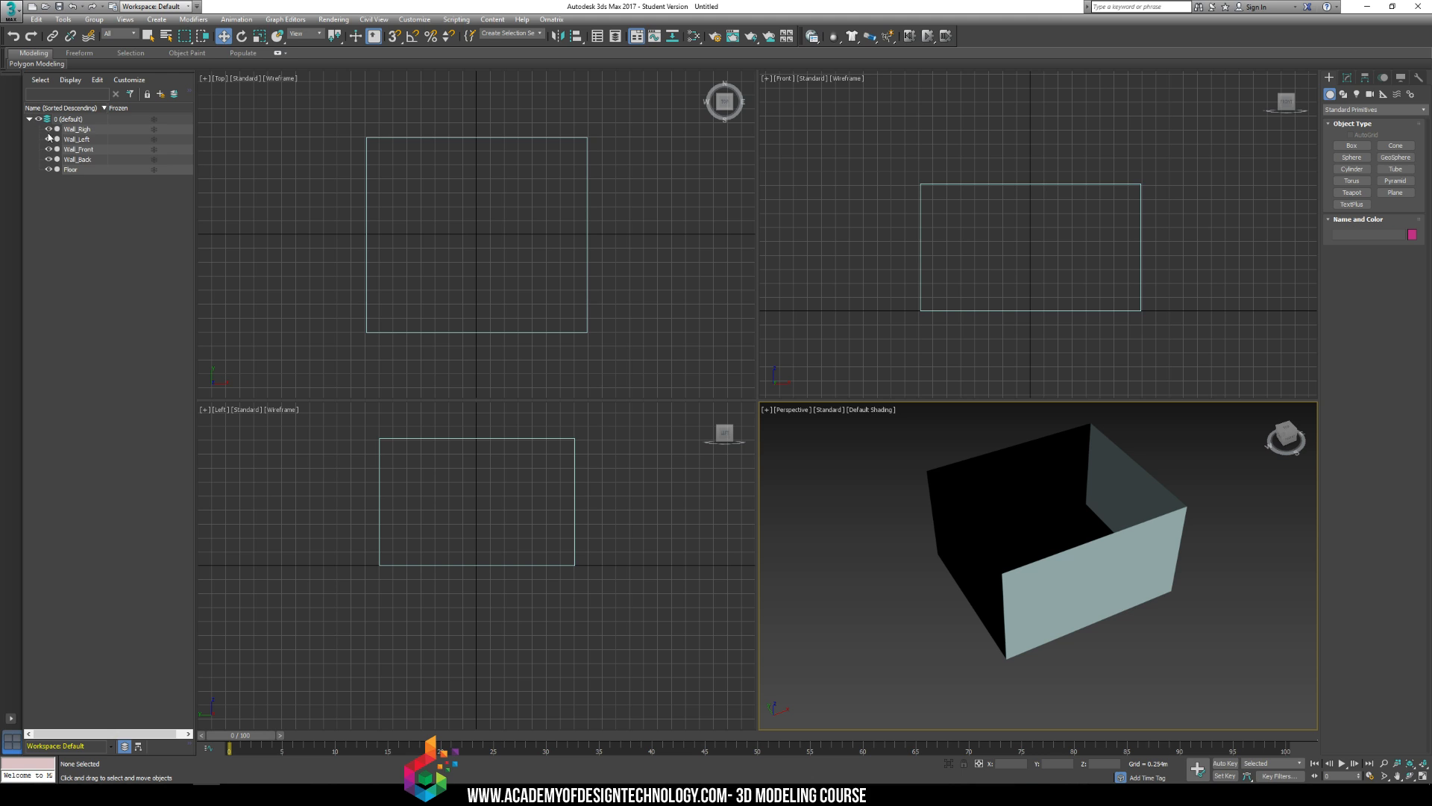
left_click(82, 129)
left_click(141, 160, "shift")
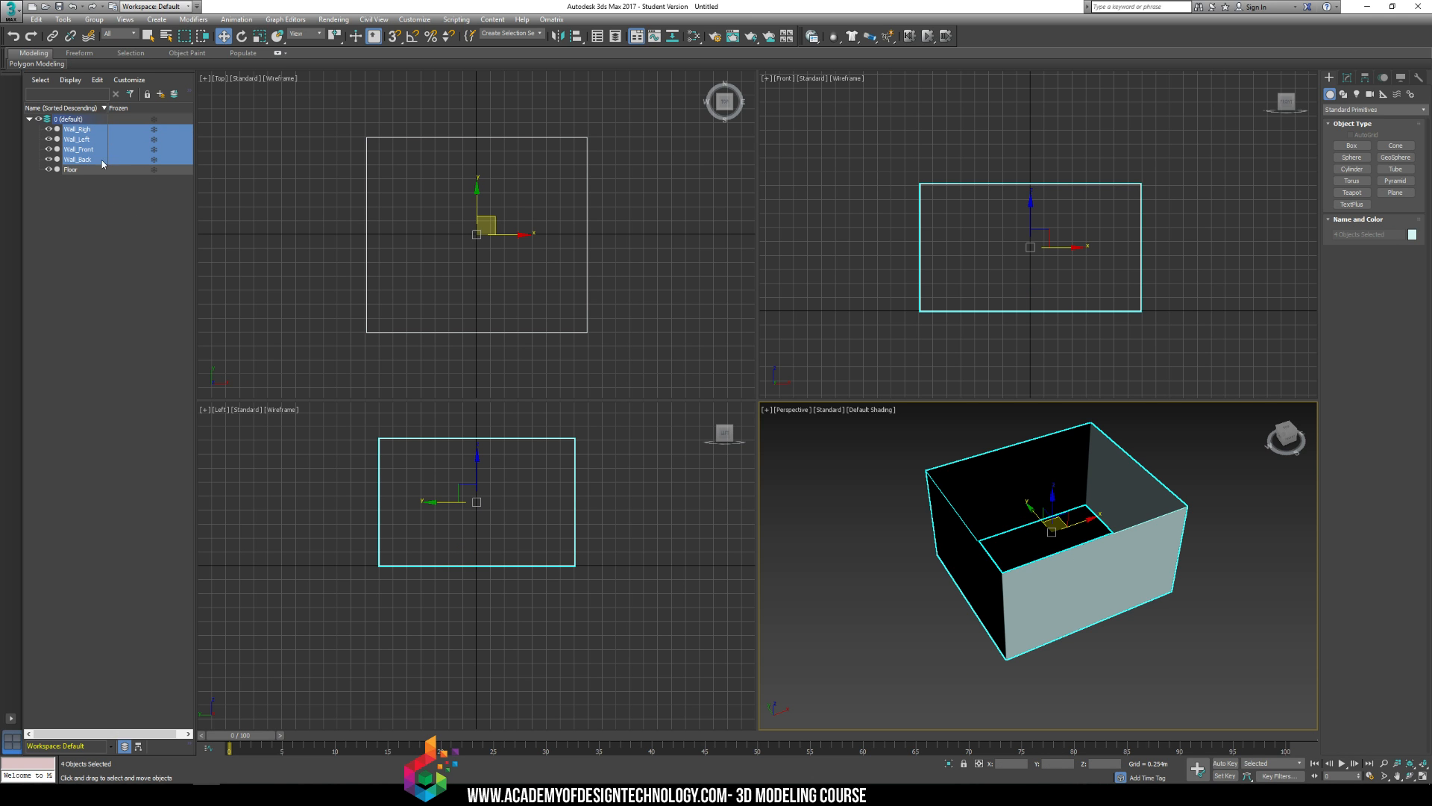
left_click(161, 94)
double_click(65, 119)
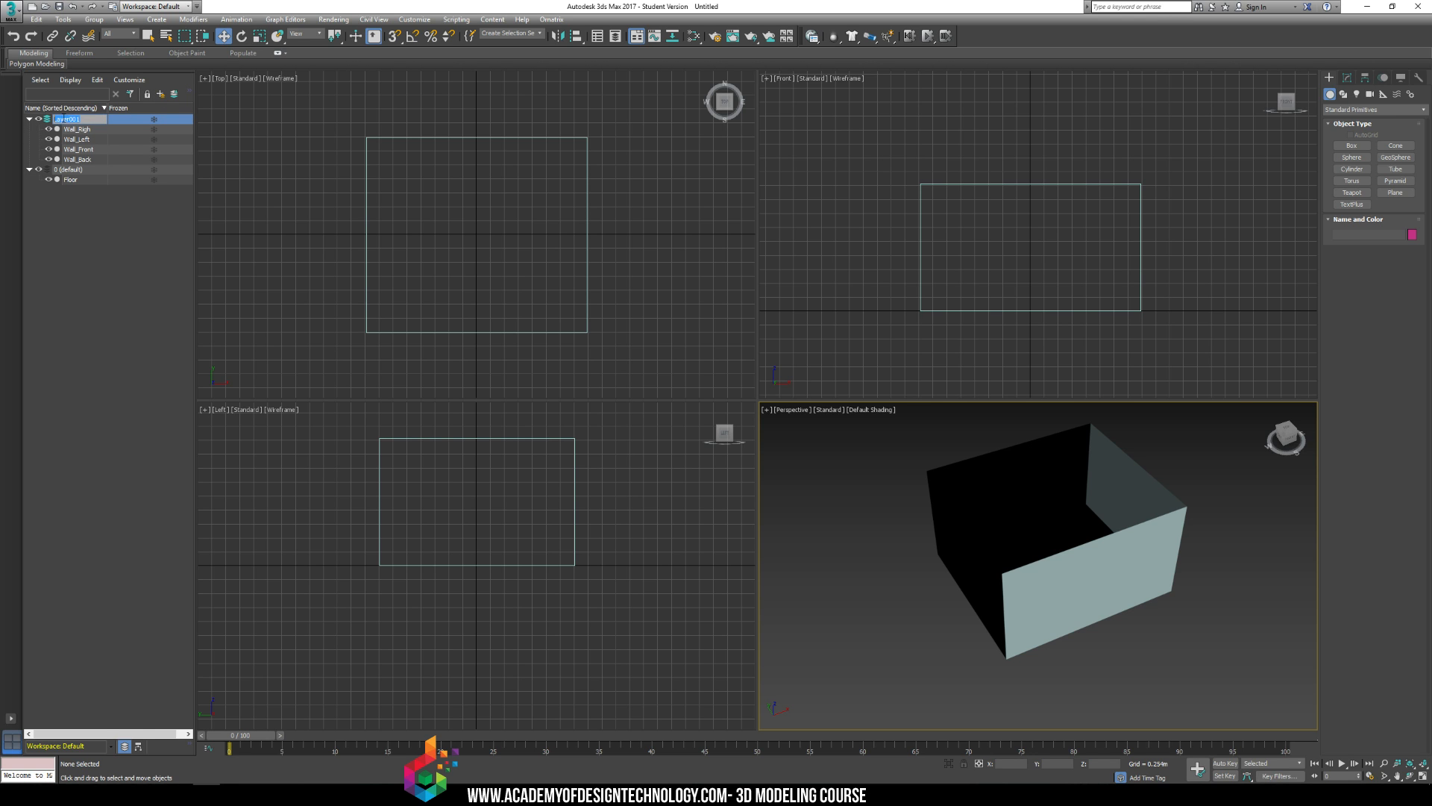
type("Walls")
key("Return")
Step: Put the Floor object into a new layer and name the layer Floor
left_click(29, 120)
left_click(75, 140)
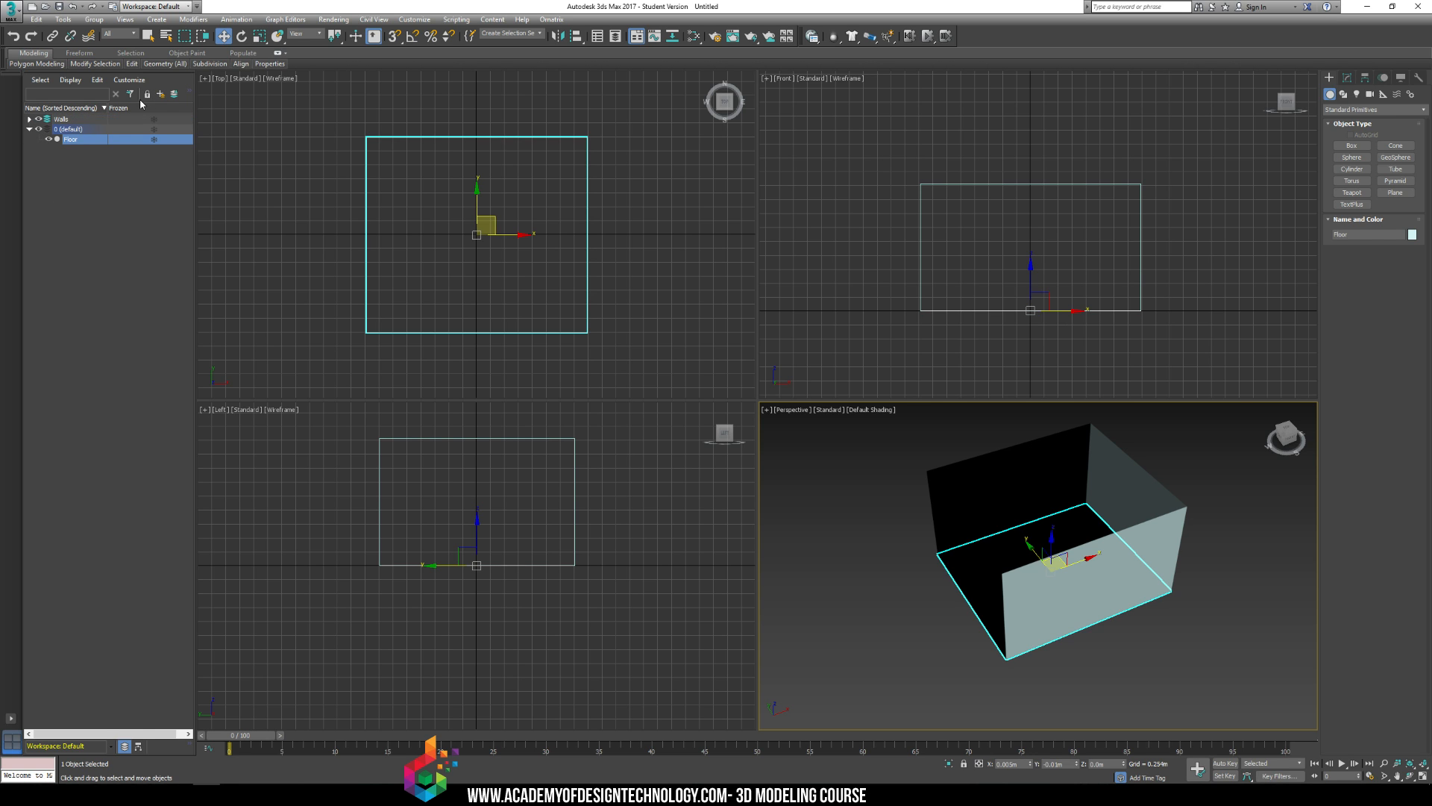
left_click(166, 96)
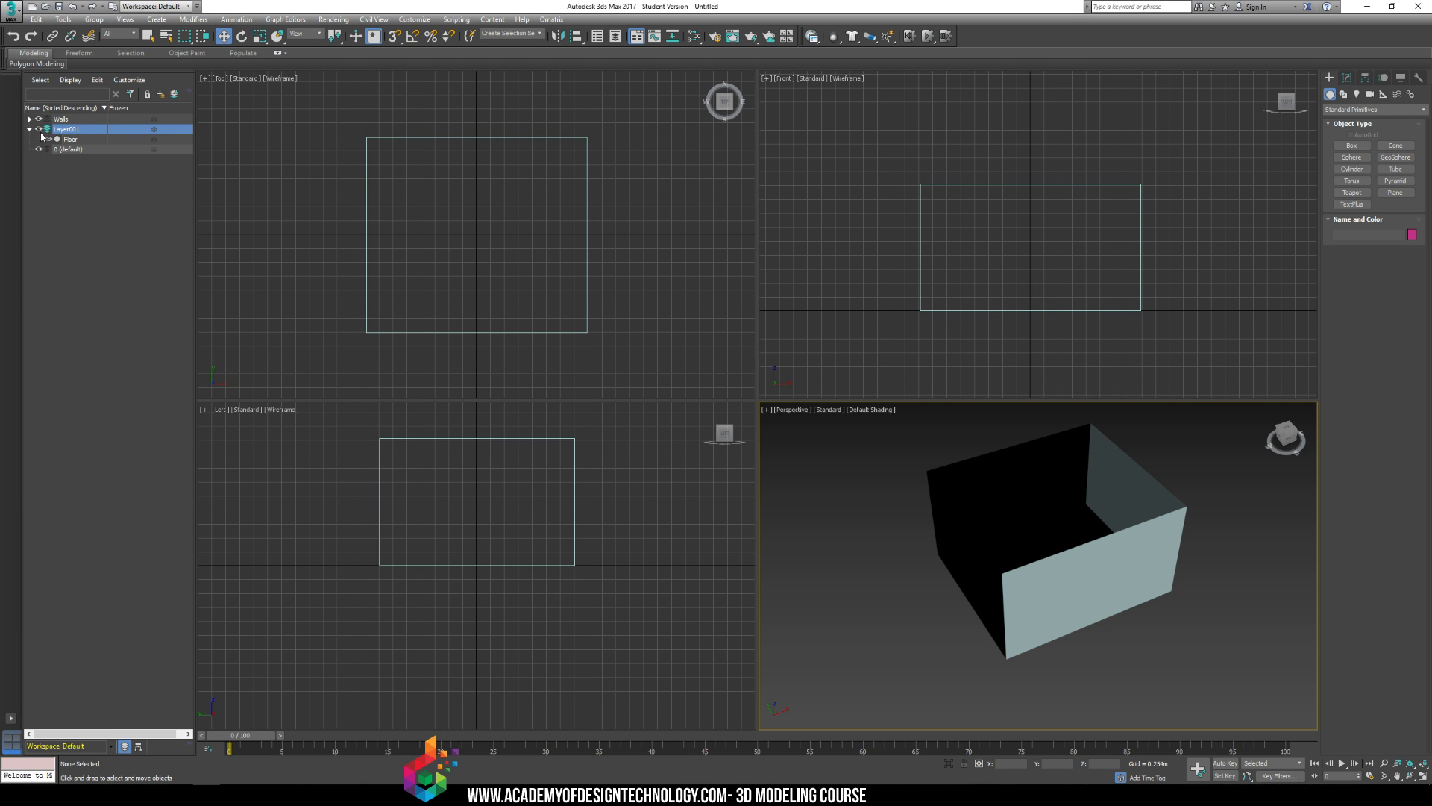
left_click(29, 129)
left_click(71, 130)
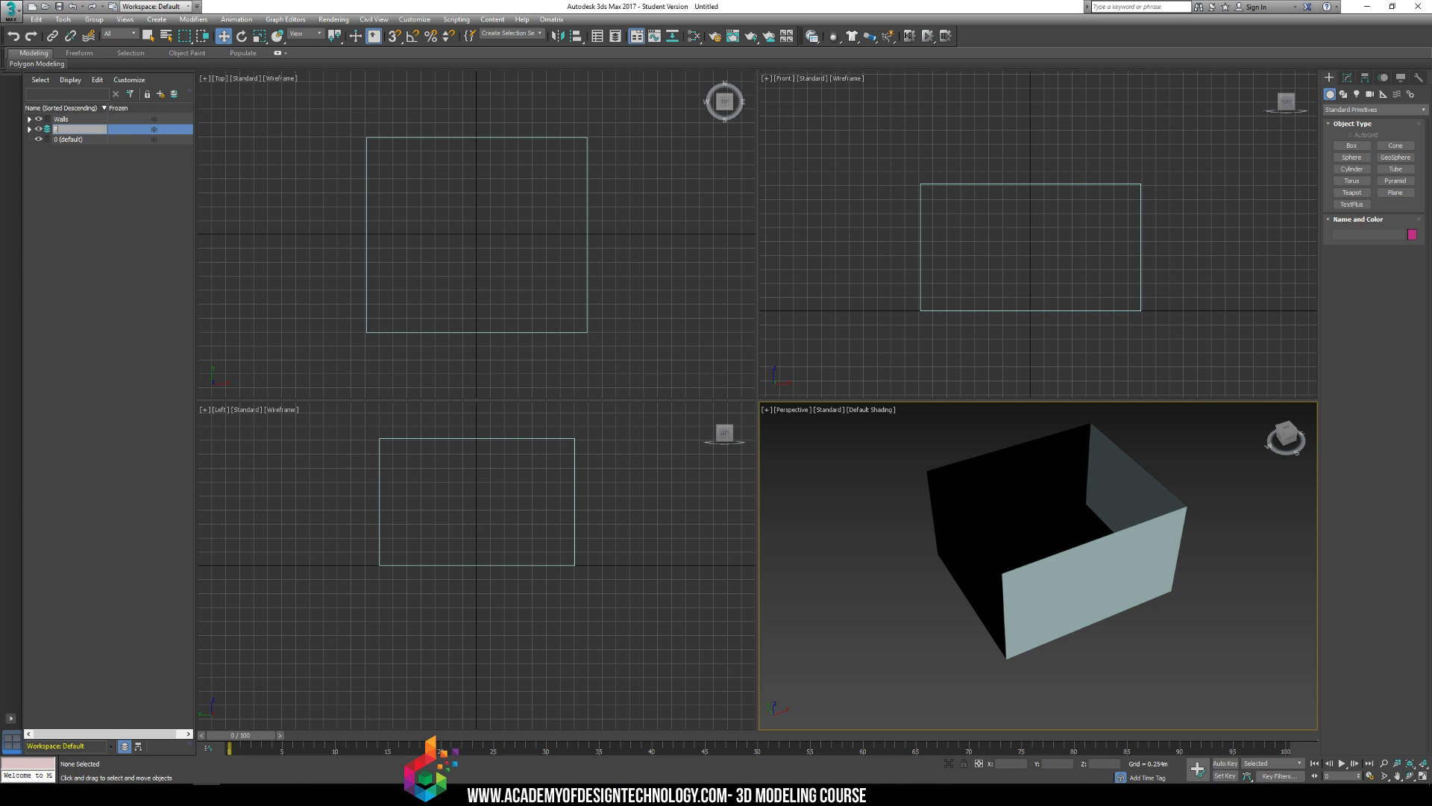
key("Return")
Step: Maximize the Perspective viewport to show the whole room at full size
middle_click_drag(1148, 531, 1116, 498)
middle_click_drag(1115, 498, 1093, 538)
left_click(770, 412)
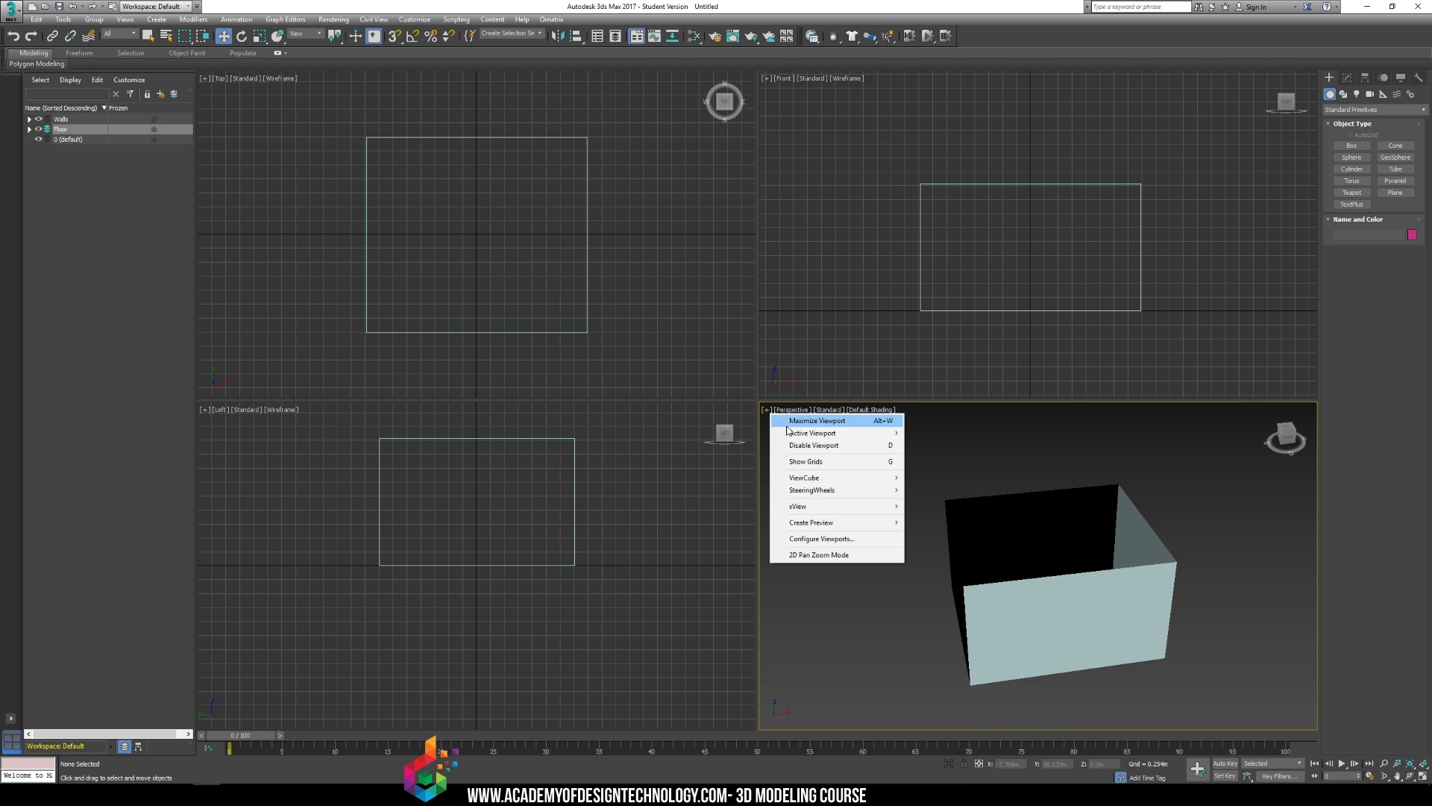
left_click(813, 420)
middle_click_drag(821, 445, 757, 508, "alt")
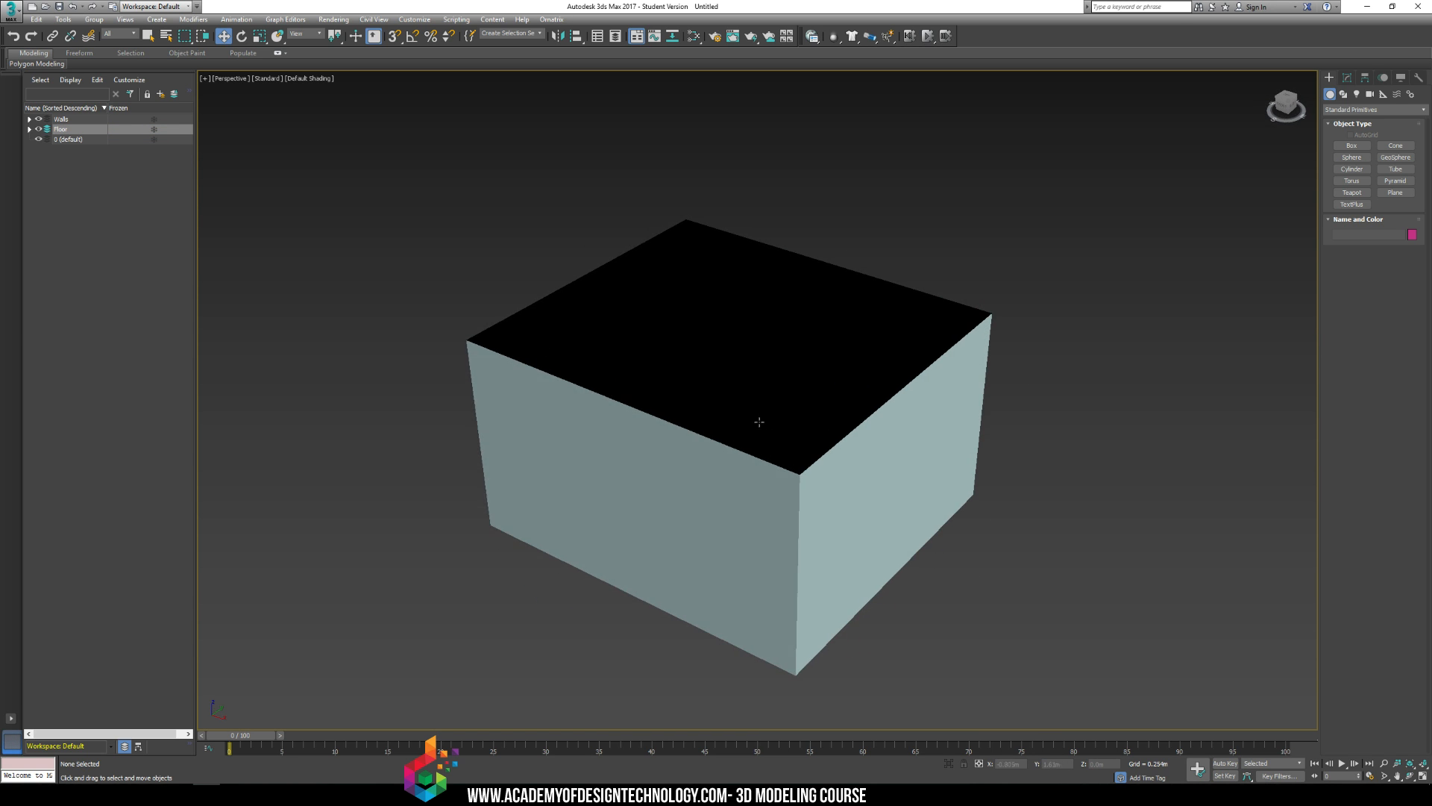
Step: Hide Wall_Front in the Walls layer
left_click(29, 118)
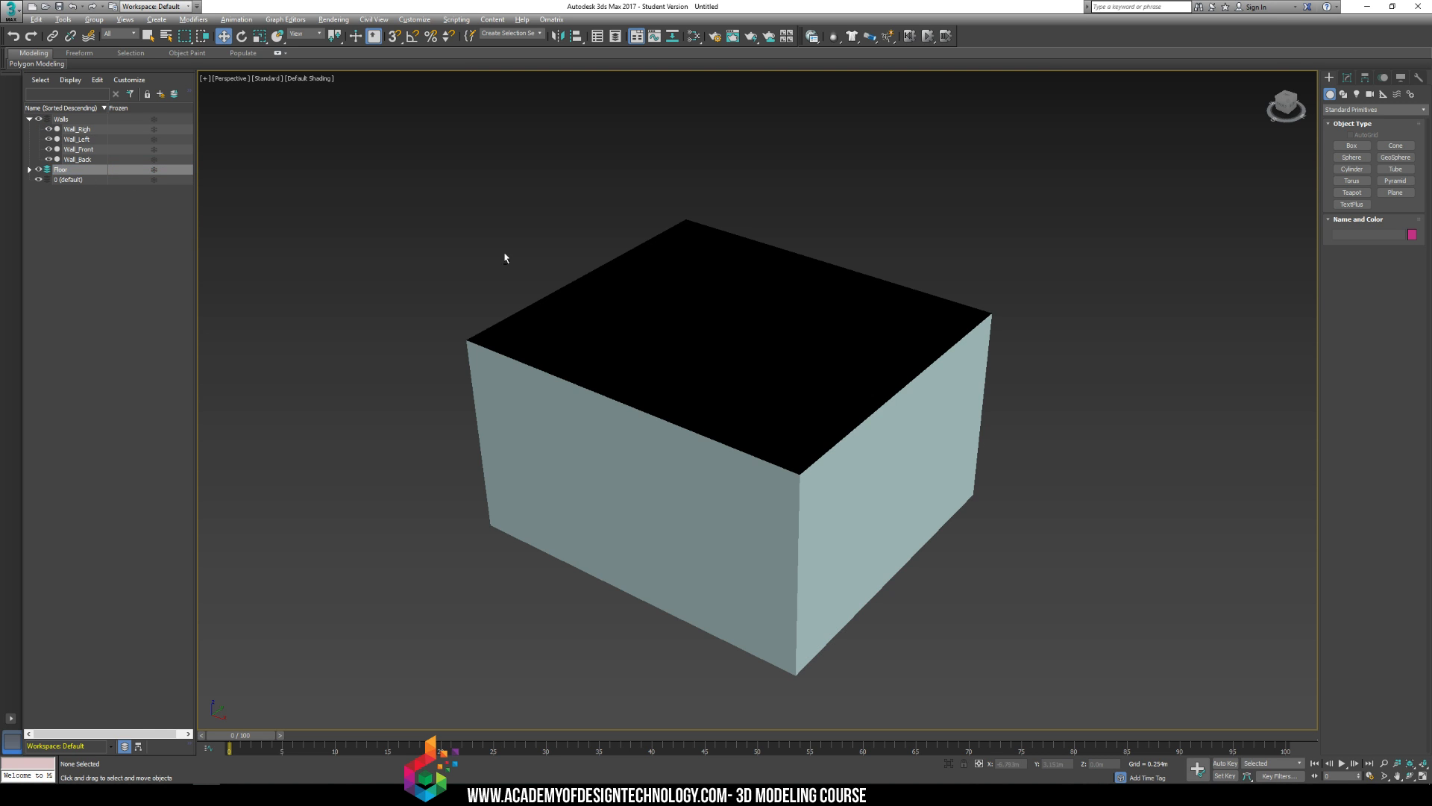
middle_click_drag(657, 265, 609, 251, "alt")
left_click(48, 149)
middle_click_drag(847, 295, 753, 281, "alt")
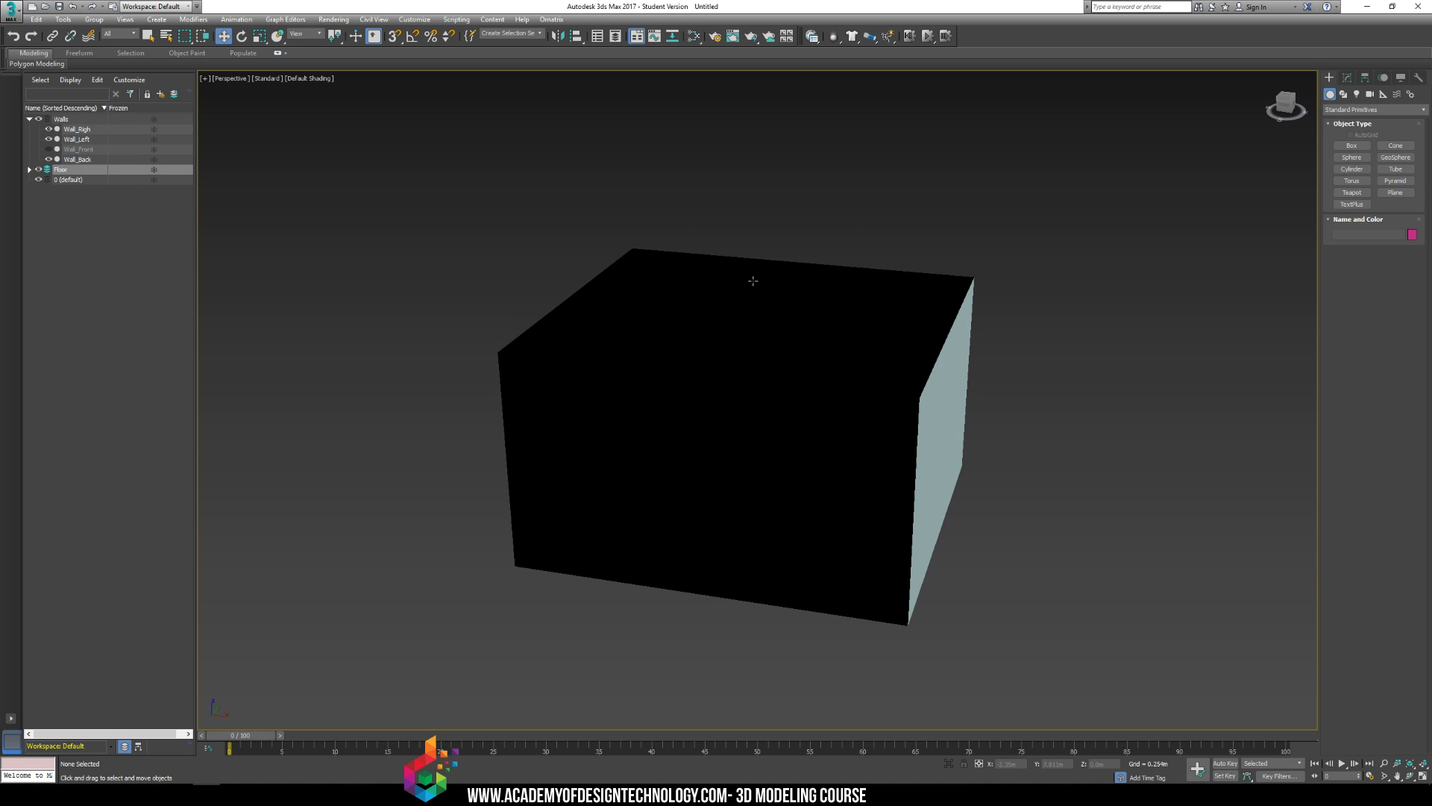
Step: Display the Perspective viewport in Flat Color shading with edged faces
left_click(269, 79)
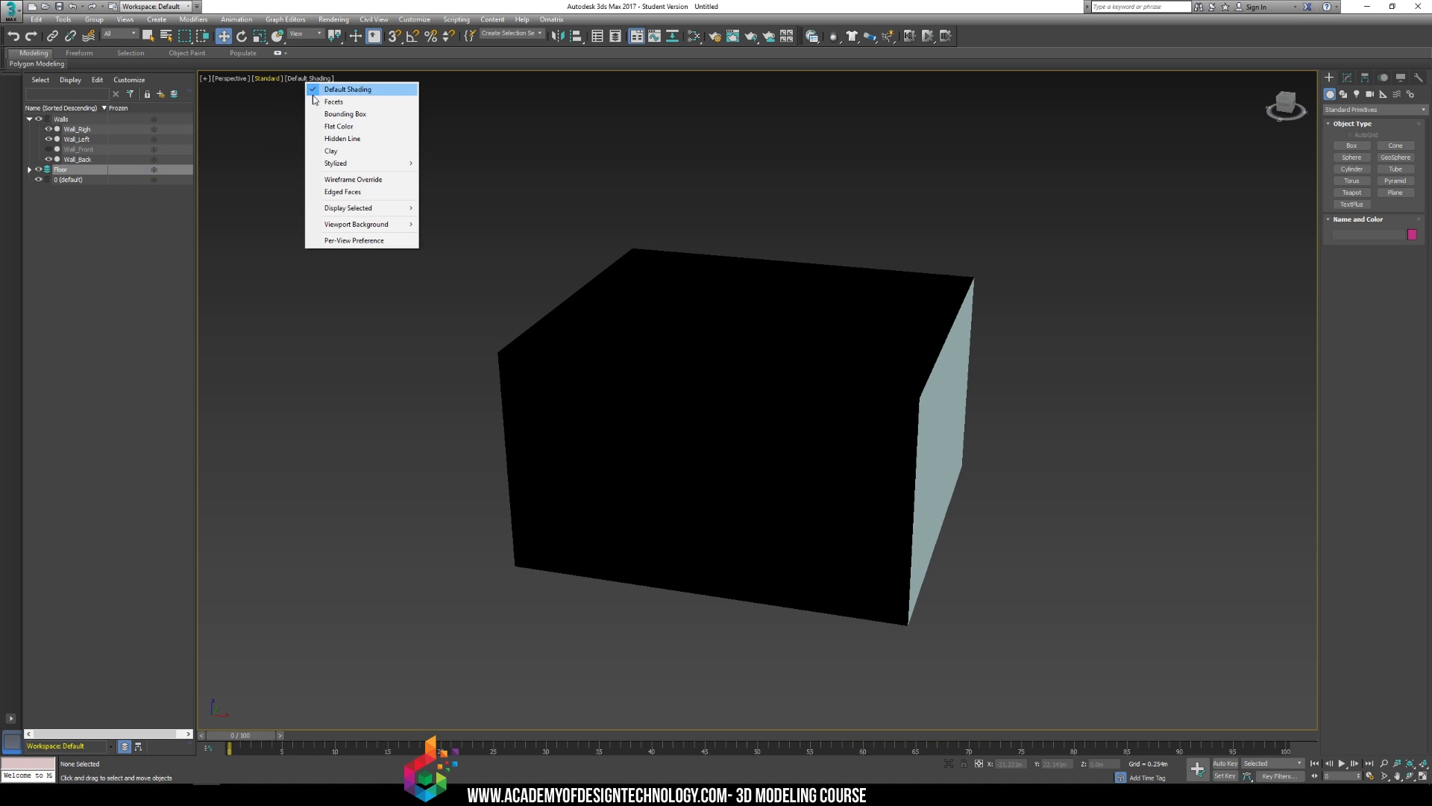
left_click(326, 126)
middle_click_drag(531, 215, 543, 216, "alt")
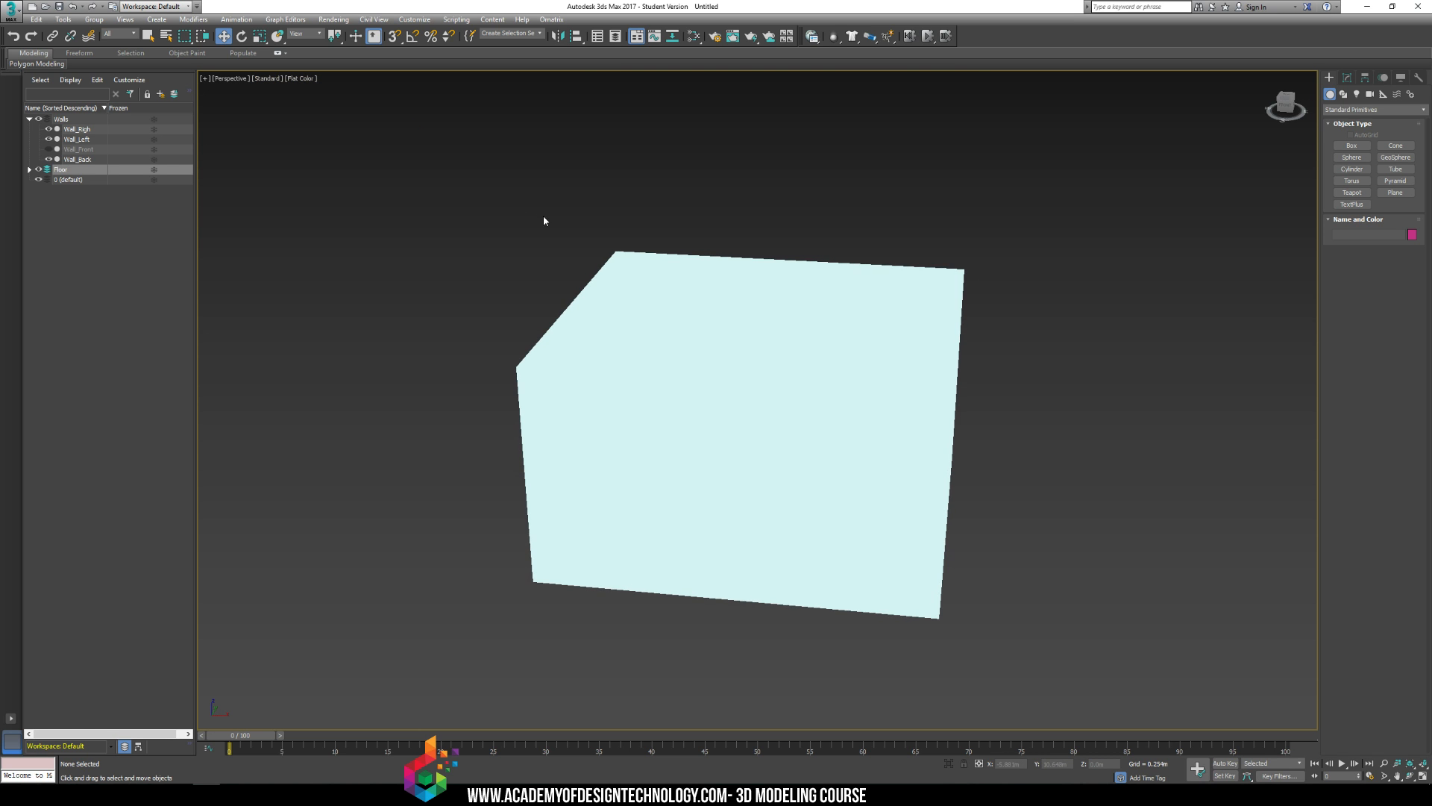
key("F4")
middle_click_drag(666, 288, 697, 256, "alt")
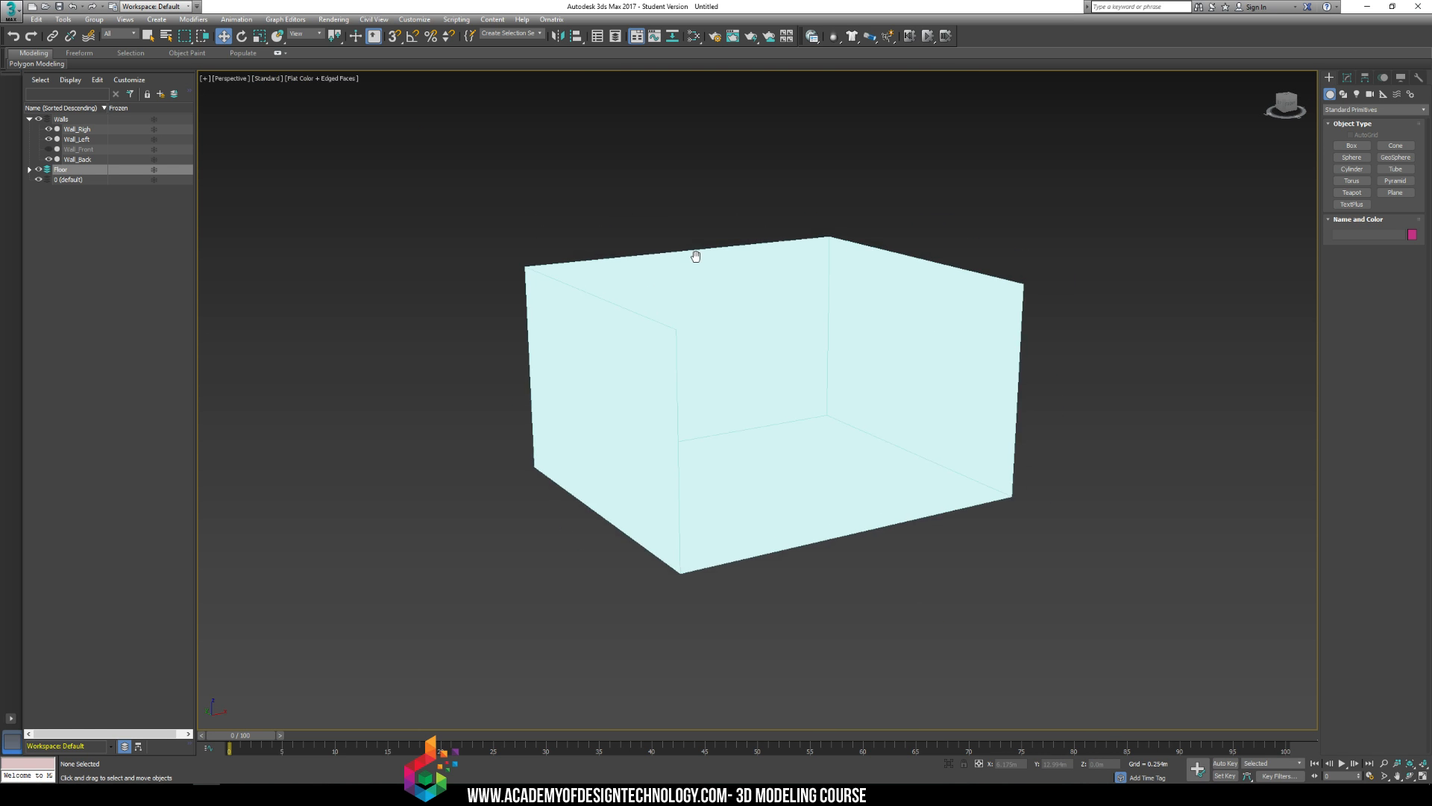
scroll(697, 256, "up", 3)
middle_click_drag(754, 302, 716, 305, "alt")
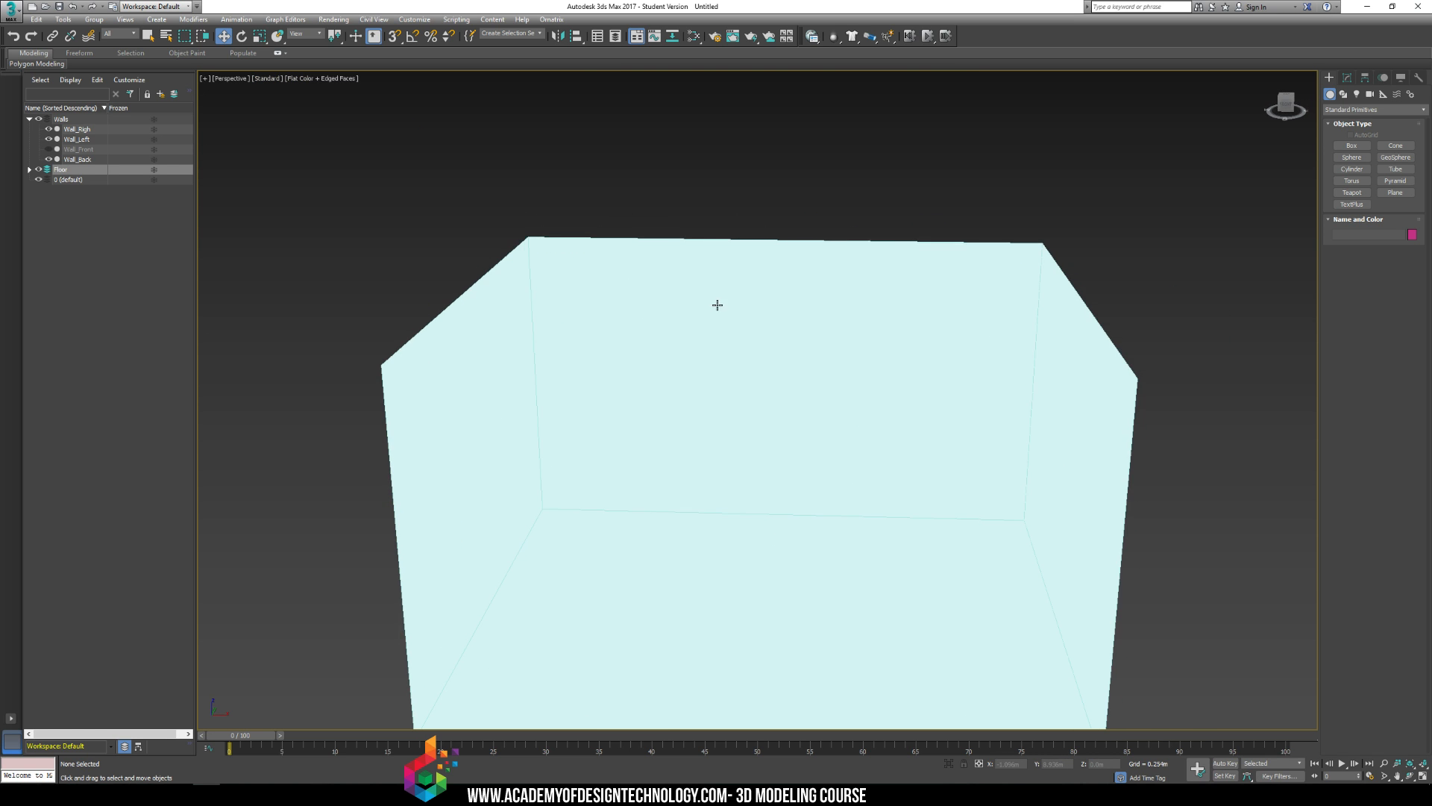
Step: Try Facets shading on the room and return the viewport to Default Shading
left_click(337, 79)
left_click(388, 104)
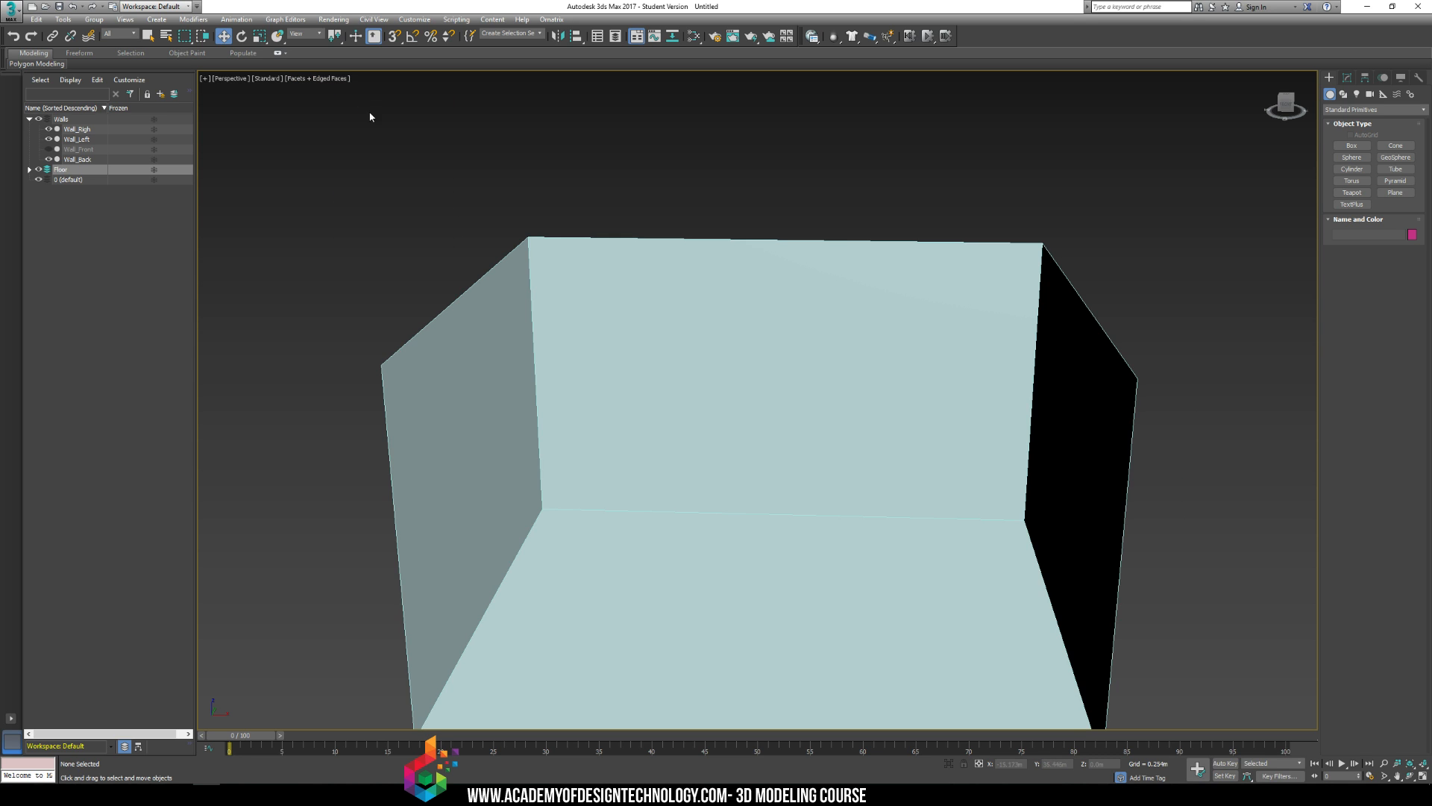
mouse_move(739, 242)
middle_mouse_down("alt")
mouse_move(761, 236)
mouse_move(503, 147)
middle_mouse_up("alt")
left_click(331, 79)
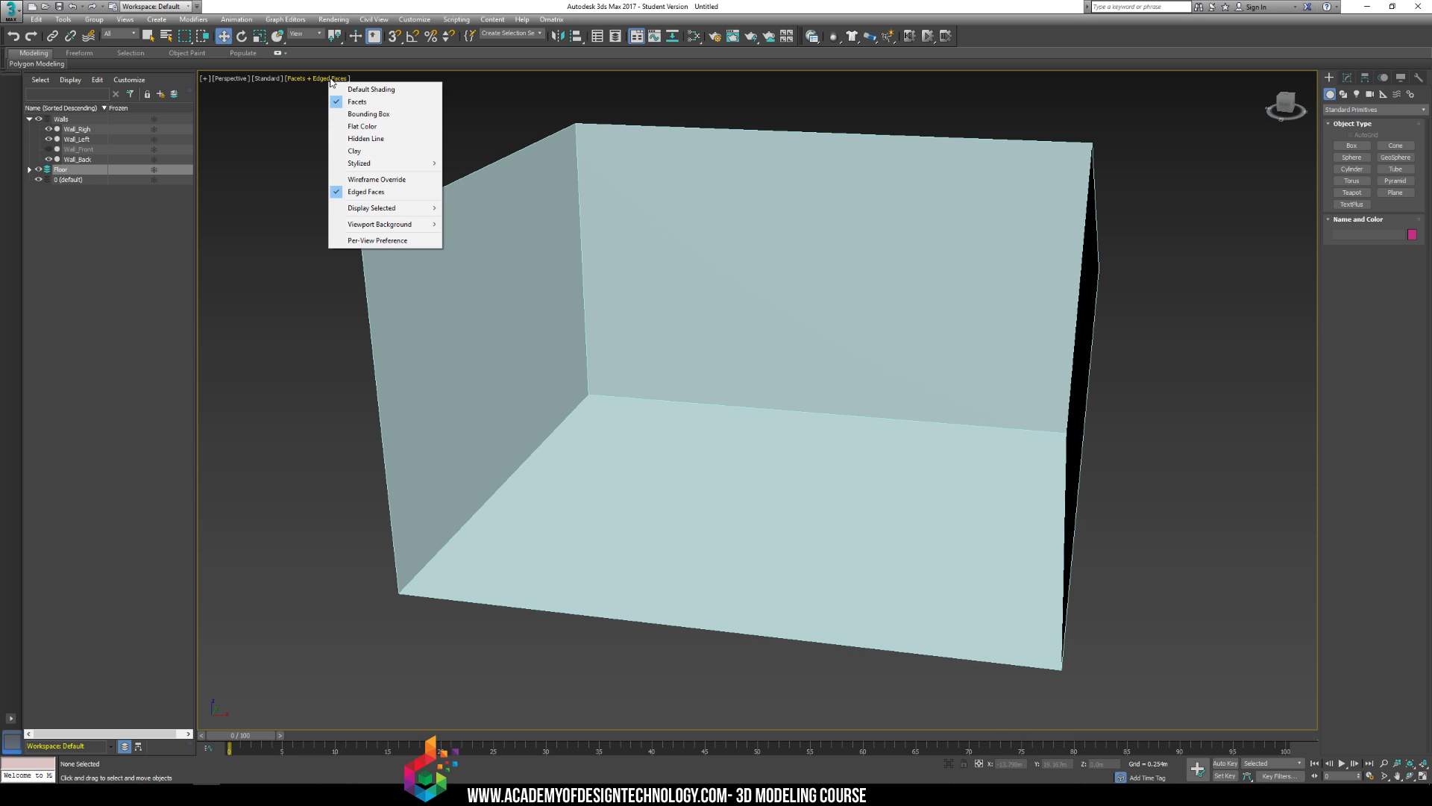
left_click(359, 99)
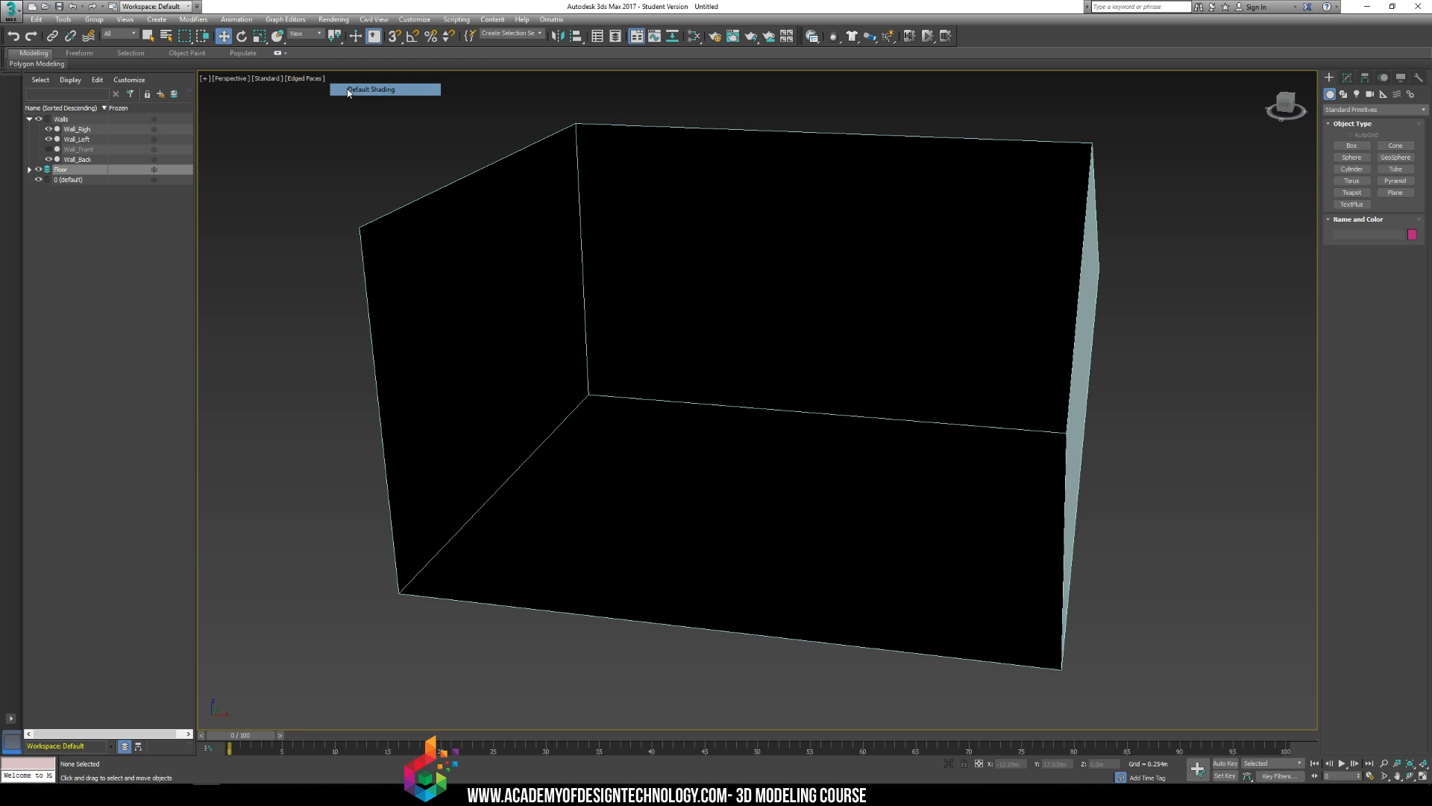
Step: Turn off the edged faces display in the Perspective viewport
left_click(306, 79)
left_click(308, 80)
left_click(308, 80)
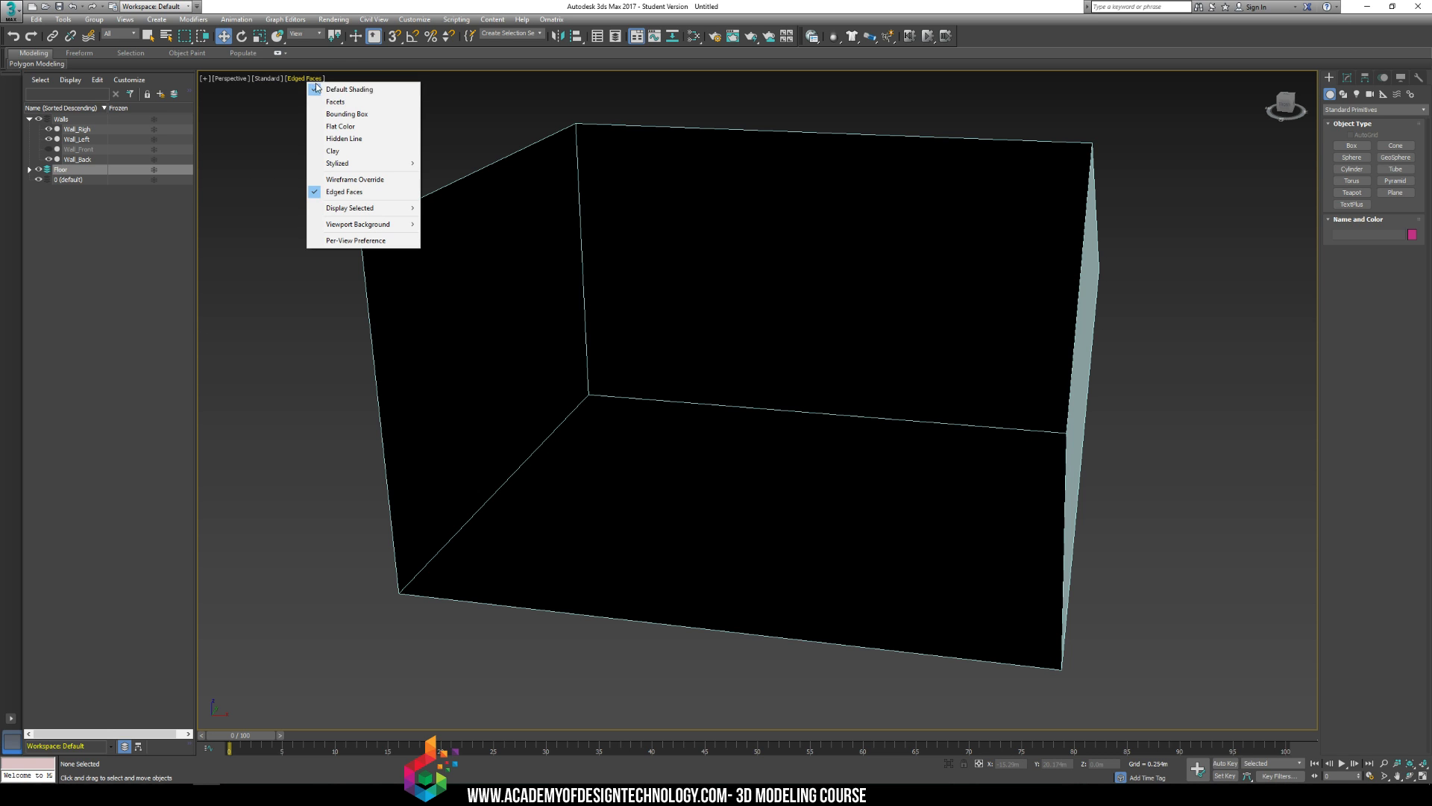
left_click(342, 193)
left_click(305, 79)
left_click(306, 79)
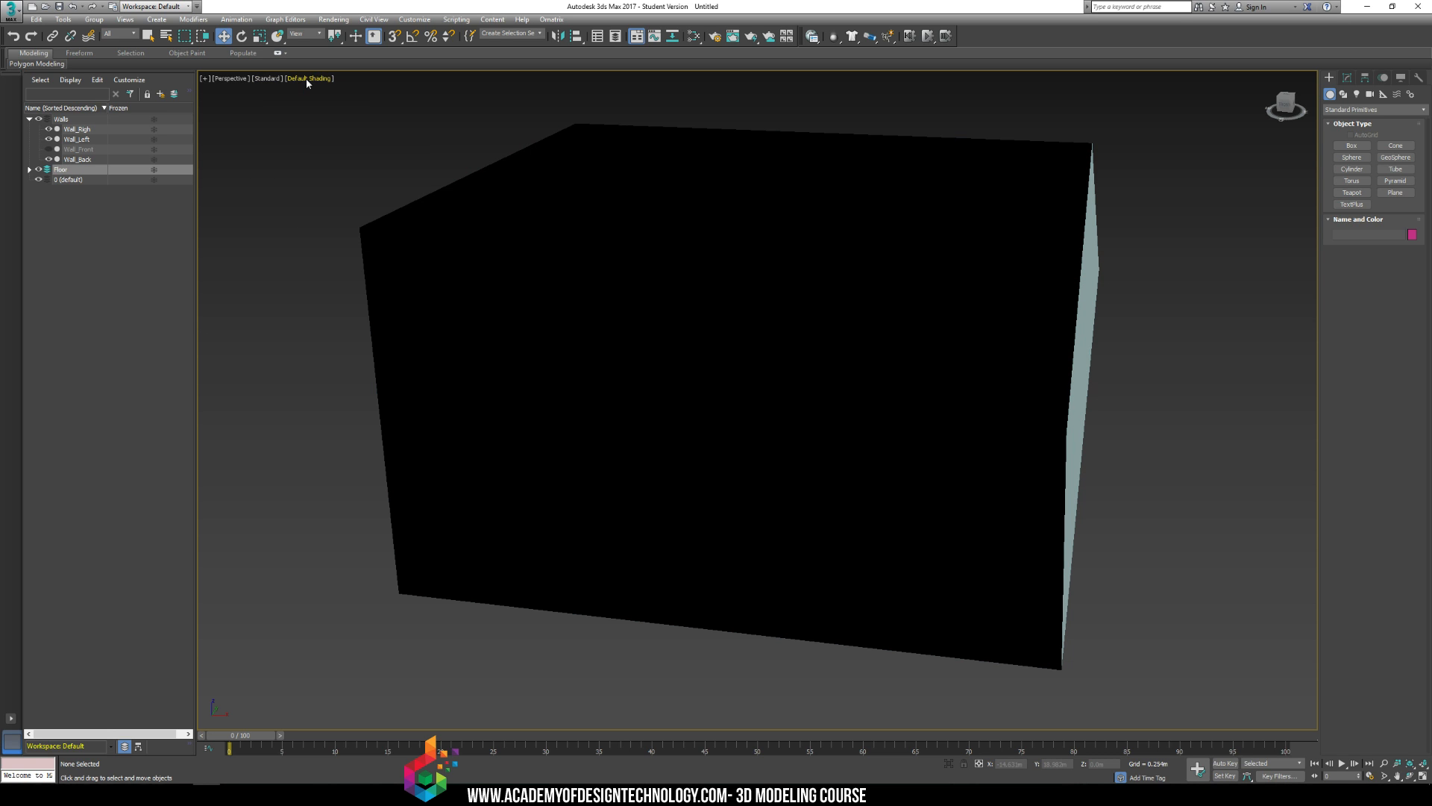
Step: Turn on edged faces in the Perspective viewport and set its quality preset to Performance
key("F4")
left_click(271, 82)
left_click(271, 80)
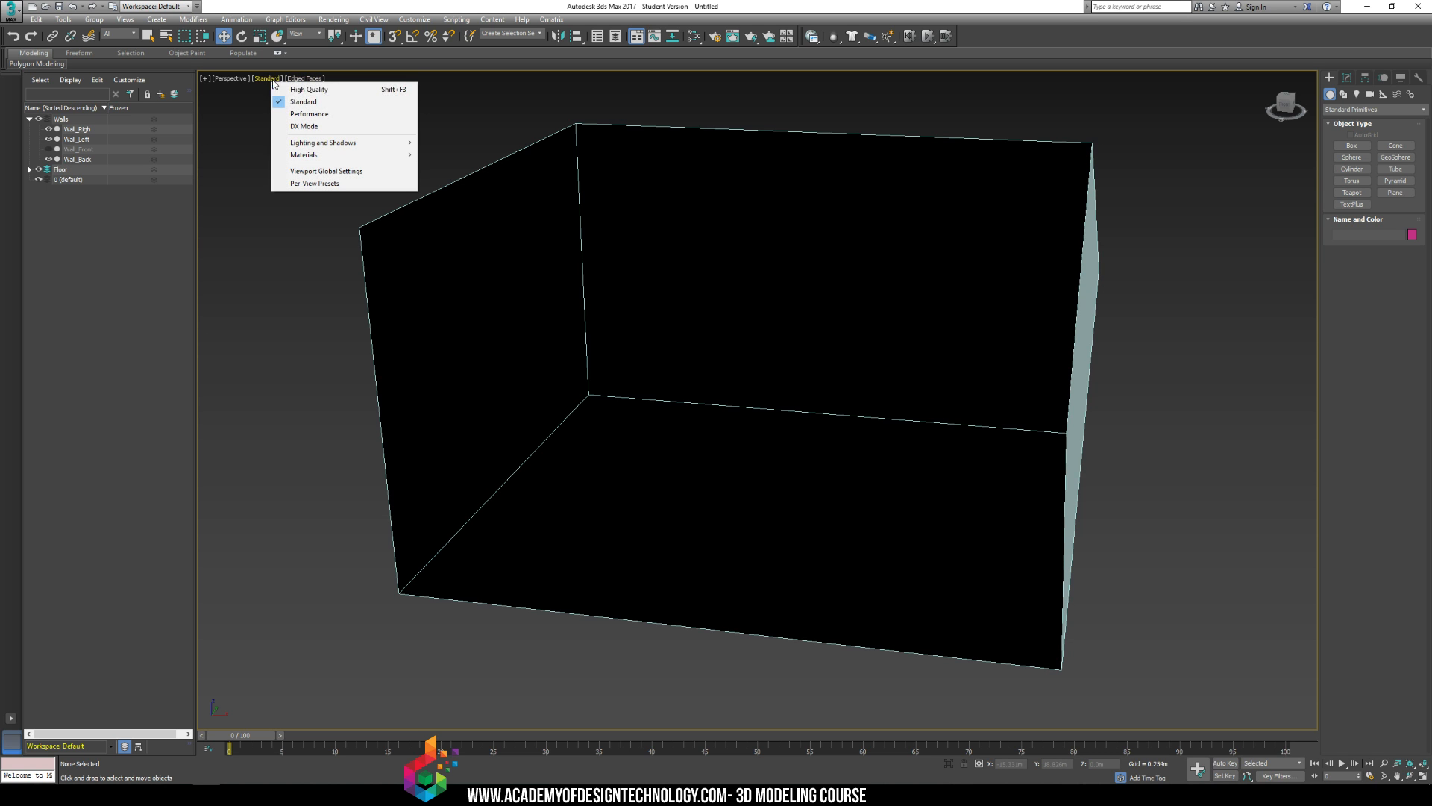
left_click(309, 113)
middle_click_drag(311, 131, 660, 252, "alt")
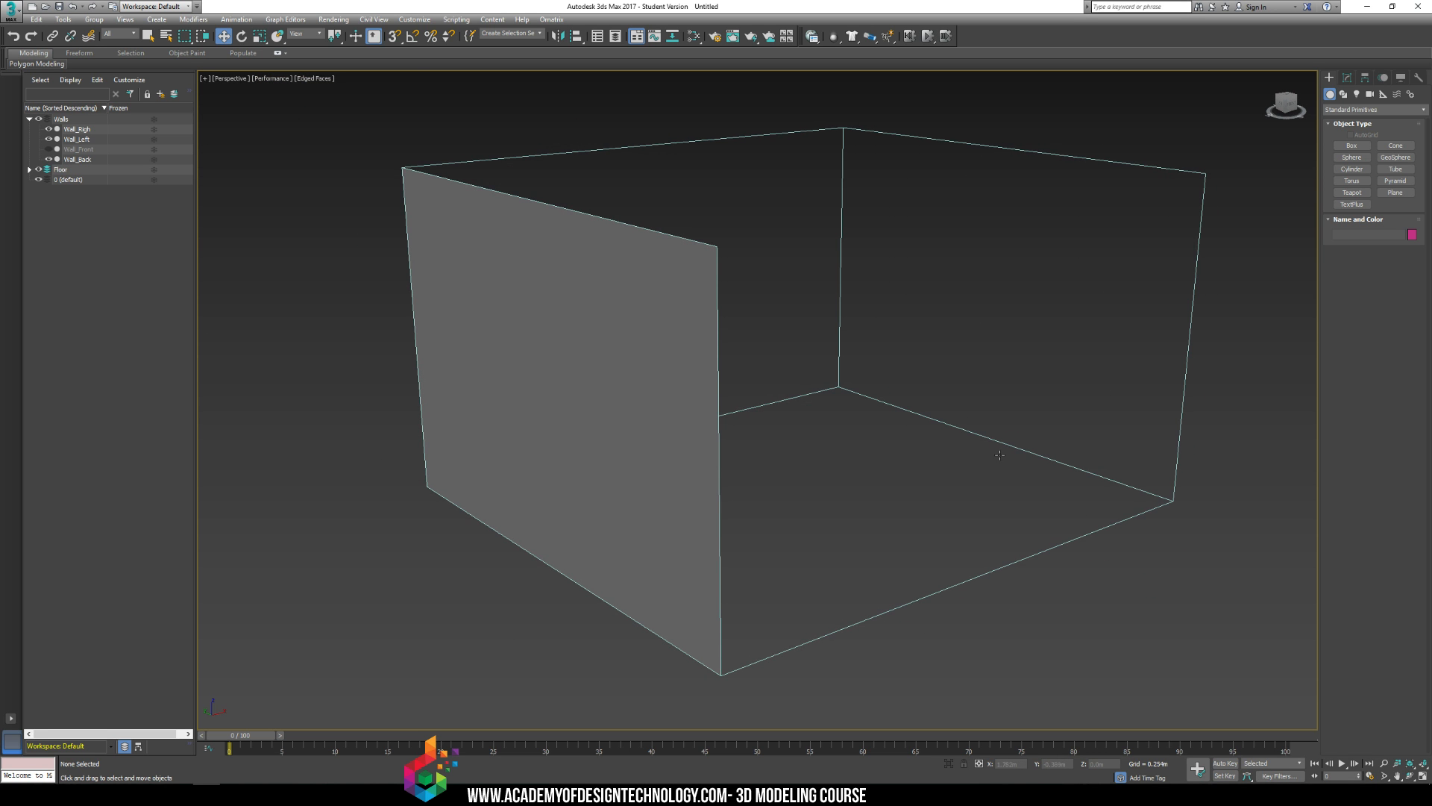
middle_click_drag(1000, 455, 777, 329, "alt")
Step: Hide Wall_Righ, Wall_Left and Wall_Back, and make Wall_Front visible again
left_click(844, 358)
scroll(754, 318, "down", 5)
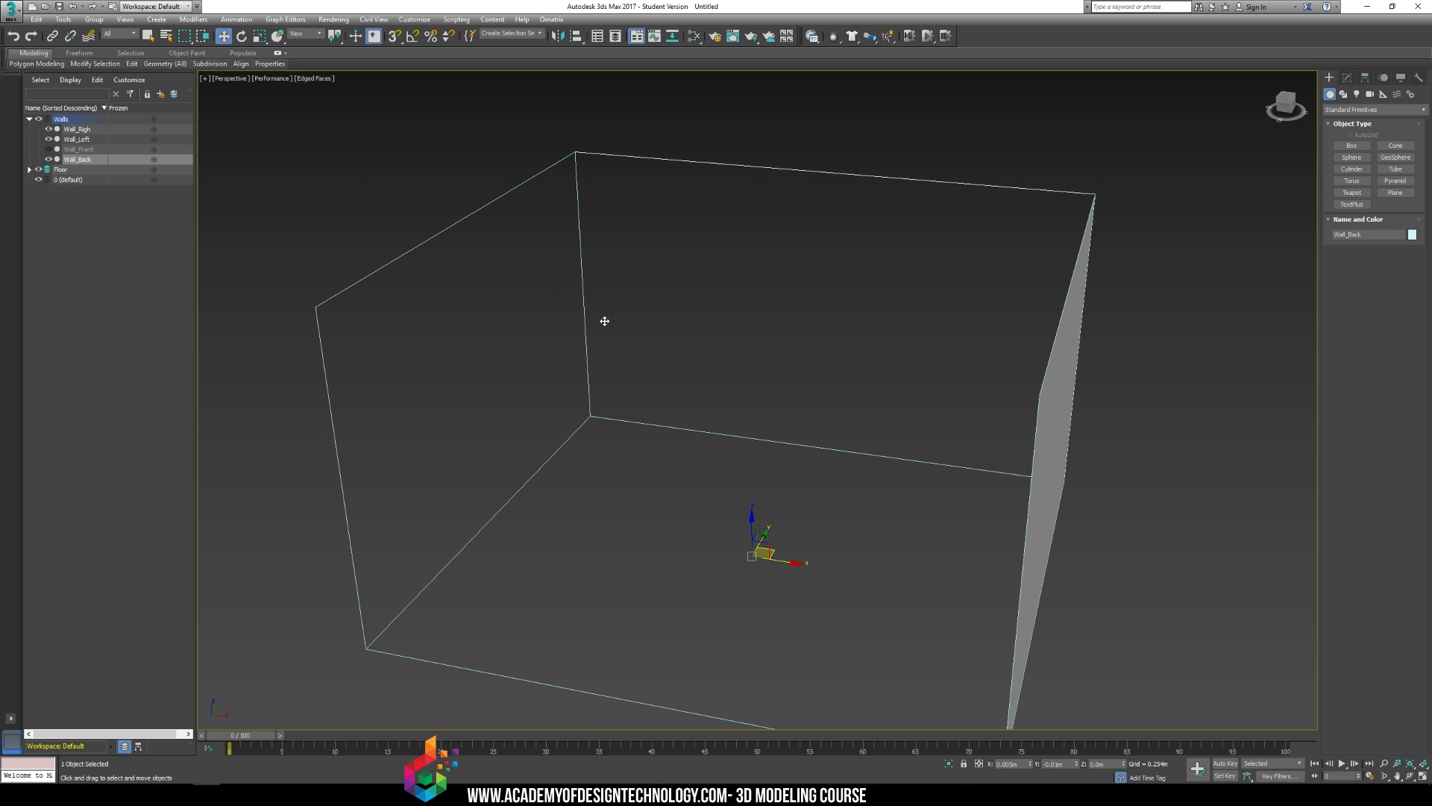
middle_click_drag(604, 320, 591, 291, "alt")
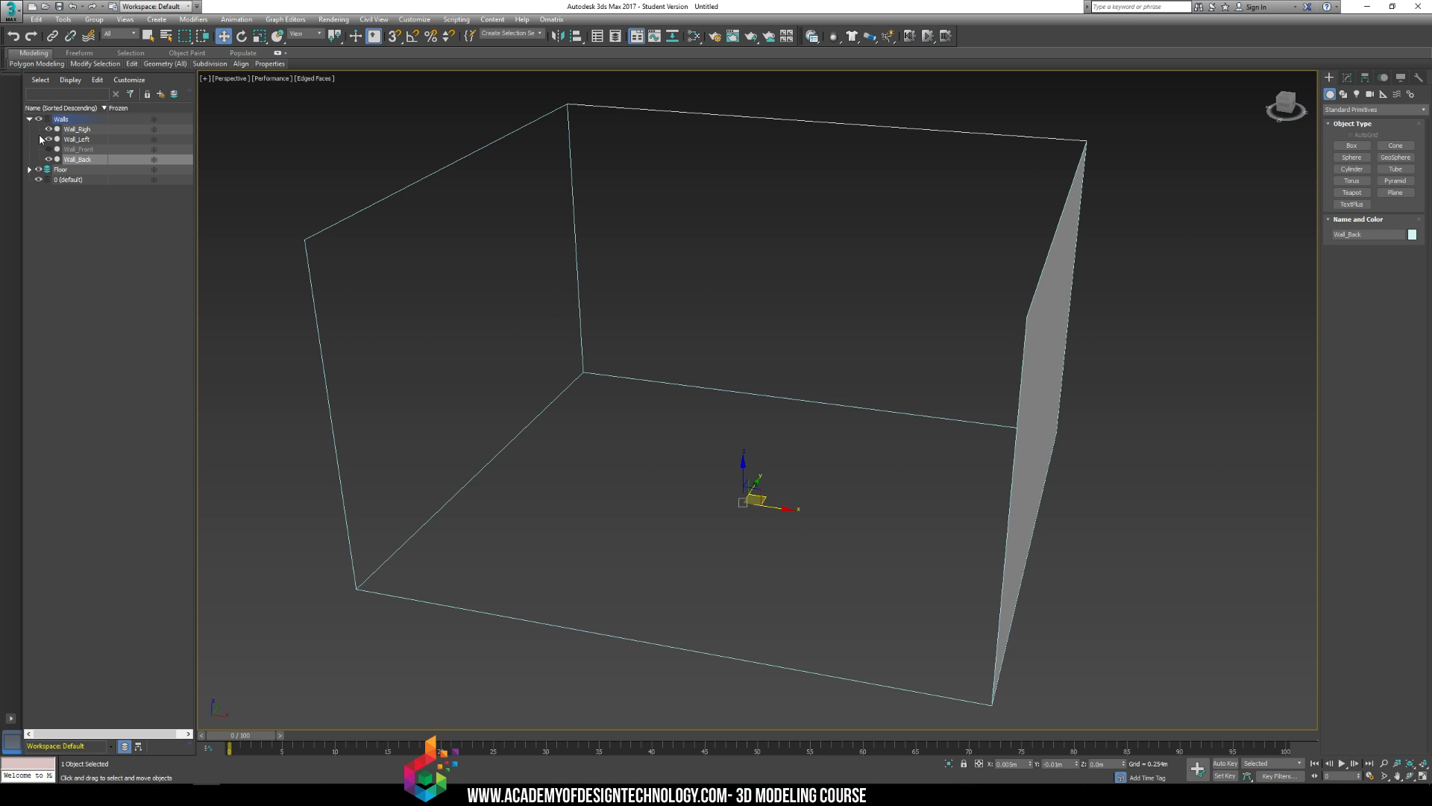
left_click(48, 130)
left_click(48, 140)
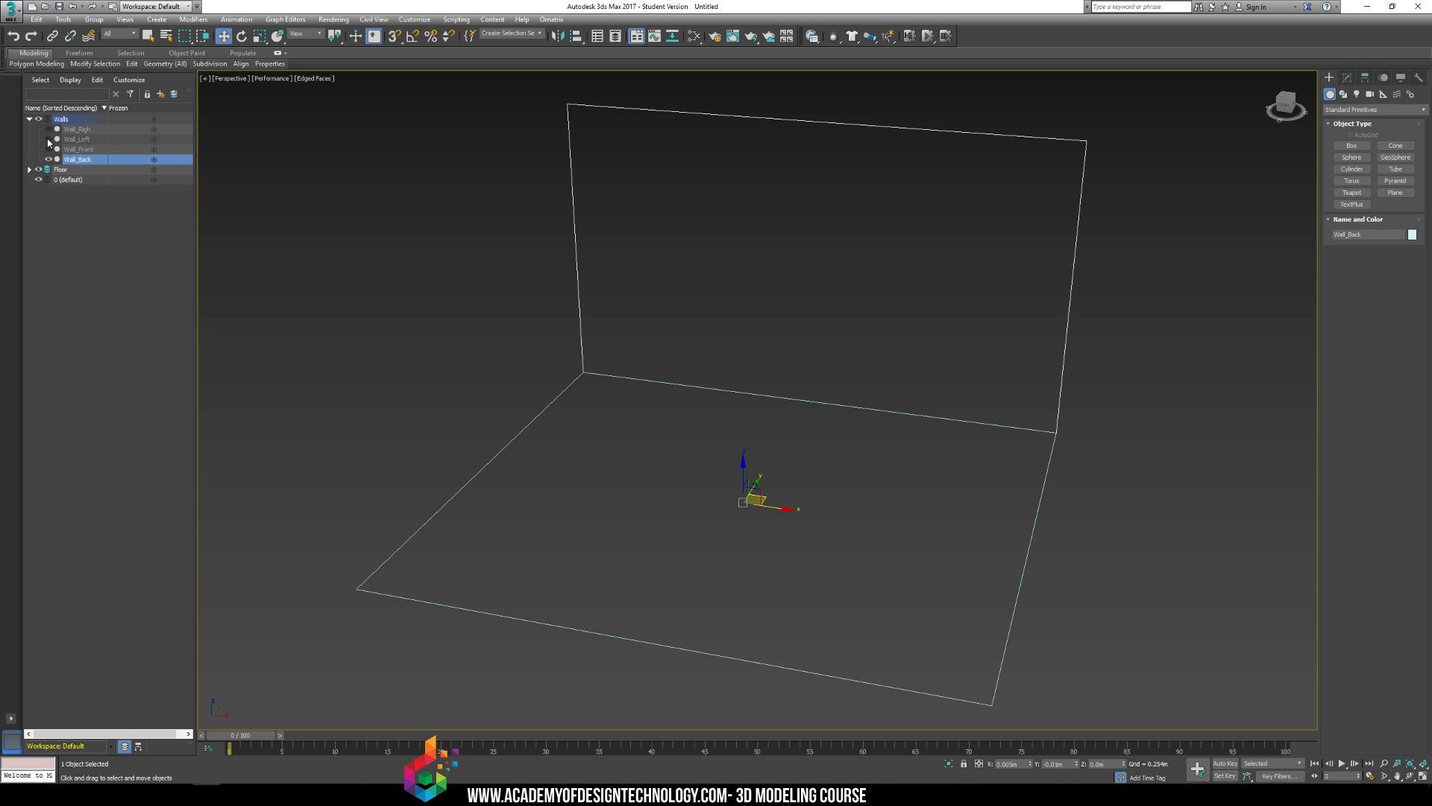
left_click(48, 158)
left_click(49, 149)
middle_click_drag(806, 313, 739, 373, "alt")
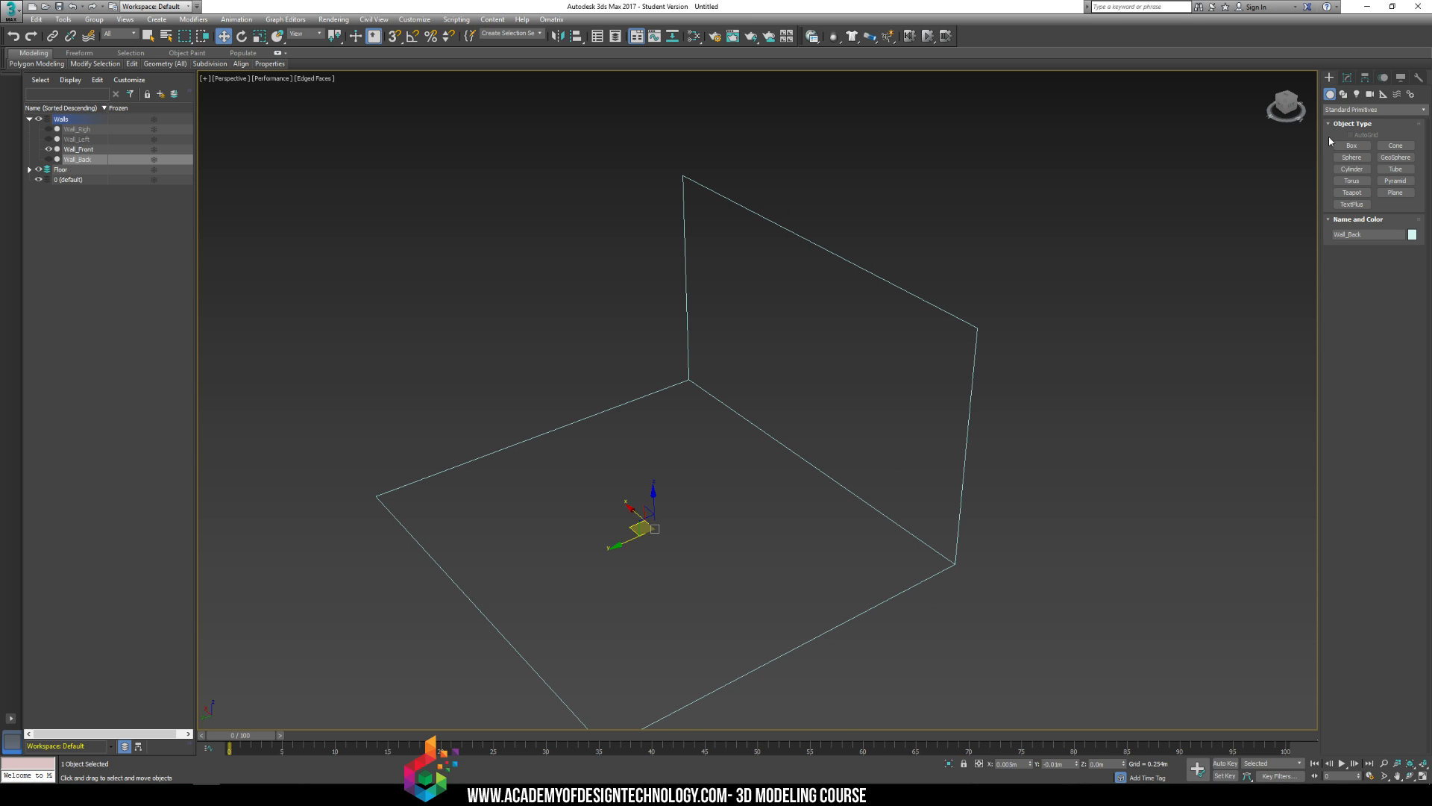
Step: Create a Pivot door along the base of Wall_Front near its corner, about 1.3 m wide, 0.11 m deep and 2.2 m high
left_click(1361, 146)
left_click(1371, 110)
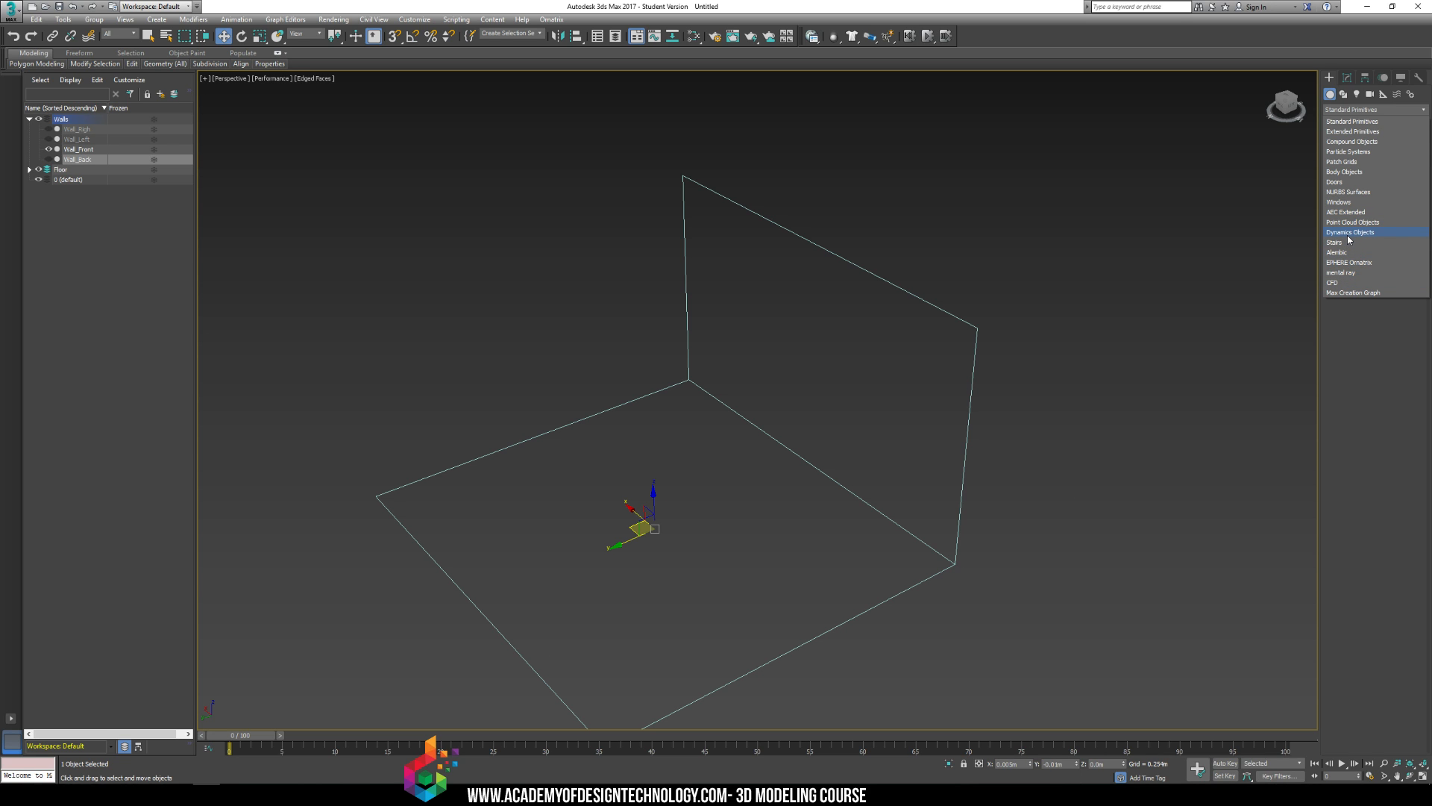
left_click(1357, 183)
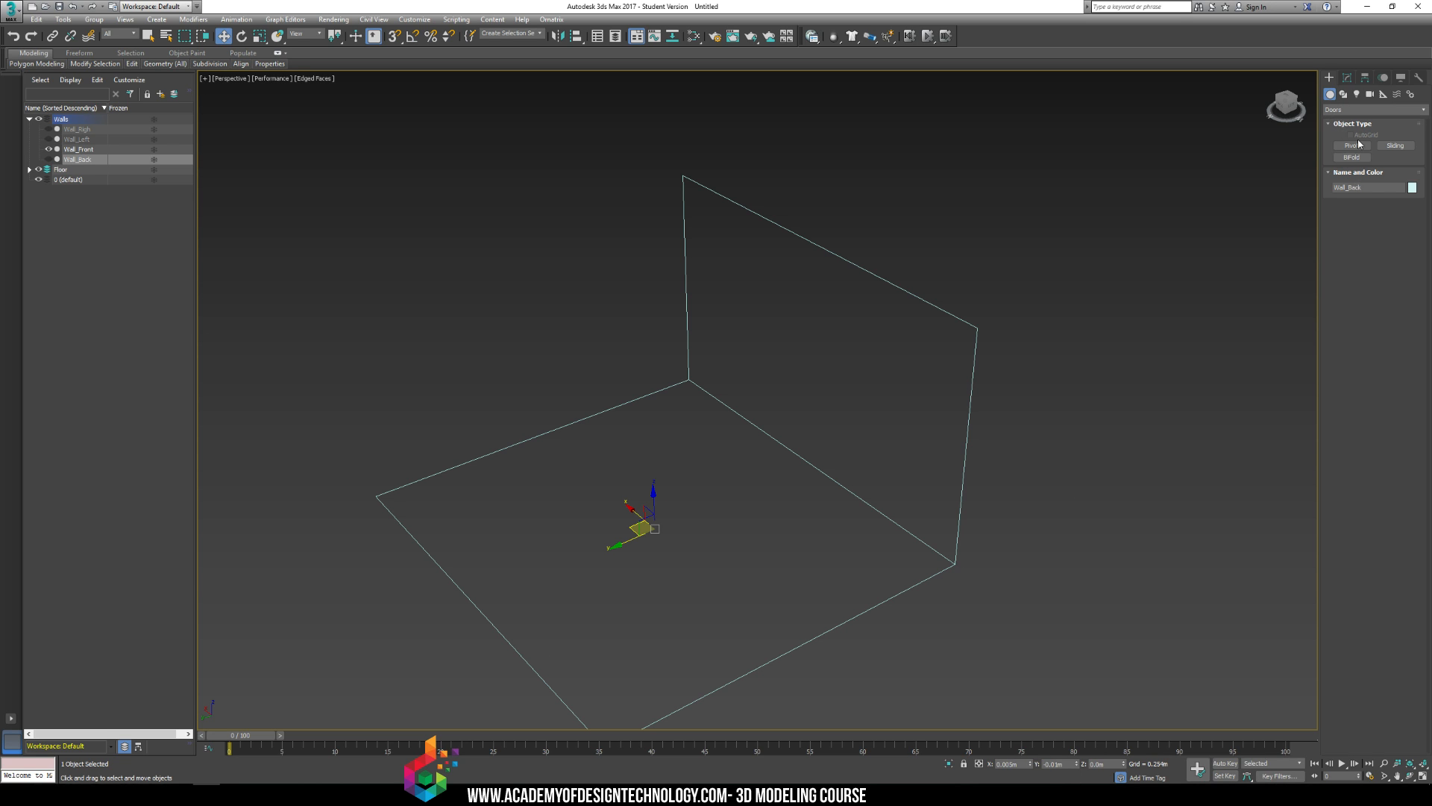
left_click(1358, 147)
left_click(1353, 146)
left_click_drag(712, 399, 780, 437)
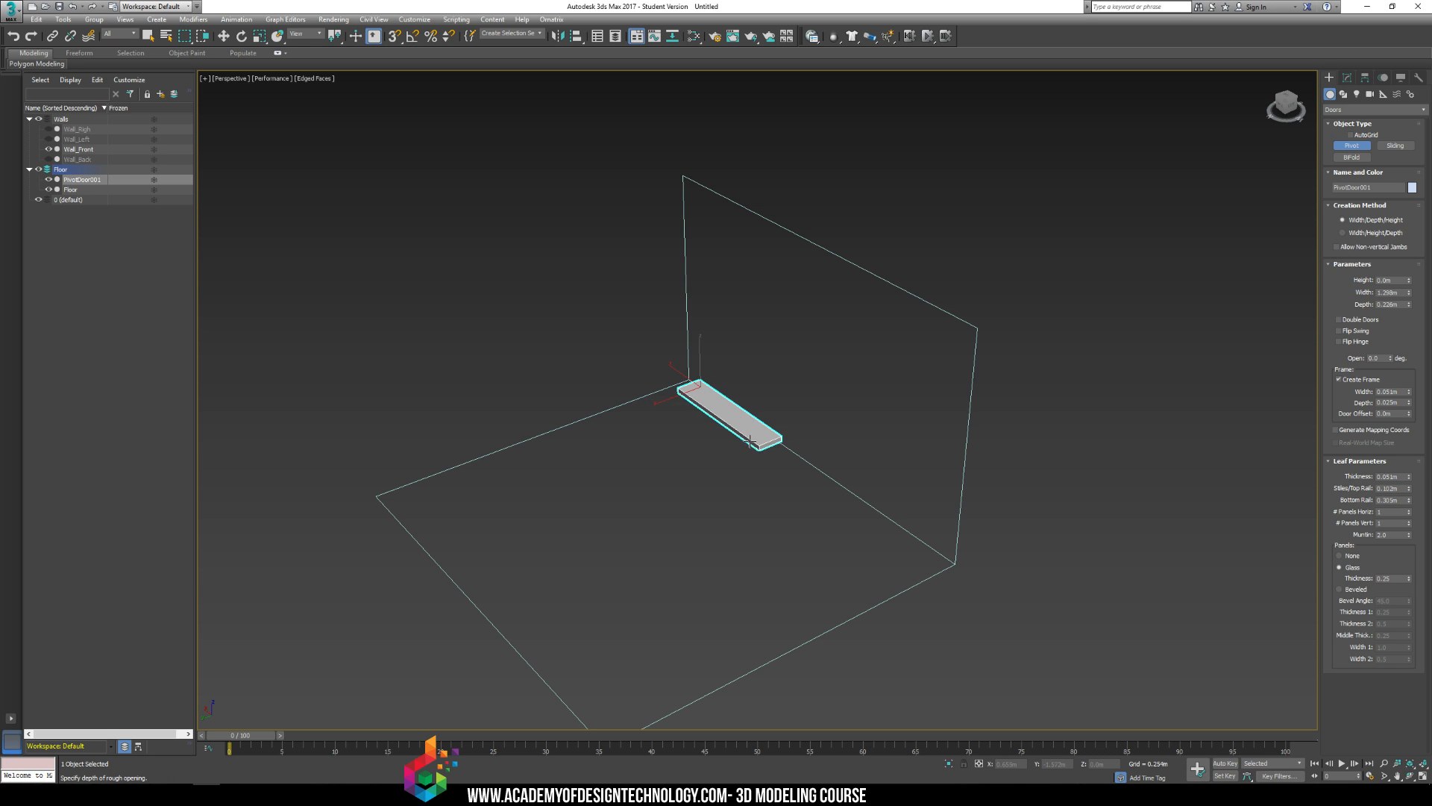
left_click(756, 435)
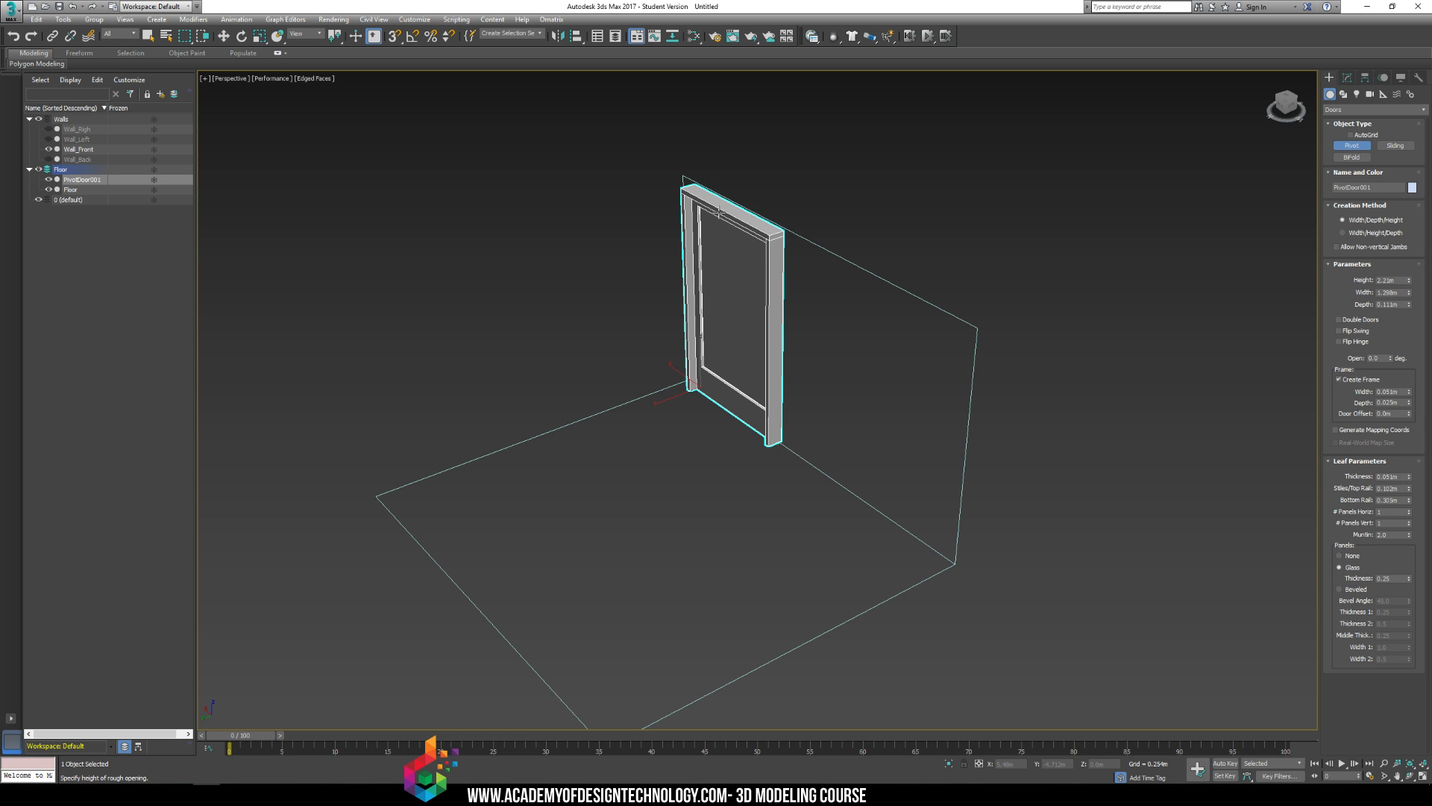
middle_click_drag(701, 285, 667, 302, "alt")
Step: Swing the pivot door open to about 9.5 degrees
left_click_drag(1389, 358, 1375, 339)
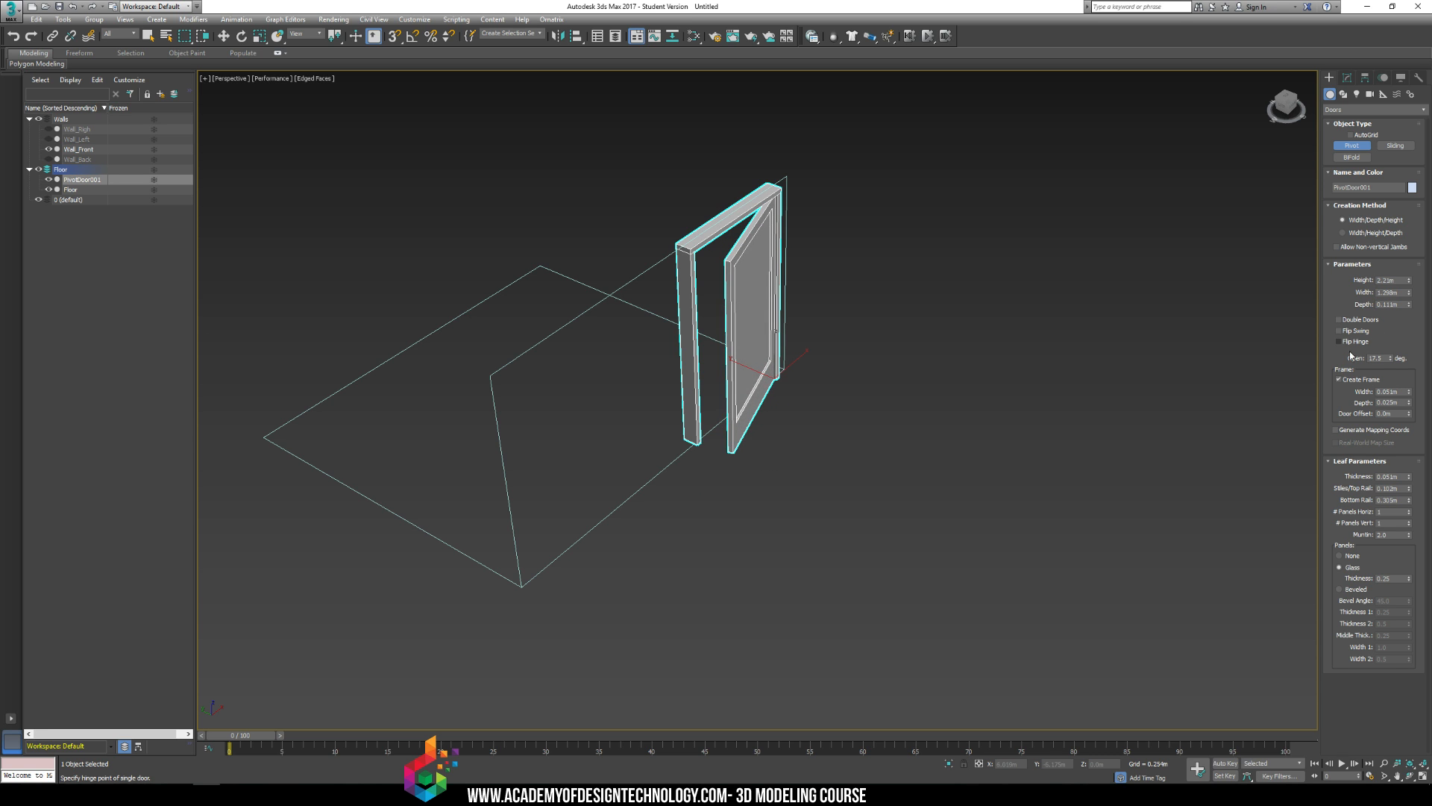
middle_click_drag(937, 323, 1014, 319, "alt")
mouse_move(1390, 358)
left_mouse_down()
mouse_move(1389, 374)
mouse_move(1391, 350)
mouse_move(1384, 363)
left_mouse_up()
middle_click_drag(811, 342, 879, 333, "alt")
scroll(880, 349, "up", 5)
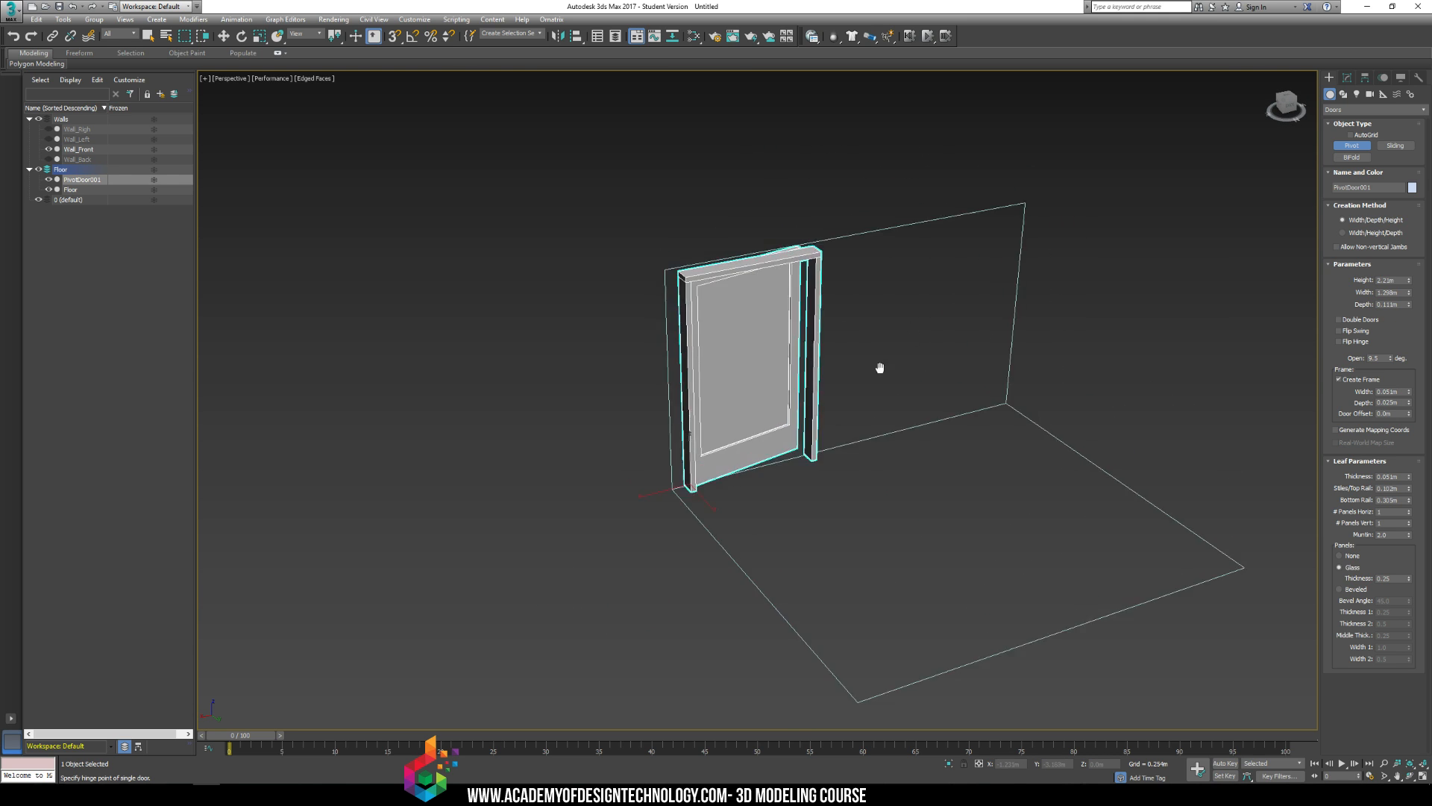
Step: Try splitting the door leaf into three horizontal panels and restore a single one
left_click(1409, 511)
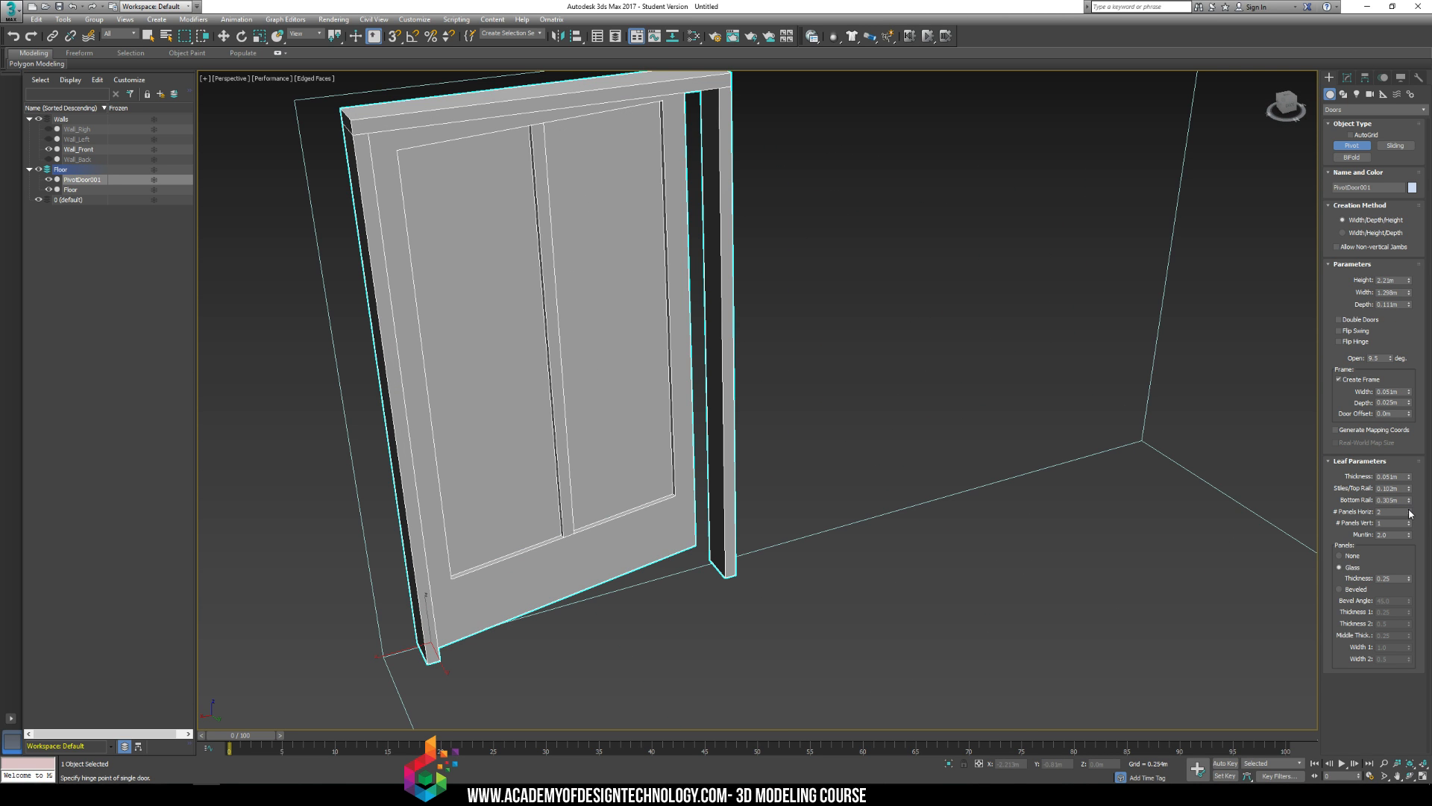
left_click(1409, 510)
double_click(1409, 513)
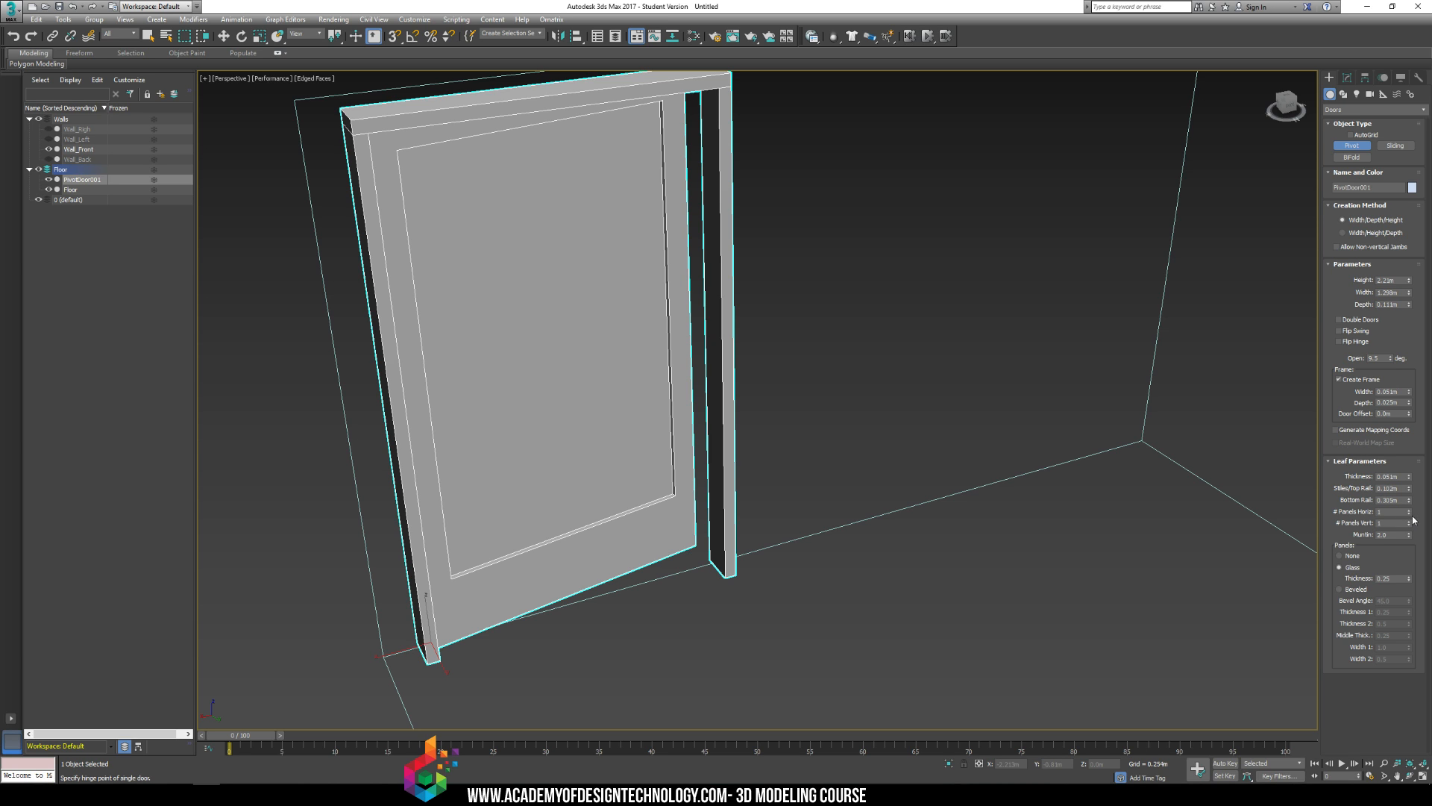
Step: Divide the door leaf into 3 horizontal and 3 vertical panels
left_click(1410, 521)
left_click(1410, 521)
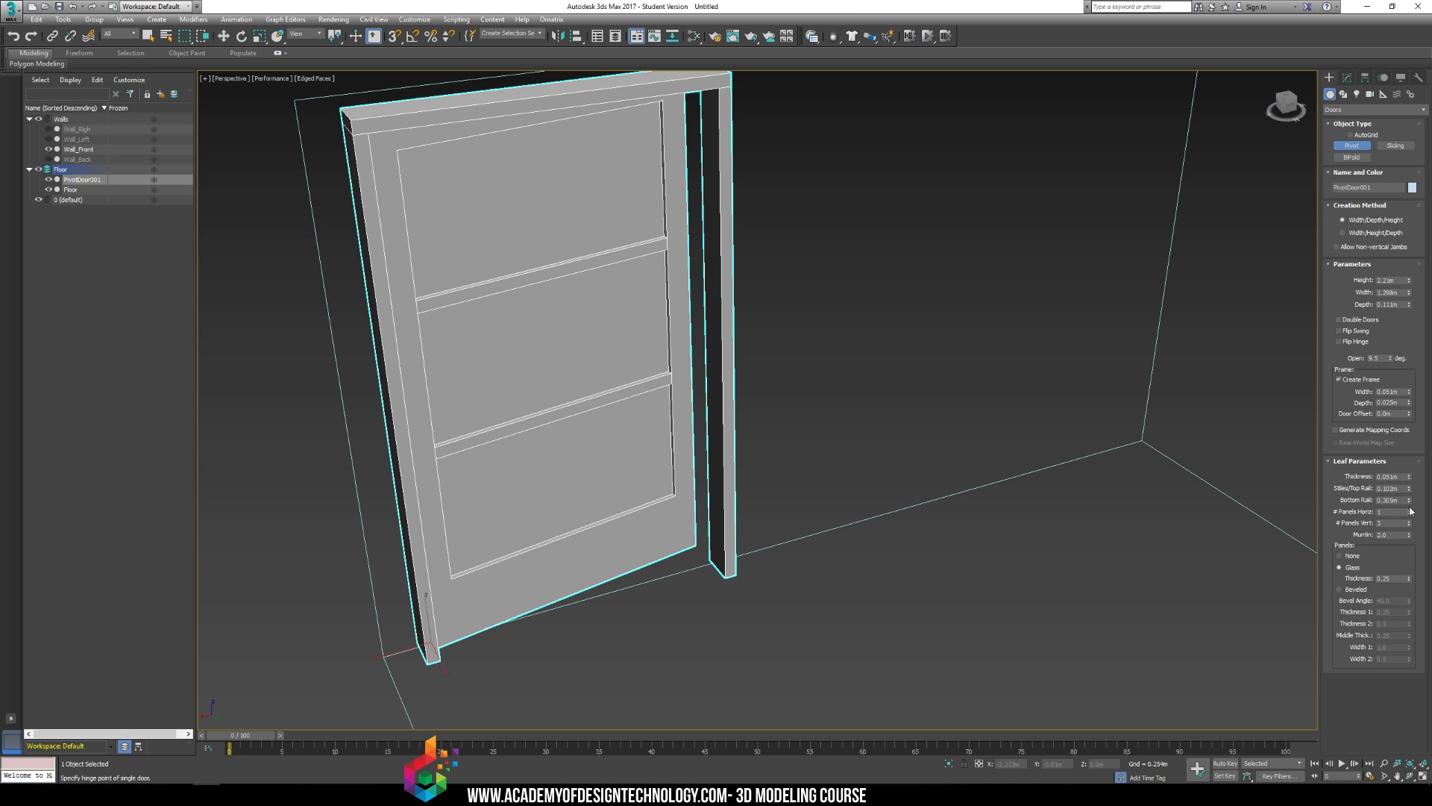
left_click(1409, 509)
left_click(1409, 511)
middle_click_drag(544, 307, 698, 328)
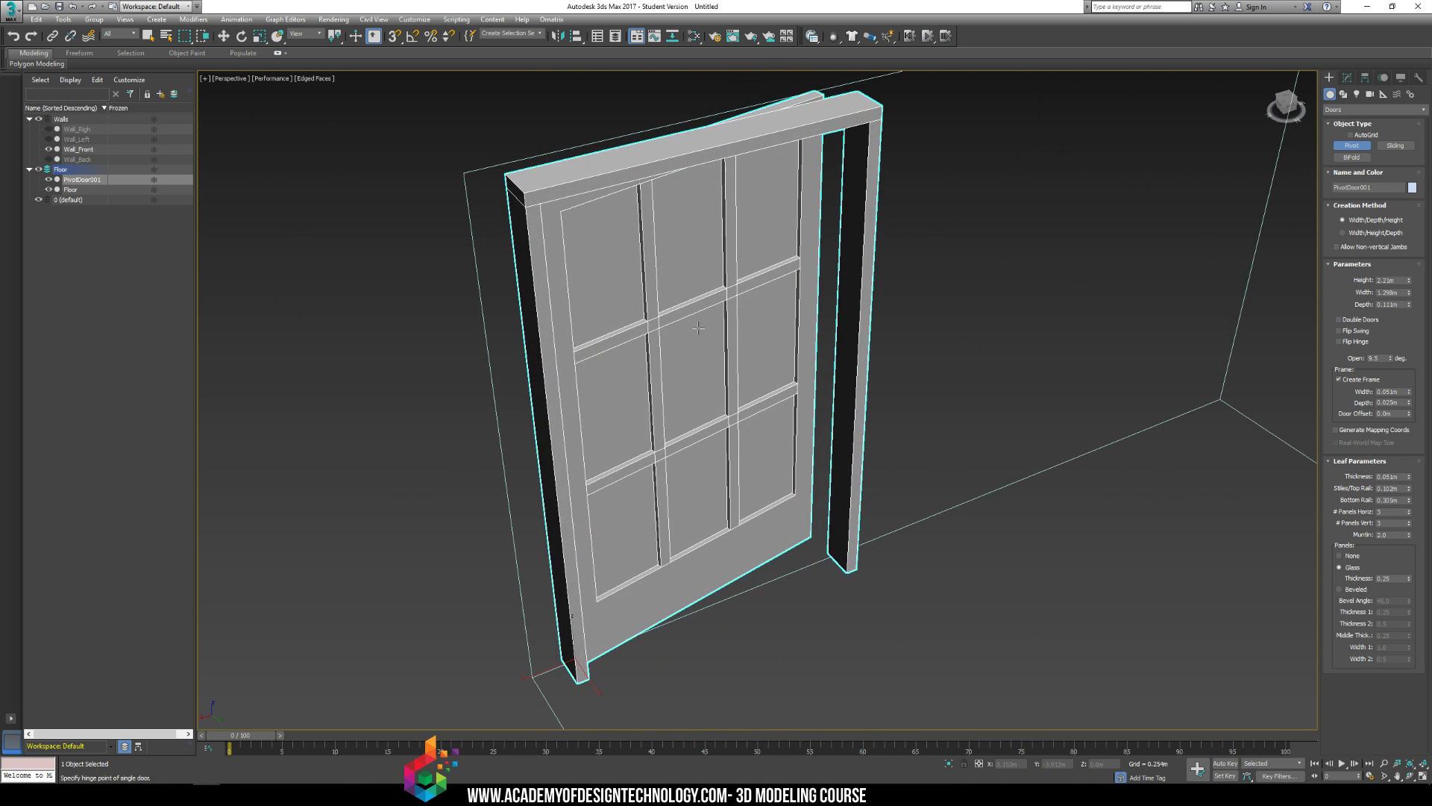
Step: Reduce the door's horizontal panel count to 1 and increase the muntin to about 30
left_click(1410, 514)
left_click(1410, 514)
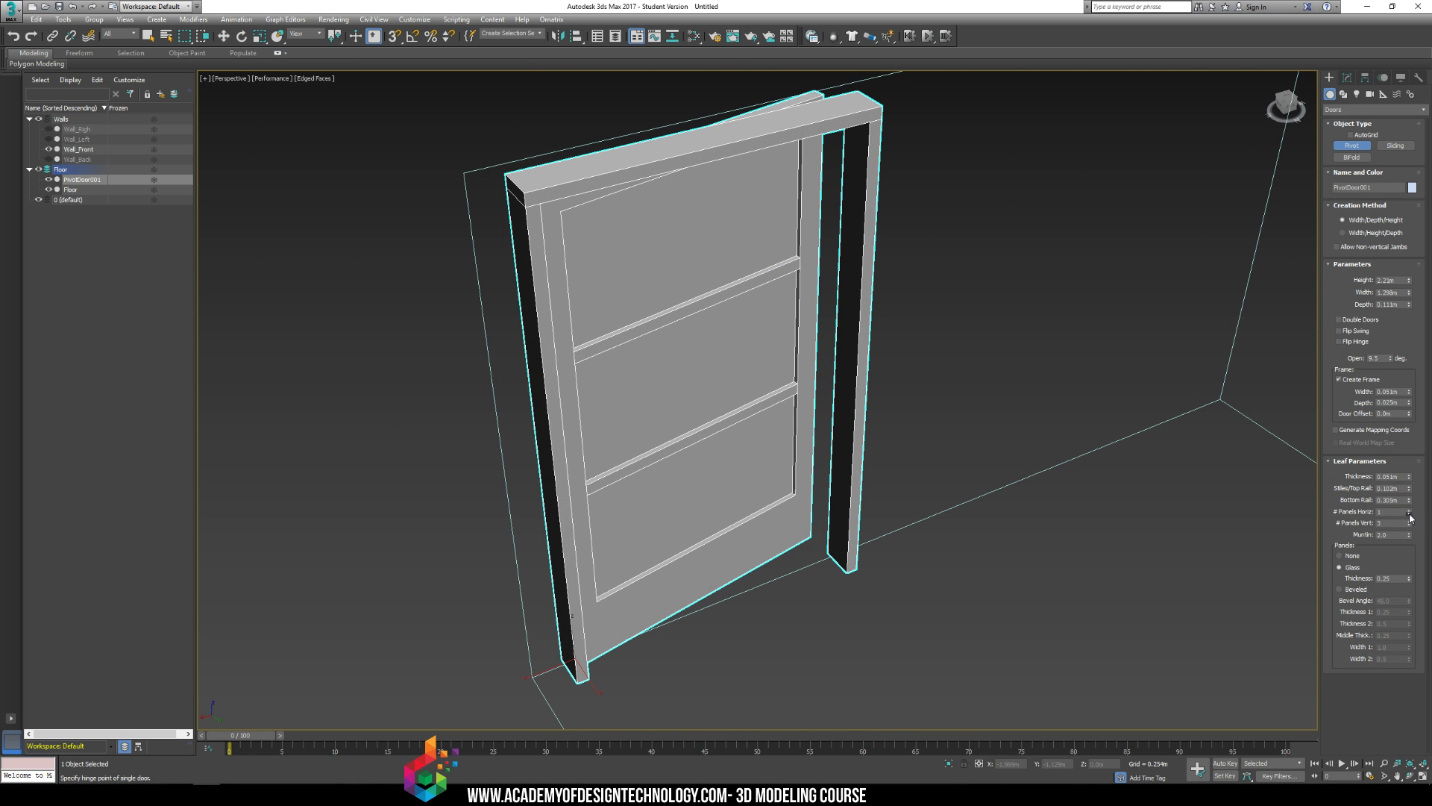
left_click_drag(1409, 536, 1191, 506)
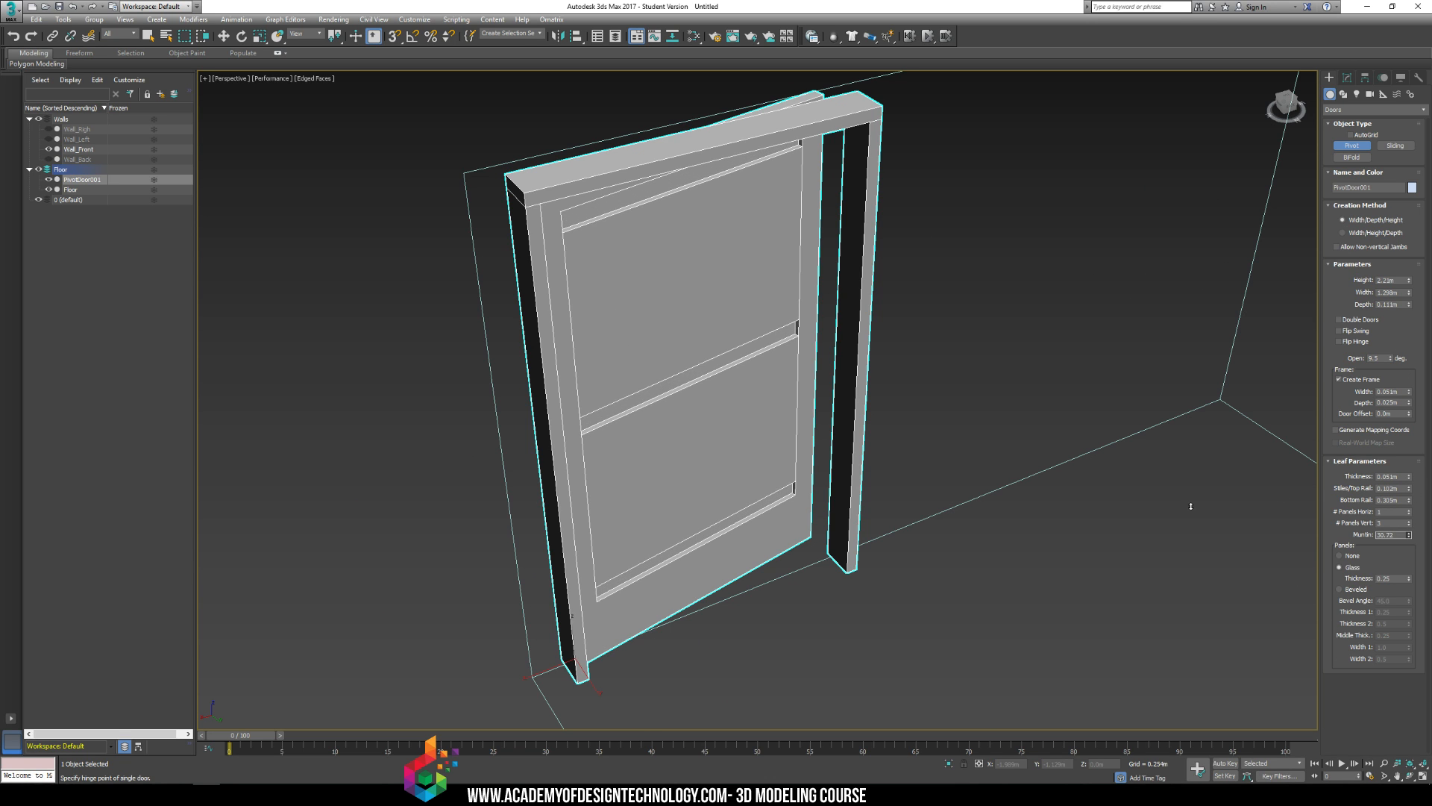
Step: Reduce the height of the door leaf's bottom rail and set the vertical panel count to 1
left_click_drag(1404, 500, 1246, 515)
left_click(1410, 525)
left_click(1409, 525)
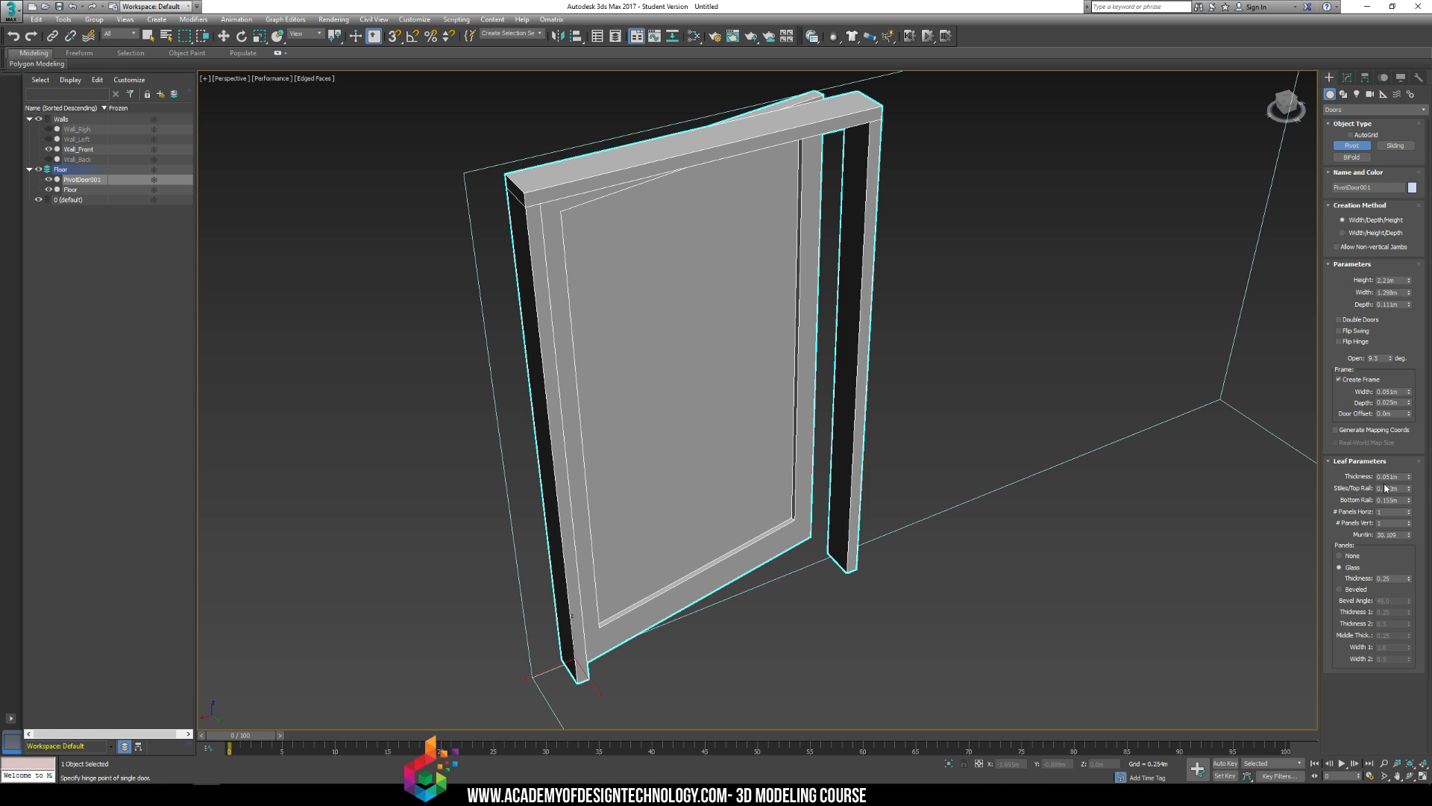
Step: Adjust the door frame to about 0.043 m wide and 0.012 m deep, with a door offset of about 0.032 m
left_click_drag(1411, 479, 1411, 474)
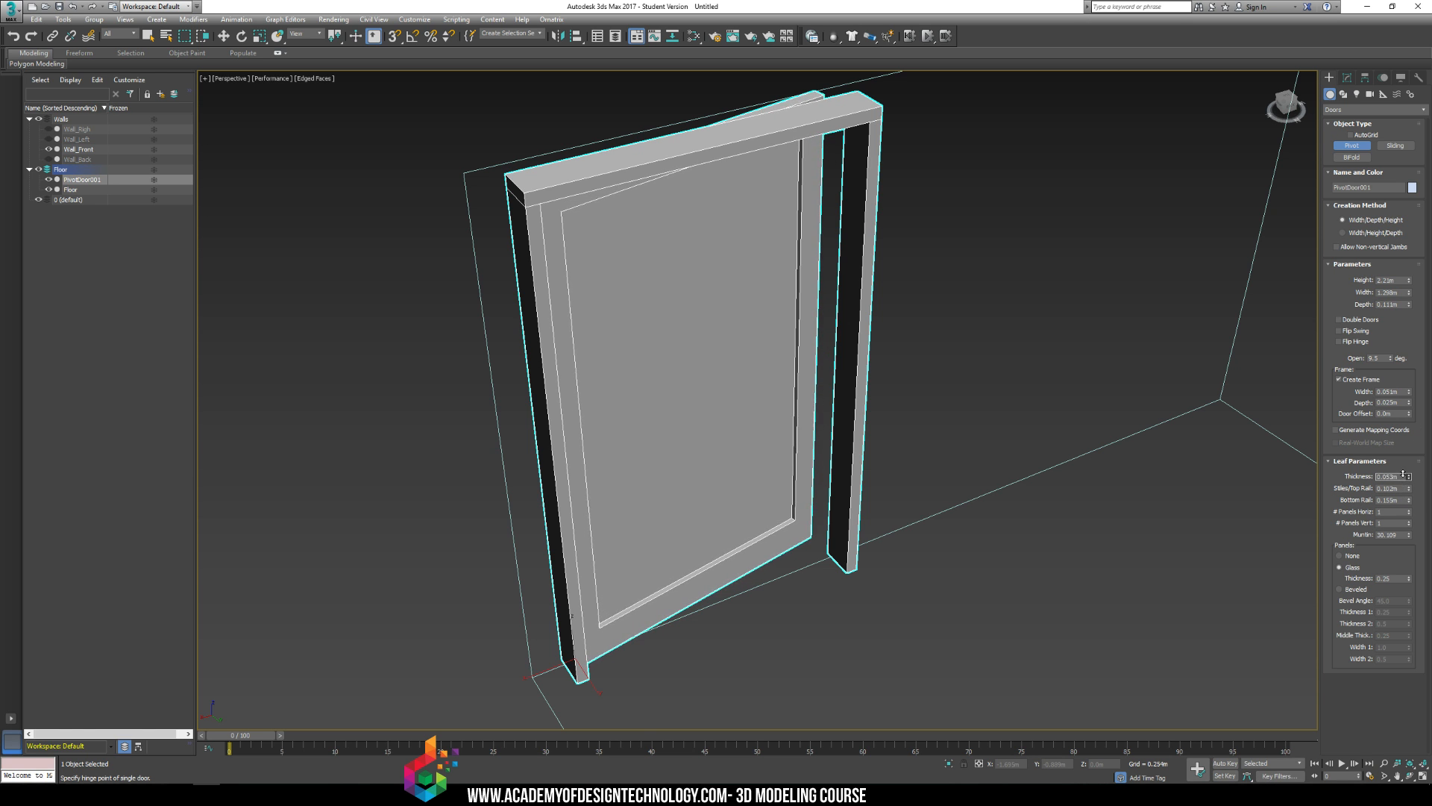
middle_click_drag(1132, 358, 1075, 377, "alt")
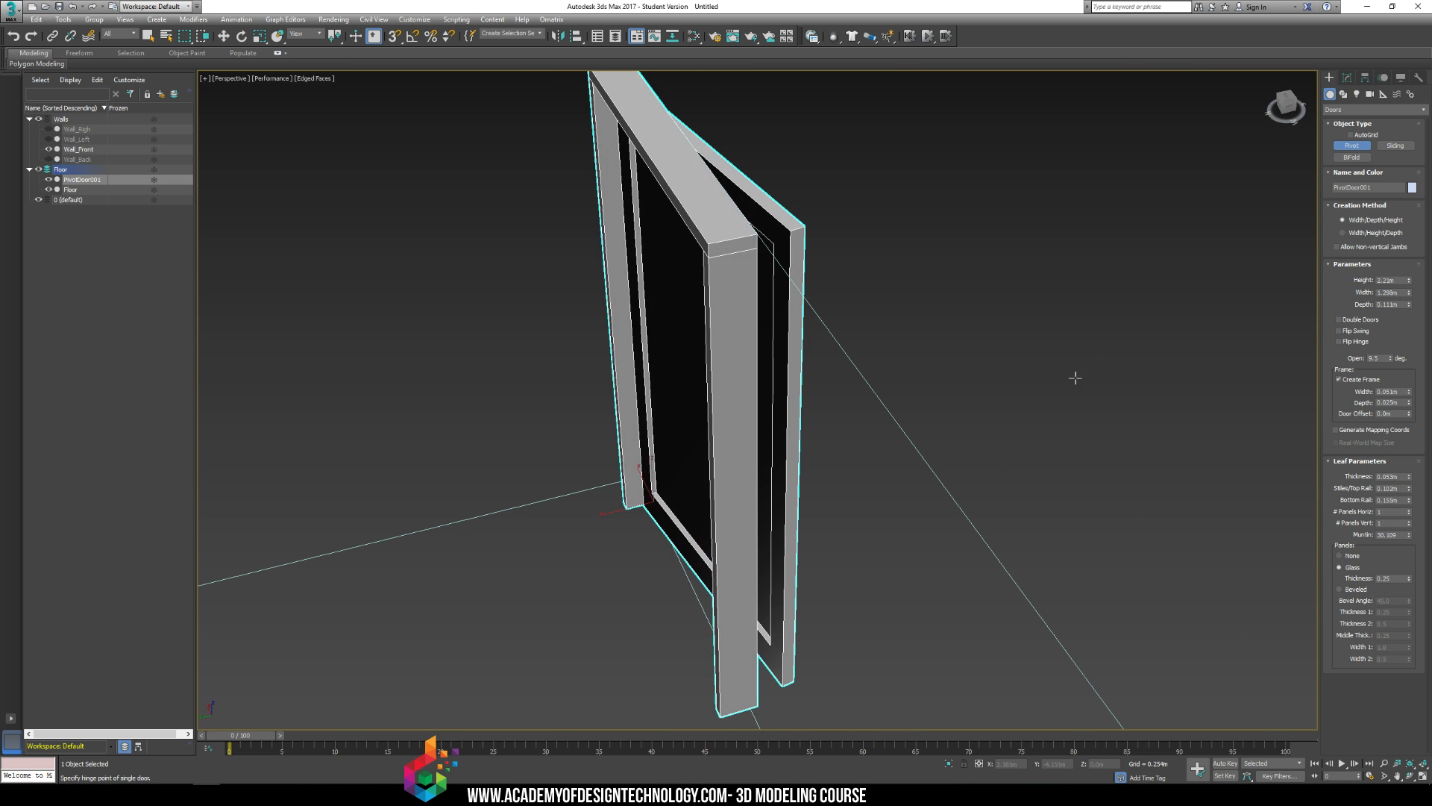
right_click(1411, 403)
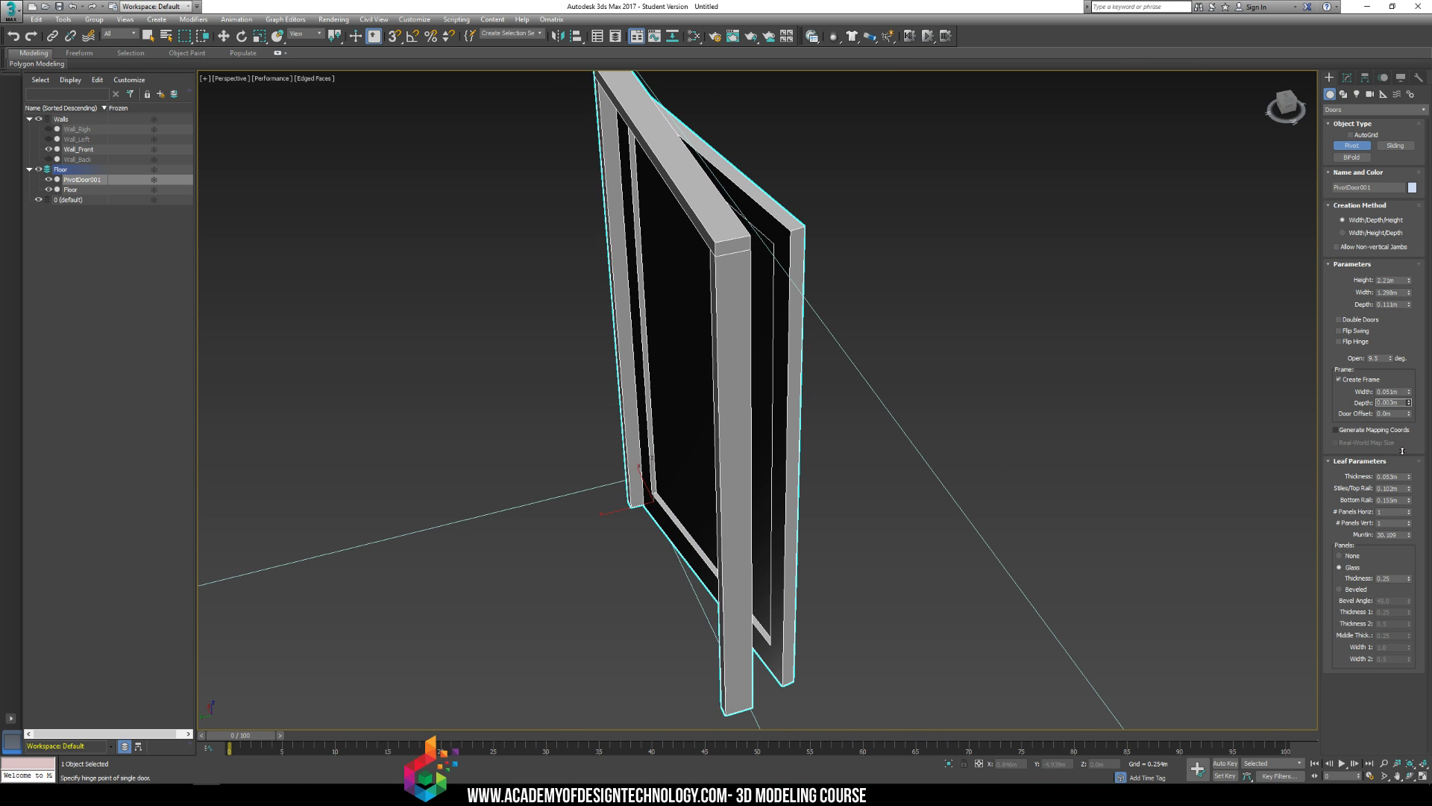
left_click_drag(1390, 517, 1410, 404)
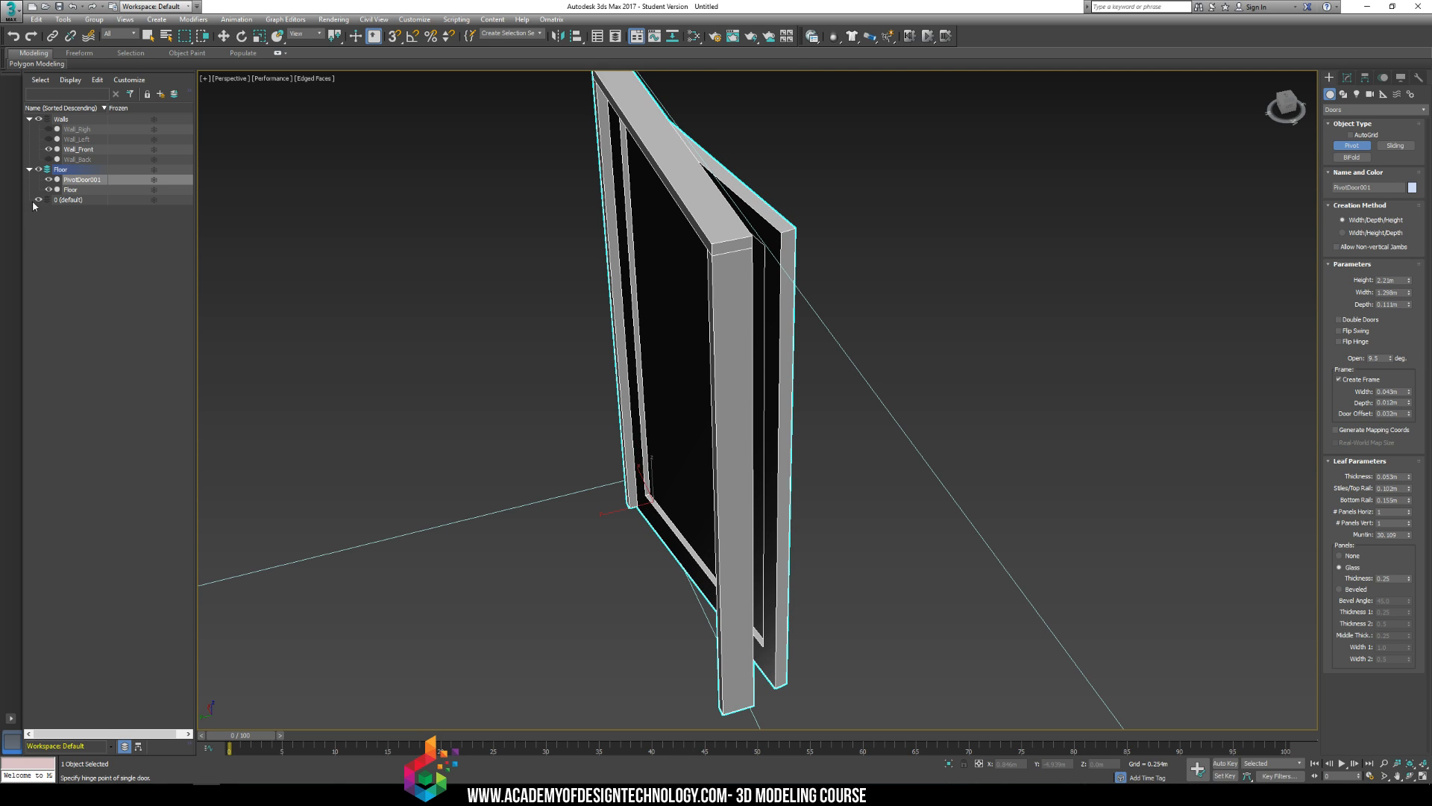
Step: Try the Flip Swing and Double Doors options on the pivot door and inspect it from the other side
left_click(1364, 333)
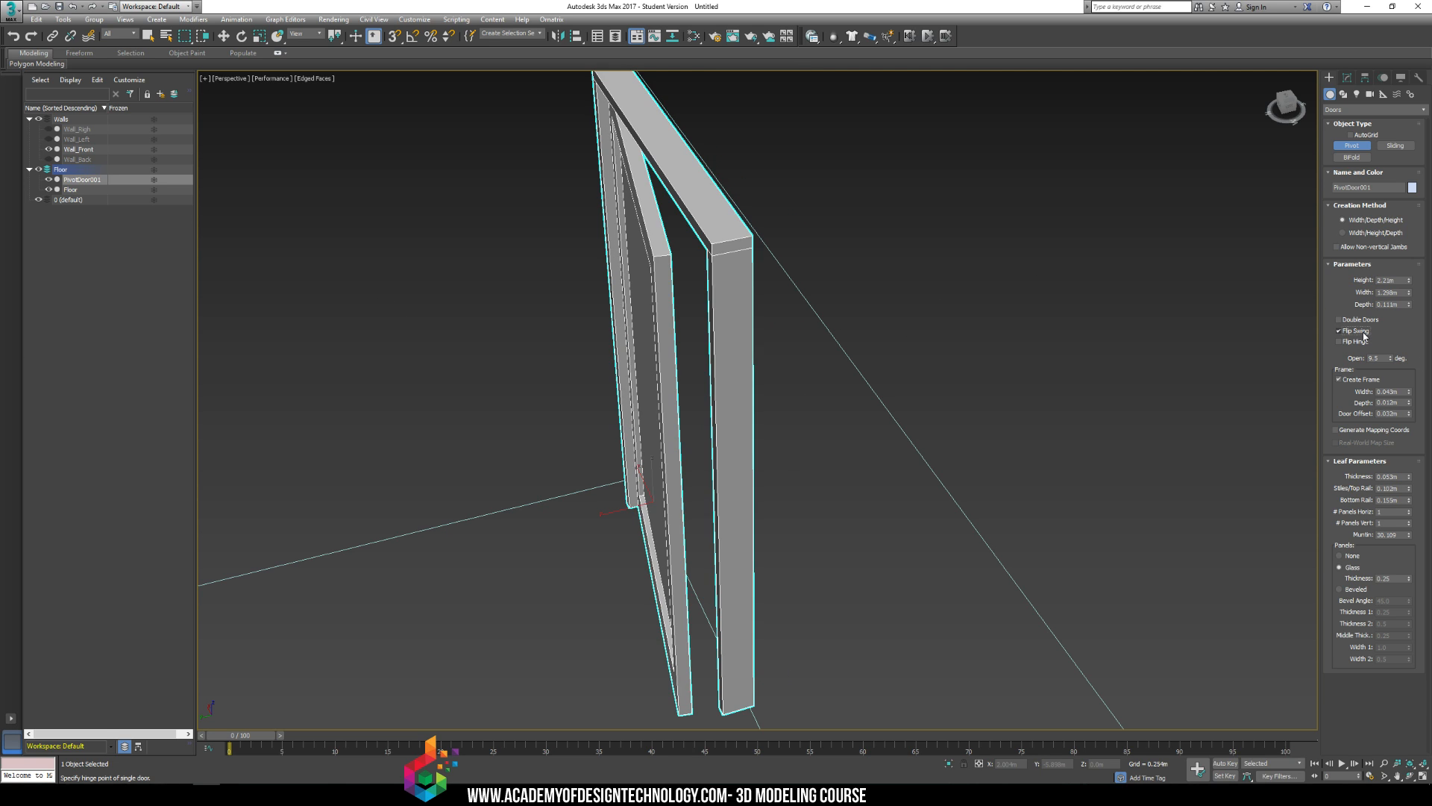
left_click(1364, 332)
left_click(1364, 331)
left_click(1363, 328)
left_click(1364, 327)
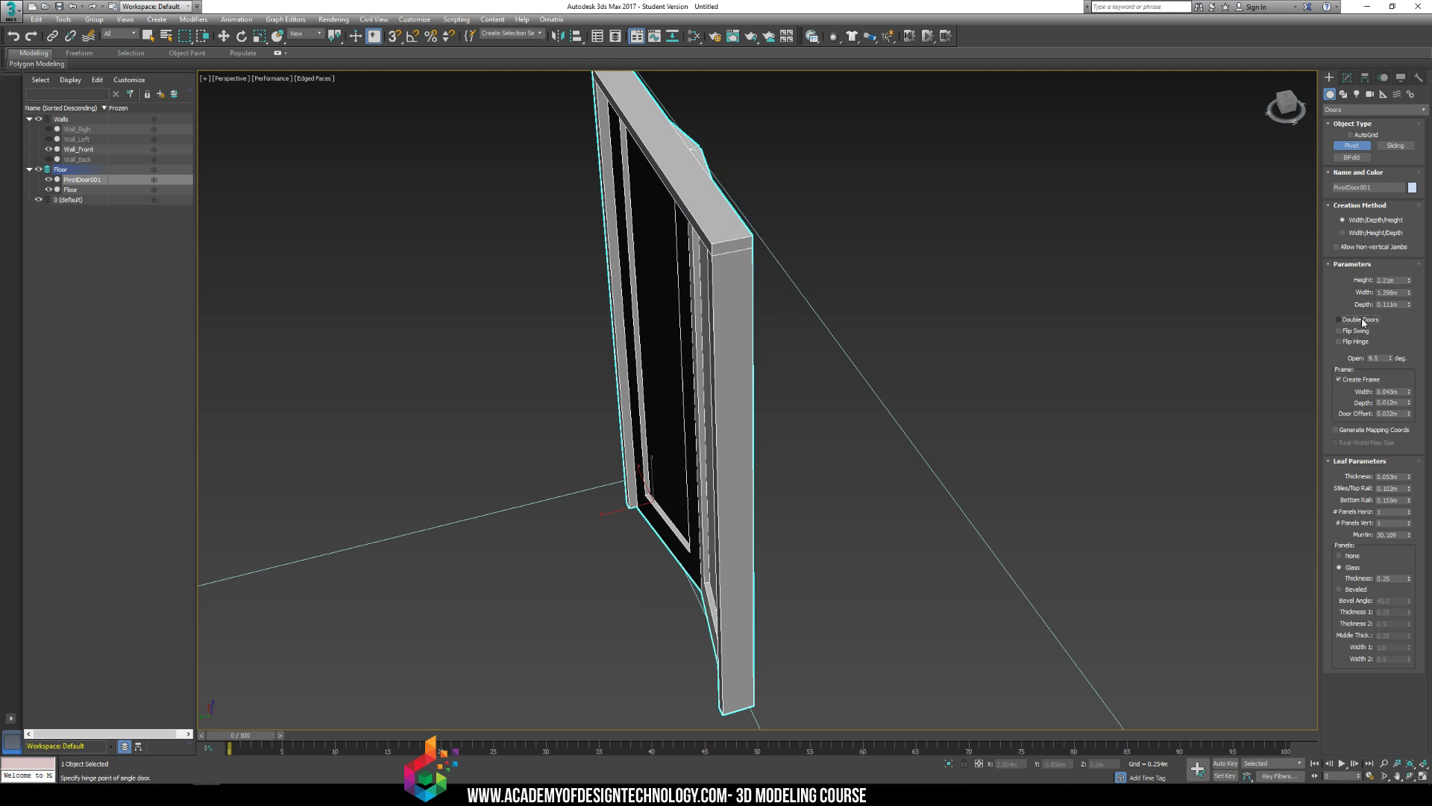
middle_click_drag(705, 306, 1155, 303, "alt")
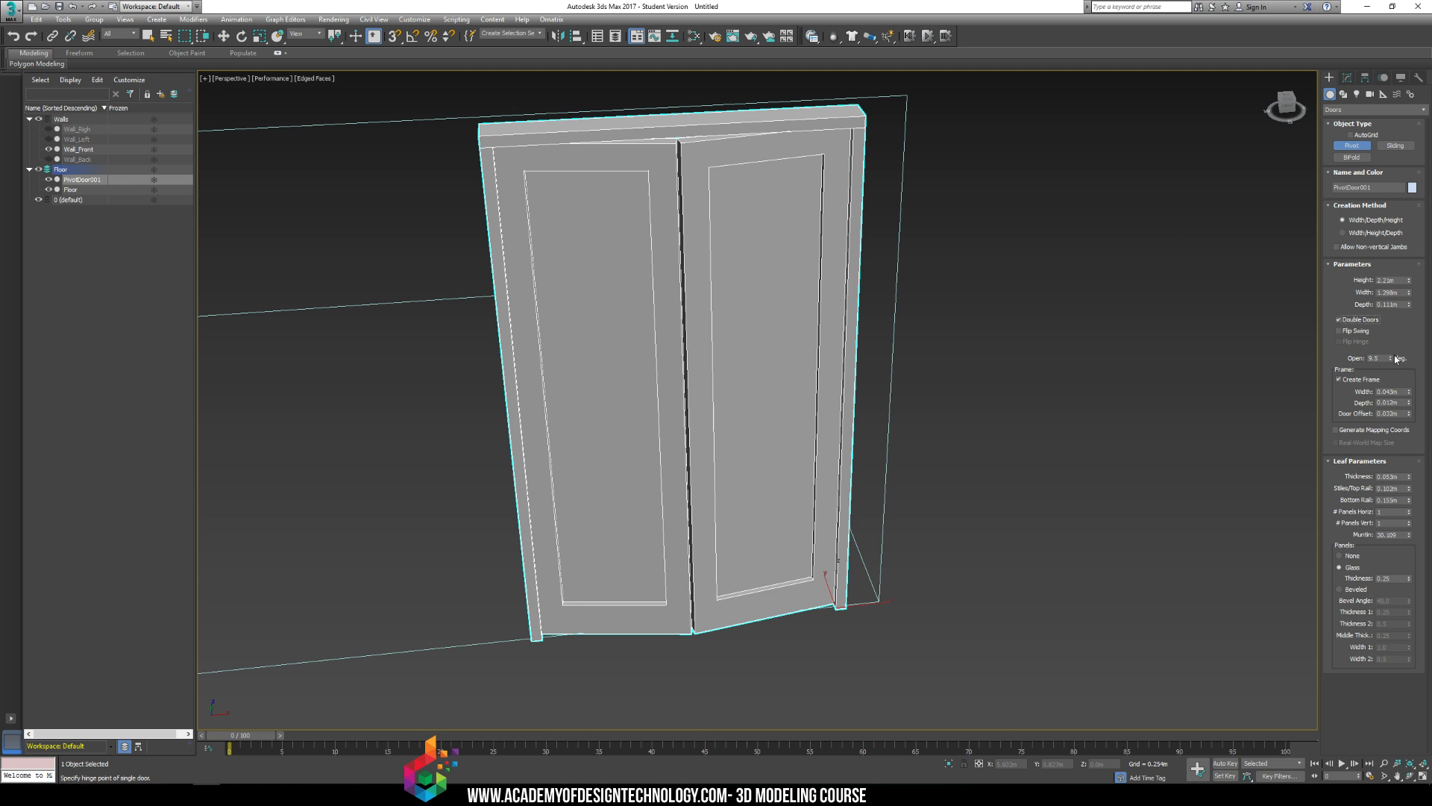
Step: Restore the single door leaf, open it to about 62.5 degrees and choose its hinge side with Flip Hinge
left_click_drag(1392, 358, 1360, 371)
left_click(1361, 321)
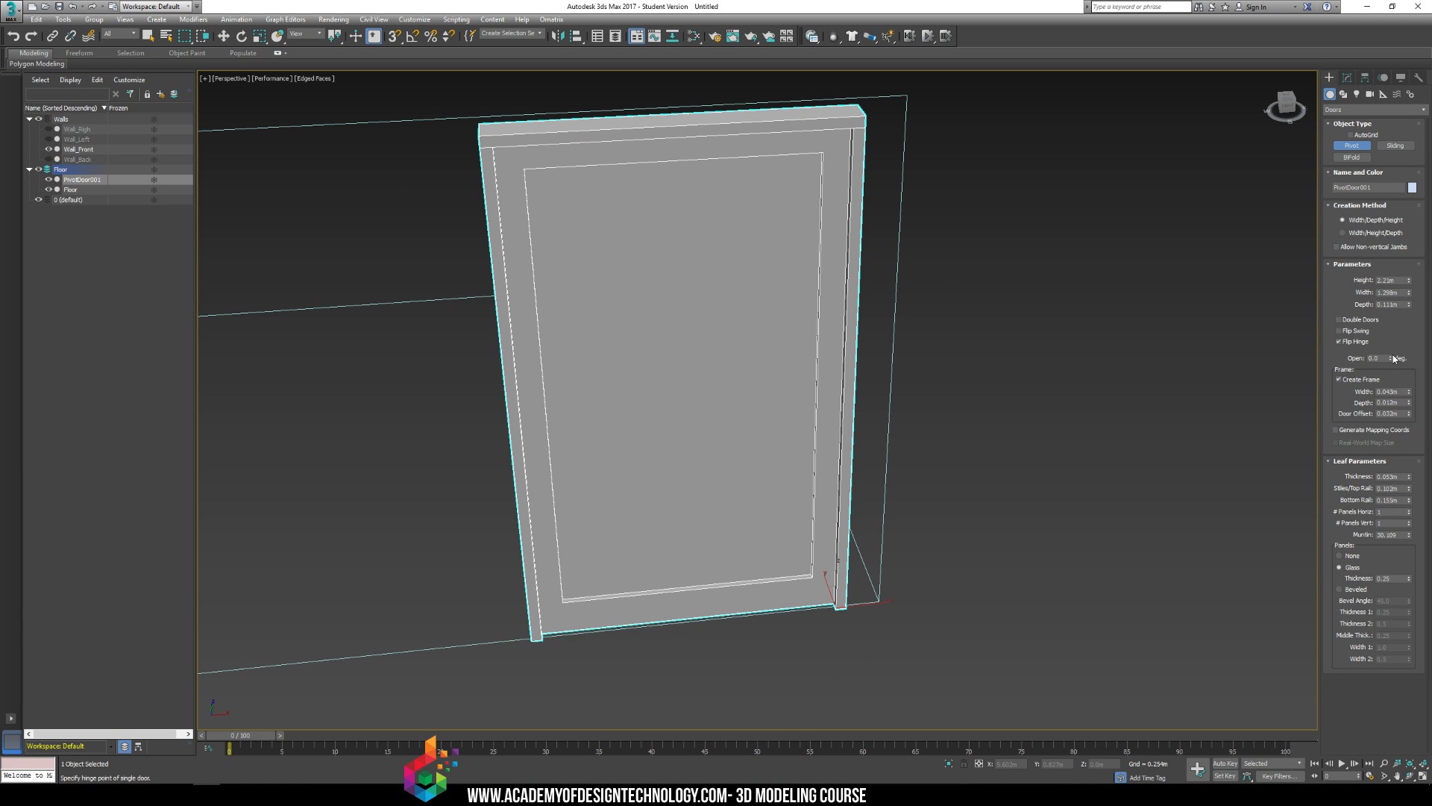
left_click_drag(1394, 358, 1384, 284)
left_click(1356, 343)
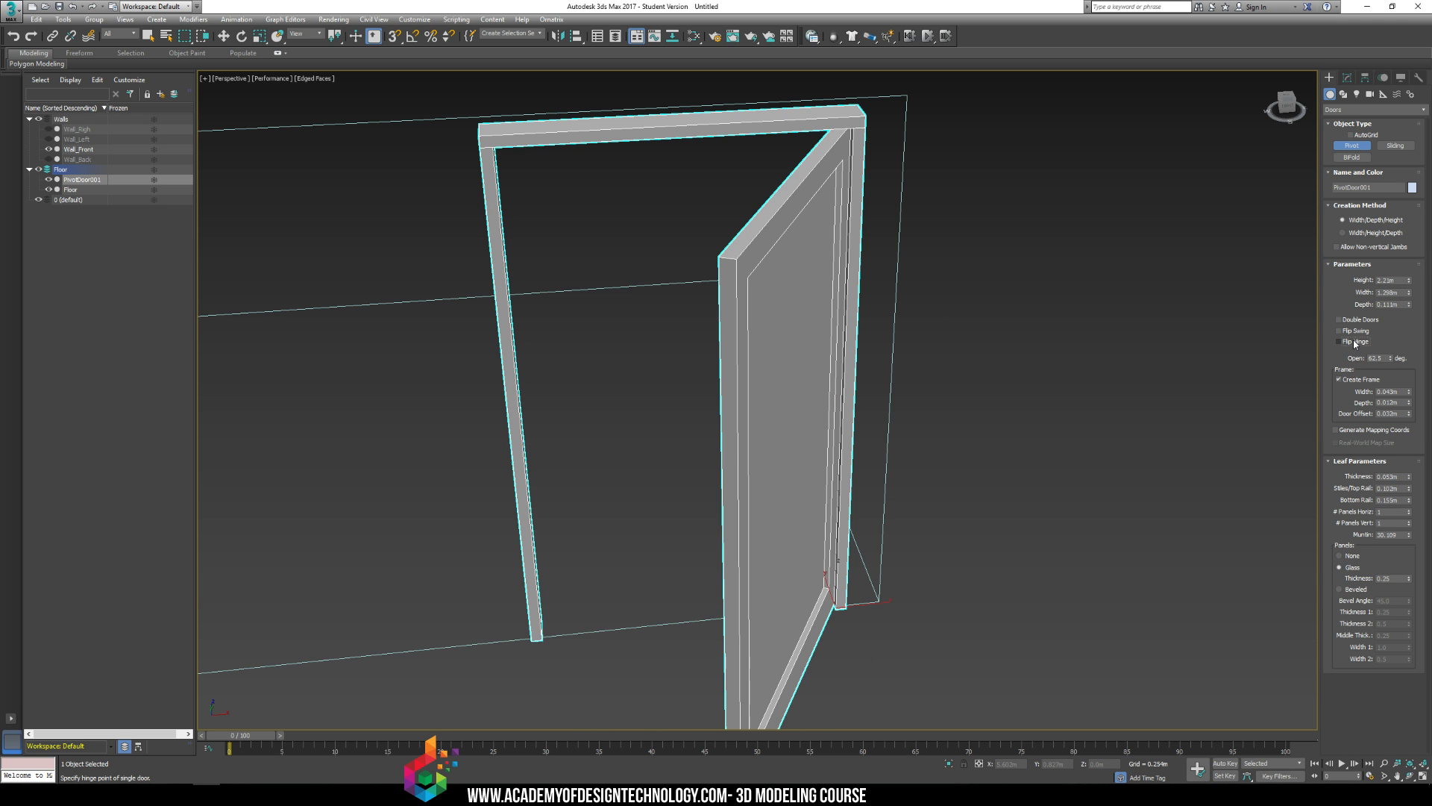
left_click(1356, 343)
left_click(1356, 344)
left_click(1355, 343)
left_click(1356, 343)
Step: Move the door along its Y axis to line its frame up with the front wall, and deselect it
middle_click_drag(1005, 347, 794, 290, "alt")
key("w")
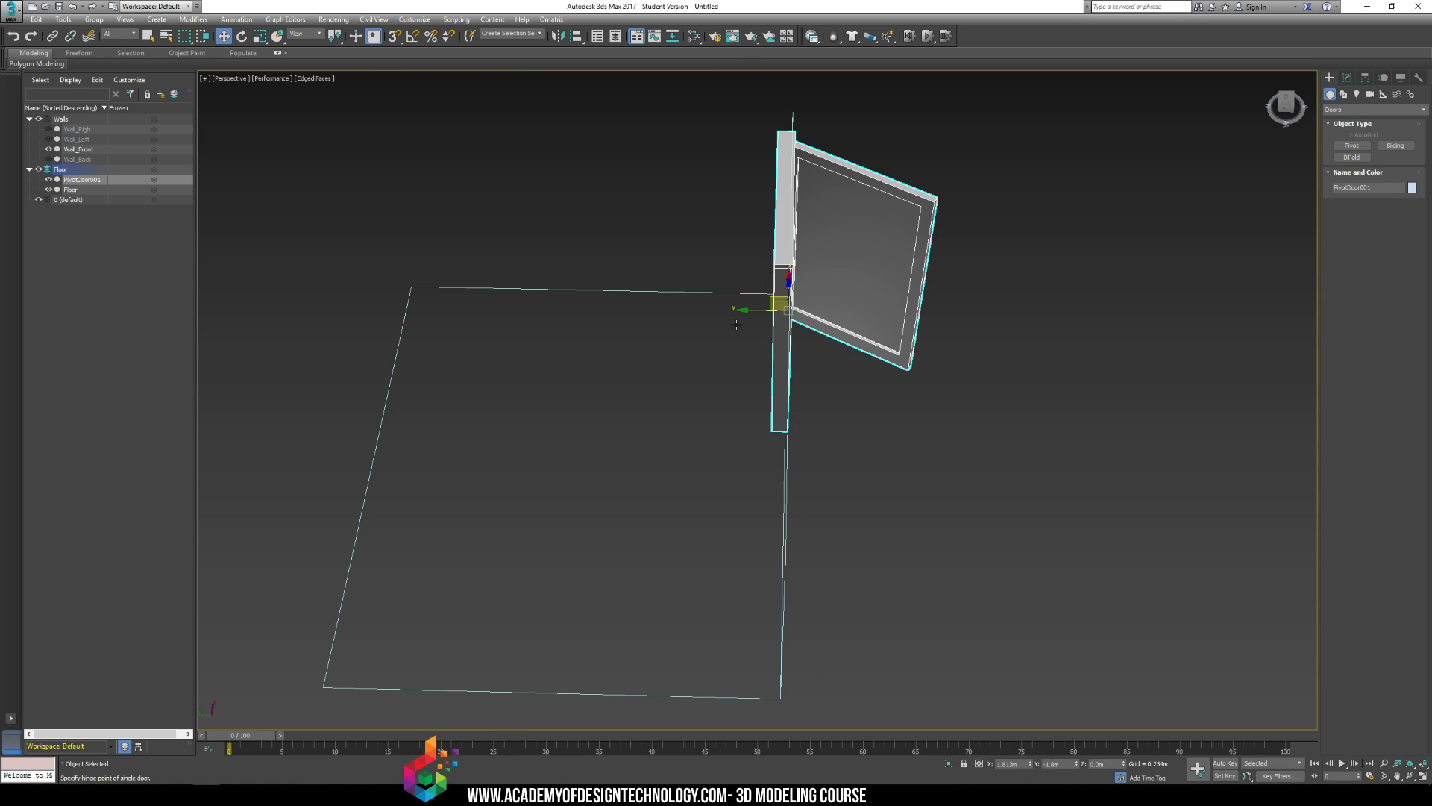
left_click_drag(749, 312, 762, 318)
left_click(891, 418)
Step: Select the front wall and pick its face at the Polygon level of the Editable Poly
middle_click_drag(891, 419, 812, 404, "alt")
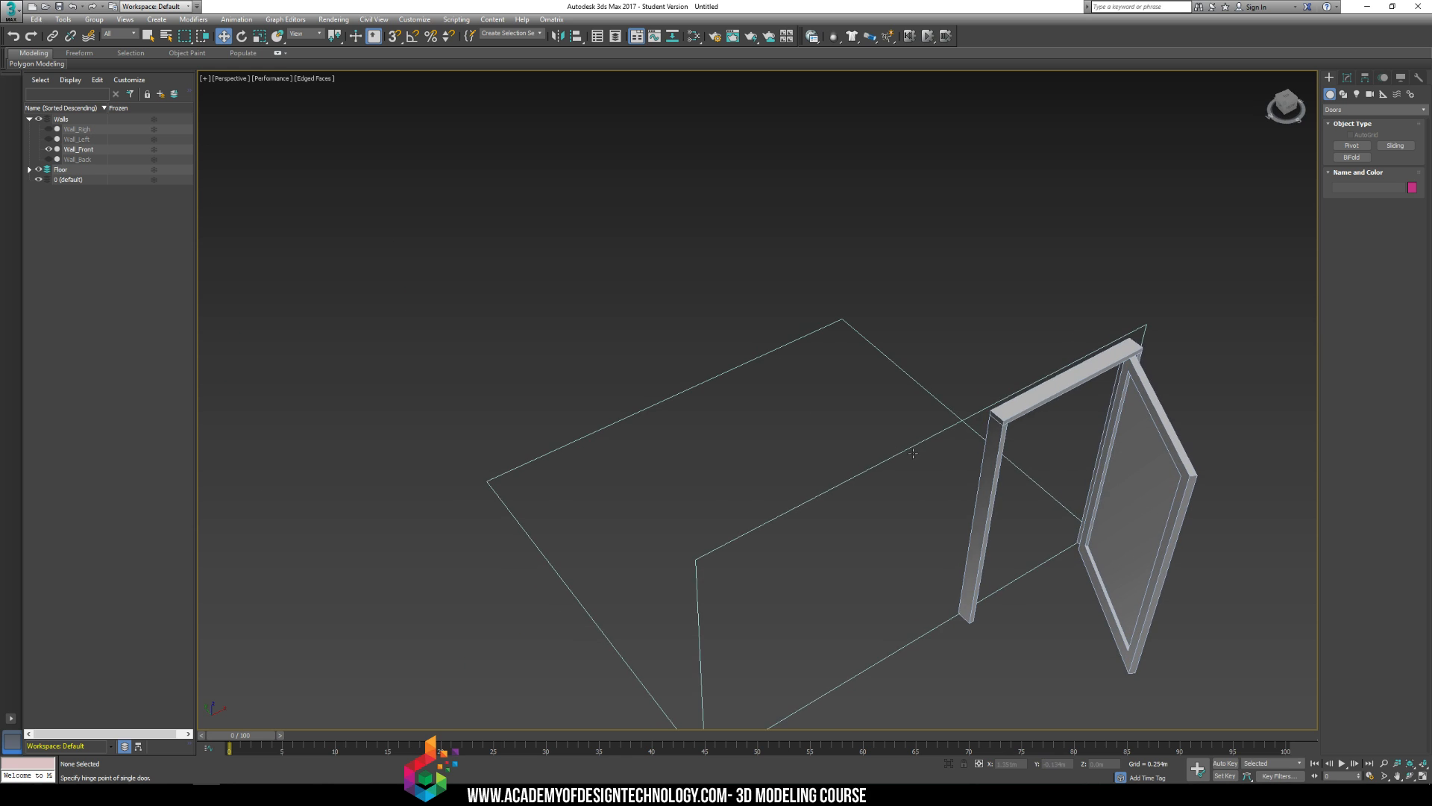
left_click(911, 448)
middle_click_drag(911, 448, 899, 427, "alt")
middle_click_drag(899, 427, 807, 328)
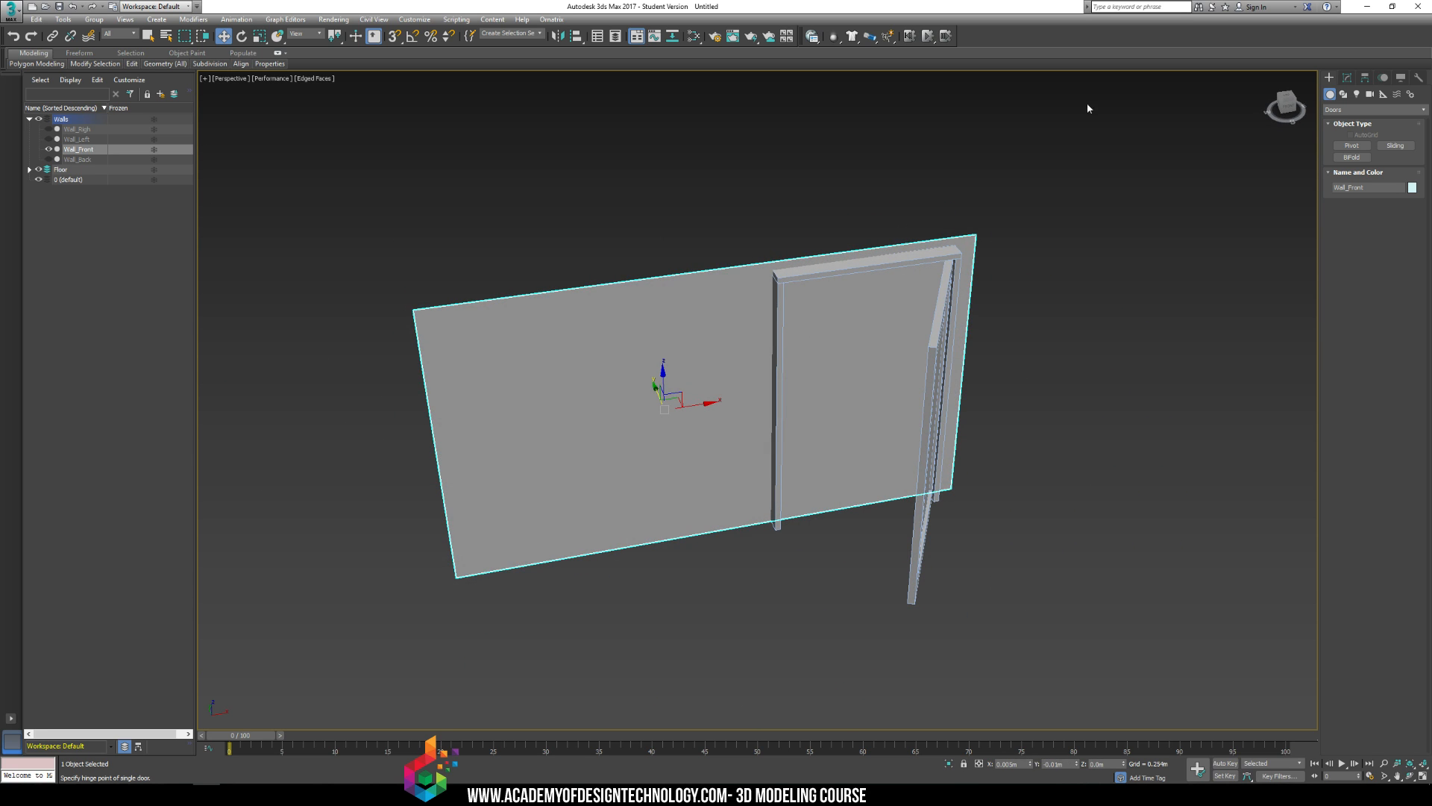
left_click(1348, 78)
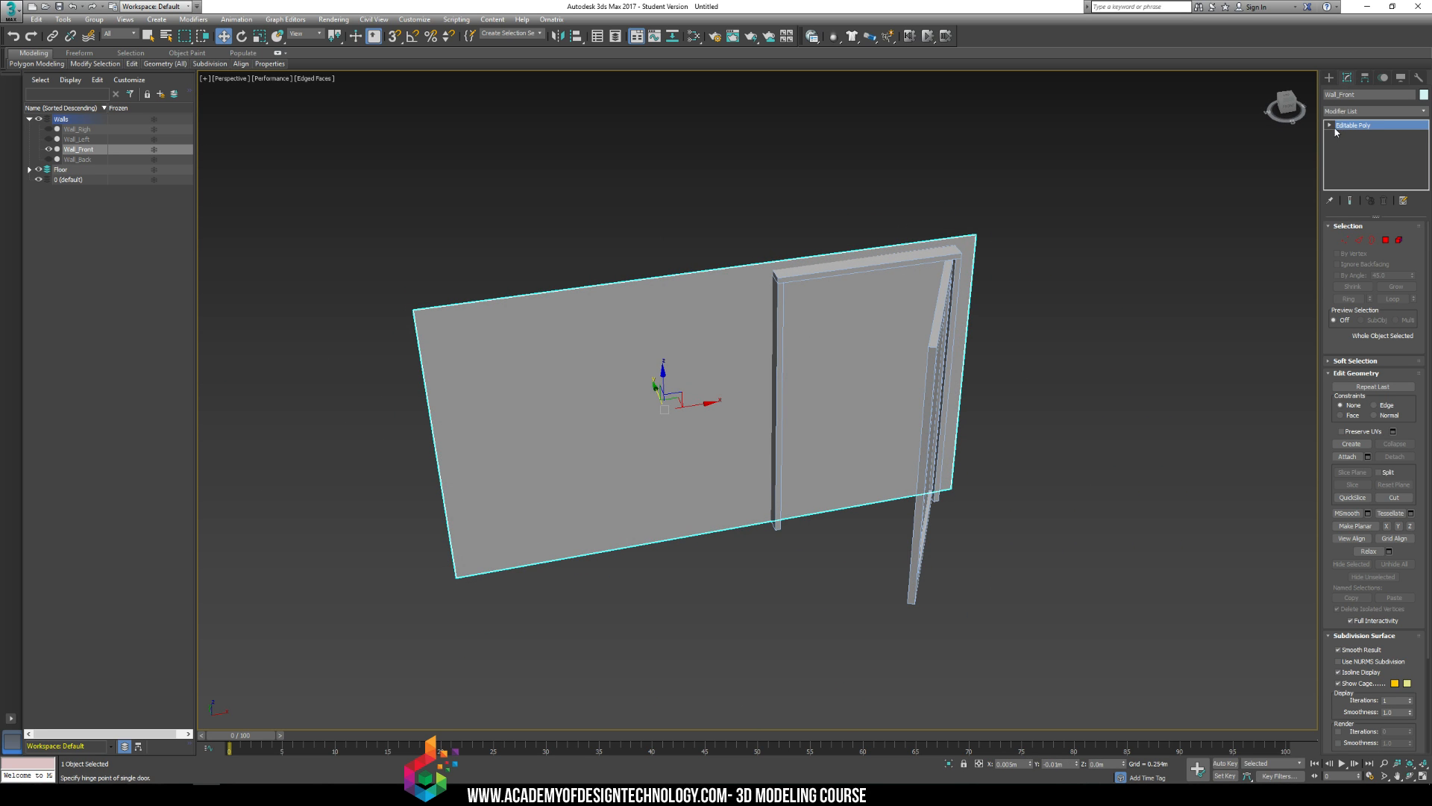
left_click(62, 21)
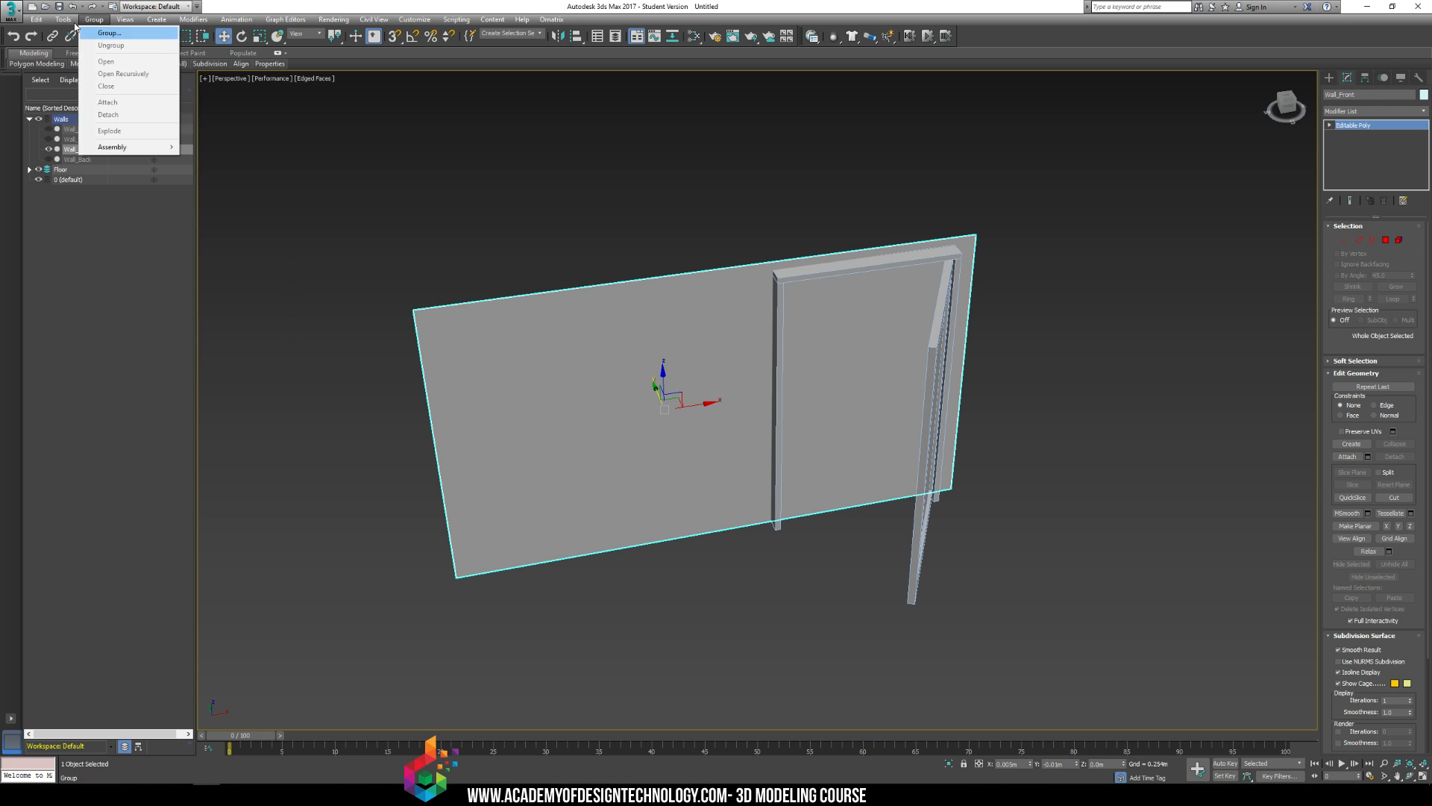
left_click(91, 33)
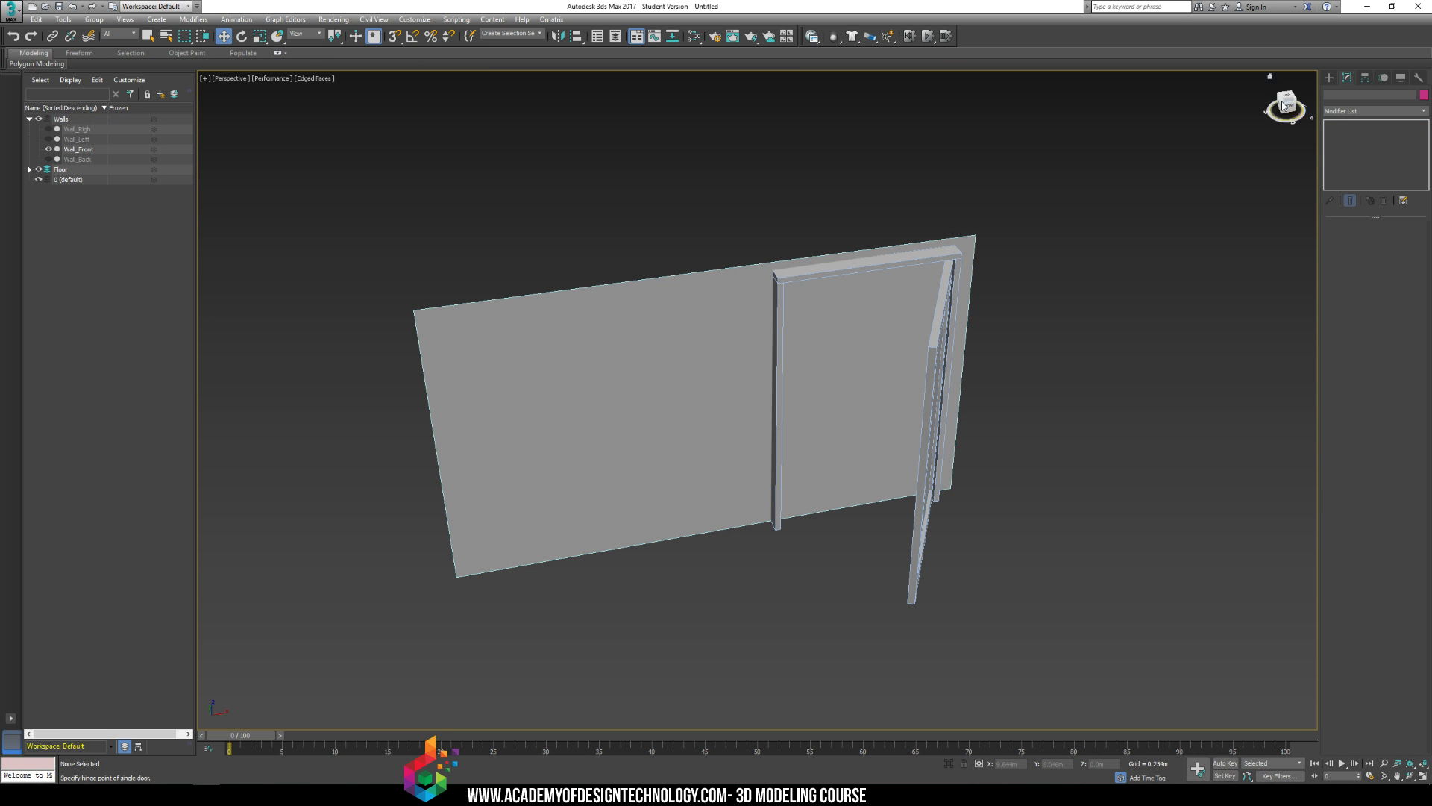
left_click(1330, 125)
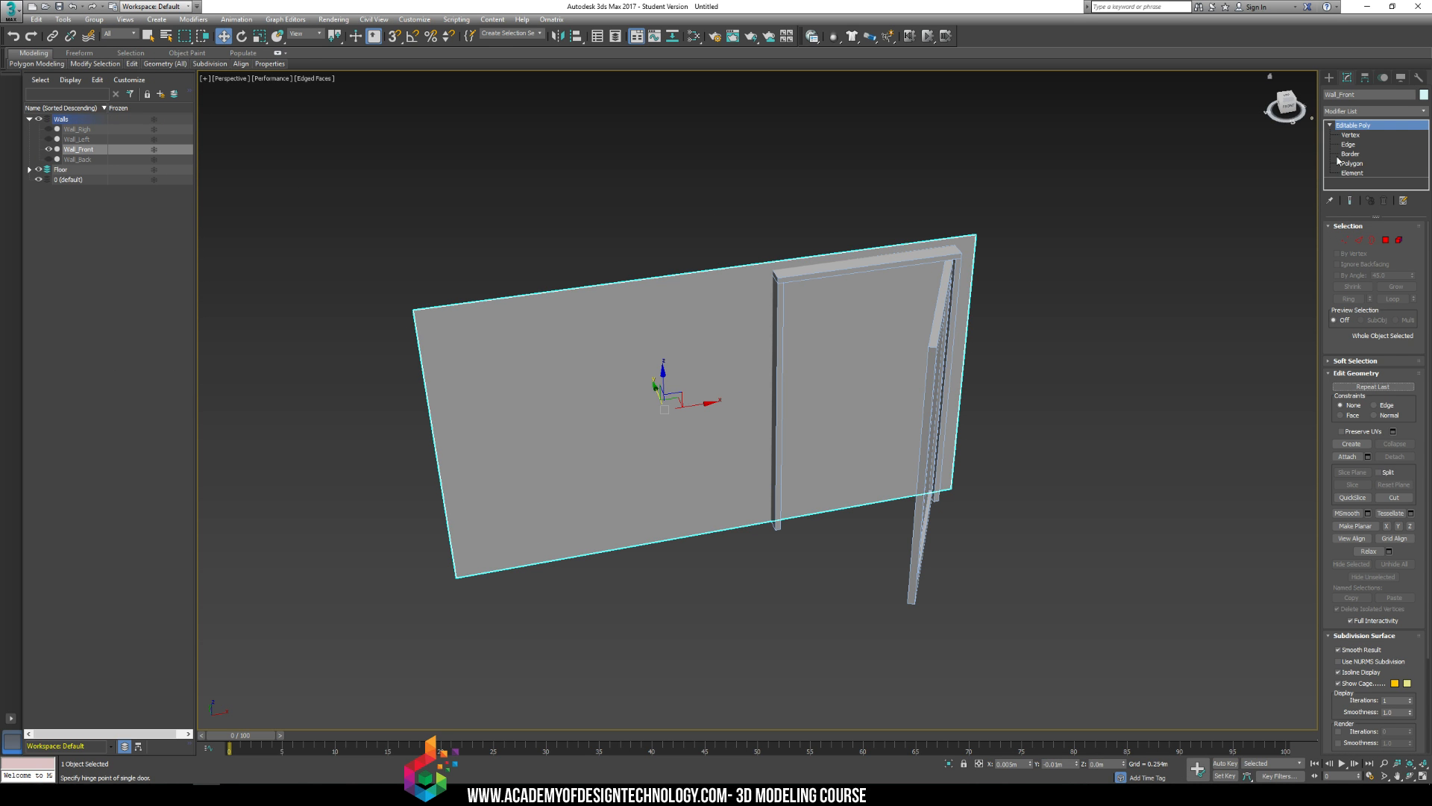
left_click(1352, 163)
left_click(878, 338)
middle_click_drag(675, 230, 594, 284)
Step: Add Swift Loop edges to the front wall along both sides and the top of the door frame
mouse_move(127, 64)
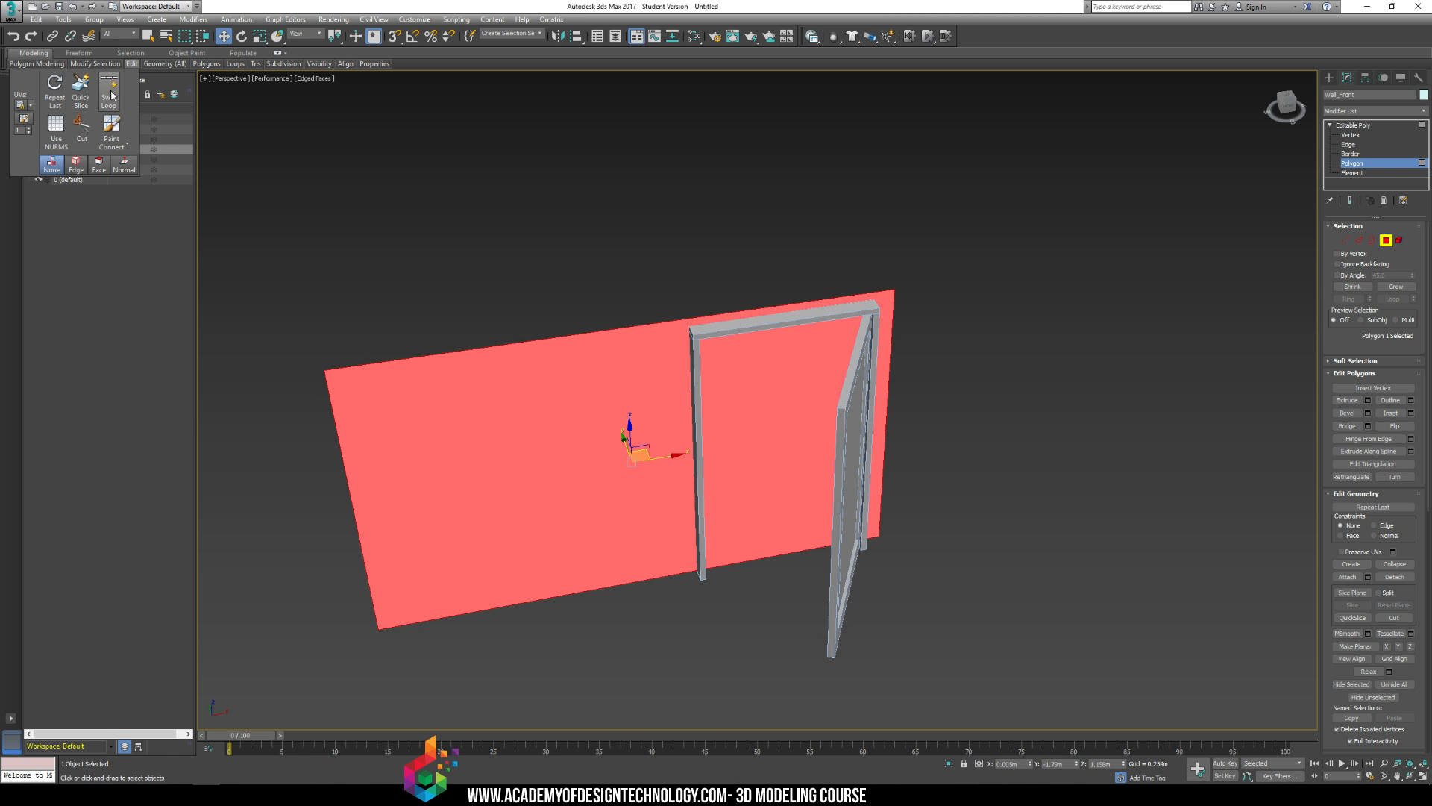
left_click(109, 88)
left_click(693, 396)
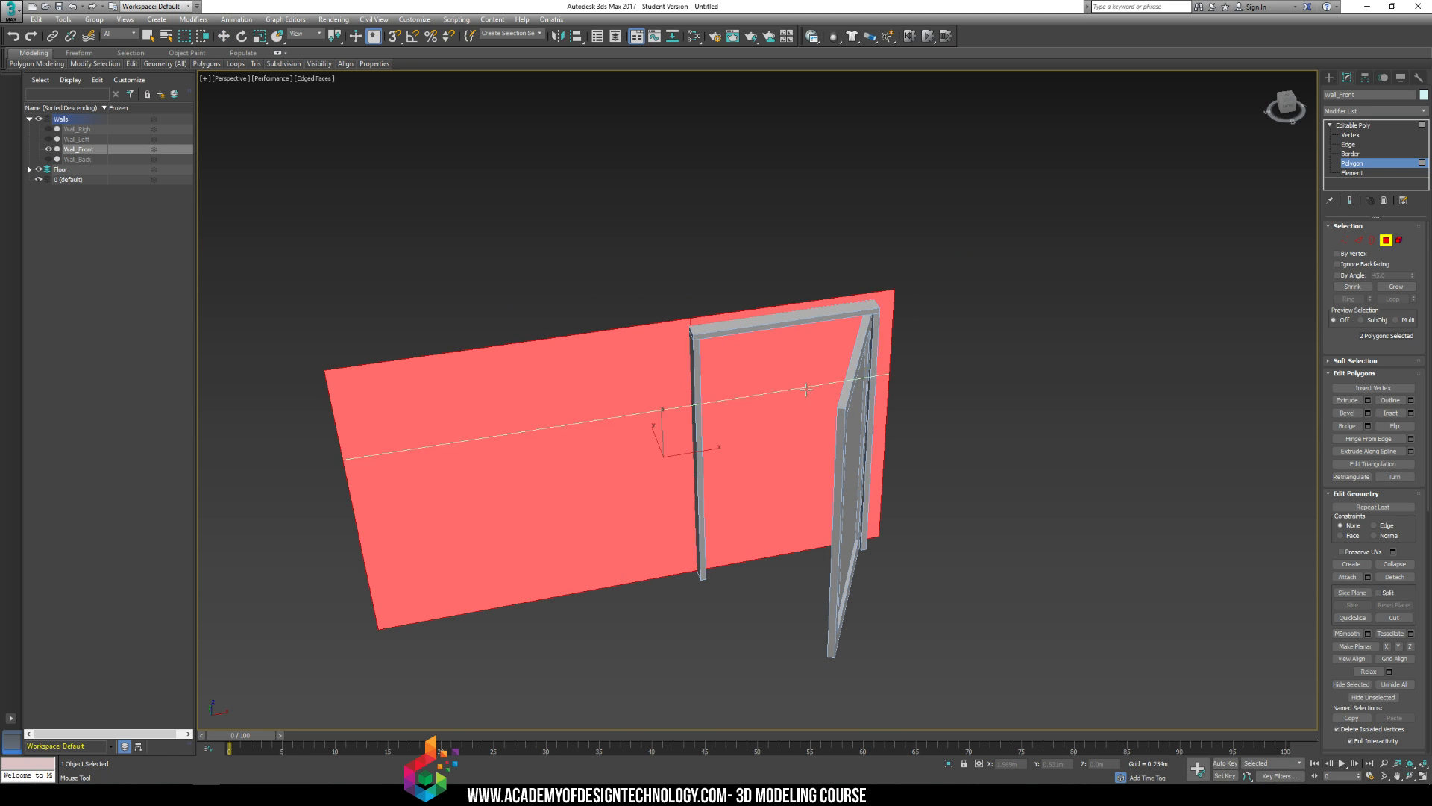
mouse_move(878, 359)
middle_mouse_down("alt")
mouse_move(850, 352)
mouse_move(872, 335)
middle_mouse_up("alt")
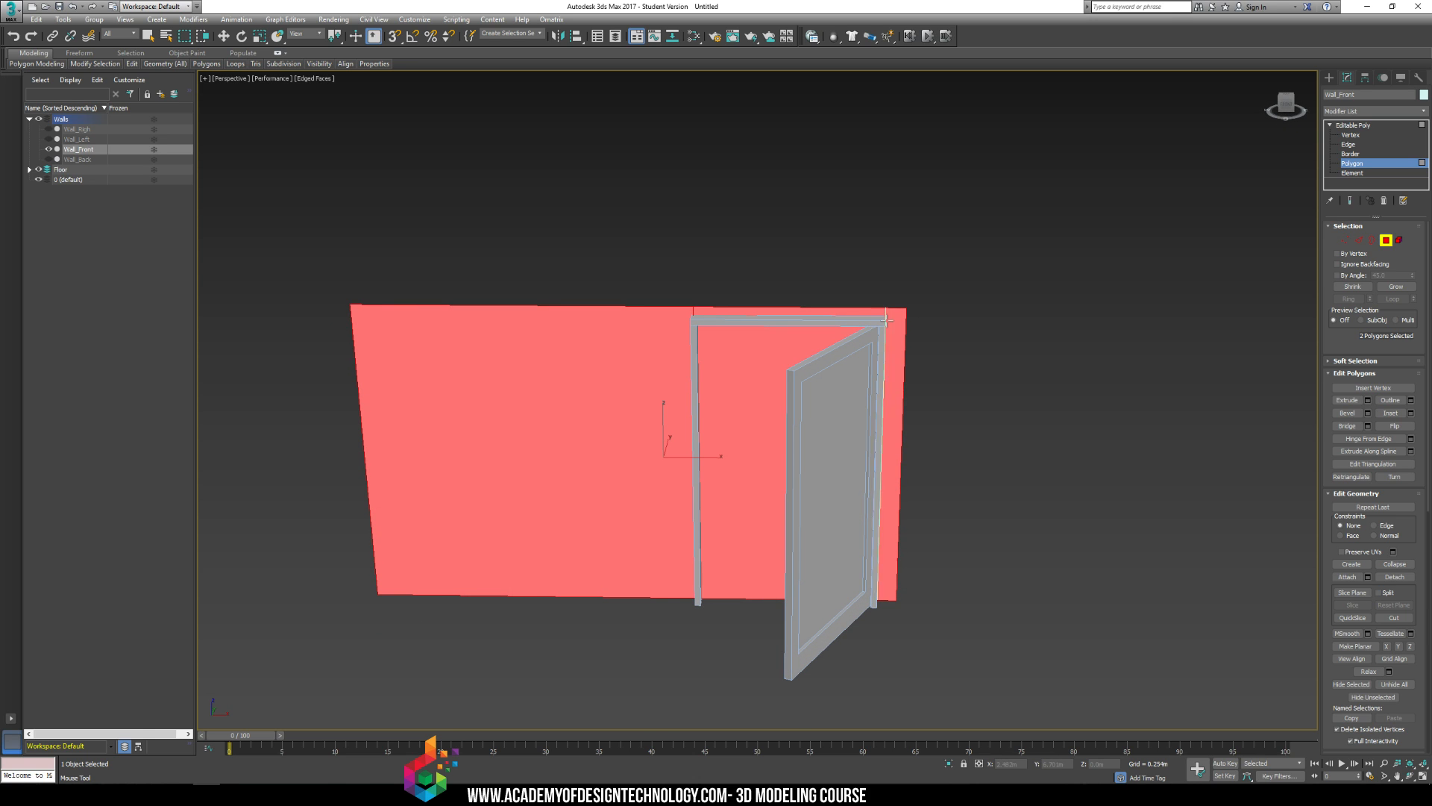
left_click(882, 322)
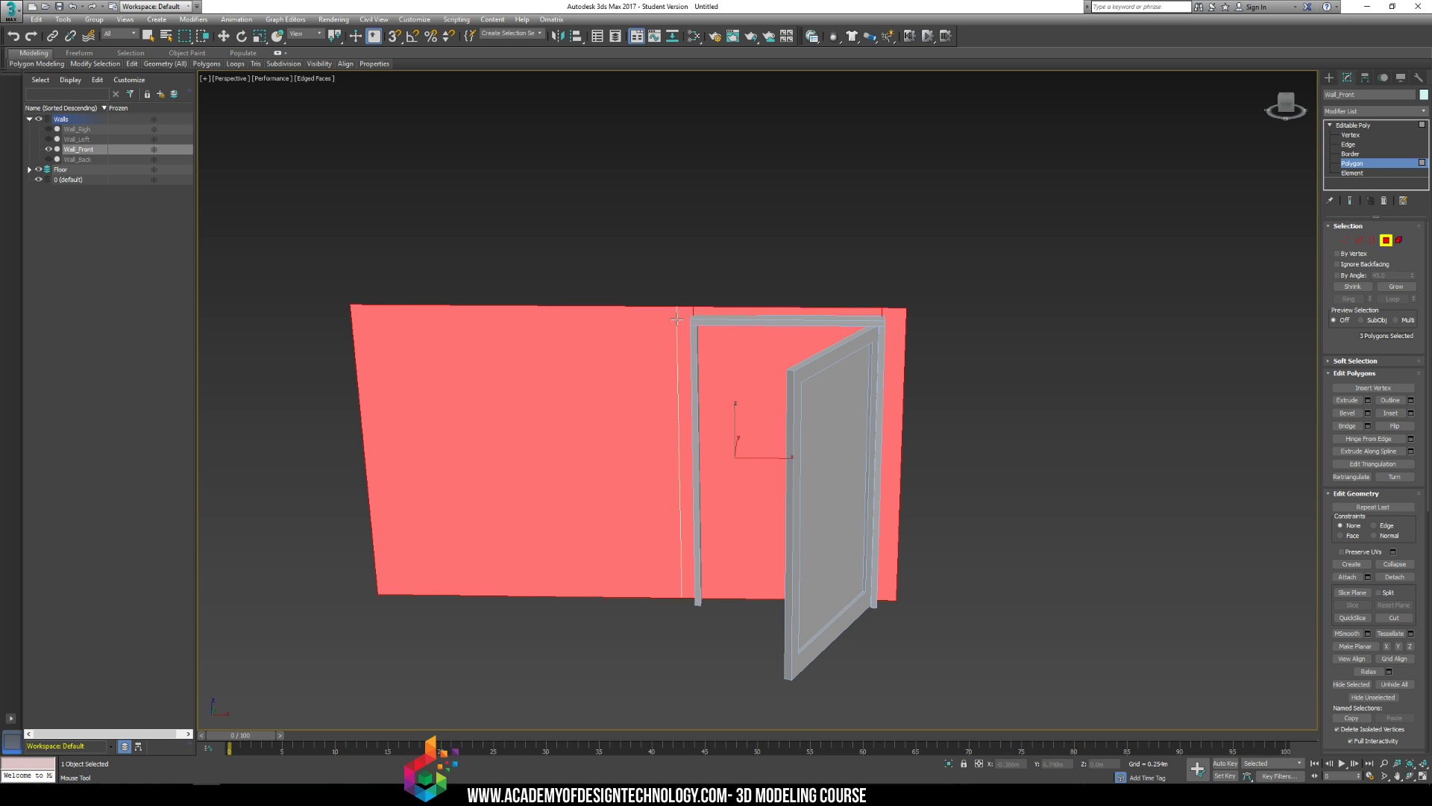
middle_click_drag(650, 327, 733, 318, "alt")
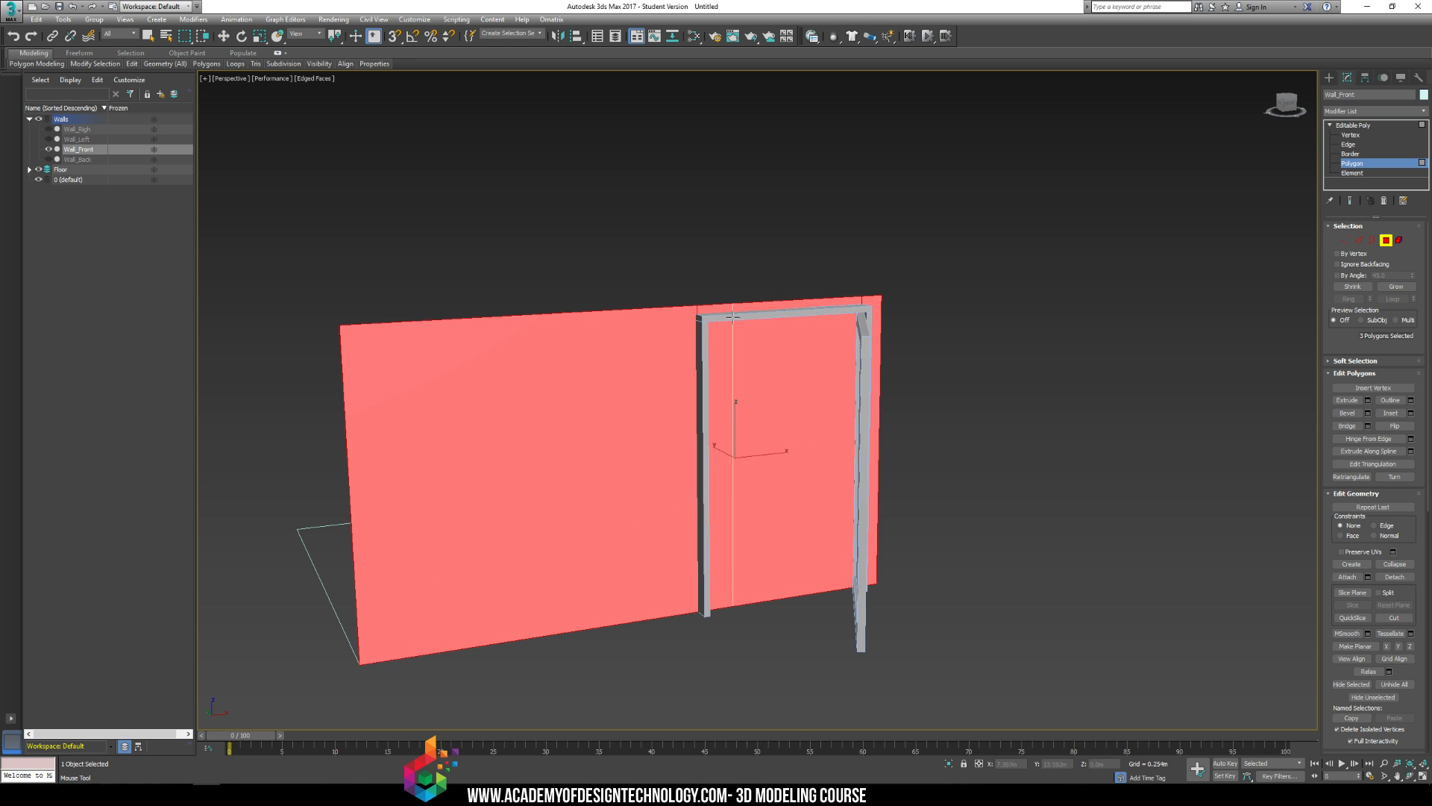
left_click(684, 319)
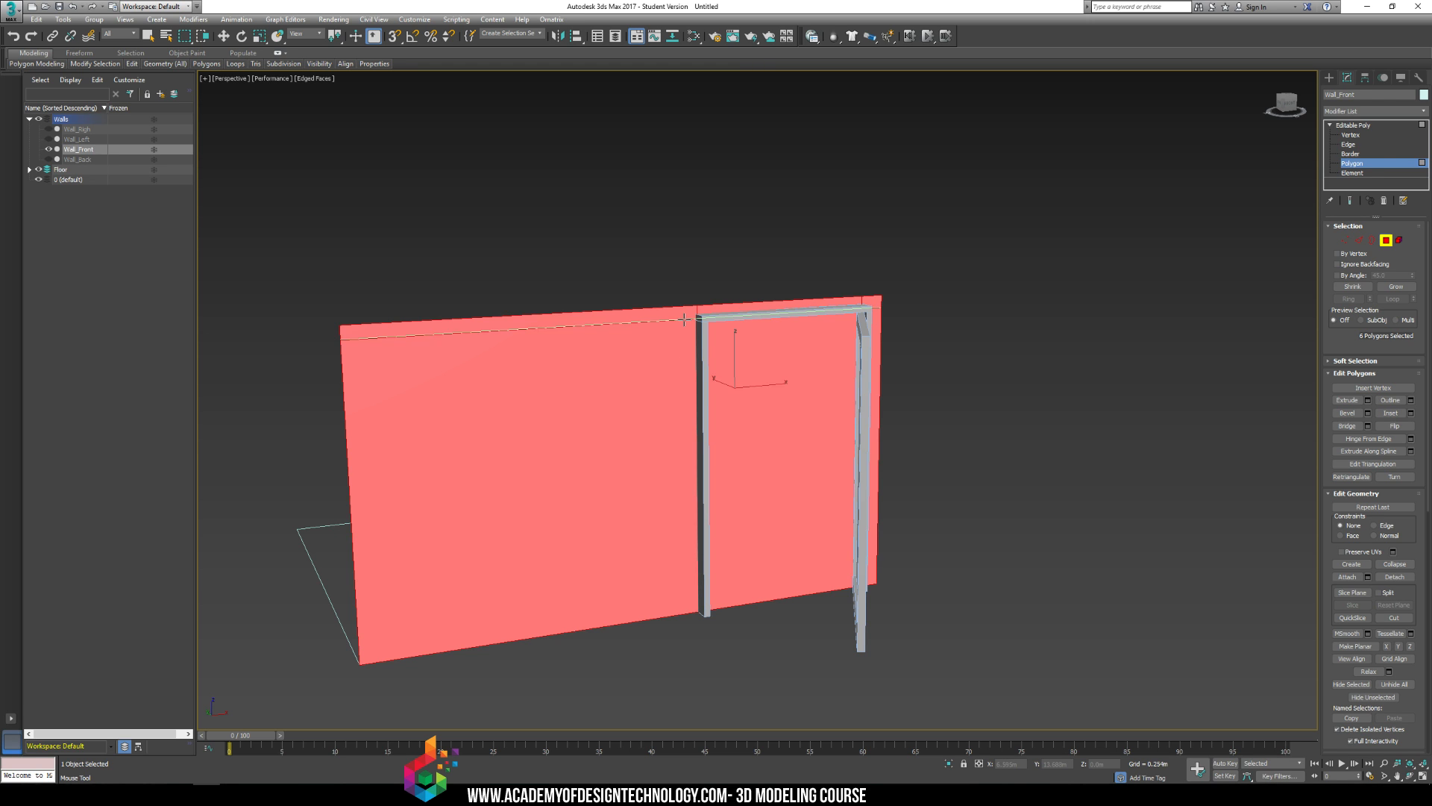
middle_click_drag(685, 321, 698, 370, "alt")
Step: Delete the front wall polygon inside the door frame to cut the doorway opening
right_click(698, 370)
left_click(1253, 347)
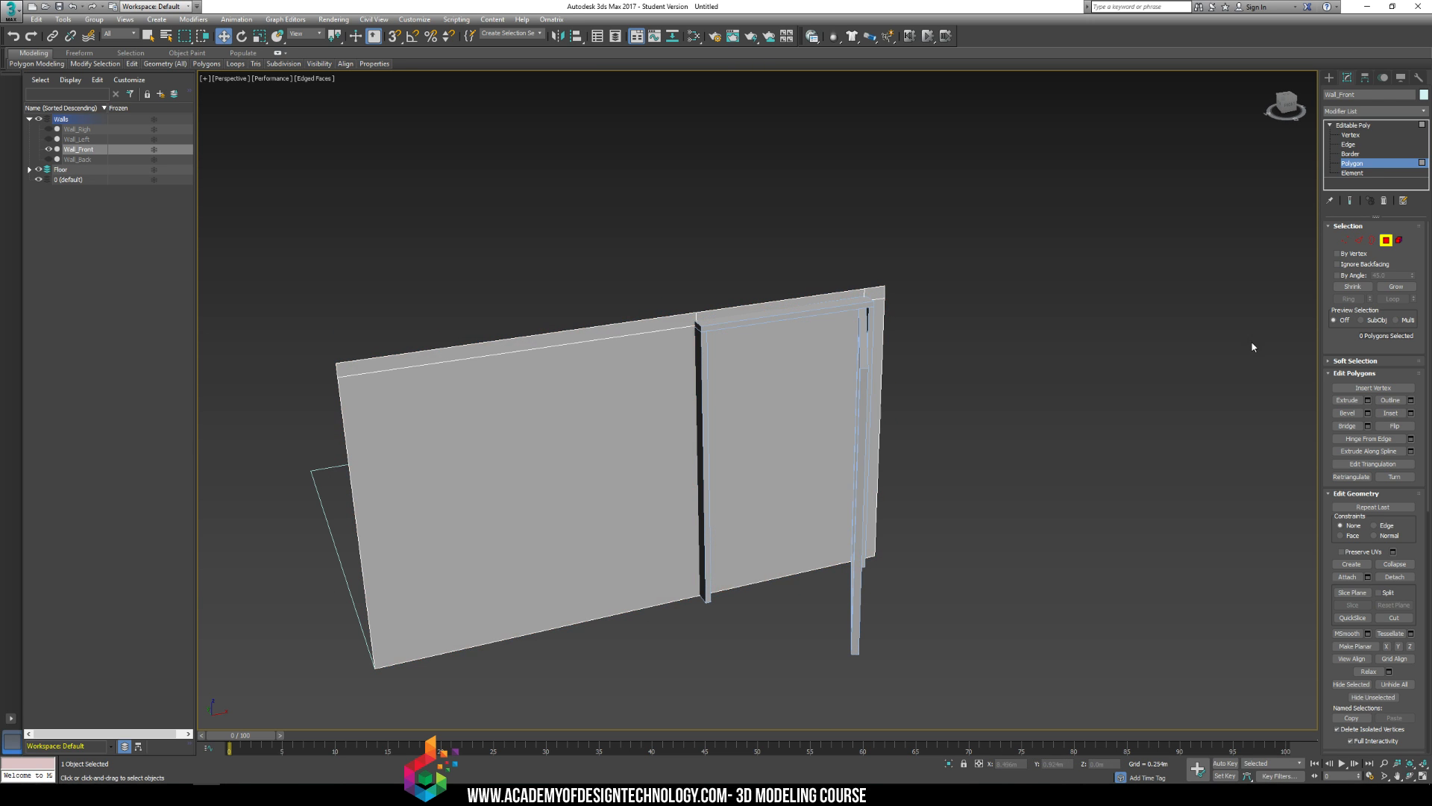
left_click(794, 384)
key("Delete")
middle_click_drag(620, 353, 736, 358, "alt")
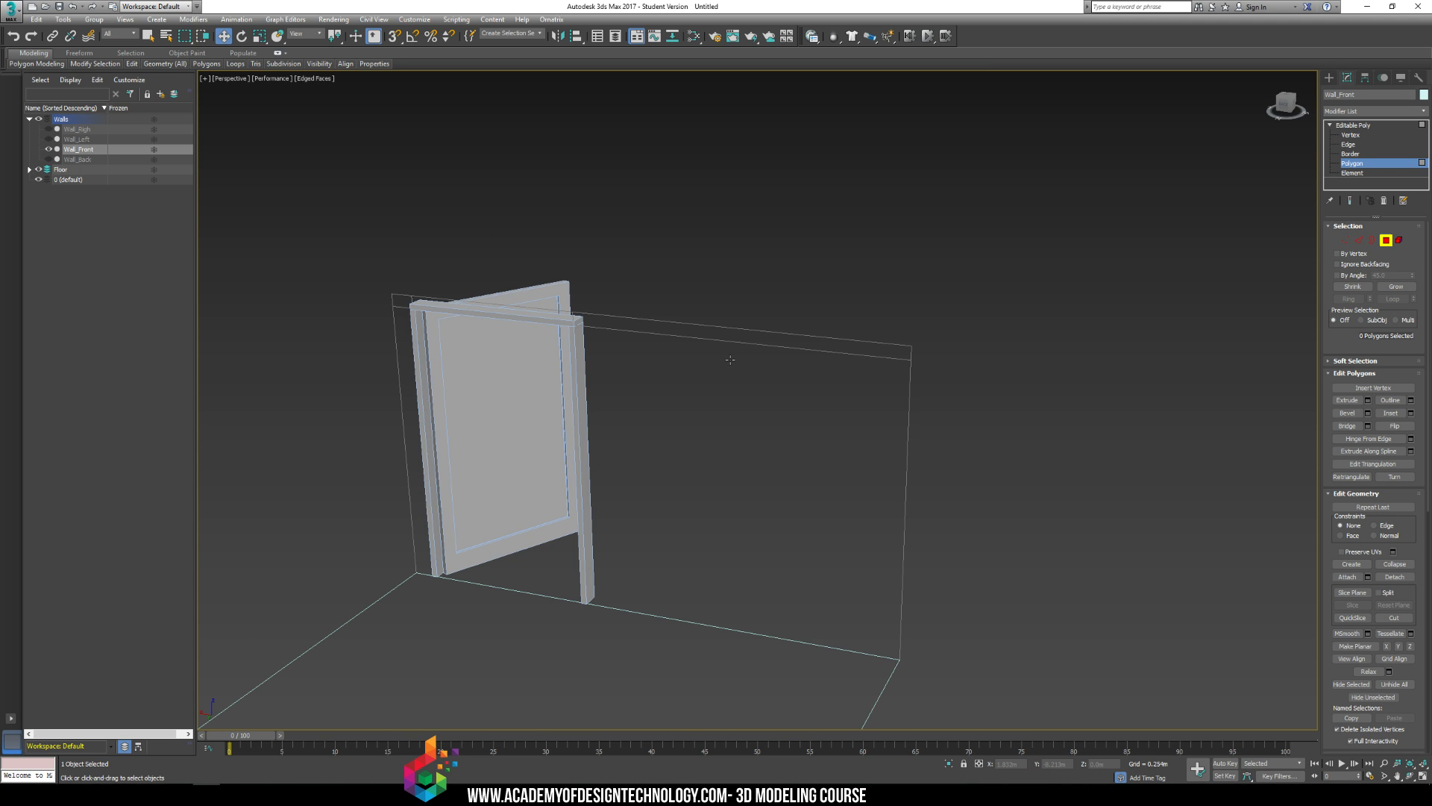
Step: Select all remaining polygons of the front wall and flip their normals toward the room's interior
middle_click_drag(367, 286, 567, 276, "alt")
left_click_drag(1000, 519, 853, 567)
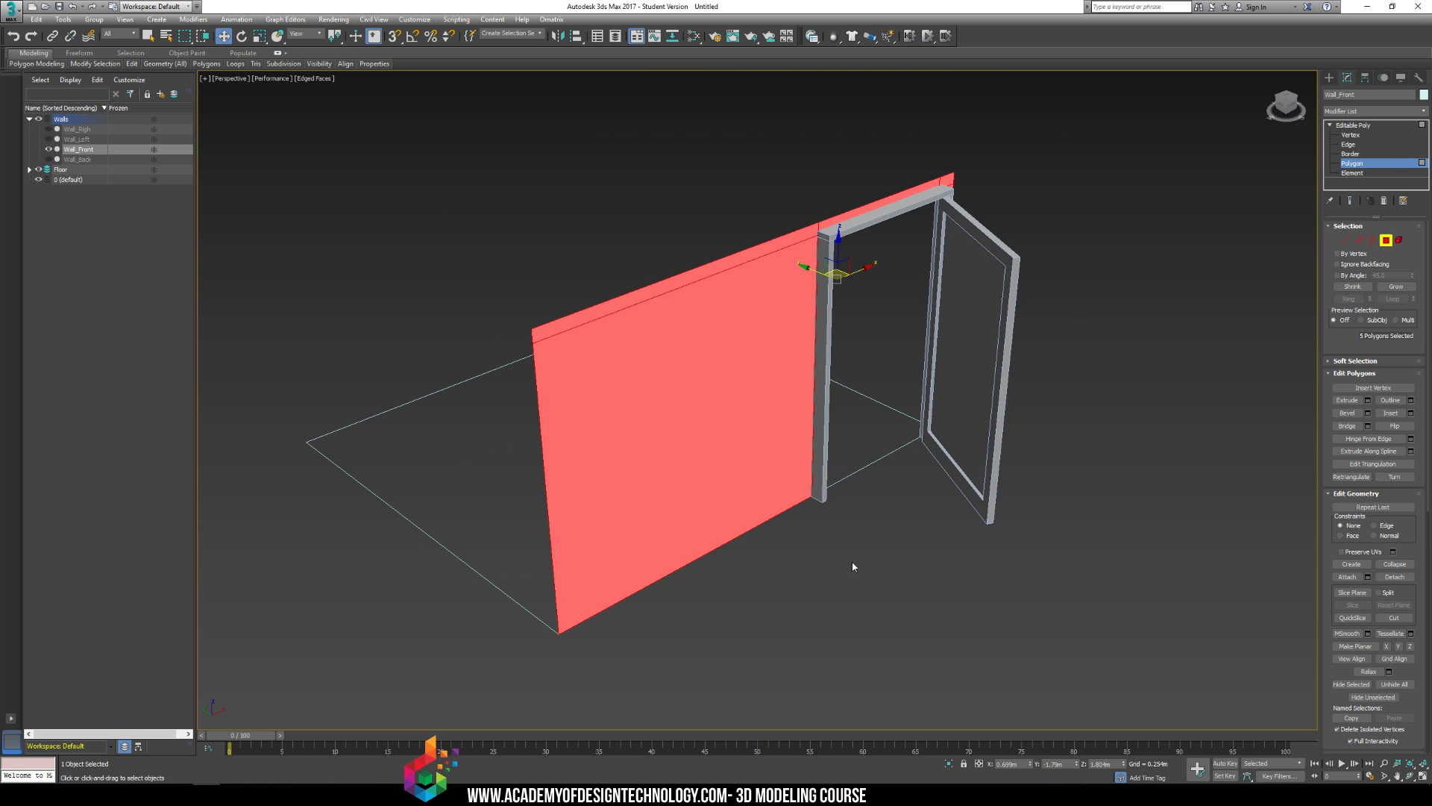
left_click(1395, 428)
left_click(943, 393)
middle_click_drag(942, 393, 892, 301, "alt")
scroll(694, 274, "up", 4)
scroll(542, 146, "down", 8)
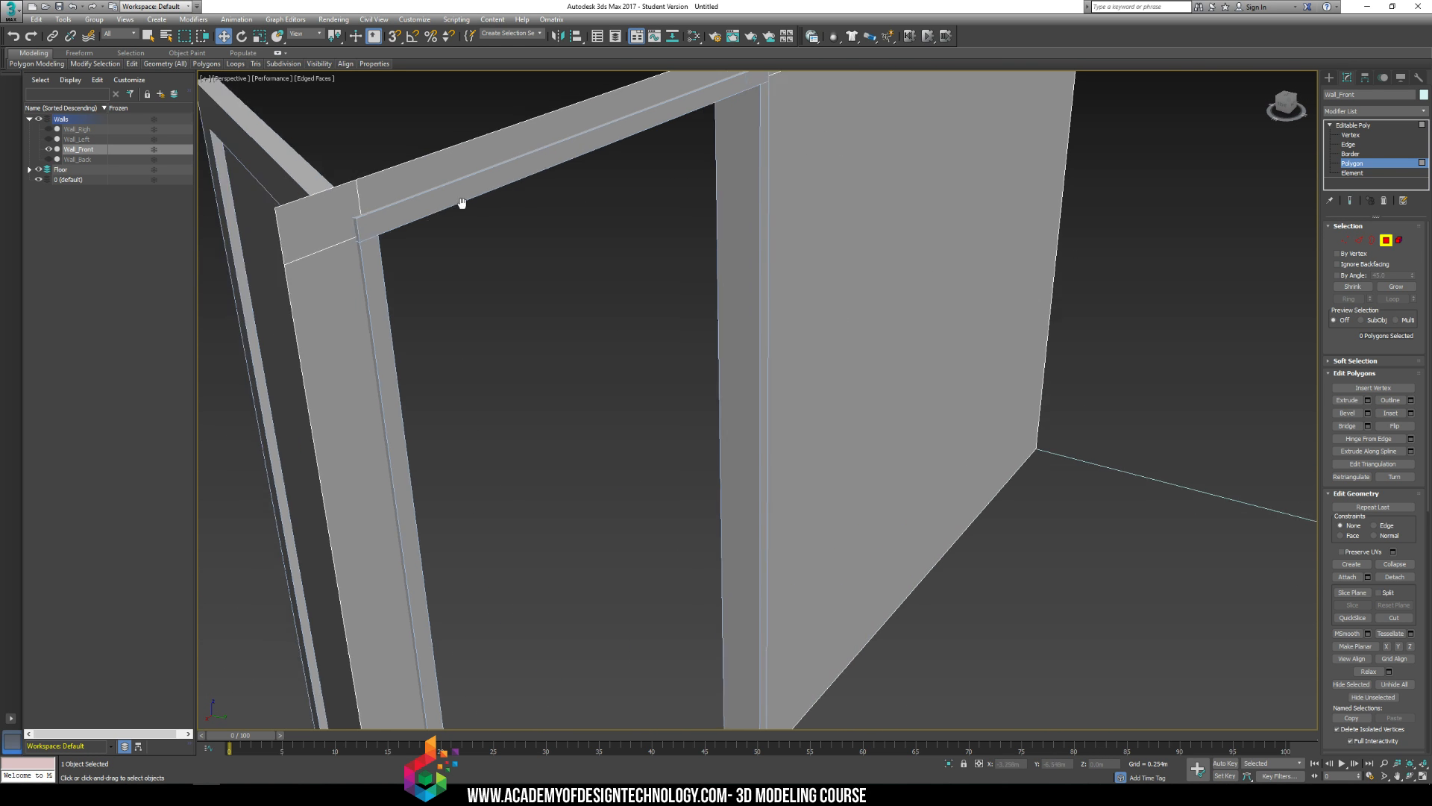
Step: Render previews of the front wall and open door from several angles to check the doorway
key("shift+q")
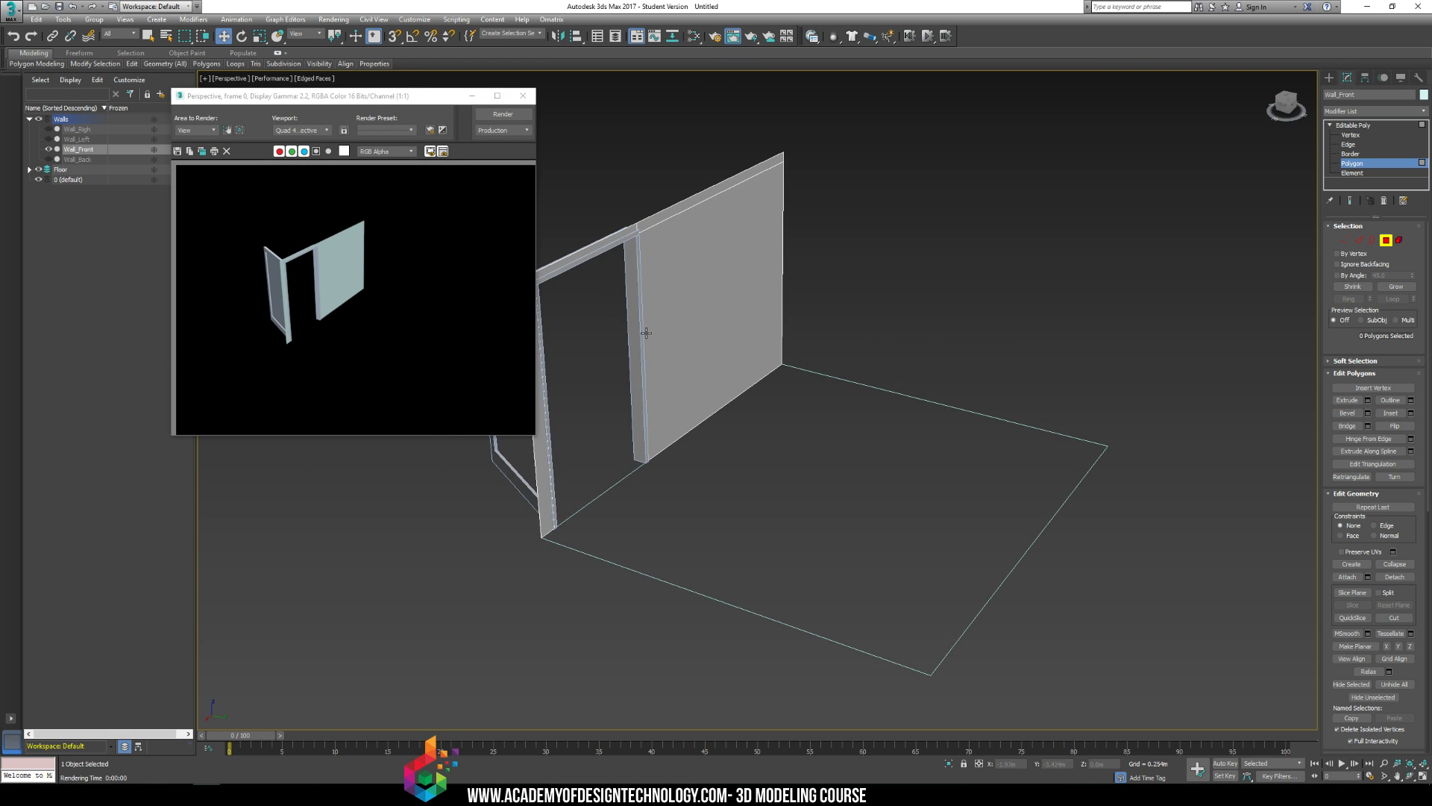
scroll(695, 314, "up", 4)
key("shift+q")
middle_click_drag(690, 313, 839, 347)
key("shift+q")
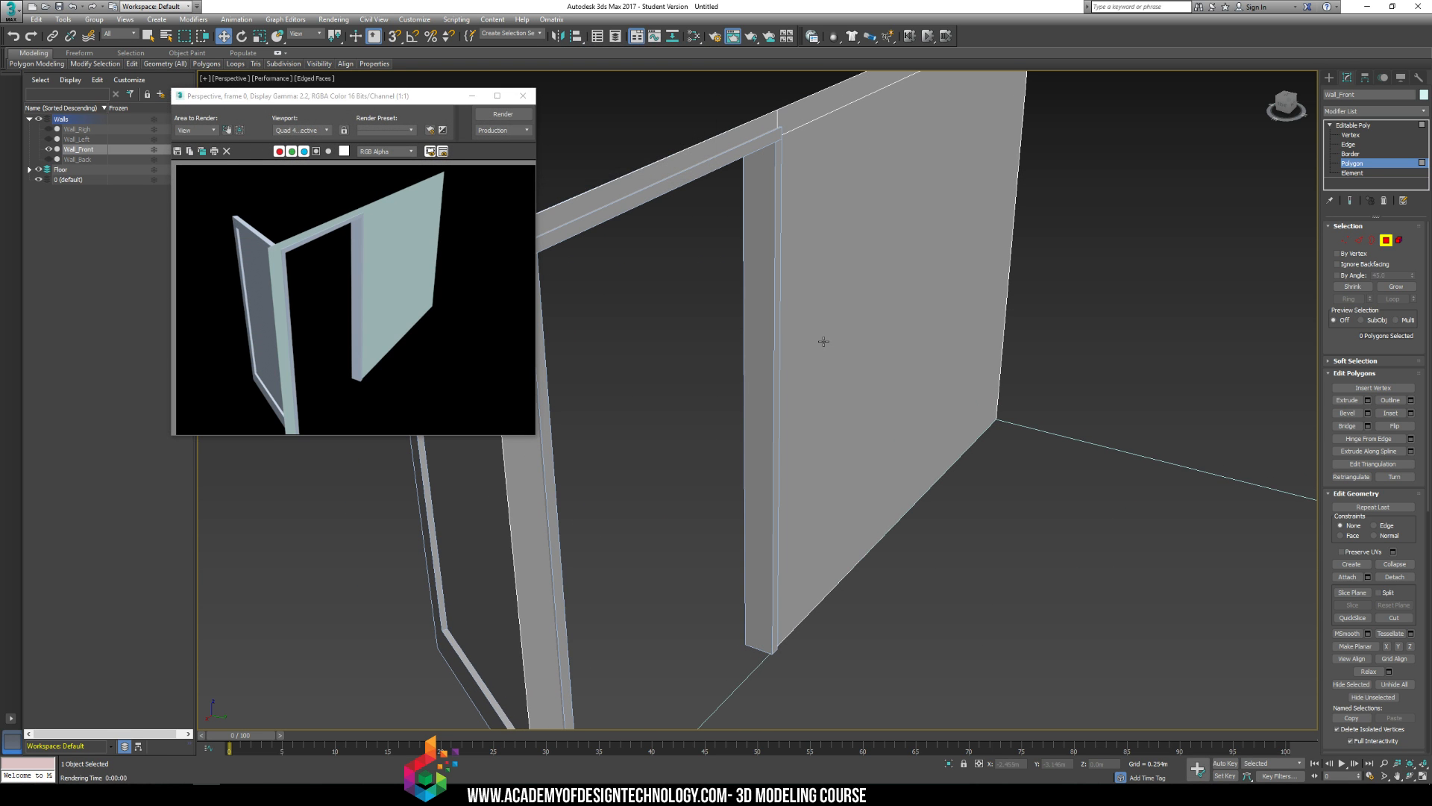
left_click_drag(908, 347, 895, 343, "alt")
mouse_move(895, 343)
middle_mouse_down("alt")
mouse_move(749, 346)
mouse_move(888, 368)
middle_mouse_up("alt")
key("shift+q")
scroll(888, 368, "down", 6)
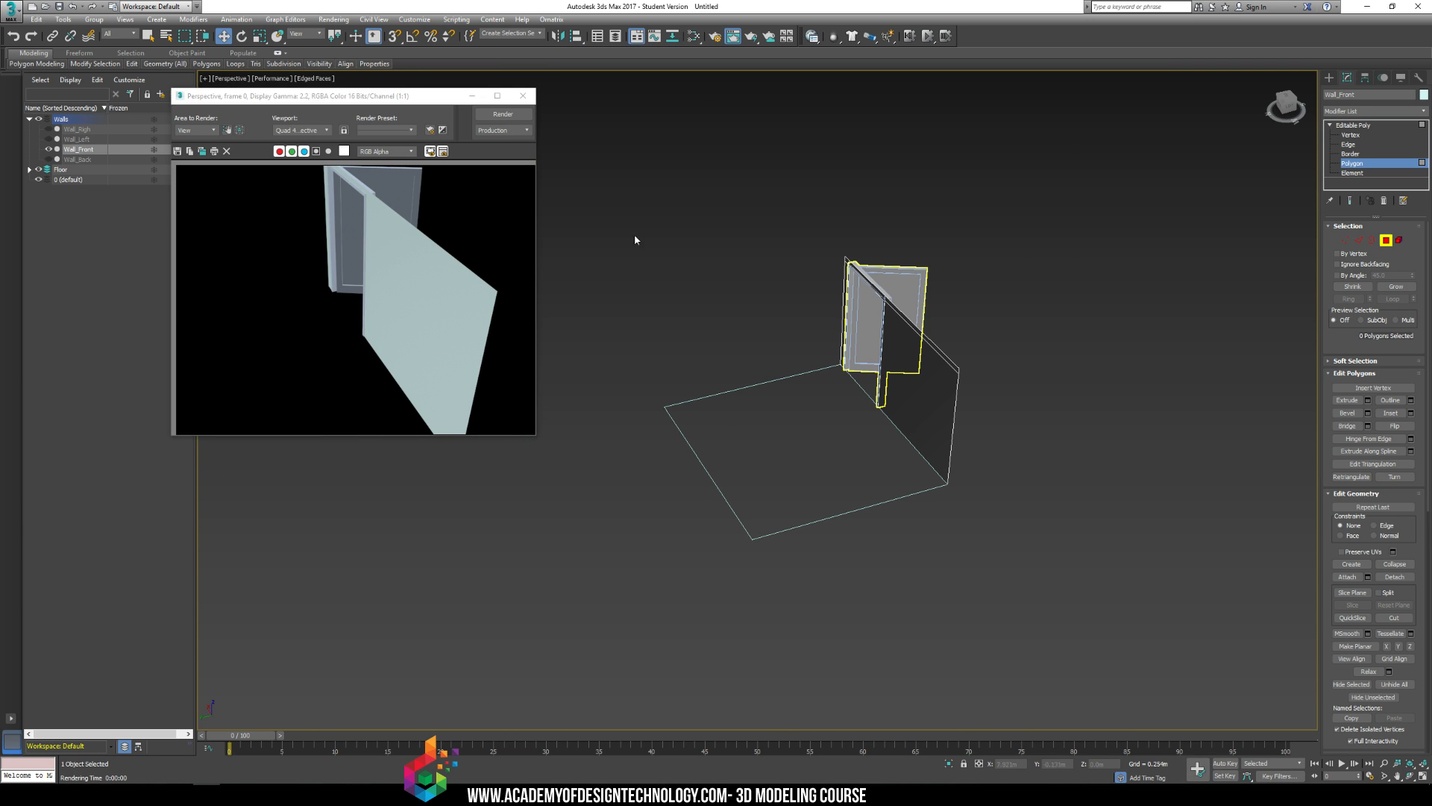
left_click(523, 96)
Step: Leave polygon editing and create a layer named Wall_Front nested inside the Walls layer
middle_click_drag(634, 235, 567, 266, "alt")
middle_click_drag(914, 384, 953, 372, "alt")
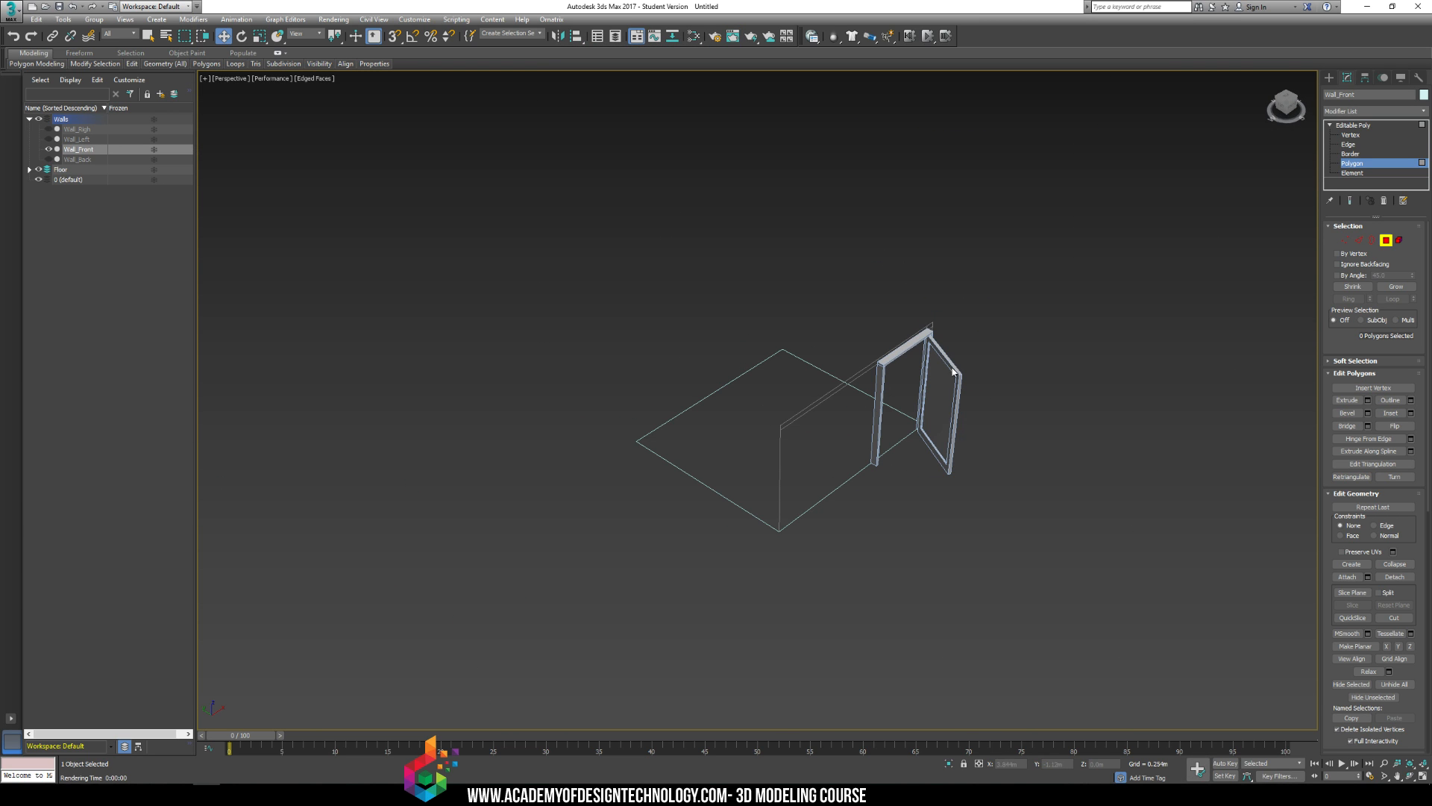
left_click(1329, 77)
left_click(937, 376)
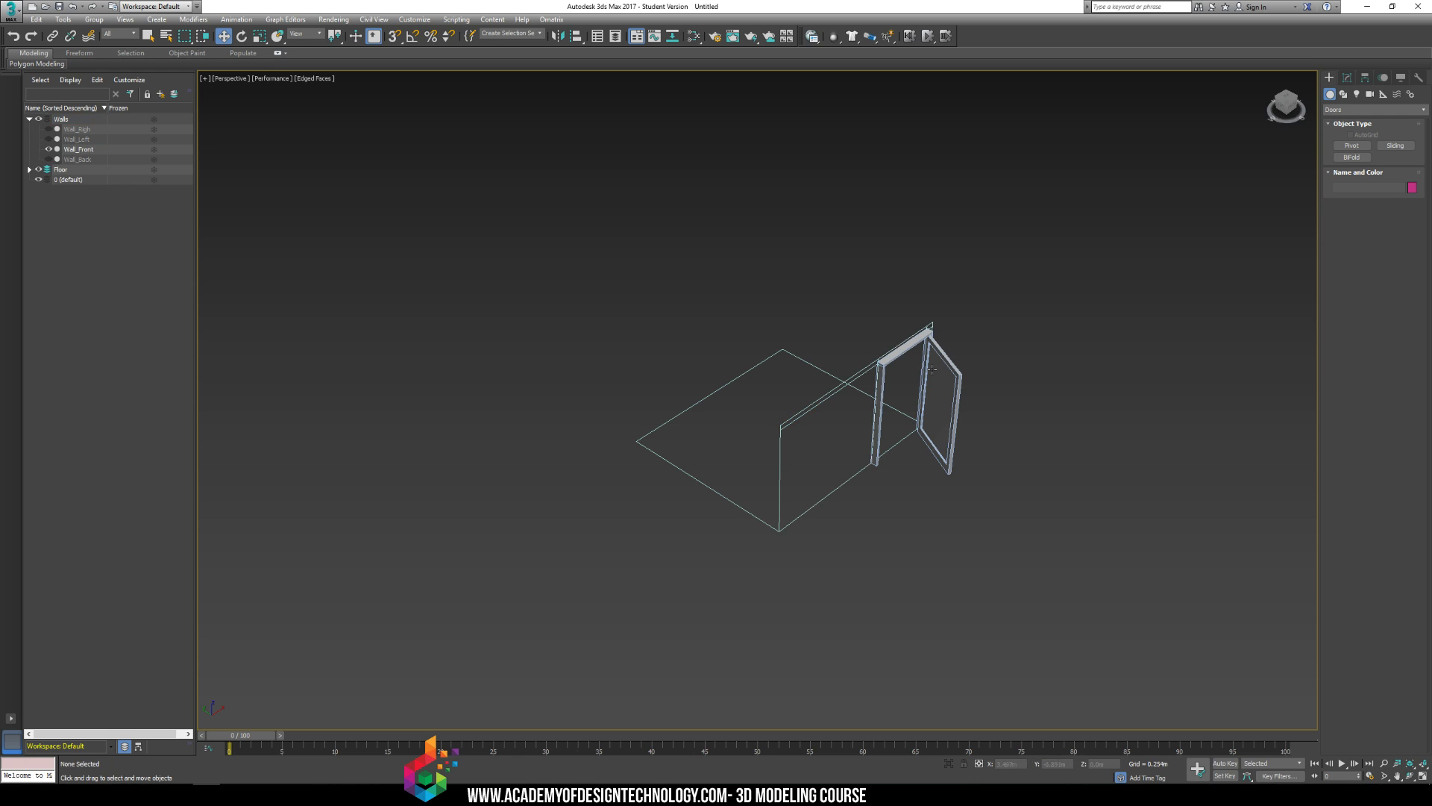
left_click(79, 149)
left_click(60, 119)
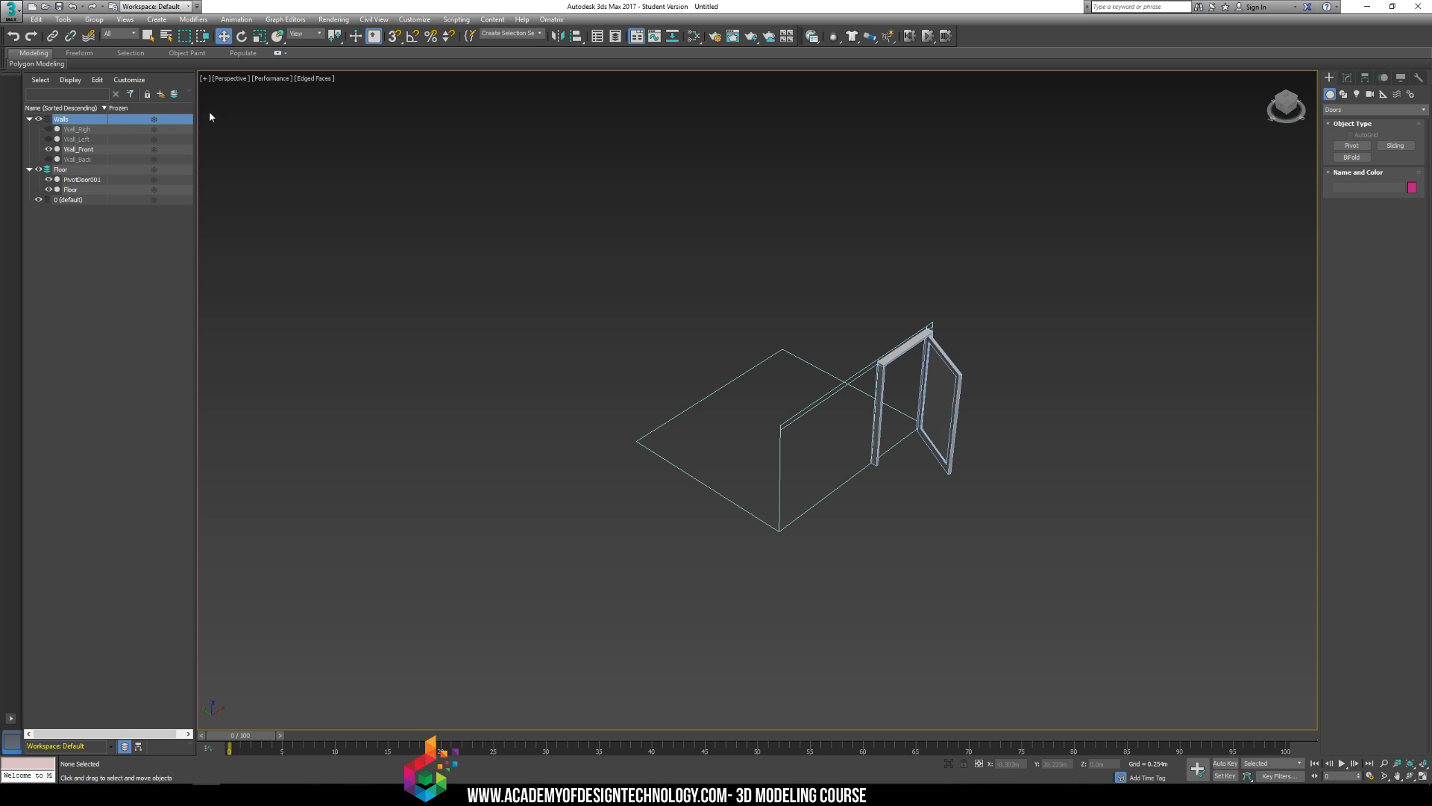
left_click(160, 95)
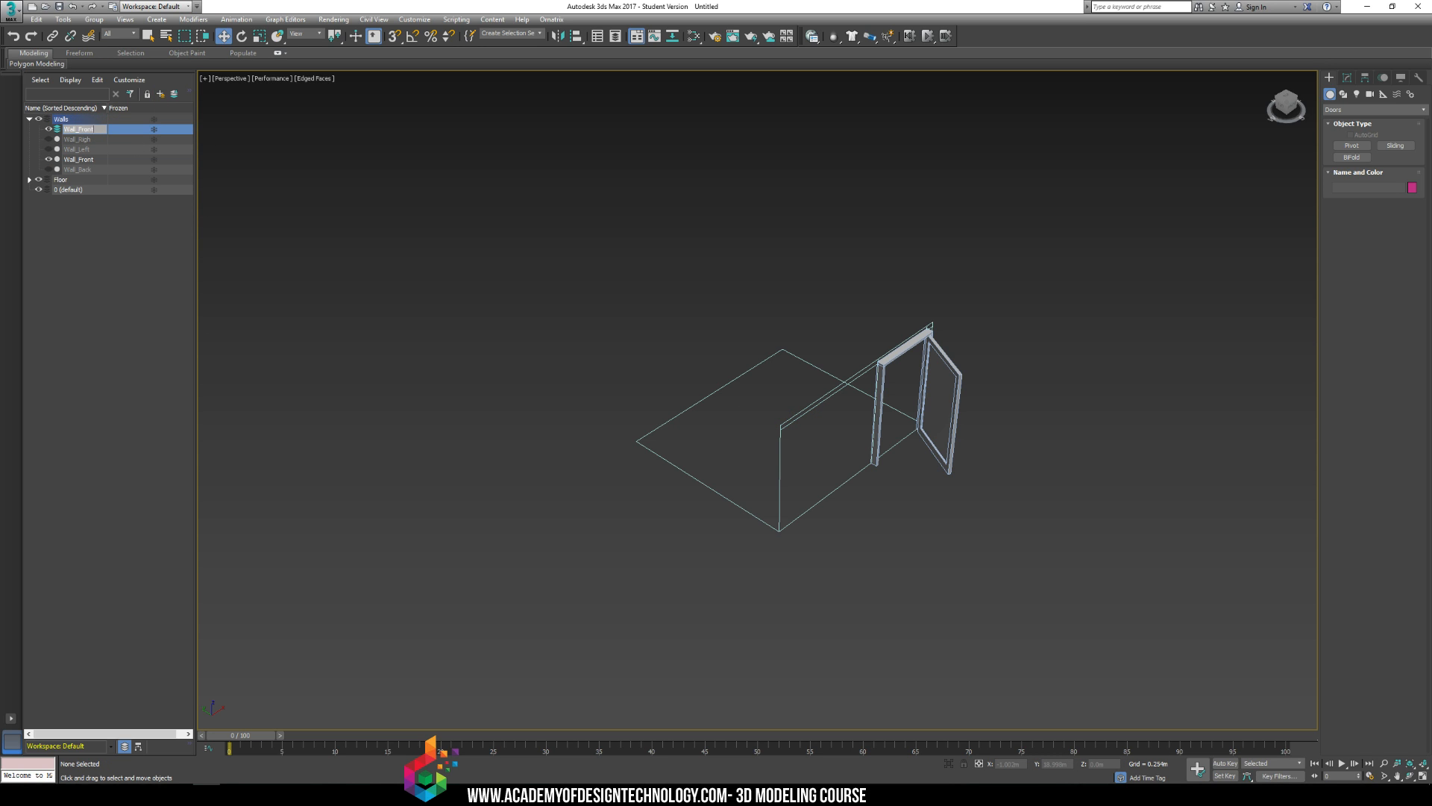
Step: Move the front wall object and the pivot door into the Wall_Front layer
left_click(30, 179)
left_click_drag(68, 163, 86, 131)
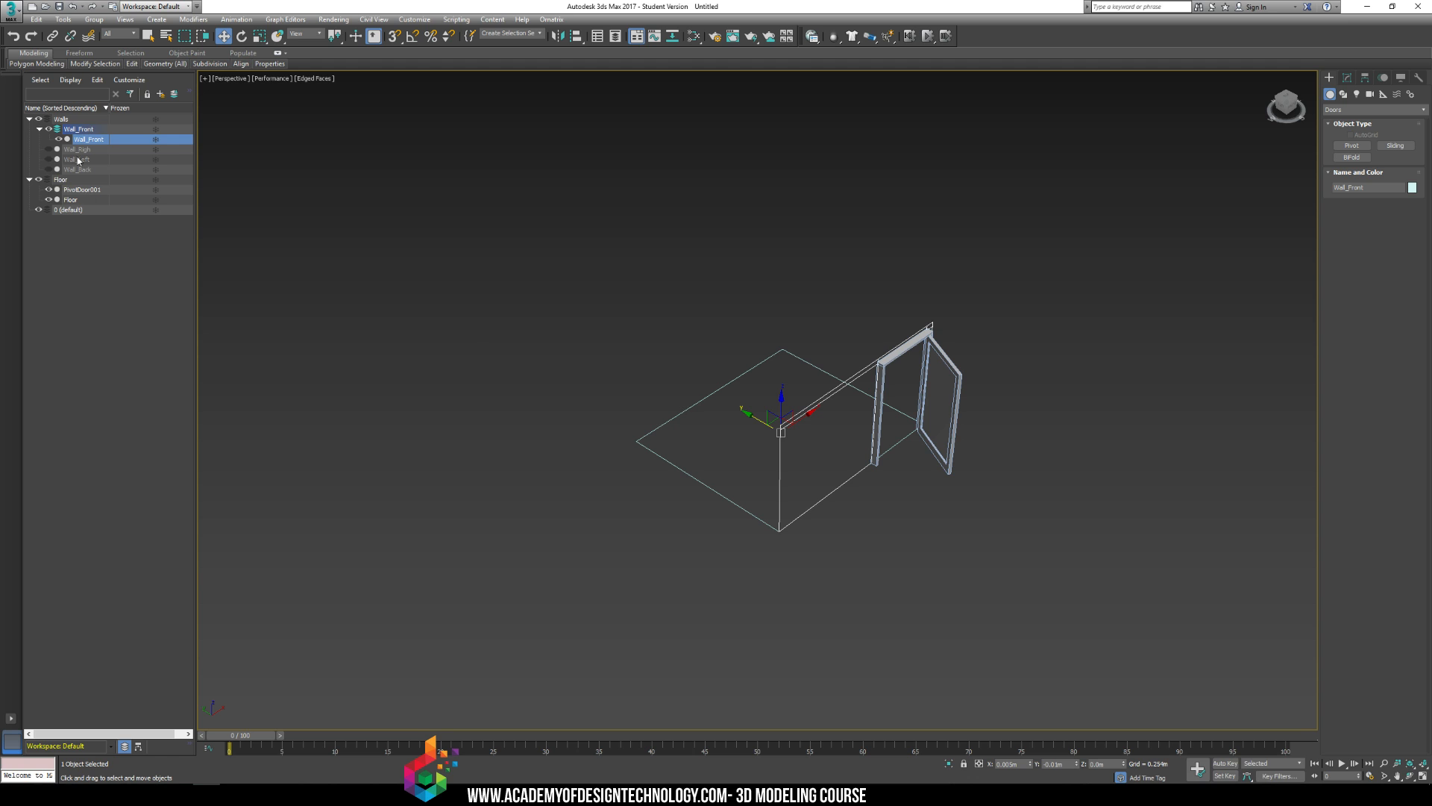
left_click_drag(77, 194, 74, 133)
left_click(75, 133)
left_click(41, 131)
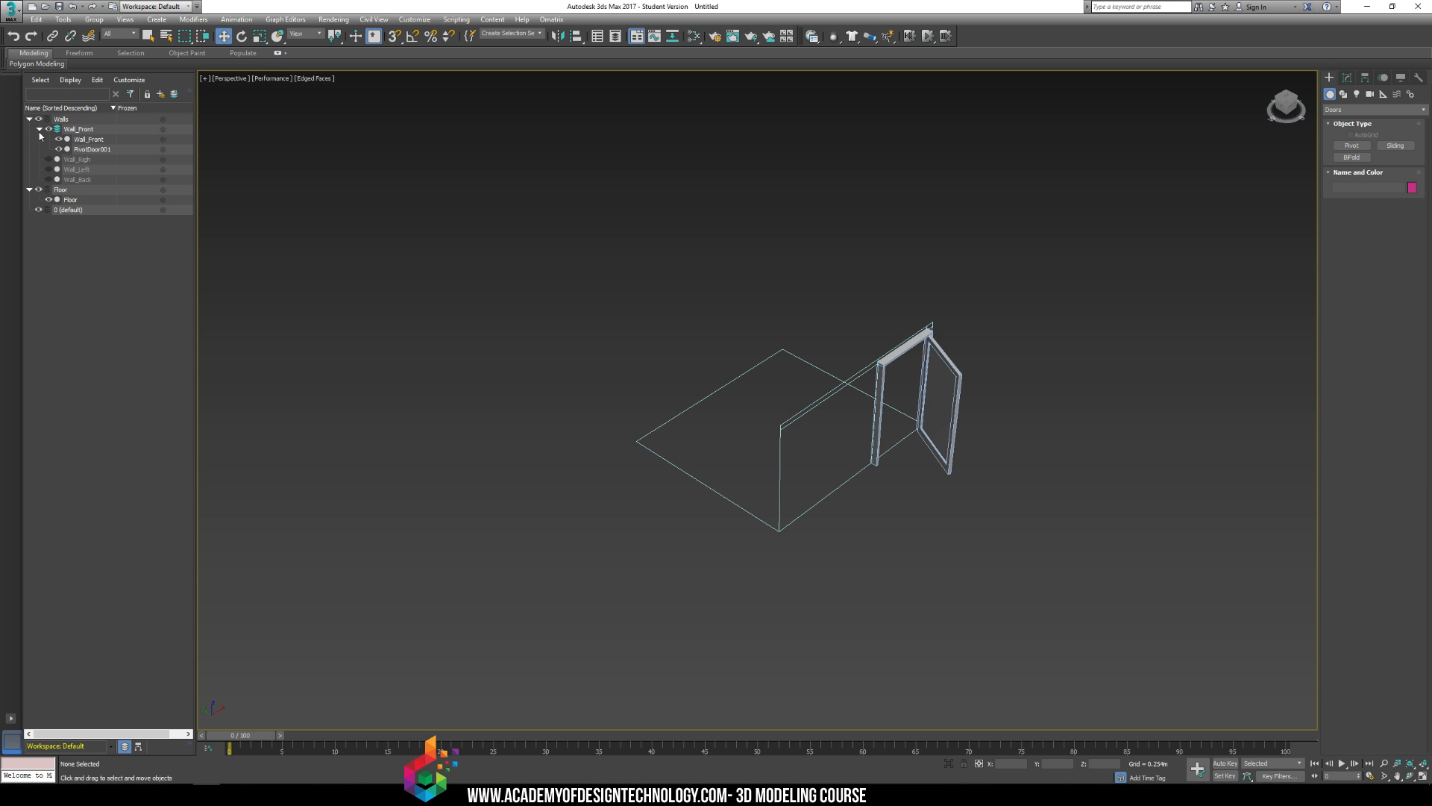
Step: Inspect the front wall and door from both sides, collapse the Wall_Front layer and toggle its visibility off and on
middle_click_drag(634, 307, 702, 291, "alt")
scroll(620, 322, "up", 5)
middle_click_drag(761, 531, 751, 174)
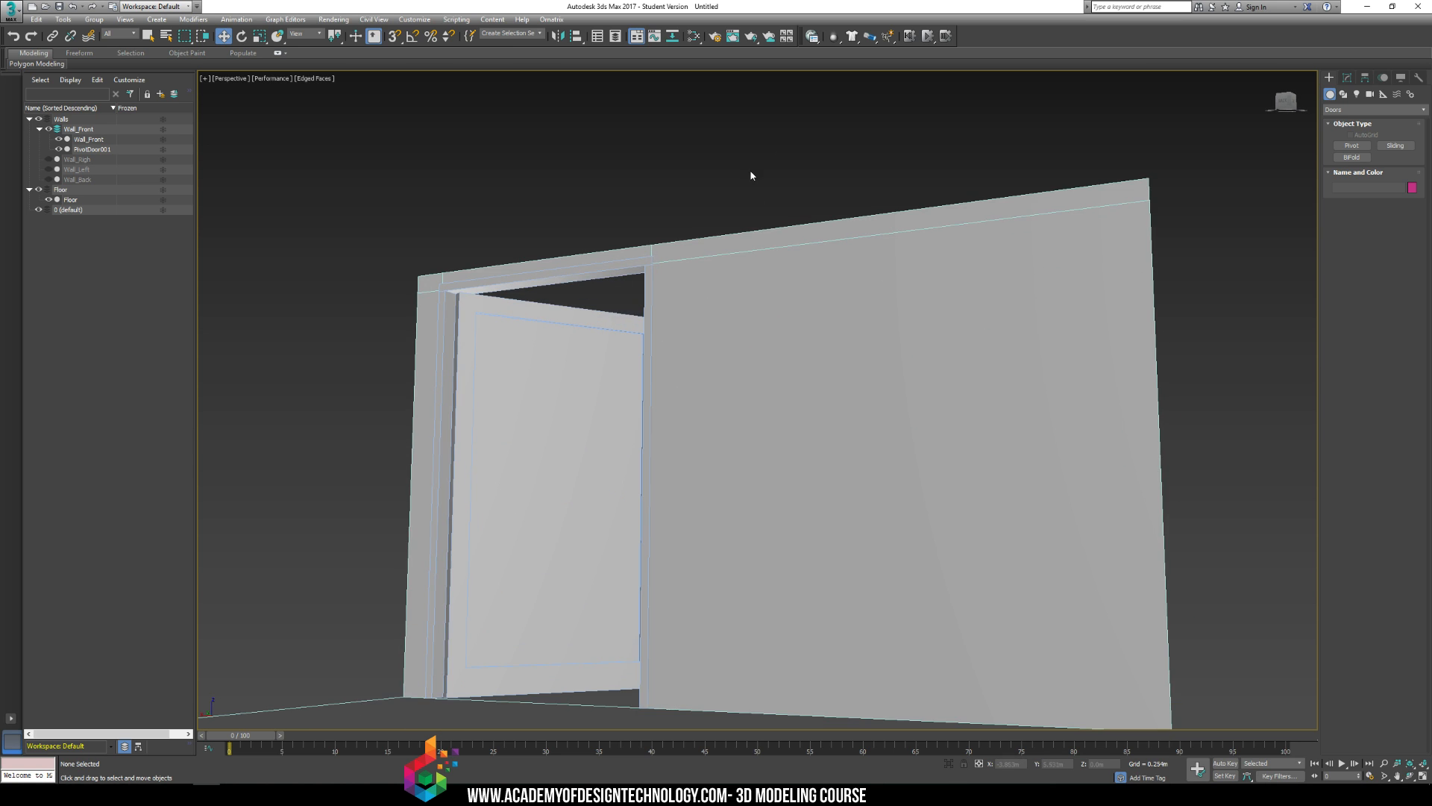
scroll(634, 252, "down", 4)
middle_click_drag(627, 256, 619, 285, "alt")
left_click(40, 130)
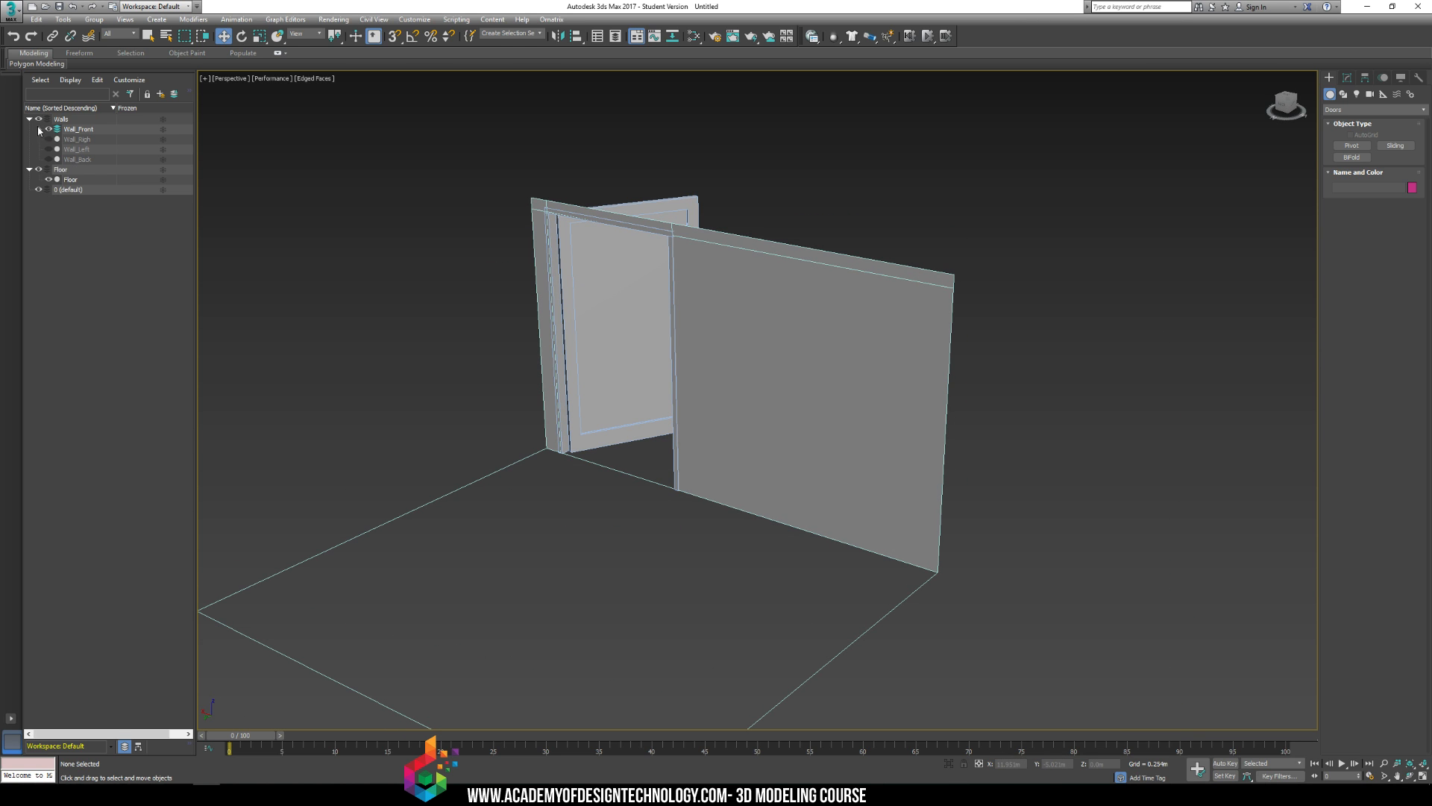
left_click(49, 129)
left_click(49, 130)
middle_click_drag(723, 234, 815, 330, "alt")
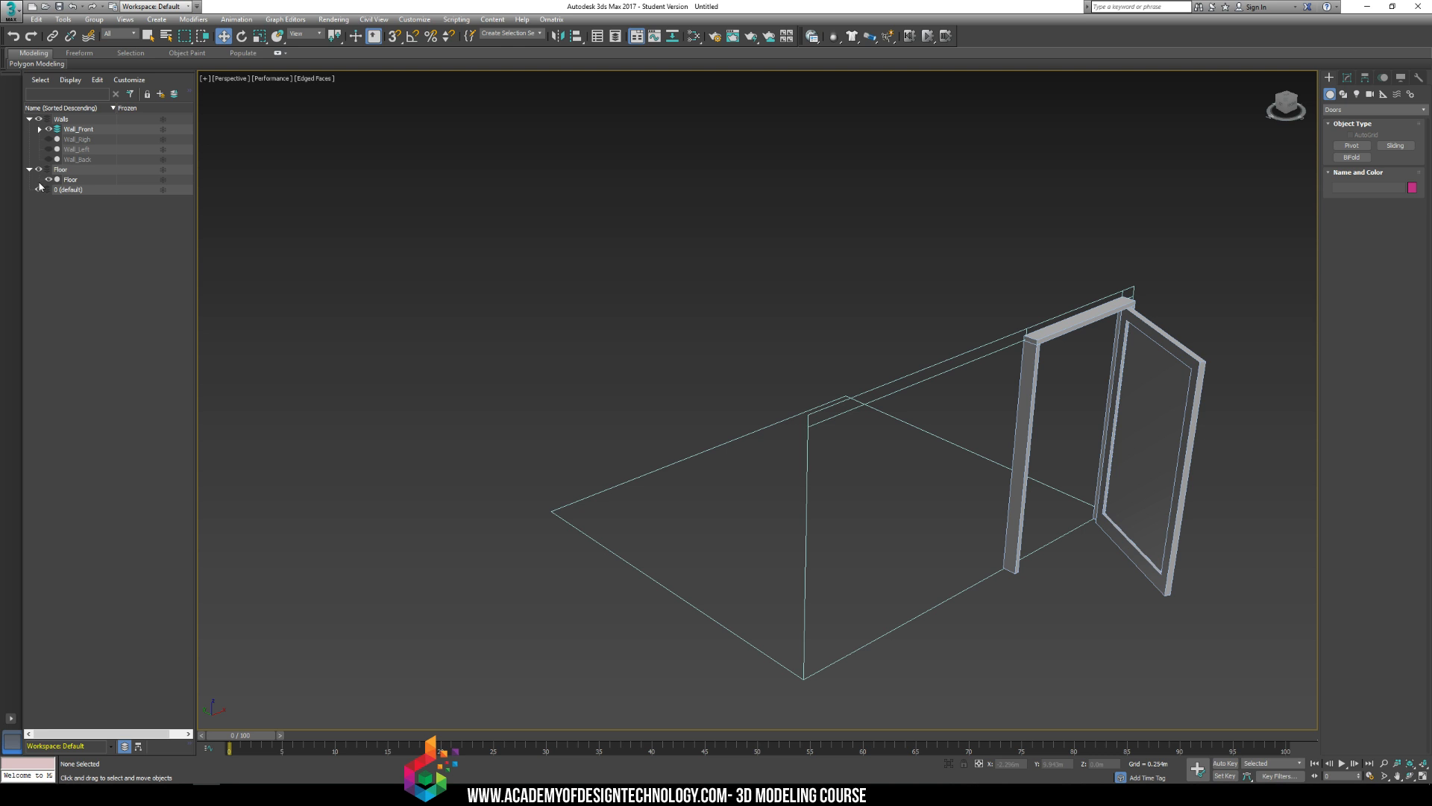
Step: Try the right wall's visibility and leave it hidden, then unhide the Wall_Back object and select it
left_click(48, 139)
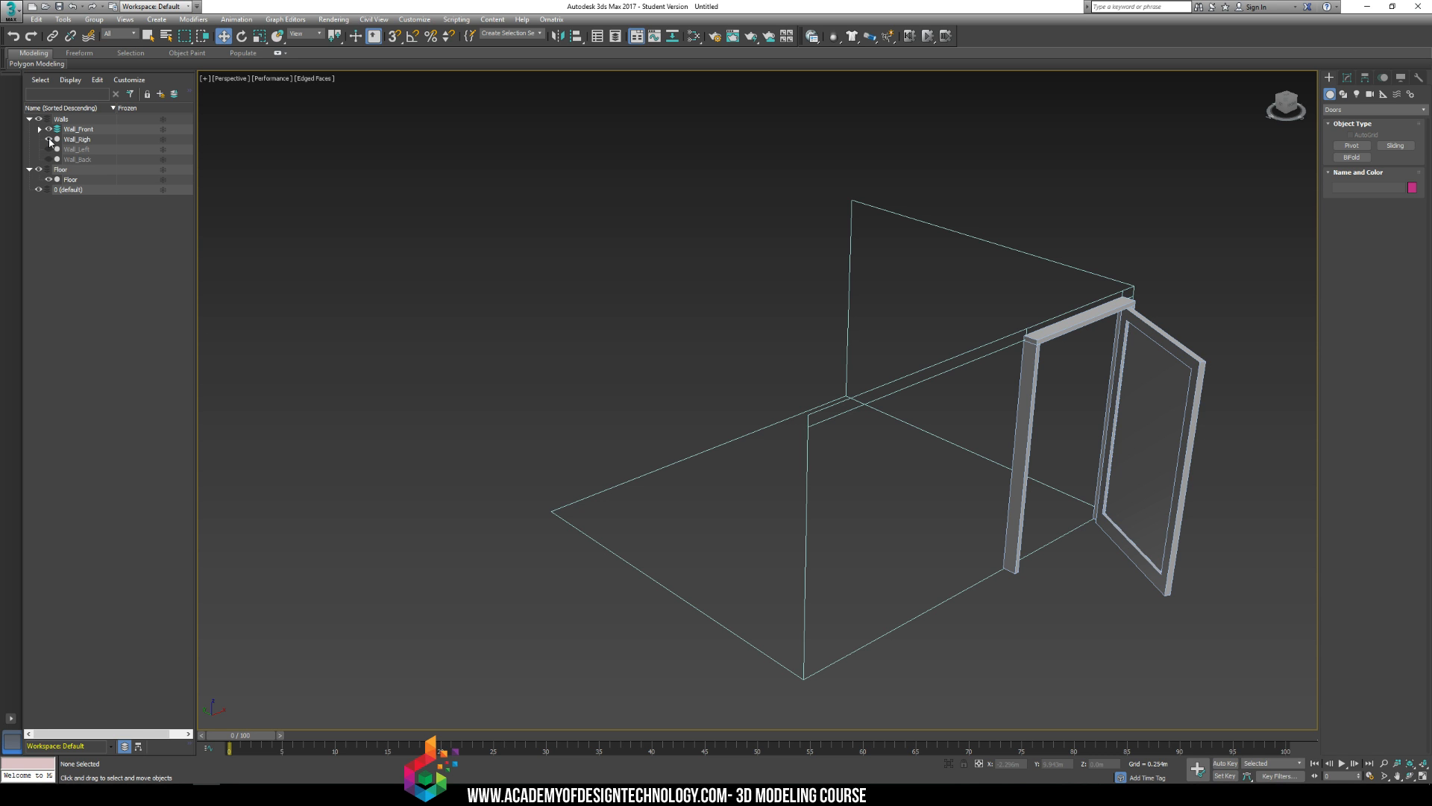
left_click(49, 140)
left_click(49, 139)
mouse_move(534, 312)
middle_mouse_down("alt")
mouse_move(607, 316)
mouse_move(537, 316)
mouse_move(552, 326)
middle_mouse_up("alt")
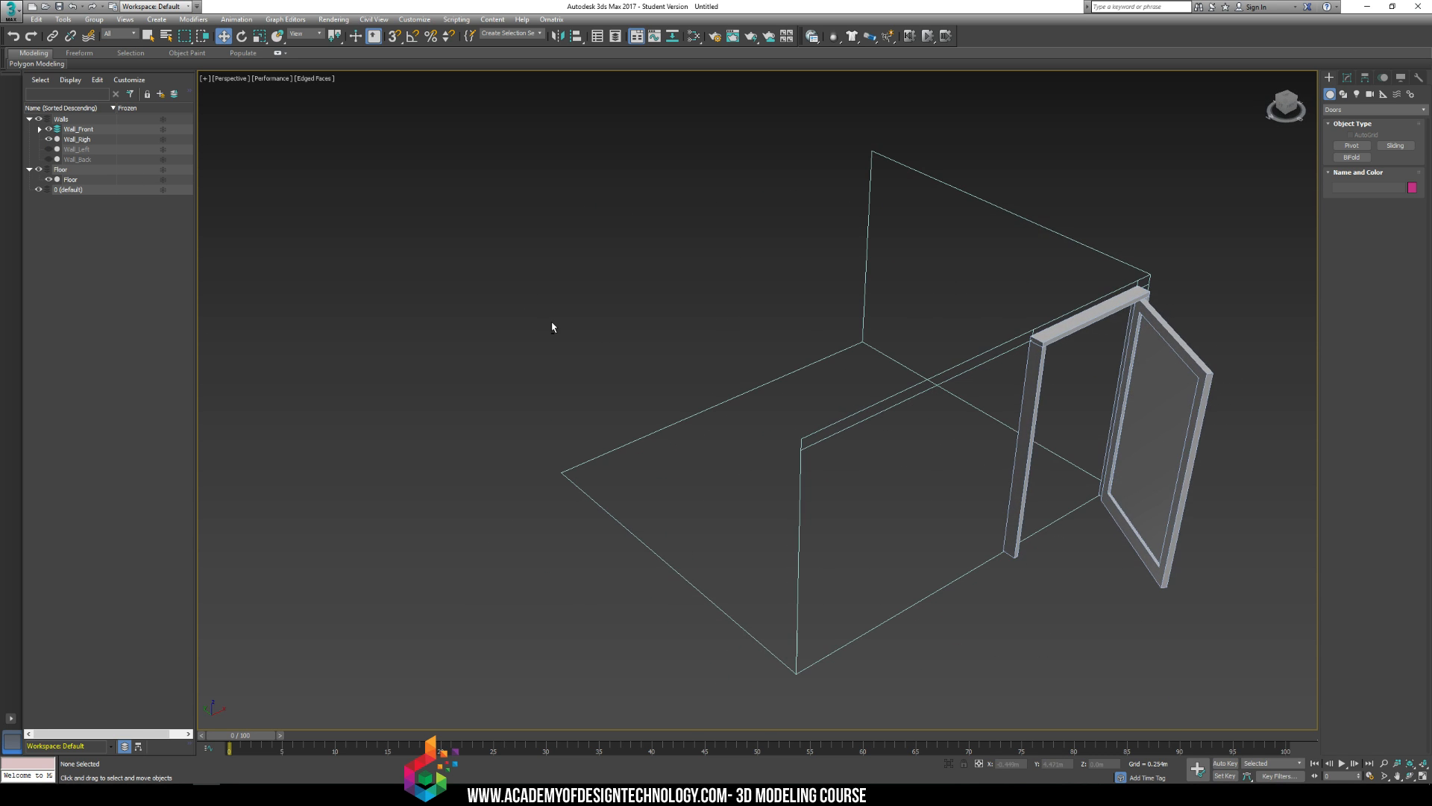
left_click(49, 139)
left_click(48, 159)
left_click(731, 241)
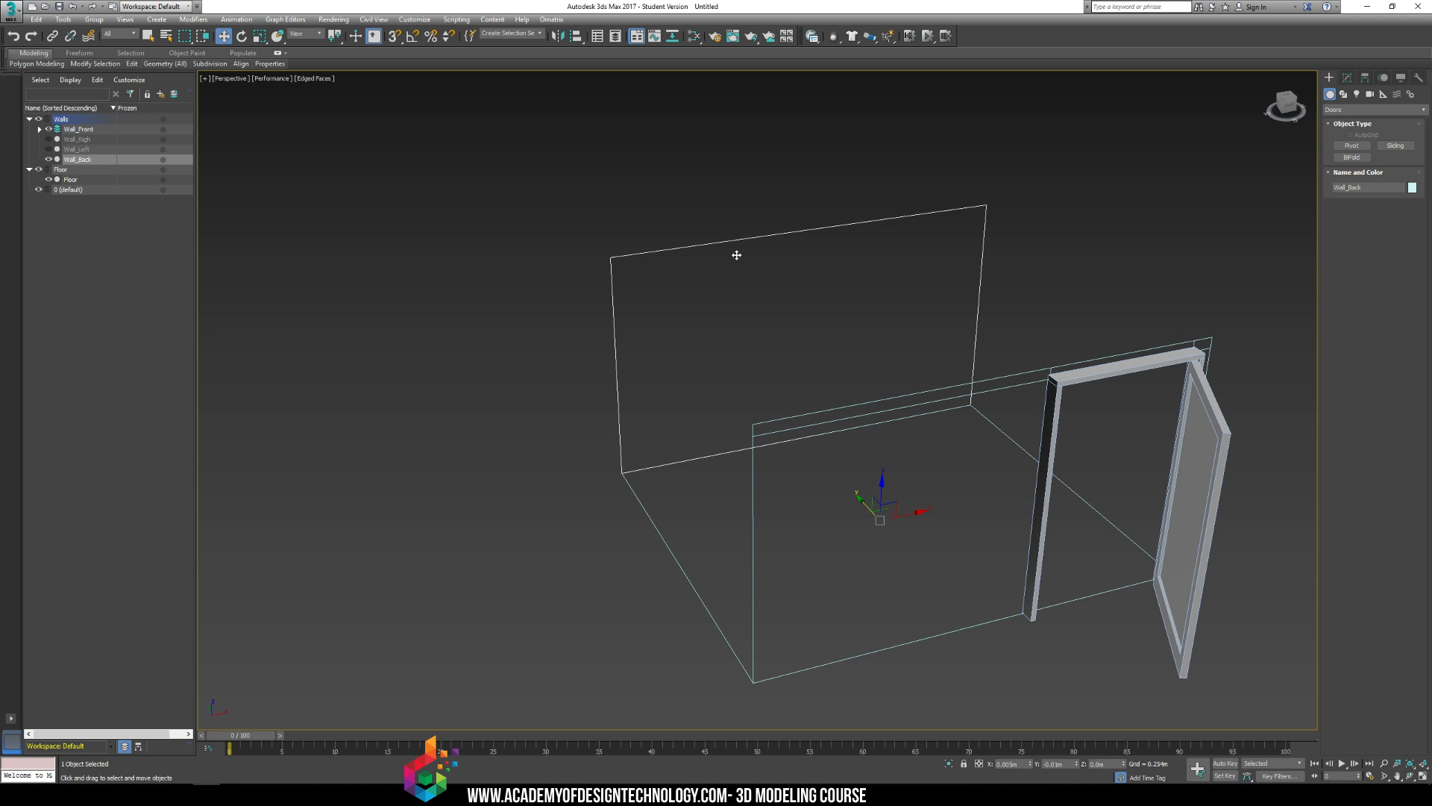
middle_click_drag(713, 256, 751, 263, "alt")
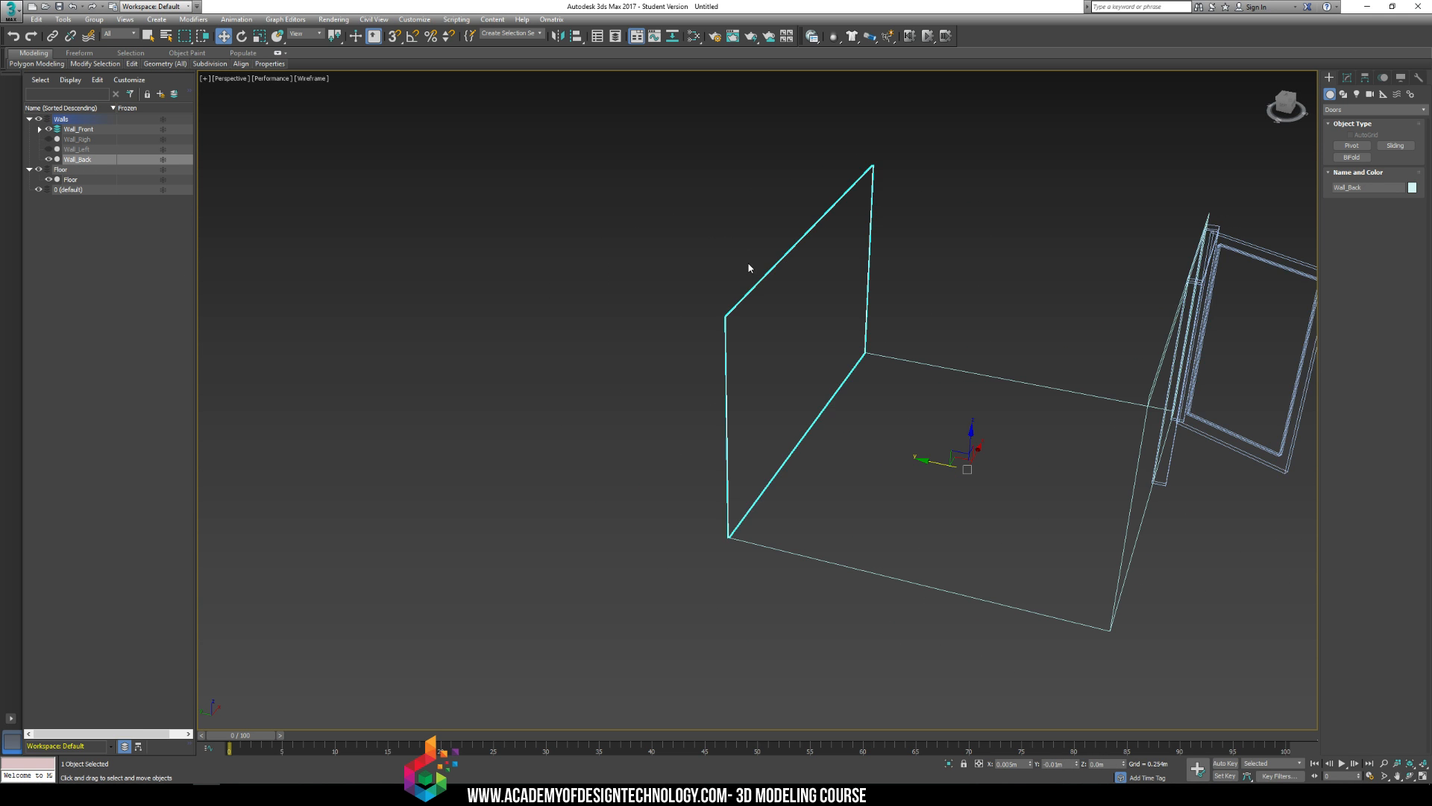
Step: Switch the perspective viewport from Performance to Standard quality with edged faces shown
left_click(328, 100)
left_click(280, 80)
left_click(300, 100)
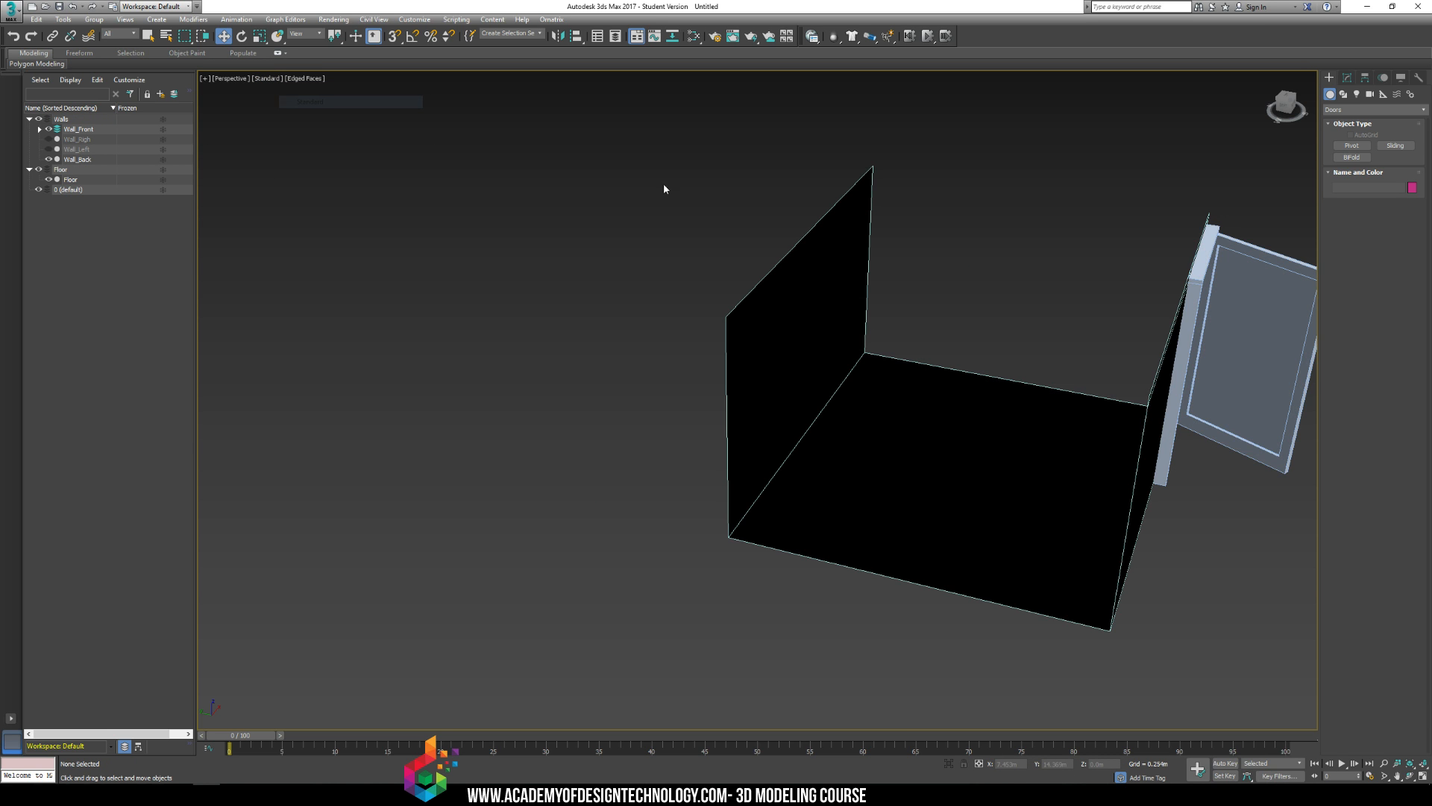
middle_click_drag(665, 191, 678, 232, "alt")
Step: Select the back wall, render a preview to check which way it faces, and close the render
left_click(828, 373)
scroll(709, 214, "down", 3)
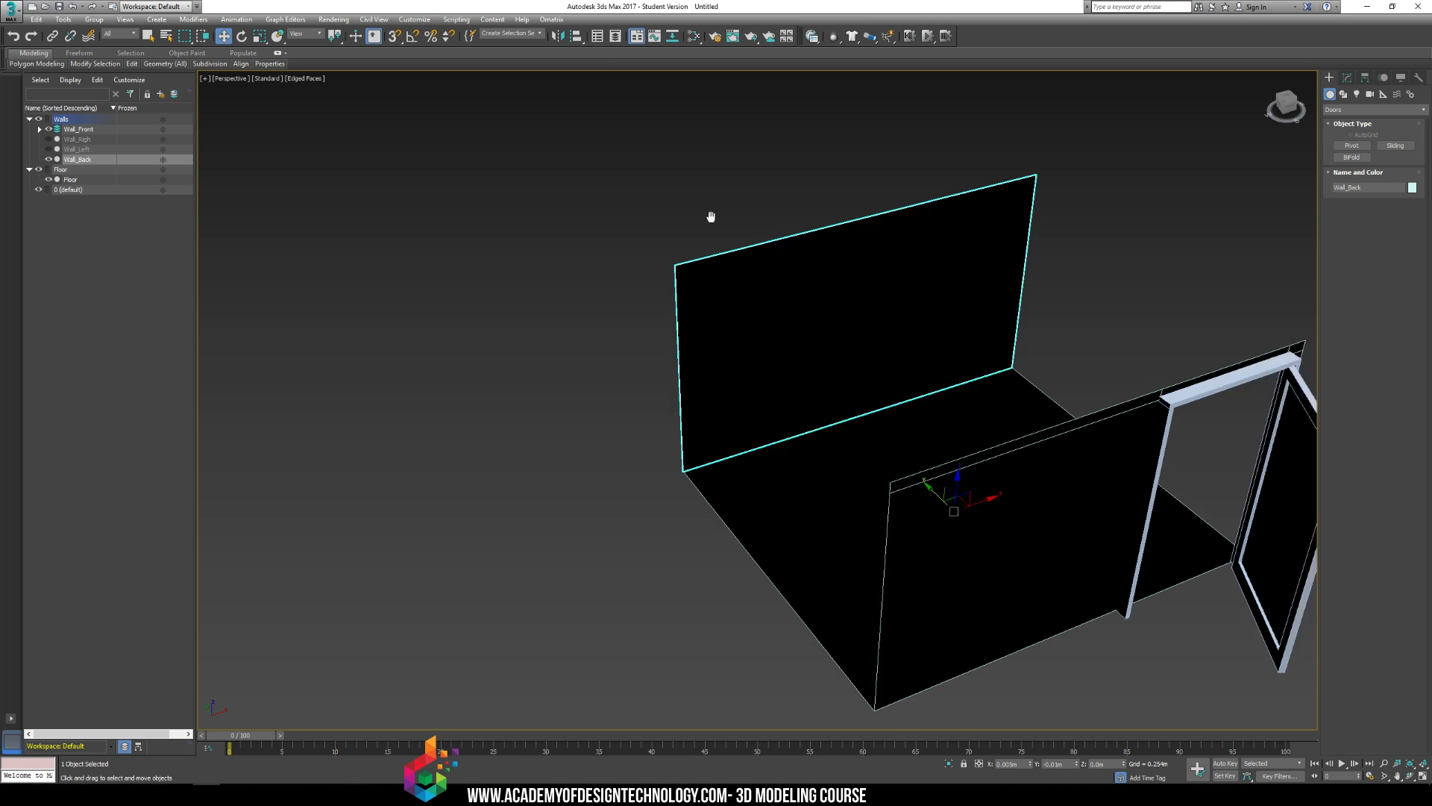
scroll(588, 225, "up", 4)
key("shift+q")
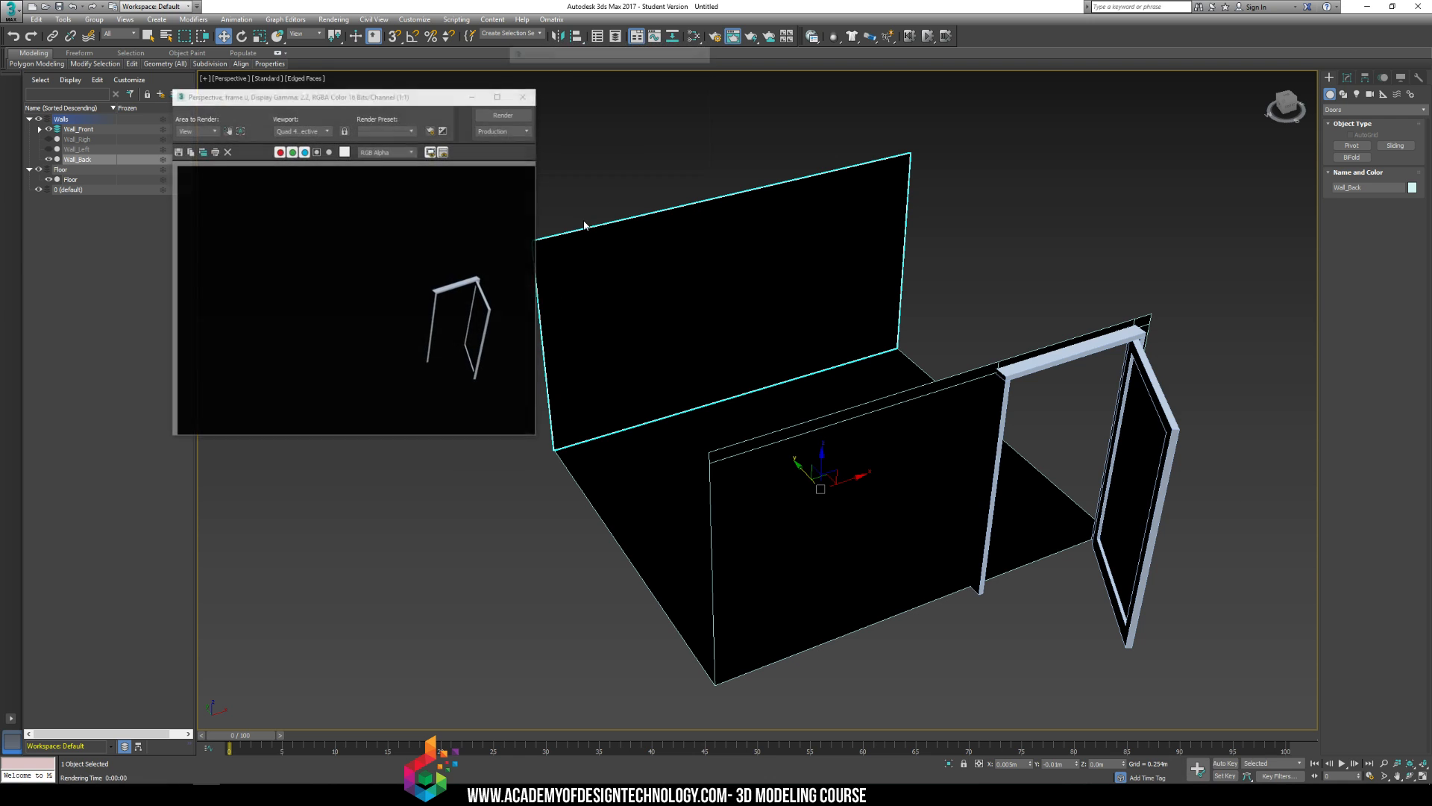
left_click(521, 98)
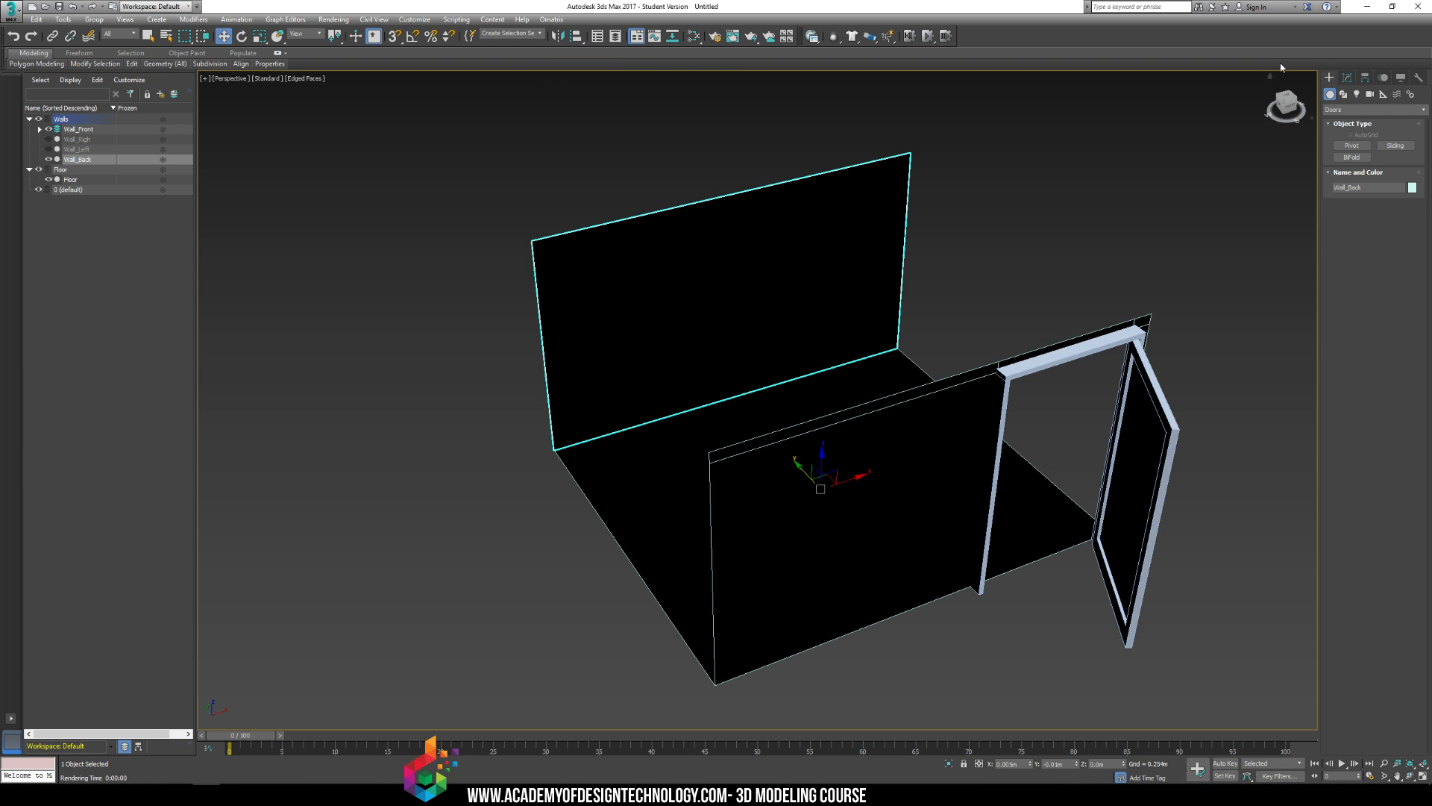
Step: Select the back wall's polygon and flip its normal toward the room's interior
left_click(1346, 79)
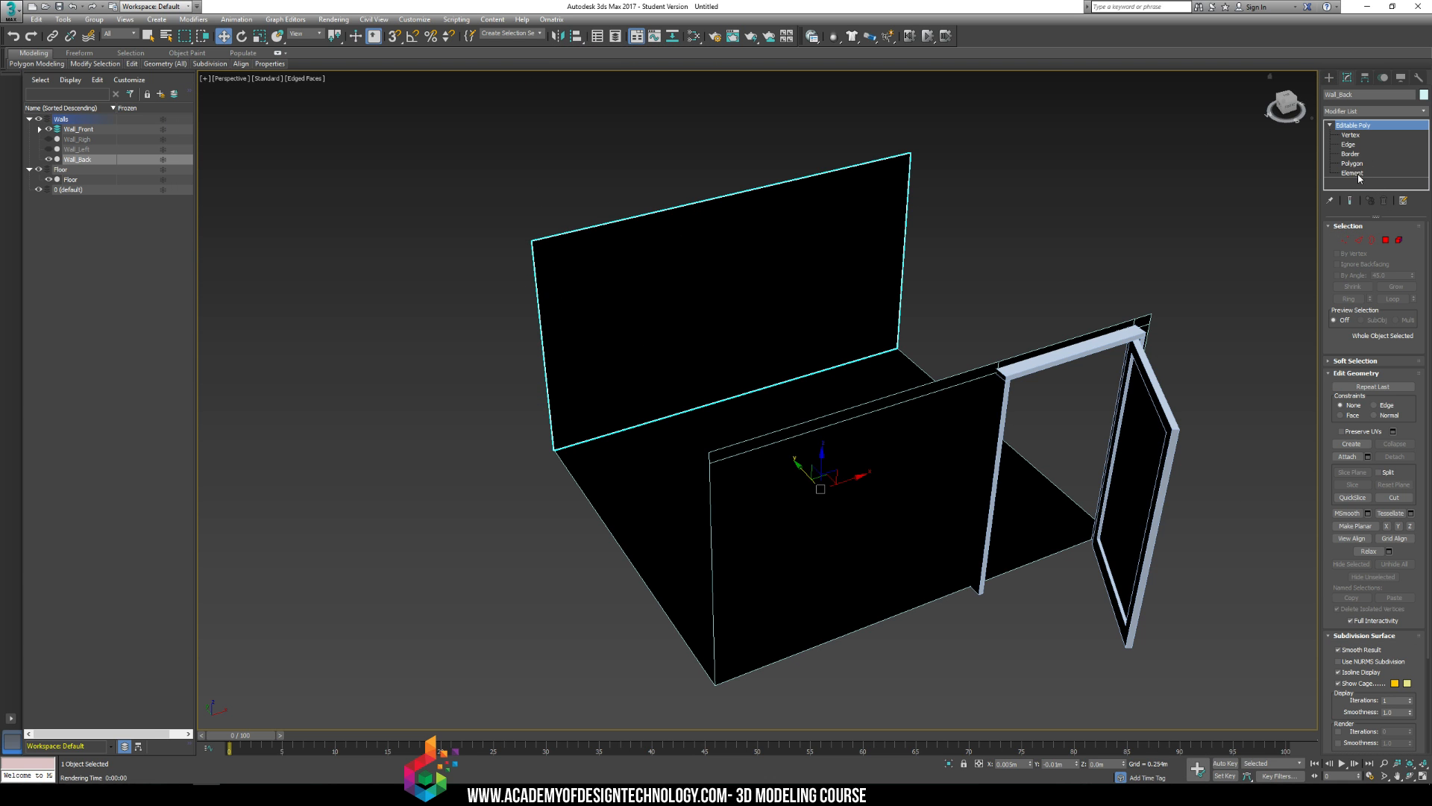
left_click(1352, 163)
left_click(745, 242)
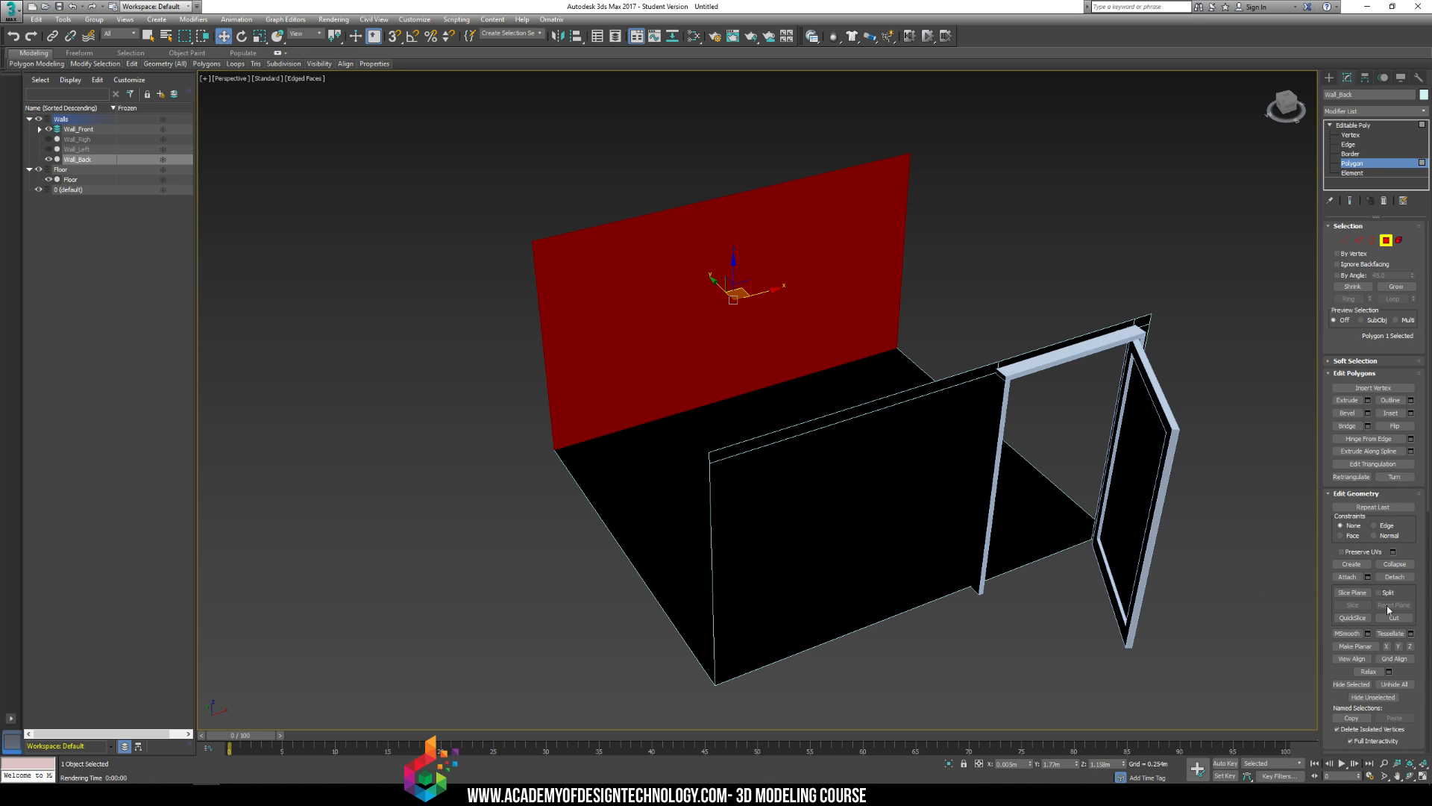
left_click(1404, 426)
left_click(1001, 249)
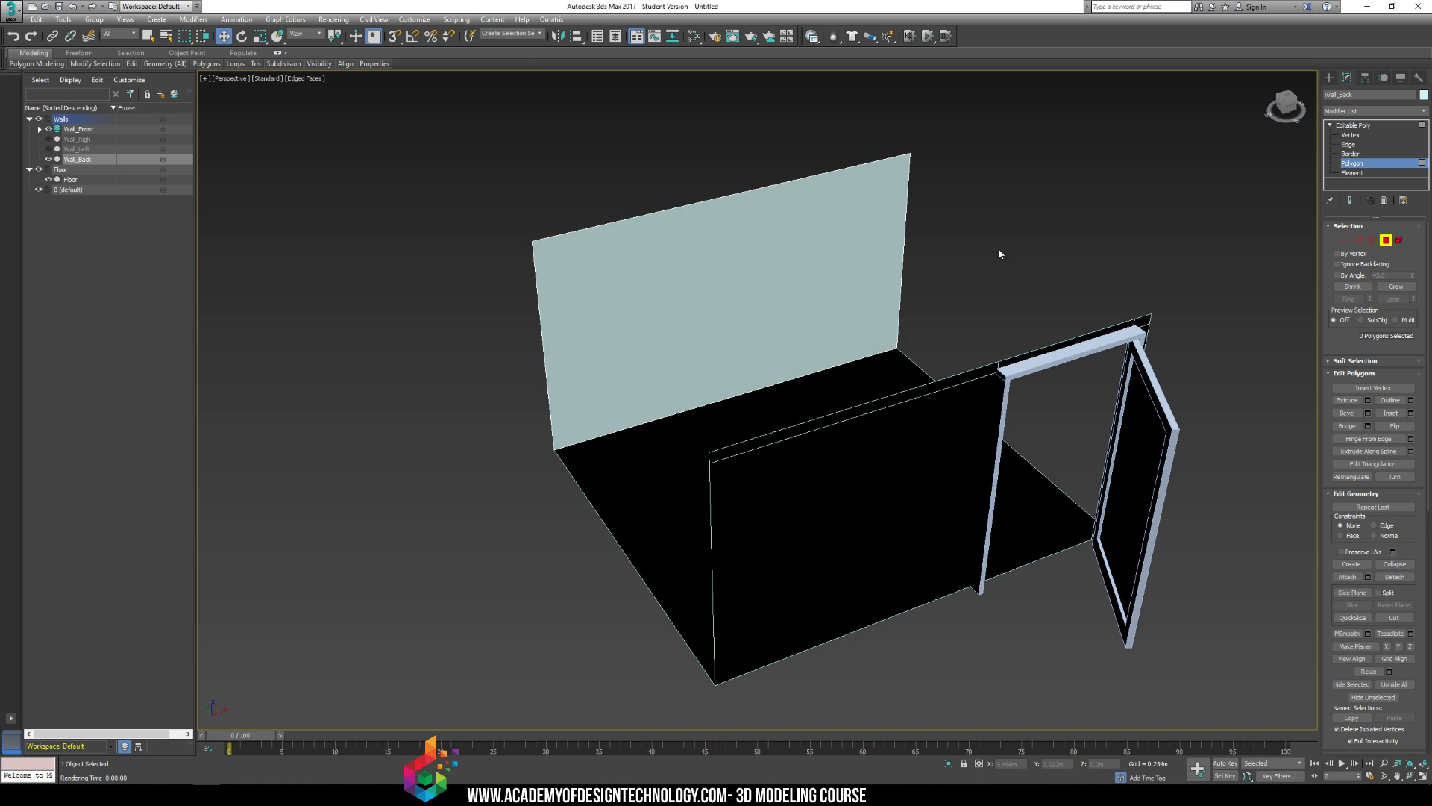
middle_click_drag(1001, 249, 1129, 253, "alt")
Step: Leave the back wall's polygon editing, select the floor's polygon and flip its normal to face up into the room
left_click(1329, 80)
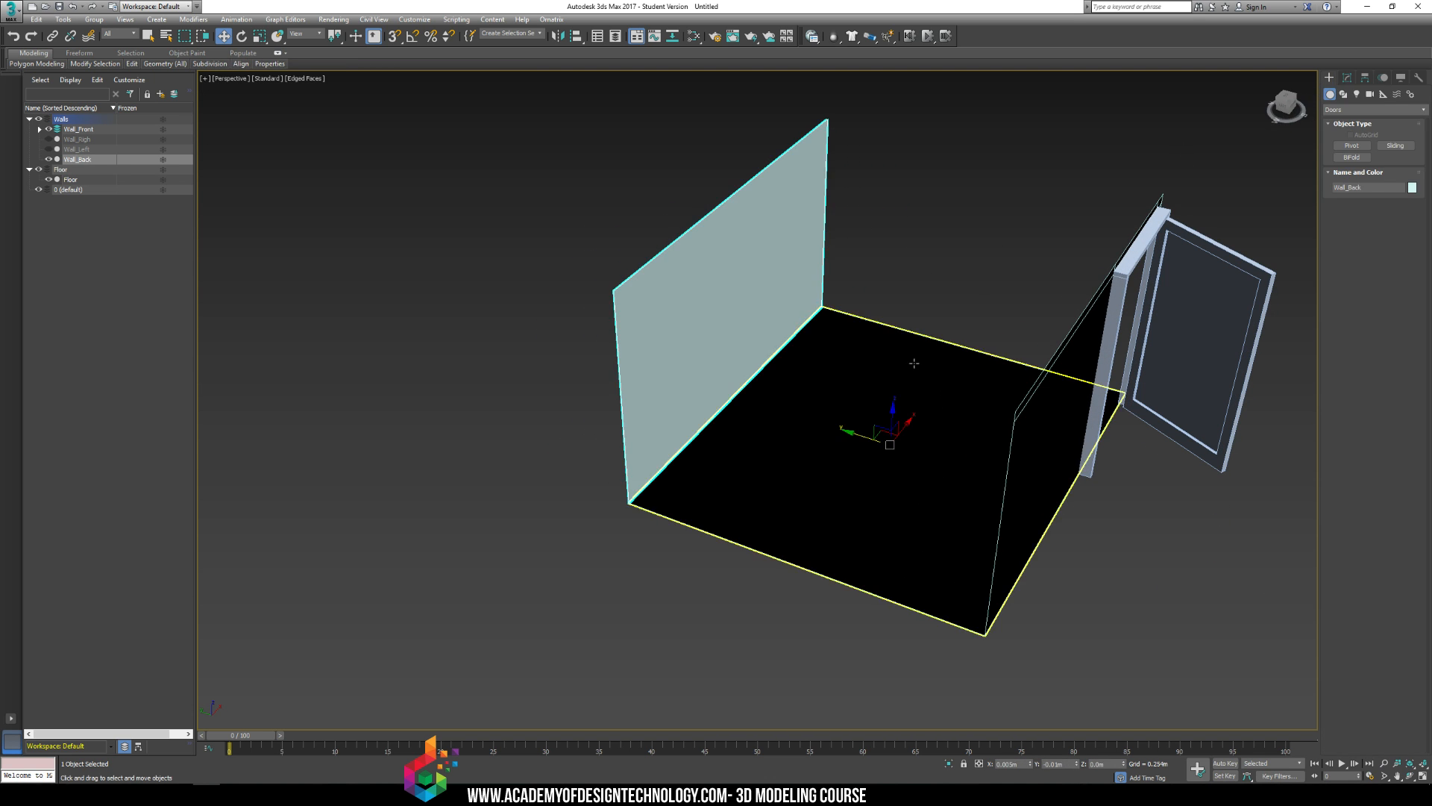
left_click(912, 363)
left_click(1347, 78)
left_click(1385, 164)
left_click(921, 354)
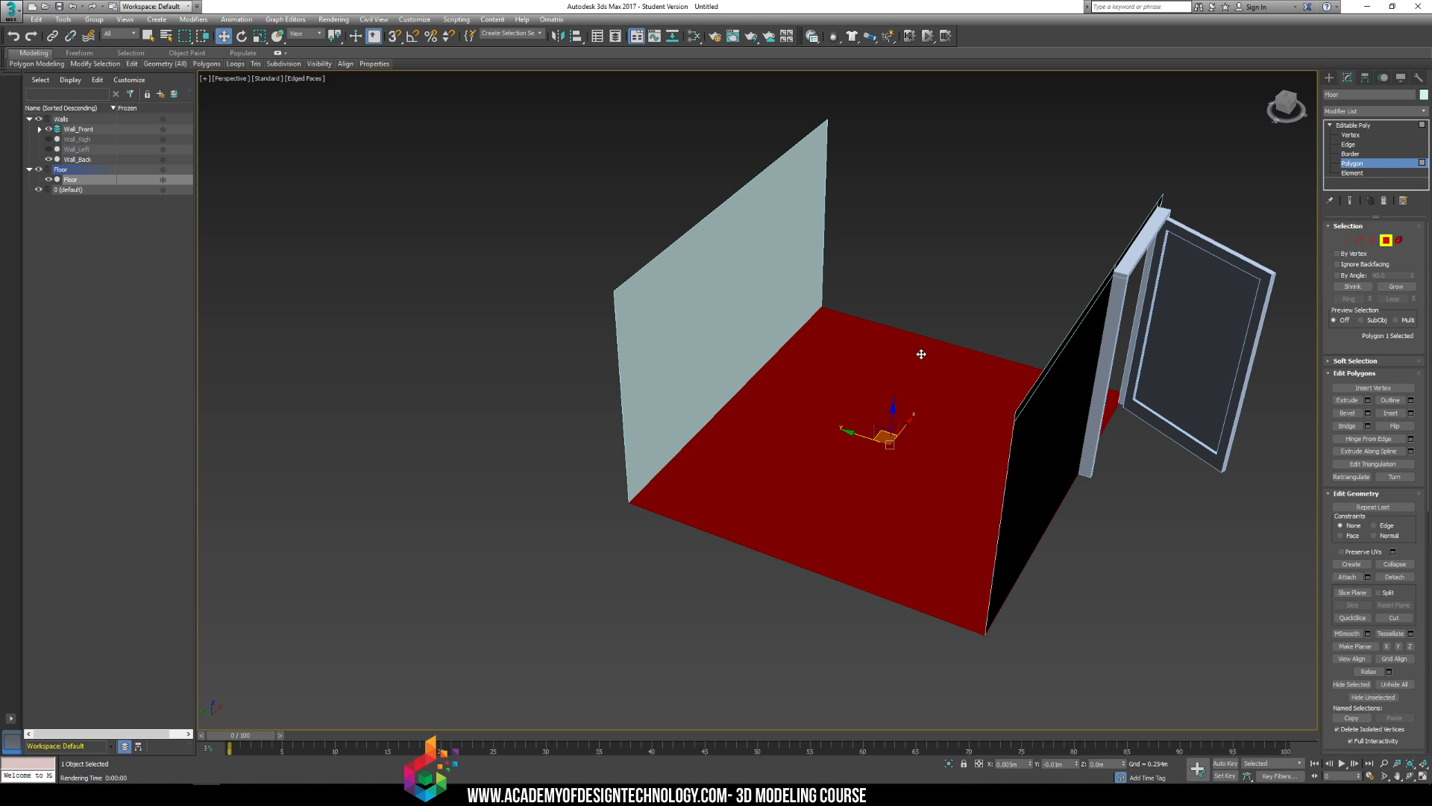
left_click(1394, 426)
mouse_move(991, 395)
middle_mouse_down("alt")
mouse_move(1033, 396)
mouse_move(942, 389)
mouse_move(962, 396)
mouse_move(937, 374)
mouse_move(1010, 415)
middle_mouse_up("alt")
left_click(780, 579)
Step: Leave the floor's polygon editing and set the geometry creation category to Windows
middle_click_drag(895, 526, 737, 470, "alt")
scroll(738, 470, "up", 4)
scroll(738, 470, "up", 1)
middle_click_drag(876, 263, 821, 396)
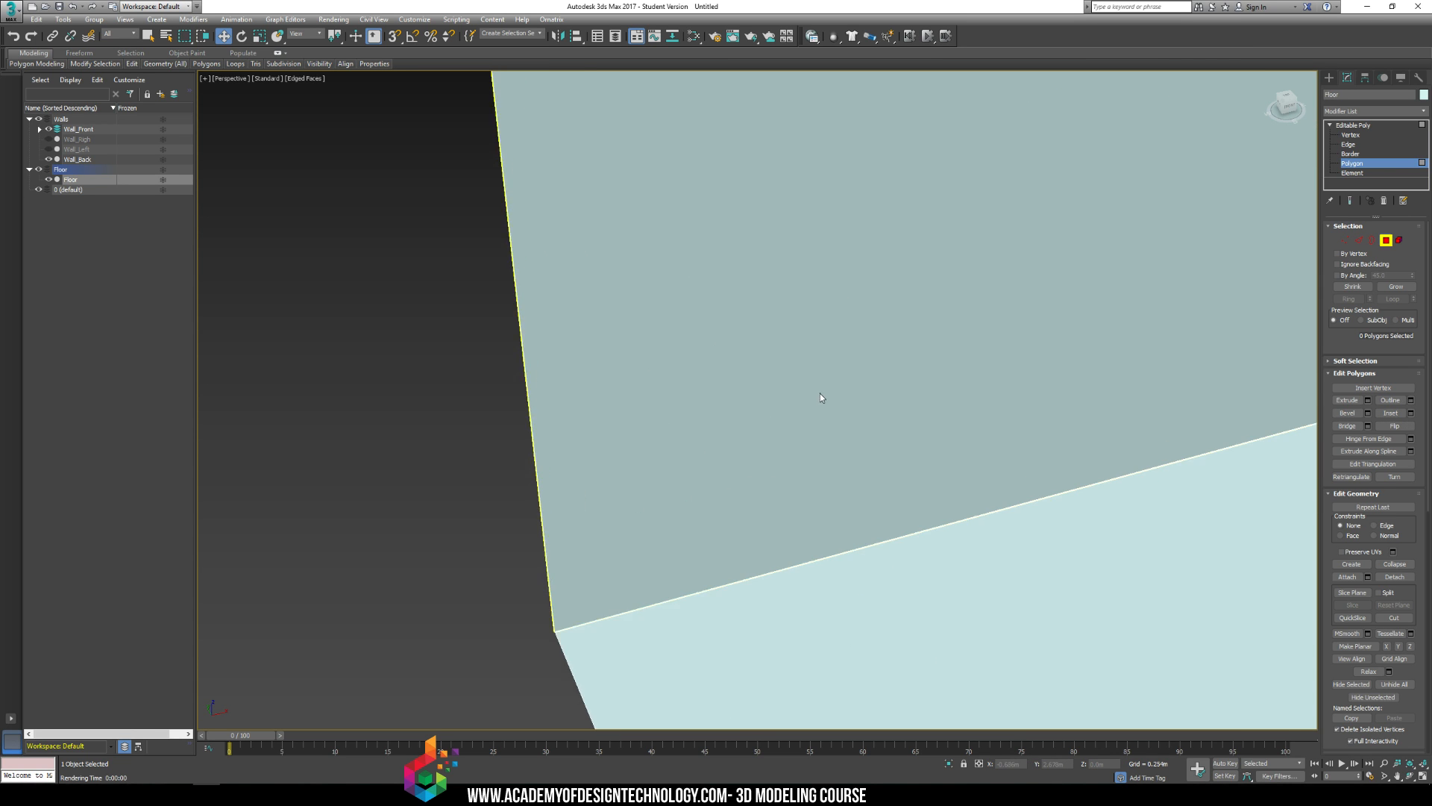
scroll(865, 328, "down", 4)
left_click(1328, 77)
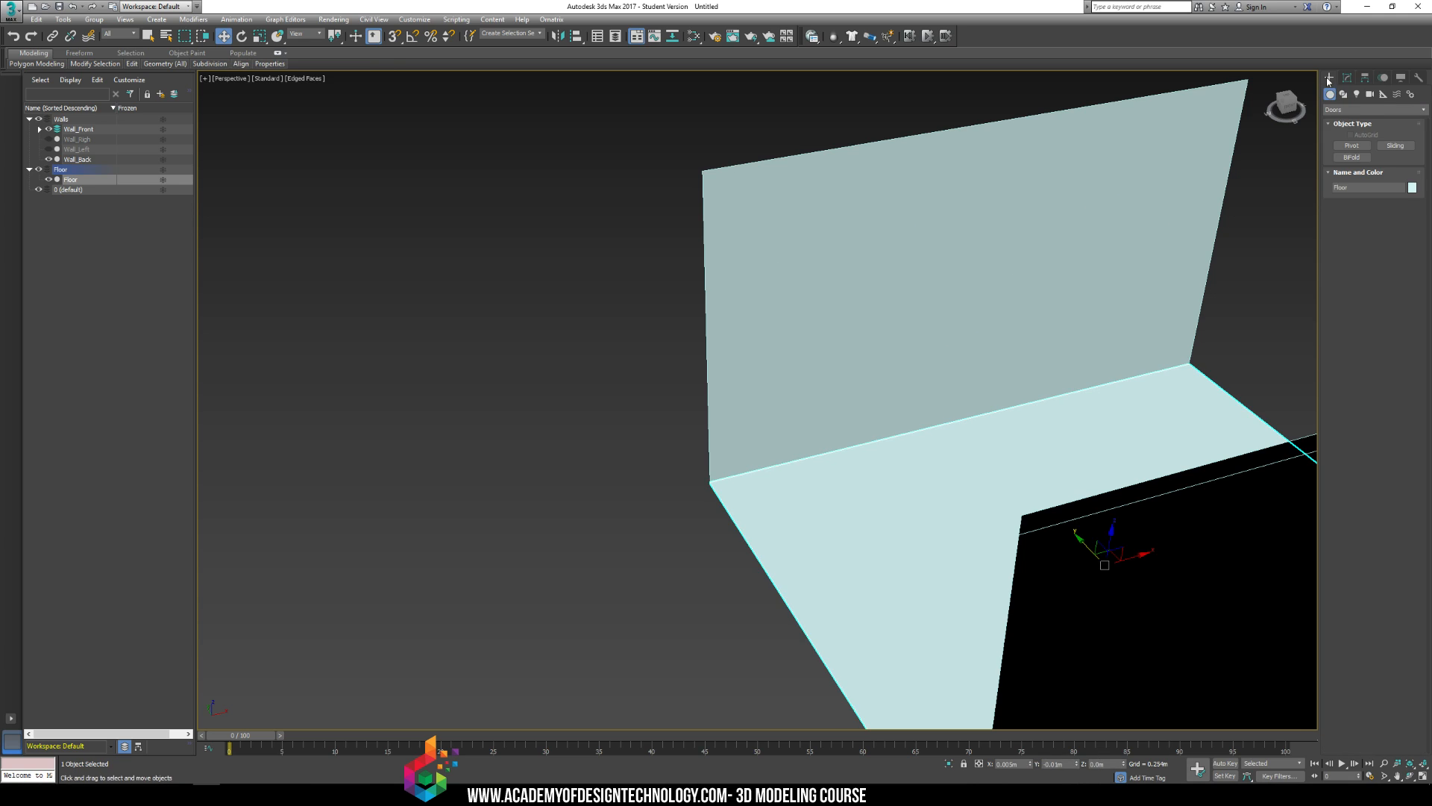
left_click(1347, 110)
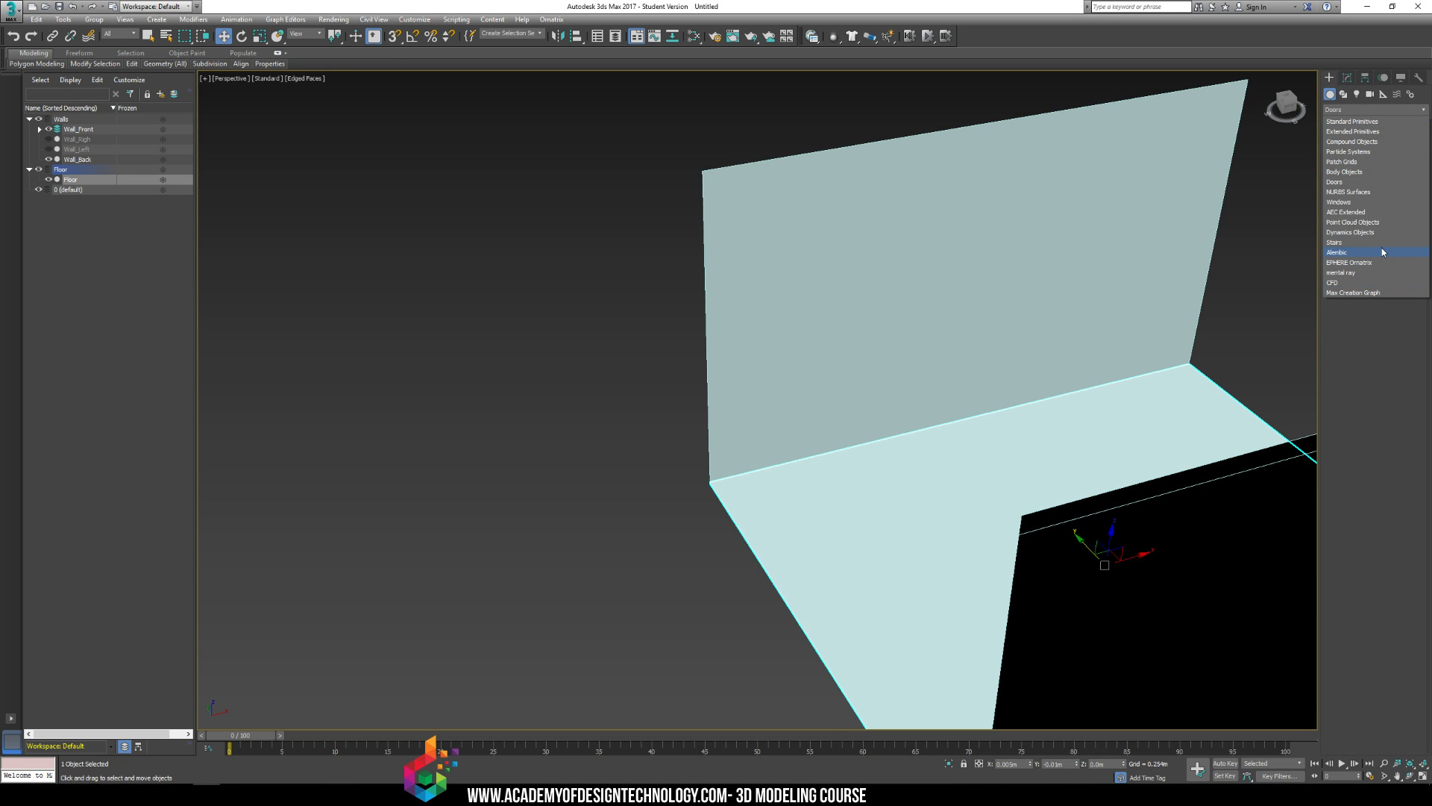
left_click(1339, 202)
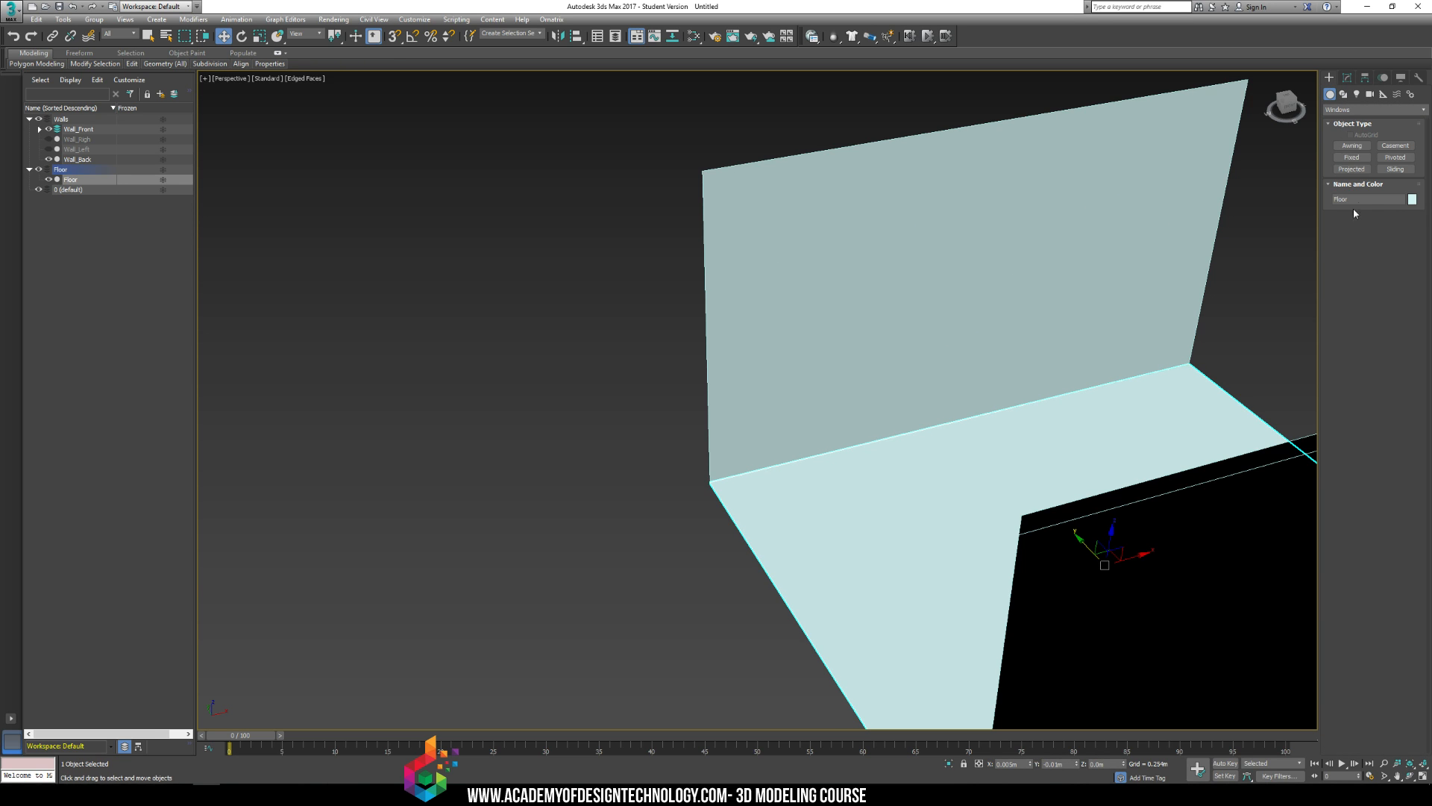
Step: Create an awning window beside the room, about 1.88 m wide, 0.25 m deep and 2.07 m high
left_click(1351, 145)
left_click_drag(664, 470, 412, 535)
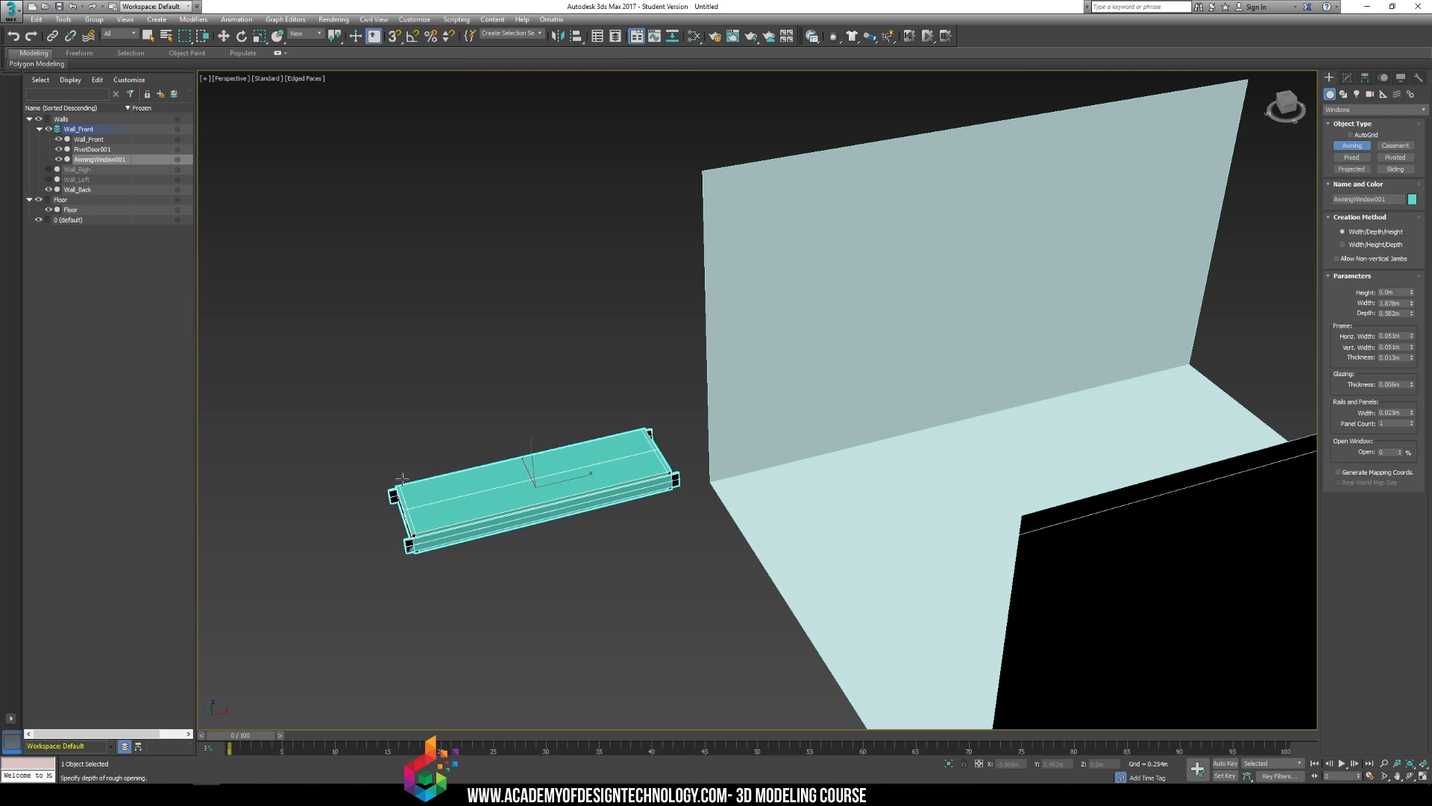
left_click(407, 511)
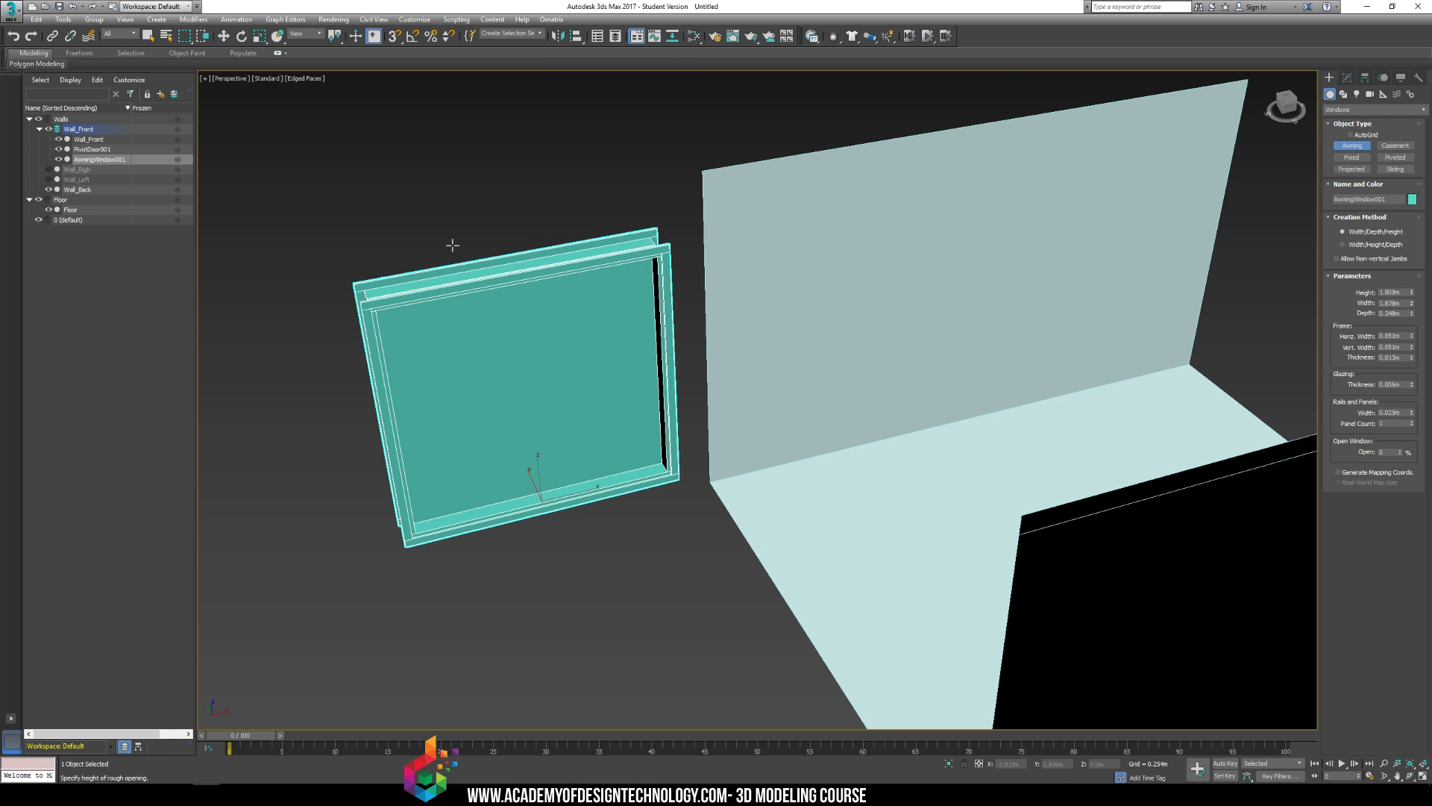
left_click(445, 214)
middle_click_drag(446, 214, 697, 260, "alt")
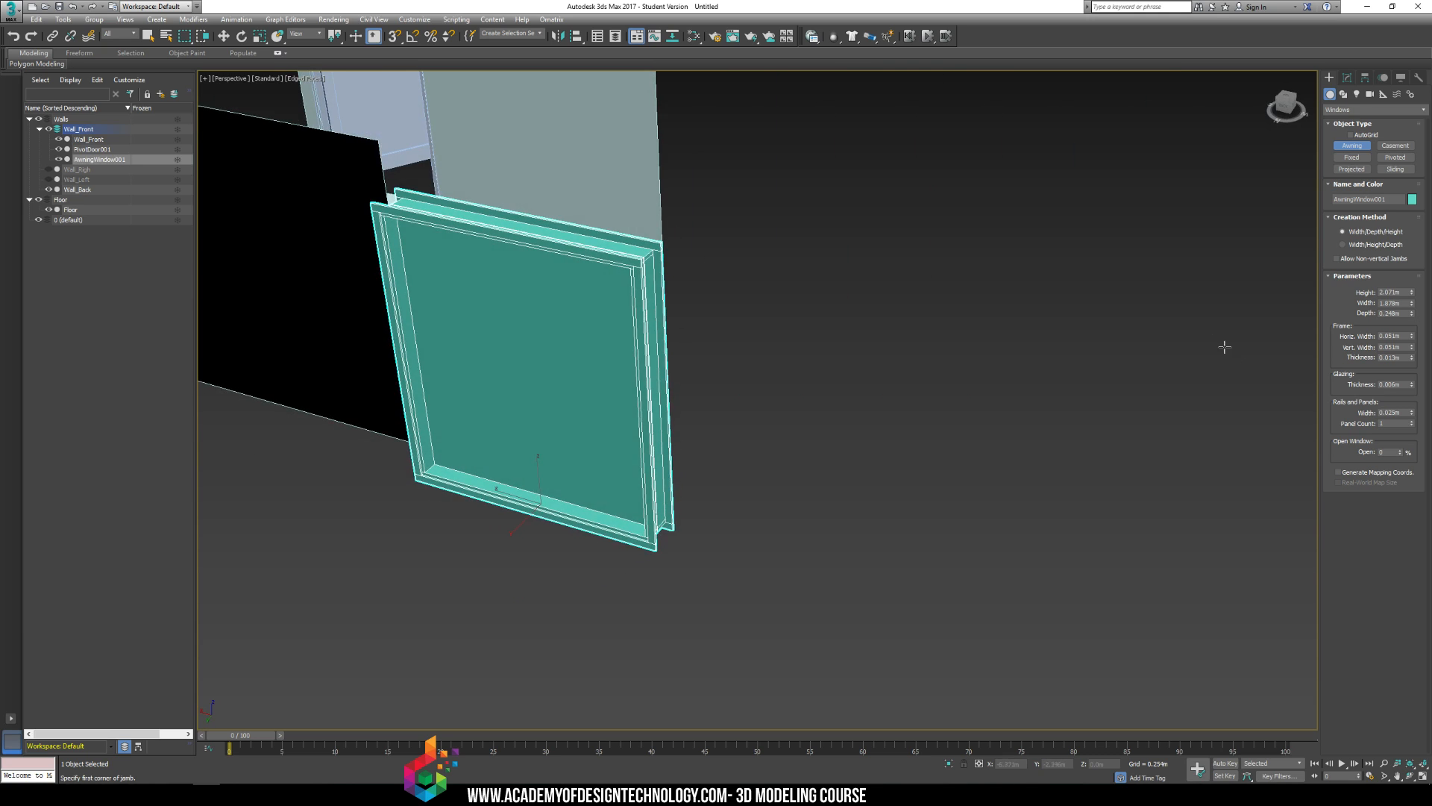
middle_click_drag(1224, 347, 887, 332, "alt")
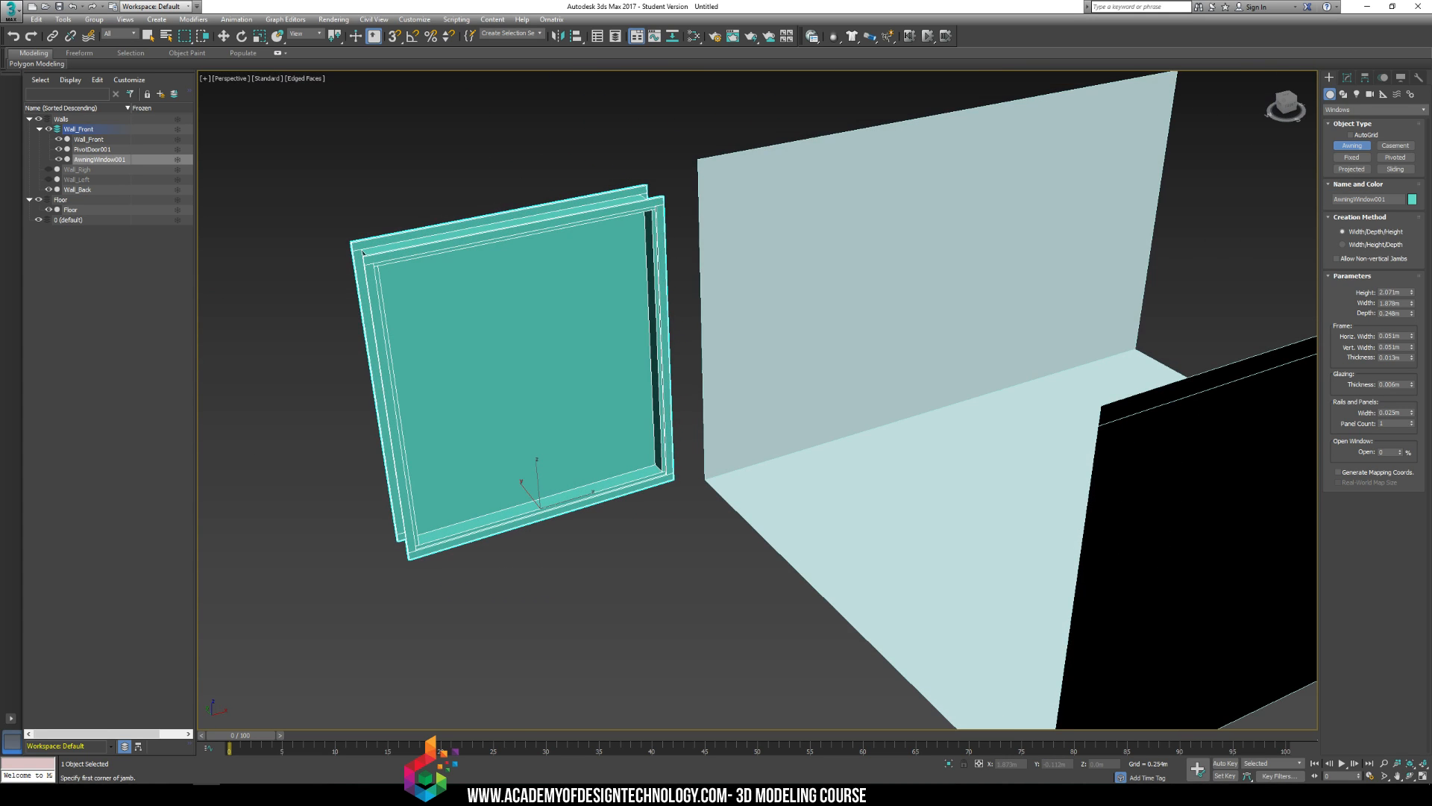
Step: Set the awning window's panel count to 2 and try out its opening percentage
left_click(1411, 422)
left_click(1412, 422)
left_click(1413, 425)
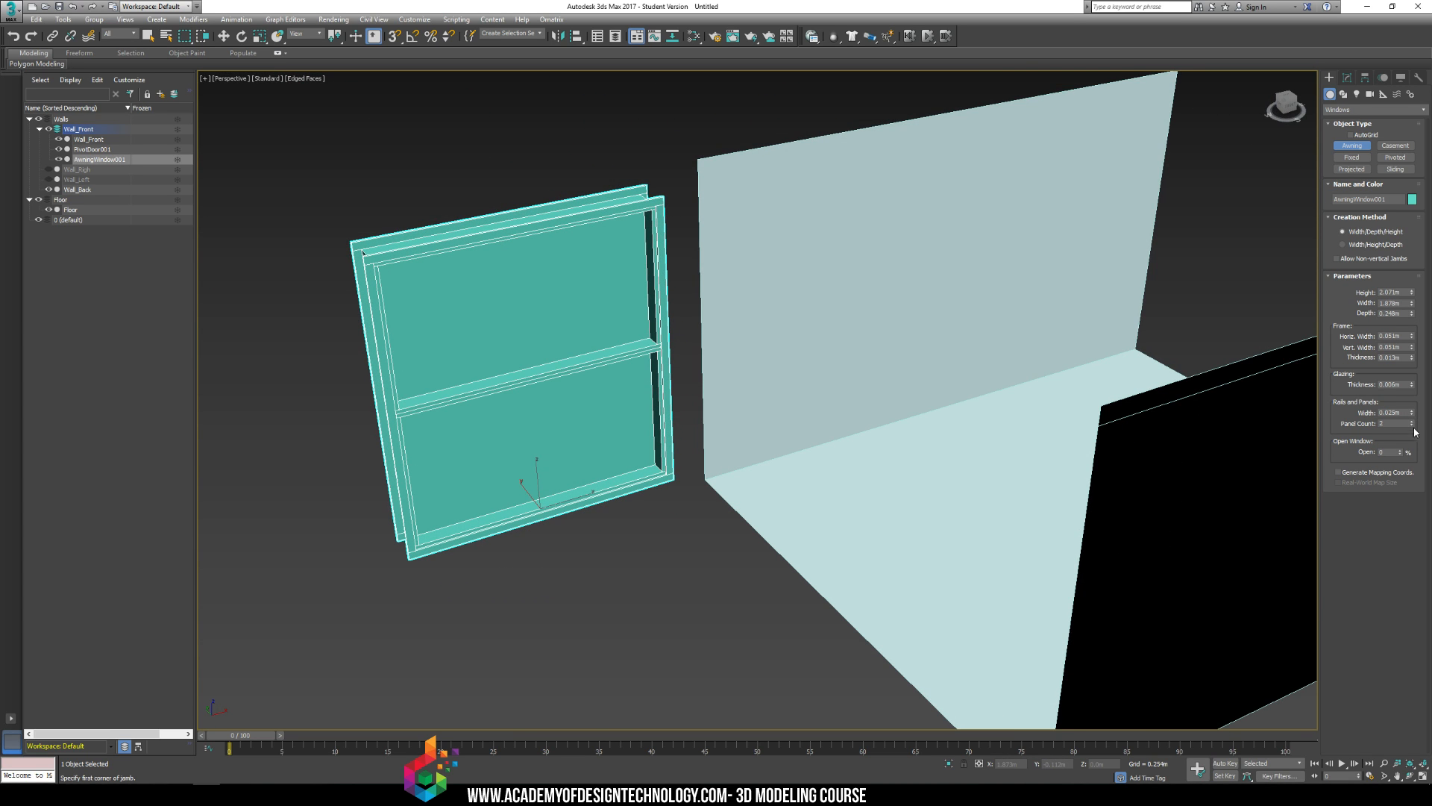
left_click_drag(1401, 450, 1354, 358)
Step: Create a fixed window about 1.67 m wide, 0.13 m deep and 2.02 m high, and widen its rails to about 0.09 m
left_click(1364, 157)
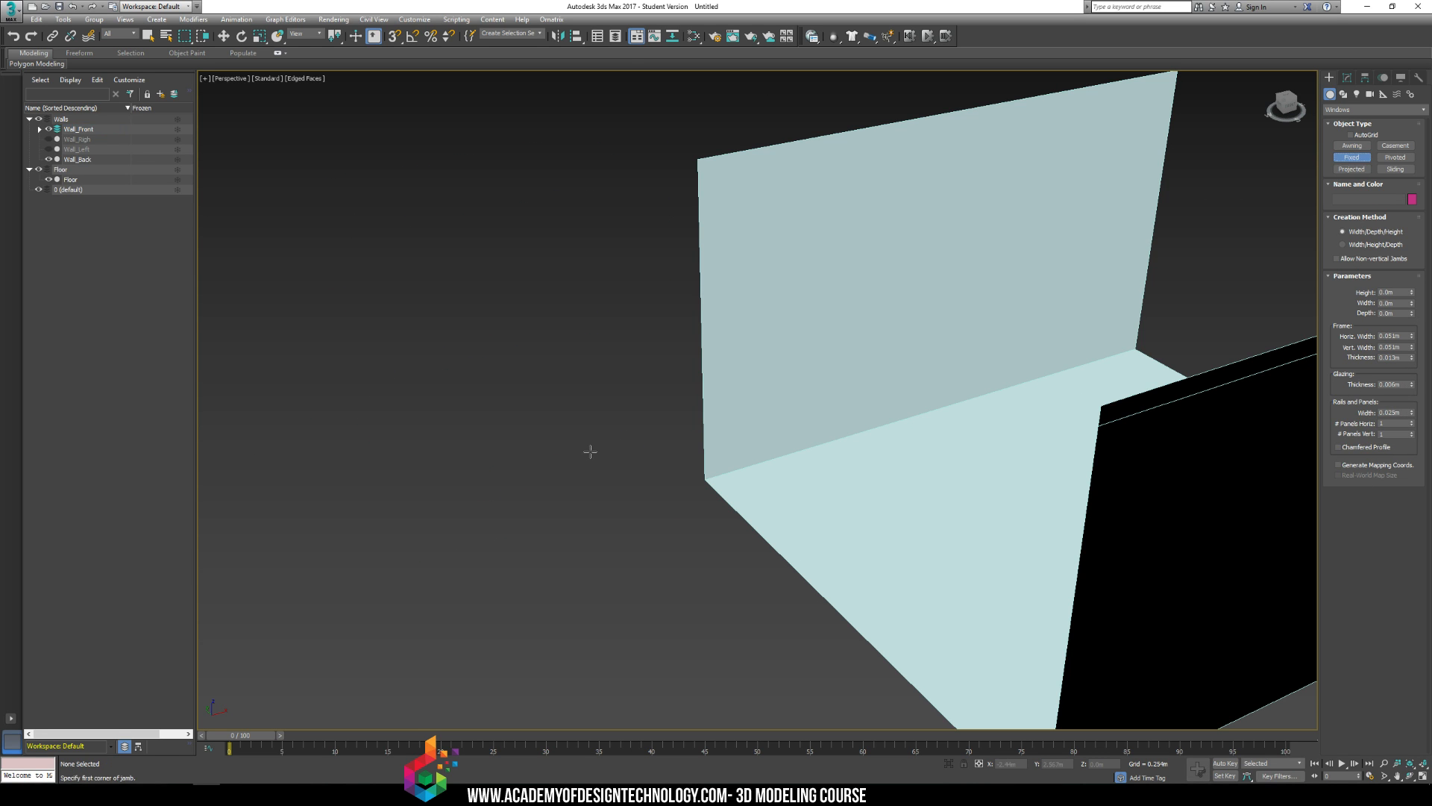
left_click_drag(645, 498, 393, 550)
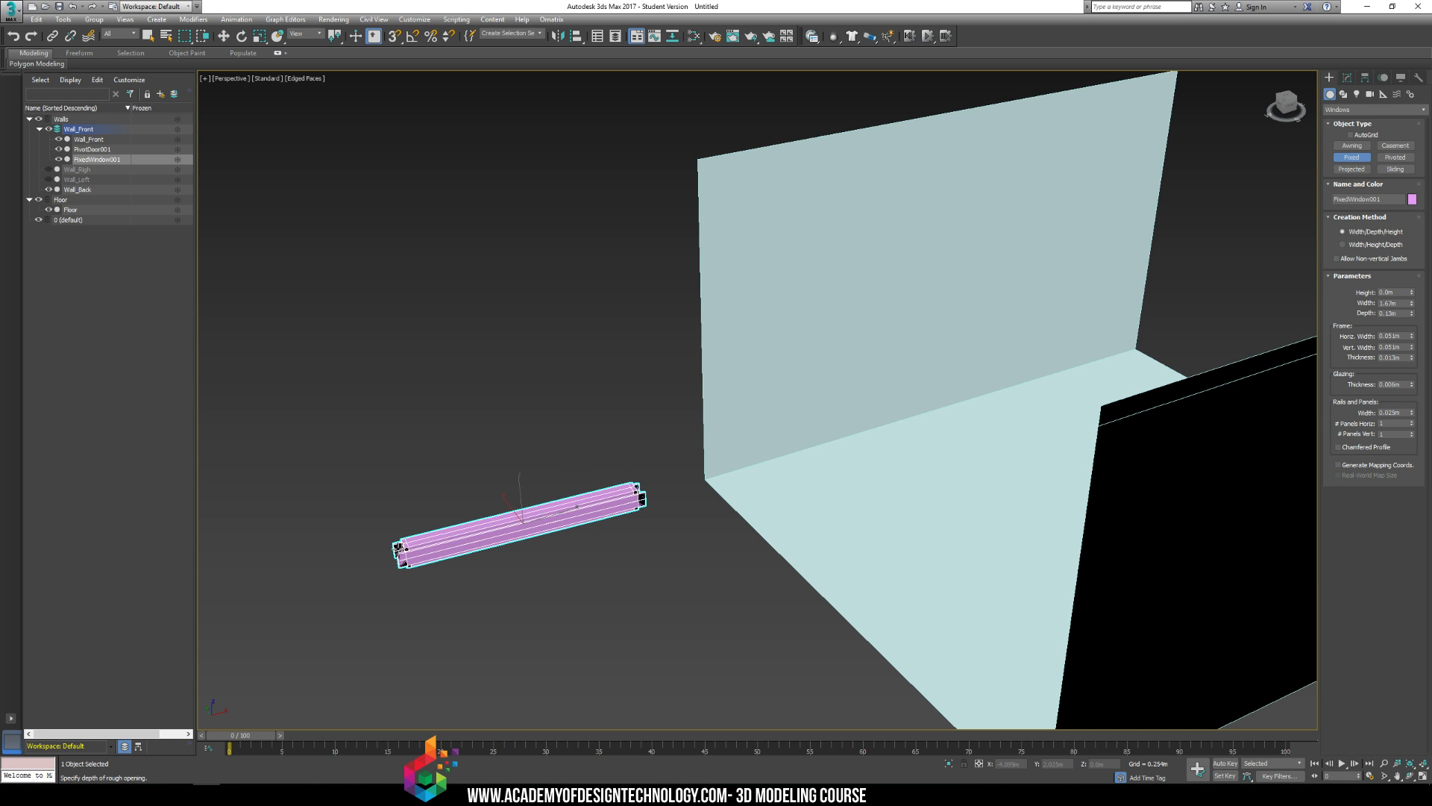
left_click(400, 550)
left_click(394, 233)
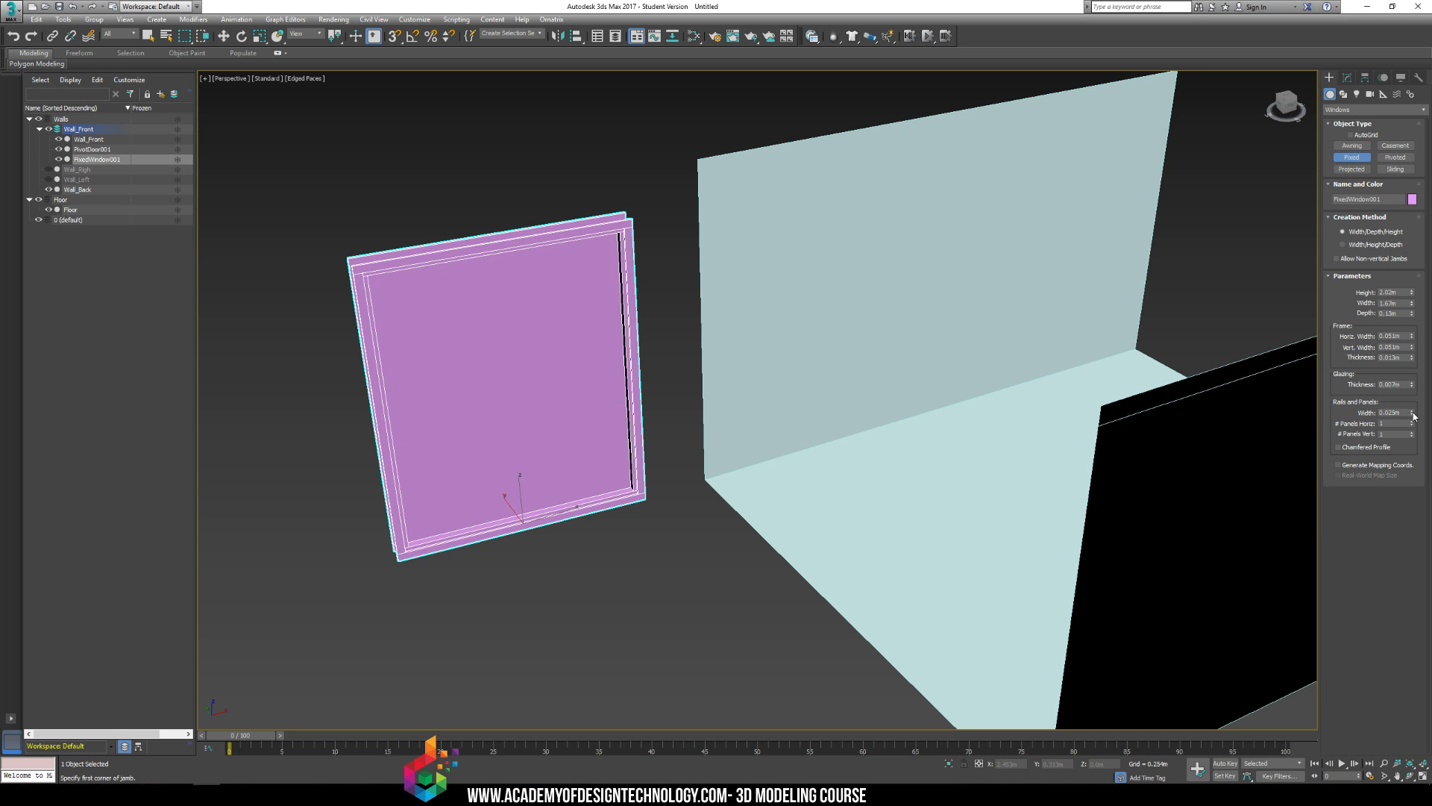
left_click_drag(1413, 416, 1370, 249)
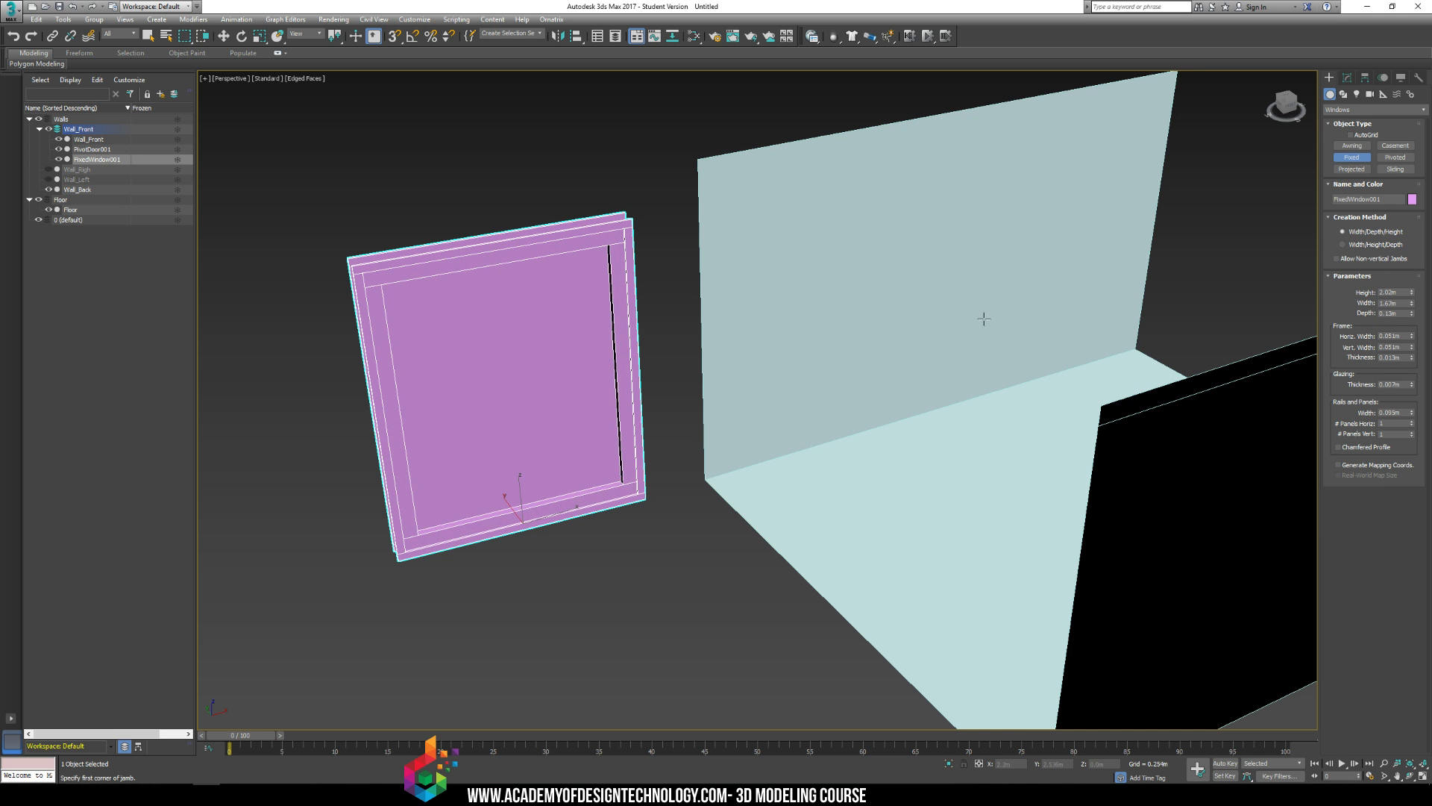
middle_click_drag(984, 319, 665, 320, "alt")
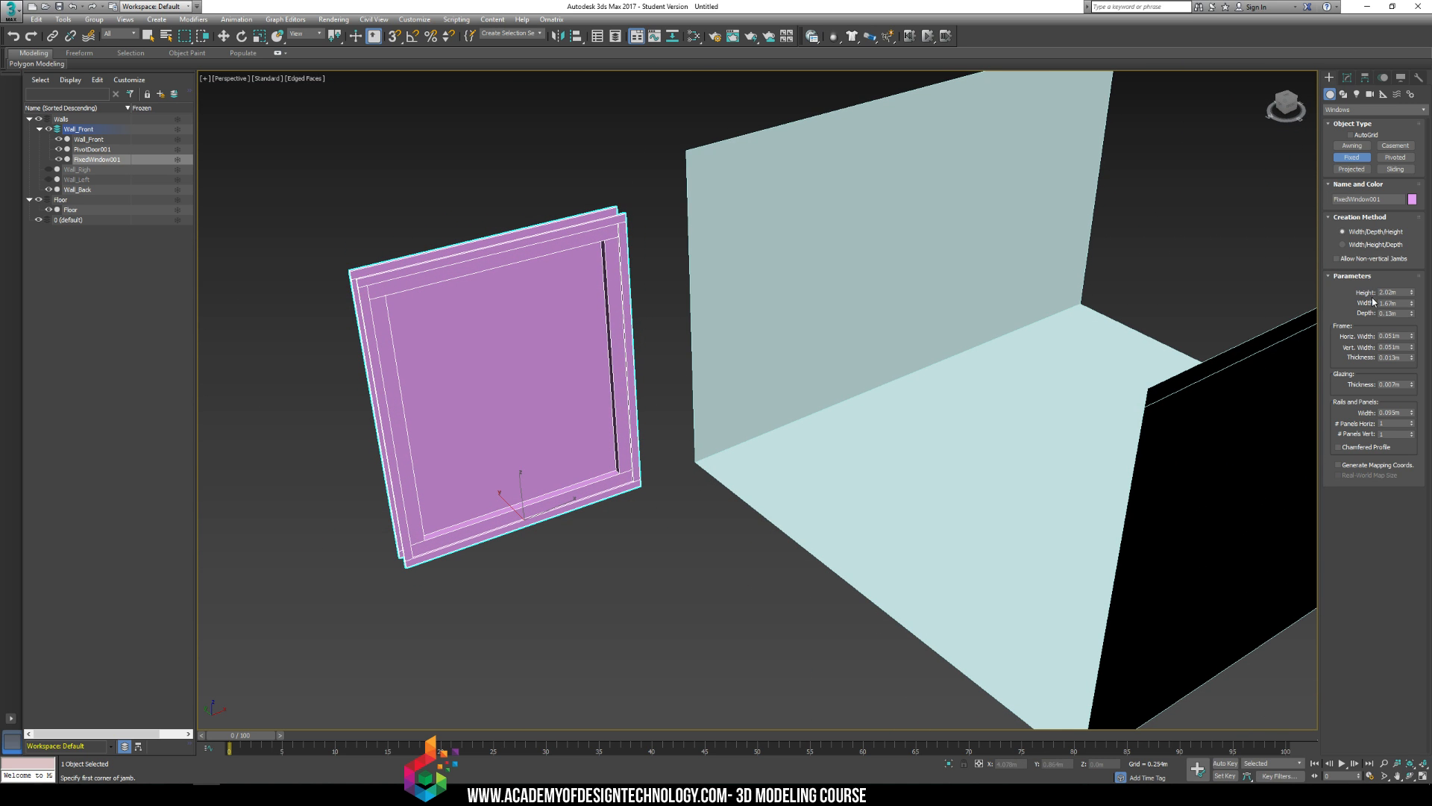
Step: Delete the fixed window standing beside the room
left_click(1398, 156)
key("w")
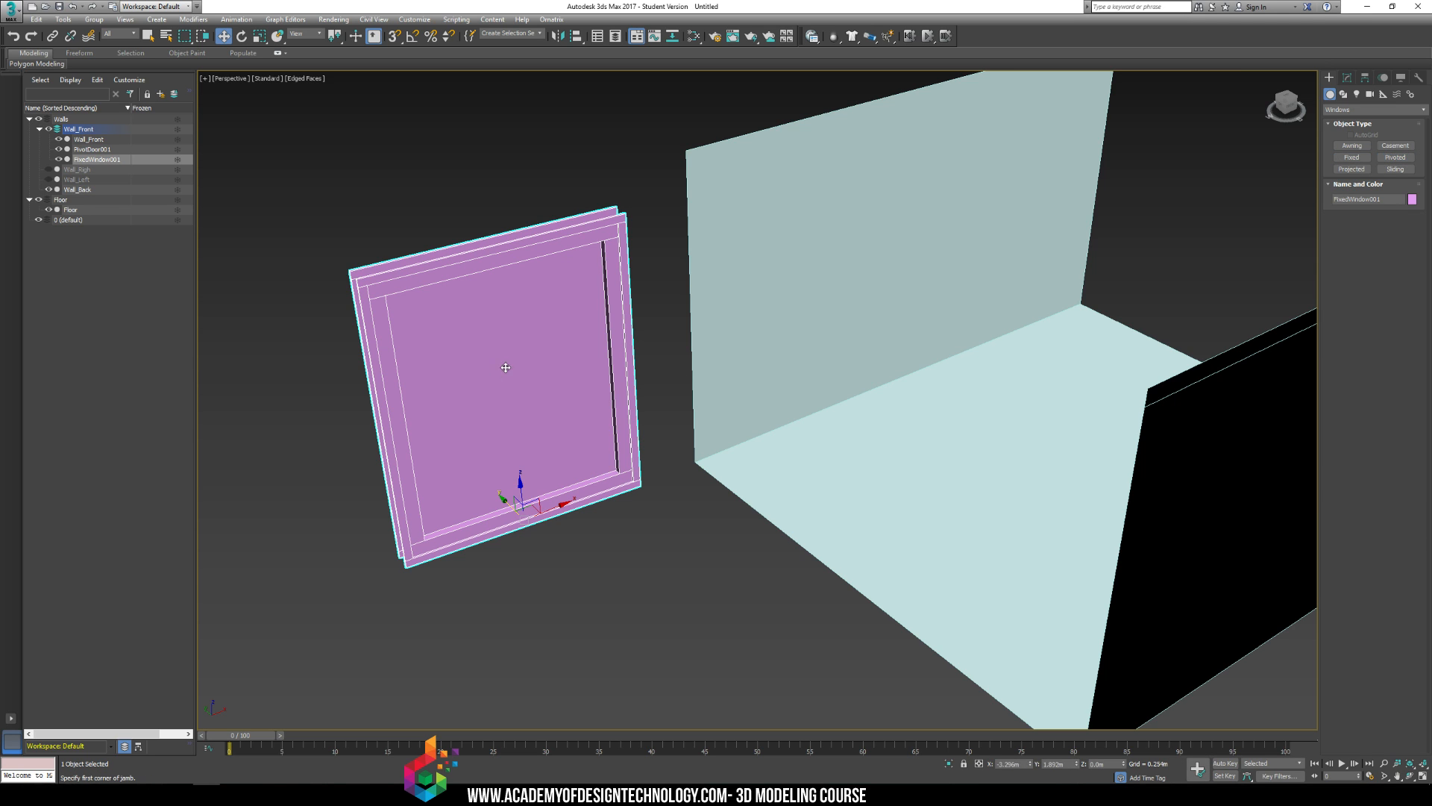
key("Delete")
Step: Create a pivoted window about 2.09 m wide, 0.34 m deep and 2.3 m high, and widen its rails to about 0.118 m
left_click(1395, 157)
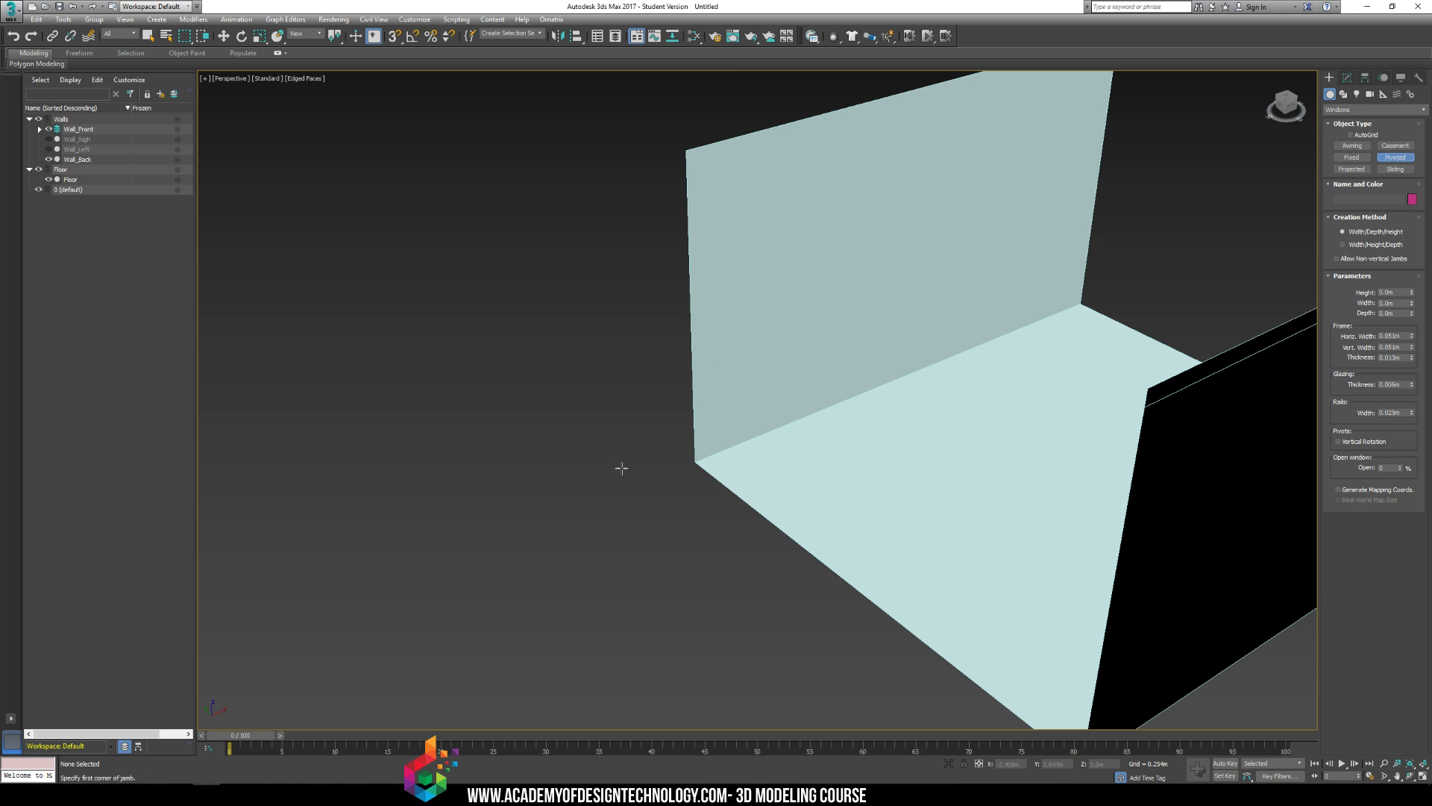
left_click_drag(653, 472, 387, 601)
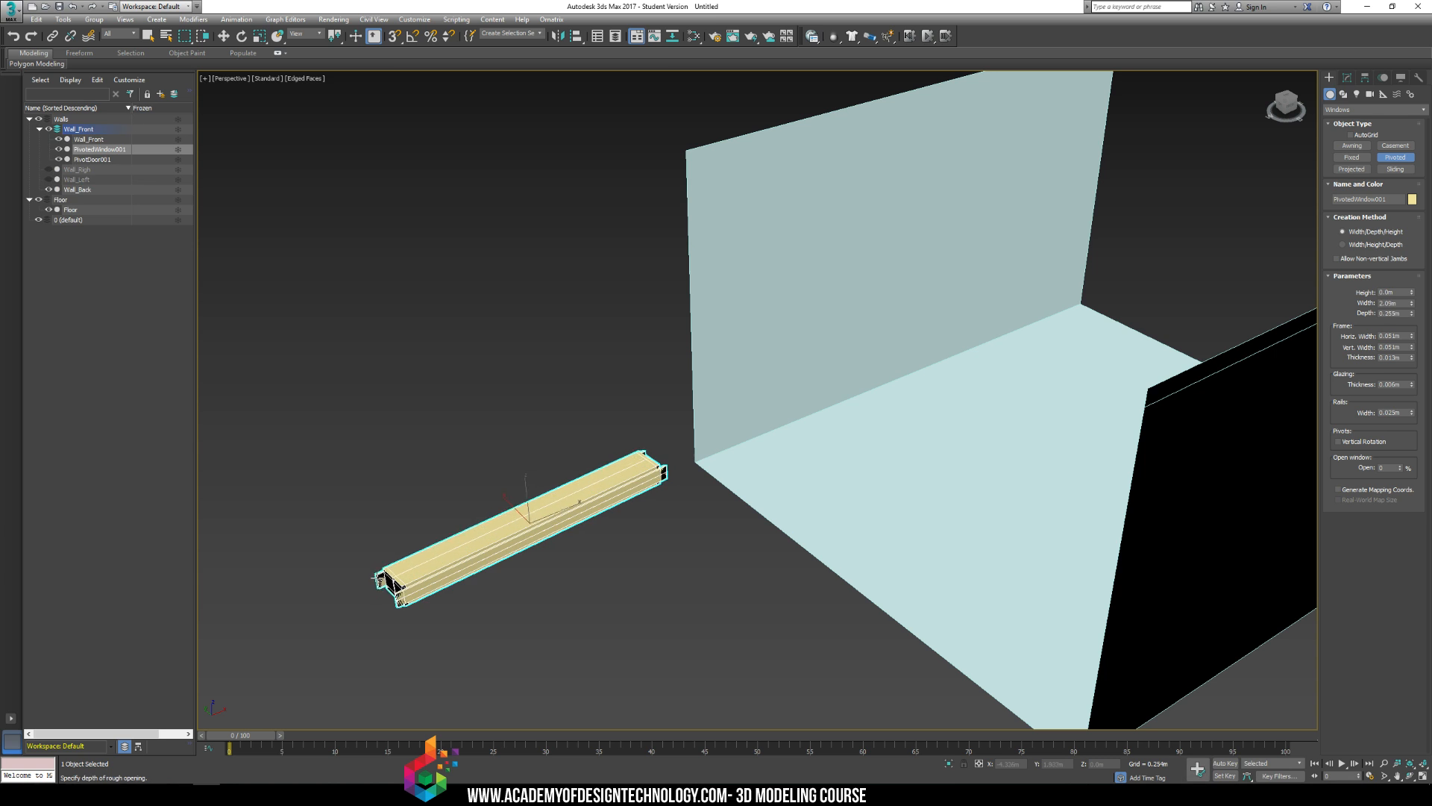
left_click(371, 572)
left_click(582, 267)
middle_click_drag(582, 267, 622, 267, "alt")
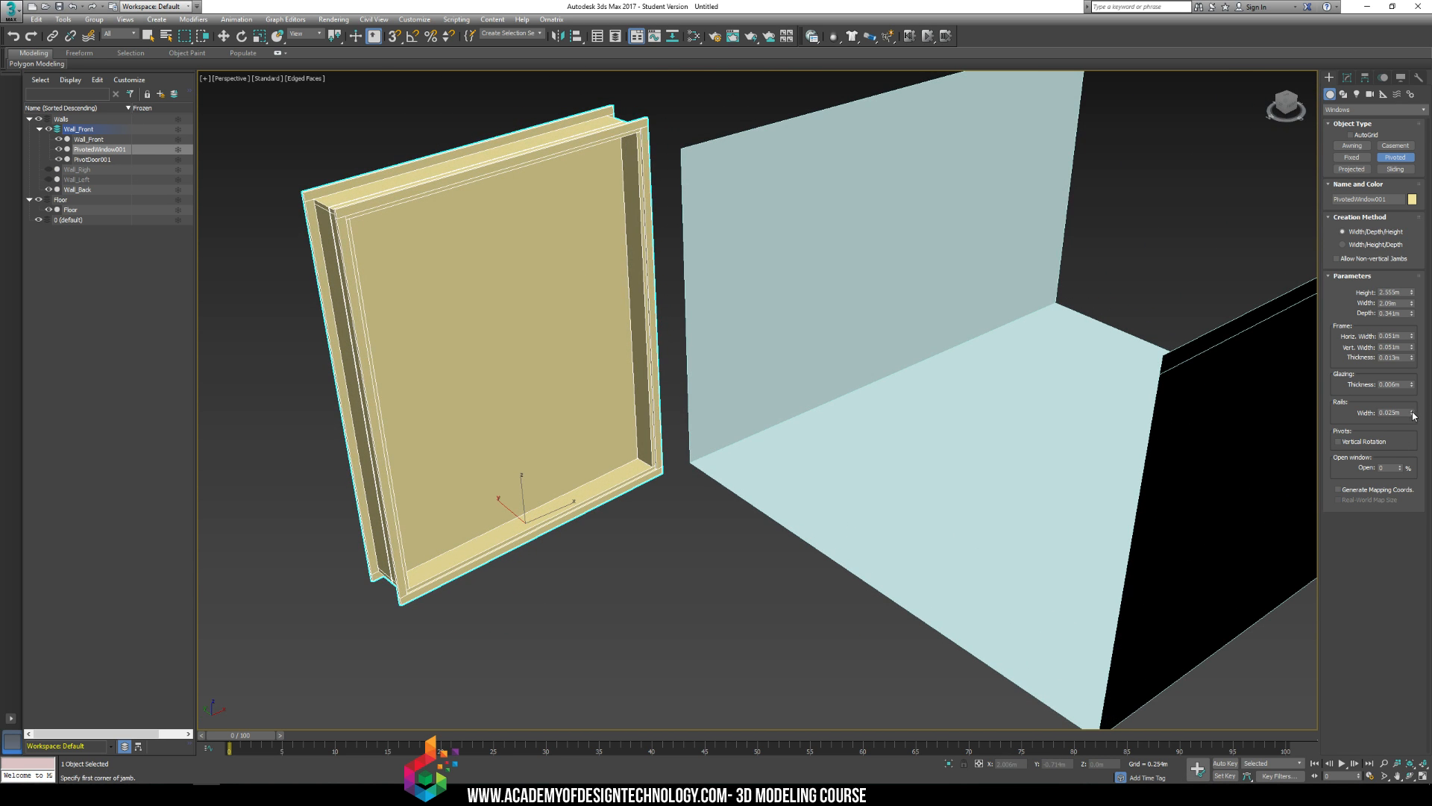
left_click_drag(1414, 416, 1307, 361)
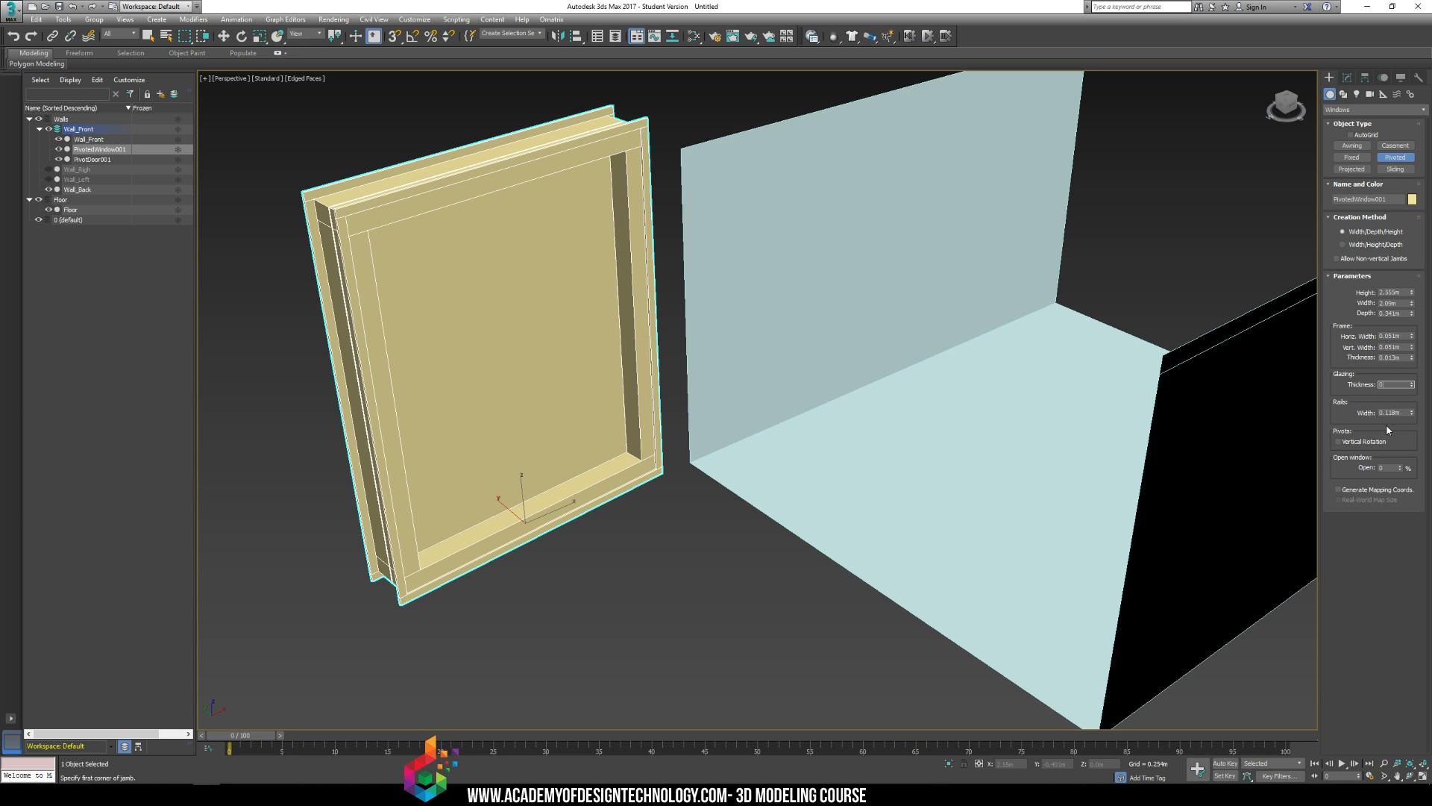
Step: Set the pivoted window's glazing thickness to 0 m
type("0")
key("Tab")
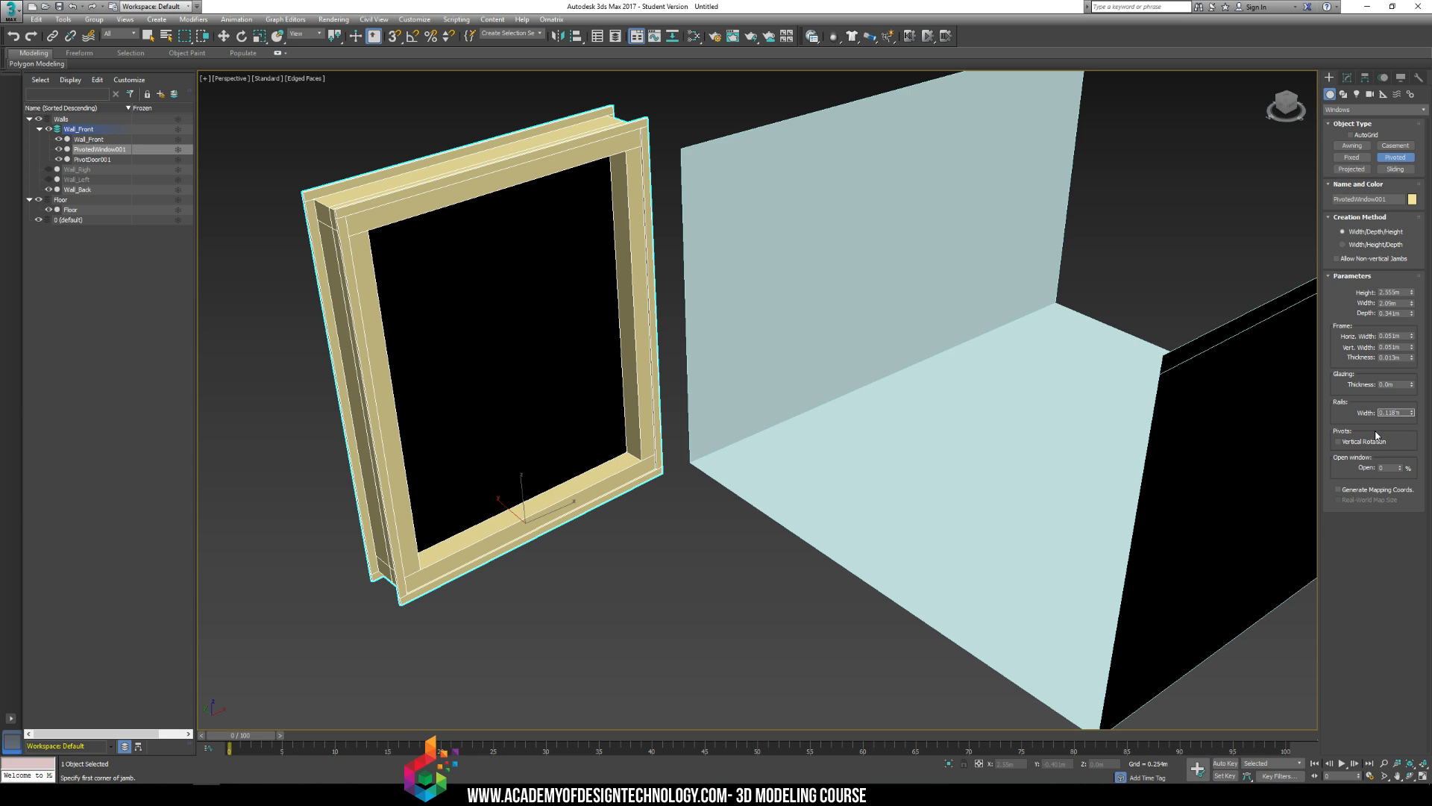
left_click(1414, 385)
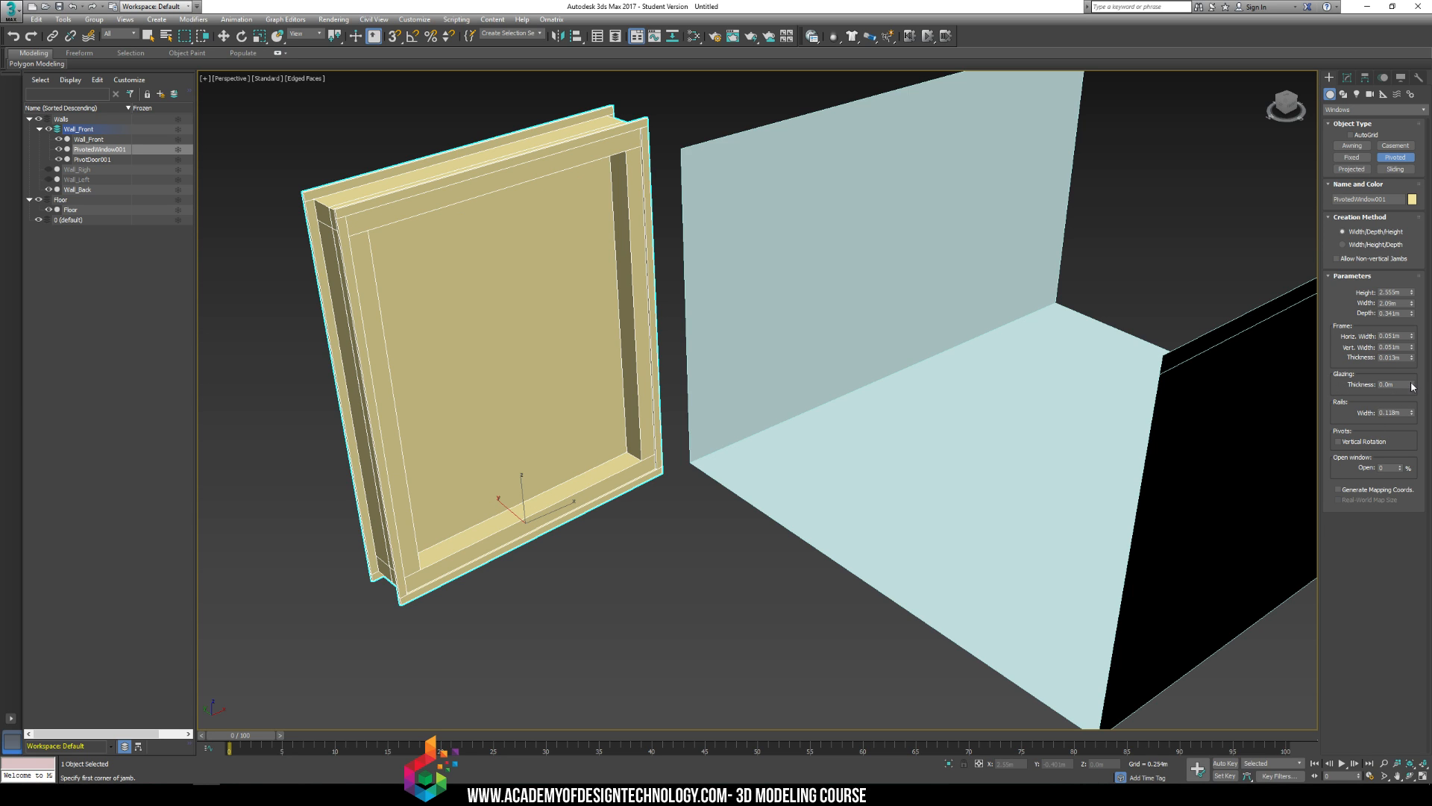
left_click(1354, 441)
middle_click_drag(602, 316, 642, 334)
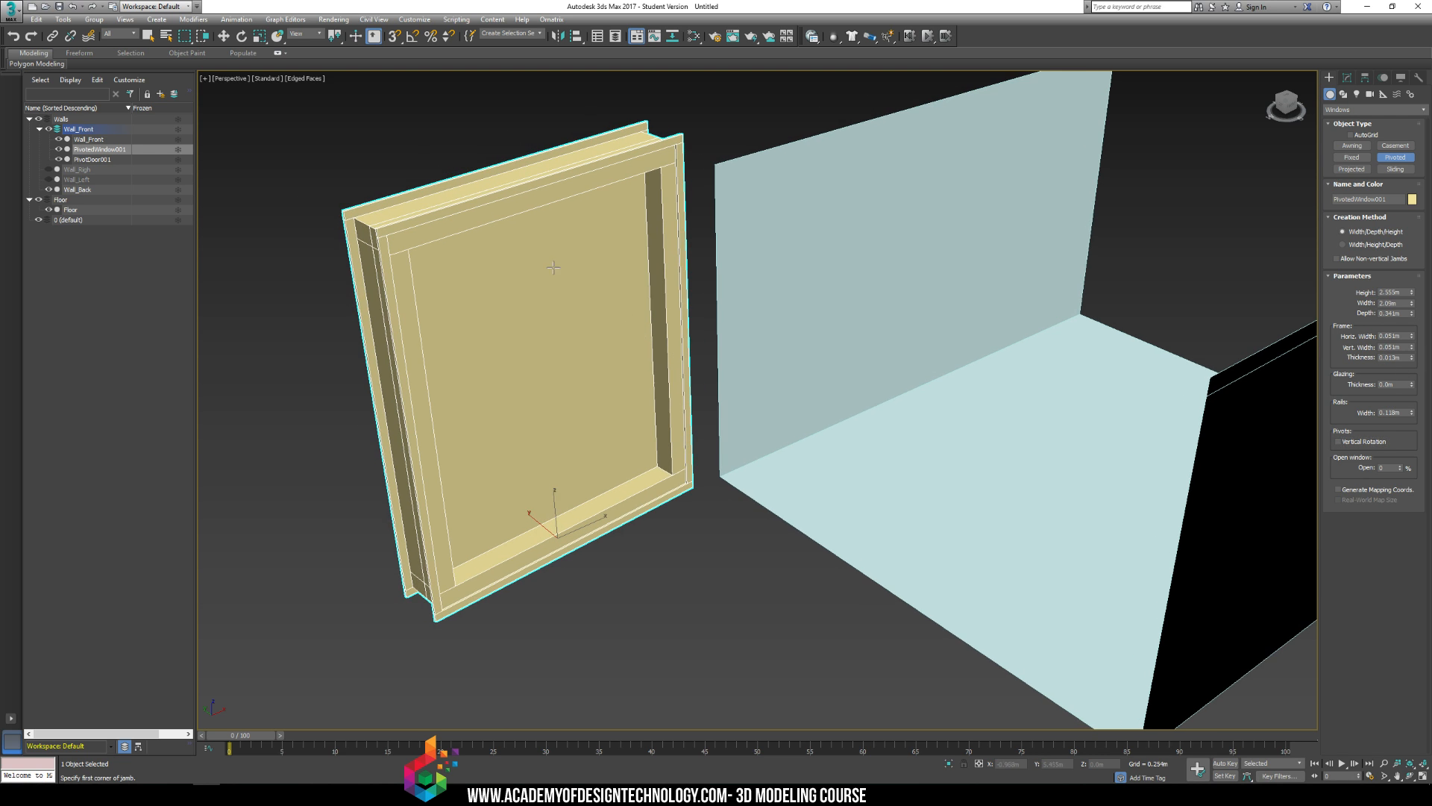
Step: Convert the pivoted window to an editable poly
right_click(567, 356)
right_click(566, 356)
mouse_move(631, 478)
left_click(712, 487)
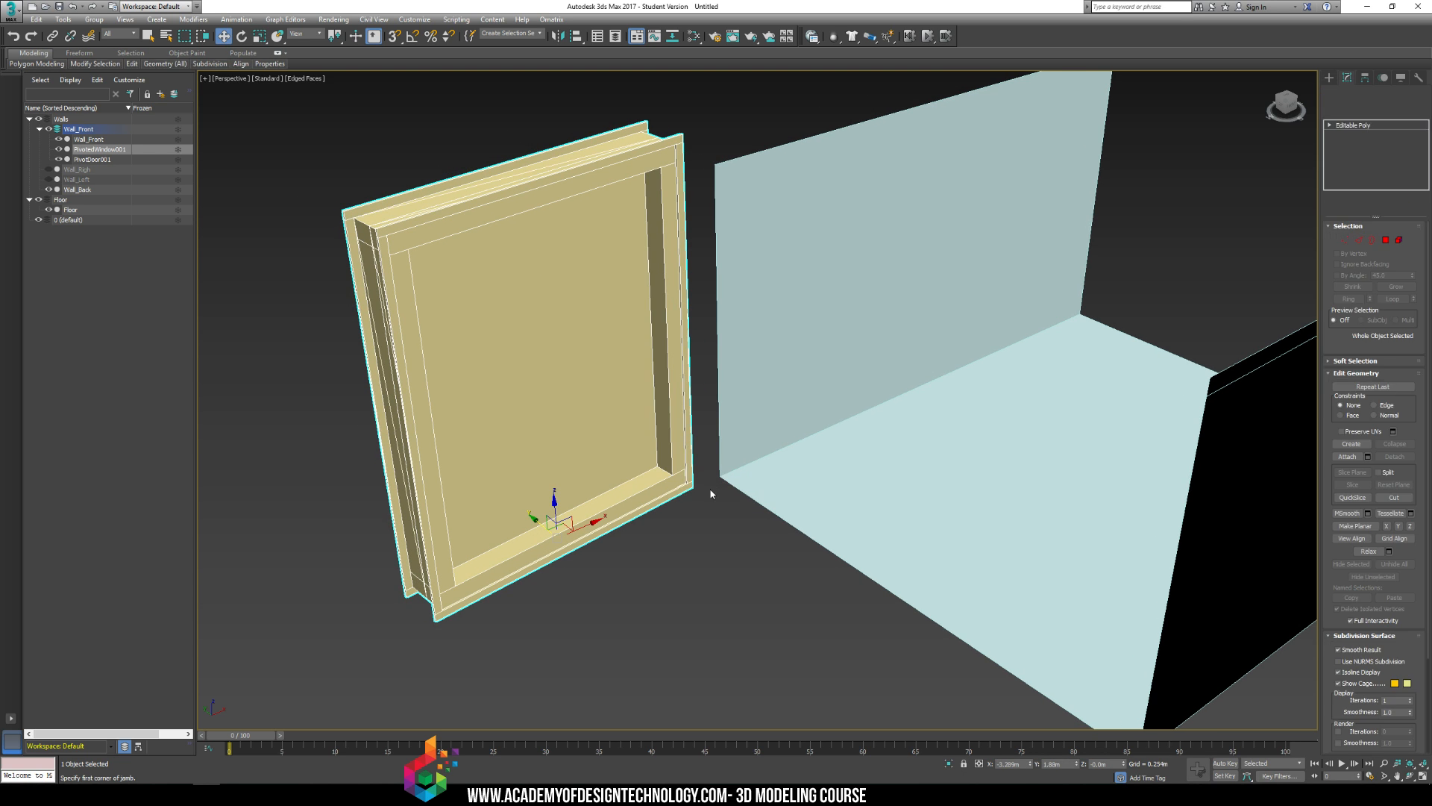
left_click(715, 494)
left_click(557, 243)
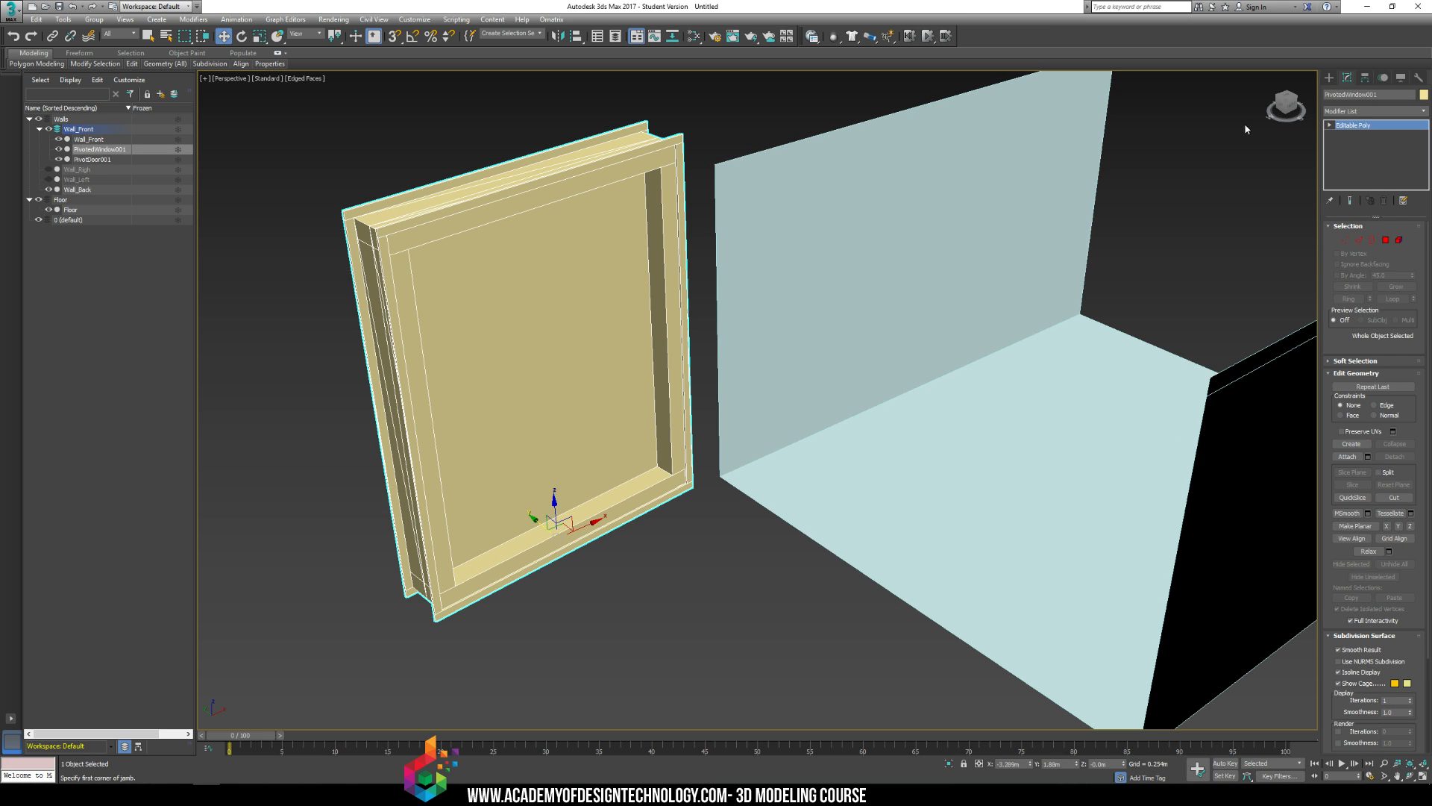
Step: Select the window's front and back glass polygons at polygon level
left_click(1386, 240)
left_click(483, 303)
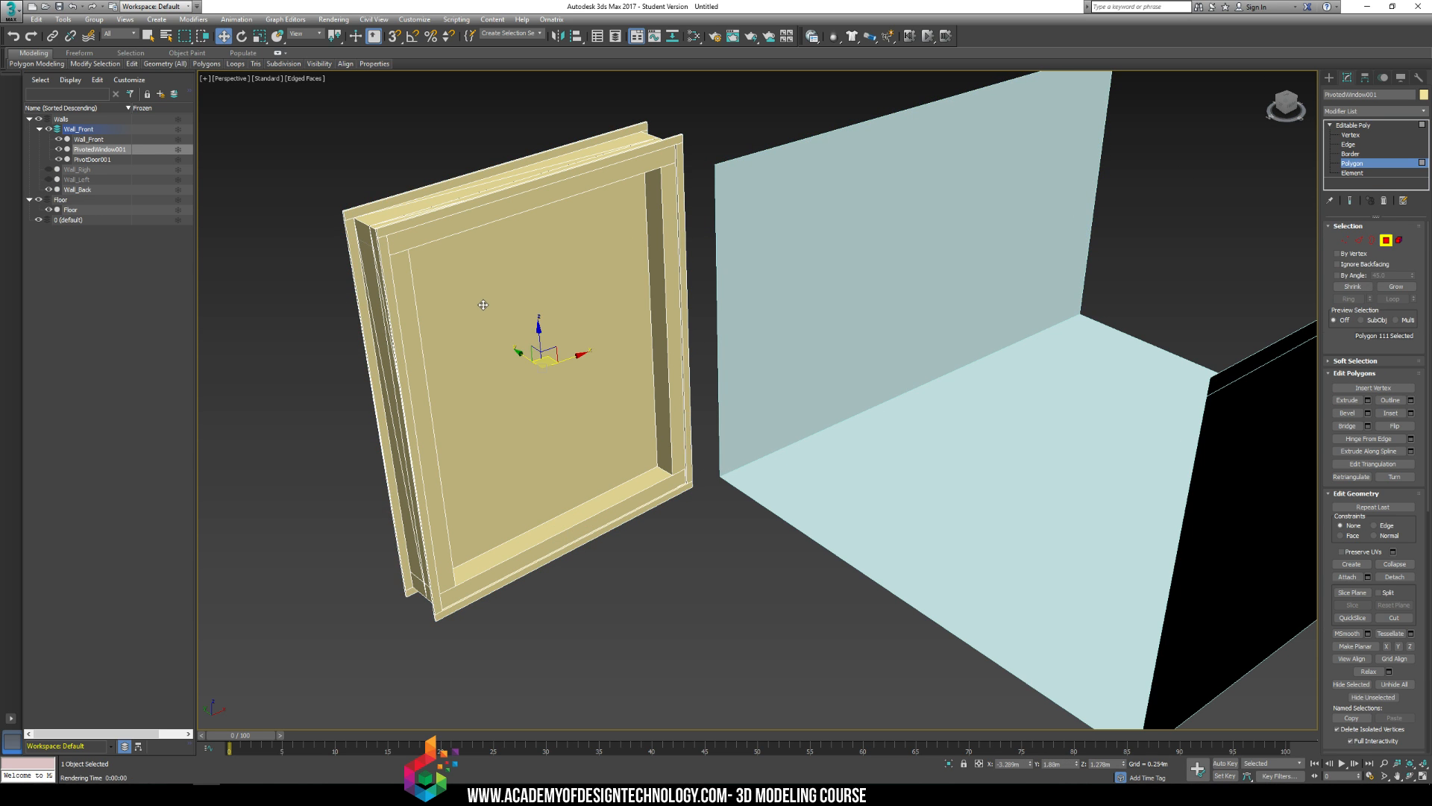
middle_click_drag(516, 311, 626, 314, "alt")
middle_click_drag(502, 385, 589, 291, "alt")
left_click(530, 312, "ctrl")
key("Delete")
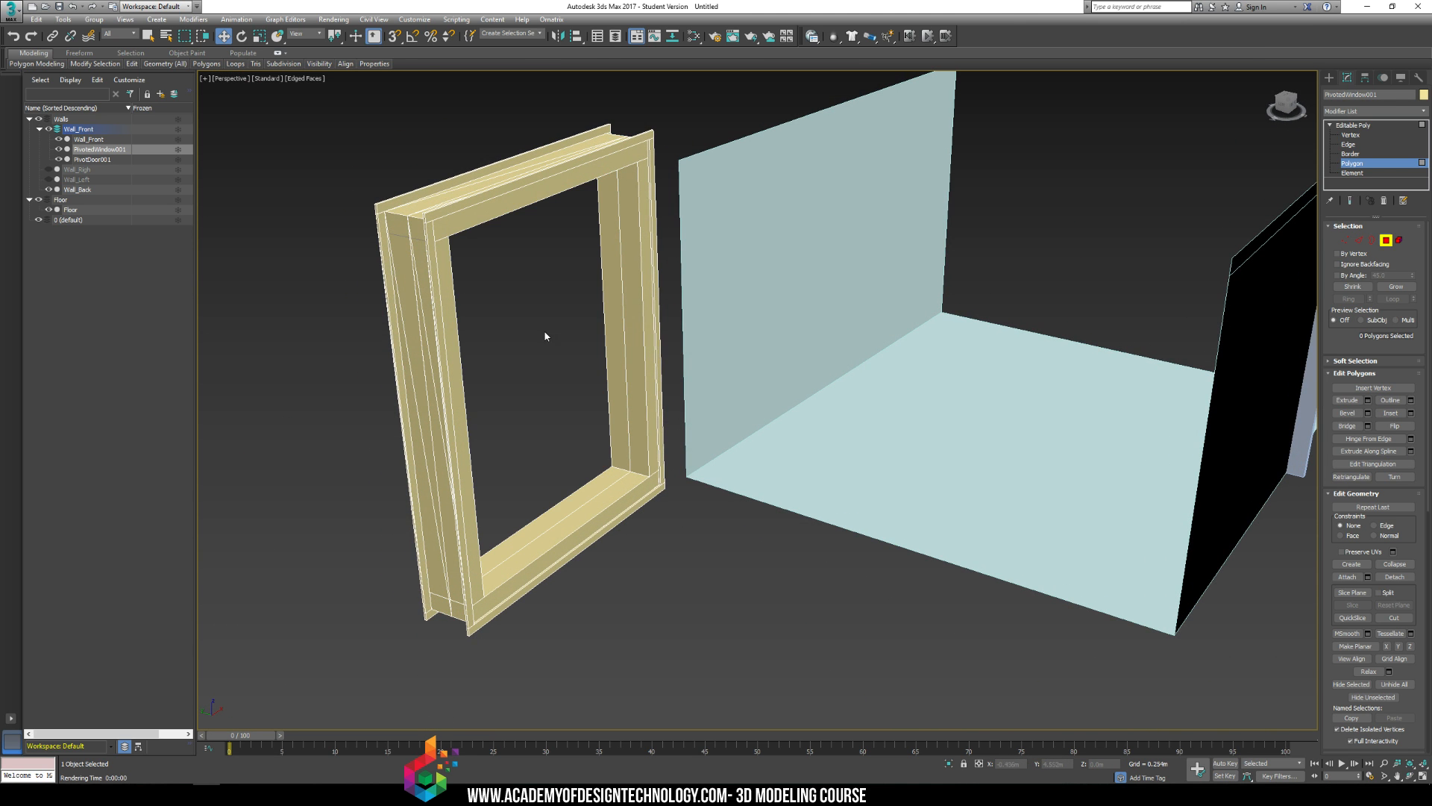
mouse_move(660, 366)
middle_mouse_down("alt")
mouse_move(675, 370)
mouse_move(666, 392)
mouse_move(589, 337)
mouse_move(626, 375)
mouse_move(655, 376)
middle_mouse_up("alt")
key("ctrl+z")
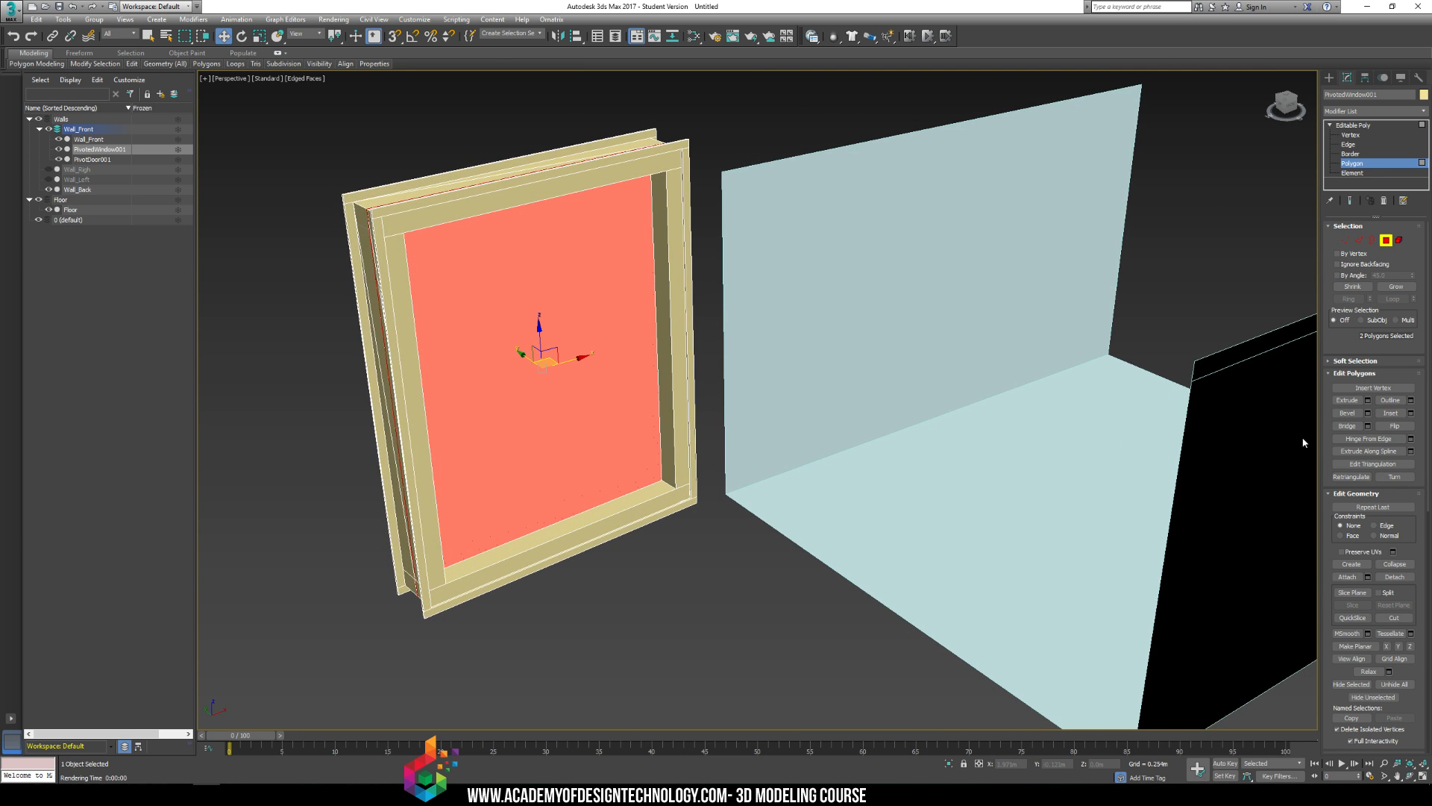
Step: Detach the selected glass polygons as Object001 and test the separation by moving the pane out of the frame and back
left_click(1410, 578)
left_click(753, 404)
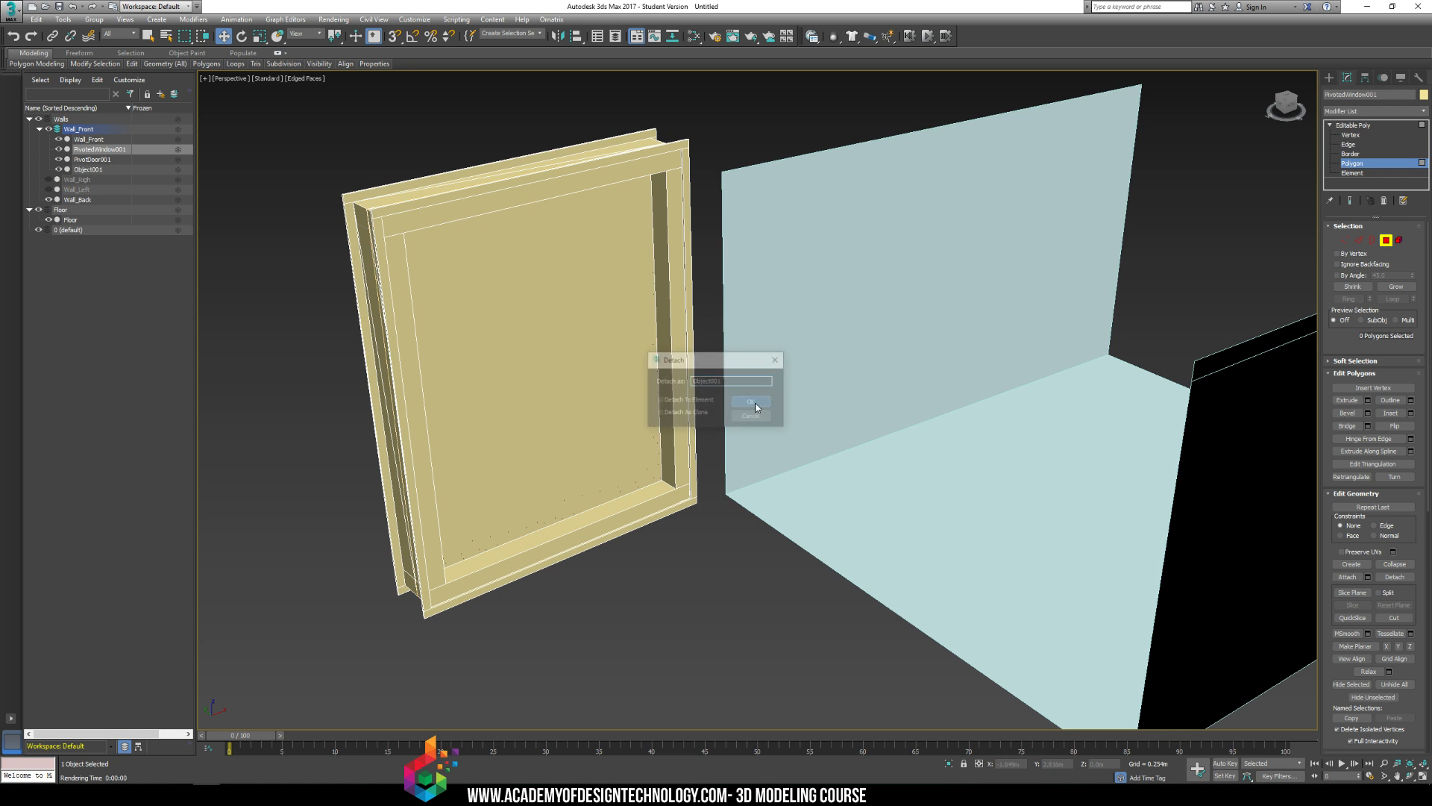
left_click(1330, 77)
left_click(579, 291)
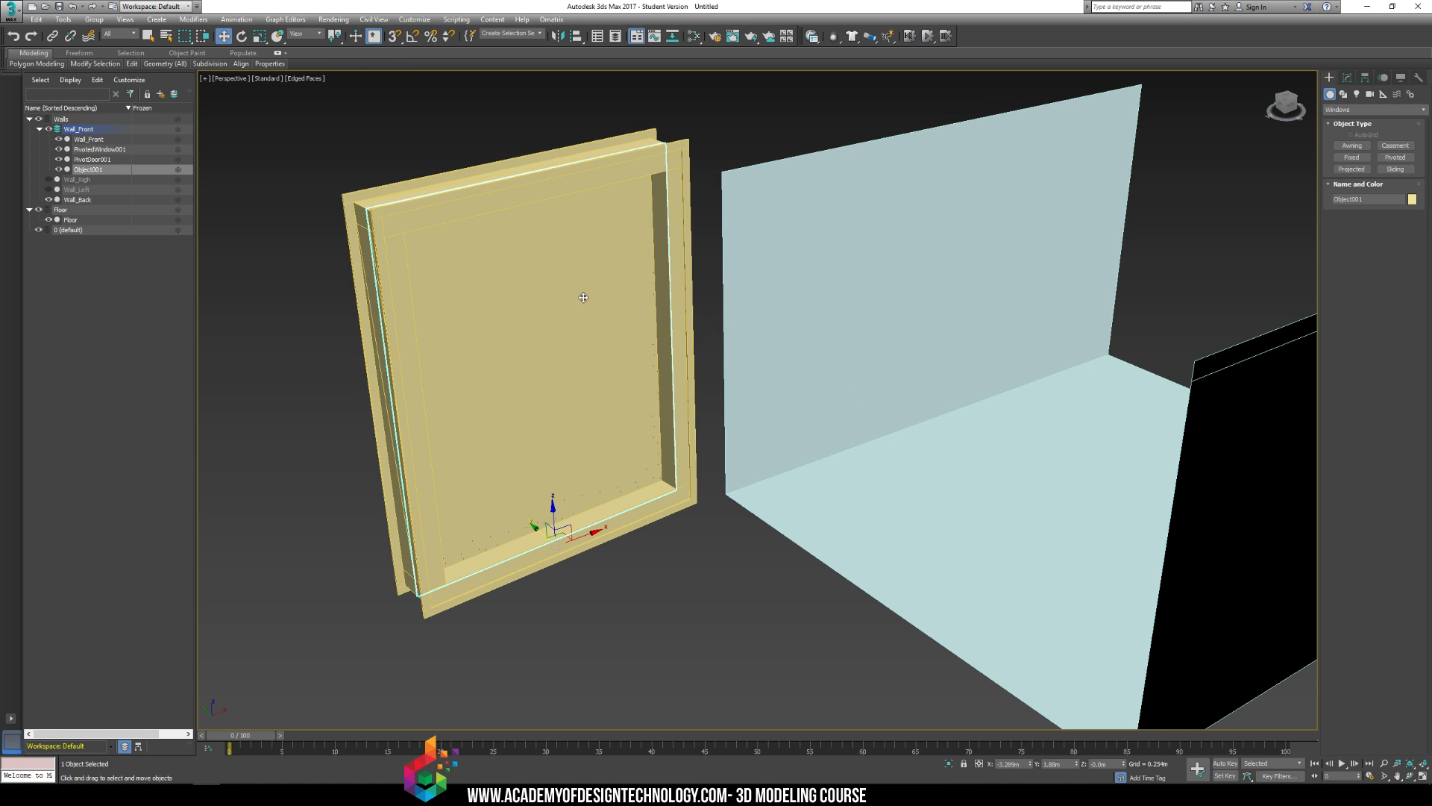
left_click_drag(579, 457, 582, 384)
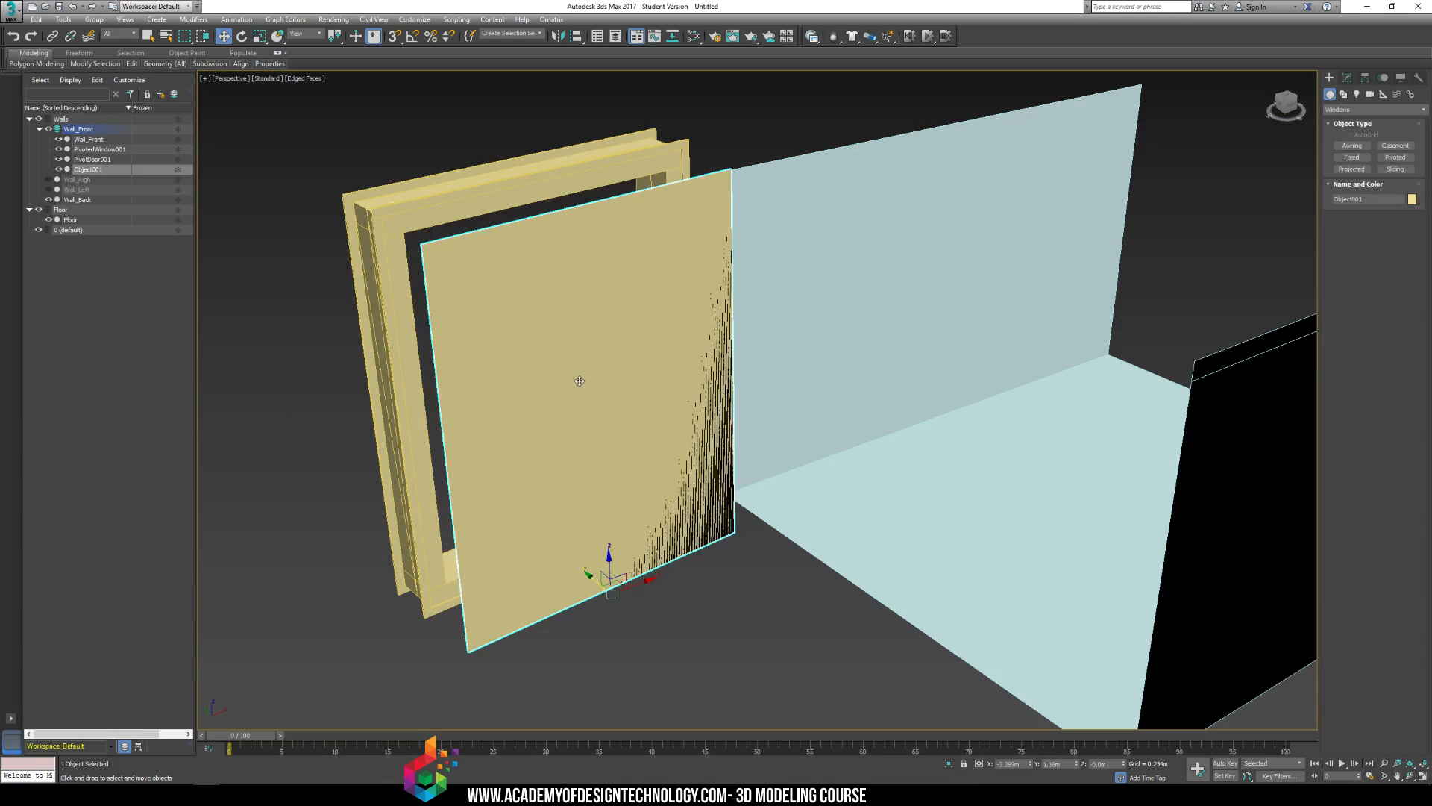
key("ctrl+z")
Step: Make the detached glass pane semi-transparent by lowering its visibility in the object properties
right_click(526, 296)
mouse_move(554, 423)
left_click(552, 381)
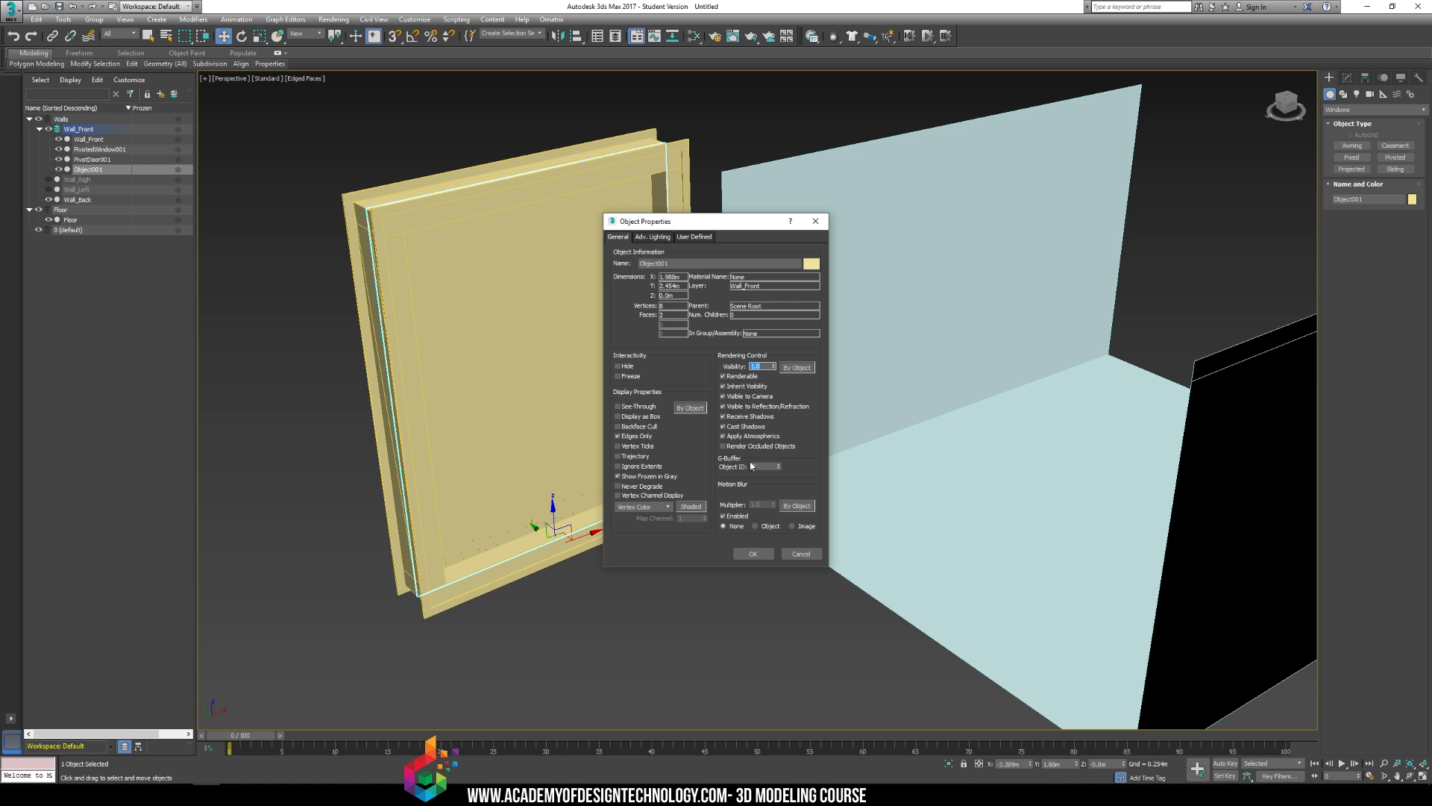
left_click(747, 558)
left_click(746, 558)
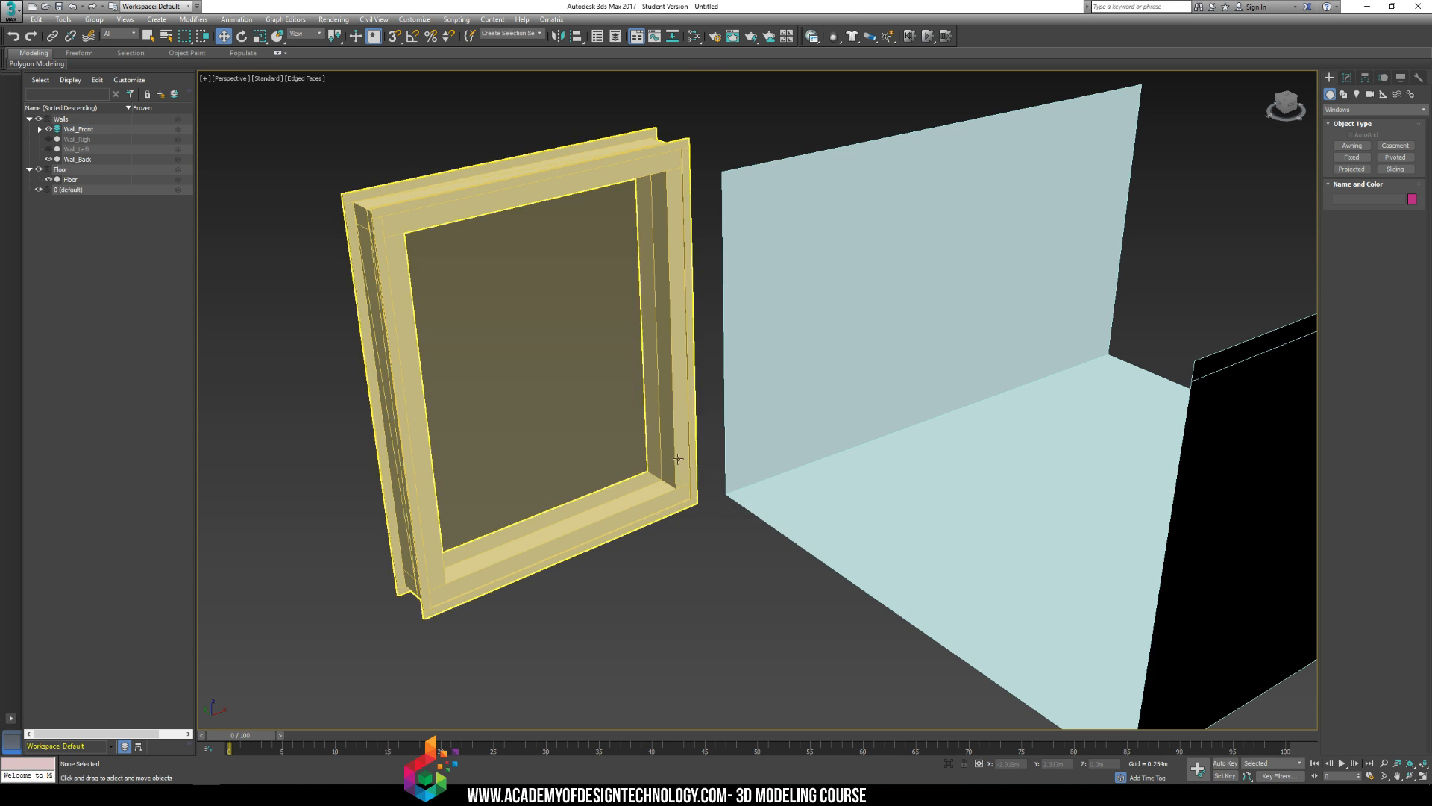
middle_click_drag(677, 458, 687, 461, "alt")
left_click(495, 396)
middle_click_drag(495, 396, 635, 349, "alt")
key("t")
key("e")
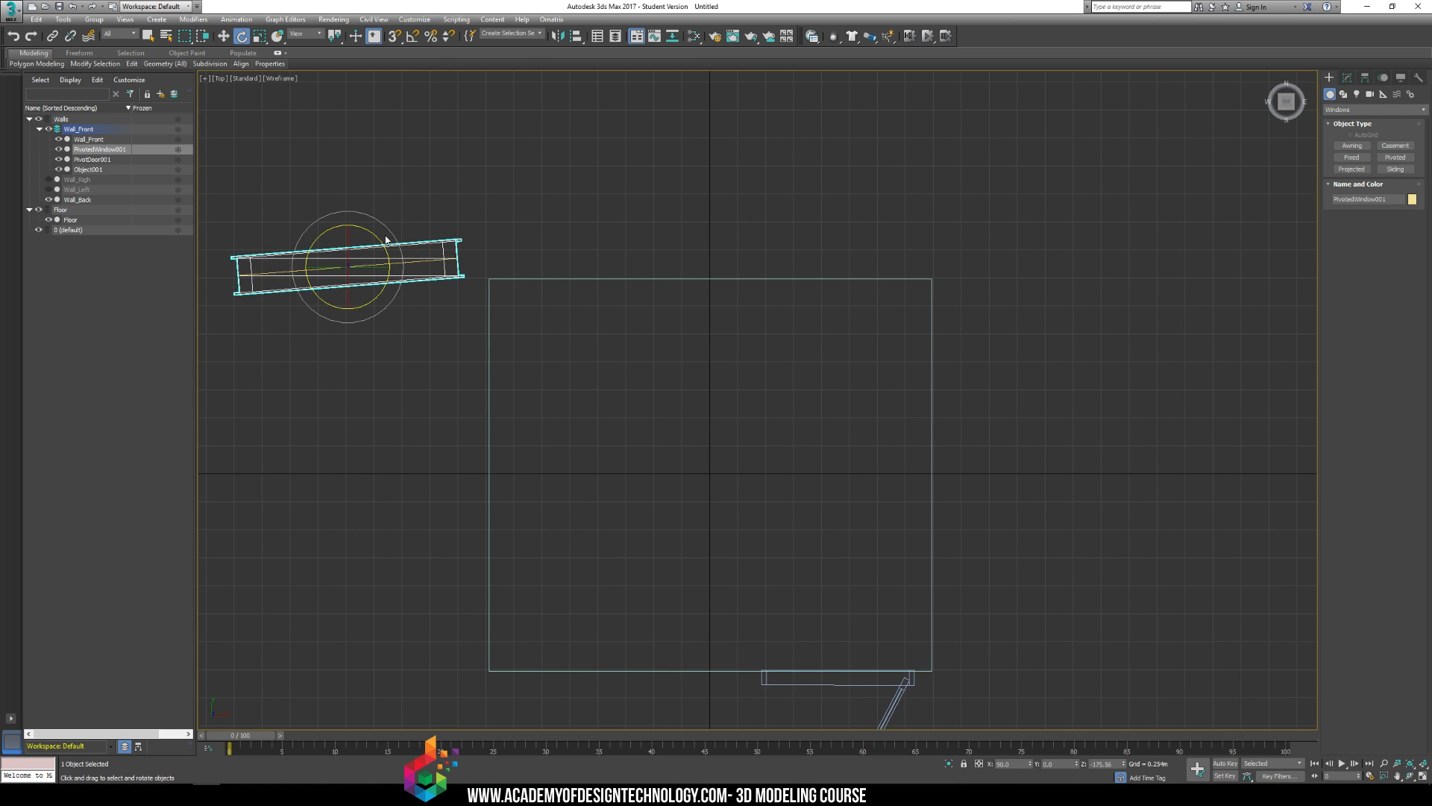
left_click_drag(386, 241, 743, 276)
key("w")
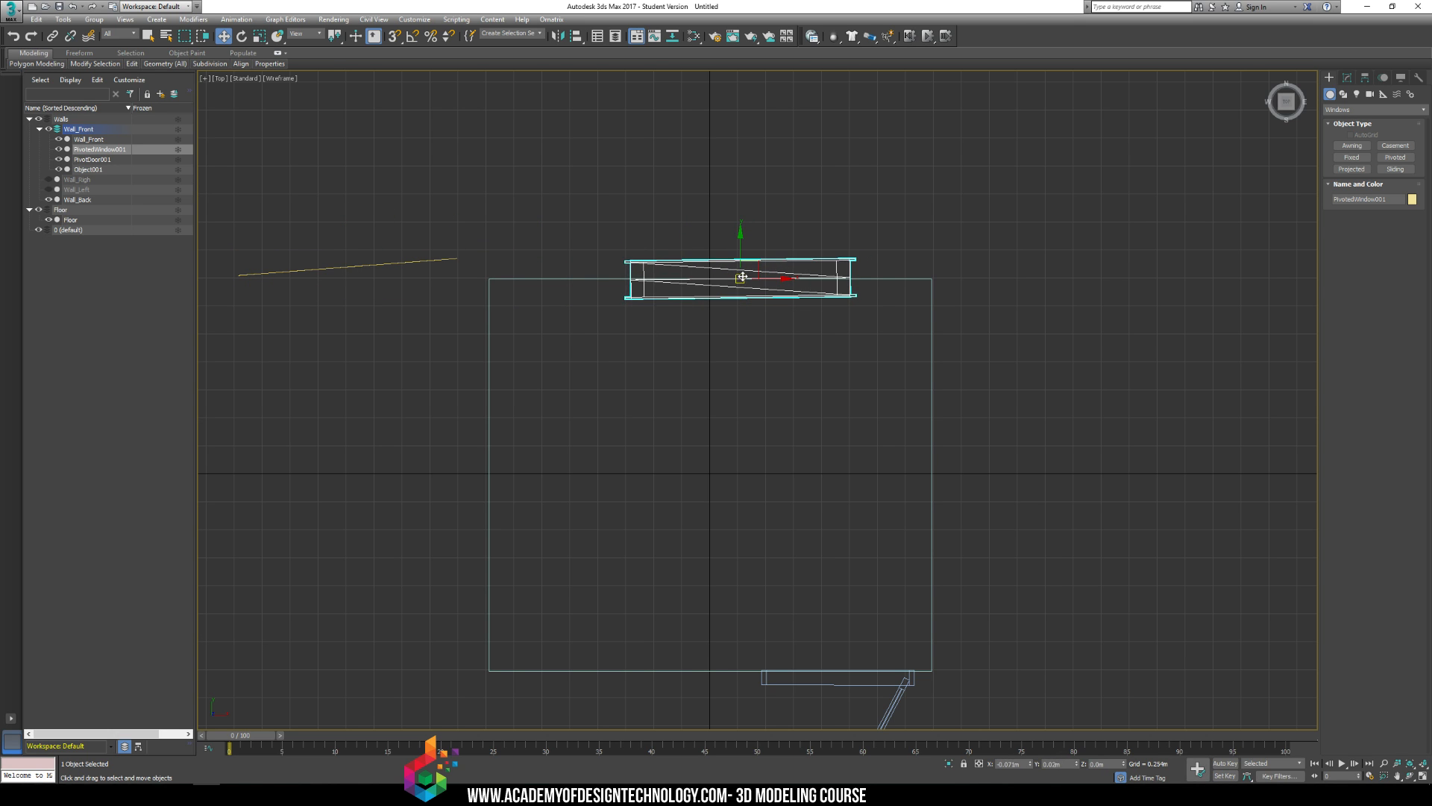
key("ctrl+z")
key("ctrl+z")
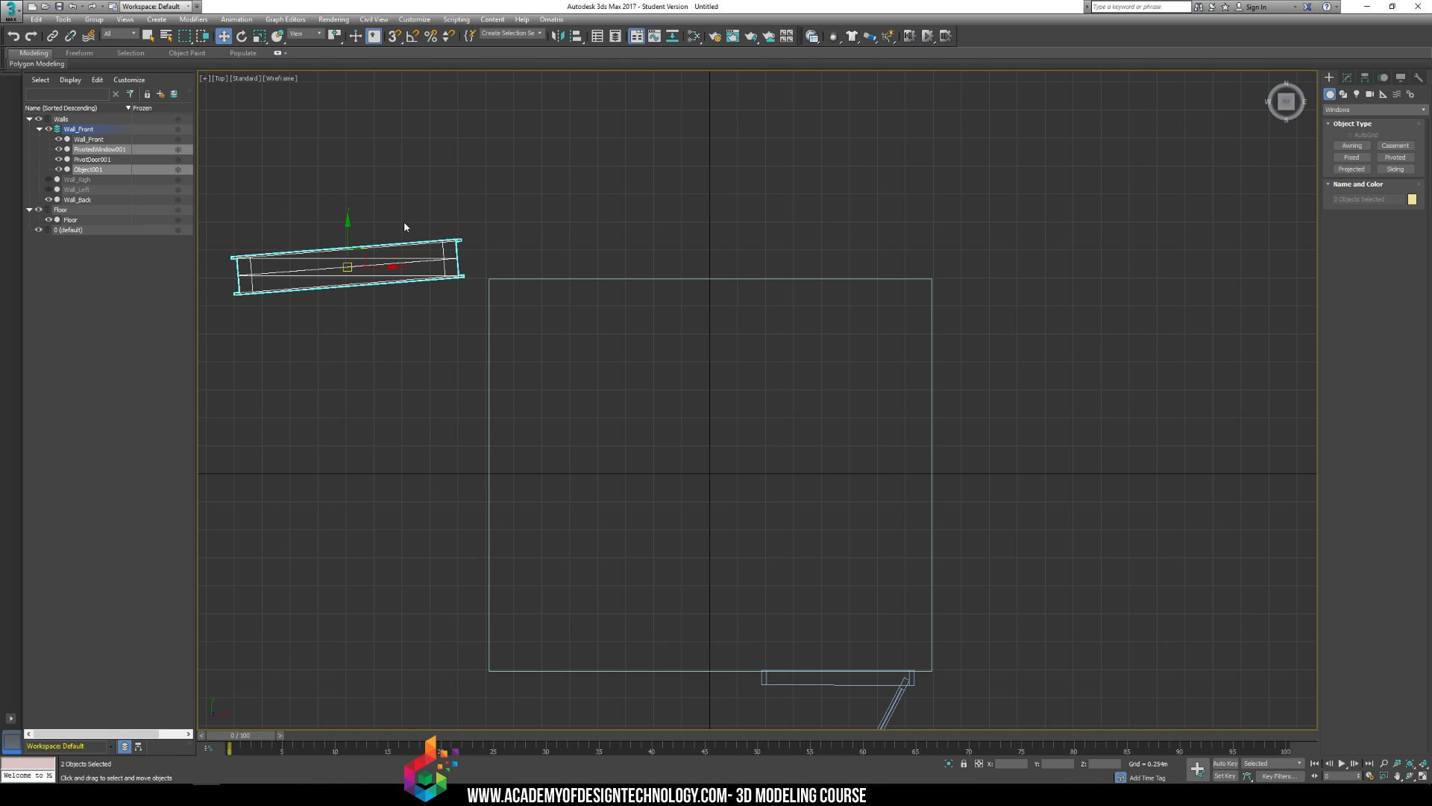
Step: Align the window frame and glass pane with the back wall and move them together onto it in the top view
left_click_drag(374, 234, 728, 284)
key("w")
key("p")
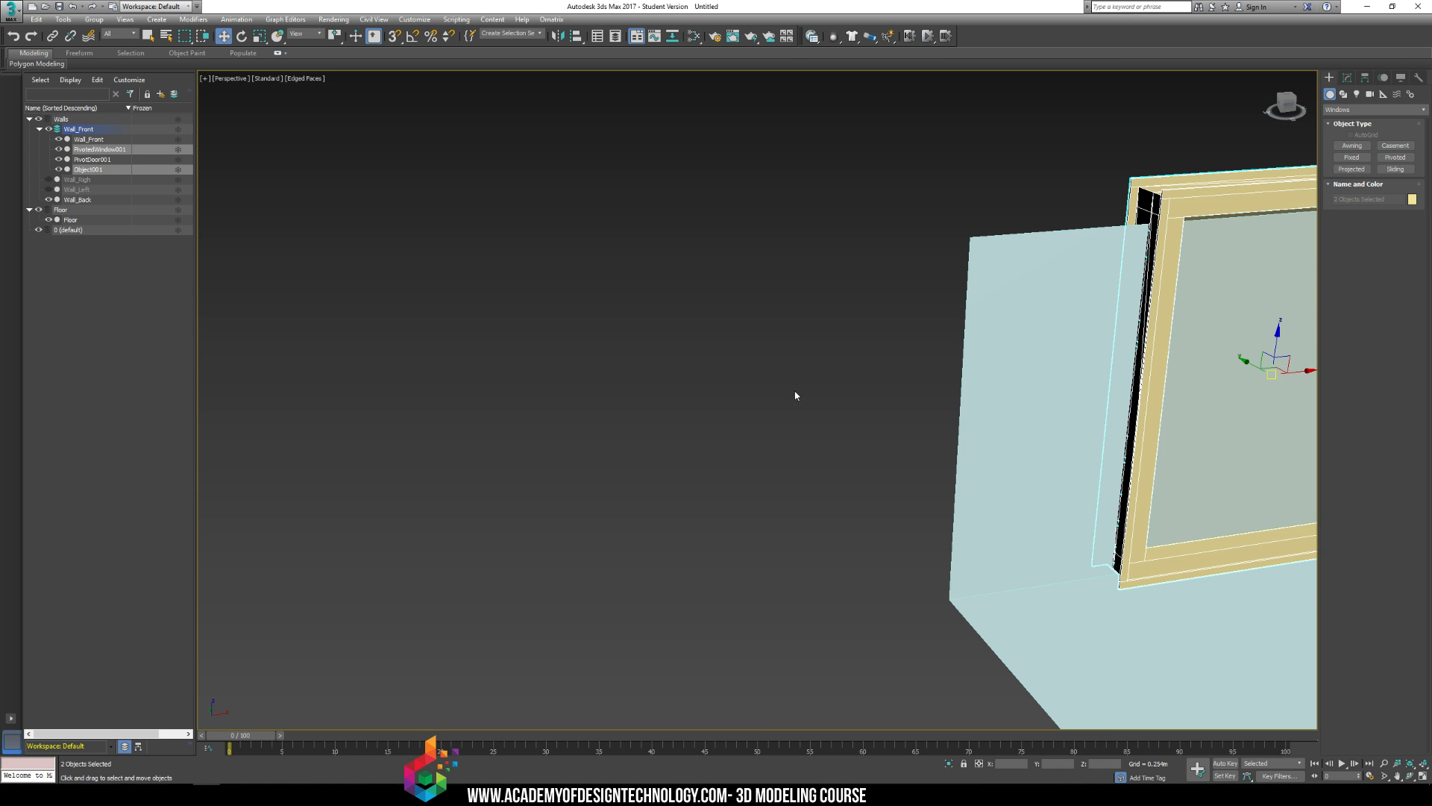
Step: Scale the window frame and glass pane together so their depth is thinner against the back wall
scroll(975, 427, "down", 6)
key("r")
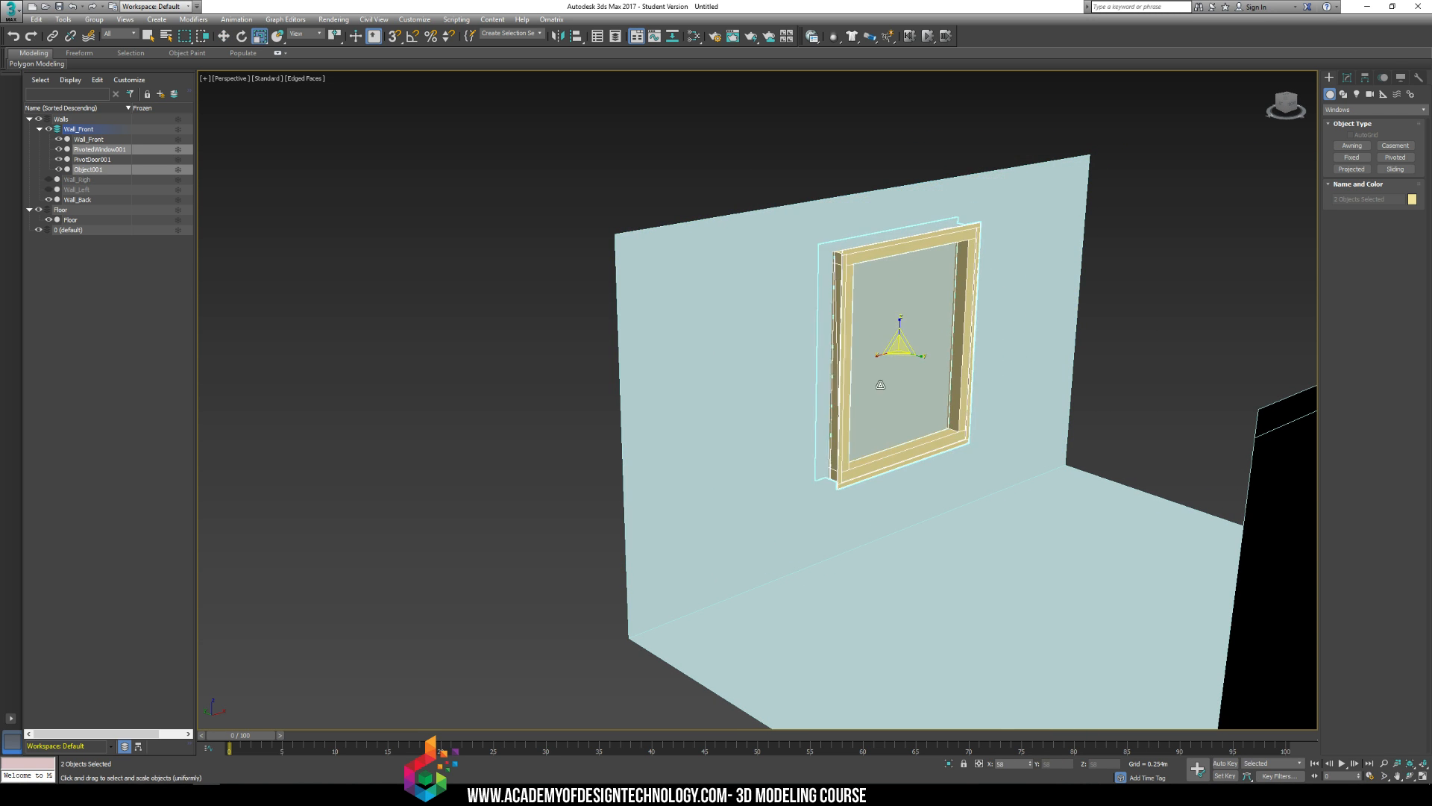
left_click_drag(852, 425, 886, 362)
middle_click_drag(922, 380, 941, 367, "alt")
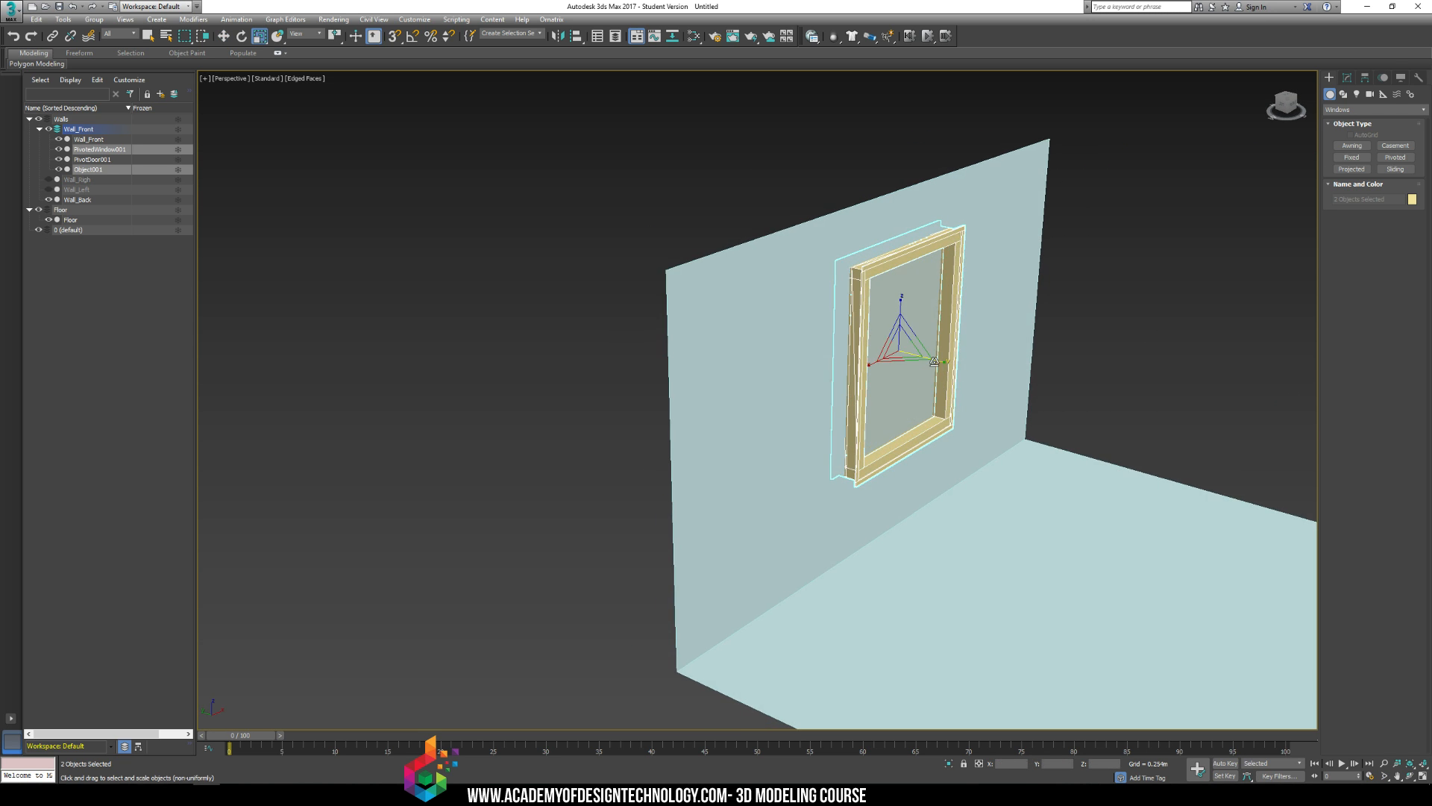
left_click_drag(938, 361, 881, 348)
key("w")
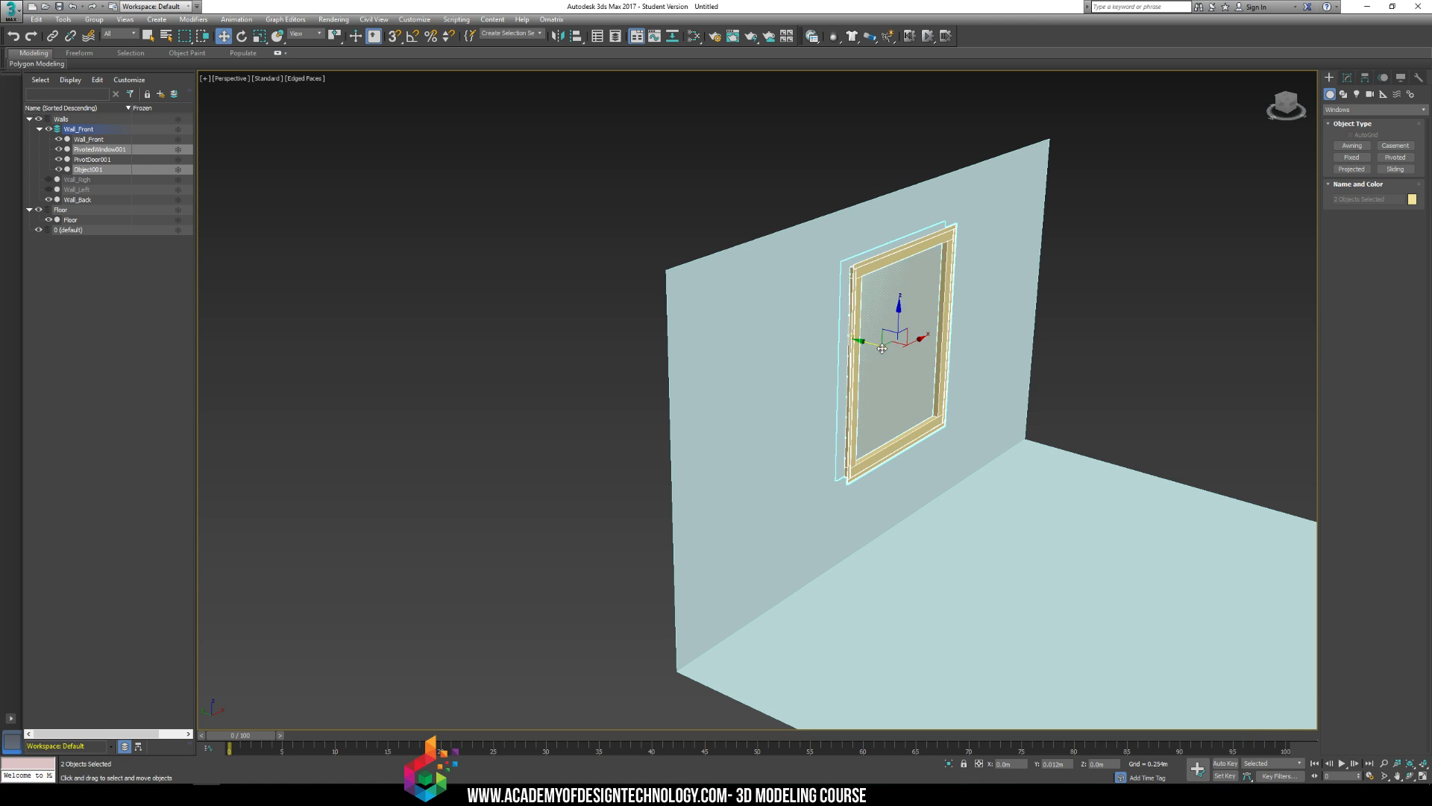
Step: Move the window and glass along the back wall near its outer corner and scale down their height so they are wider than tall
left_click(1079, 276)
middle_click_drag(1086, 276, 970, 351, "alt")
left_click(949, 371)
left_click_drag(998, 376, 721, 354)
key("r")
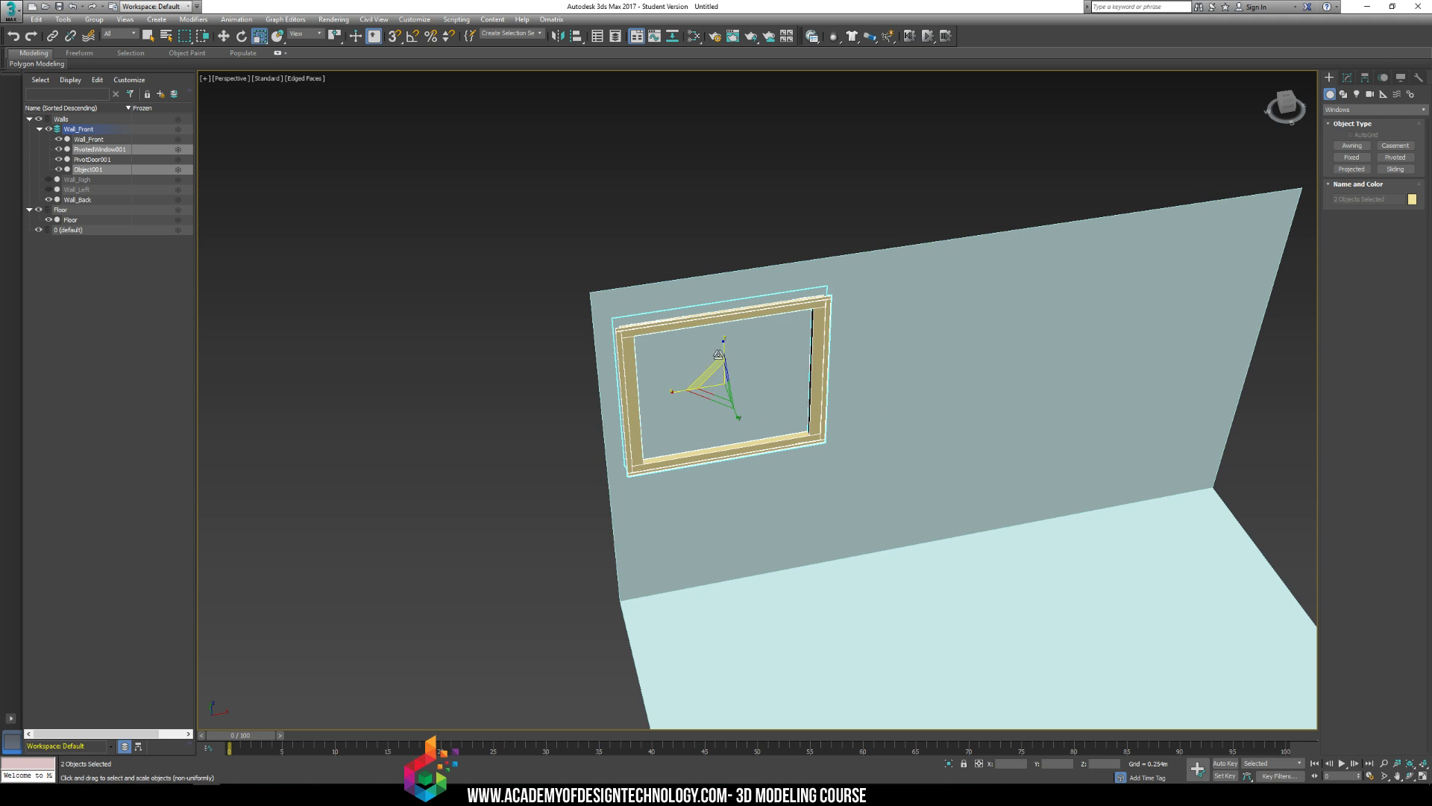
key("w")
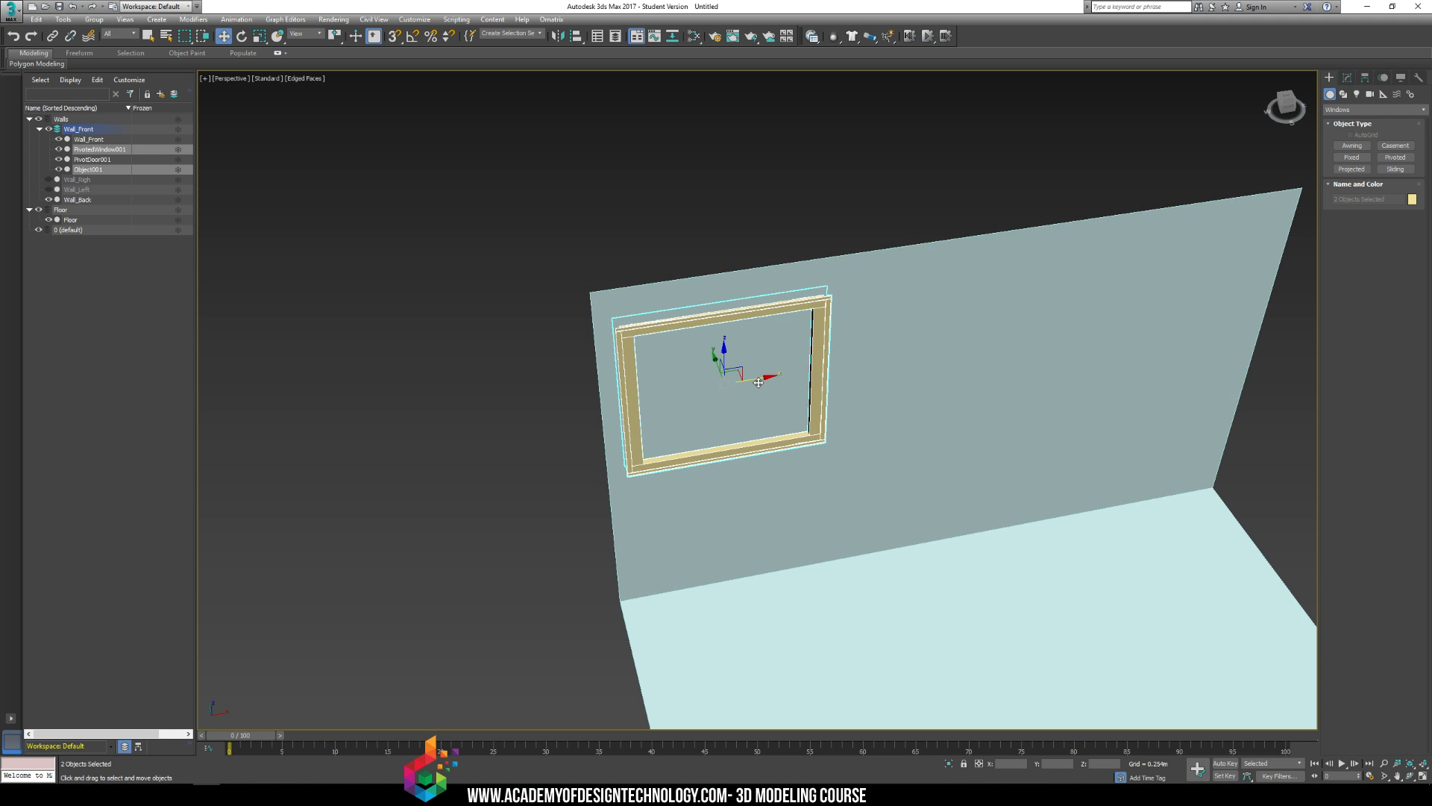
left_click_drag(759, 382, 787, 379)
Step: Add two vertical and two horizontal edge loops to Wall_Back with Swift Loop, aligned to the window frame's sides
left_click(803, 222)
middle_click_drag(803, 222, 864, 315, "alt")
left_click(866, 316)
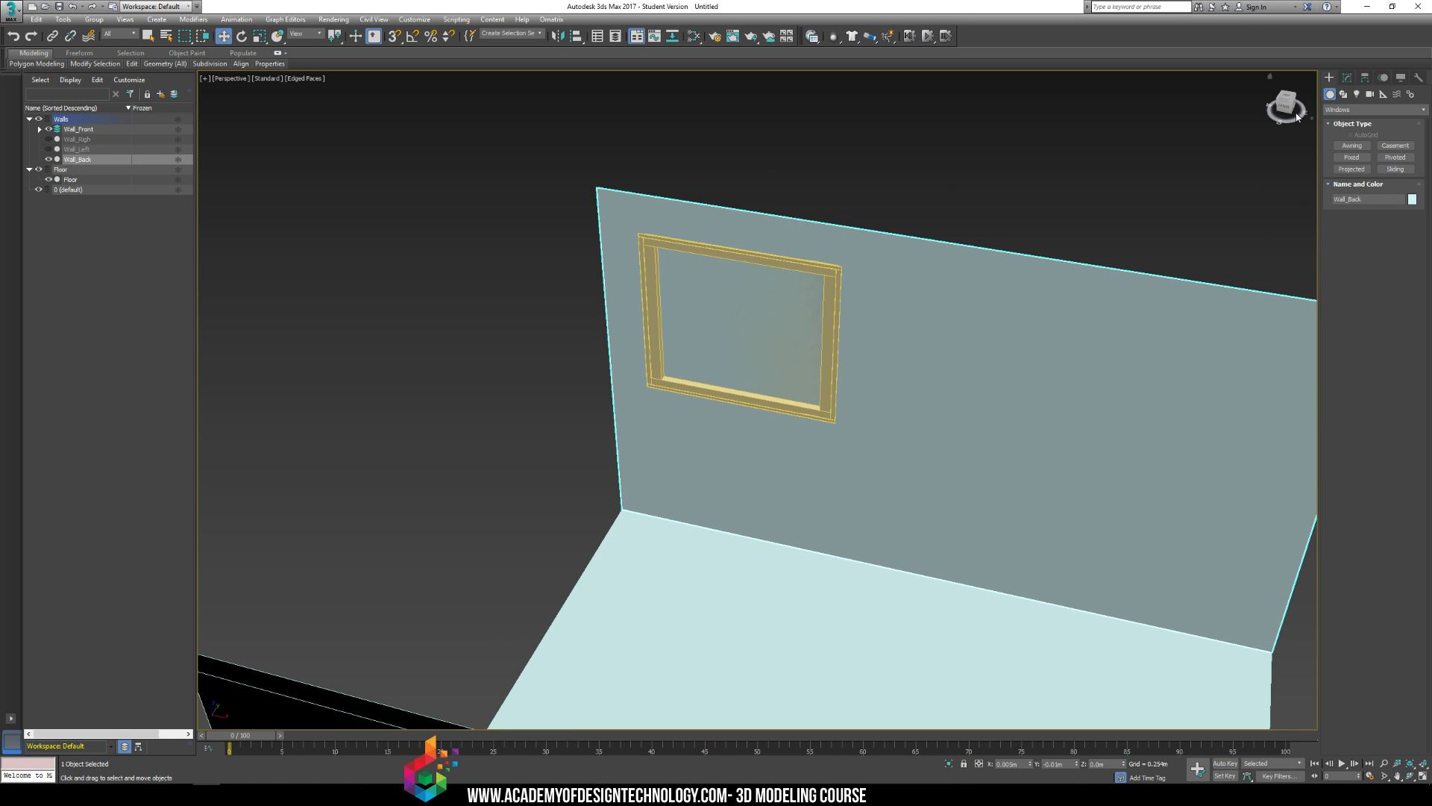
left_click(1348, 77)
left_click(1353, 163)
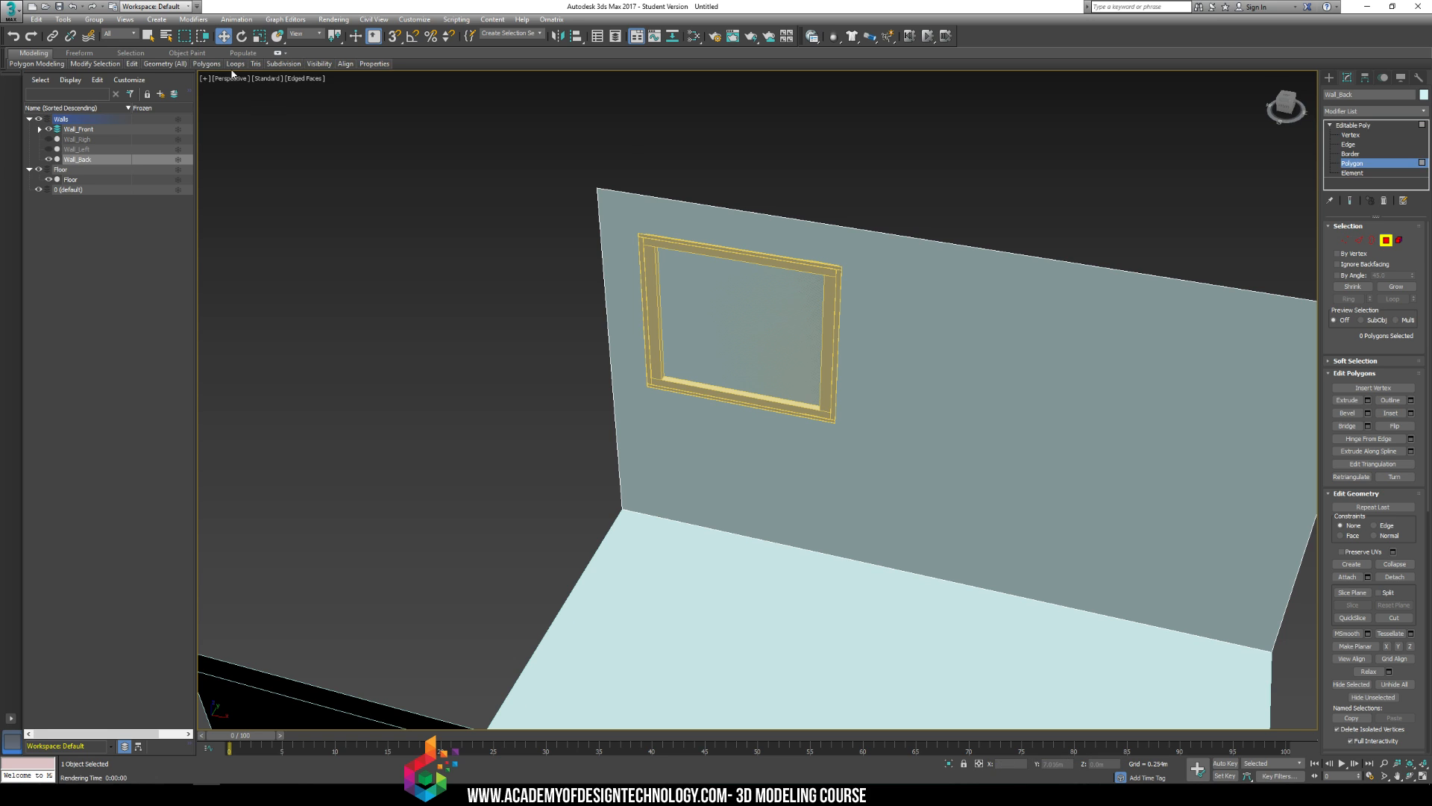
mouse_move(136, 67)
middle_click_drag(614, 233, 629, 306, "alt")
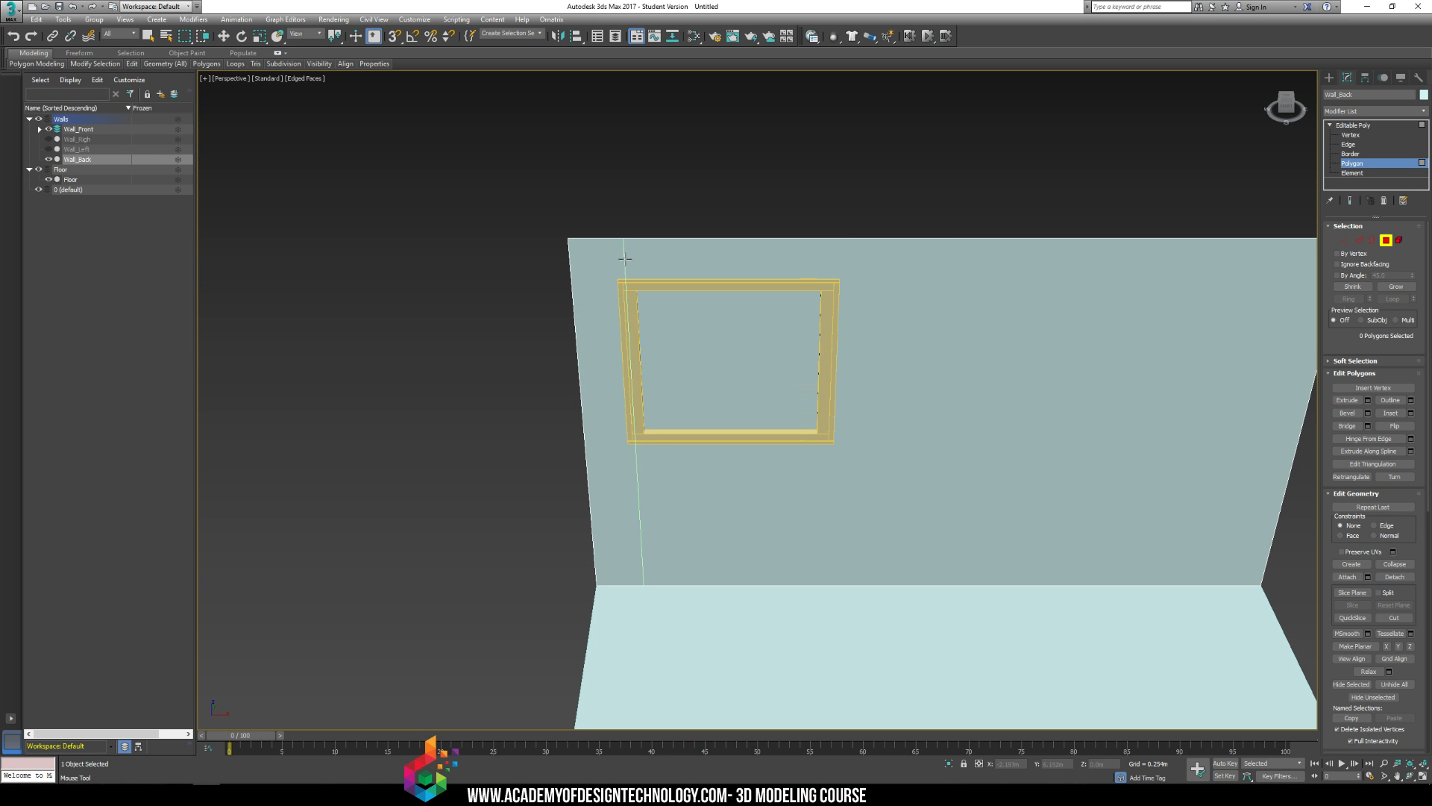
left_click(831, 255)
left_click(831, 288)
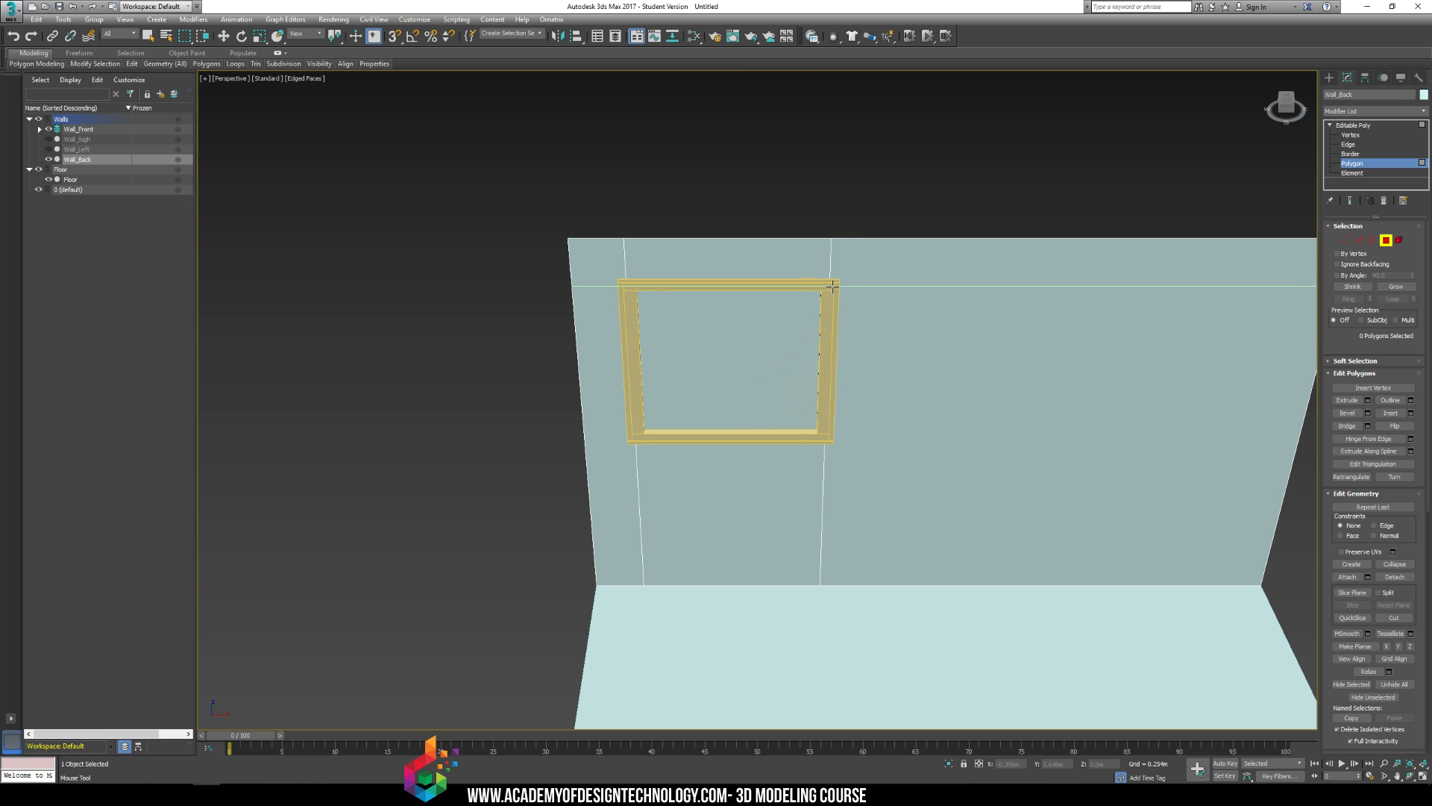
left_click(829, 437)
Step: Delete the back wall polygon behind the window to open a hole for it
middle_click_drag(829, 437, 822, 402, "alt")
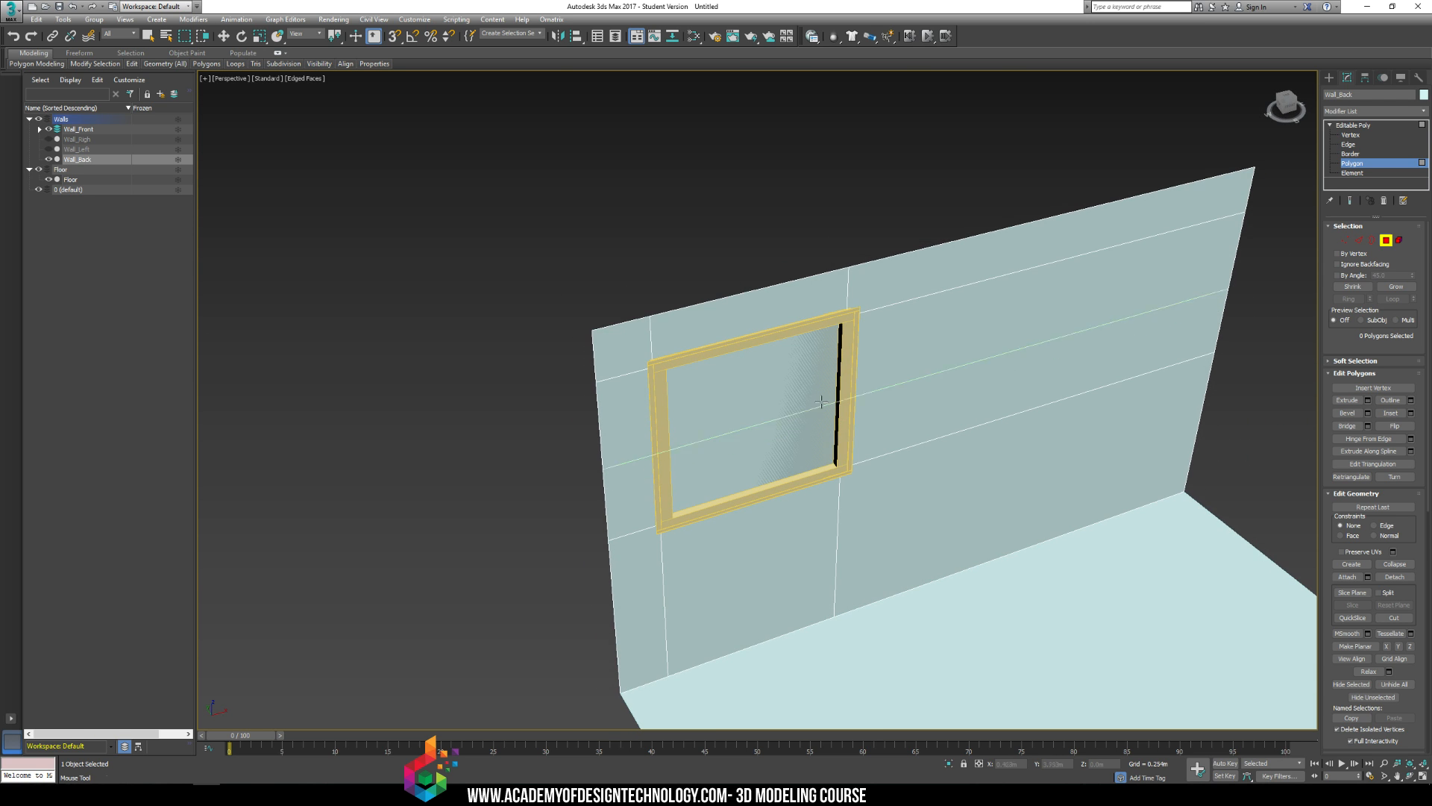
left_click(775, 352)
key("Delete")
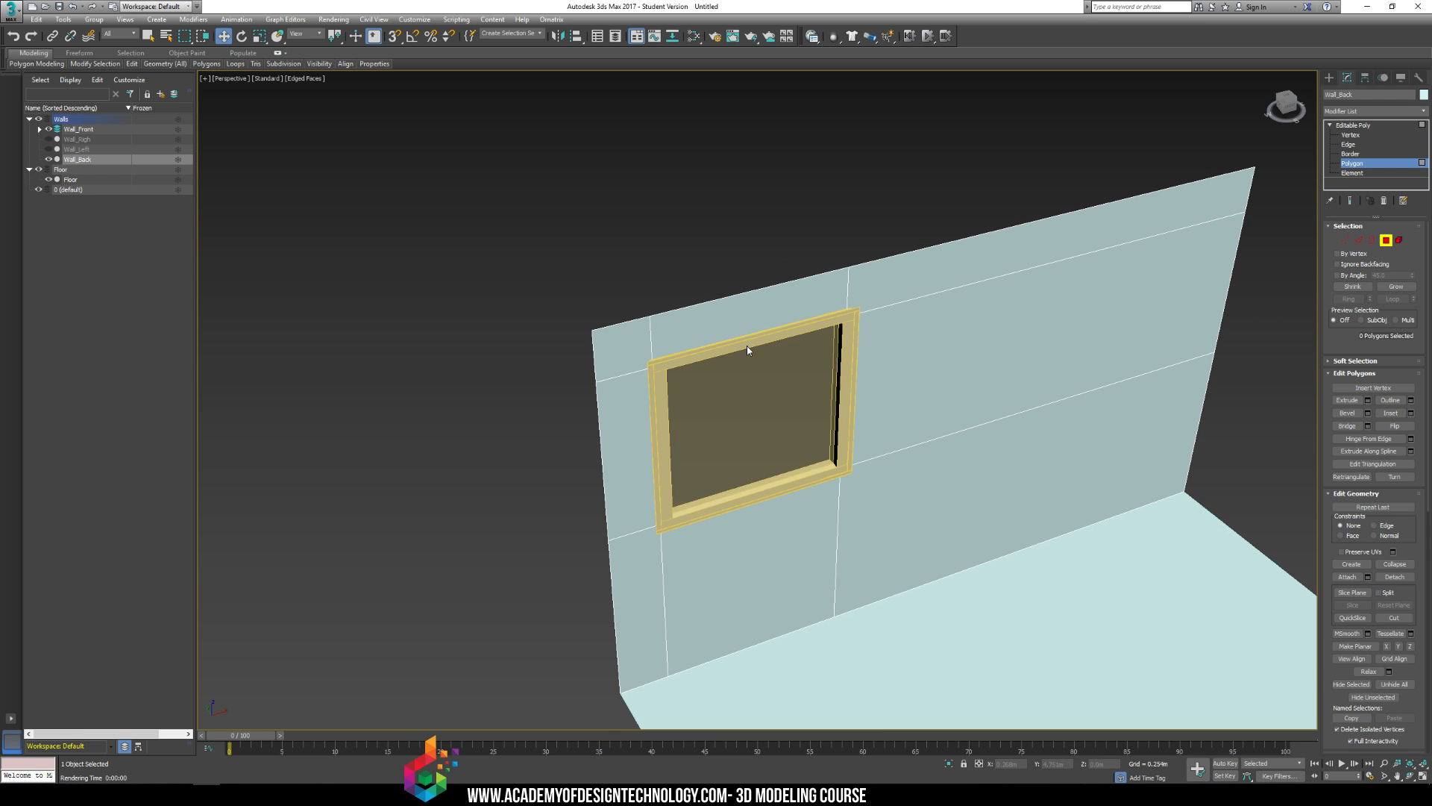
Step: Render the perspective view to check the window opening in the room
middle_click_drag(746, 346, 659, 215)
middle_click_drag(777, 248, 673, 319, "alt")
key("shift+q")
key("shift+q")
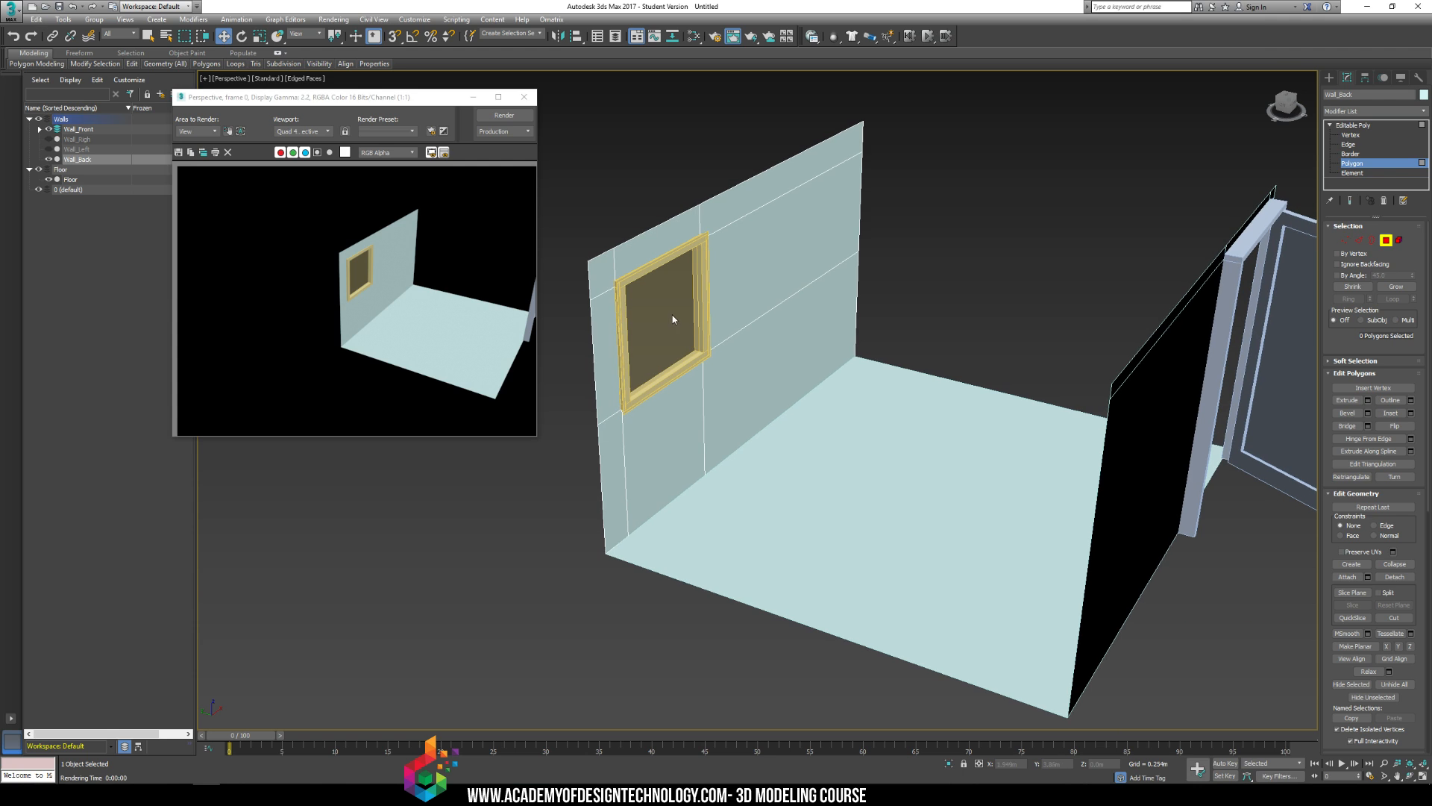
Step: Change the object colour of the glass pane to grey
left_click(1330, 77)
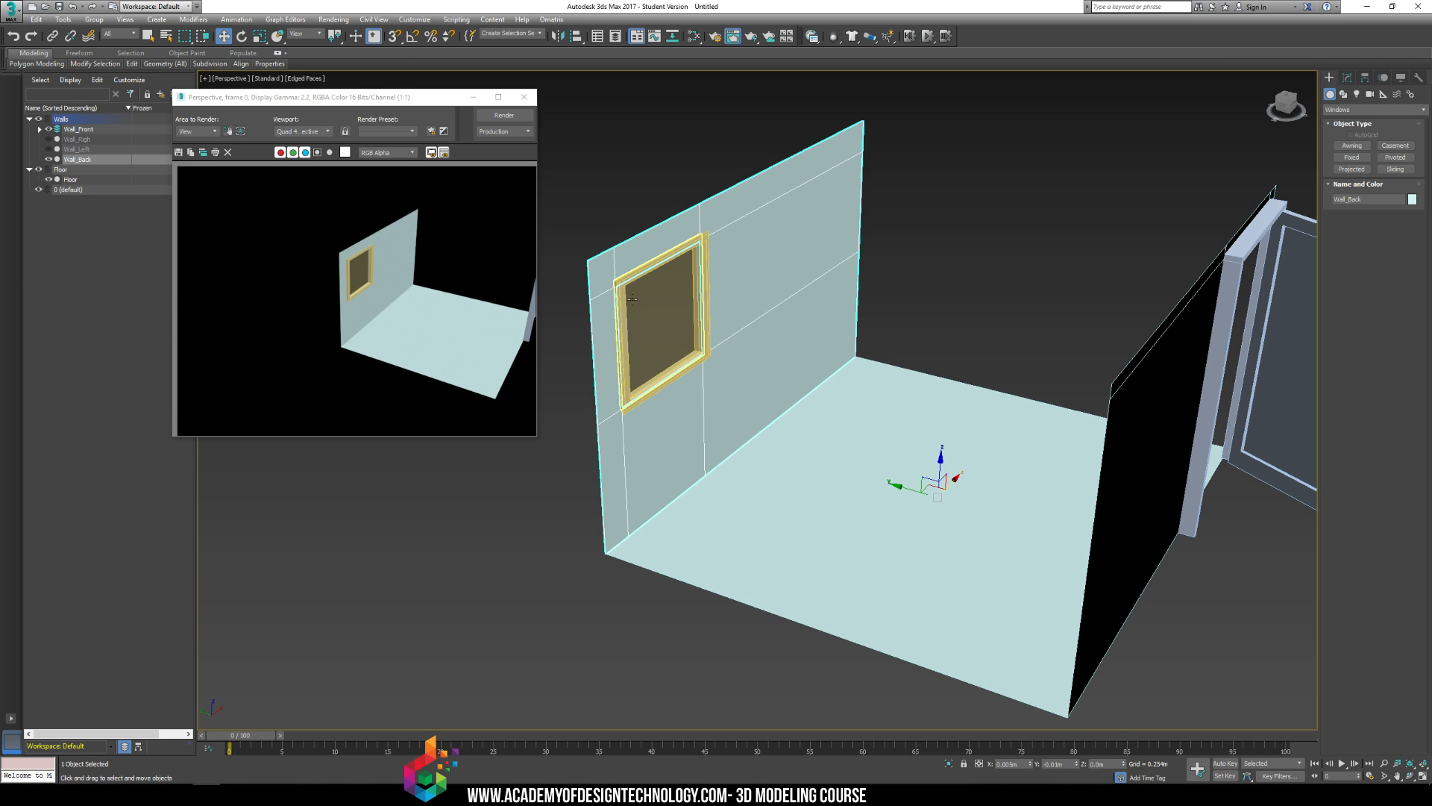
left_click(660, 321)
left_click(1412, 200)
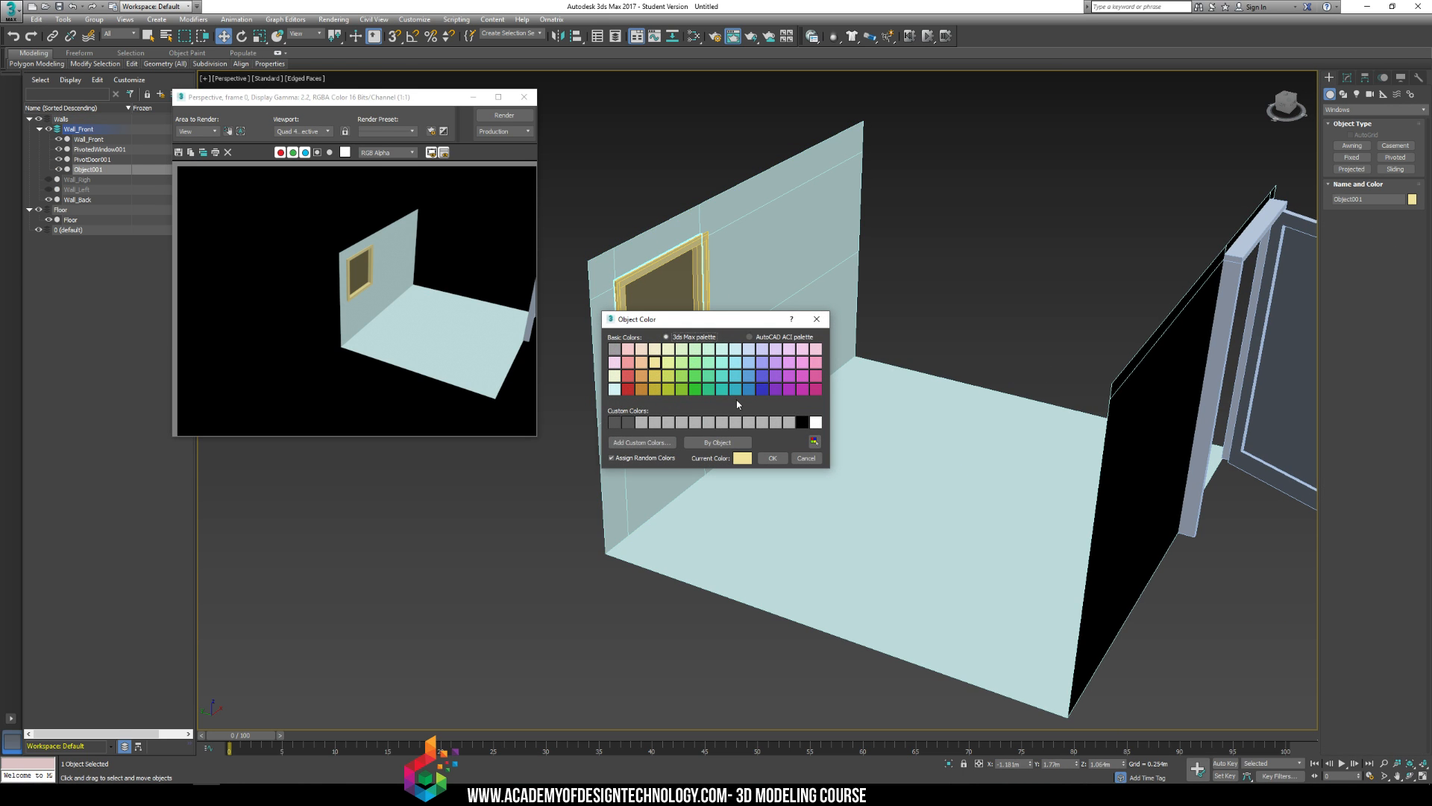
left_click(773, 457)
left_click(958, 268)
Step: Render the perspective view again and inspect the recoloured glass from a closer view
key("shift+q")
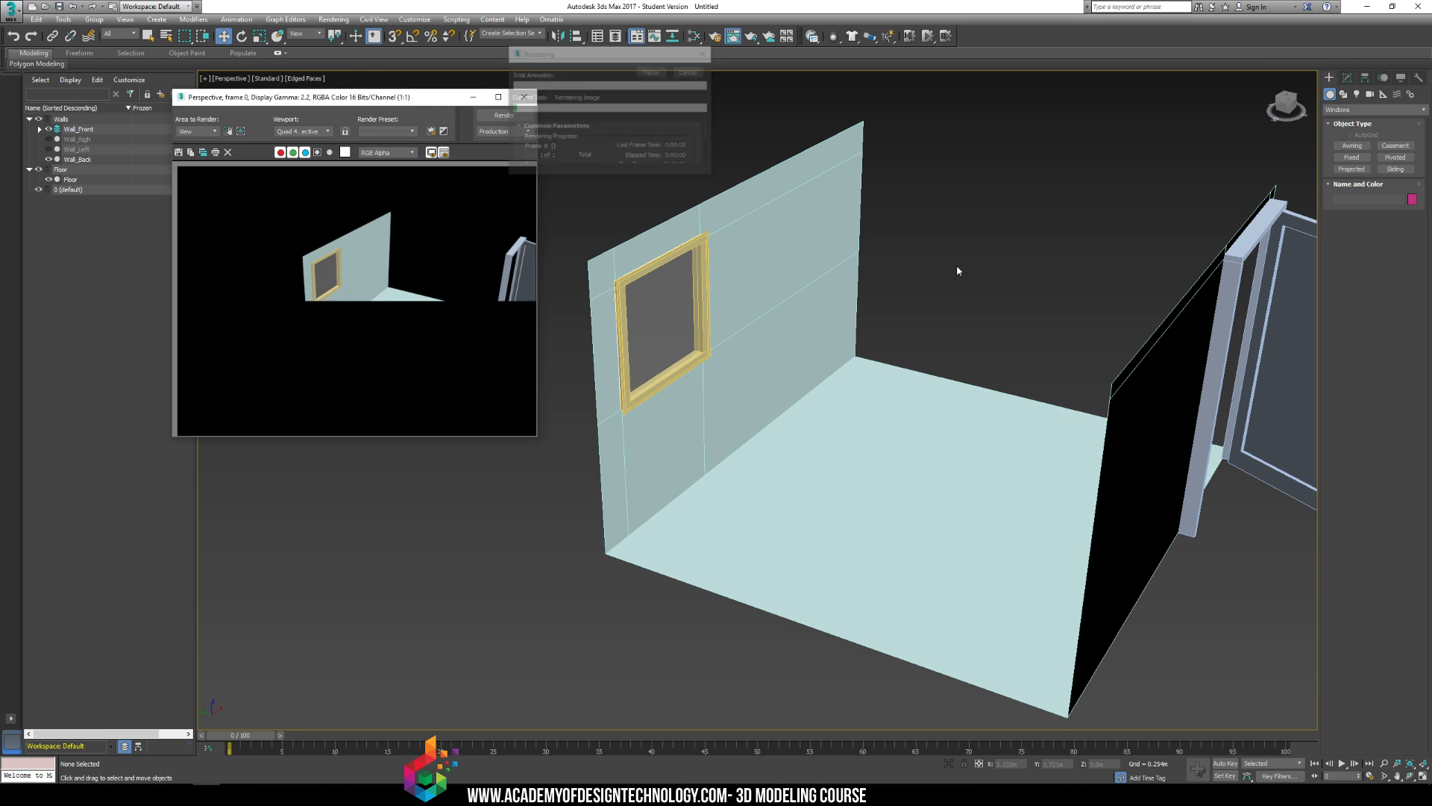
middle_click_drag(921, 276, 933, 275)
scroll(933, 275, "up", 3)
middle_click_drag(799, 311, 895, 377)
Step: Unhide the right and left walls of the room
left_click(48, 138)
left_click(49, 150)
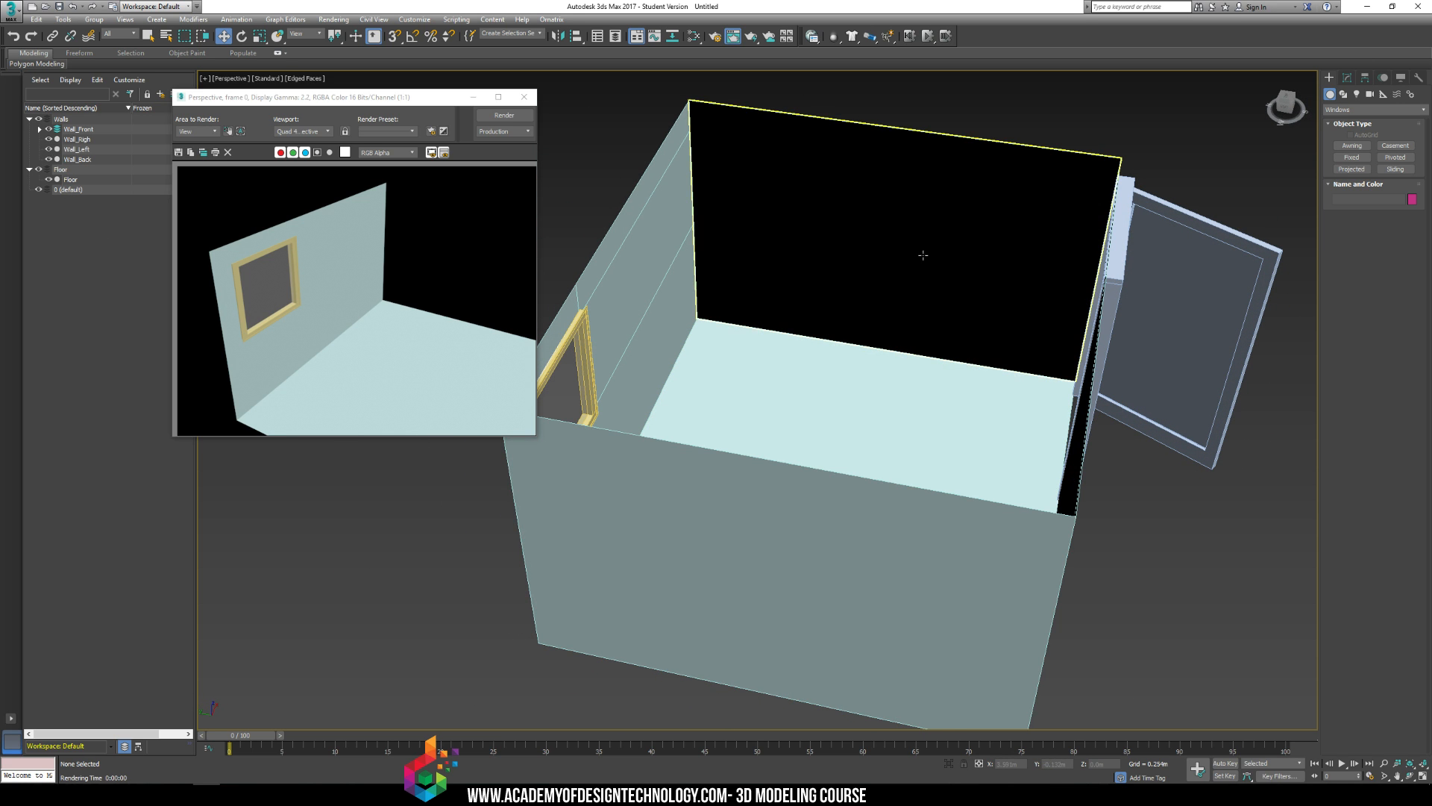
Step: Flip the right wall's polygon so it faces into the room, and render the perspective view to check it
left_click(920, 253)
left_click(1331, 125)
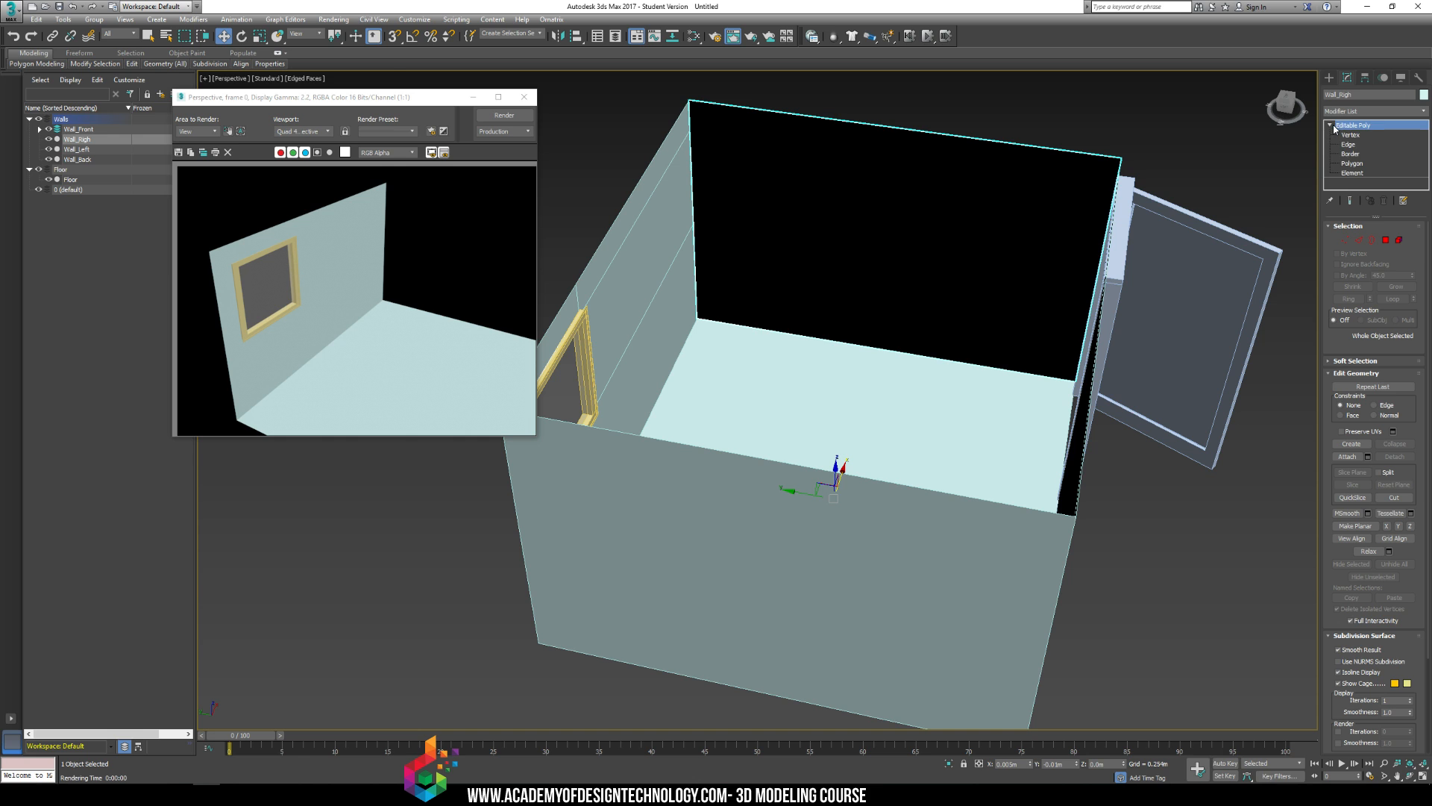
left_click(1347, 162)
left_click(1036, 316)
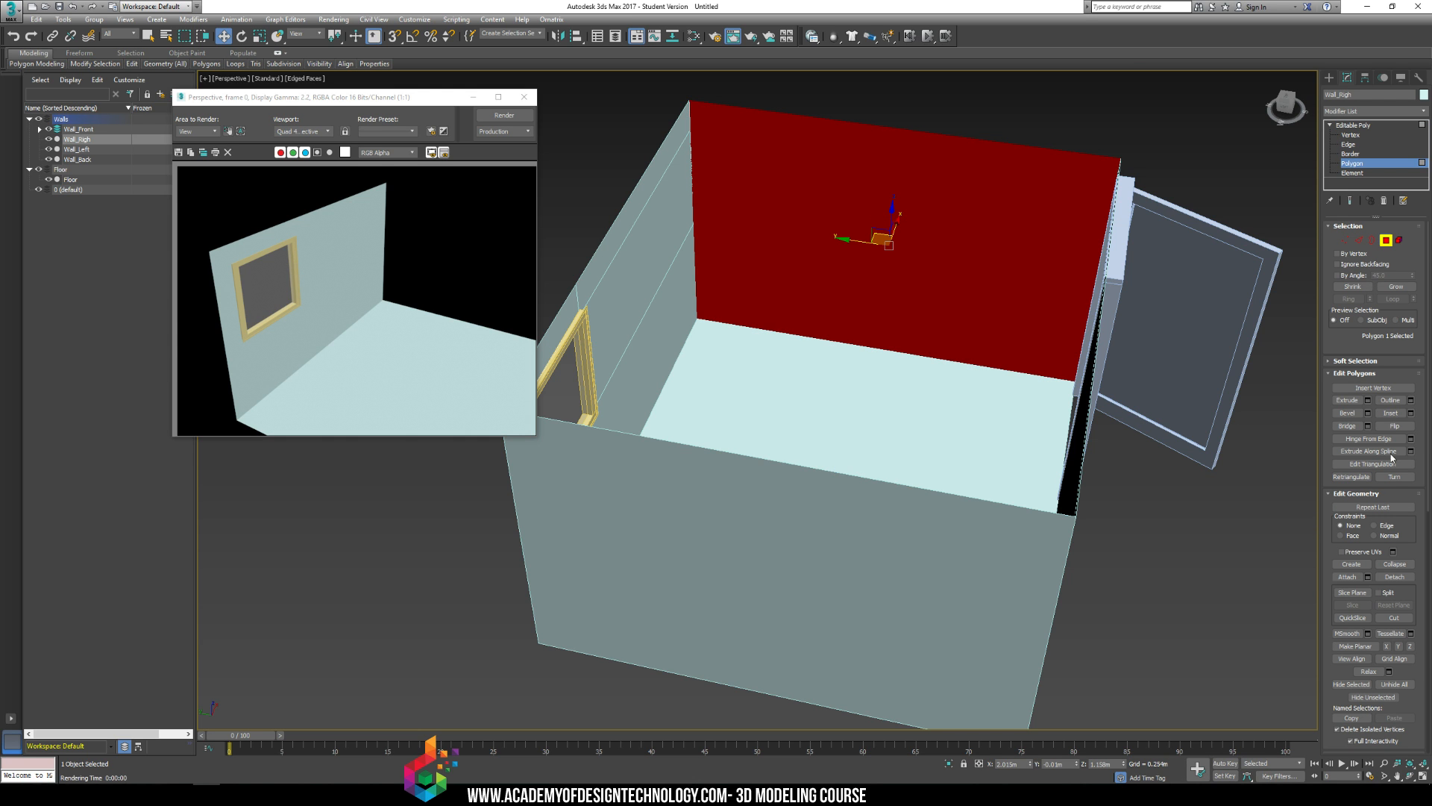
key("Delete")
middle_click_drag(1116, 534, 867, 521, "alt")
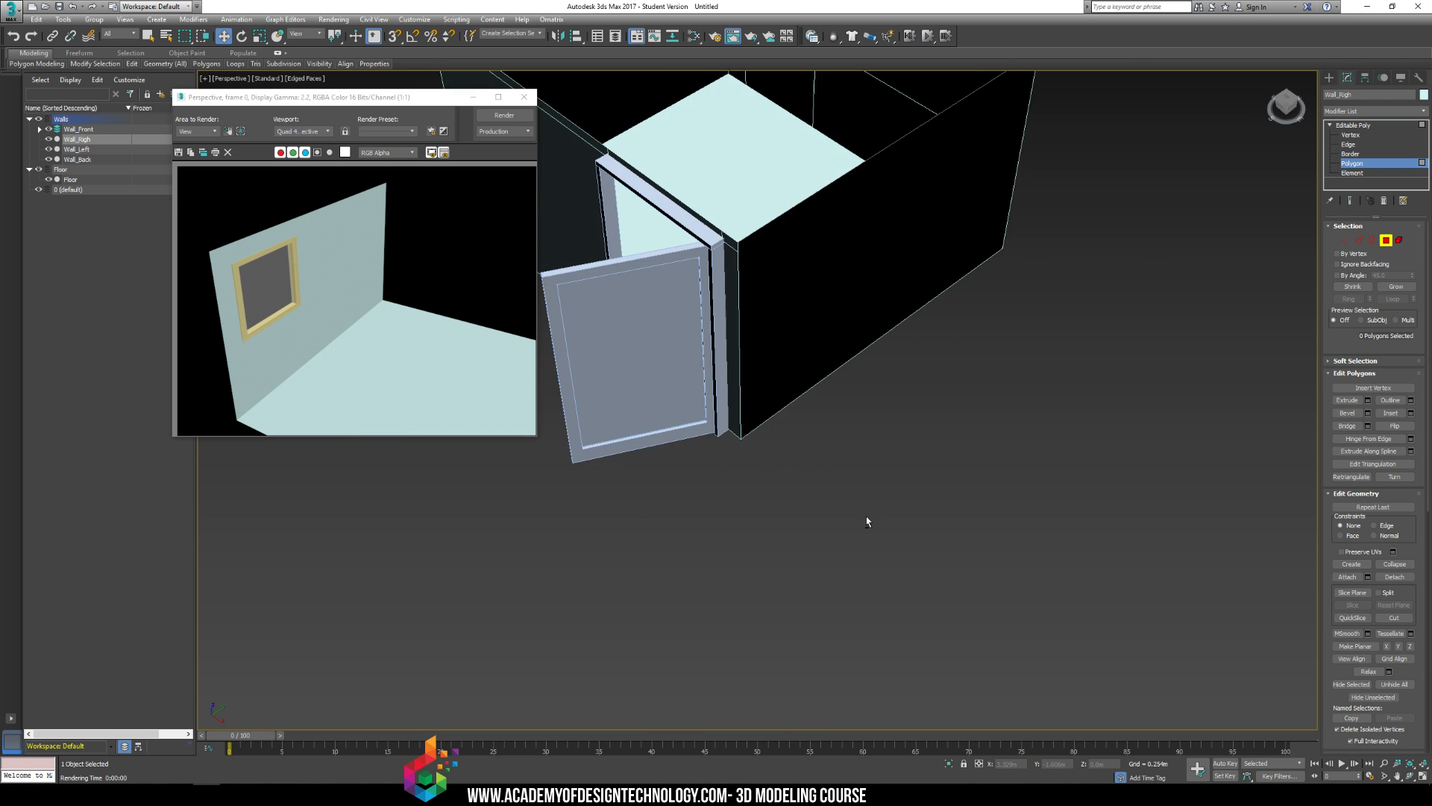
middle_click_drag(777, 287, 865, 519)
key("shift+q")
Step: Flip the left wall's polygon so that it faces into the room
middle_click_drag(813, 467, 940, 258, "alt")
left_click(1329, 78)
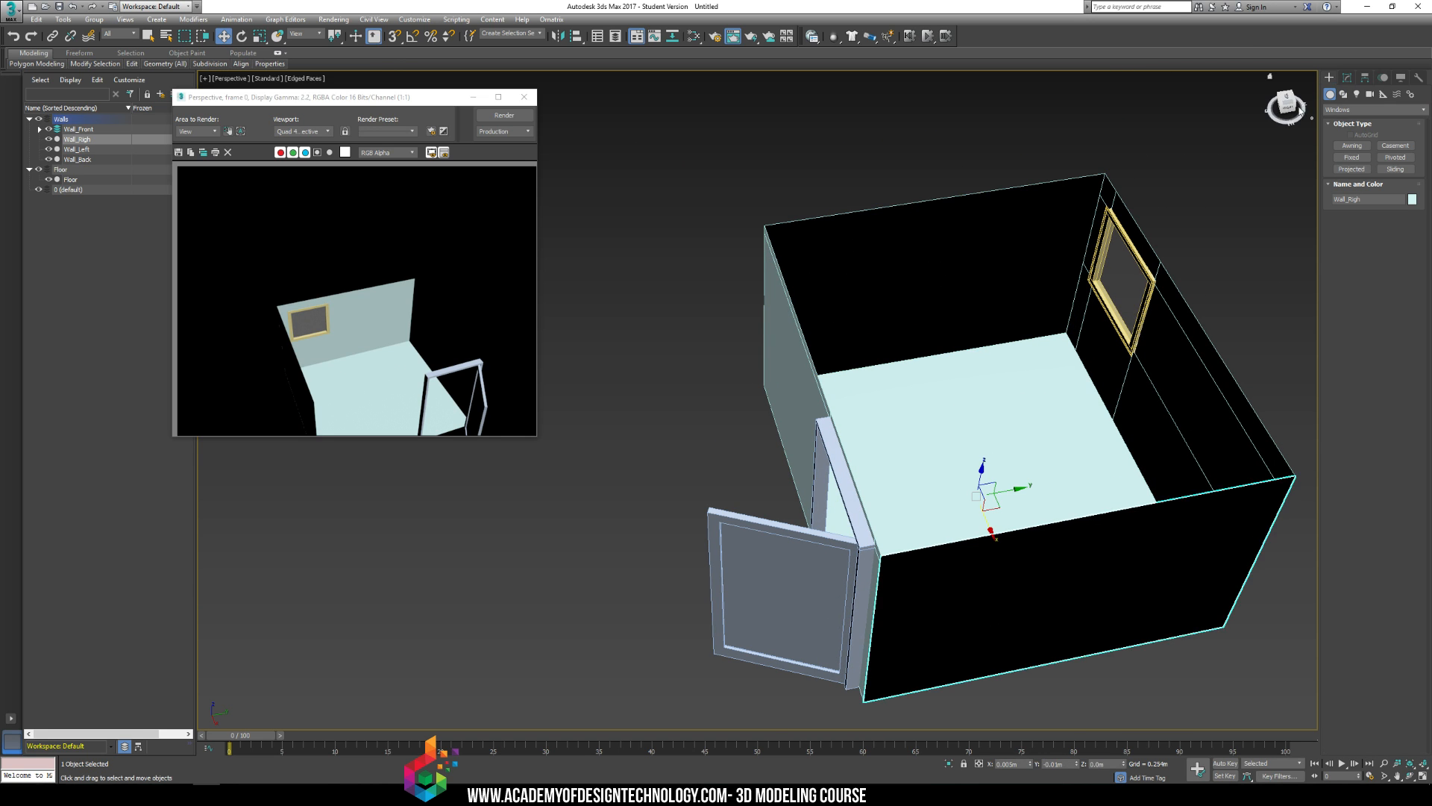
left_click(1037, 228)
left_click(1348, 78)
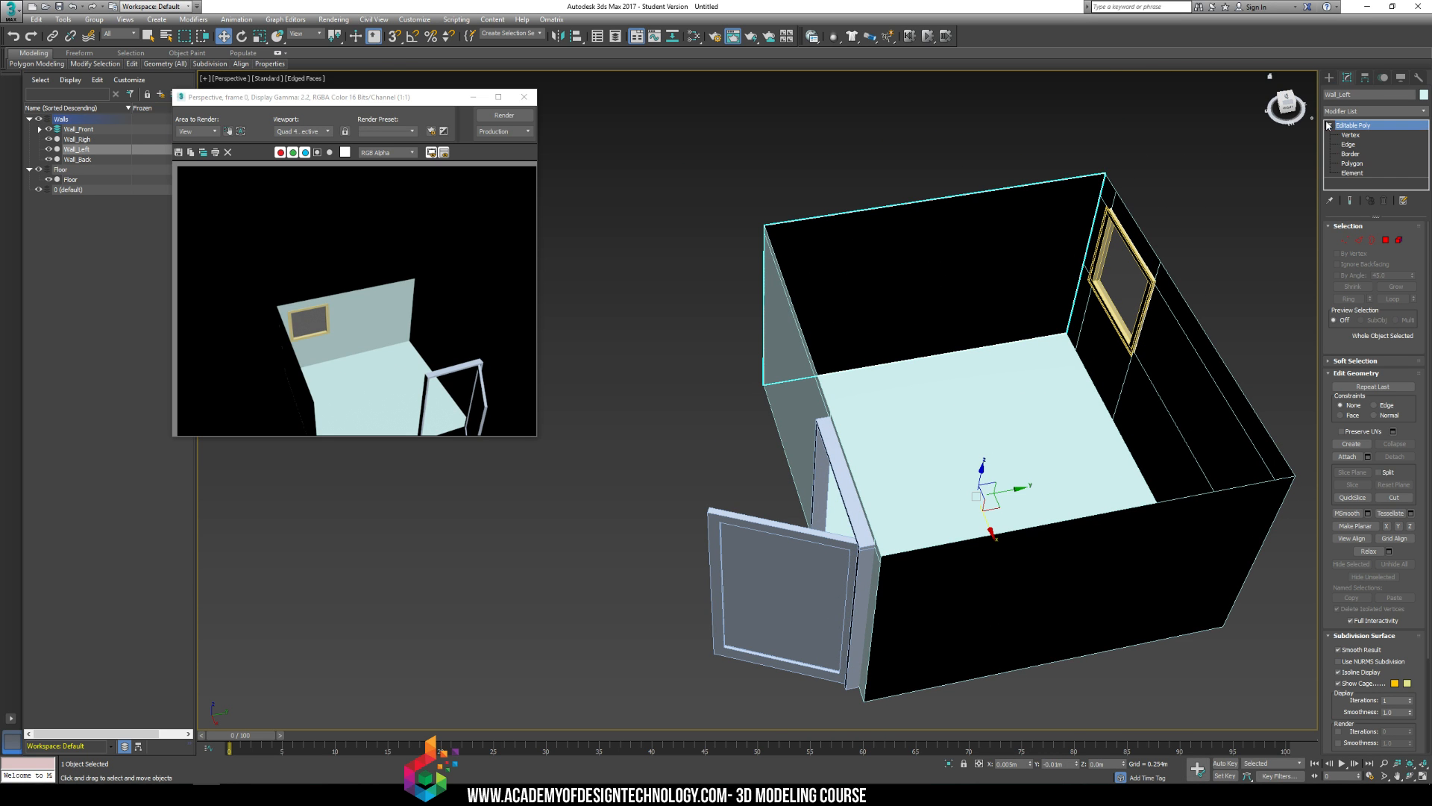
left_click(1353, 165)
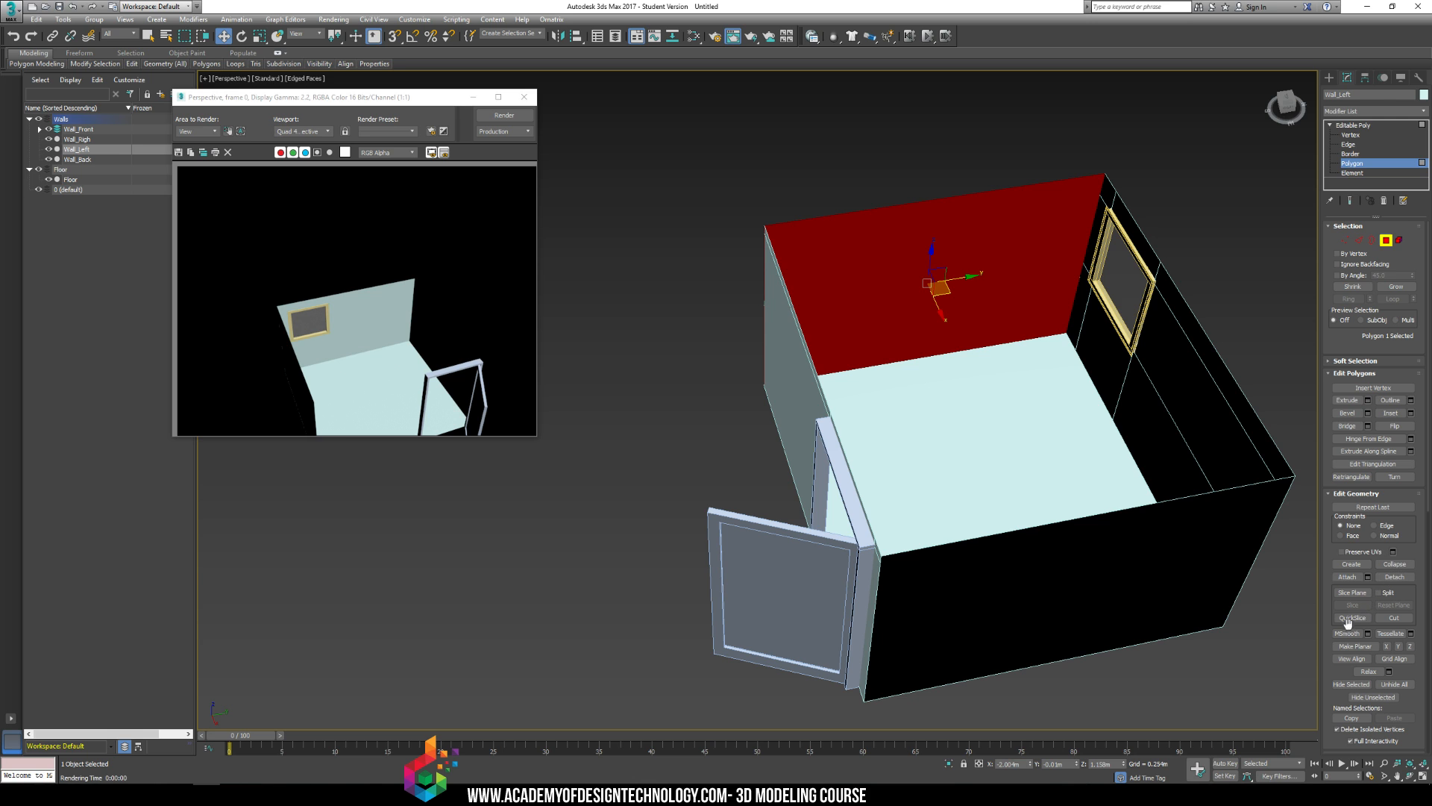
left_click(1394, 426)
middle_click_drag(1173, 410, 637, 644, "alt")
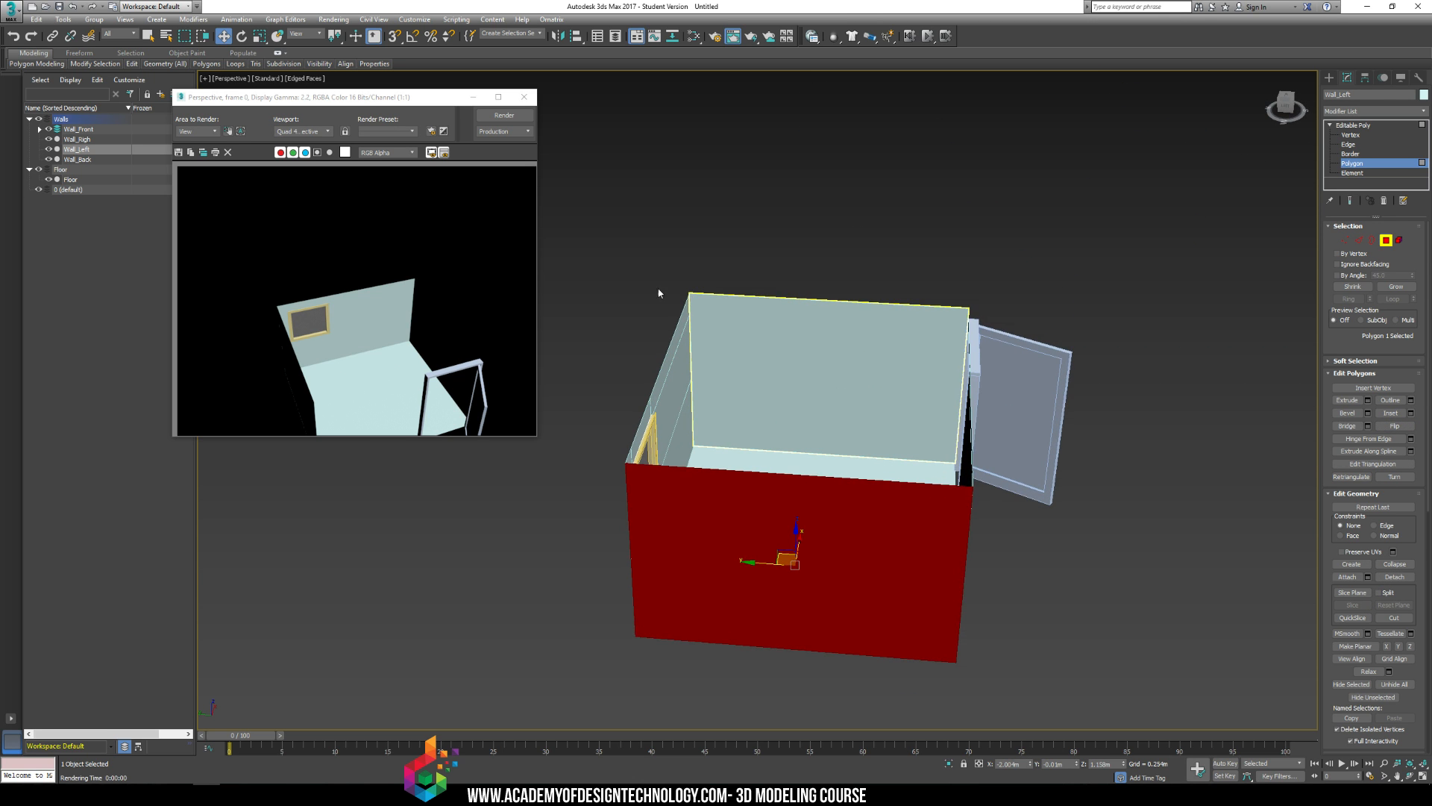
Step: Set the environment background colour to grey
left_click(334, 19)
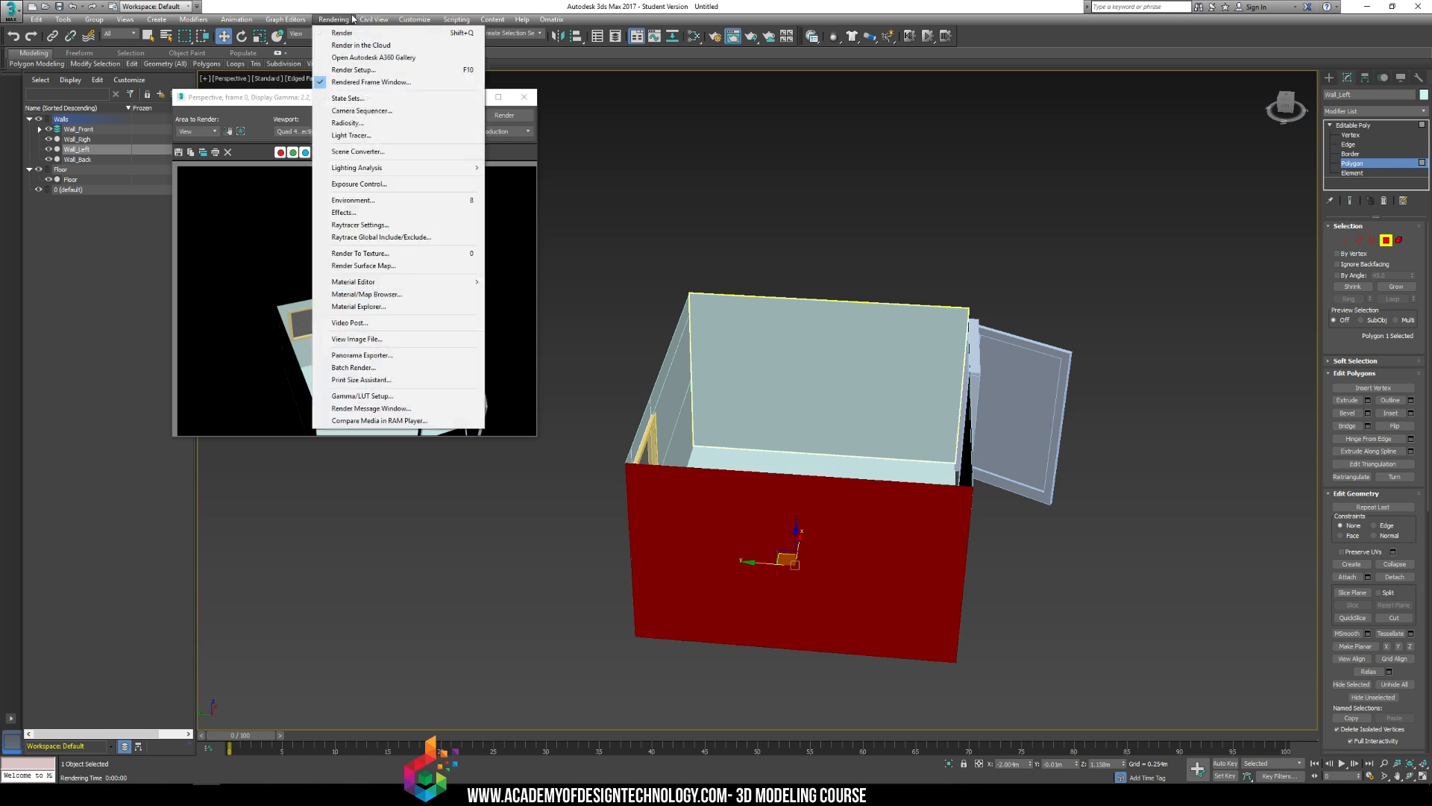
left_click(356, 201)
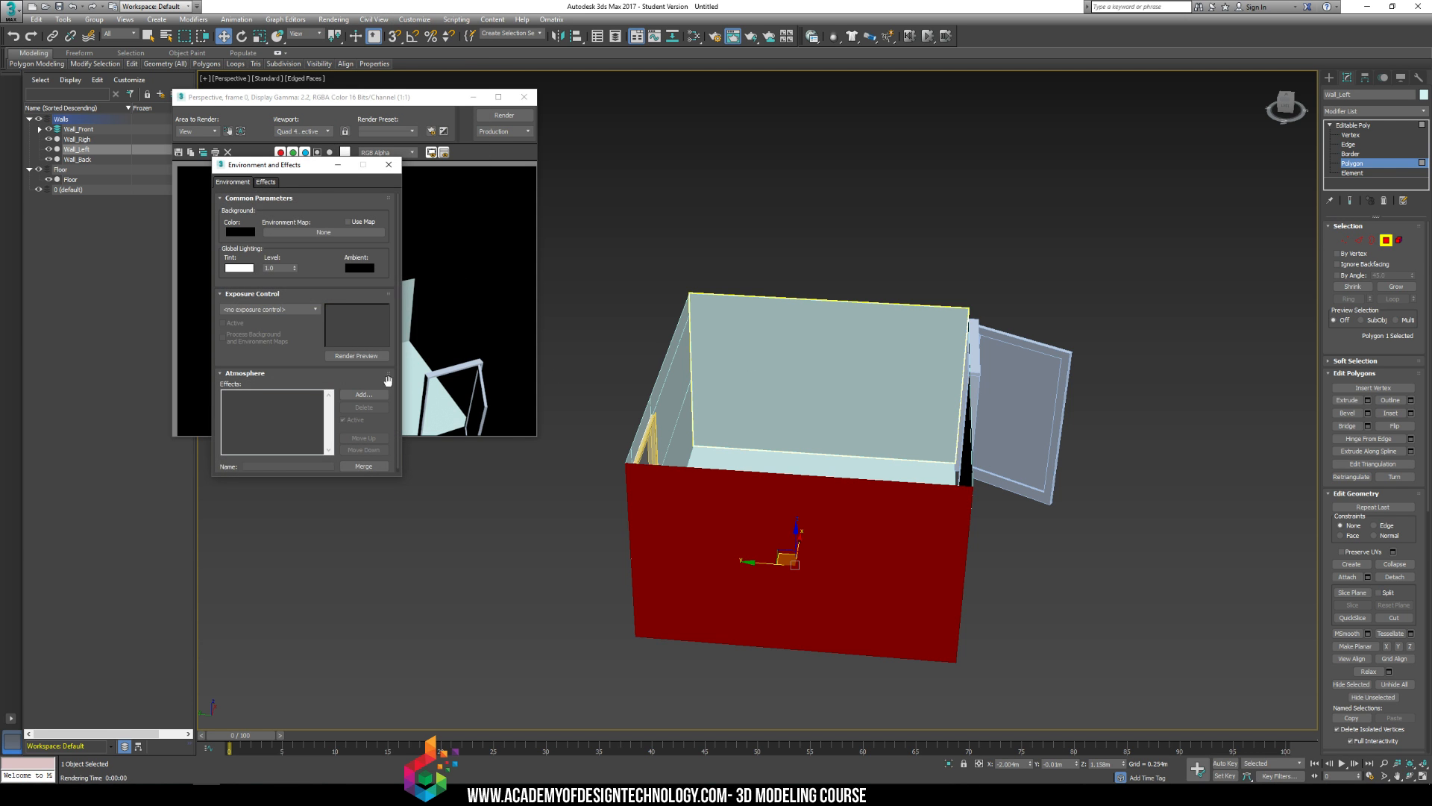
left_click(247, 235)
left_click_drag(329, 76, 329, 108)
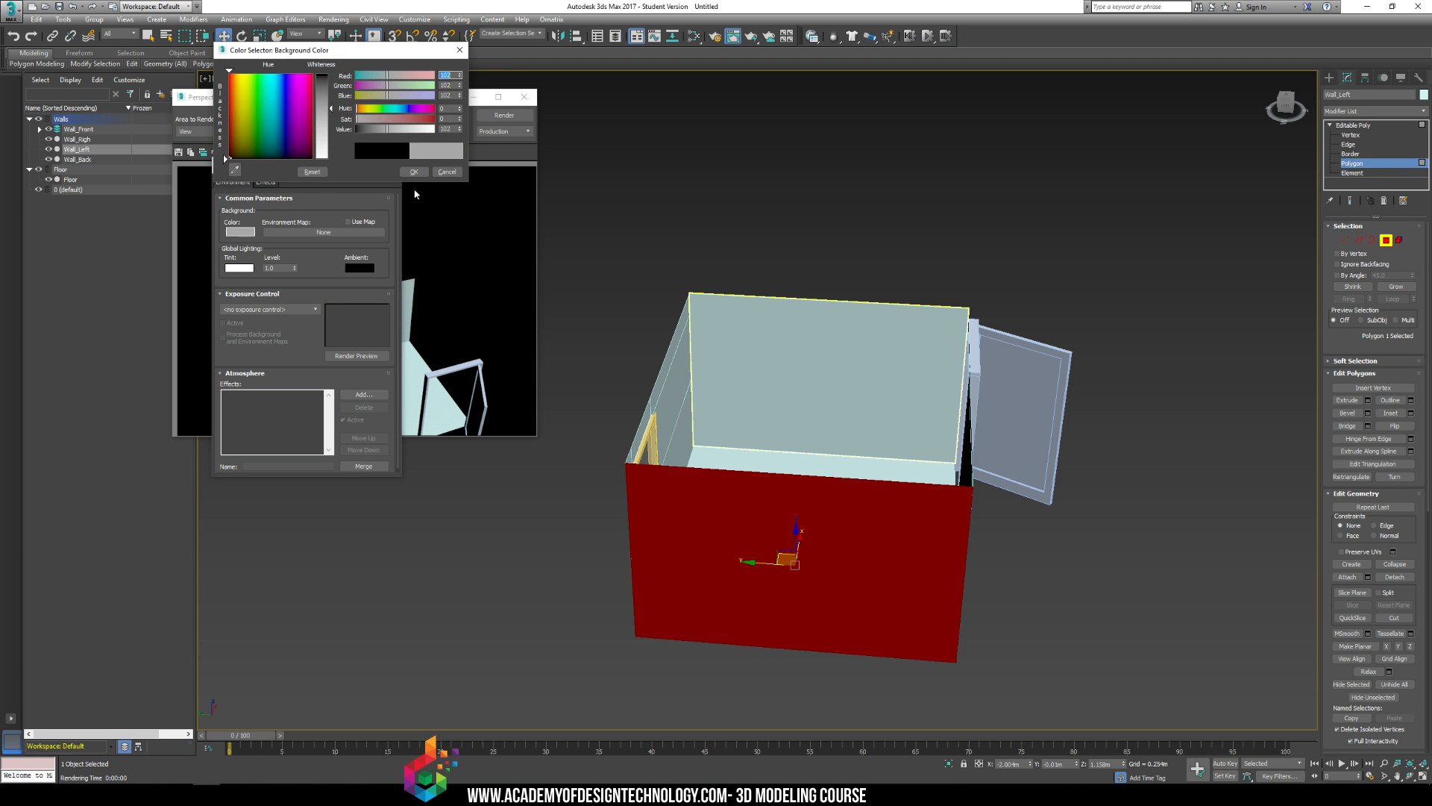
left_click(415, 172)
Step: Render the perspective view from several angles, including a close view of the interior wall corner, to check the new background
middle_click_drag(864, 258, 755, 217, "alt")
key("shift+q")
middle_click_drag(755, 217, 780, 378, "alt")
key("shift+q")
key("shift+q")
key("shift+q")
scroll(766, 386, "up", 4)
key("shift+q")
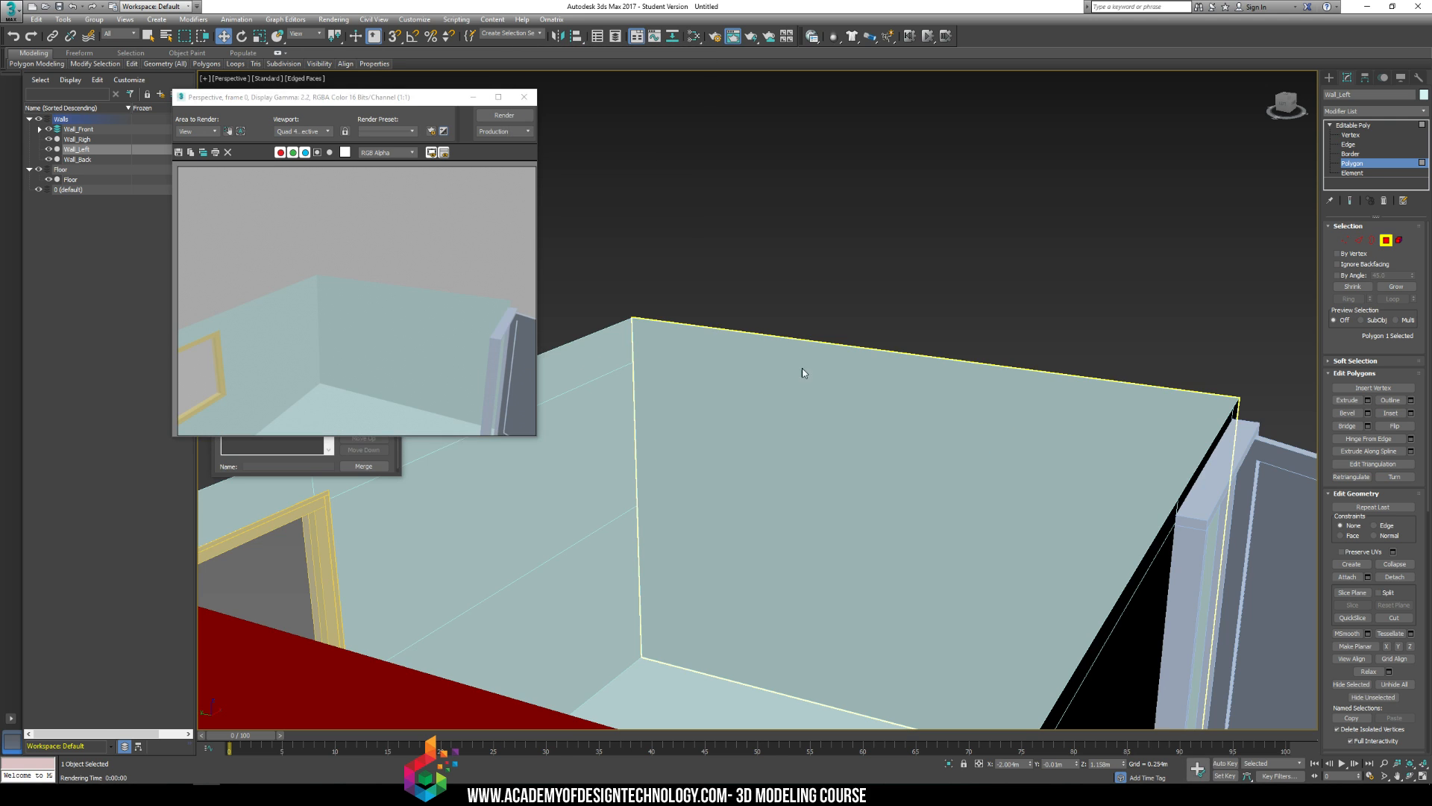
Step: Render the room from the door side to check the walls, window and open door
scroll(695, 378, "down", 10)
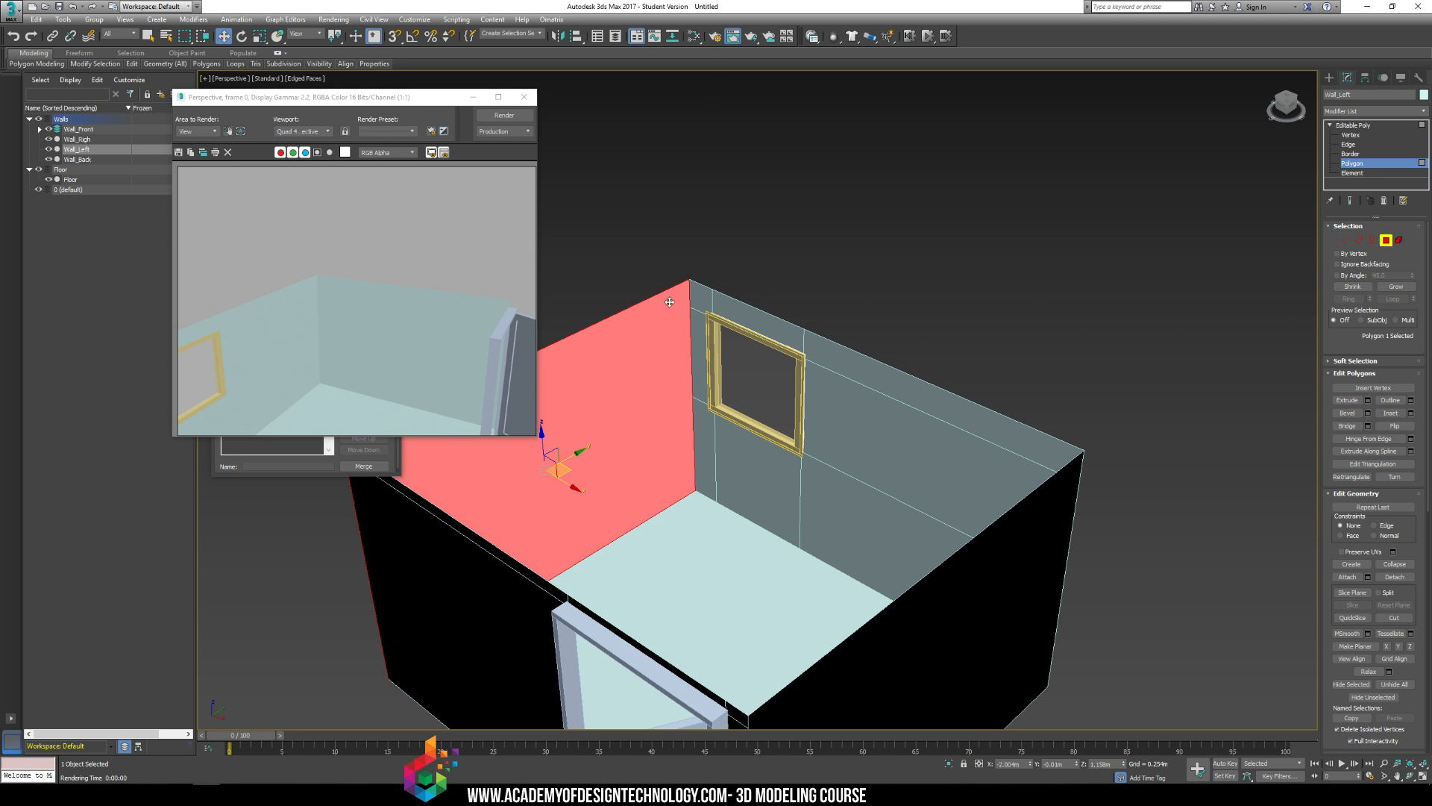
key("shift+q")
middle_click_drag(670, 301, 746, 366, "alt")
key("shift+q")
key("shift+q")
key("shift+q")
key("shift+q")
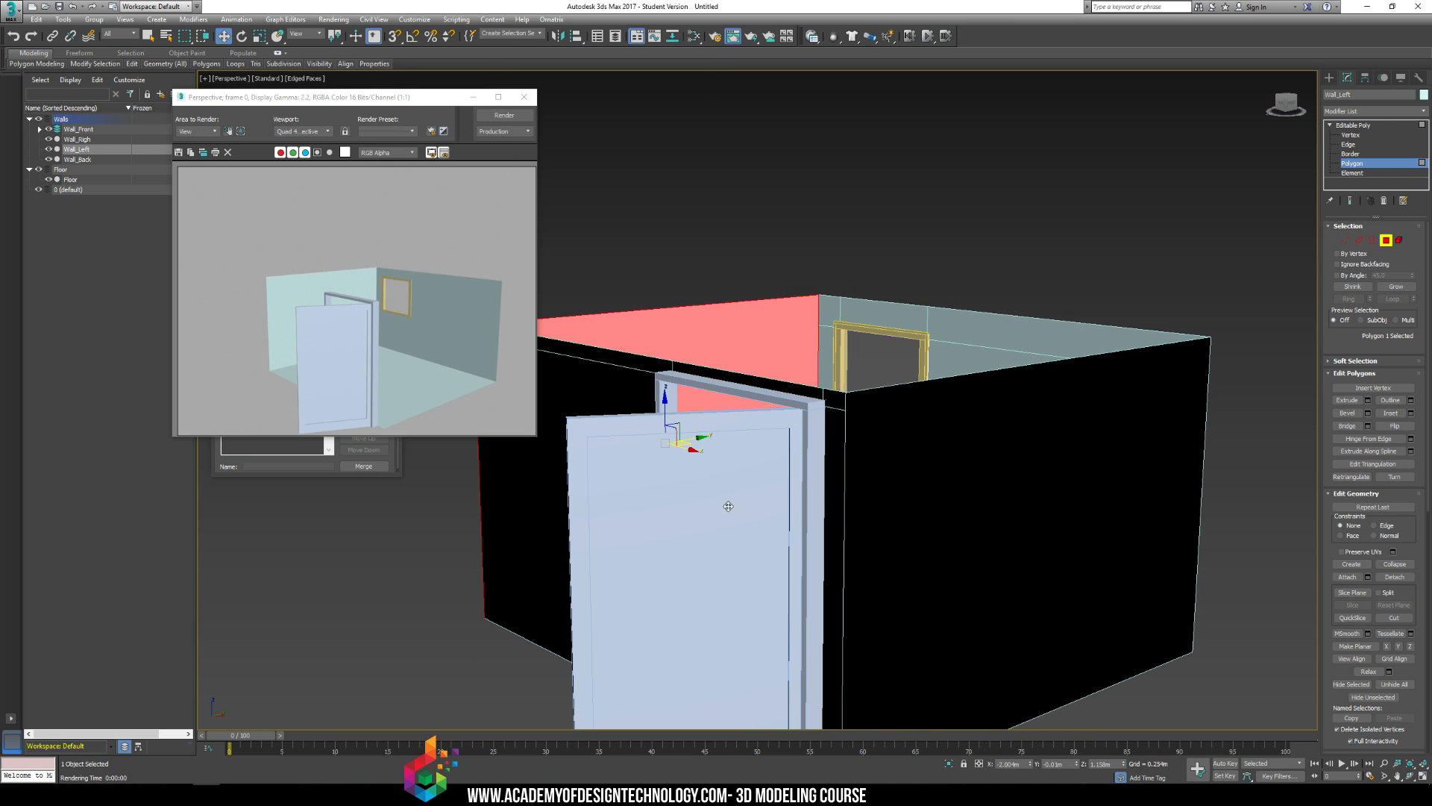
Step: Hide the Wall_Front layer, render the open room to check it, and show the layer again
middle_click_drag(898, 481, 770, 317, "alt")
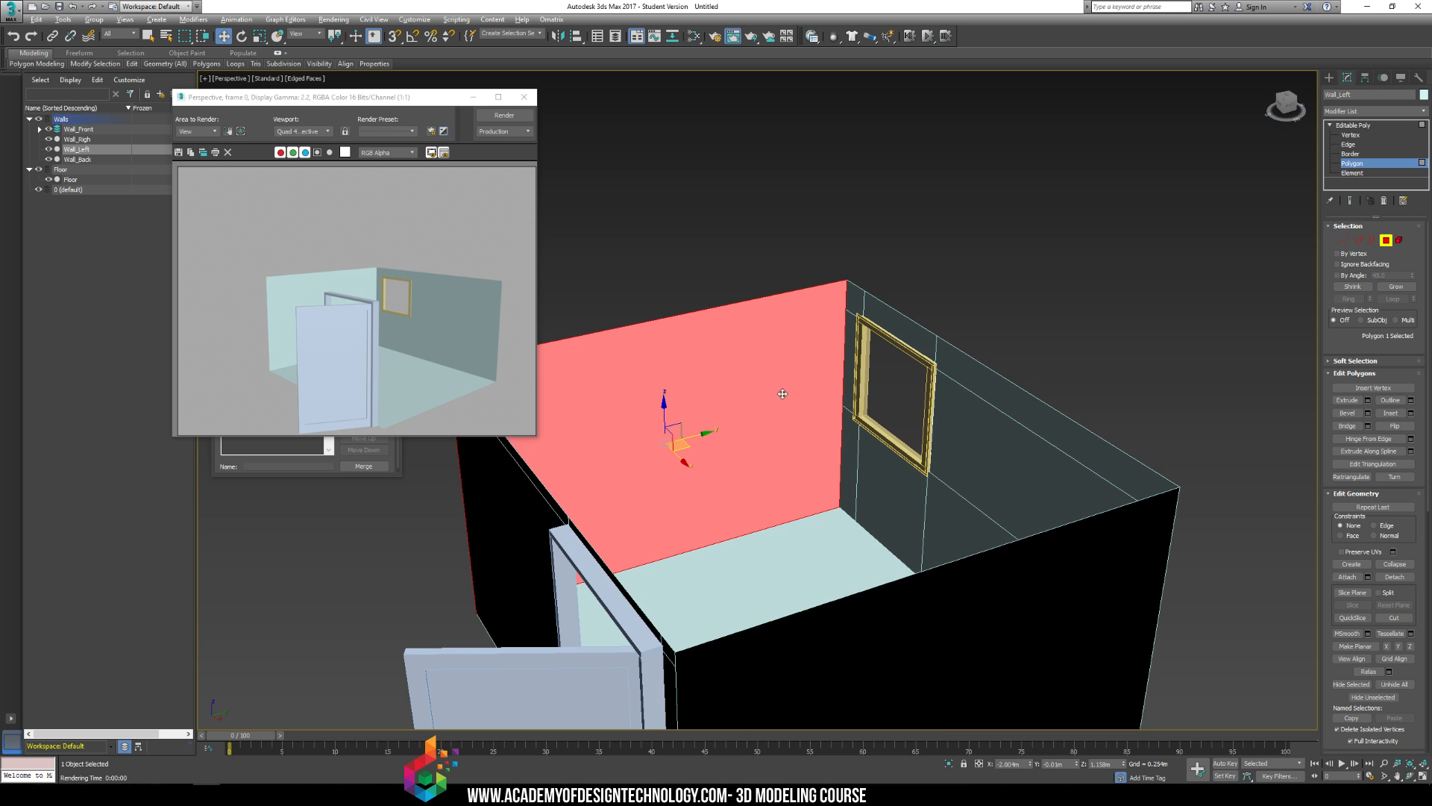
middle_click_drag(783, 394, 794, 377, "alt")
left_click(48, 129)
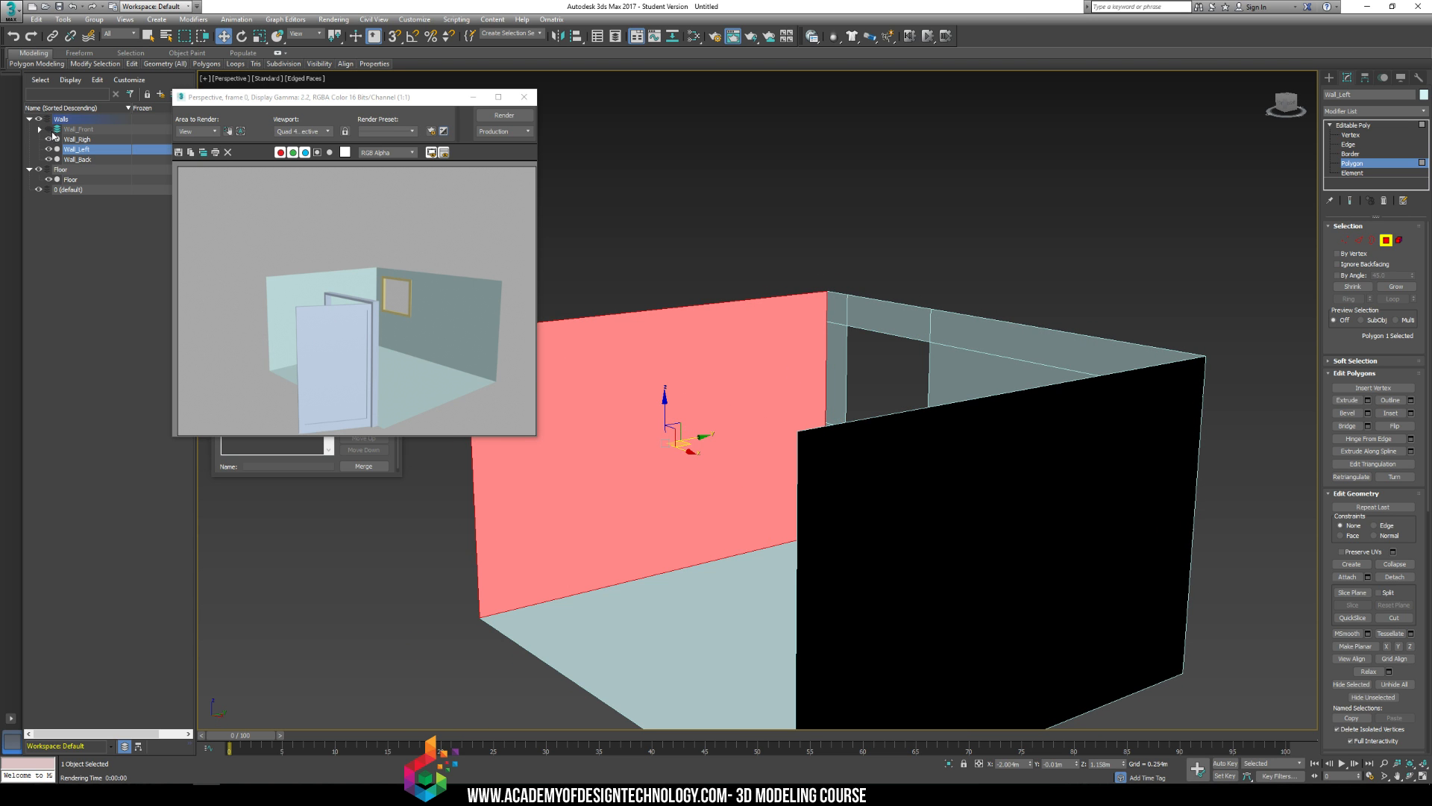
key("shift+q")
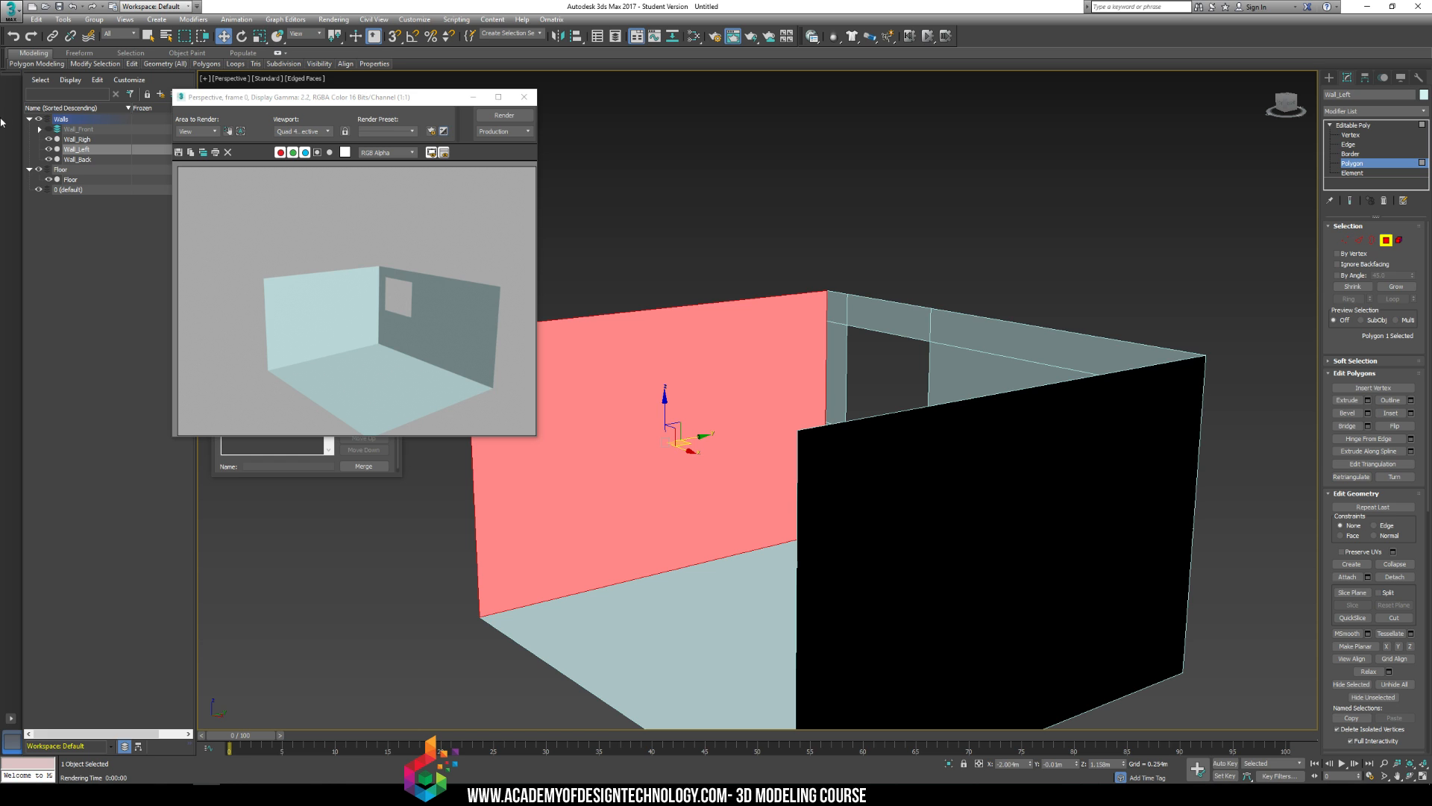
left_click(48, 129)
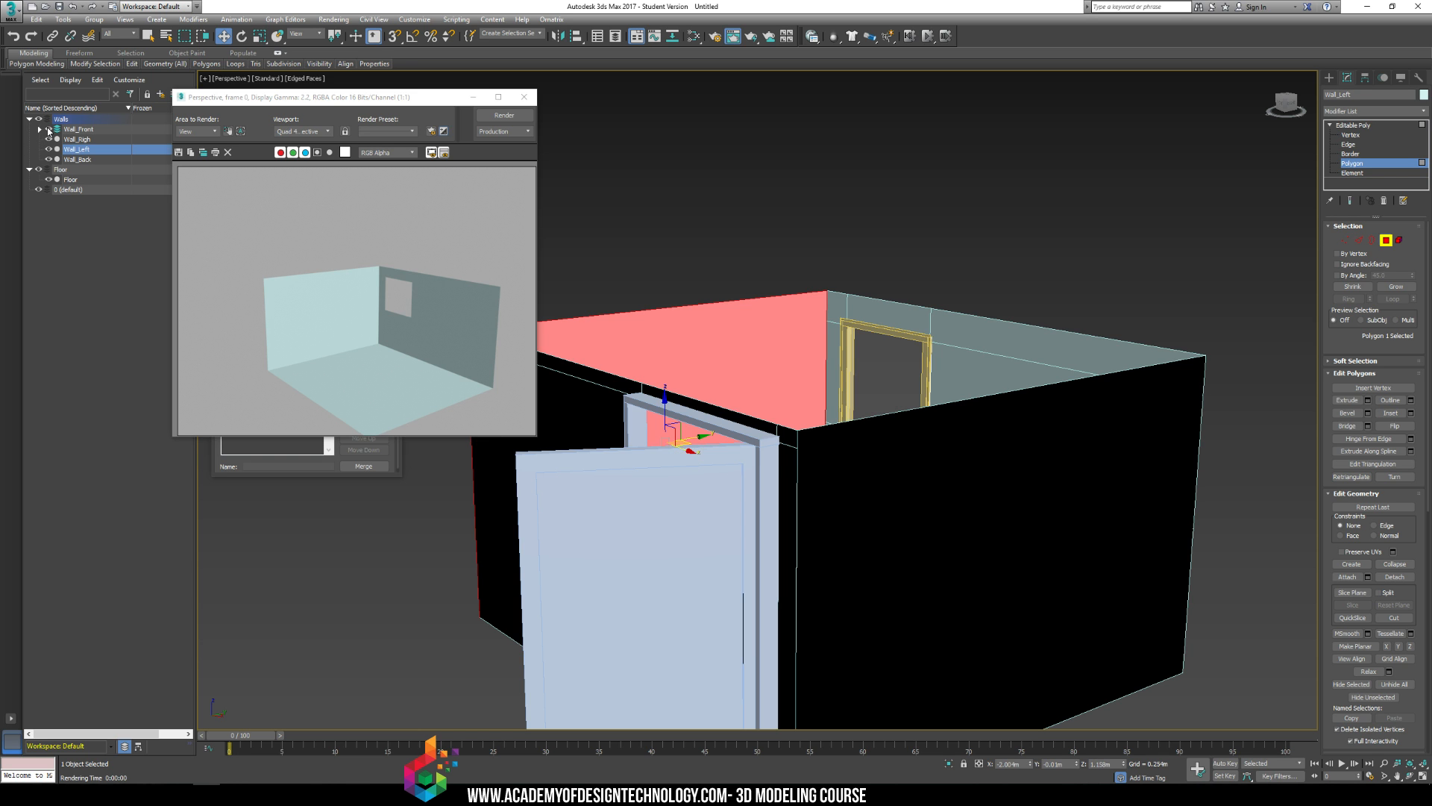
Step: Expand the Wall_Front layer and select the glass pane and window frame to check which layer holds them
left_click(66, 170)
middle_click_drag(716, 350, 727, 305, "alt")
left_click(689, 280)
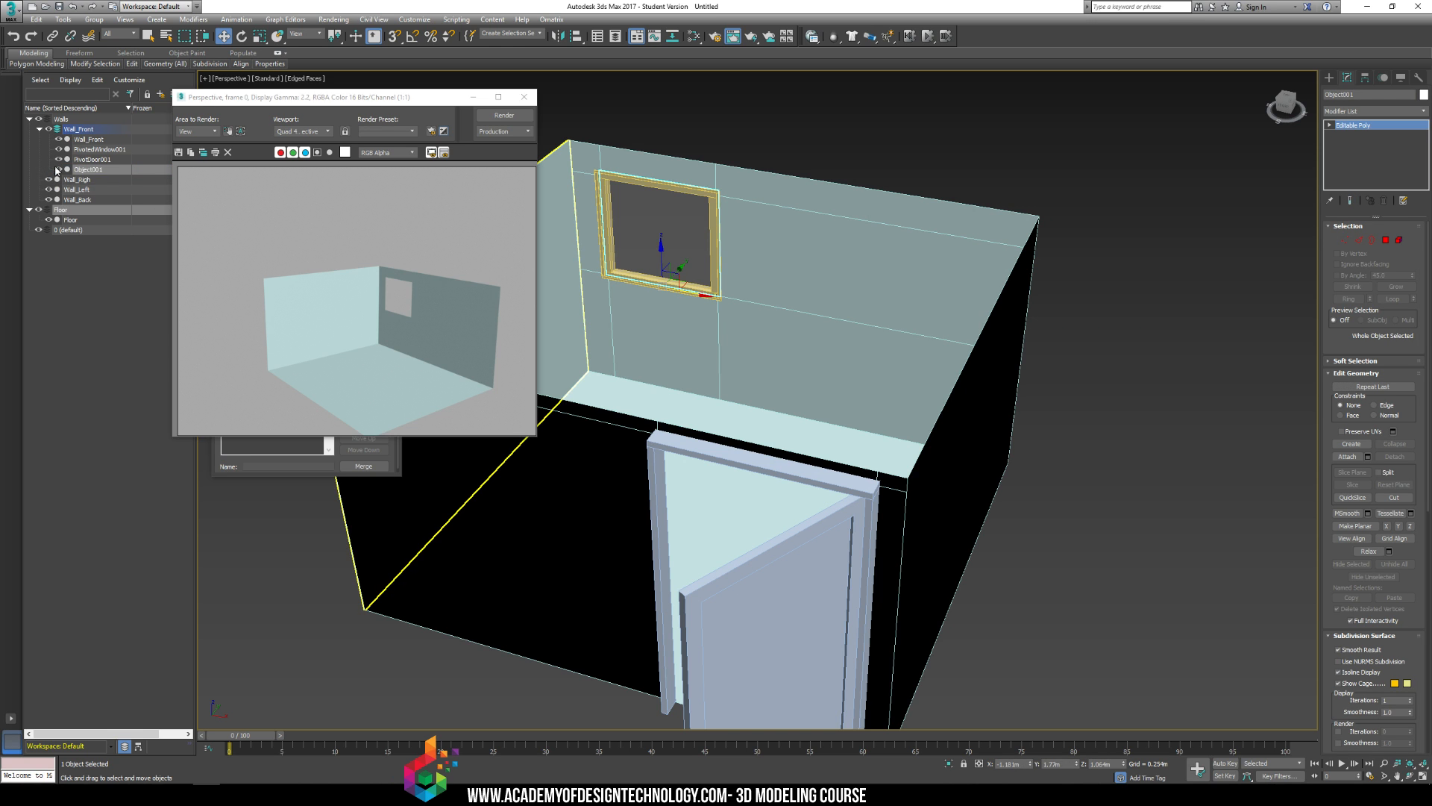
left_click(680, 228)
left_click(705, 196)
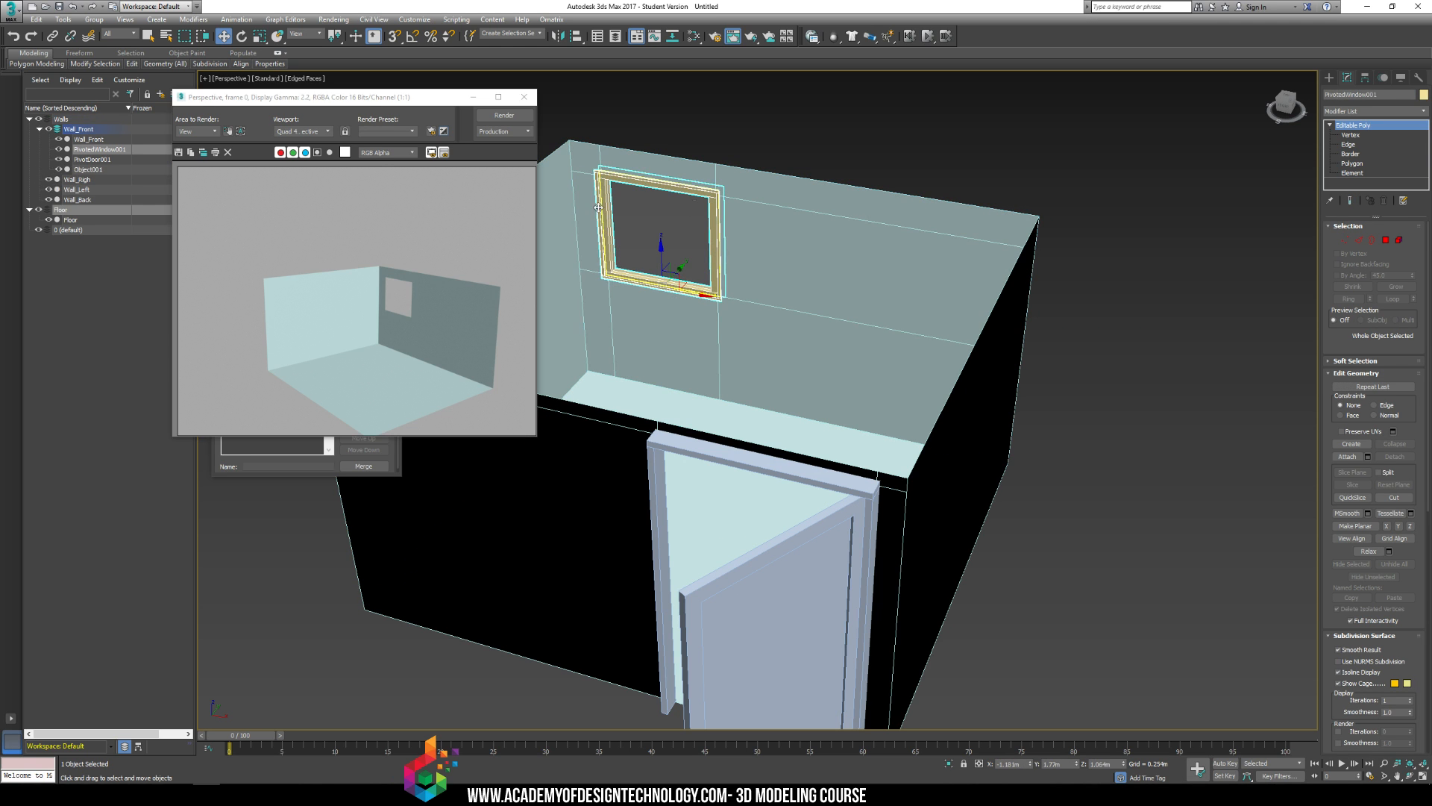
left_click(40, 130)
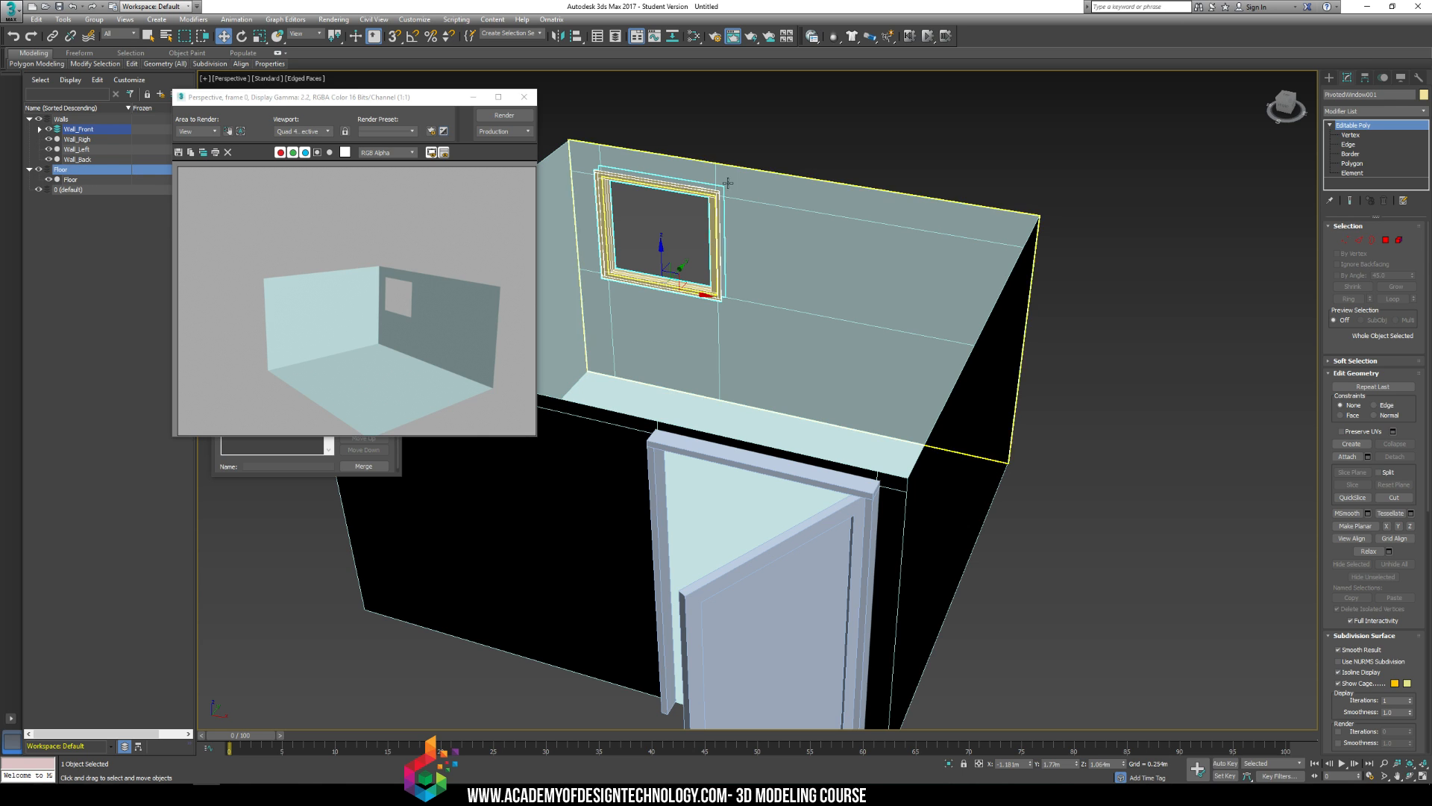
Step: Create a new layer named Wall_Back
left_click(80, 139)
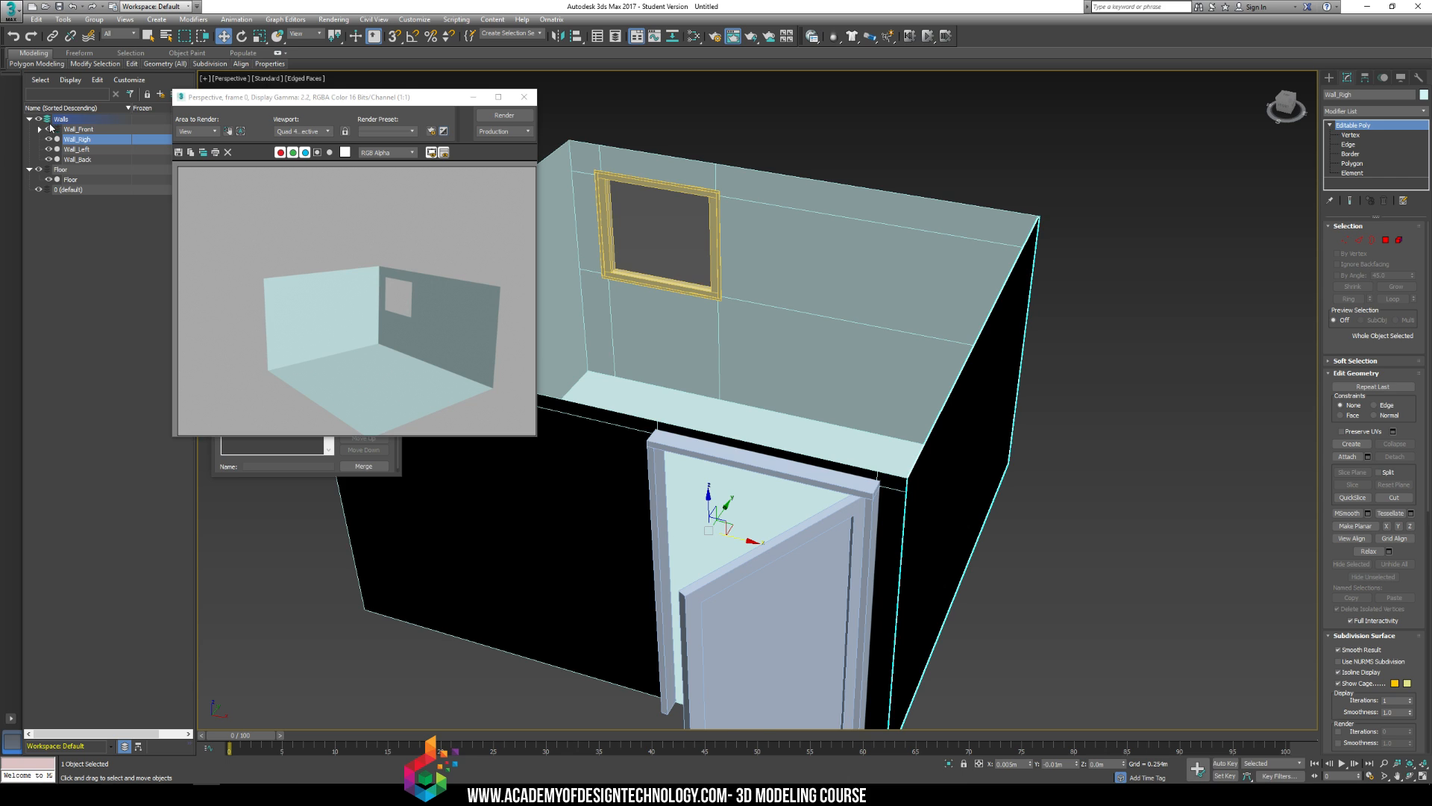
left_click(49, 129)
left_click(49, 130)
left_click(161, 94)
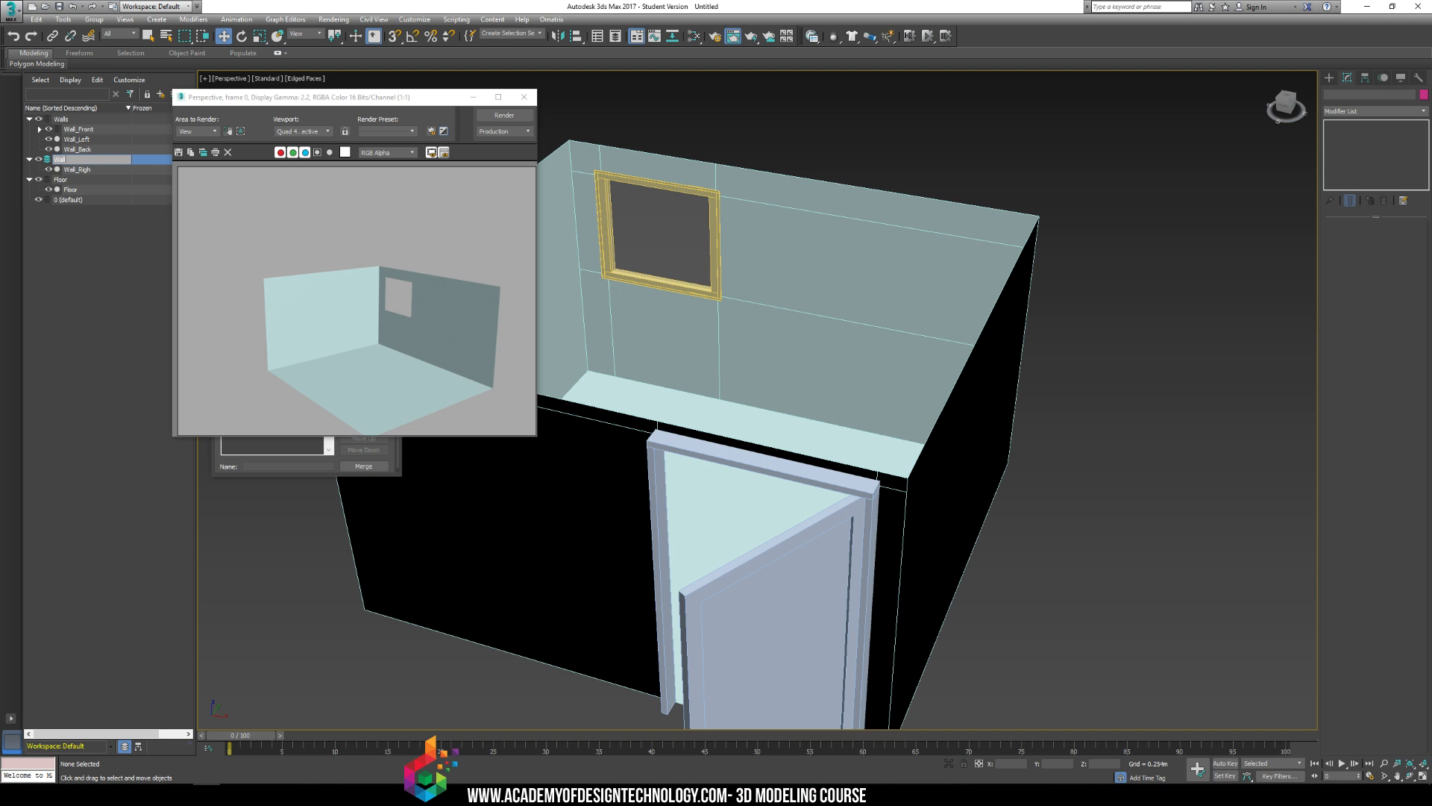
Step: Move the Wall_Righ object from the Wall_Back layer back into the Walls layer
left_click(78, 170)
left_click_drag(54, 171, 64, 118)
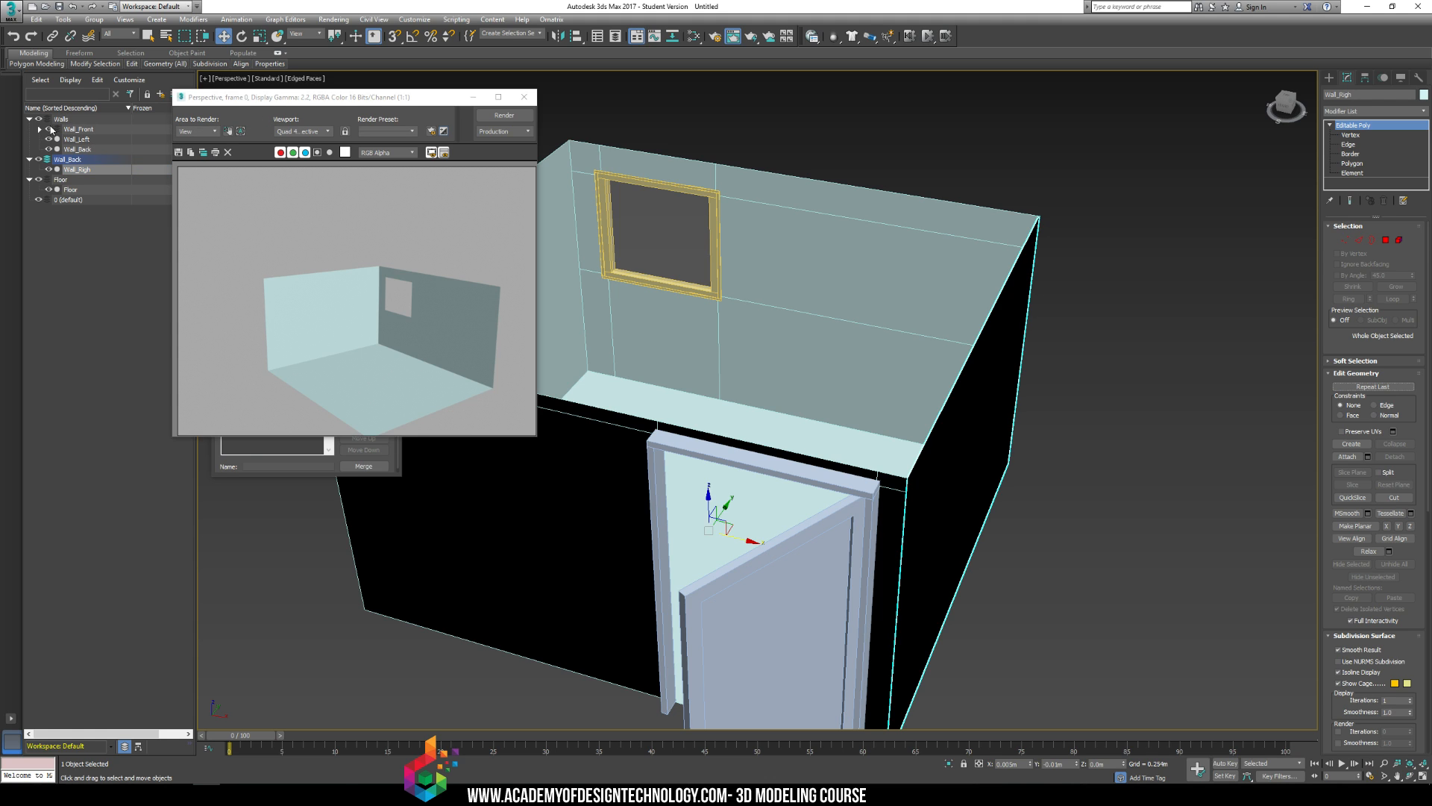
left_click_drag(78, 170, 66, 121)
Step: Move the glass pane Object001, PivotedWindow001 and the back wall object into the Wall_Back layer
left_click(40, 129)
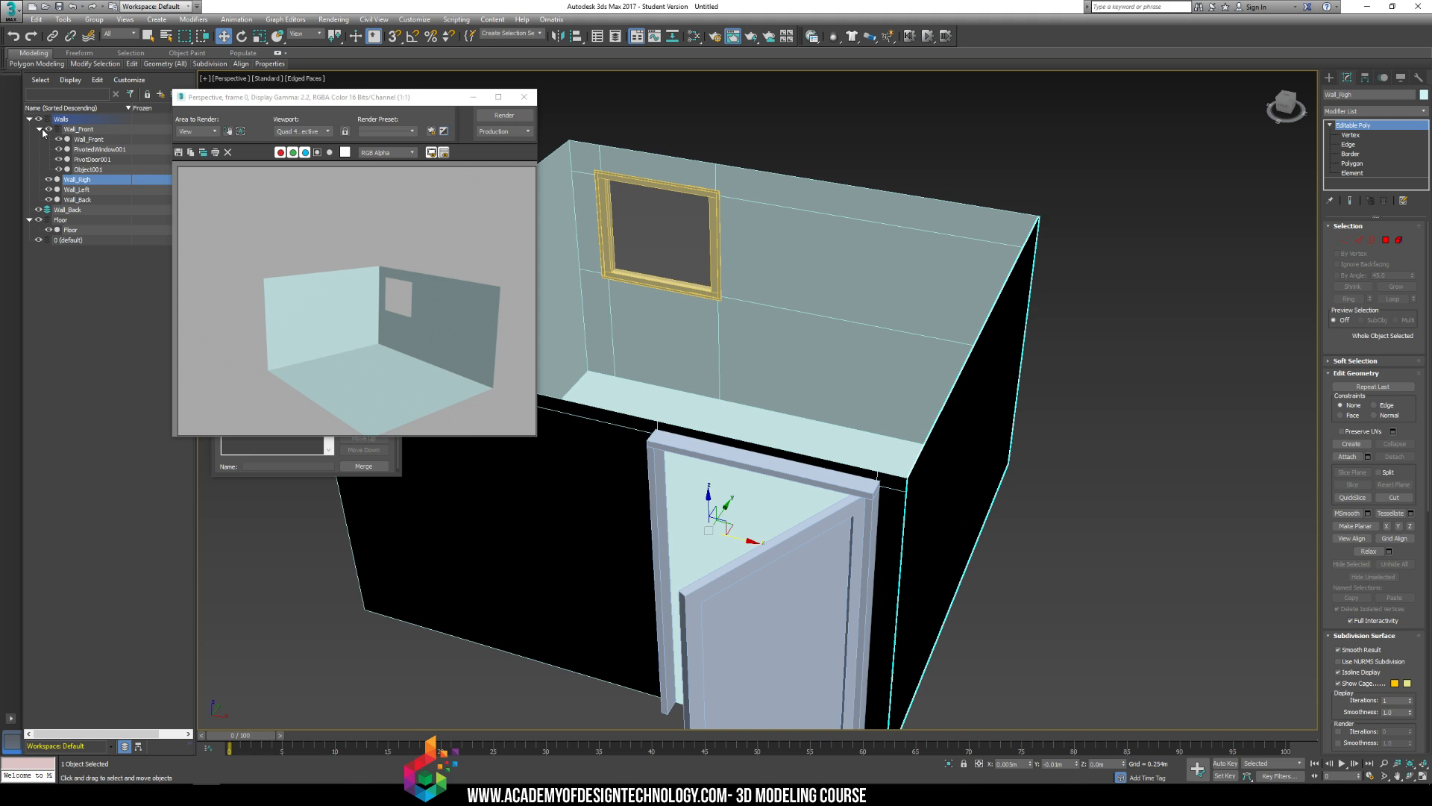
left_click(88, 169)
left_click_drag(86, 171, 77, 212)
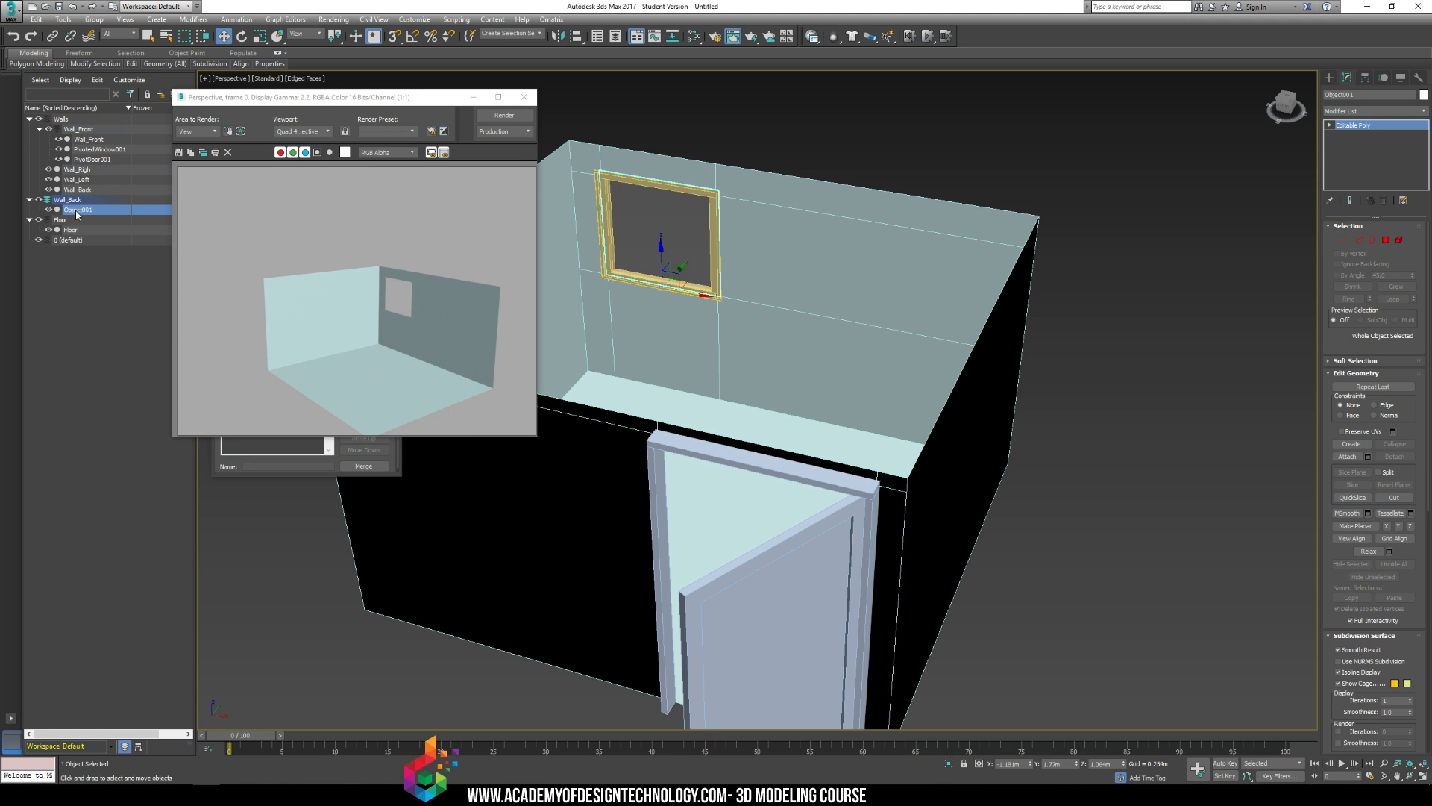
left_click(86, 159)
left_click(97, 150)
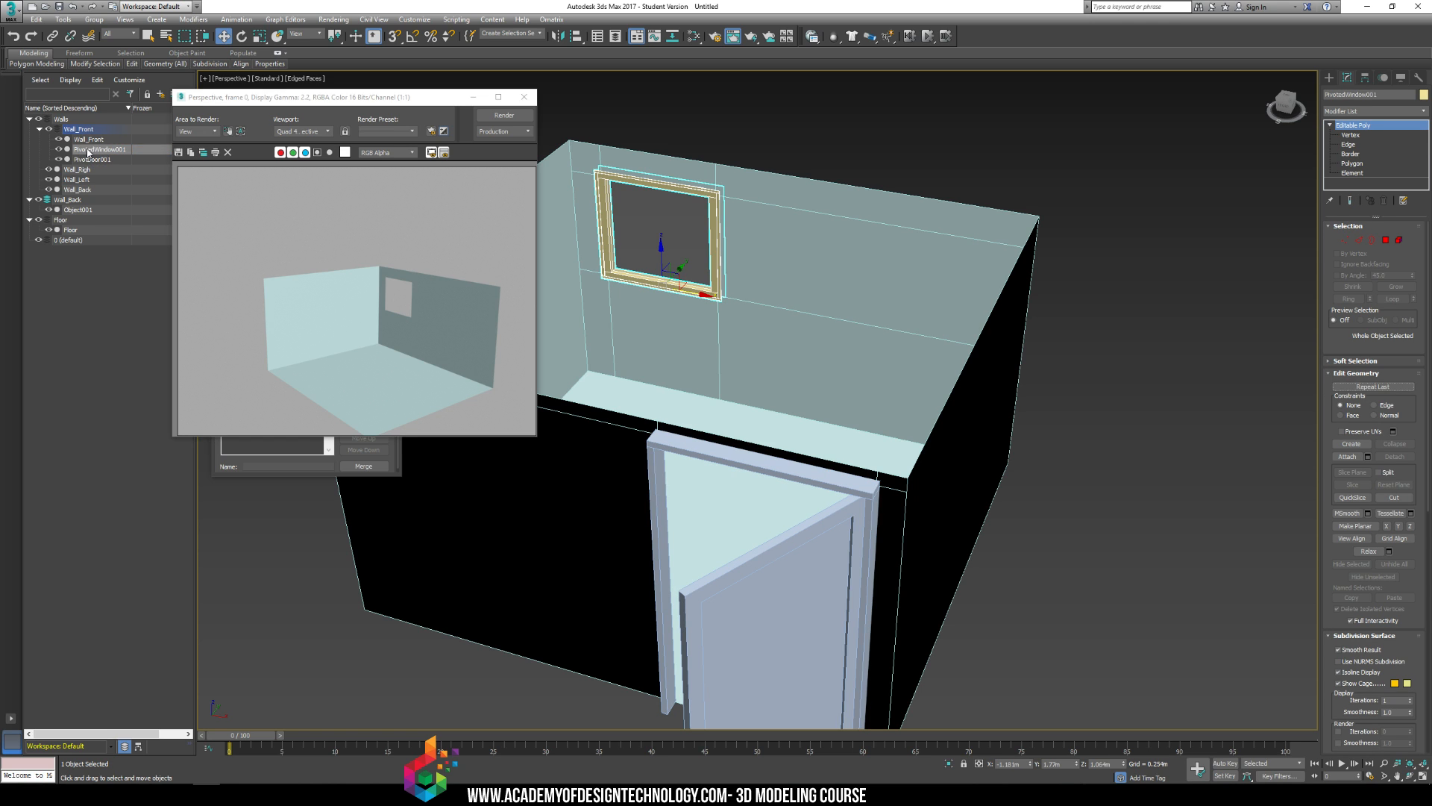
left_click_drag(87, 151, 83, 200)
left_click(41, 192)
left_click(35, 180)
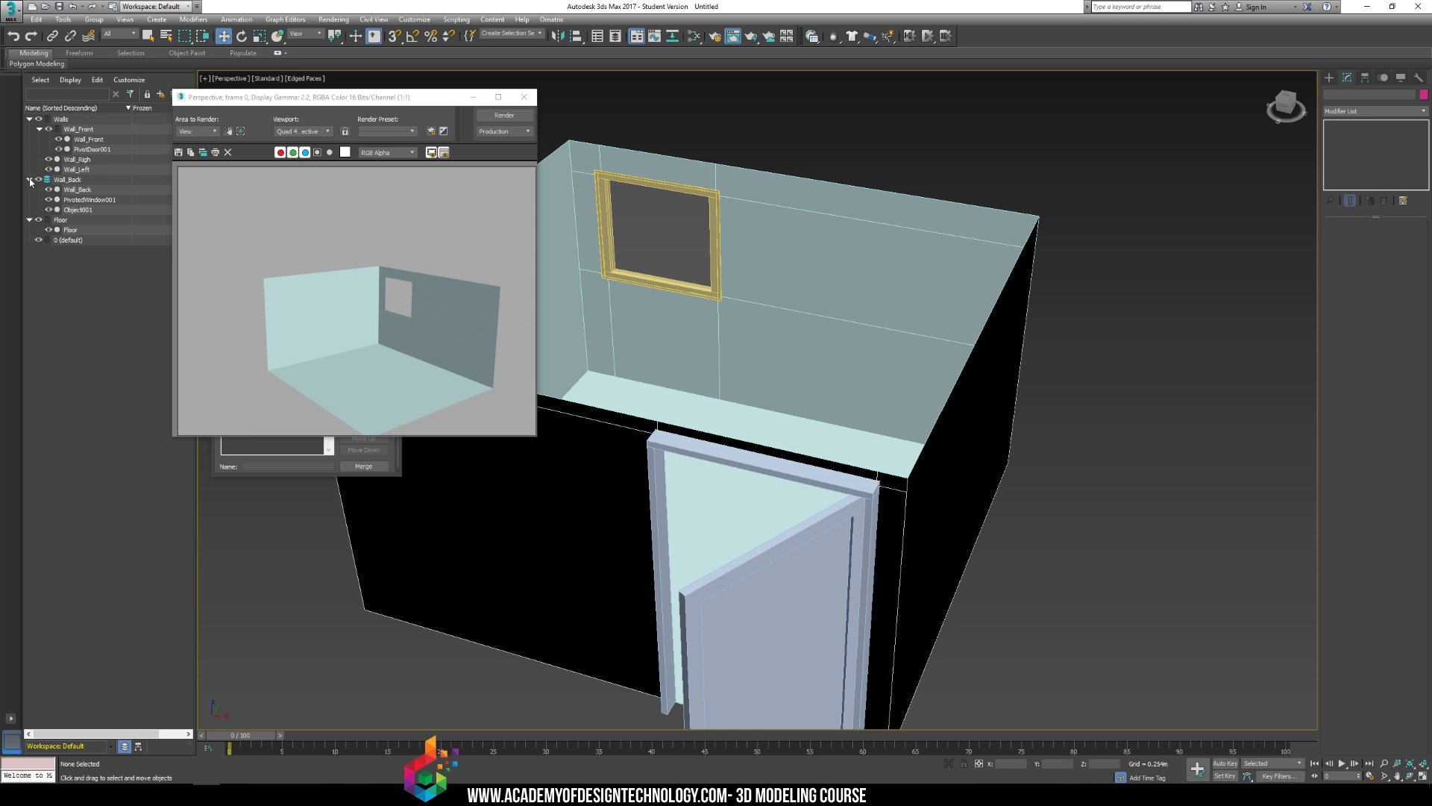
Step: Collapse the Wall_Back layer and toggle its visibility off and on to check its contents
left_click(30, 180)
left_click(38, 180)
left_click(38, 181)
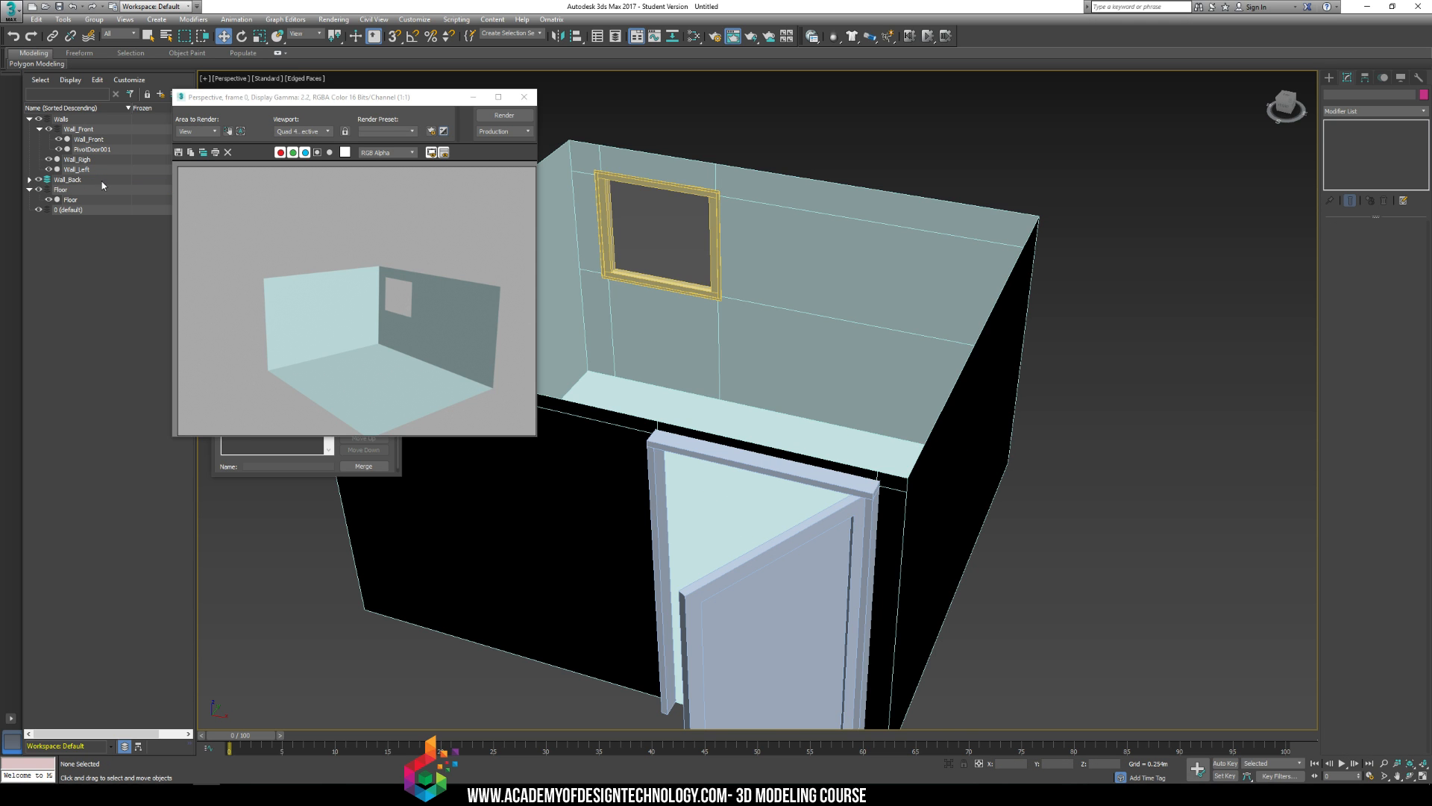
middle_click_drag(793, 278, 854, 322)
middle_click_drag(854, 323, 810, 264)
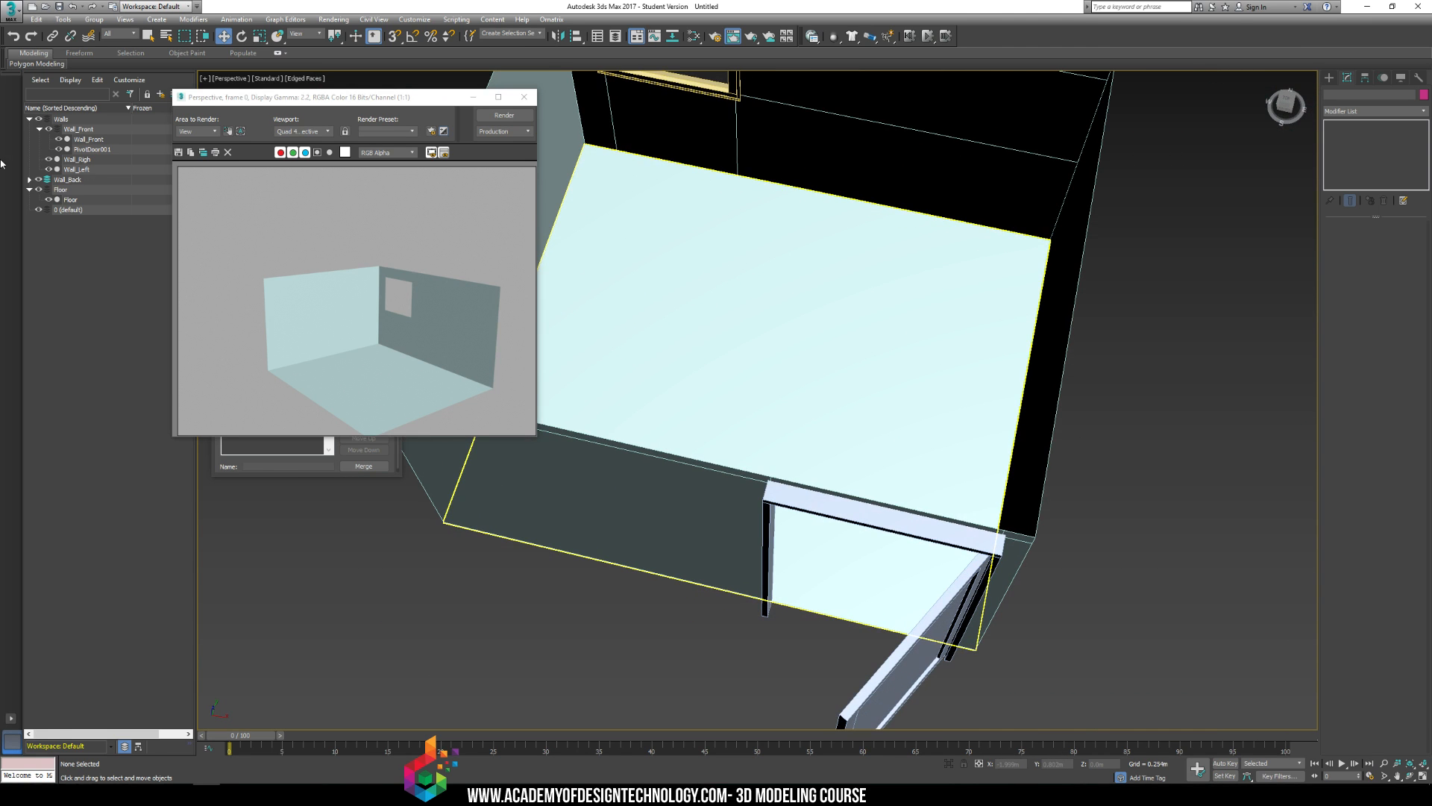
Step: Collapse the remaining layers and create a new layer named Blockout
left_click(40, 130)
left_click(29, 119)
left_click(29, 140)
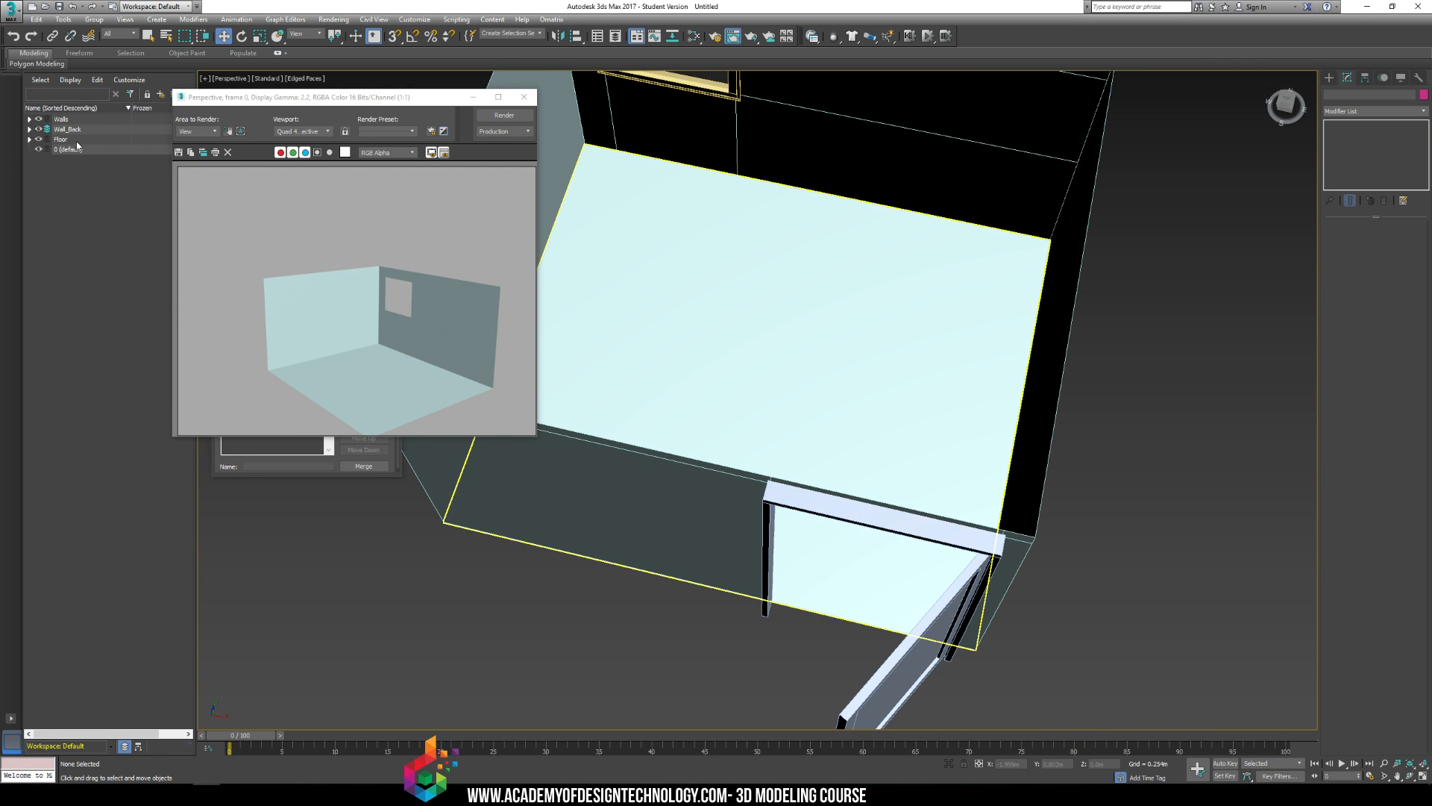
left_click(160, 95)
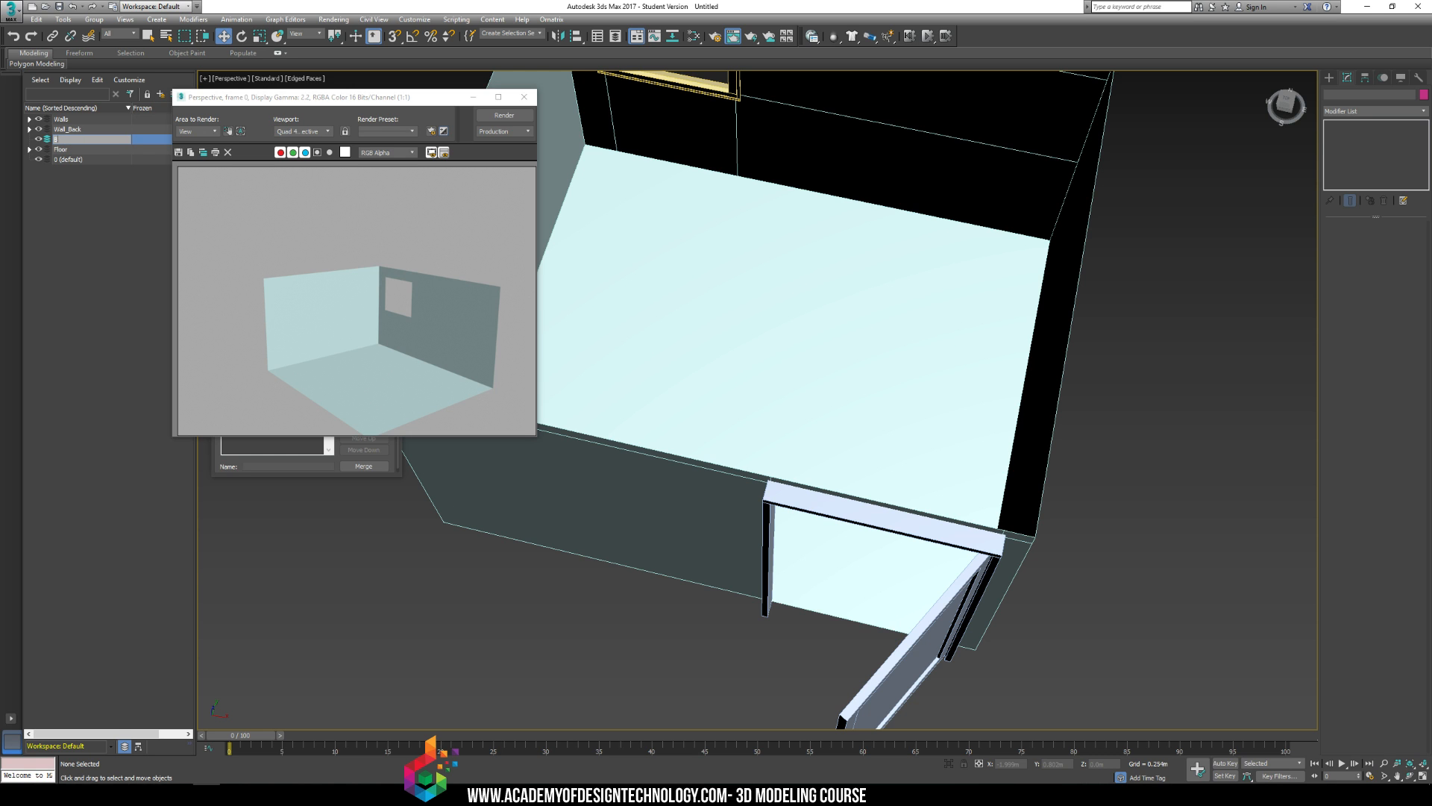
type("Blockout")
key("Return")
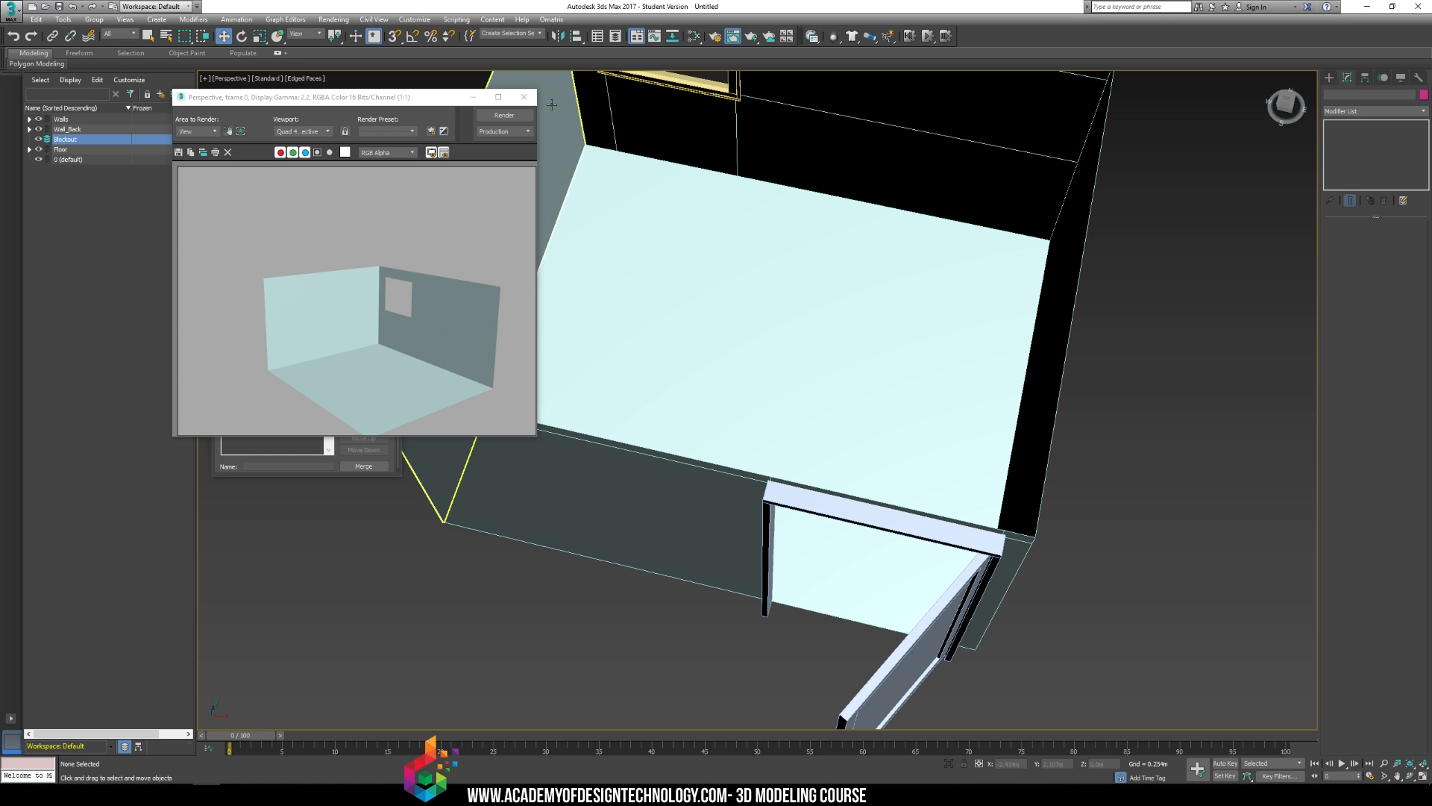
Step: Close the rendered image and hide the Wall_Front layer to open up the view into the room
left_click(523, 97)
middle_click_drag(771, 268, 759, 256, "alt")
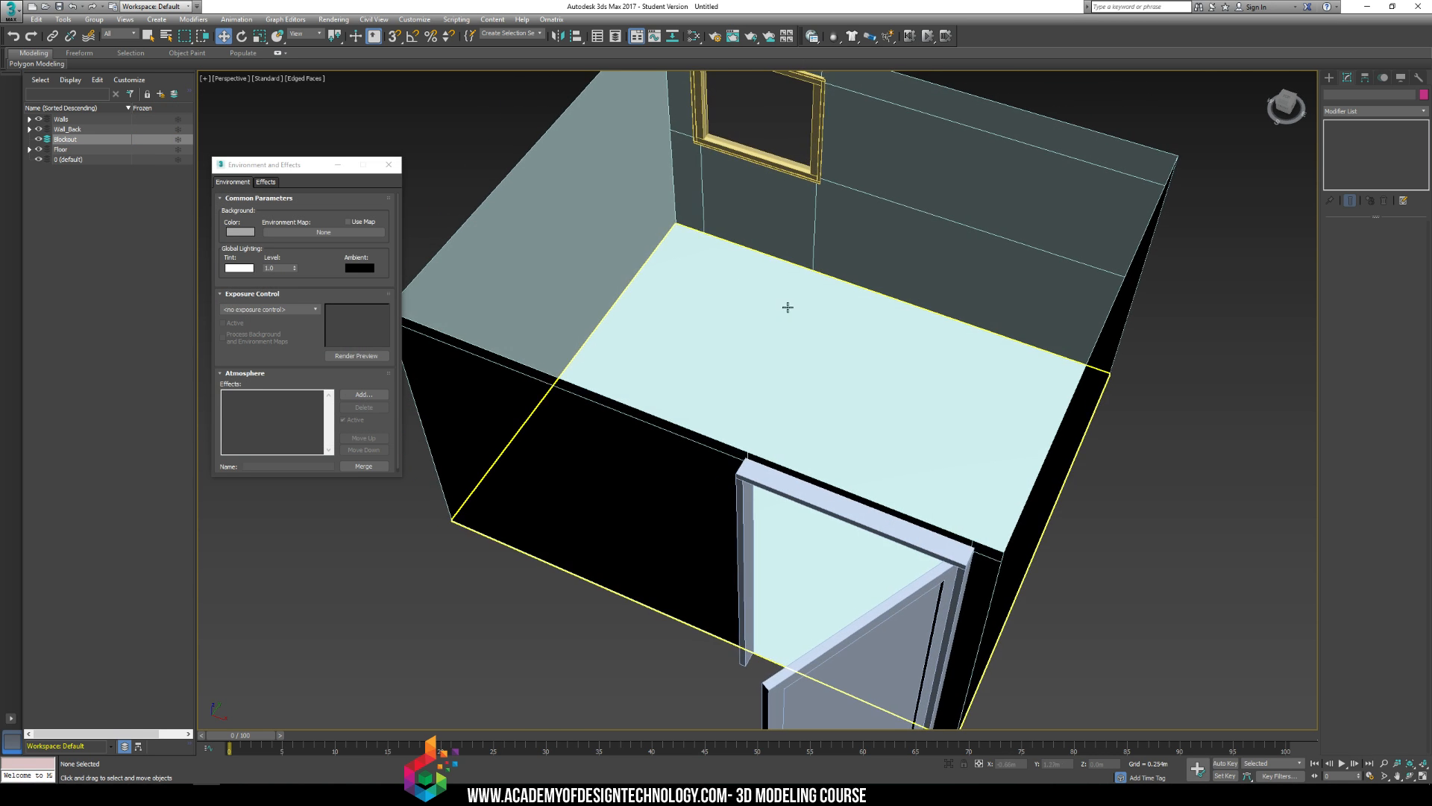
left_click(1330, 78)
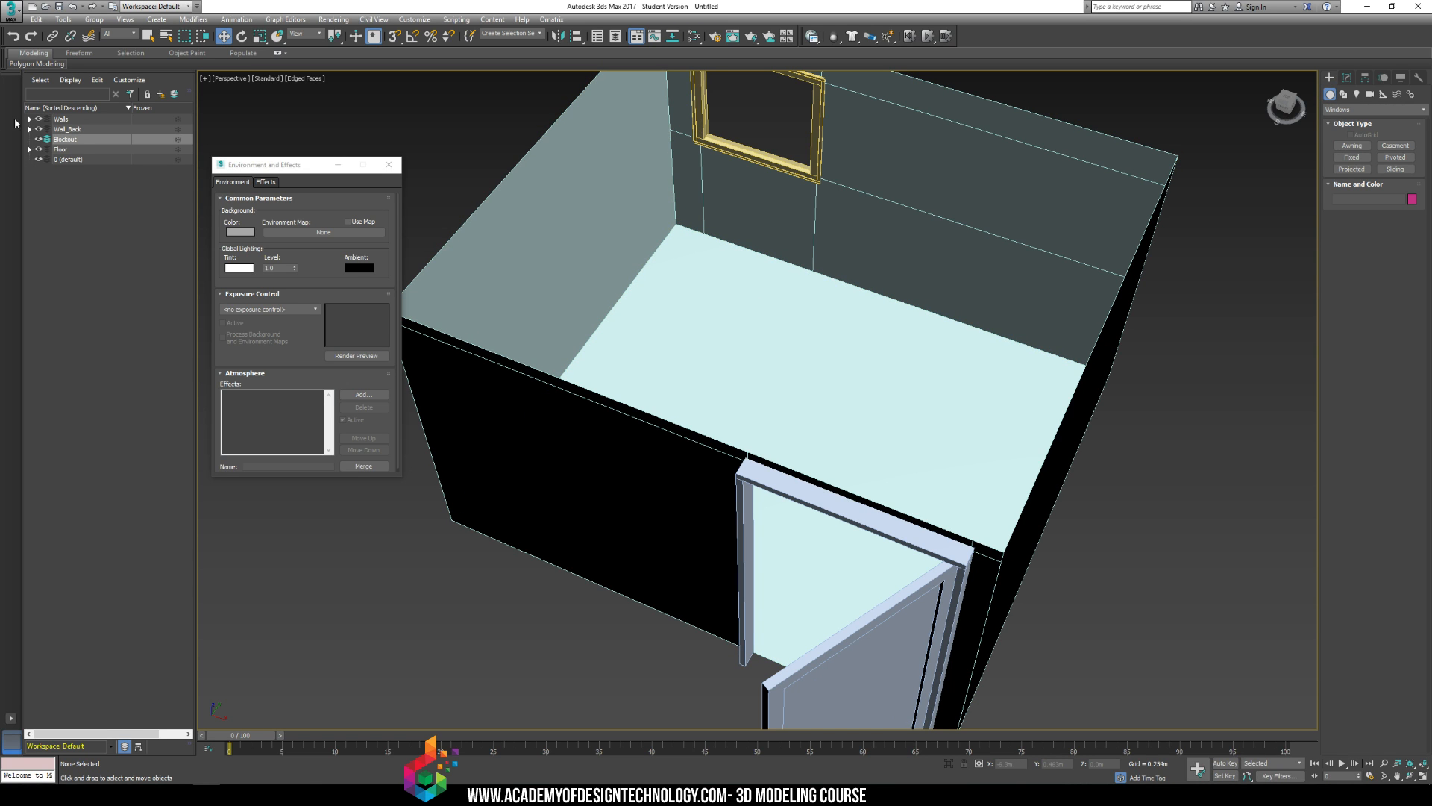
left_click(29, 119)
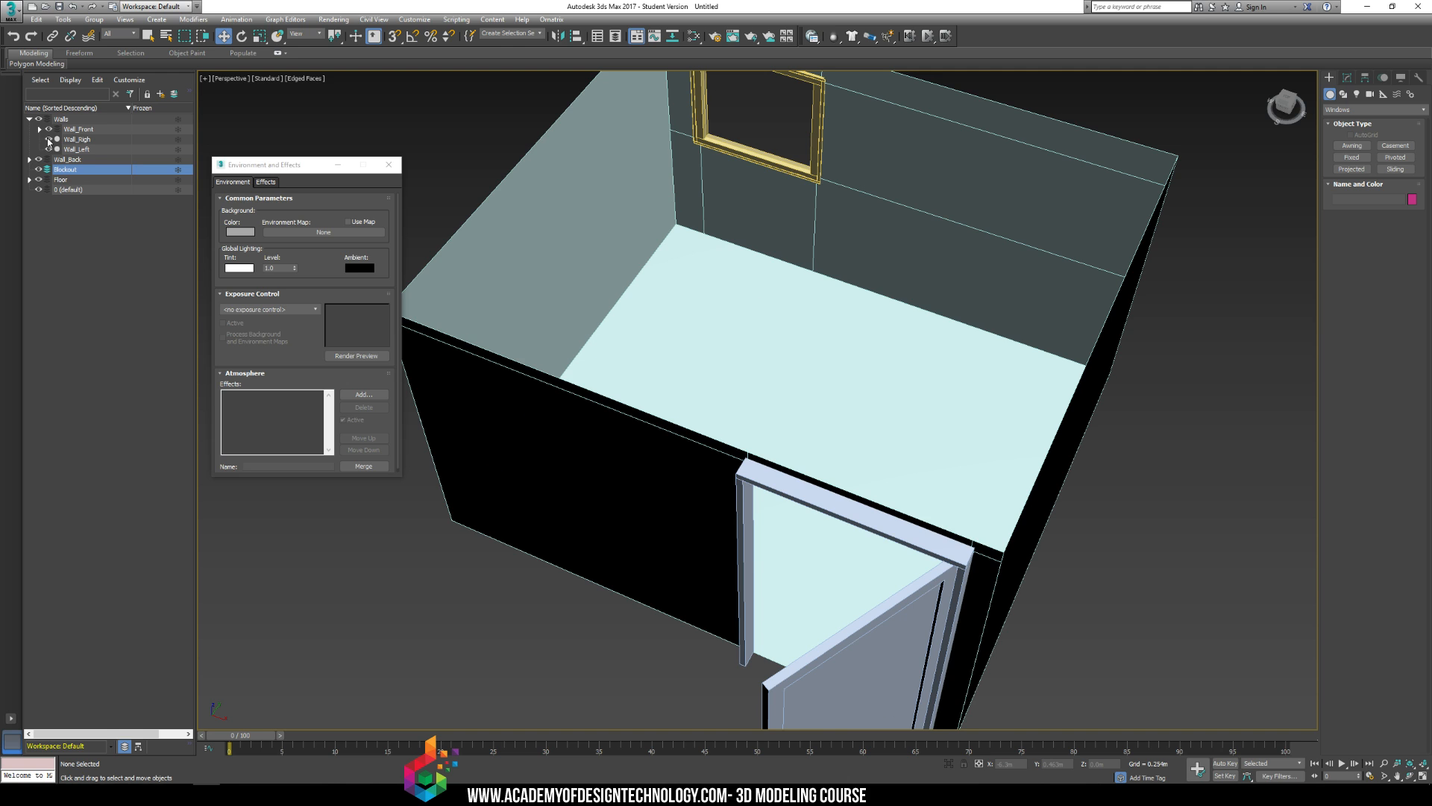
left_click(48, 130)
middle_click_drag(904, 453, 904, 422, "alt")
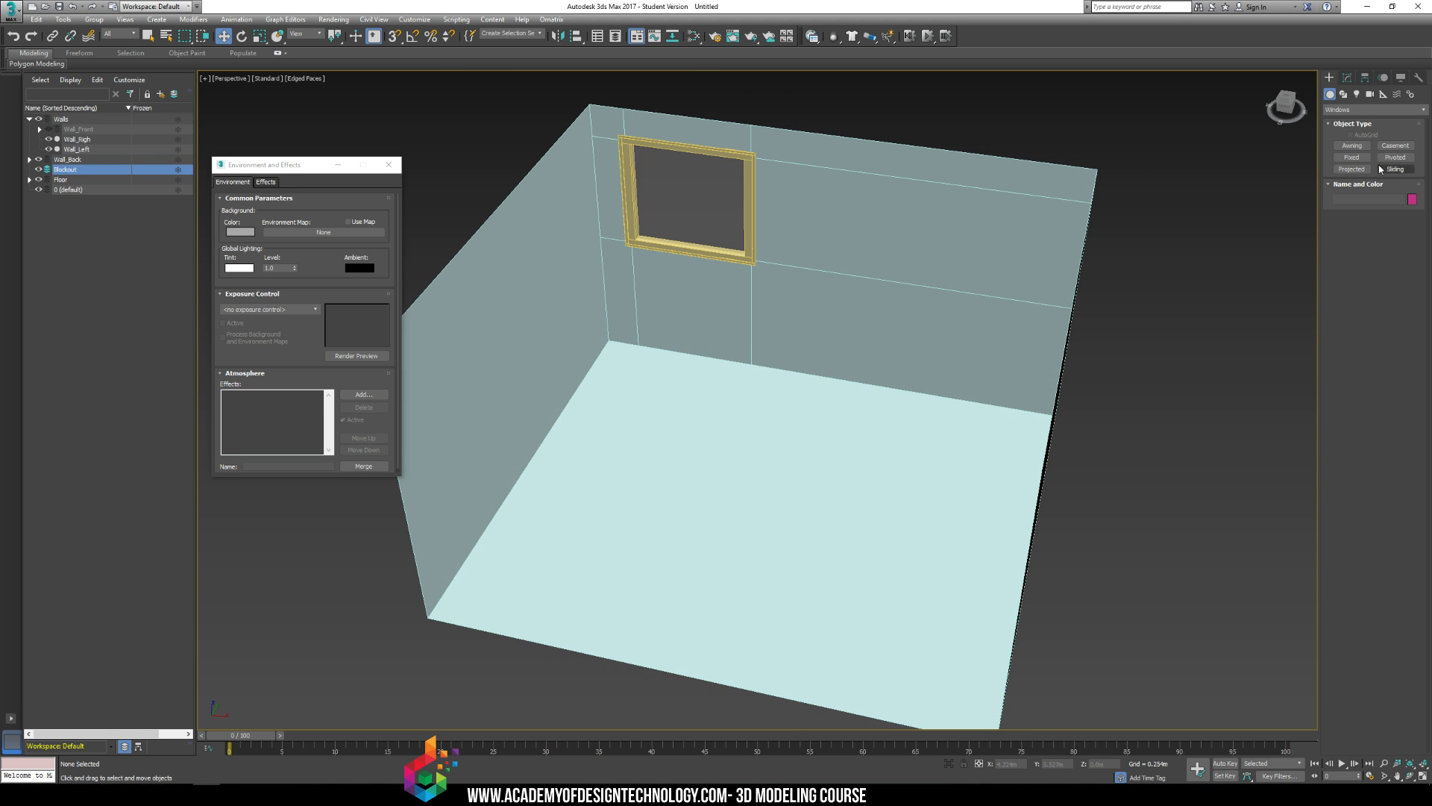
Step: Create a box about 1.9 m wide, 1.1 m long and 0.23 m high as the bed and move it into the corner beneath the window
left_click(1349, 111)
left_click(1349, 120)
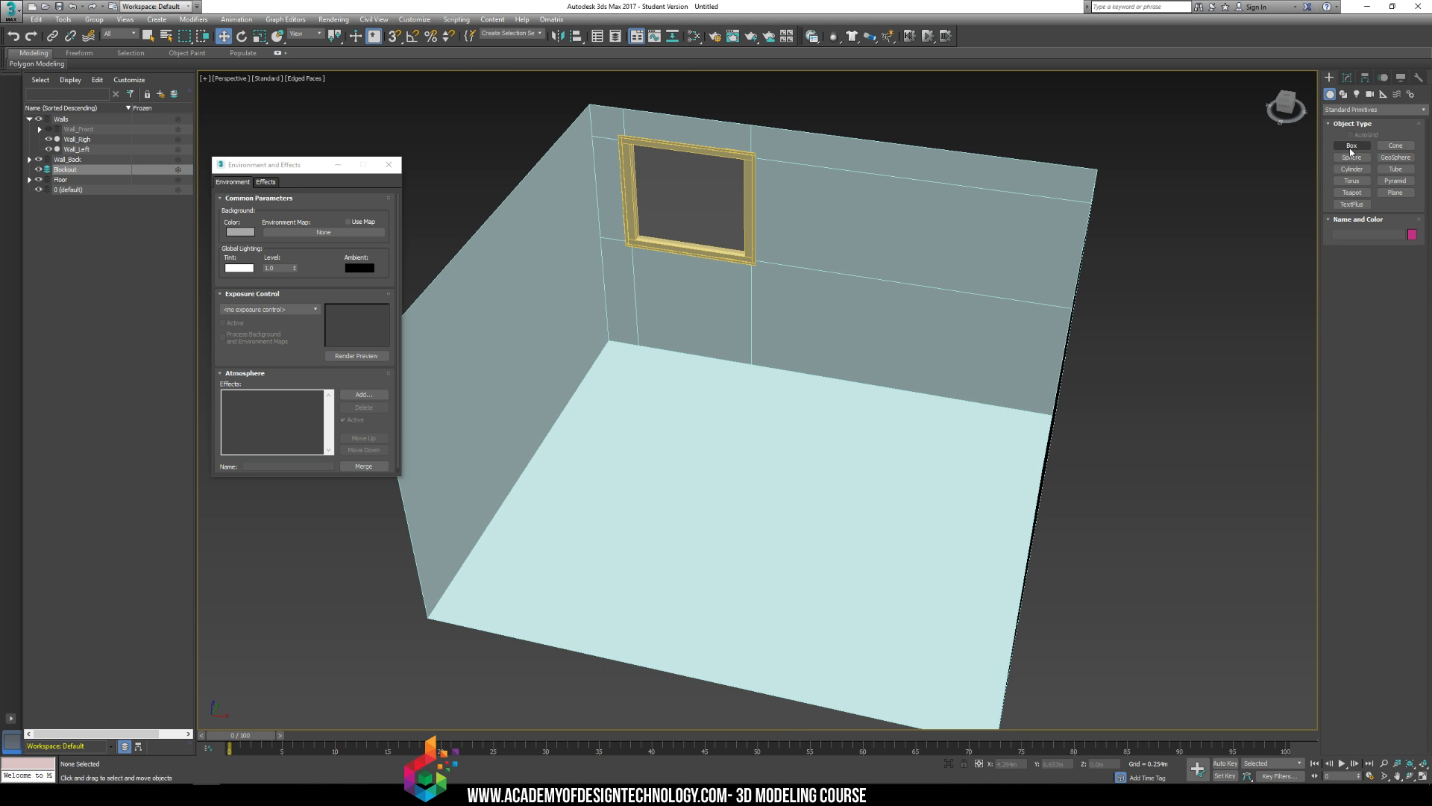
left_click(1351, 147)
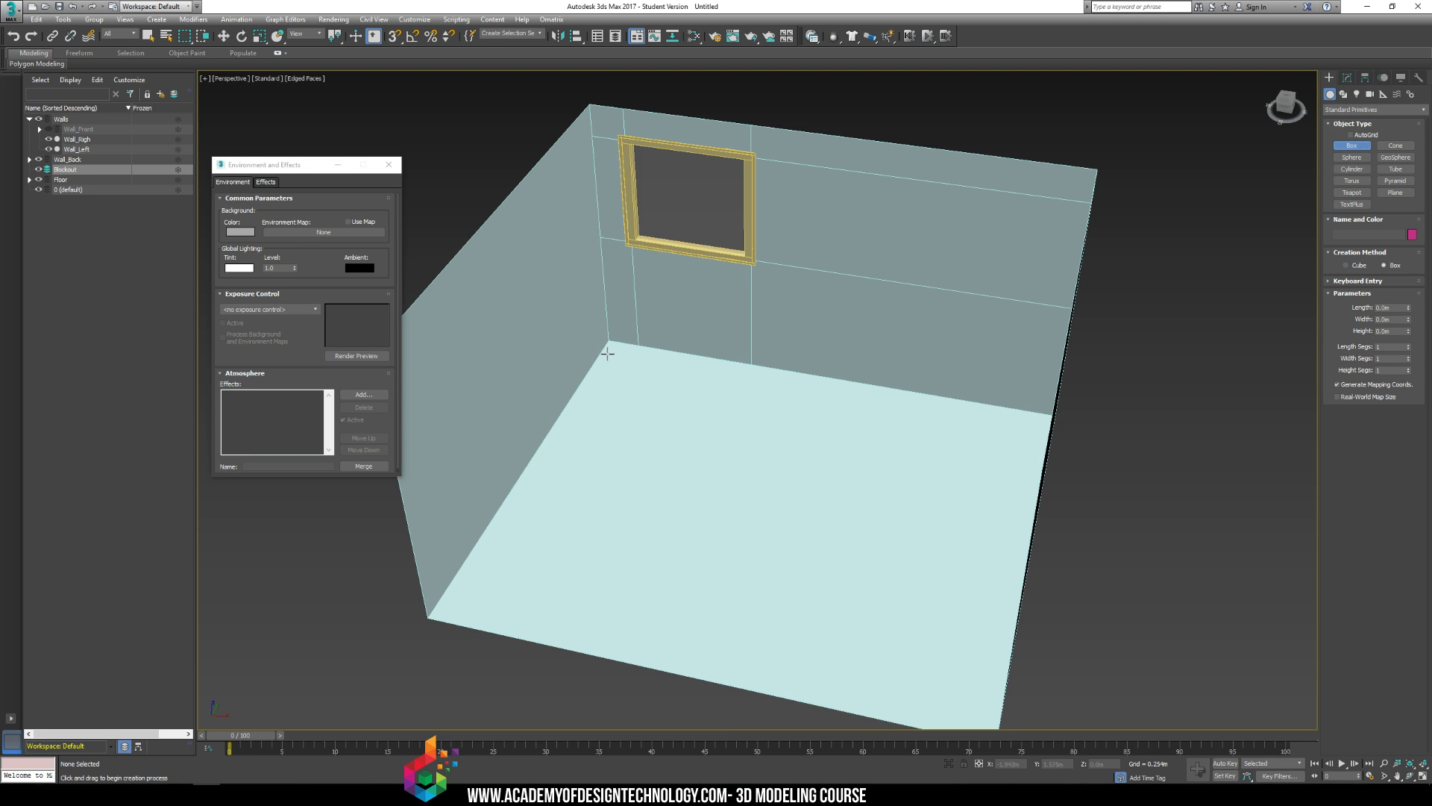
left_click_drag(607, 354, 781, 459)
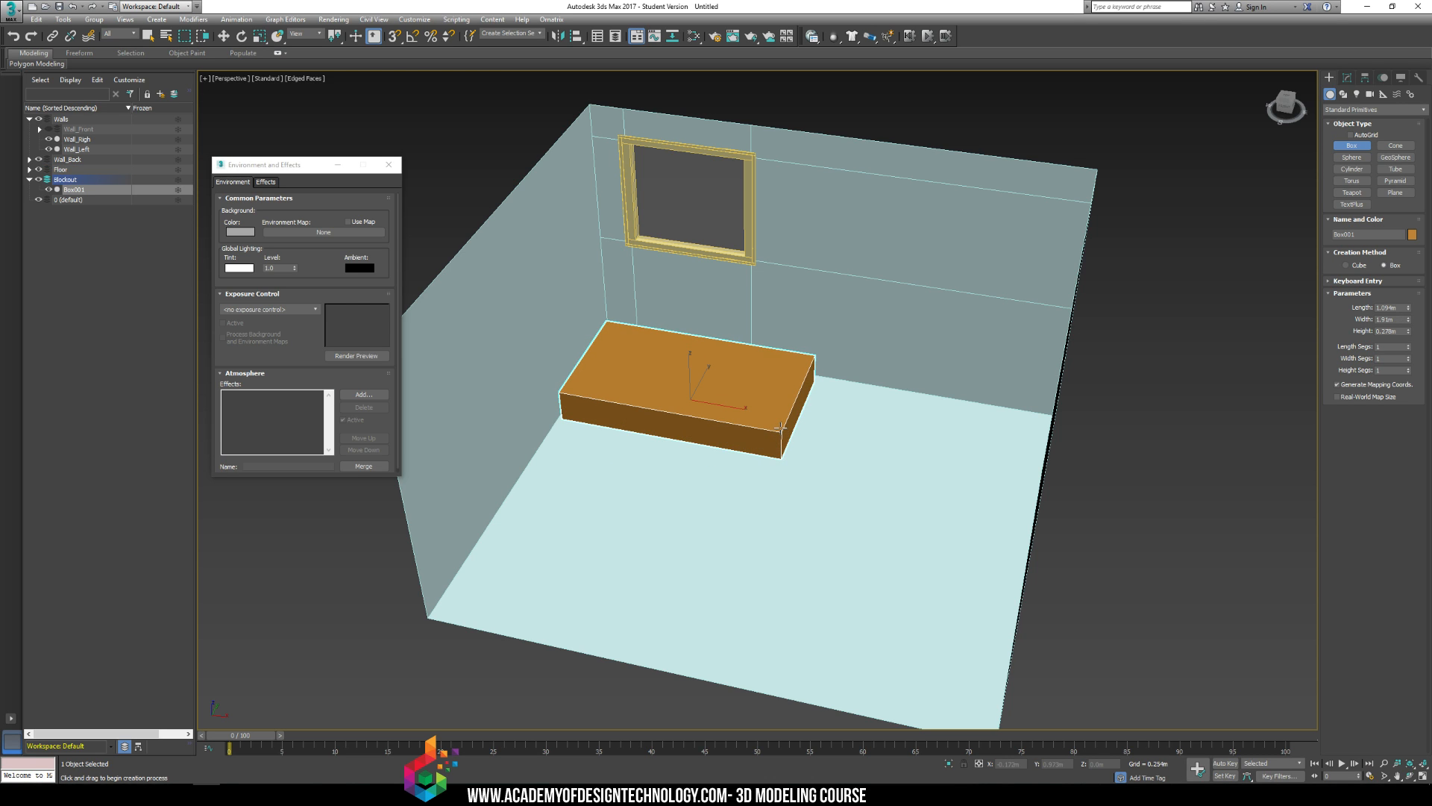
left_click(780, 427)
key("w")
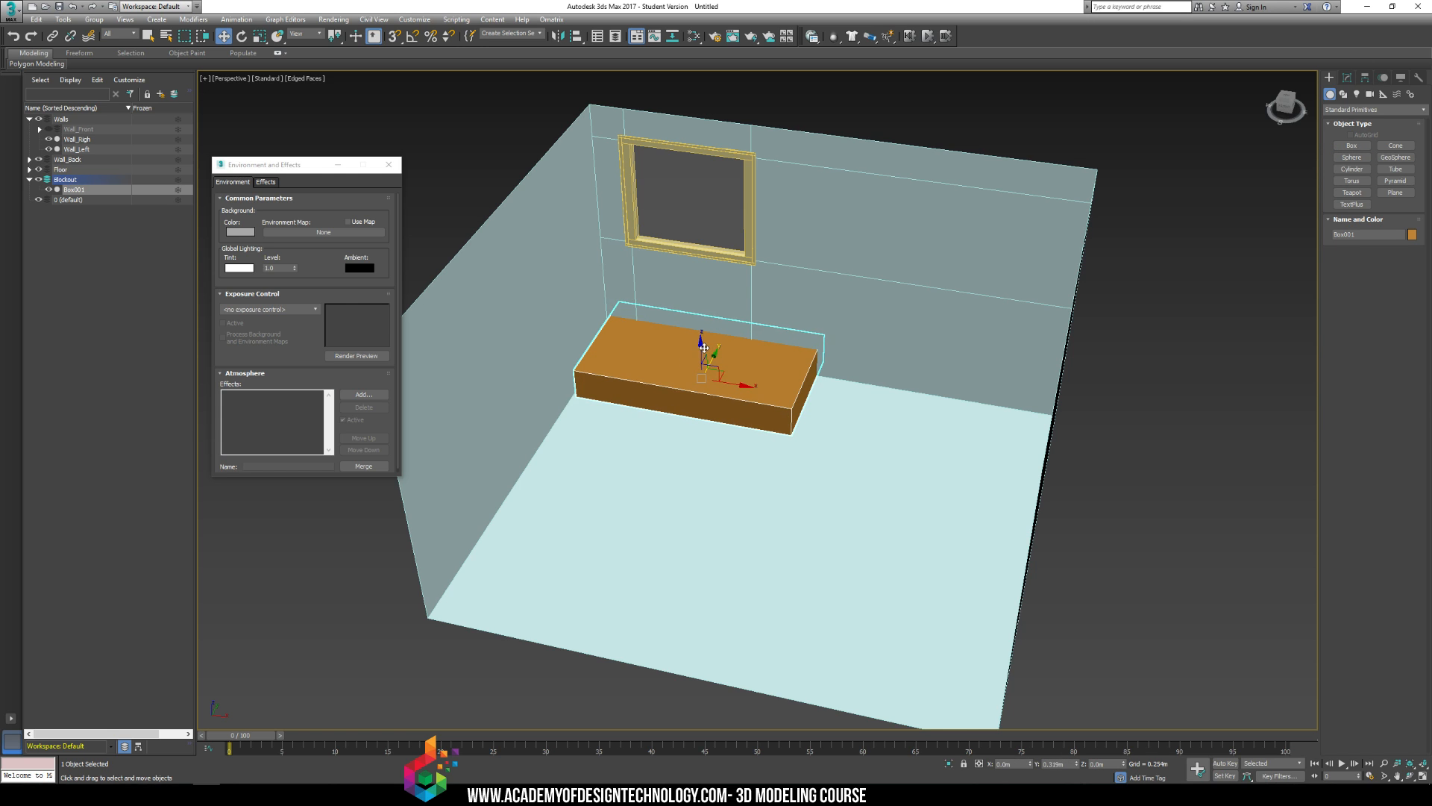
mouse_move(684, 373)
left_mouse_down()
mouse_move(686, 356)
mouse_move(726, 360)
mouse_move(703, 372)
left_mouse_up()
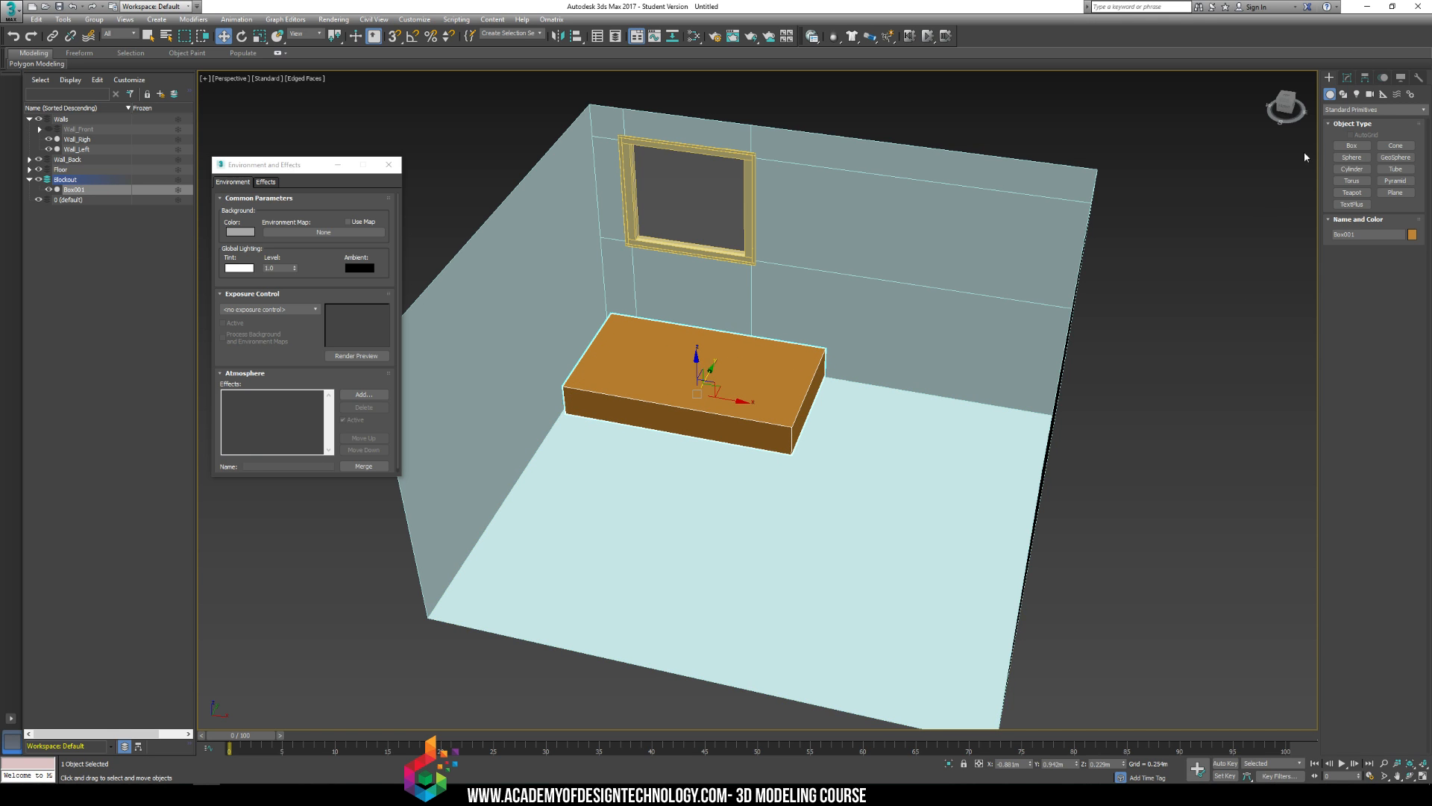
Step: Create a smaller flat box for the pillow and position it on top of the bed at the end against the side wall
left_click(1352, 145)
left_click_drag(564, 423, 579, 484)
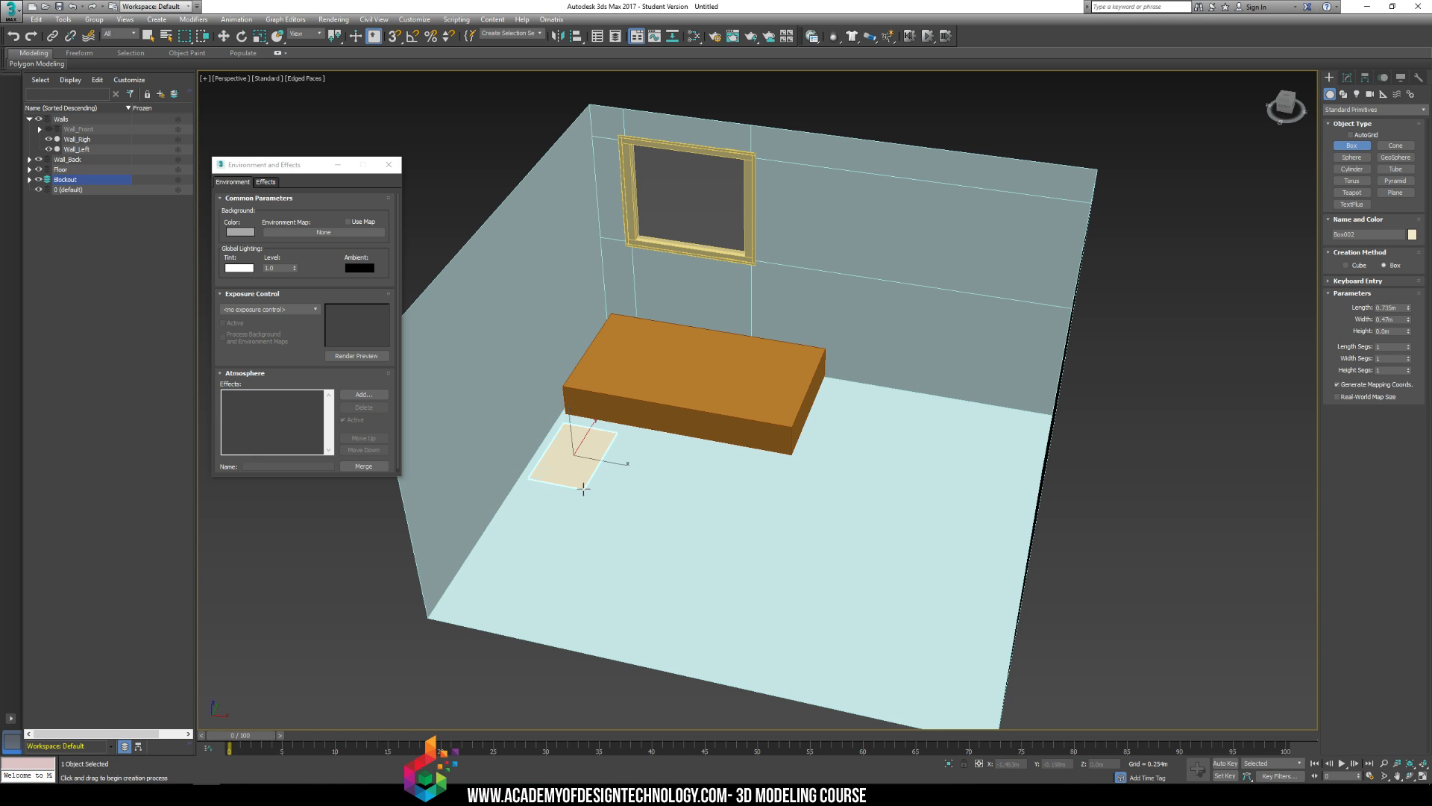
left_click(570, 427)
key("w")
left_click_drag(571, 427, 619, 359)
key("e")
key("w")
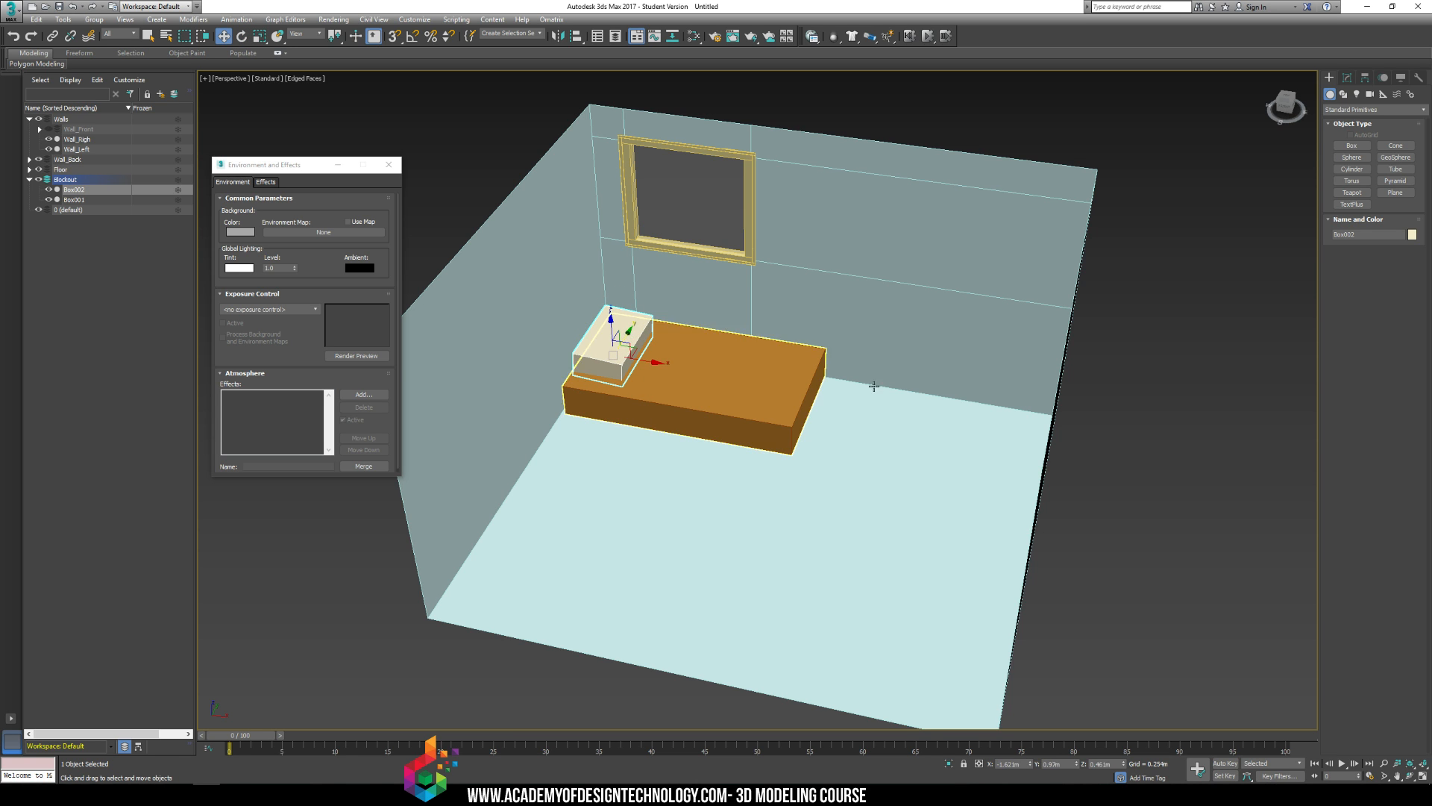
left_click(1121, 414)
middle_click_drag(846, 375, 866, 350)
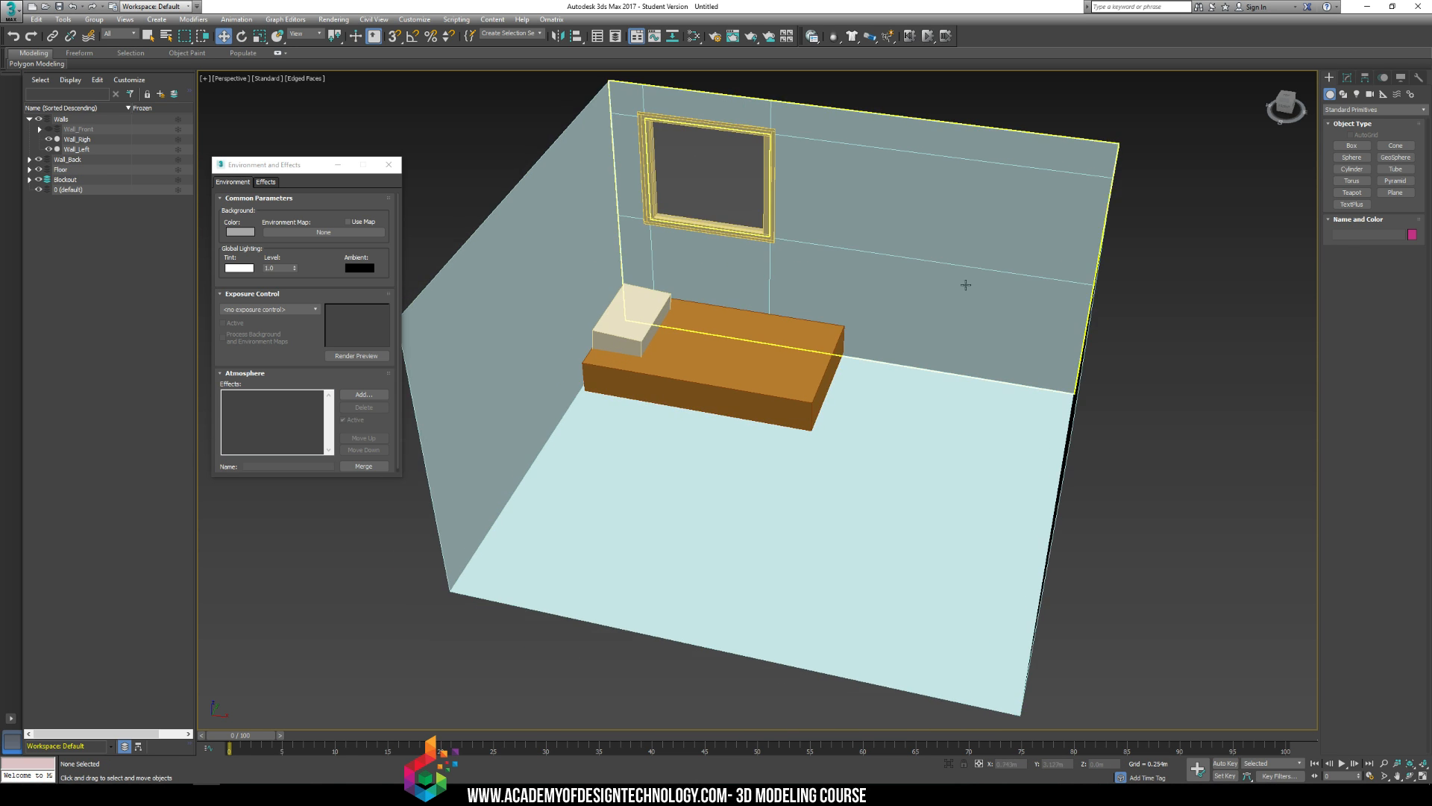
Step: Create a box about 0.6 m by 0.6 m and 0.4 m high on the floor beside the pillow end of the bed as a nightstand
left_click(1357, 154)
left_click(1355, 146)
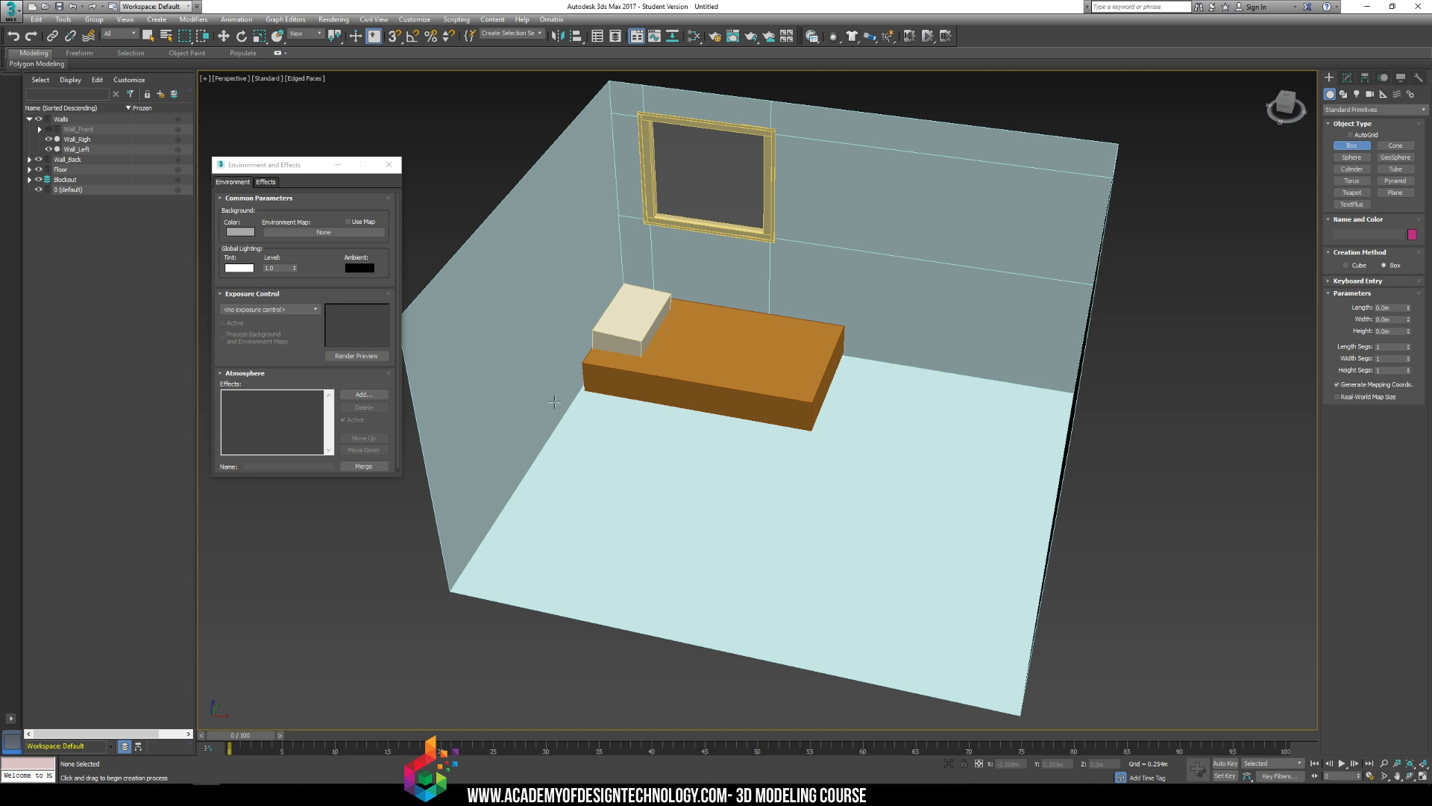
left_click_drag(588, 408, 631, 464)
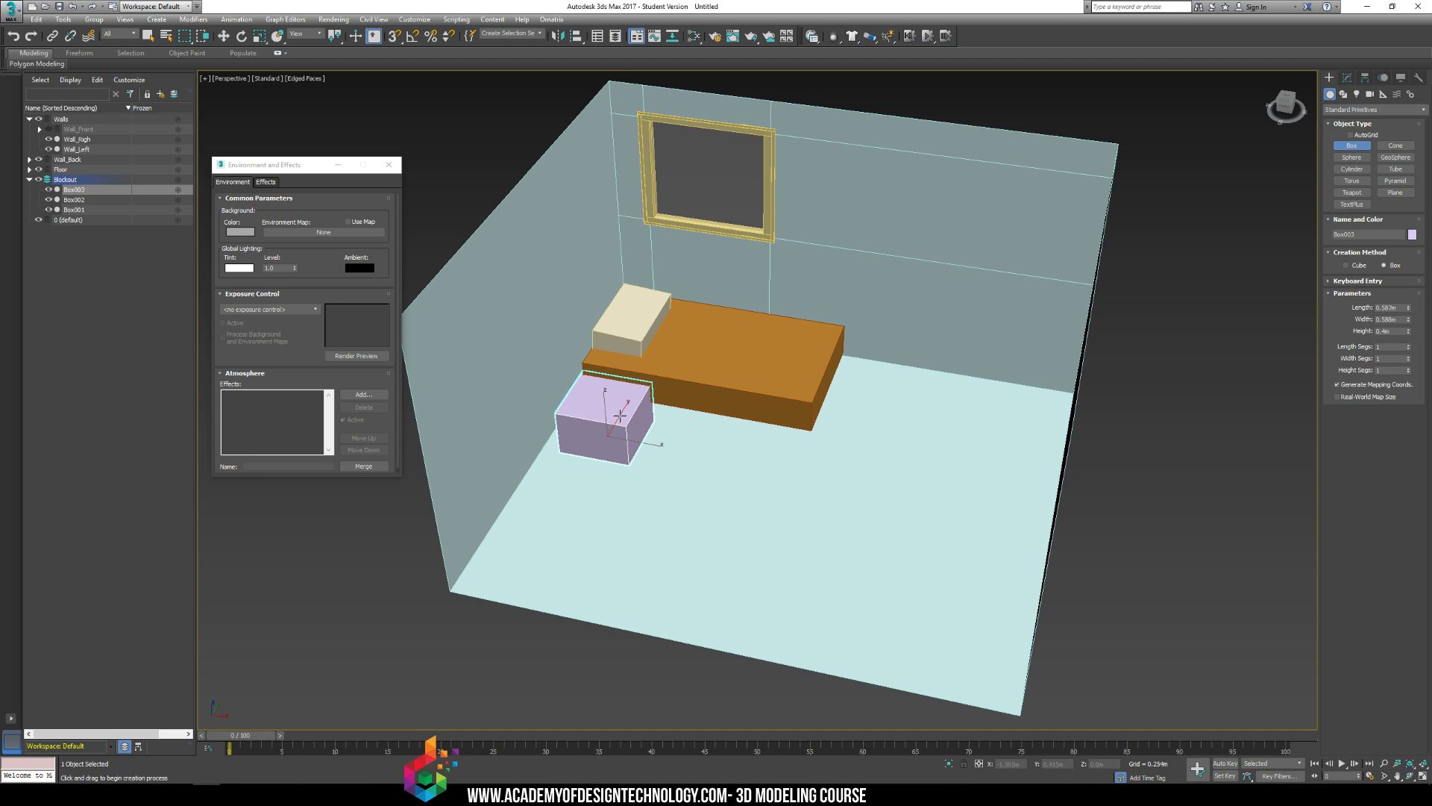
key("w")
middle_click_drag(676, 410, 690, 422)
Step: Scale the nightstand box down, move it against the side wall and stretch it taller
key("r")
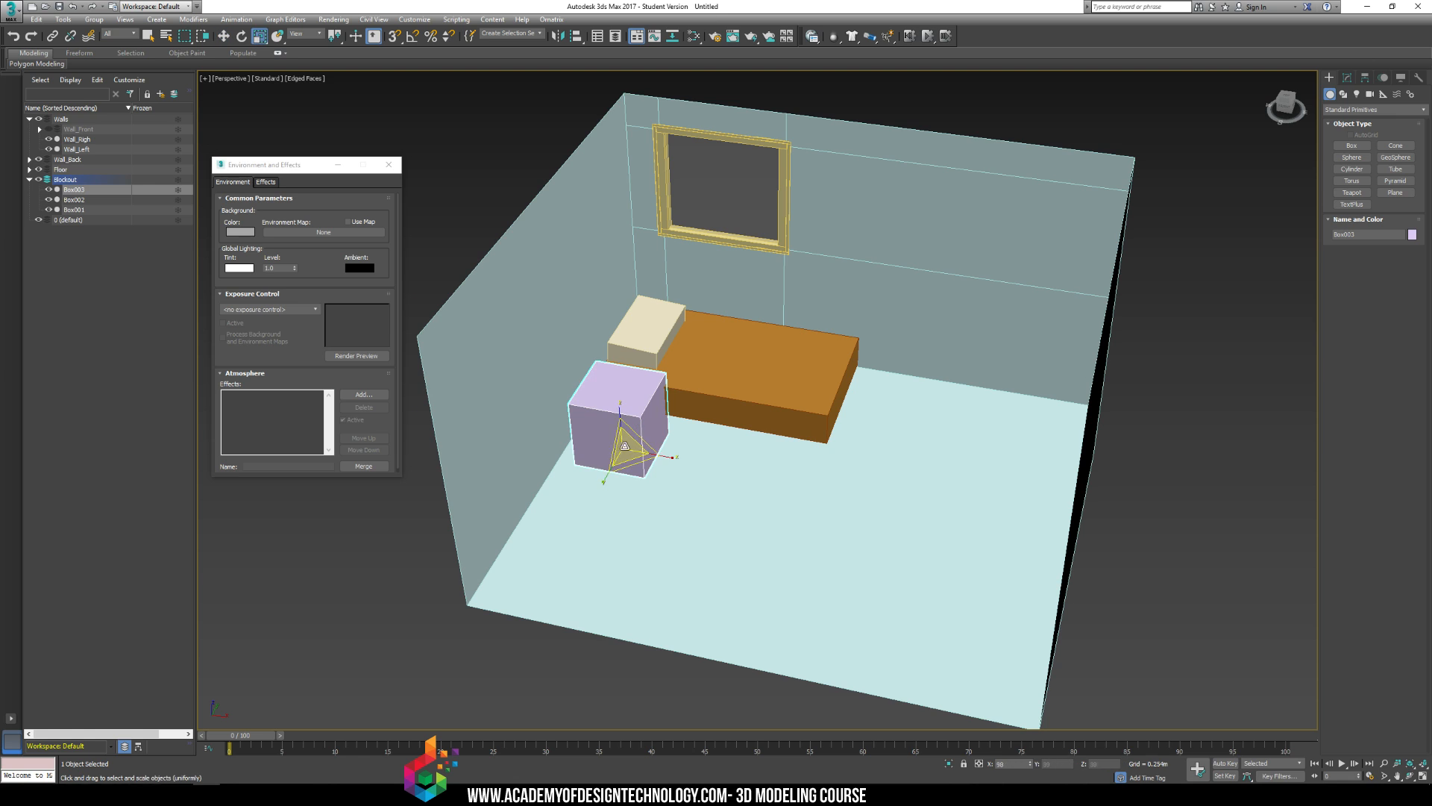
left_click_drag(625, 440, 616, 467)
key("w")
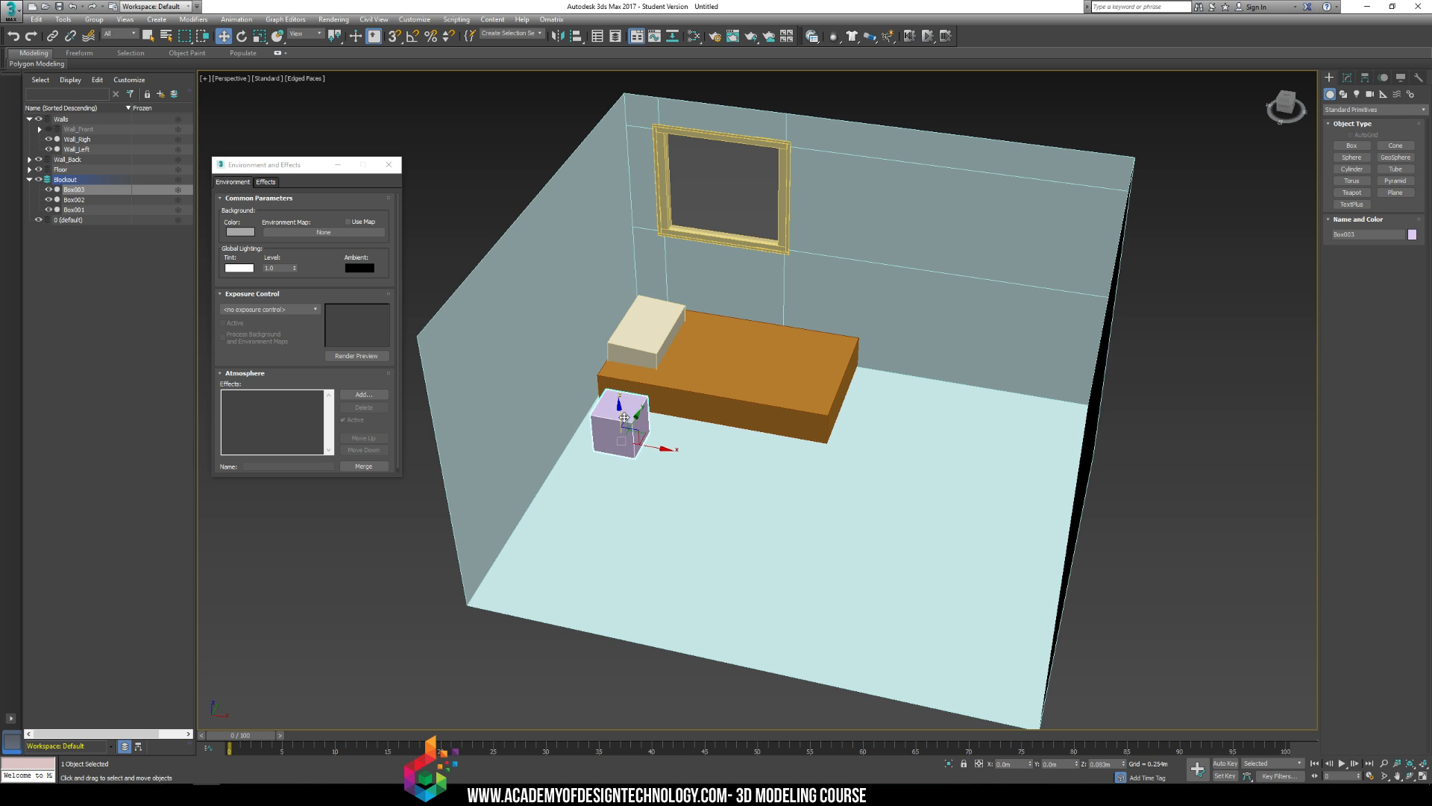
left_click_drag(660, 453, 639, 455)
middle_click_drag(694, 445, 682, 405, "alt")
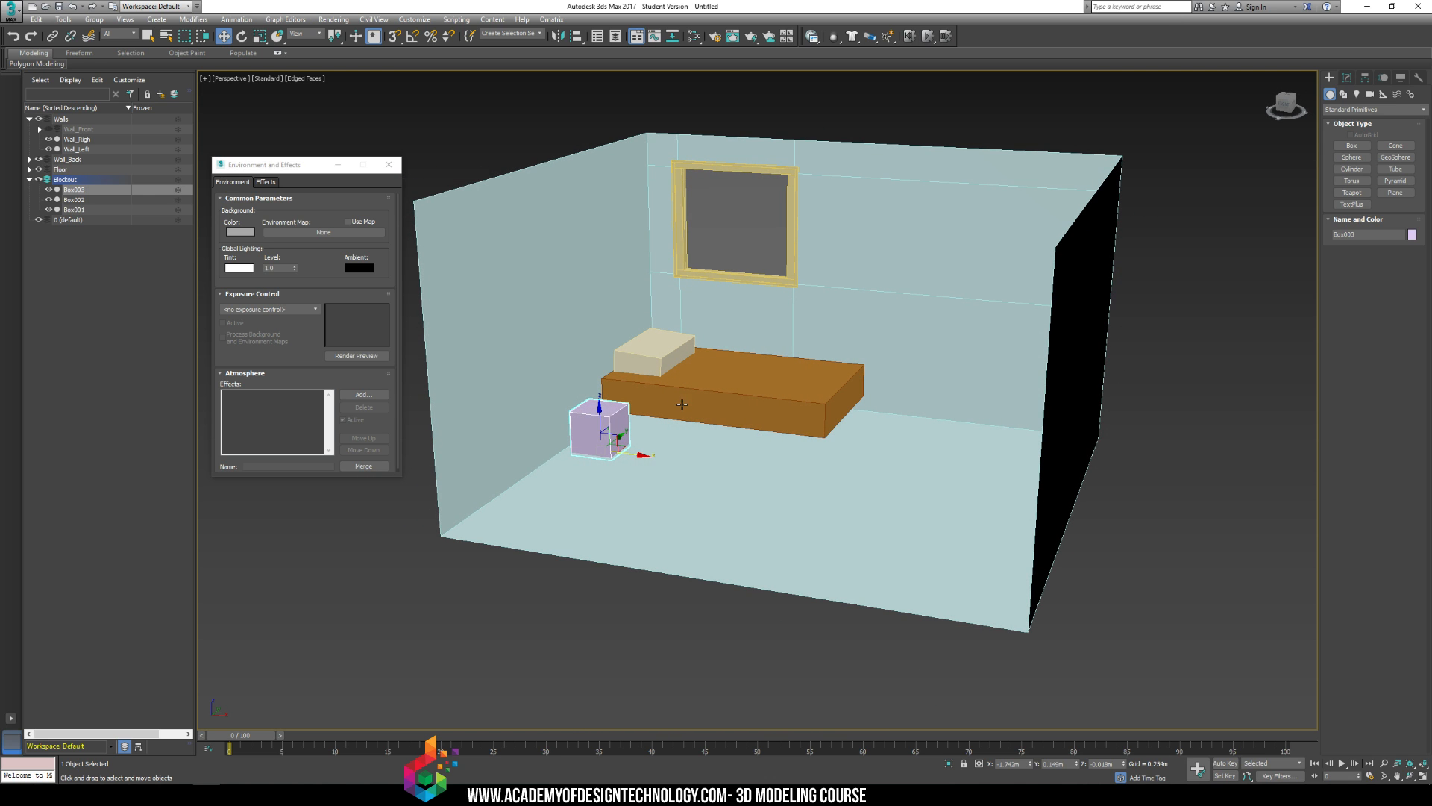
key("r")
left_click_drag(597, 400, 602, 379)
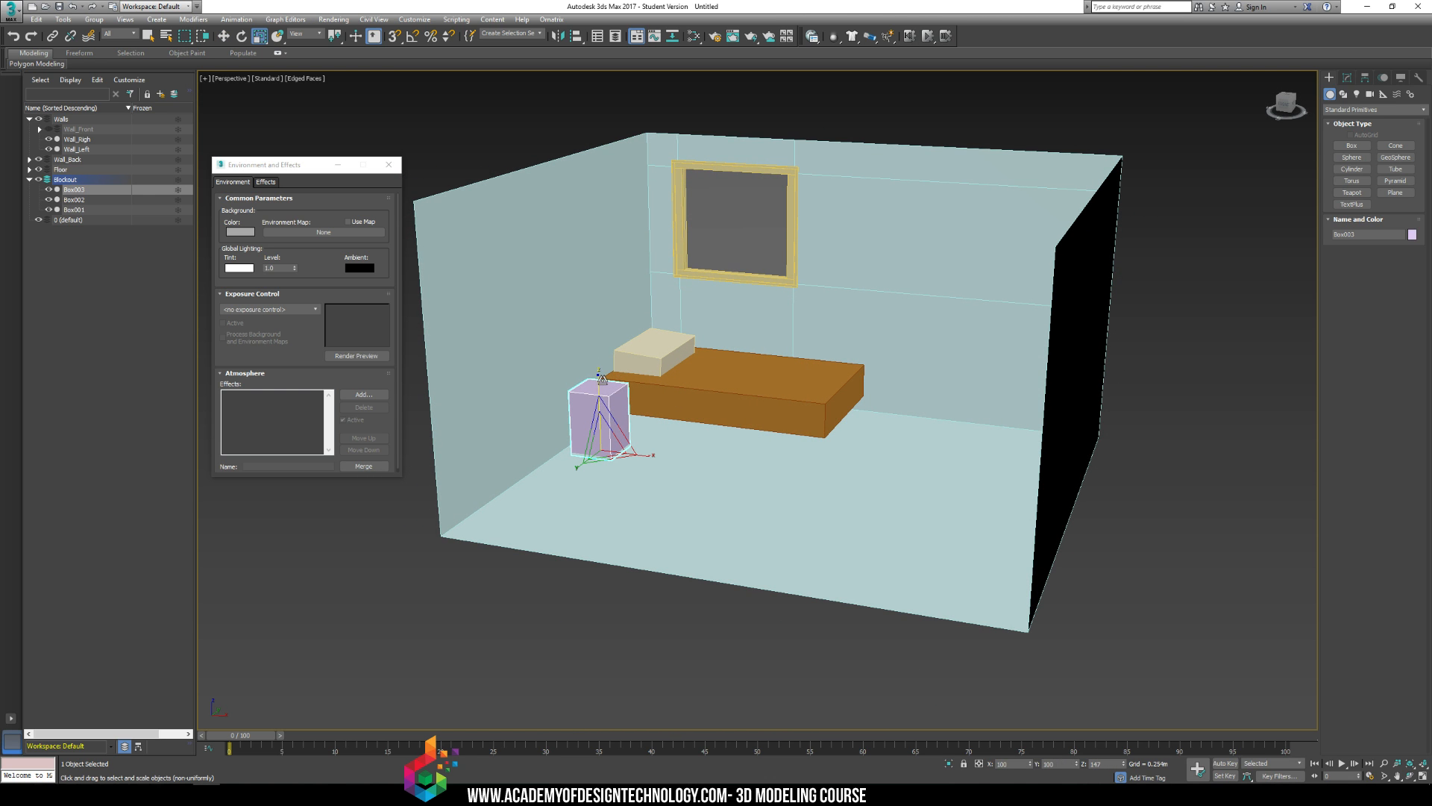
middle_click_drag(602, 379, 656, 417, "alt")
scroll(656, 418, "up", 5)
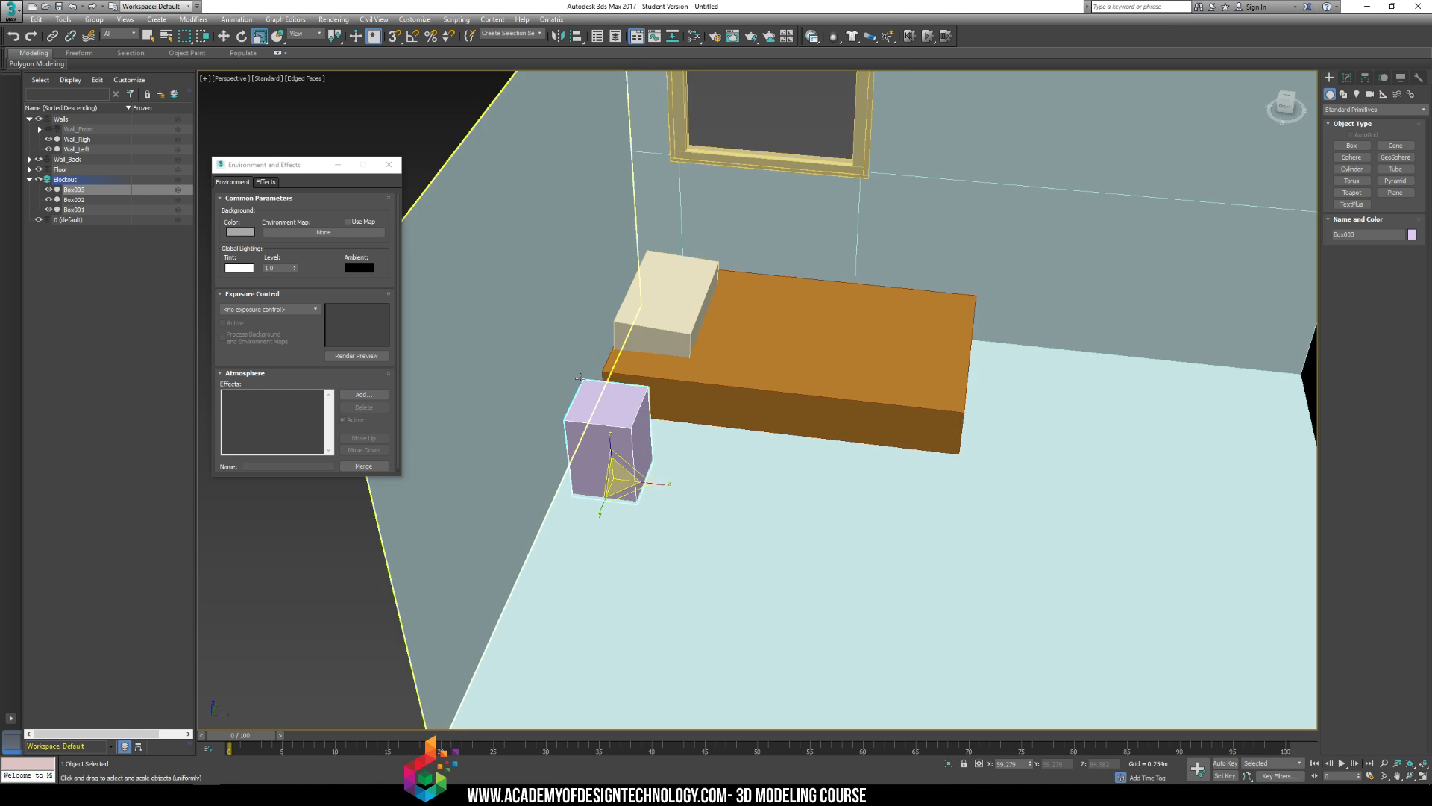
Step: Create a small box and place it on top of the nightstand near the bed side
left_click(1352, 145)
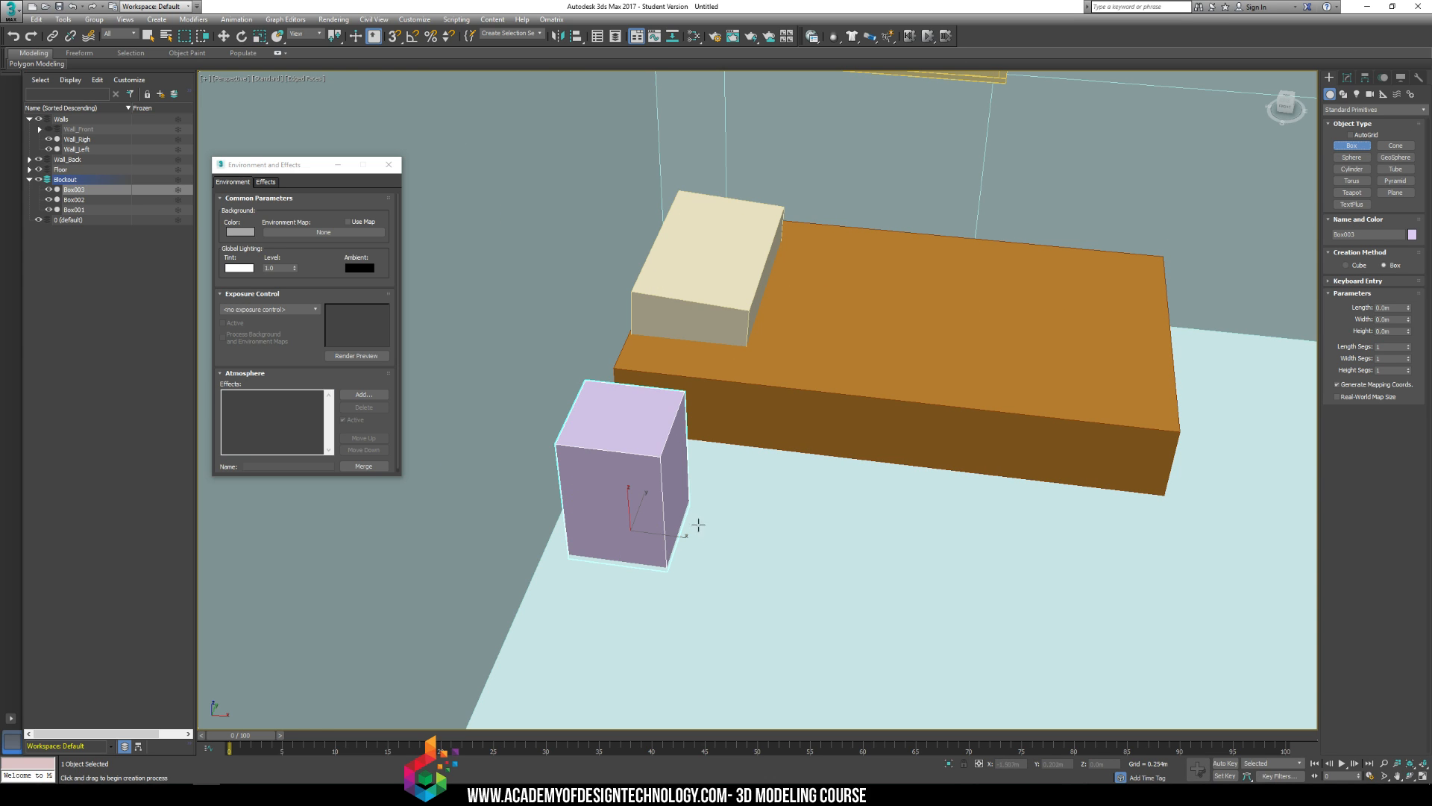
left_click_drag(698, 525, 660, 407)
key("w")
mouse_move(660, 407)
middle_mouse_down("alt")
mouse_move(670, 429)
mouse_move(651, 391)
middle_mouse_up("alt")
left_click_drag(651, 392, 650, 394)
middle_click_drag(649, 393, 664, 416, "alt")
left_click(732, 512)
middle_click_drag(754, 522, 842, 483)
Step: Create a lamp base box about 0.2 m per side beside the nightstand, and a larger shade box about 0.45 m by 0.48 m around it
left_click(1355, 145)
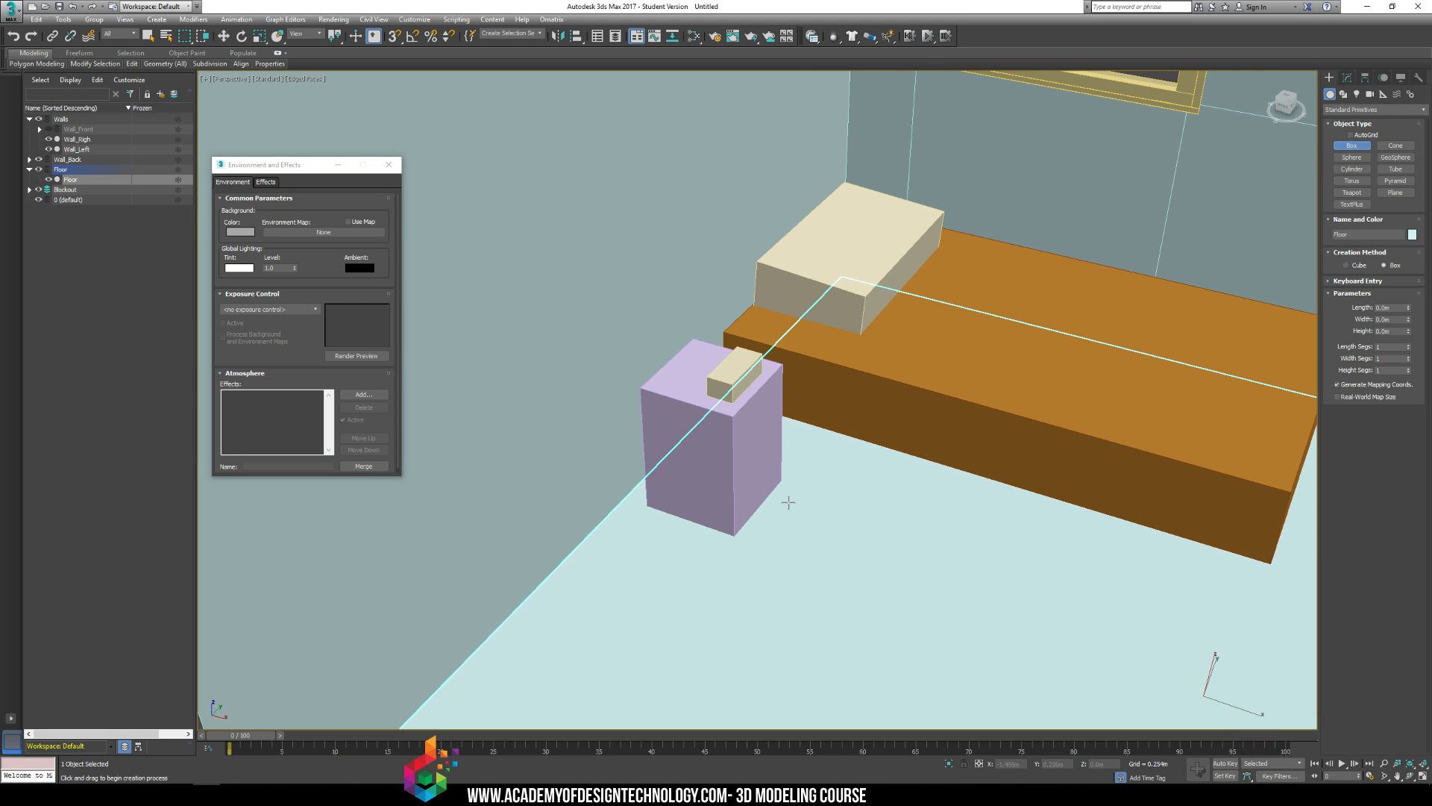
left_click_drag(798, 504, 815, 559)
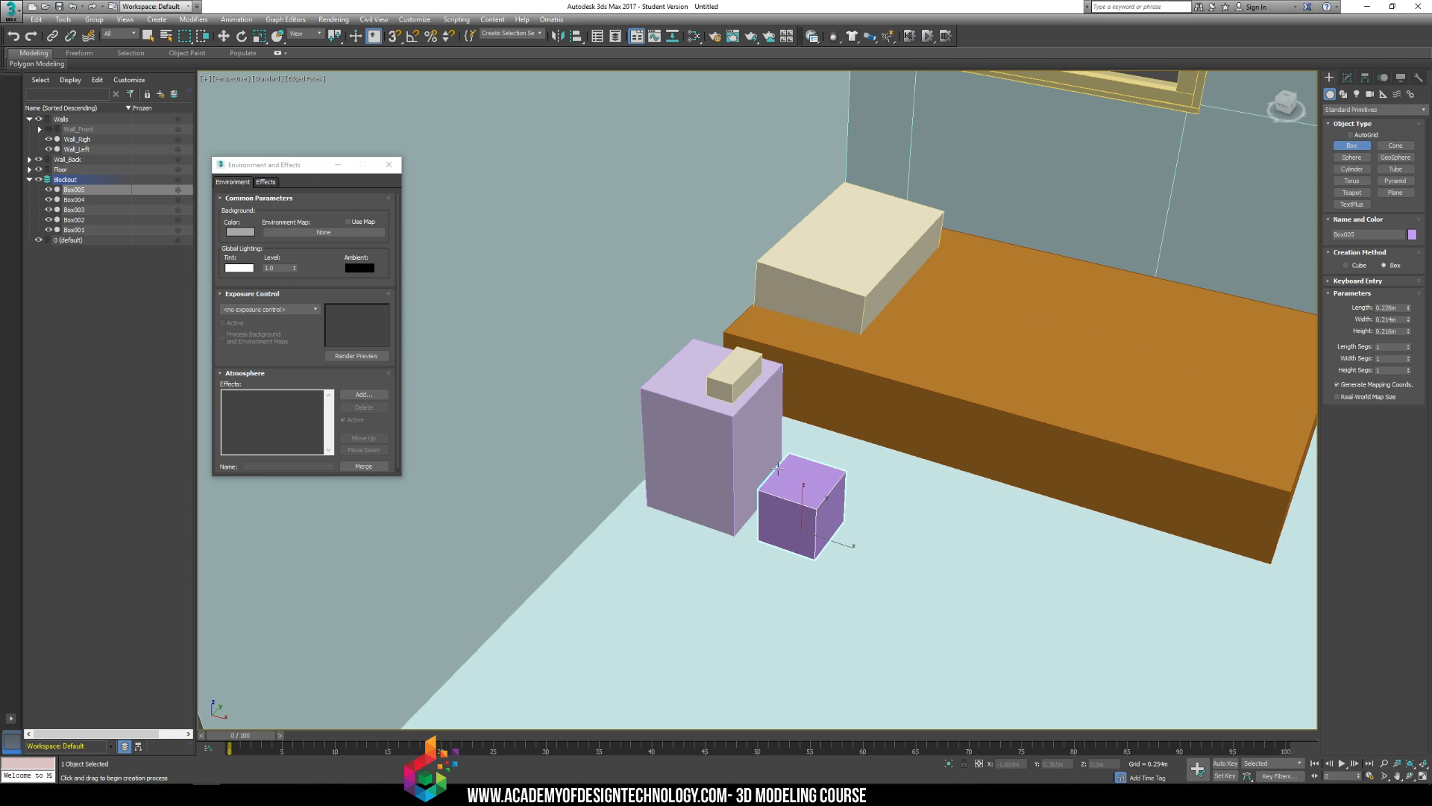
left_click_drag(778, 469, 831, 586)
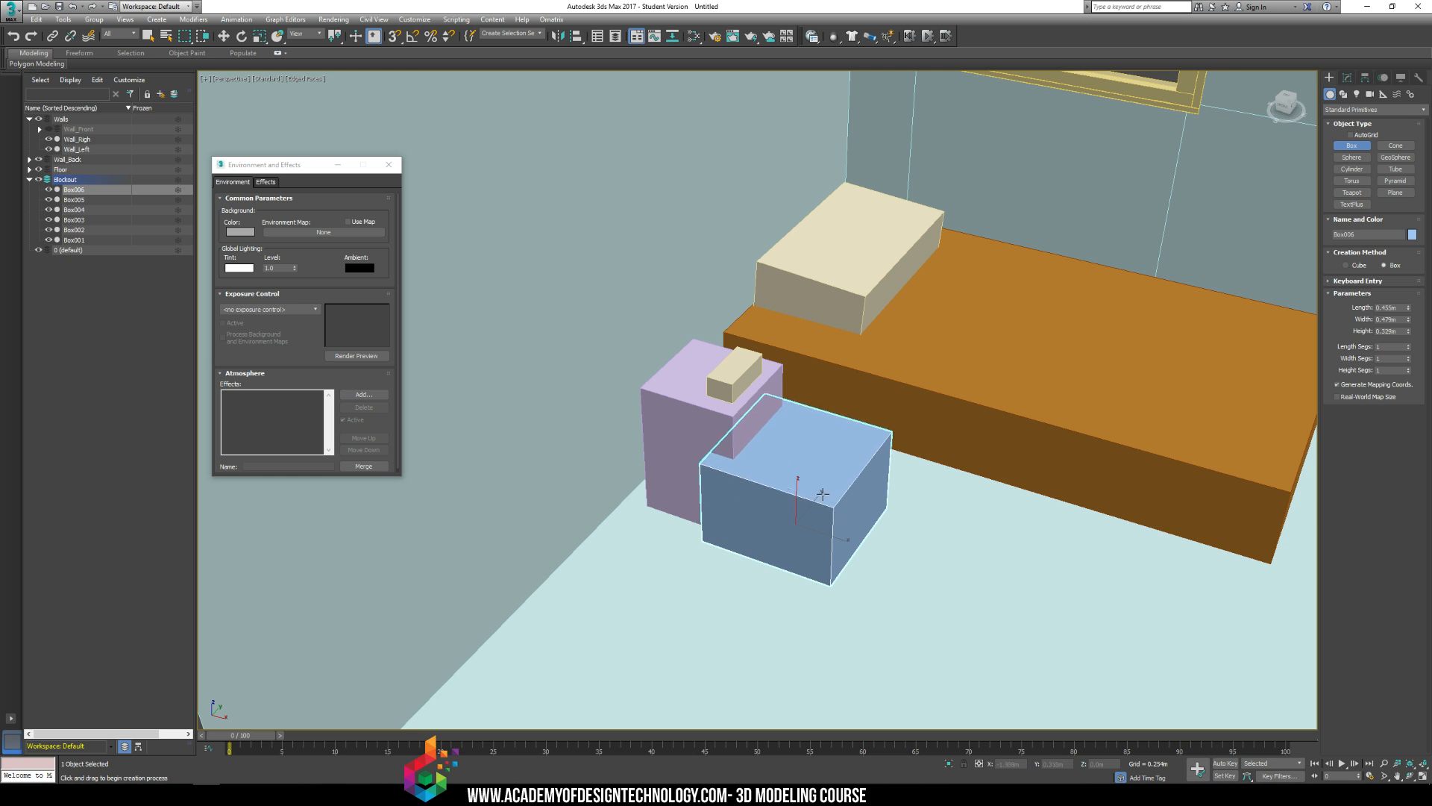
Step: Convert the large lampshade box to an editable mesh and switch to vertex editing
left_click(821, 494)
right_click(821, 478)
right_click(819, 457)
mouse_move(880, 587)
left_click(962, 580)
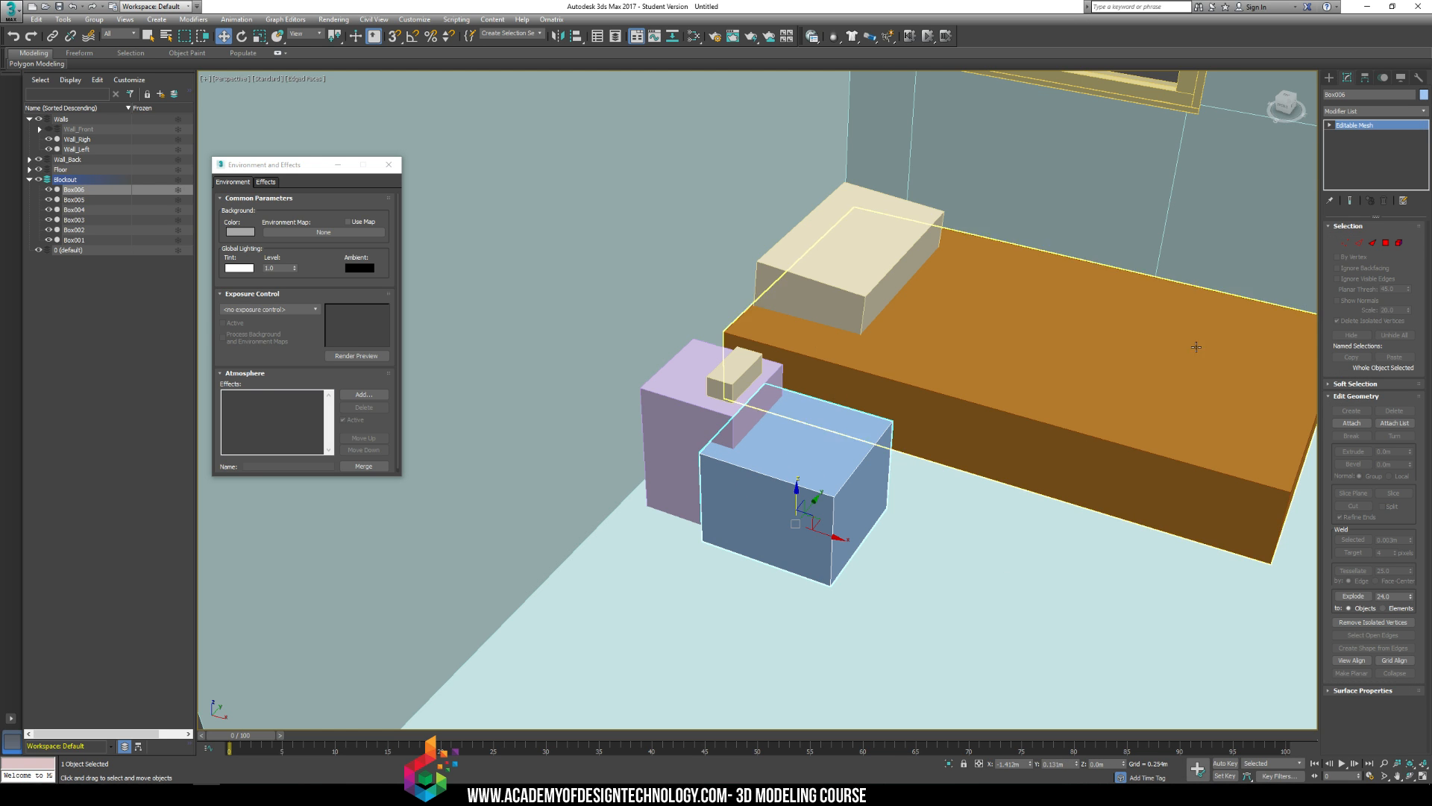
left_click(1347, 135)
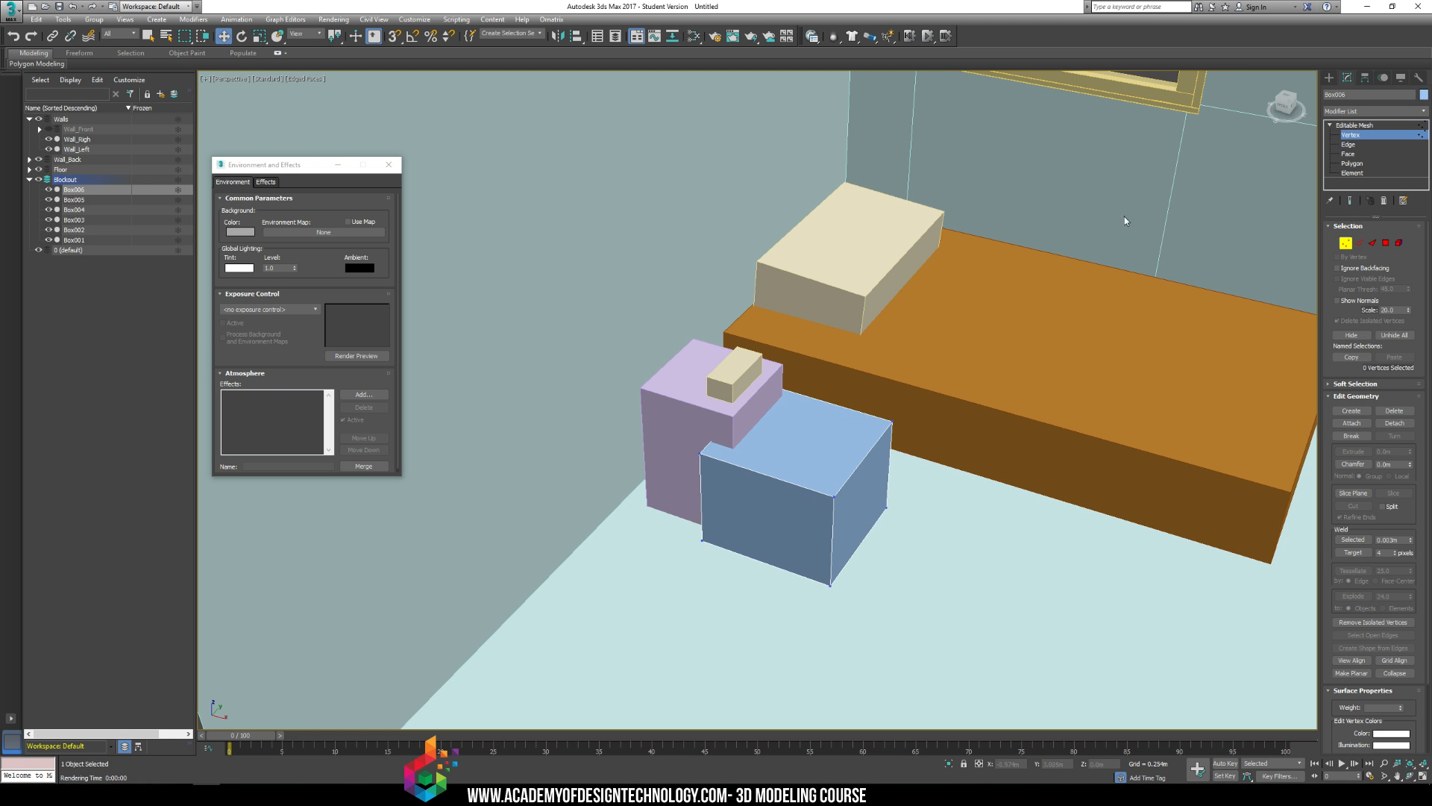
Step: Taper the lampshade by scaling its top vertices inward, and raise all its vertices above the base box
middle_click_drag(1125, 216, 799, 358, "alt")
left_click_drag(631, 376, 694, 380)
key("r")
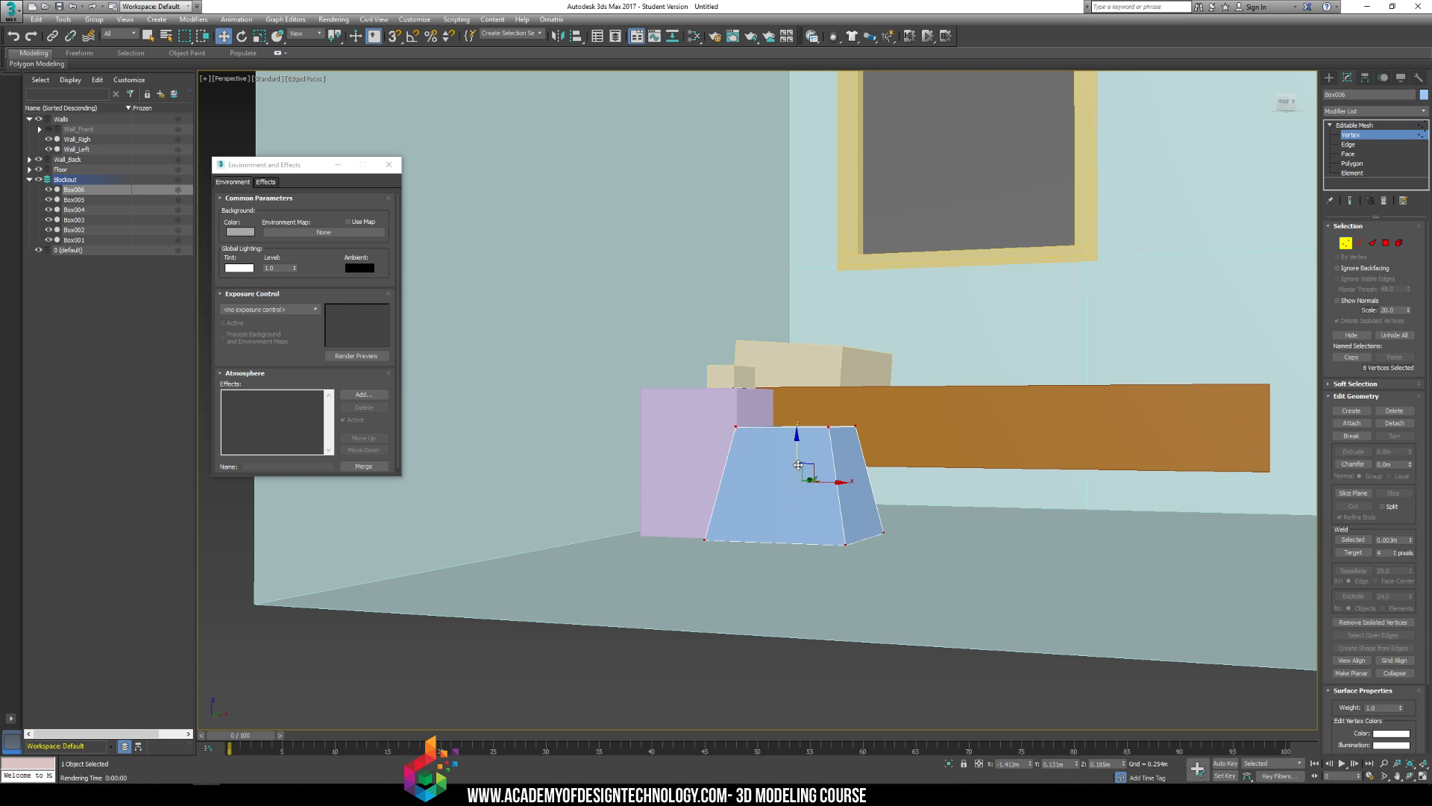
left_click_drag(799, 465, 798, 412)
middle_click_drag(798, 412, 841, 440, "alt")
left_click_drag(824, 459, 787, 553)
Step: Scale the lampshade and its base down together and place them on top of the nightstand beside the small box
left_click(1329, 77)
left_click(794, 525, "ctrl")
key("r")
key("w")
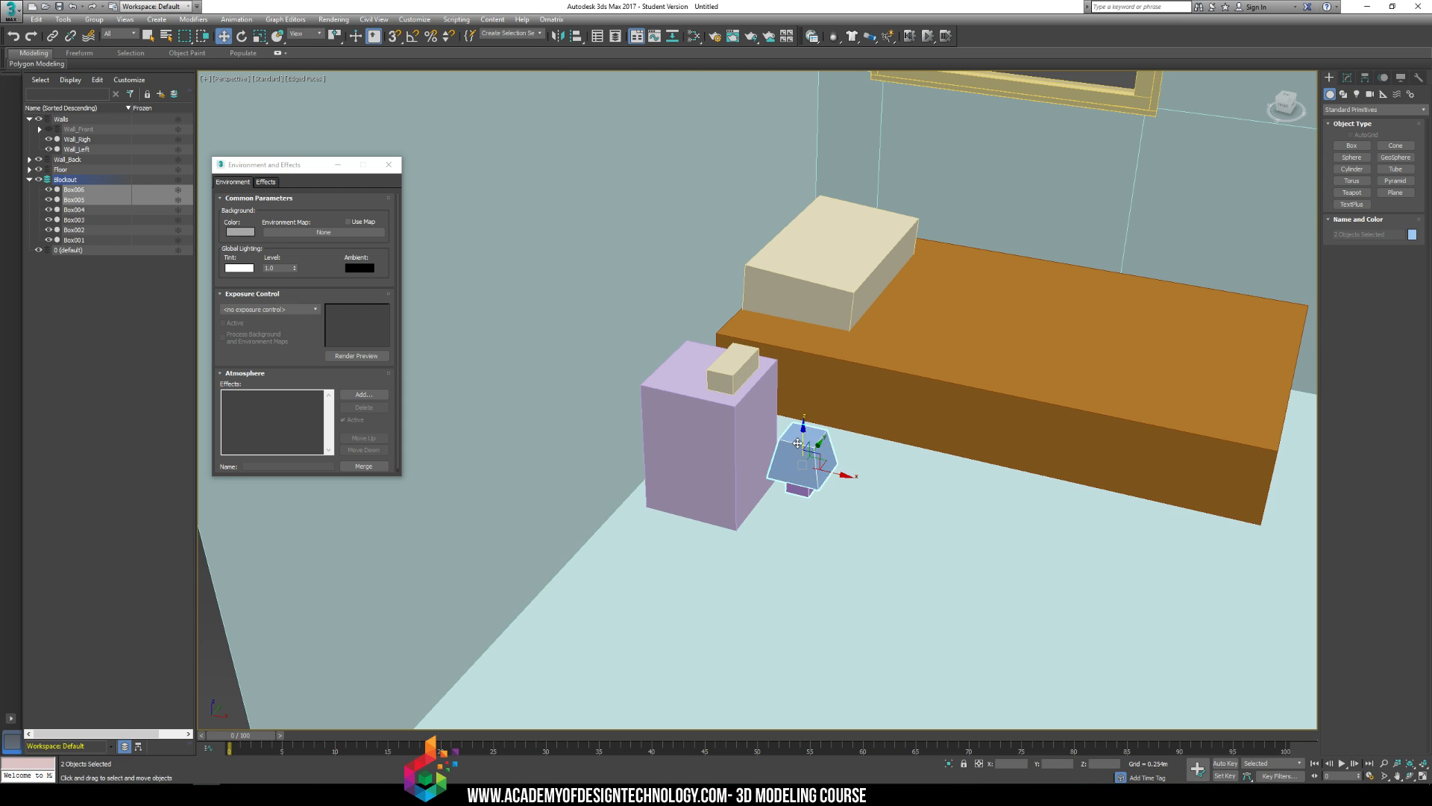
left_click_drag(803, 439, 805, 351)
left_click_drag(837, 400, 721, 388)
left_click(842, 493)
middle_click_drag(843, 493, 786, 516)
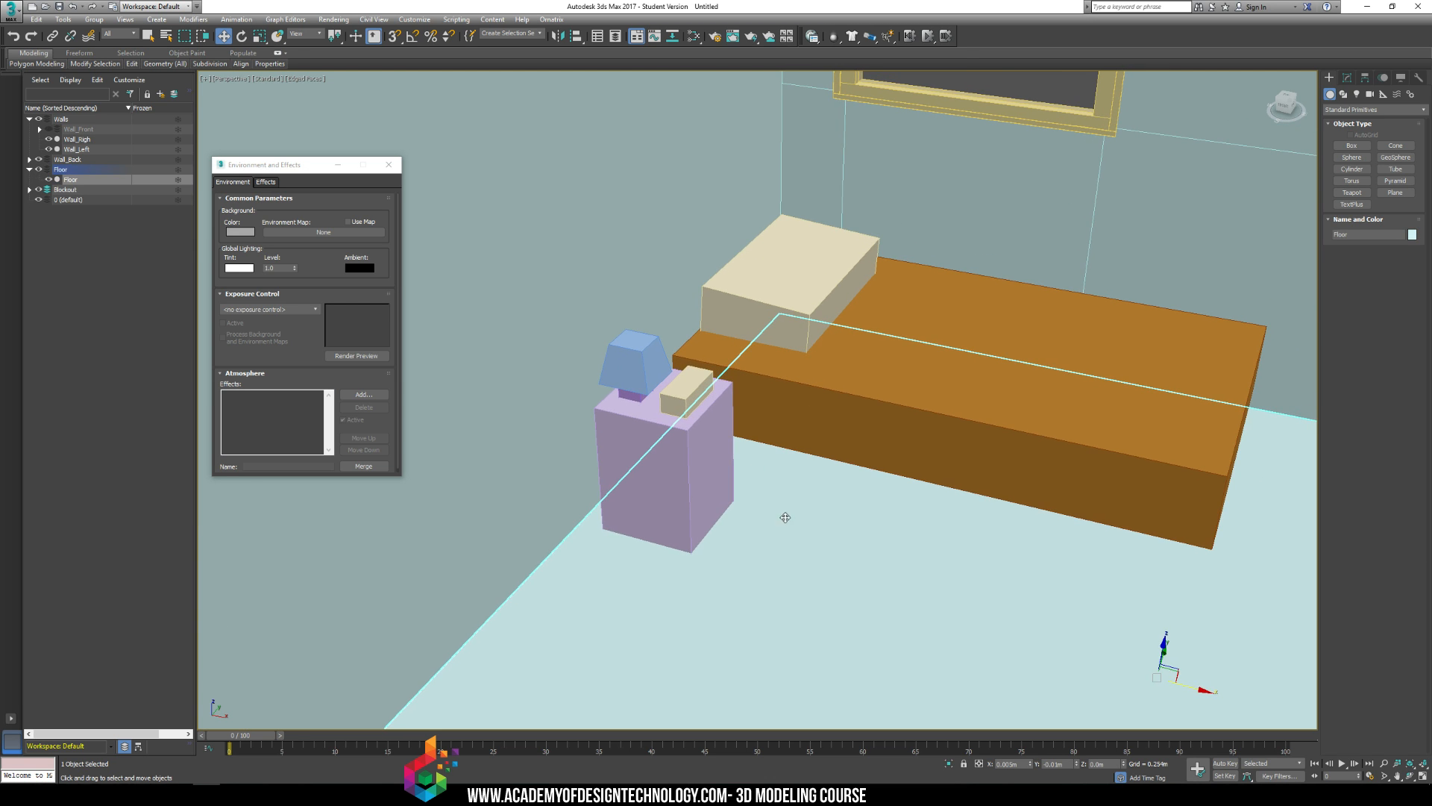
Step: Raise the lampshade on the nightstand and stretch the lamp base upward to meet it
left_click(639, 368)
left_click_drag(635, 371, 637, 317)
left_click(631, 384)
key("r")
left_click(809, 471)
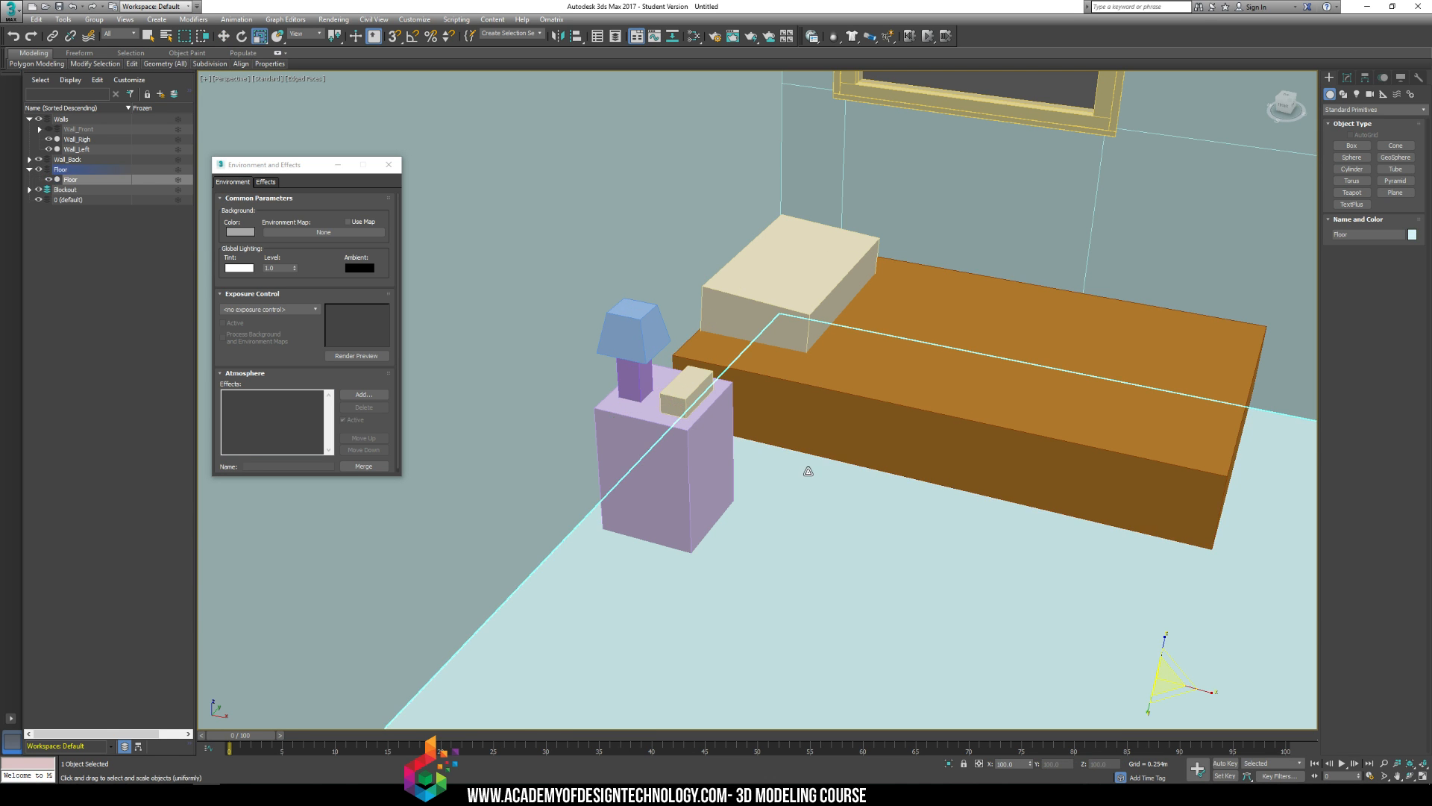
Step: Draw an upright box about 1.3 m wide, 0.38 m deep and 1.4 m high on the floor beyond the foot of the bed
scroll(828, 397, "down", 4)
middle_click_drag(883, 377, 813, 383)
scroll(814, 383, "down", 1)
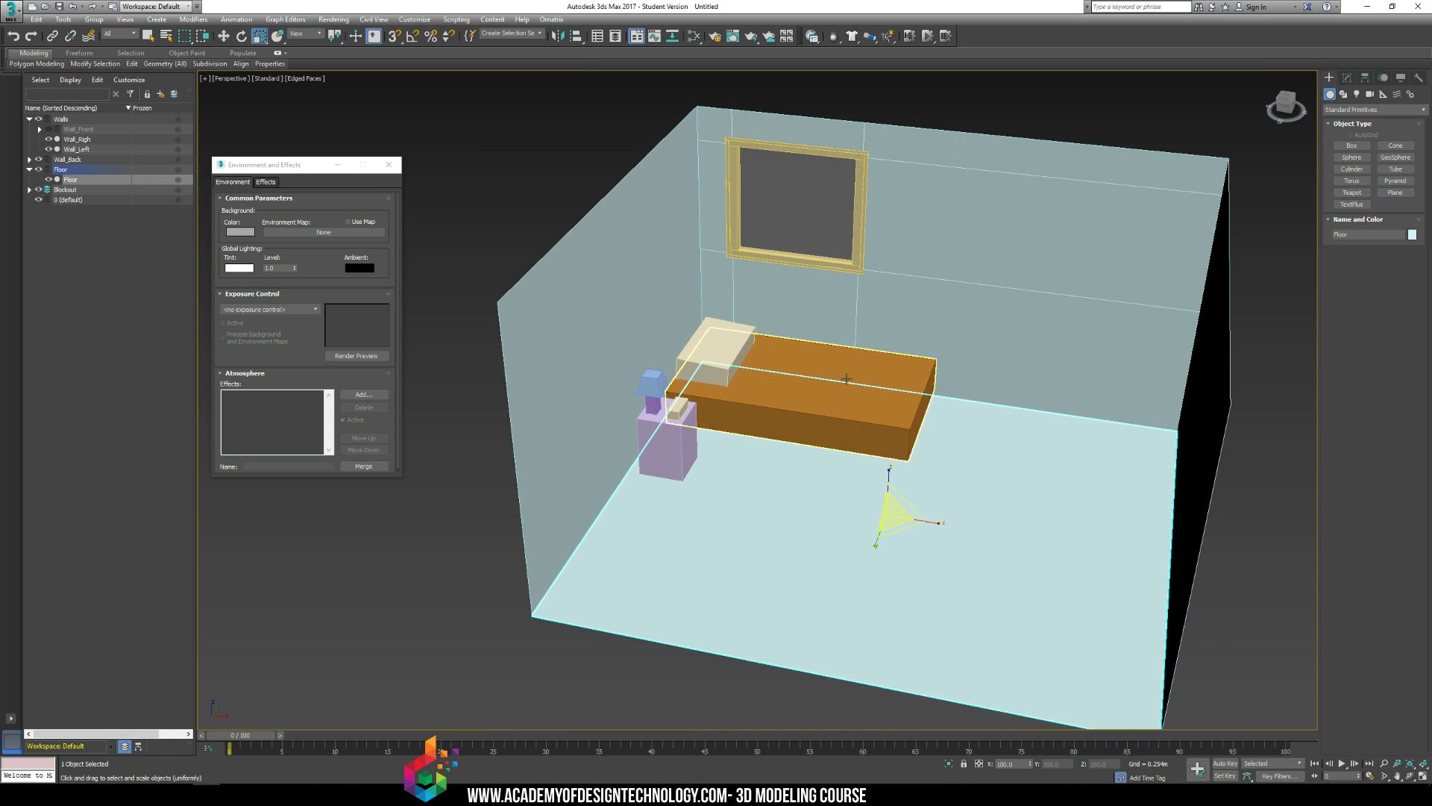
left_click(1352, 146)
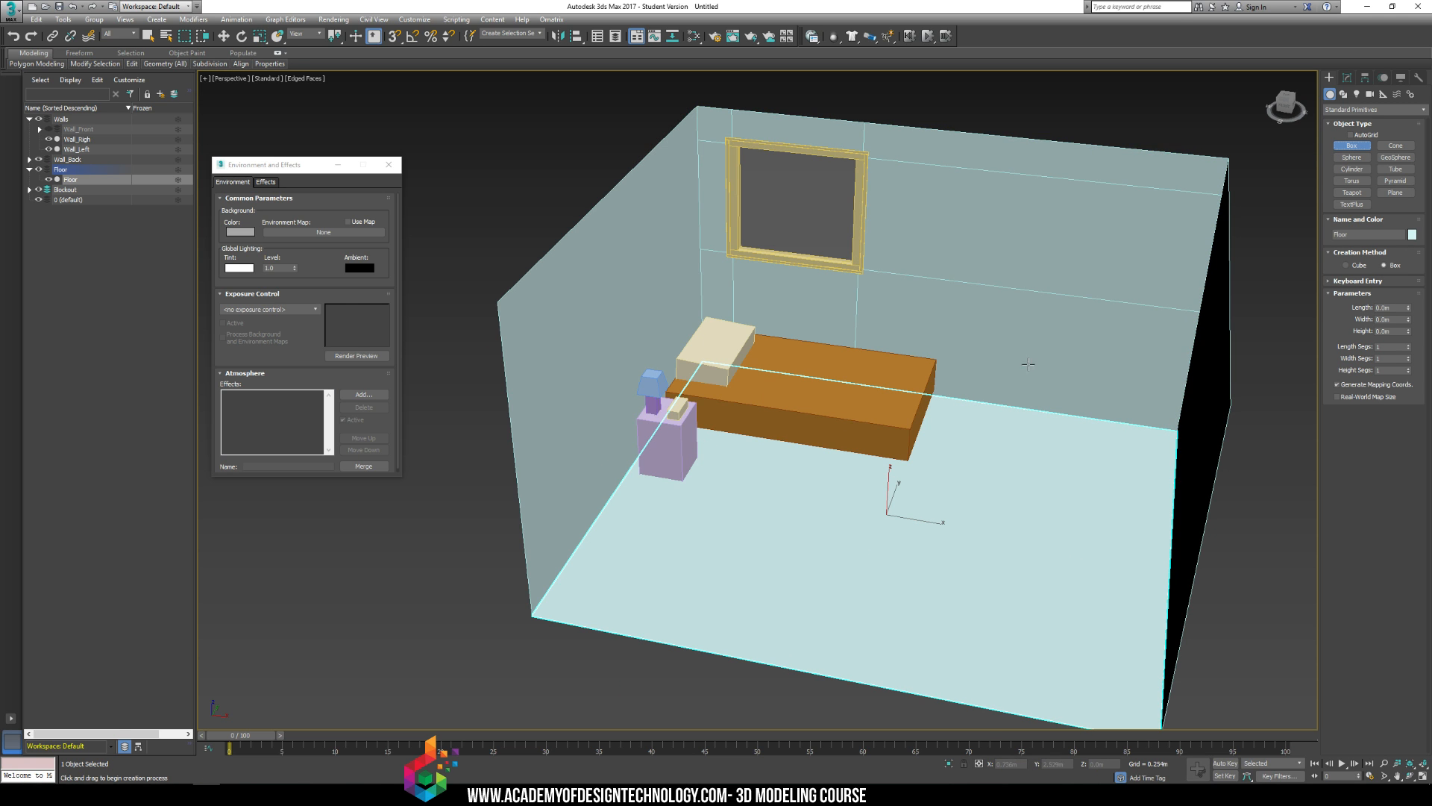
middle_click_drag(1028, 364, 879, 377)
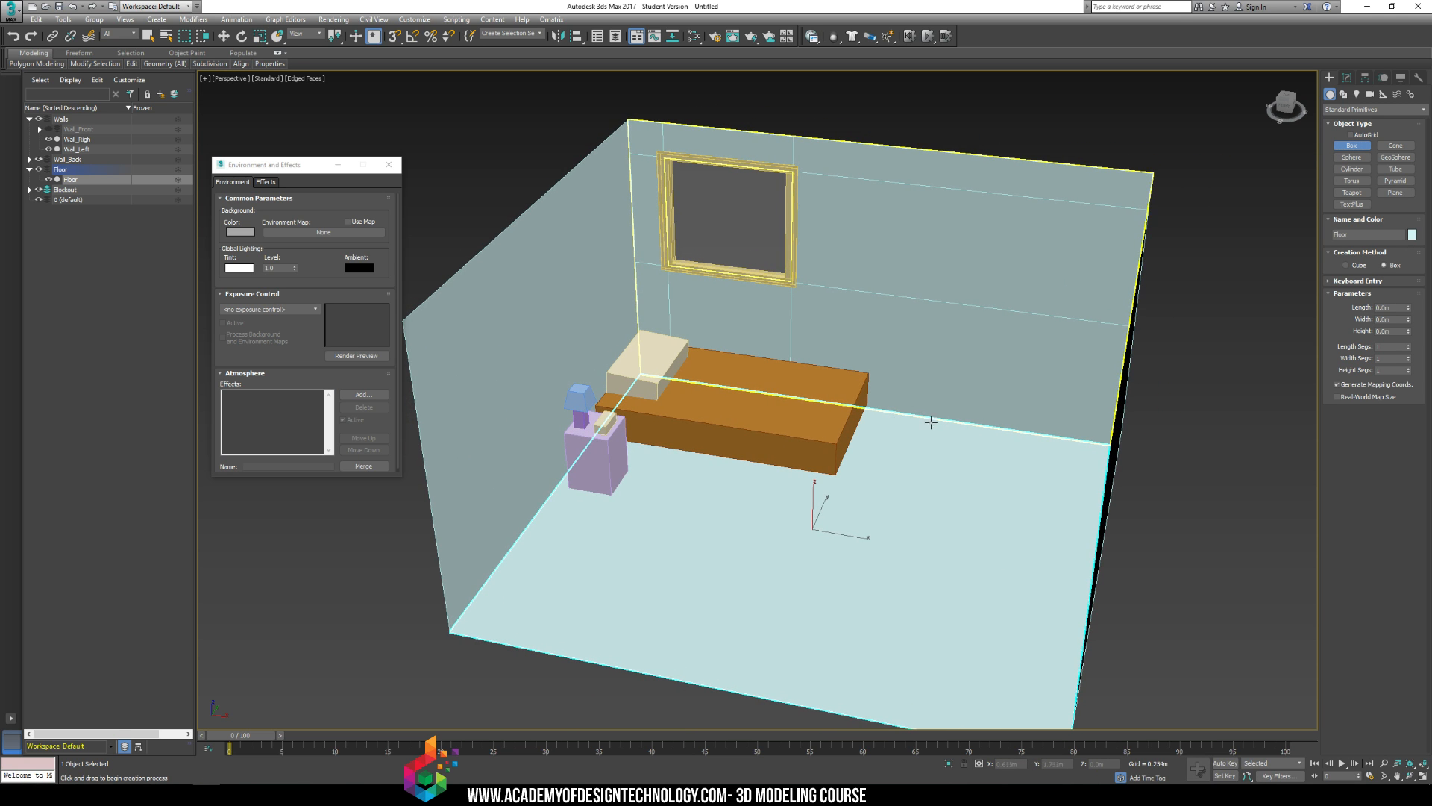
left_click_drag(915, 425, 1077, 474)
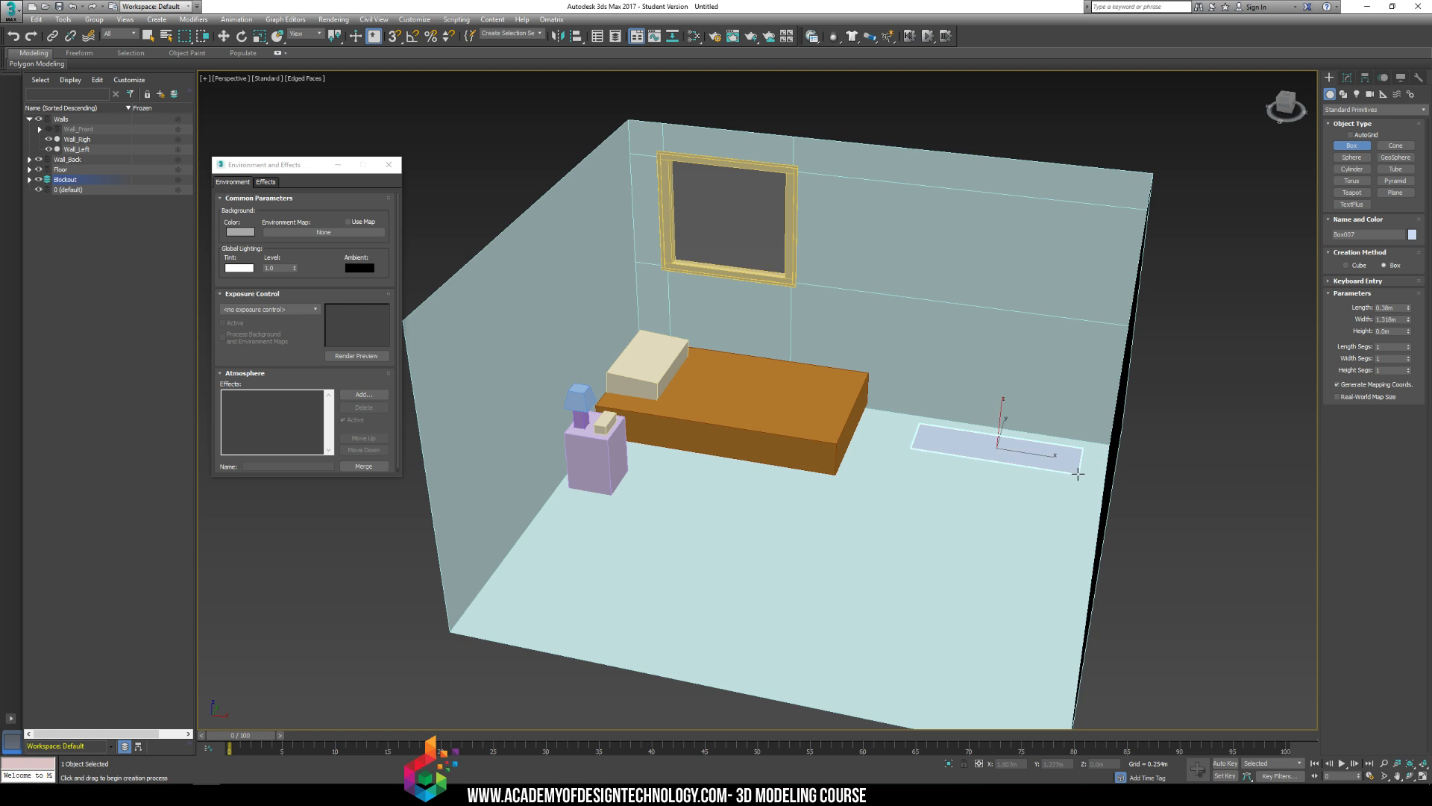
left_click(1043, 307)
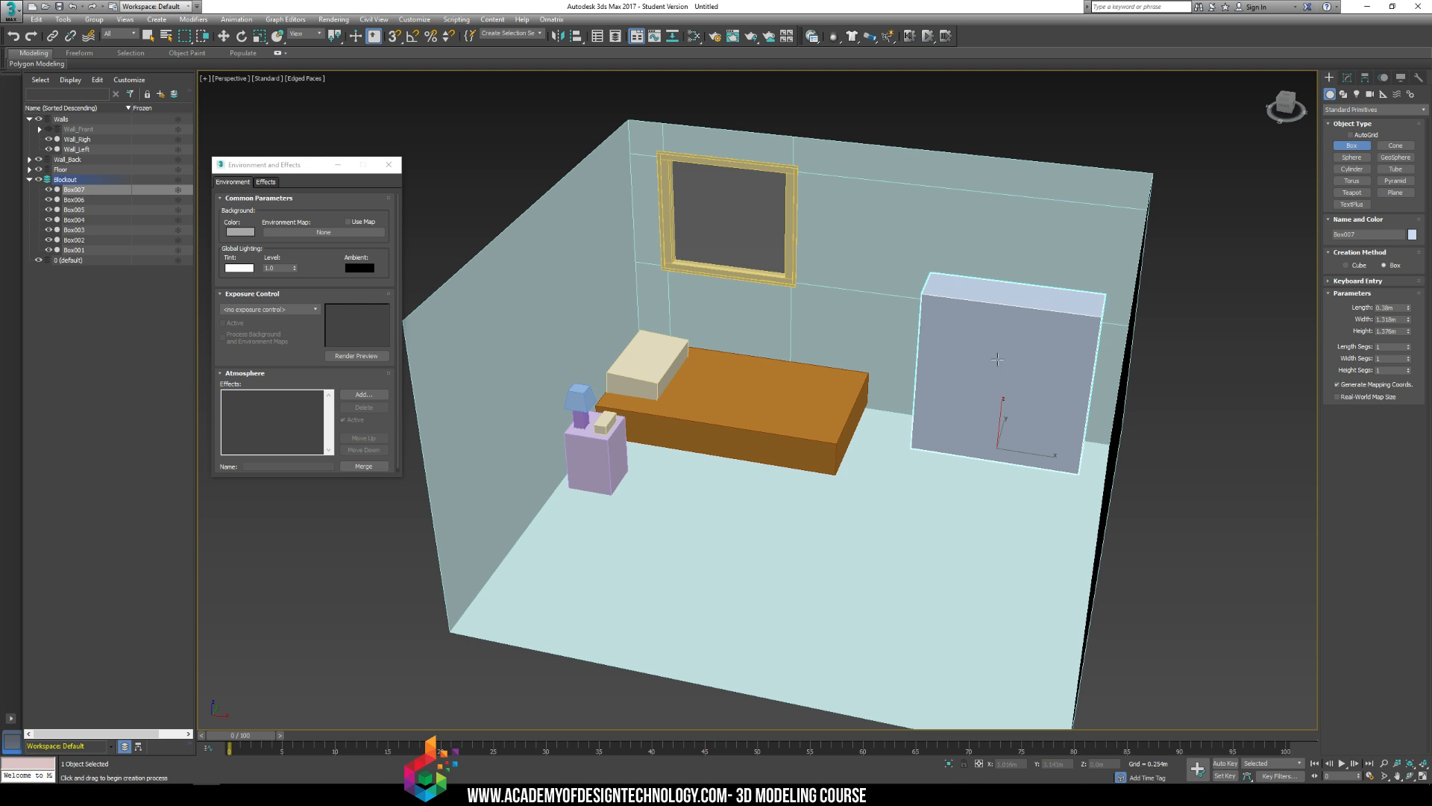
Step: Scale down the height of the box against the back wall and deselect it
key("r")
left_click_drag(1004, 402, 1005, 422)
left_click(1238, 483)
Step: Draw a thin box about 1.45 m long on the floor in front of the nightstand, along the side wall
middle_click_drag(821, 428, 885, 354)
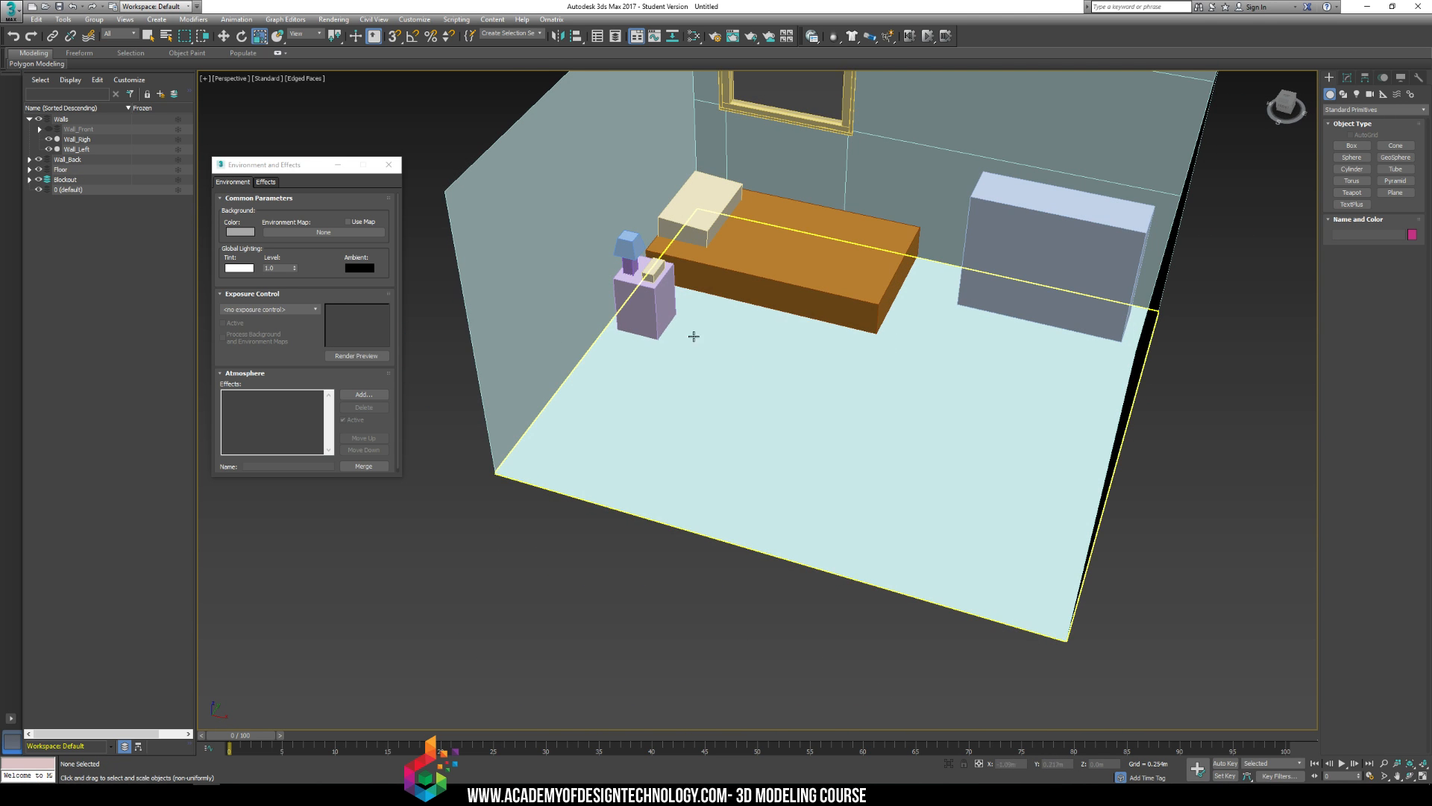
left_click(1353, 146)
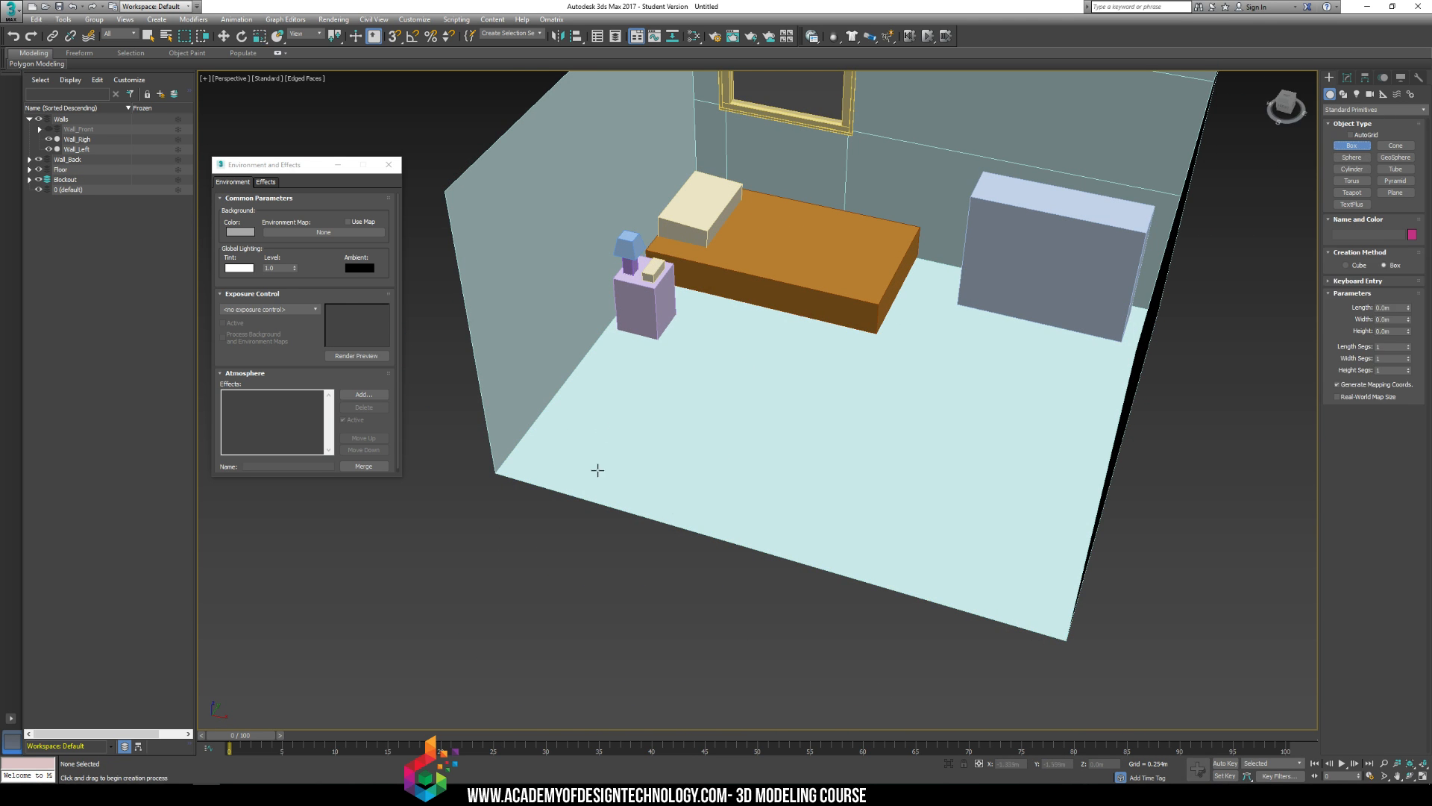
left_click_drag(613, 344, 636, 498)
left_click(636, 498)
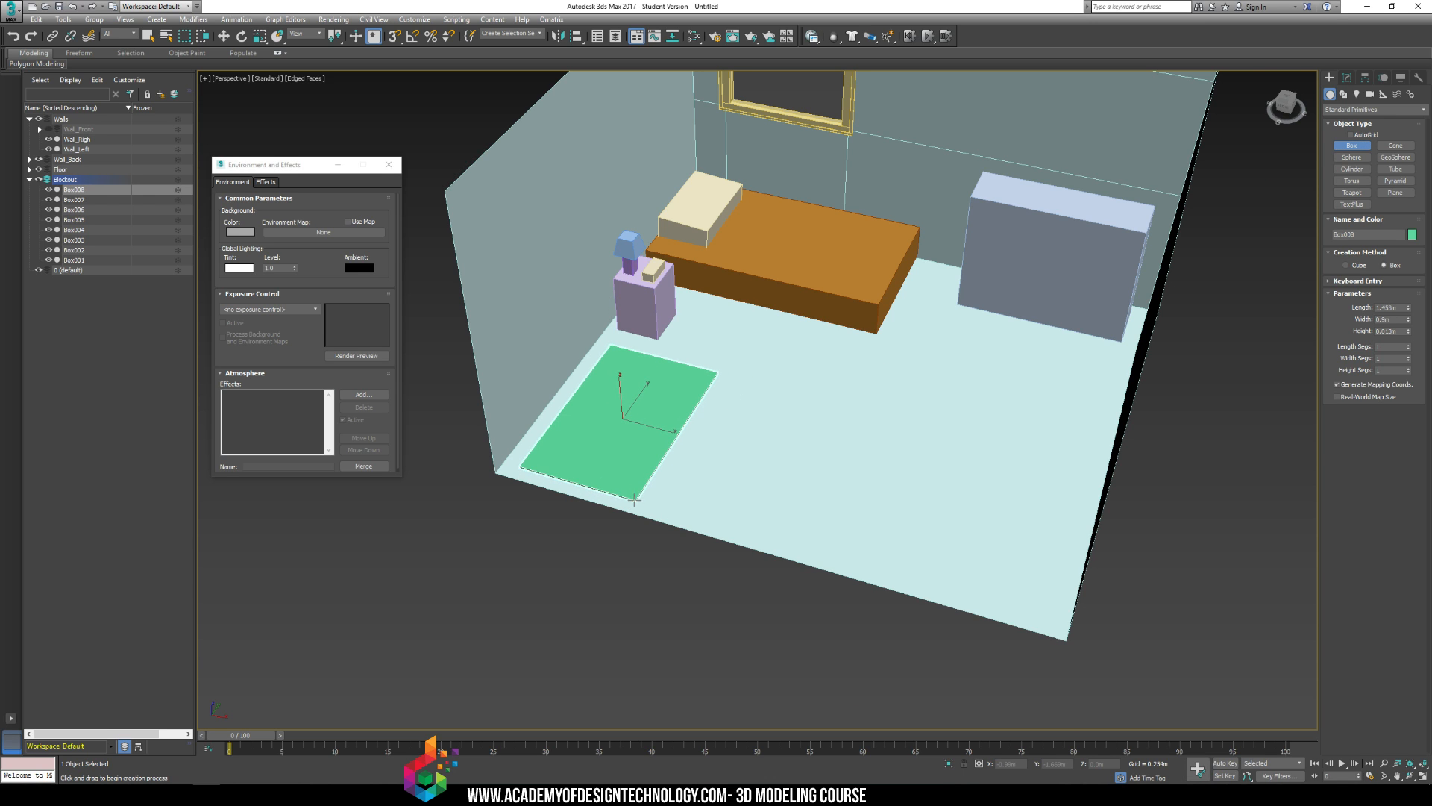
Step: Thicken the thin floor box and raise it to a tabletop height of about 0.42 m
key("r")
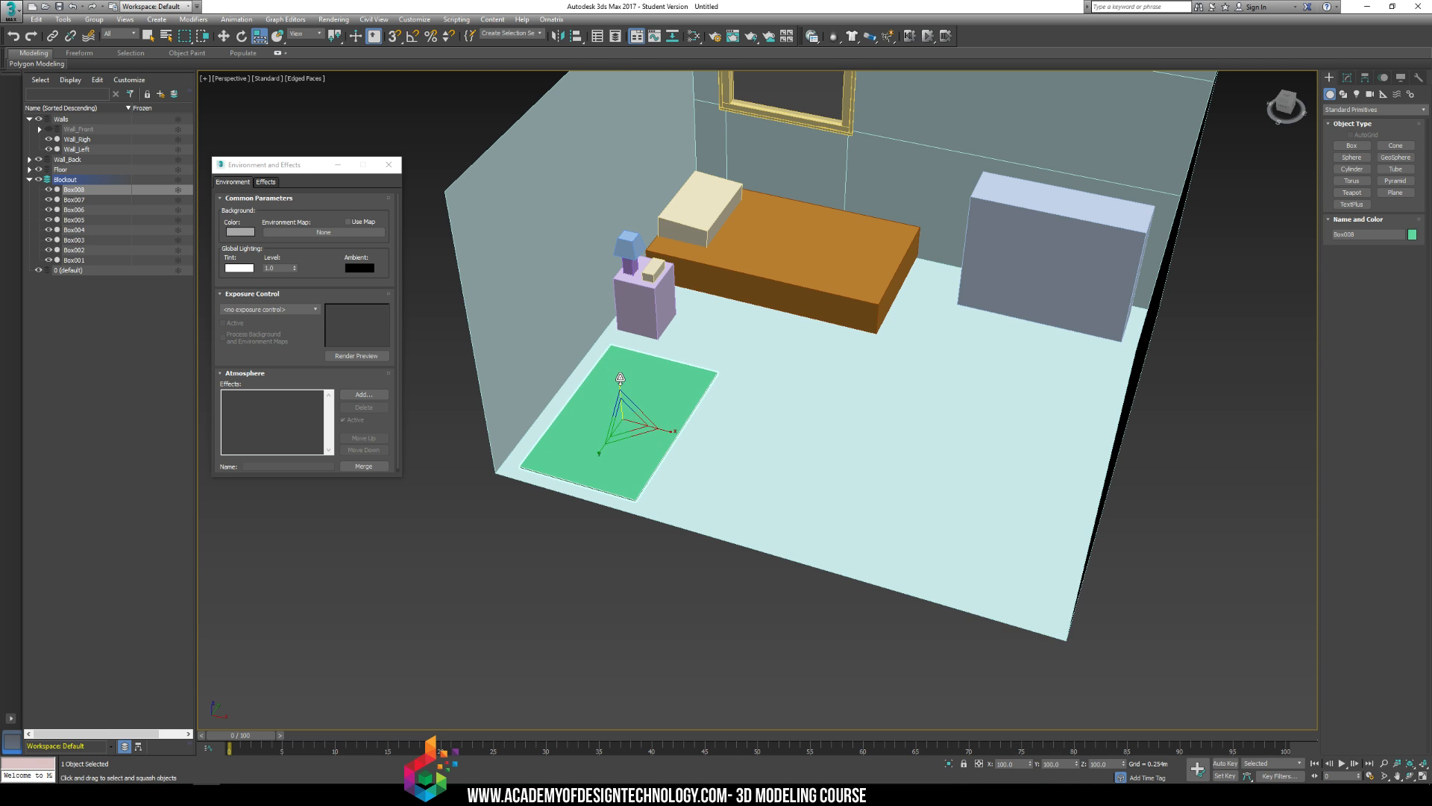
left_click_drag(620, 379, 618, 347)
key("w")
mouse_move(618, 348)
middle_mouse_down("alt")
mouse_move(636, 313)
mouse_move(634, 337)
middle_mouse_up("alt")
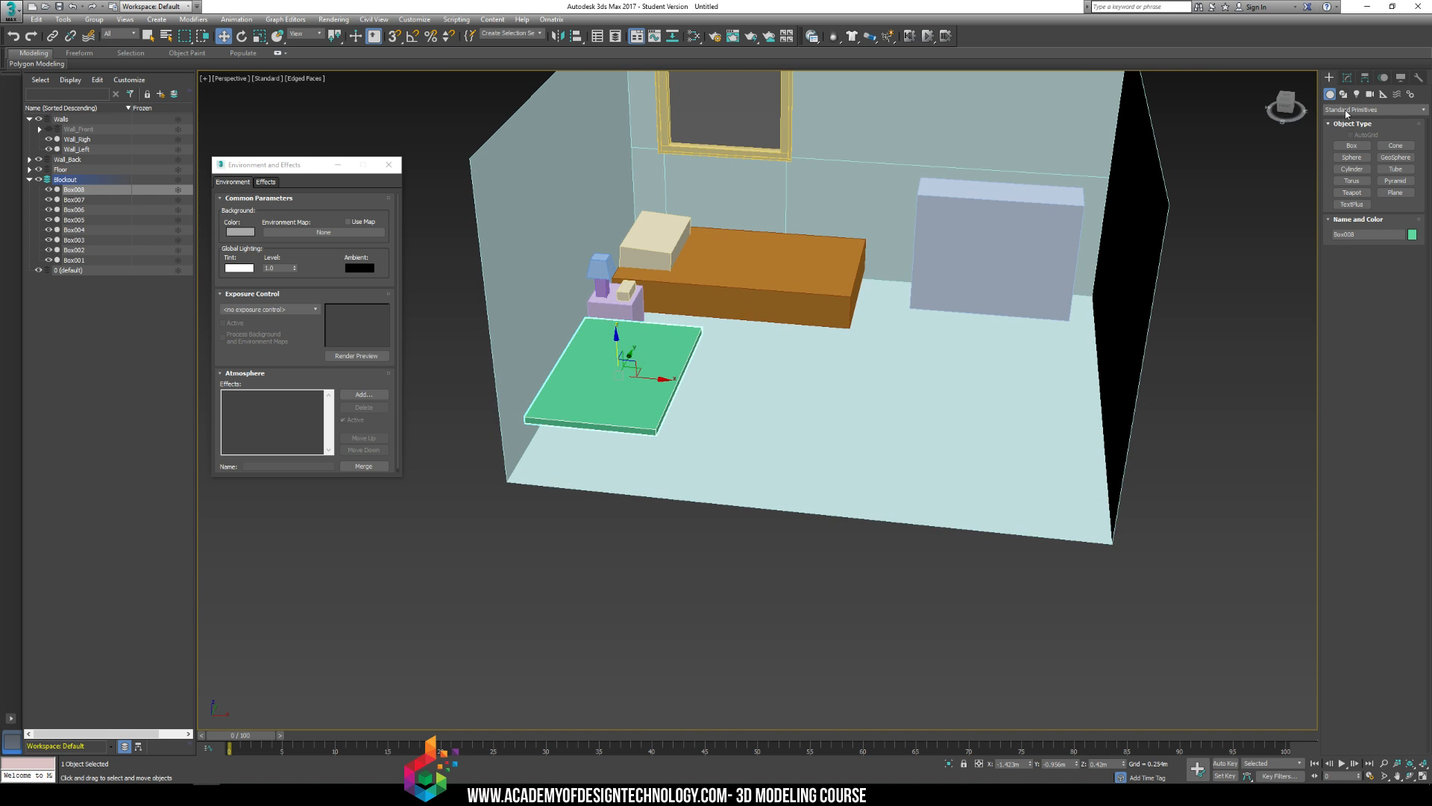
Step: Draw a slim box for a table leg under the tabletop's near wall-side corner and scale its height to reach the top
left_click(1351, 146)
scroll(589, 438, "up", 3)
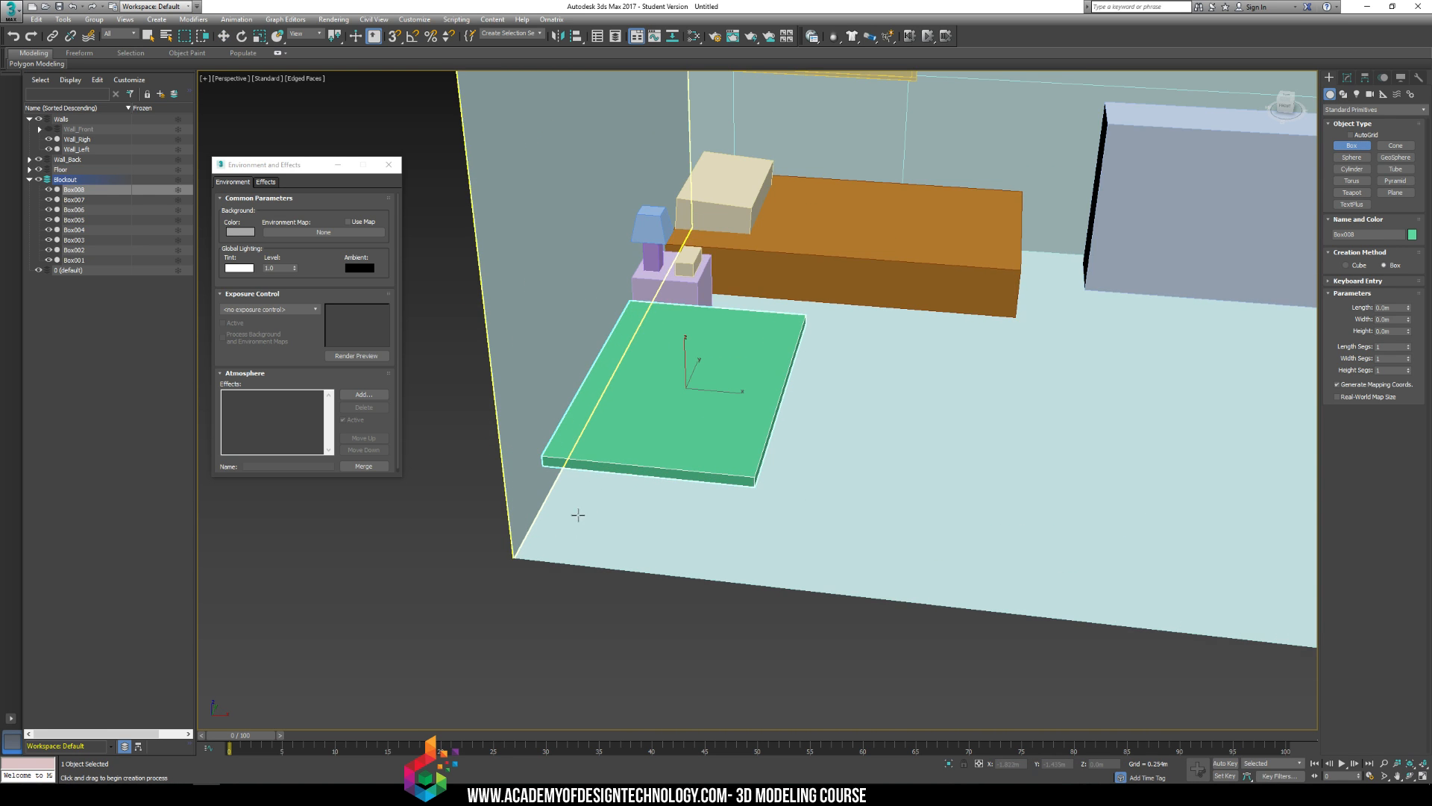
middle_click_drag(577, 515, 575, 545, "alt")
left_click_drag(557, 523, 566, 533)
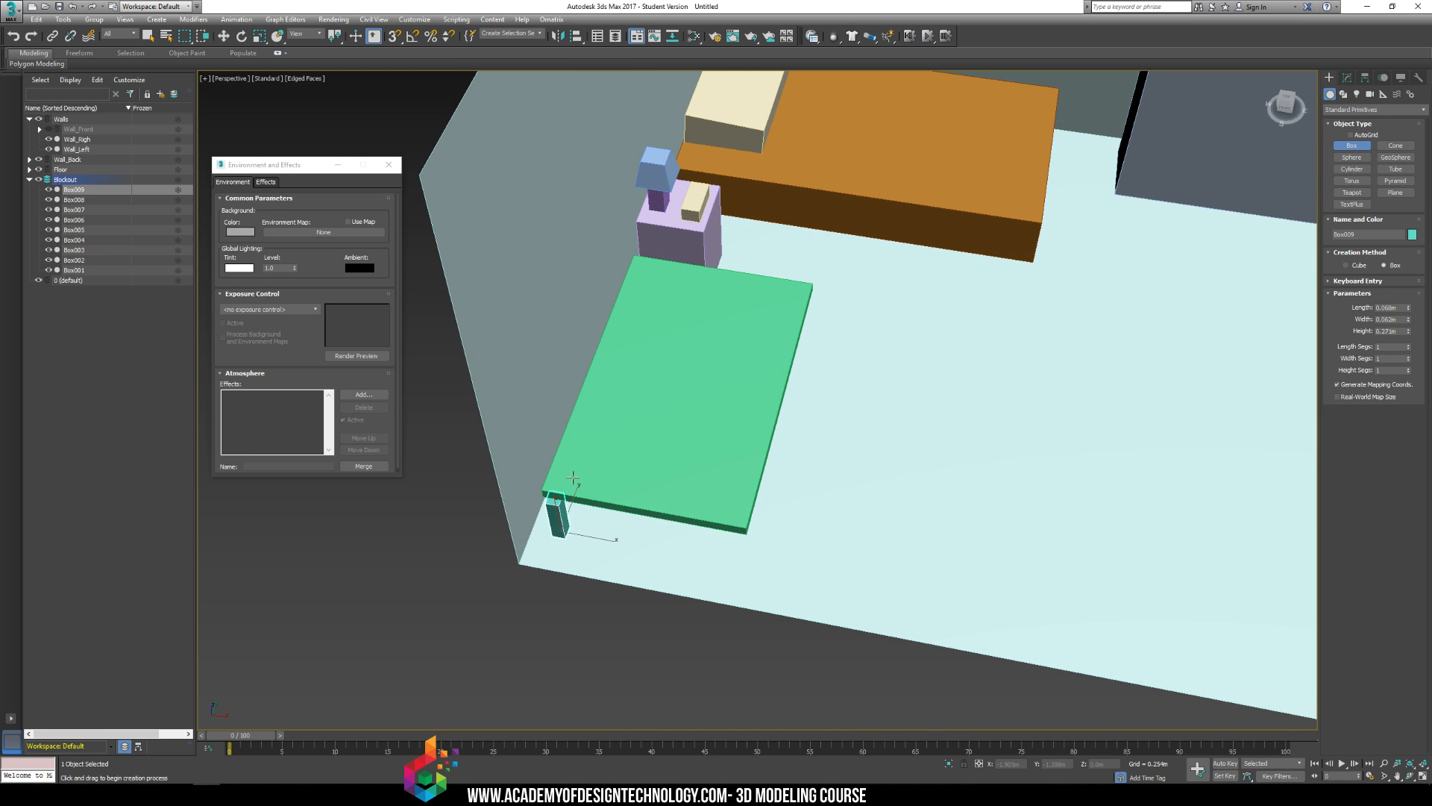
middle_click_drag(575, 432, 576, 376, "alt")
key("r")
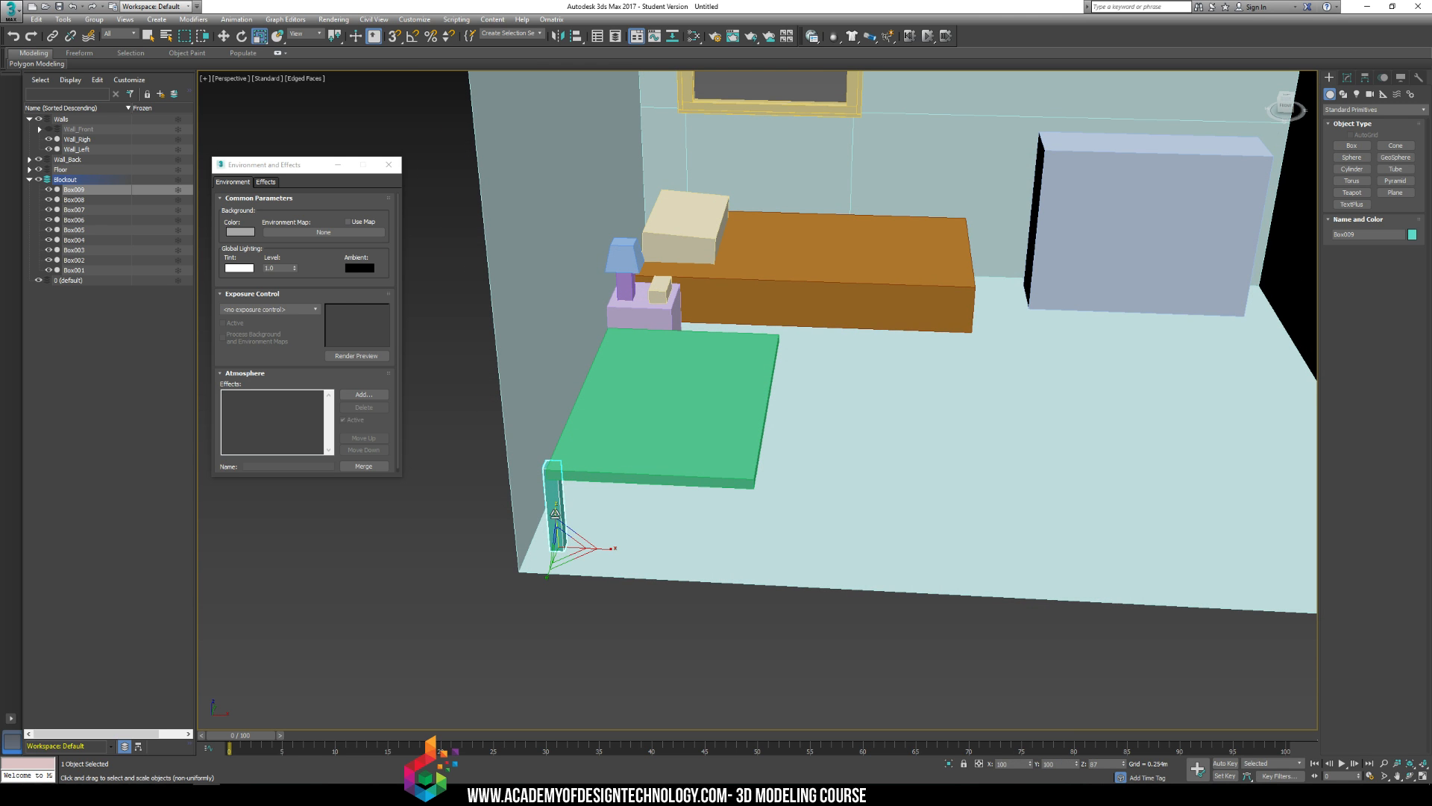
Step: Move the leg in from the tabletop's edge and make one copy of it at the other near corner
key("w")
left_click_drag(584, 548, 767, 553)
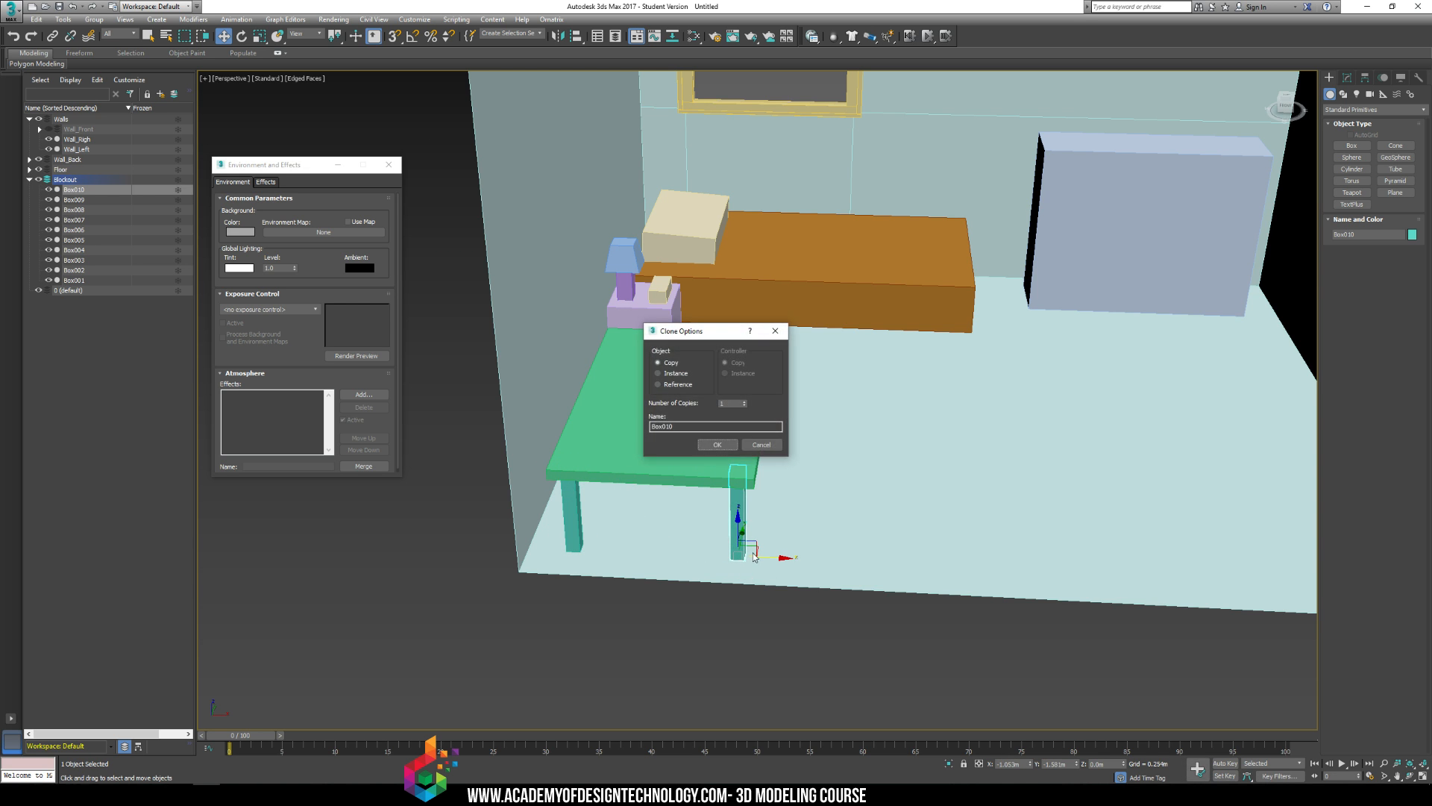
key("Return")
Step: Copy both near legs to the opposite end of the table and adjust the copies to sit under the tabletop
left_click(600, 501)
key("ctrl+z")
left_click(575, 509, "ctrl")
middle_click_drag(629, 505, 613, 504, "alt")
left_click_drag(676, 505, 869, 469, "shift")
key("Return")
middle_click_drag(869, 469, 889, 475, "alt")
left_click(889, 475)
key("ctrl+z")
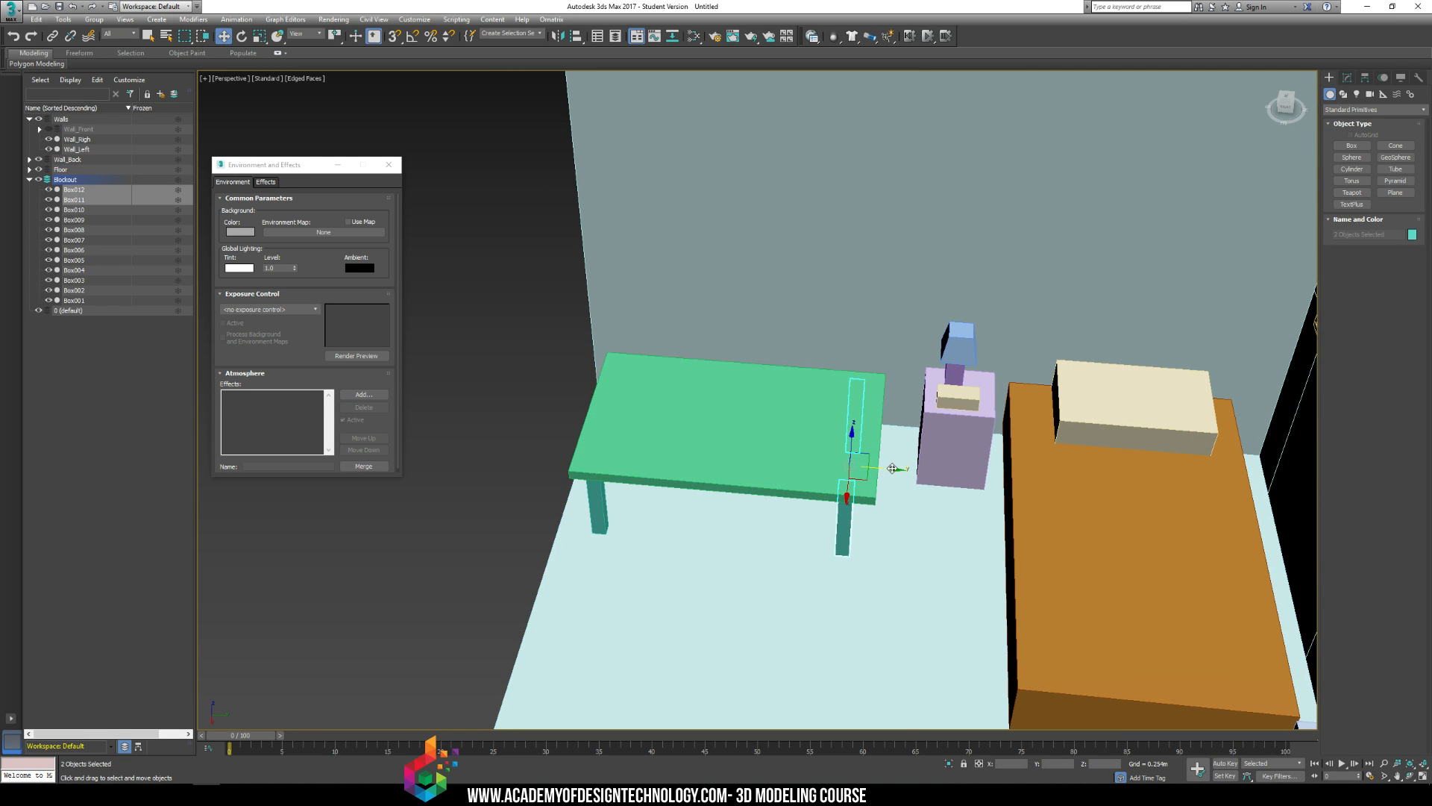
left_click_drag(890, 470, 902, 471)
Step: Scale the tabletop narrower along its width, keeping it close to the side wall
middle_click_drag(805, 427, 891, 380, "alt")
left_click(858, 477)
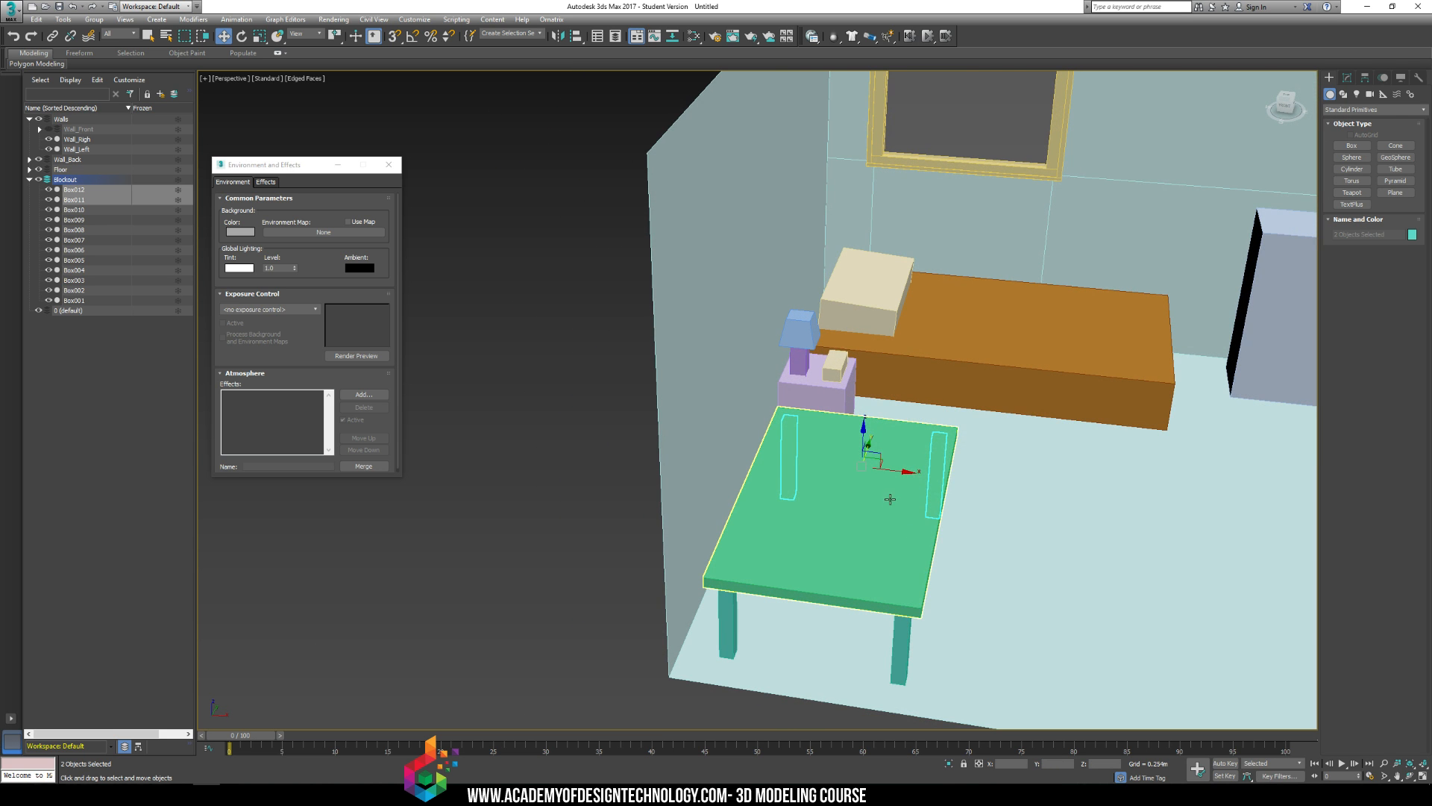
key("r")
left_click_drag(892, 510, 835, 517)
key("w")
Step: Move the two legs on the room side inward under the narrowed tabletop's edge and deselect them
left_click(895, 611)
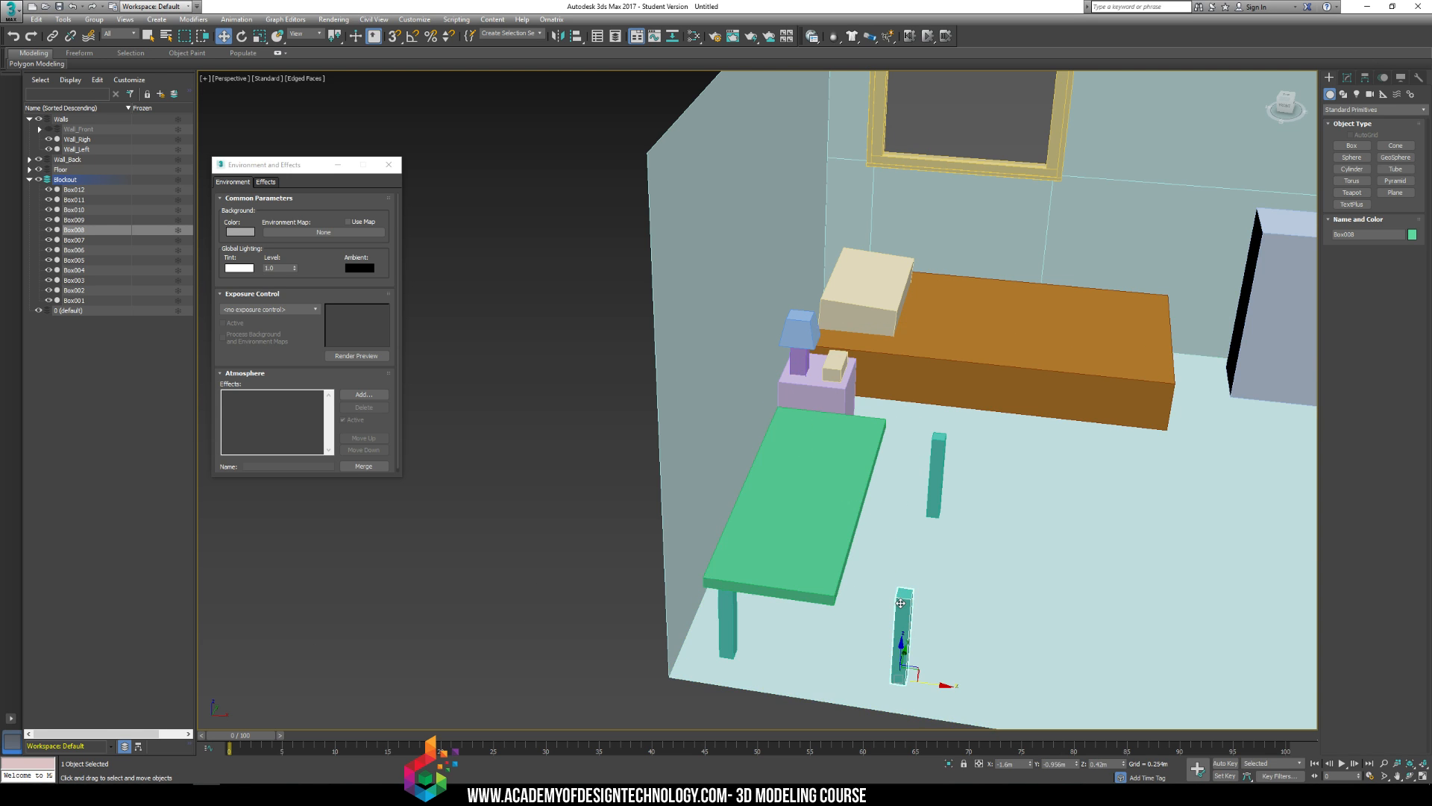
left_click(932, 478, "ctrl")
left_click_drag(946, 561, 879, 561)
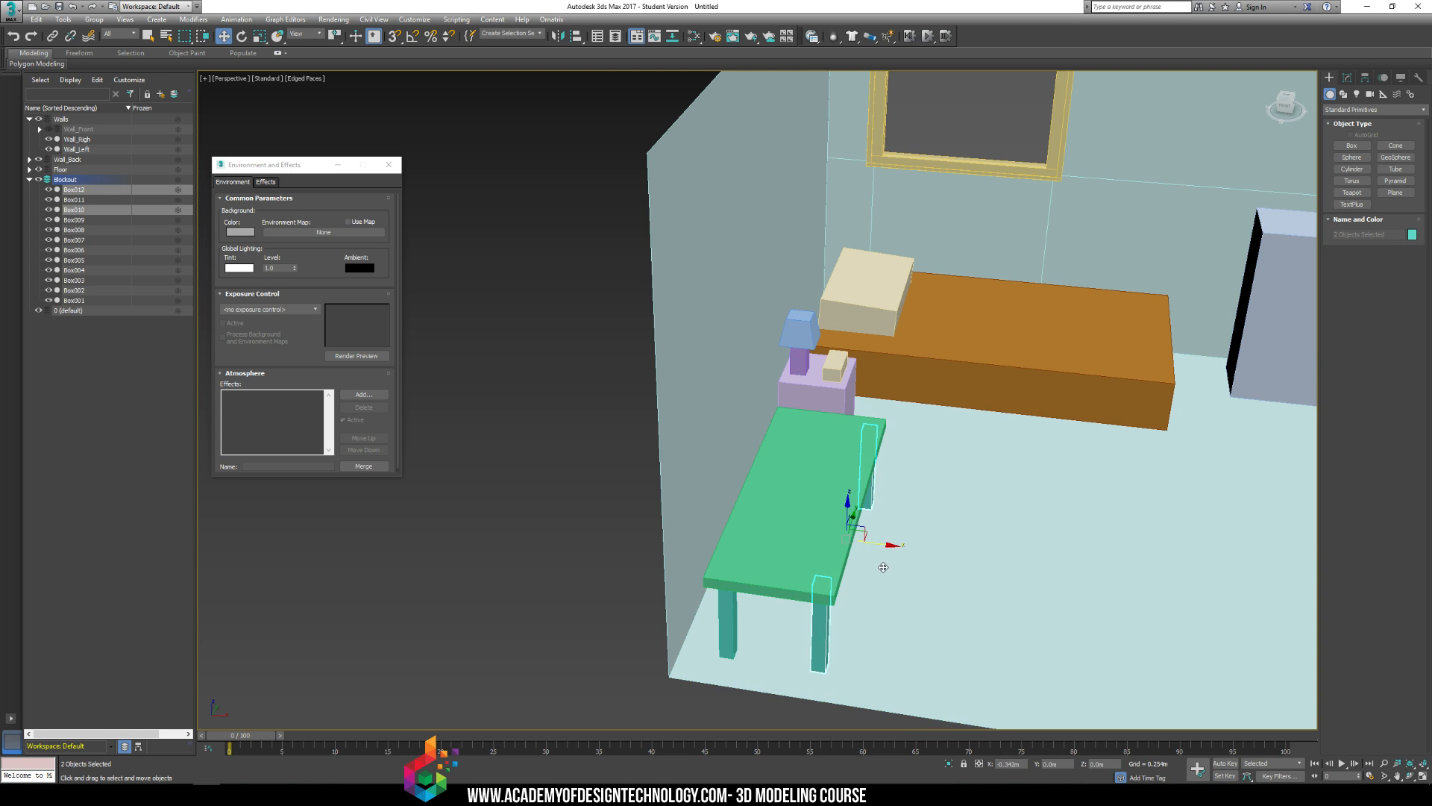
left_click(858, 559)
Step: Create a small box and place it on top of the table at the near end
left_click(1352, 146)
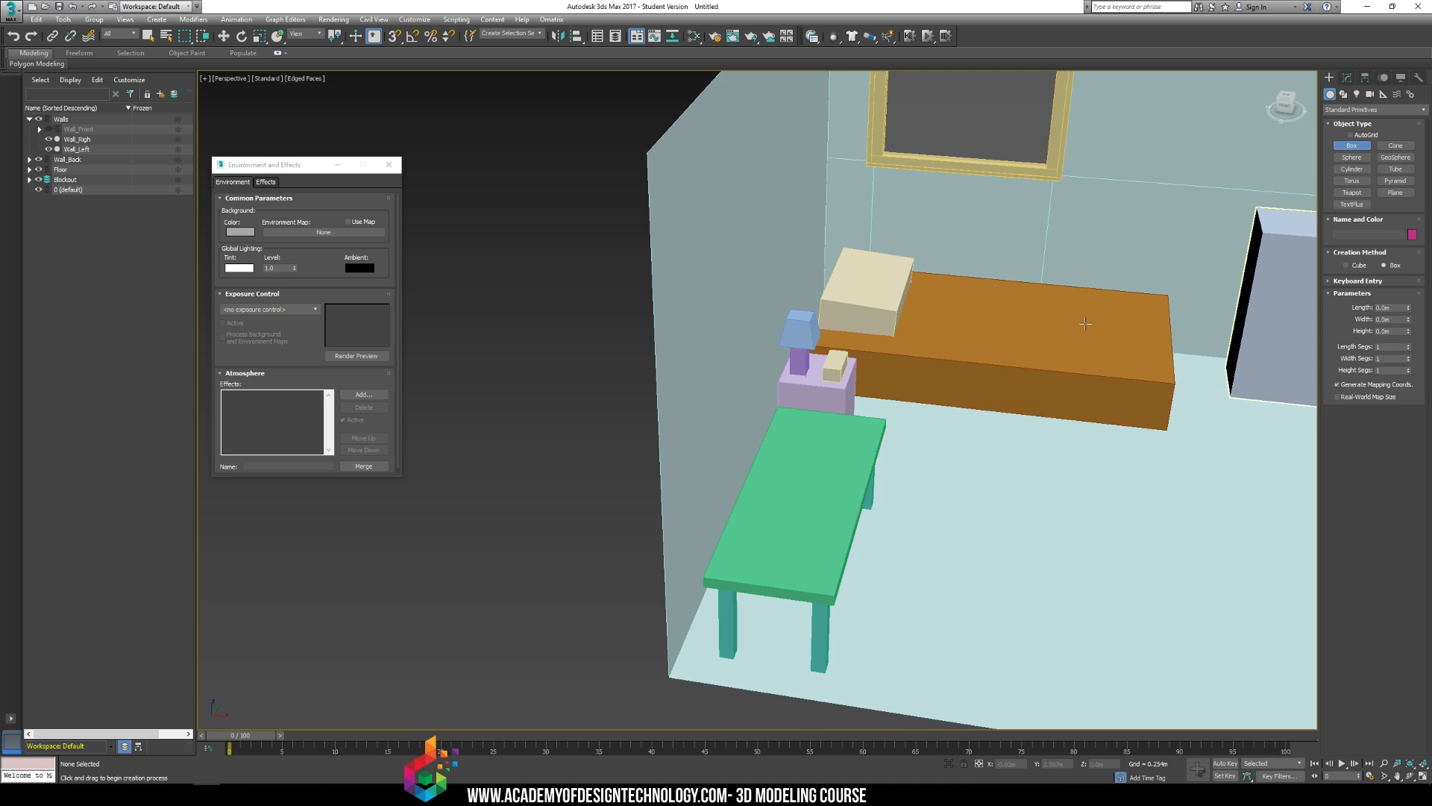
middle_click_drag(969, 358, 922, 349, "alt")
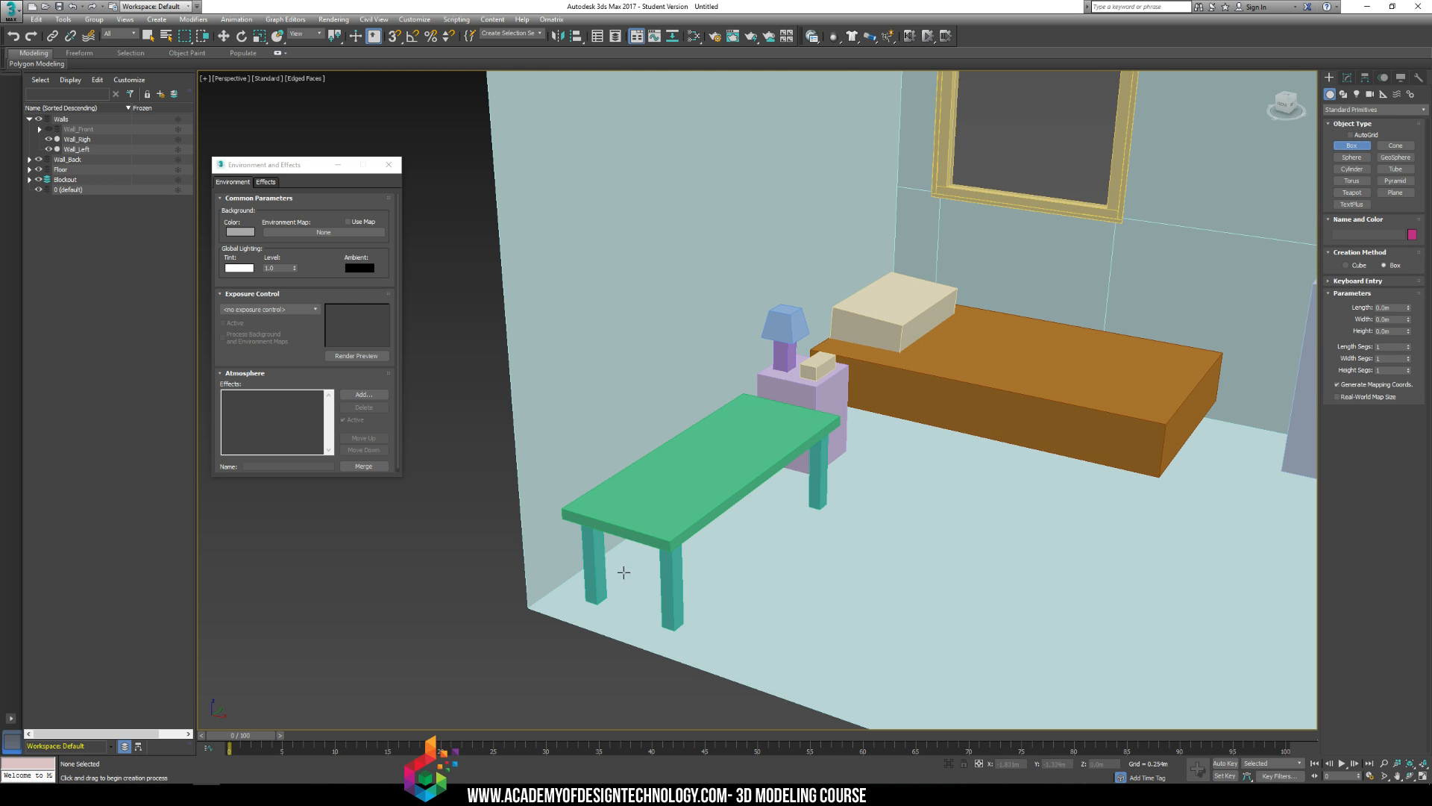
left_click_drag(631, 554, 645, 492)
left_click(703, 536)
key("w")
key("r")
key("w")
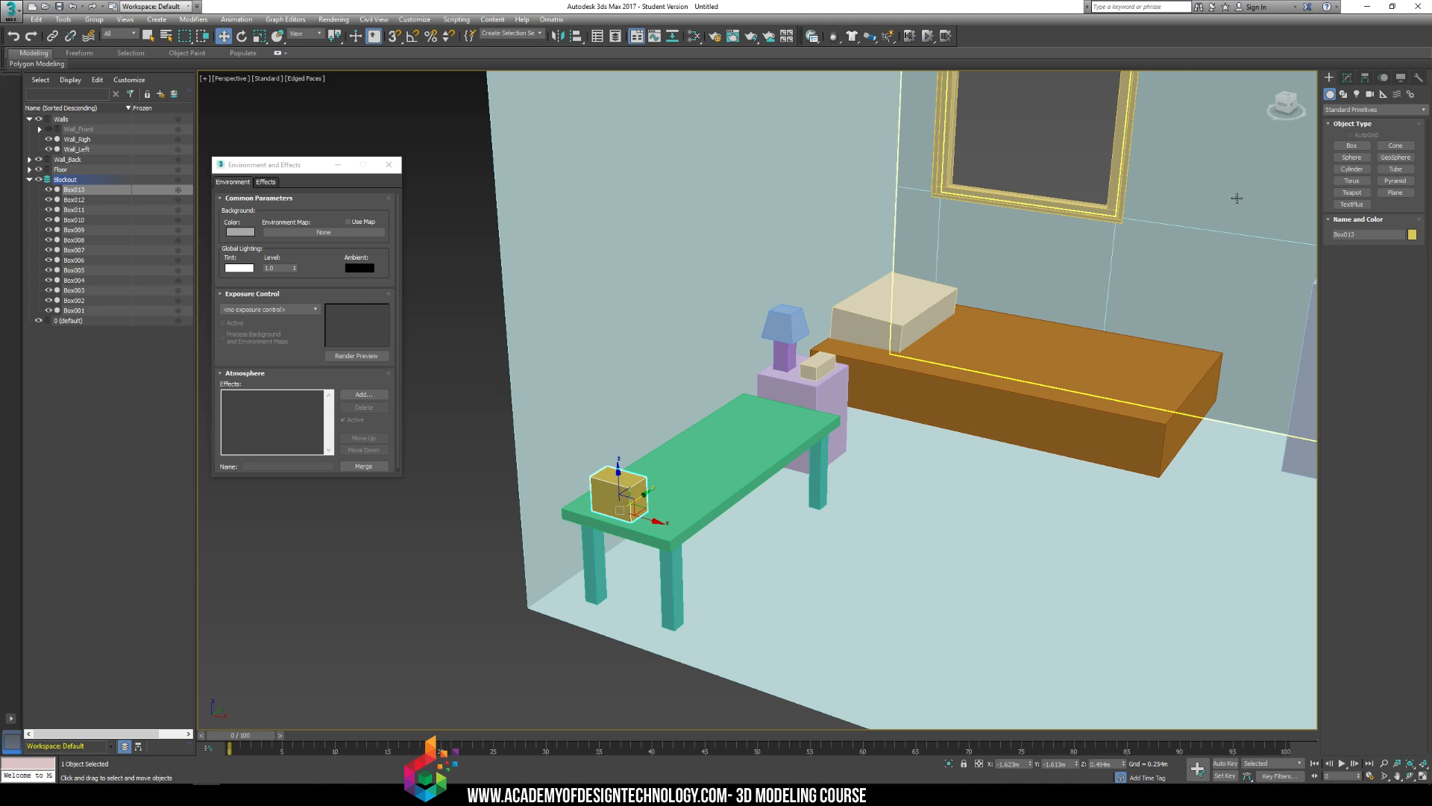
Step: In the Top view, draw a low keyboard box about 0.35 m long and 0.135 m wide near the table's room-side edge
left_click(1352, 145)
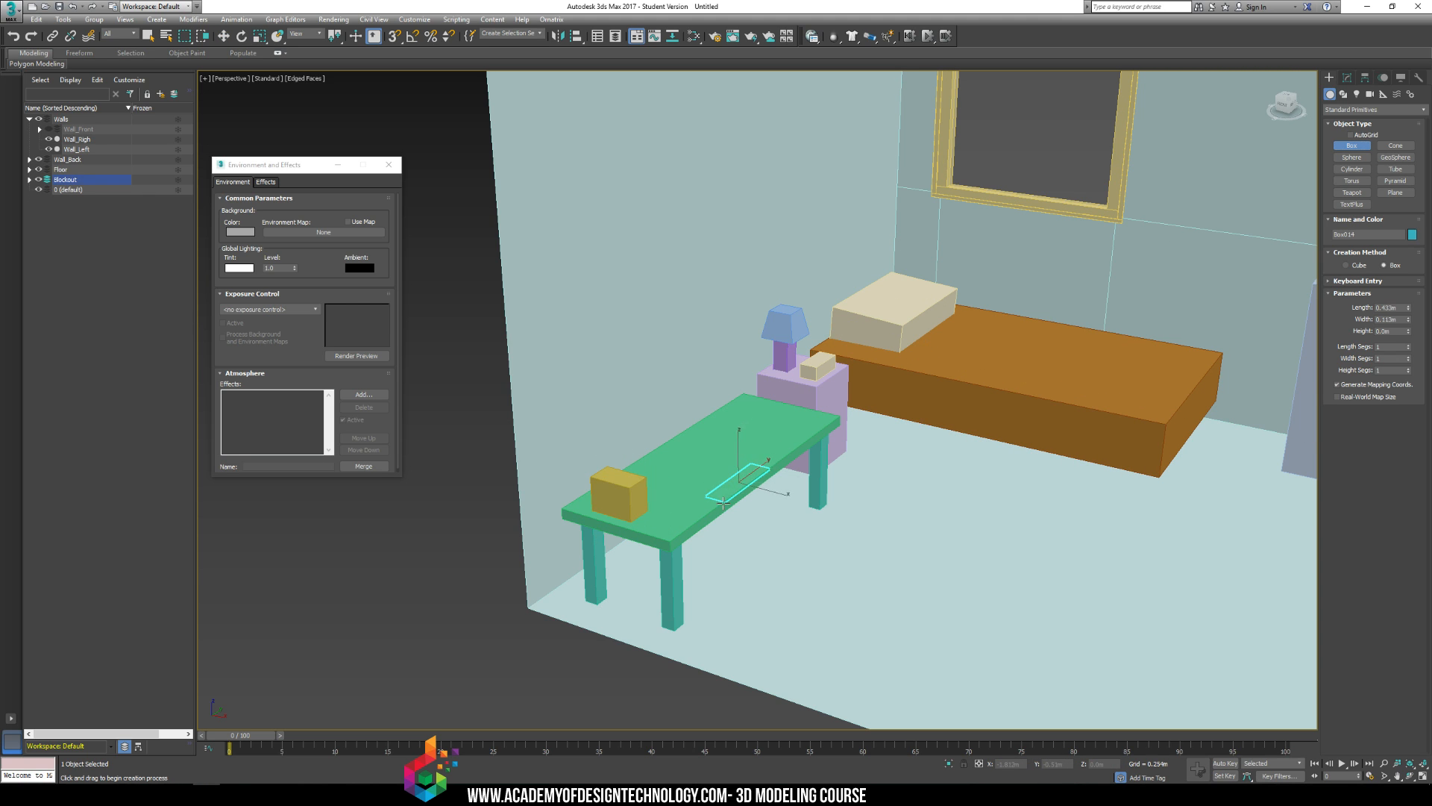
middle_click_drag(746, 465, 741, 561, "alt")
key("t")
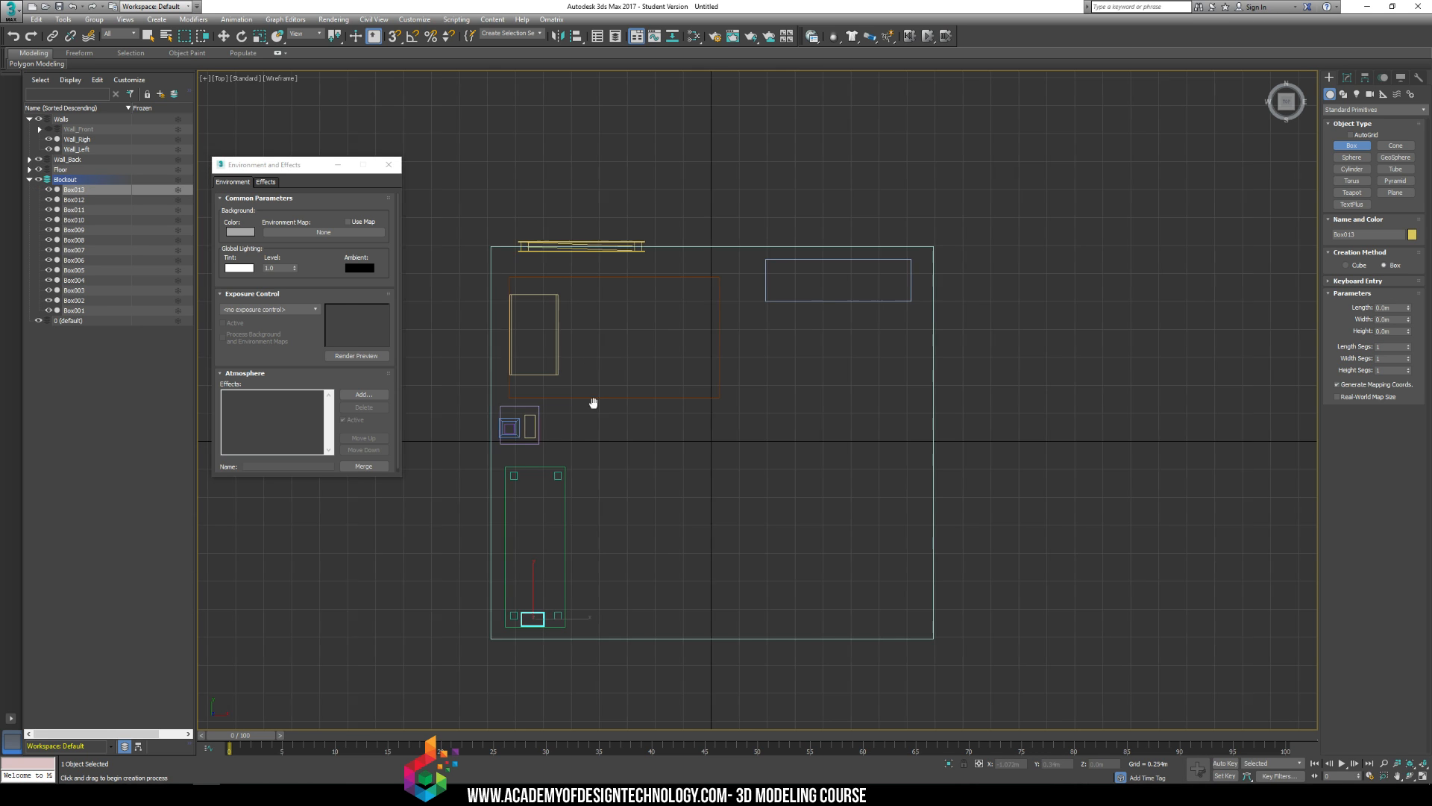
scroll(639, 323, "up", 5)
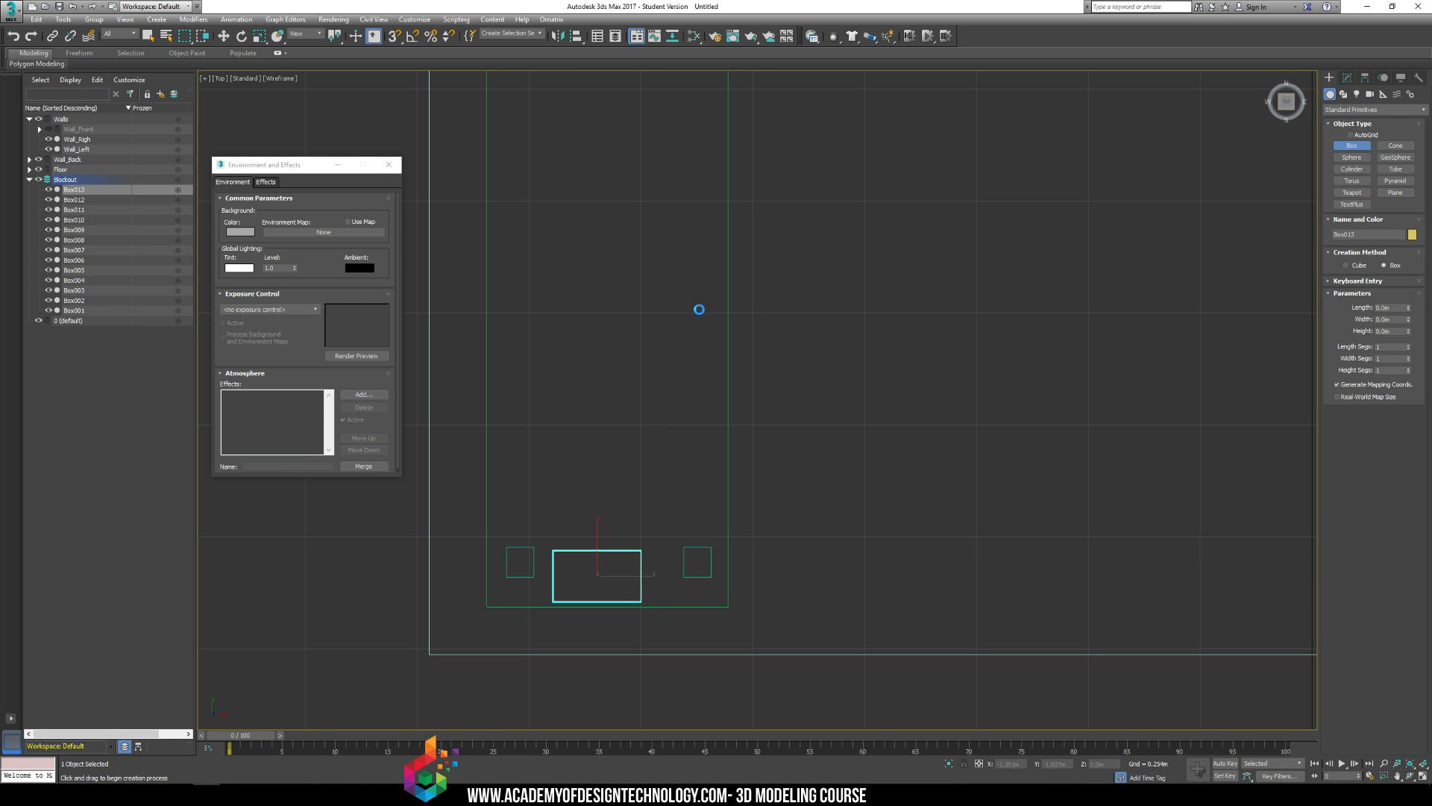
left_click_drag(699, 309, 640, 464)
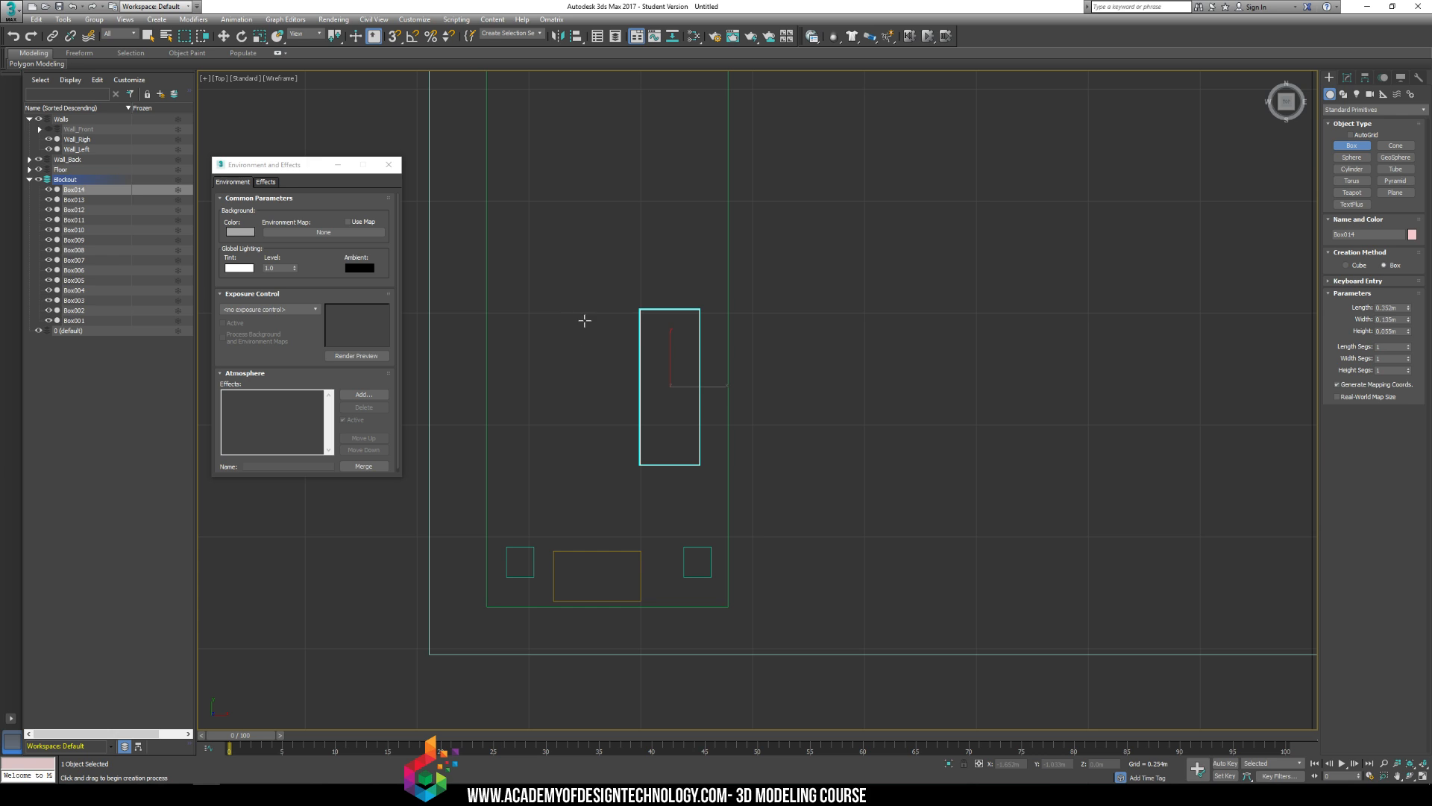
Step: Draw a monitor box about 0.36 m long and 0.28 m high beside the keyboard, and a 0.08 by 0.05 m mouse box beyond it
left_click_drag(586, 305, 564, 467)
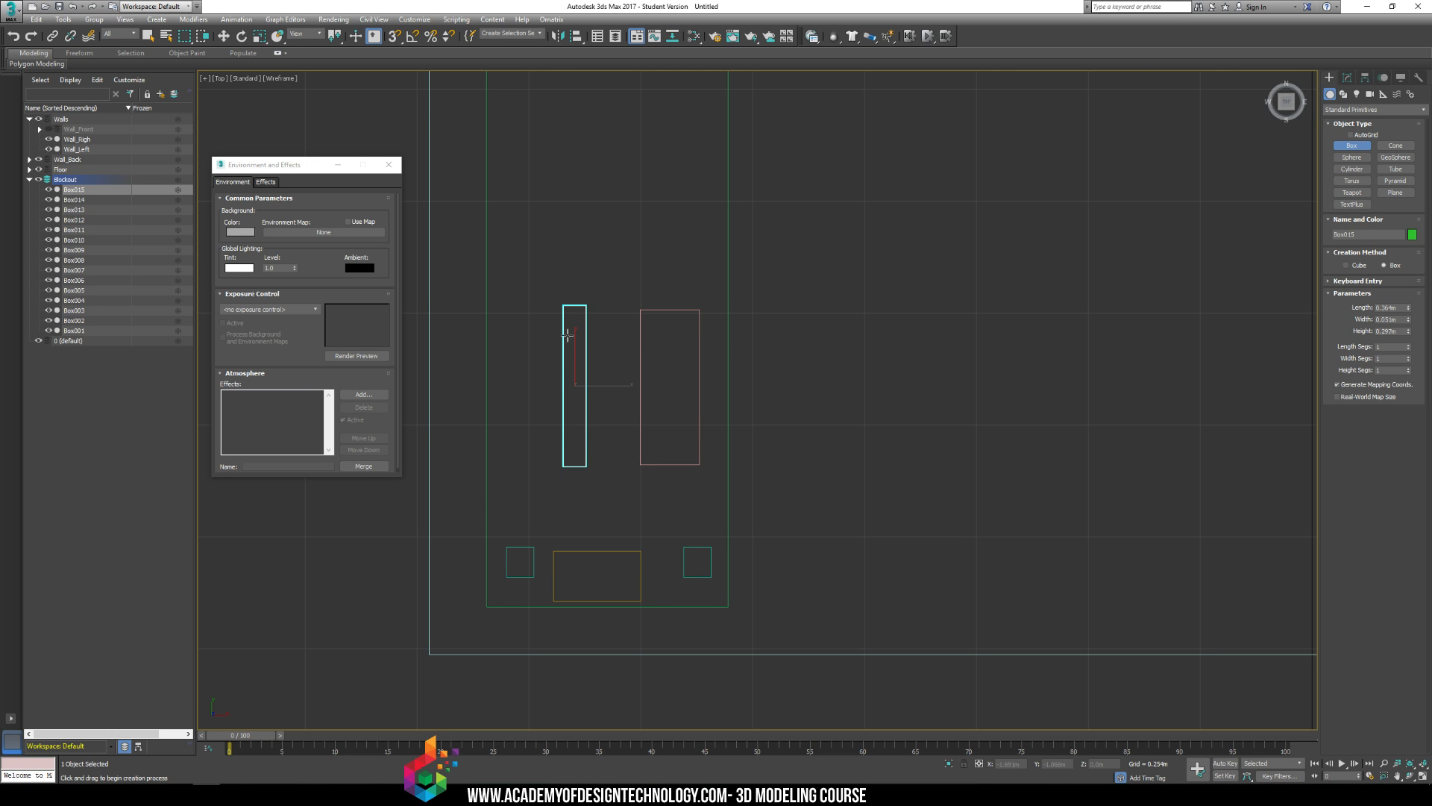
middle_click_drag(586, 262, 584, 318)
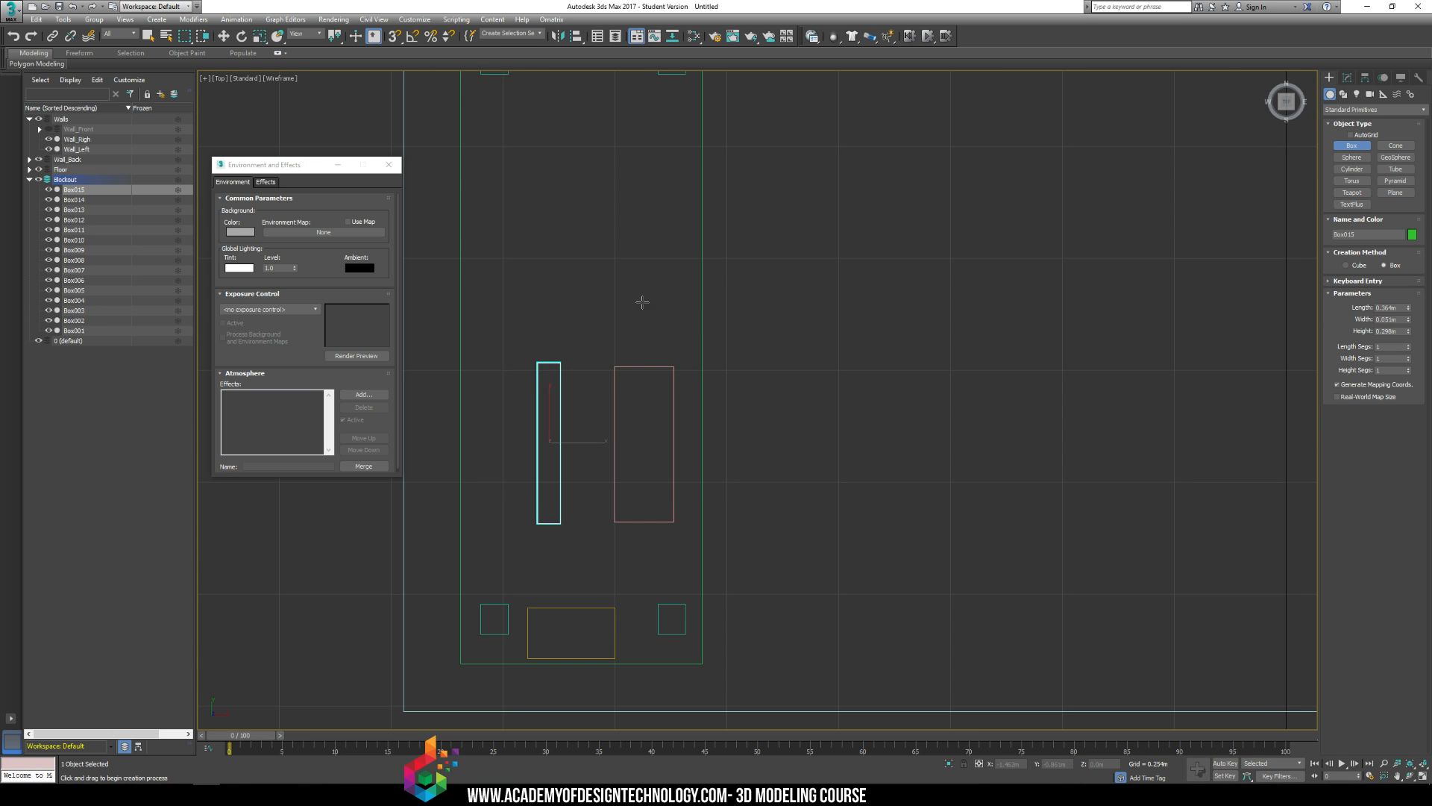
left_click_drag(642, 301, 678, 324)
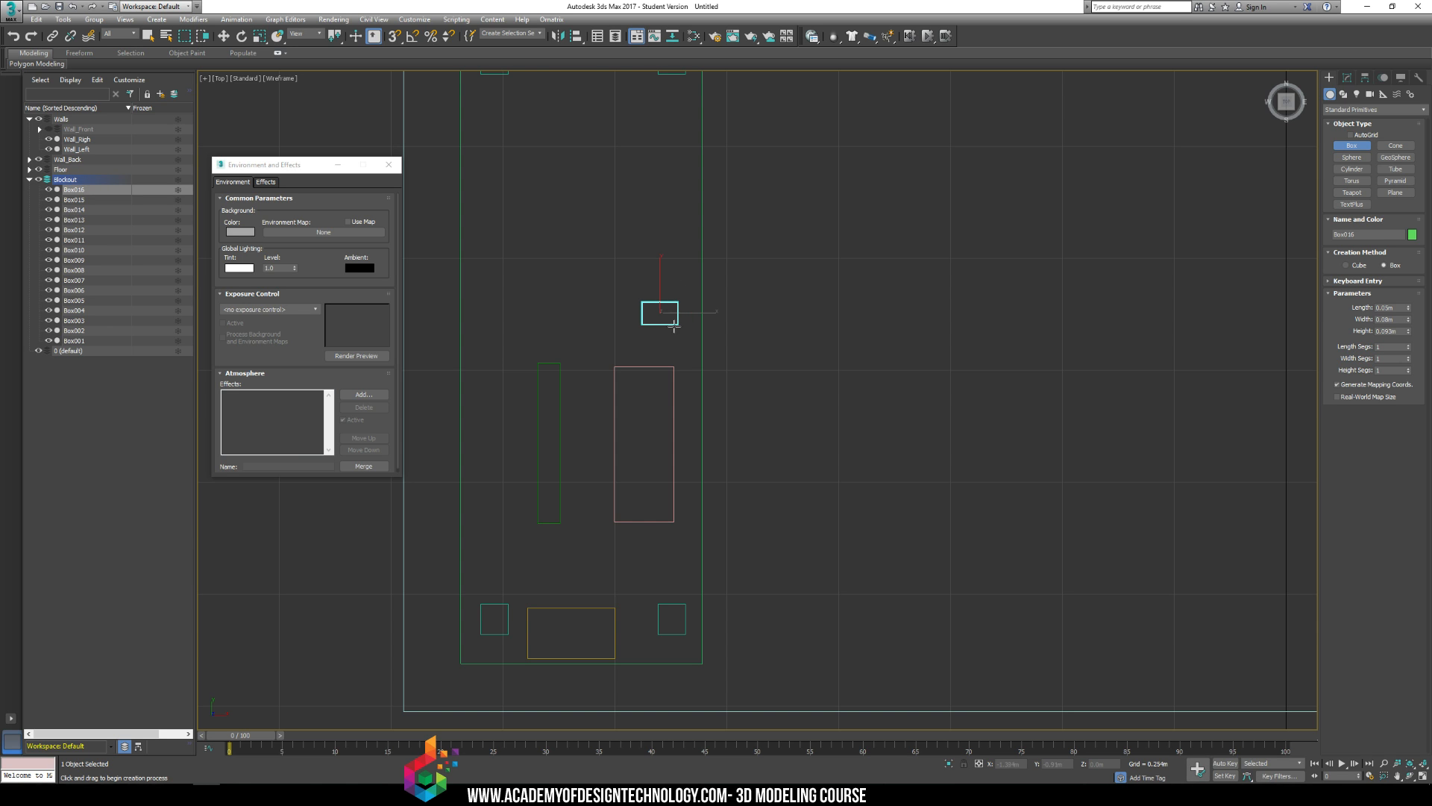
Step: In the Perspective view, raise the keyboard, monitor and mouse boxes together onto the tabletop
middle_click_drag(871, 377, 858, 425)
key("p")
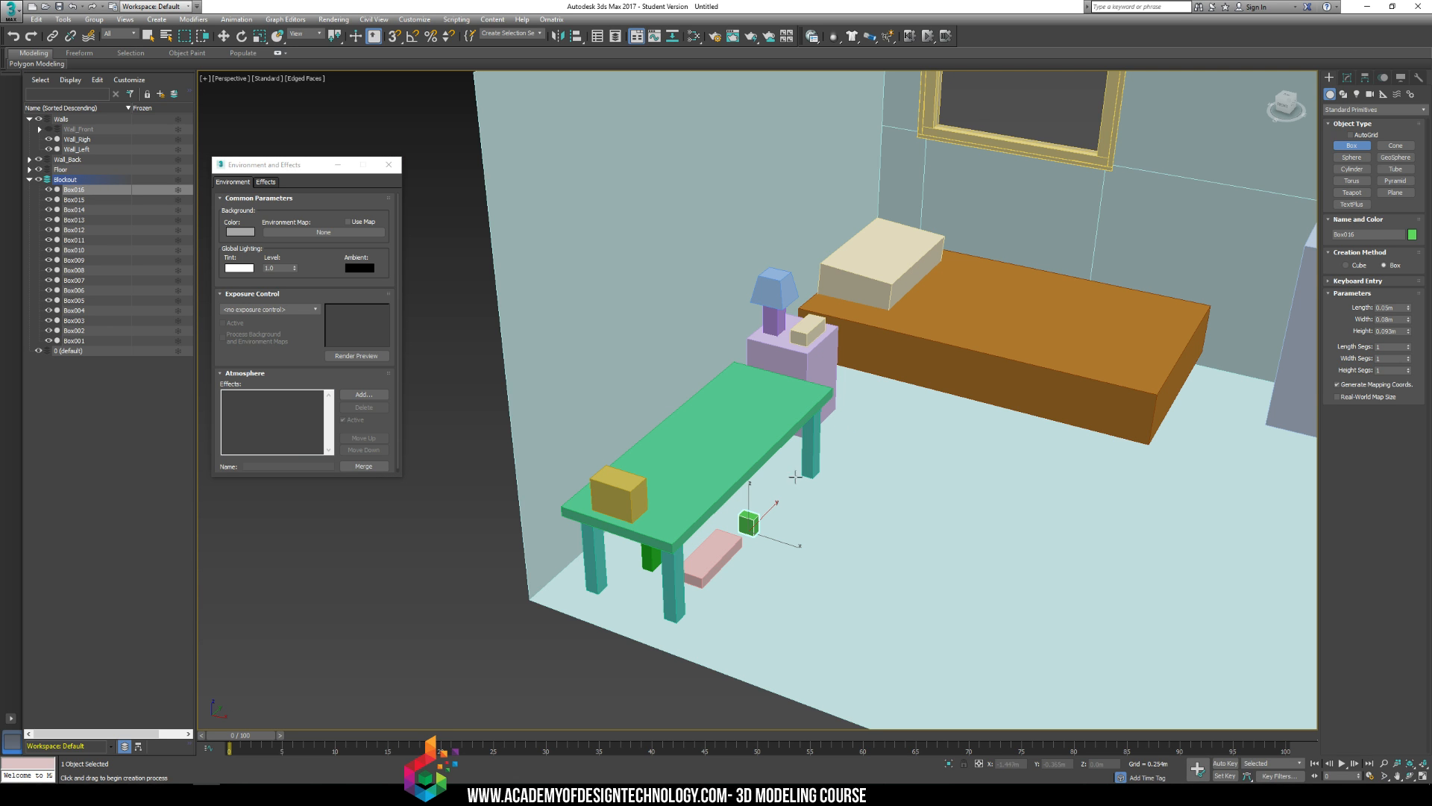
key("v")
key("w")
left_click(654, 559)
left_click(699, 560, "ctrl")
left_click(750, 517, "ctrl")
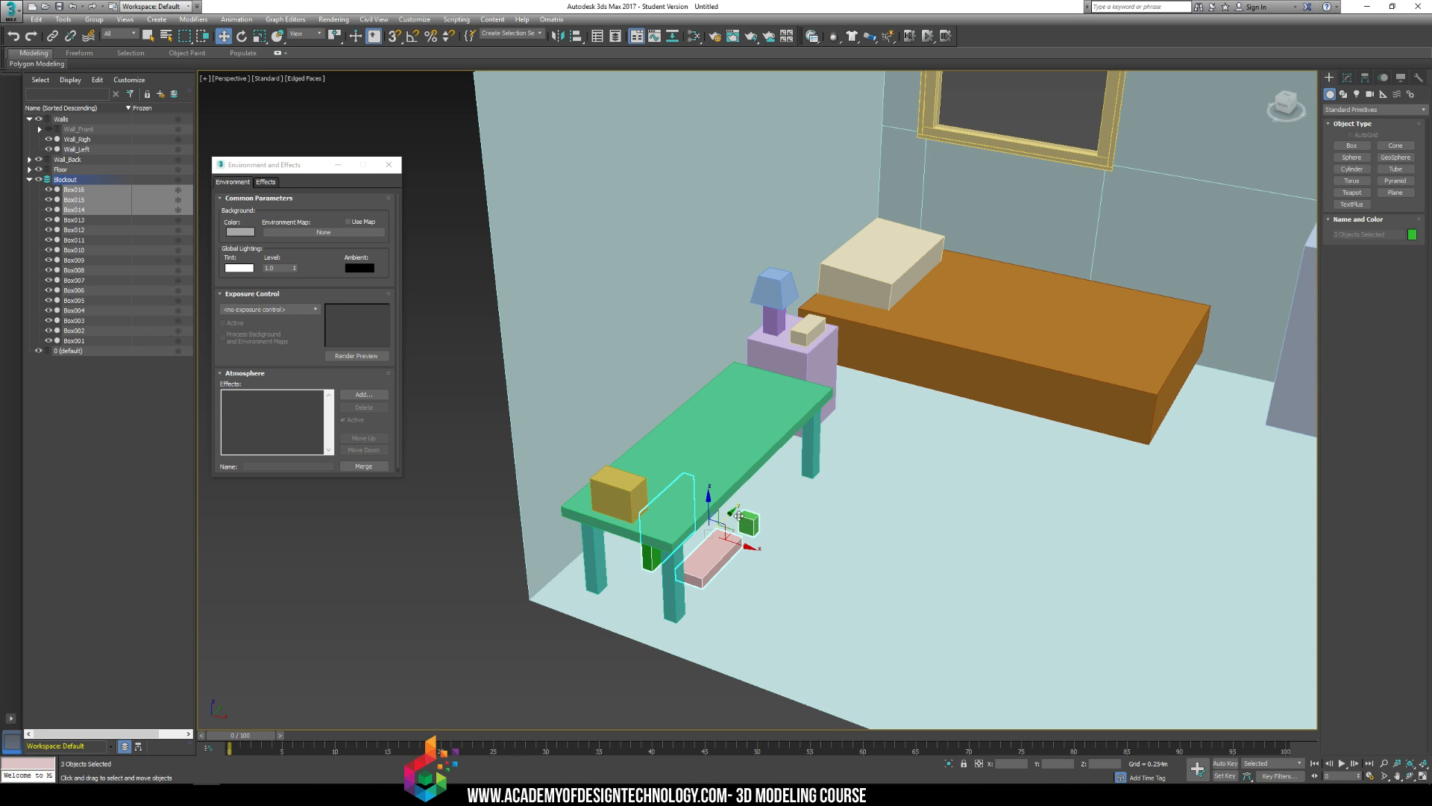
left_click_drag(710, 500, 702, 417)
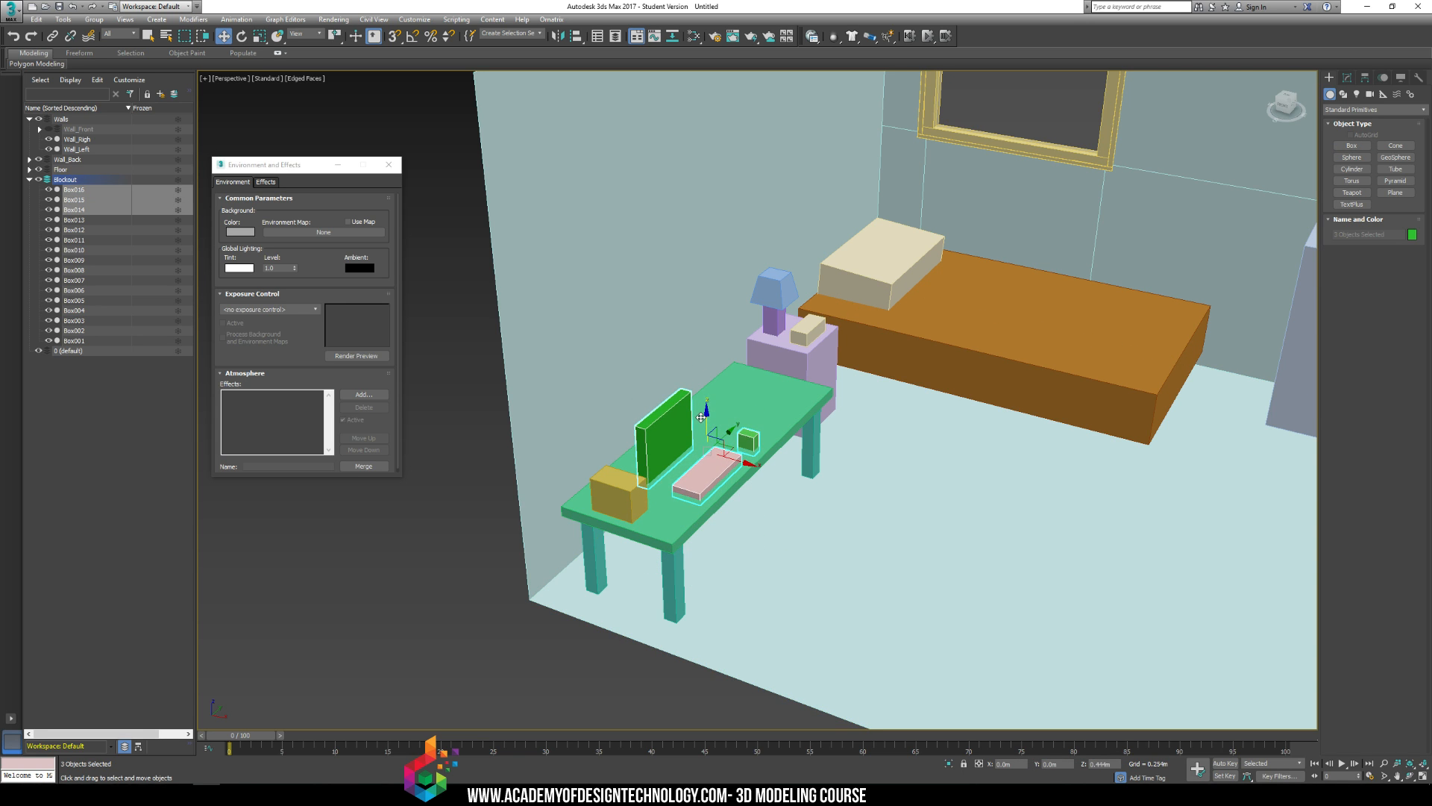
Step: Flatten the small mouse box and adjust its height so it rests on the tabletop
left_click(748, 441)
key("r")
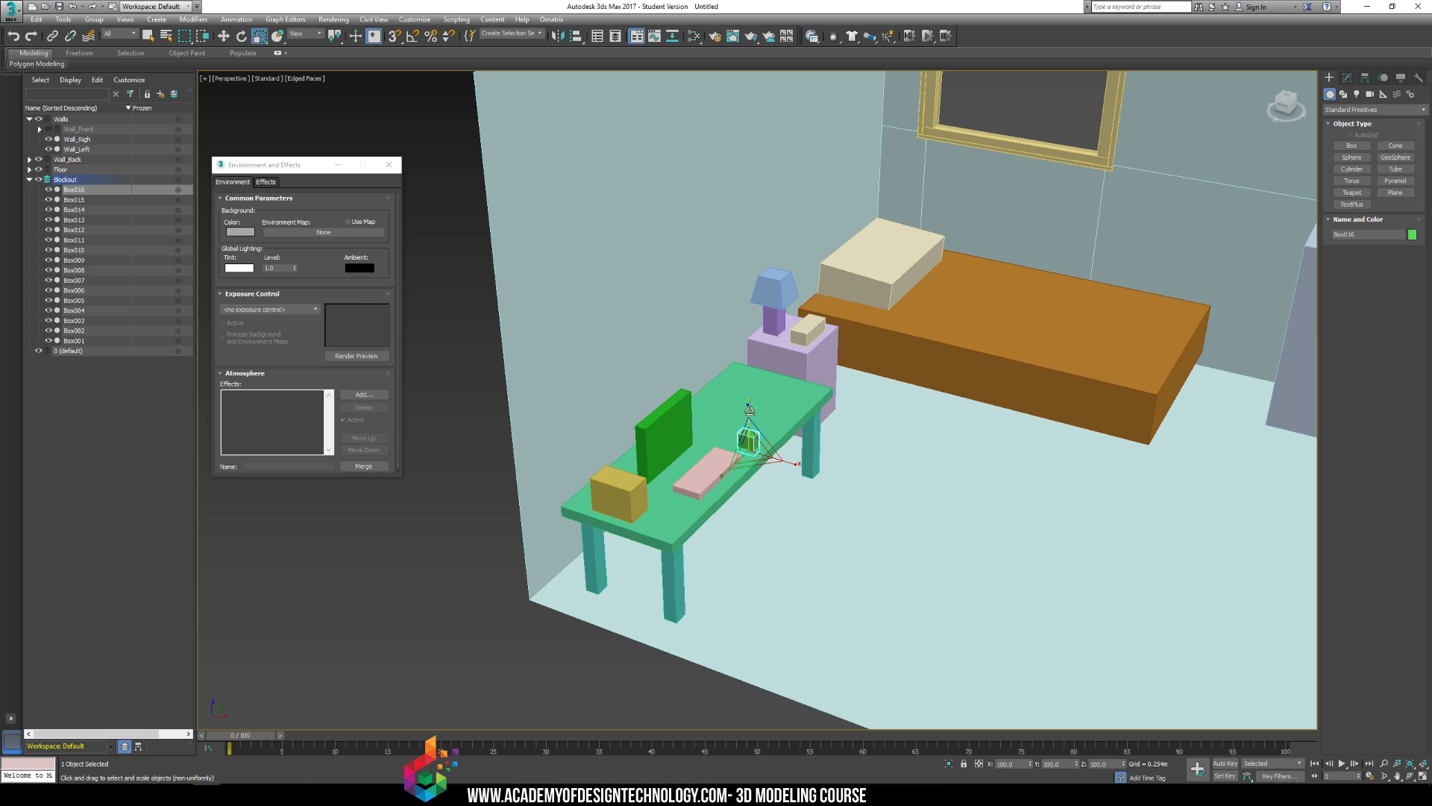
key("w")
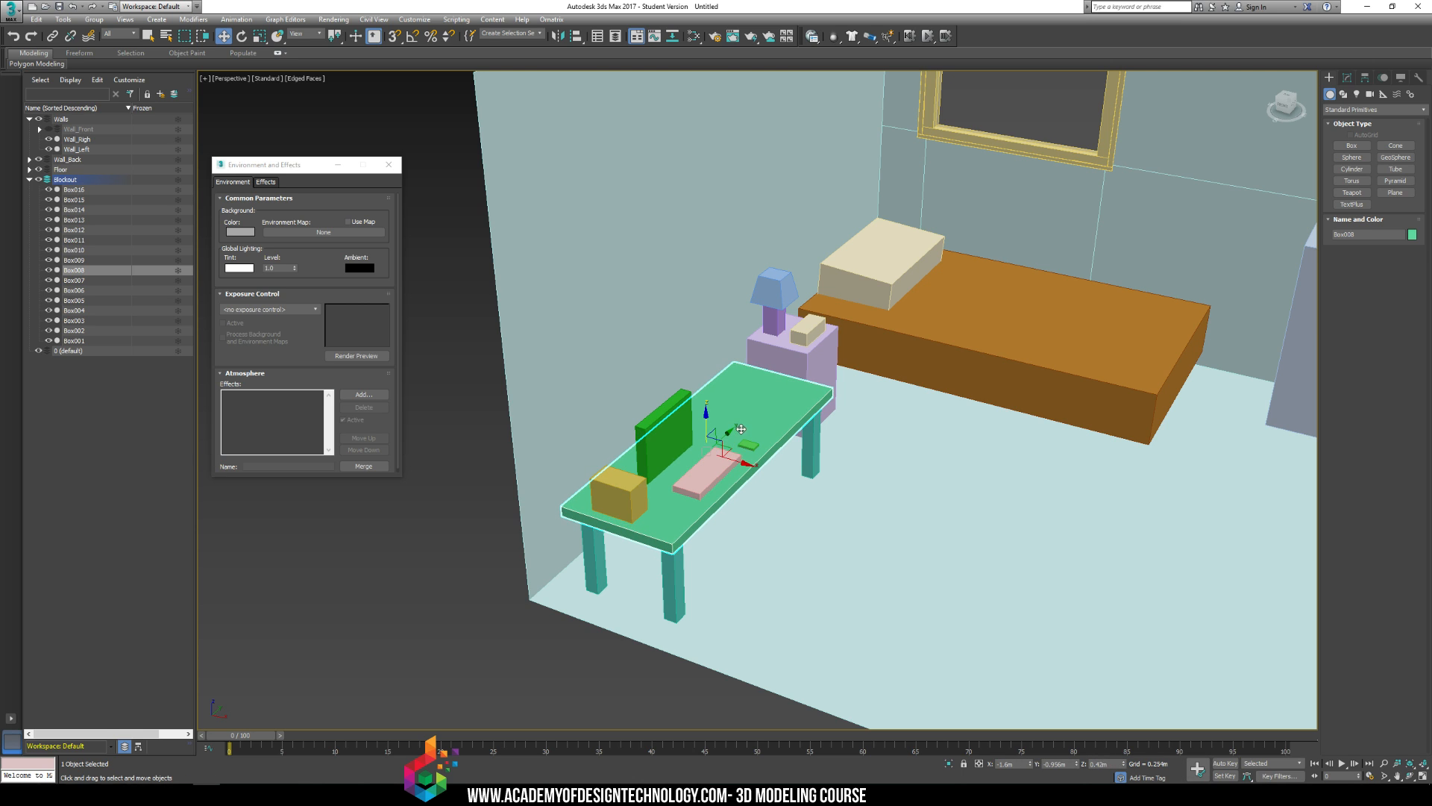
left_click_drag(748, 423, 747, 421)
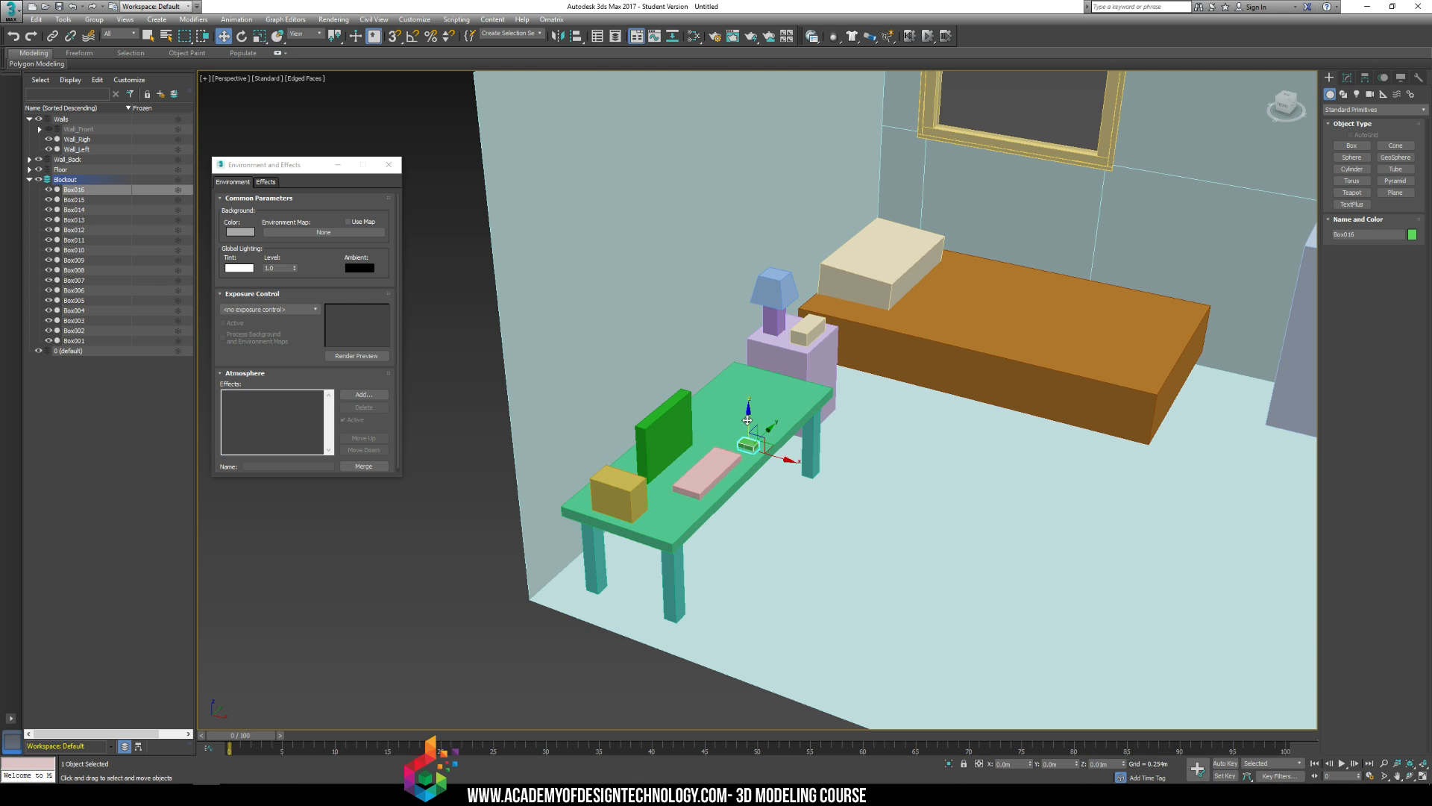
Step: Tilt the monitor box slightly backward on the tabletop
left_click(1107, 503)
left_click(662, 436)
key("e")
left_click_drag(663, 442, 665, 422)
key("w")
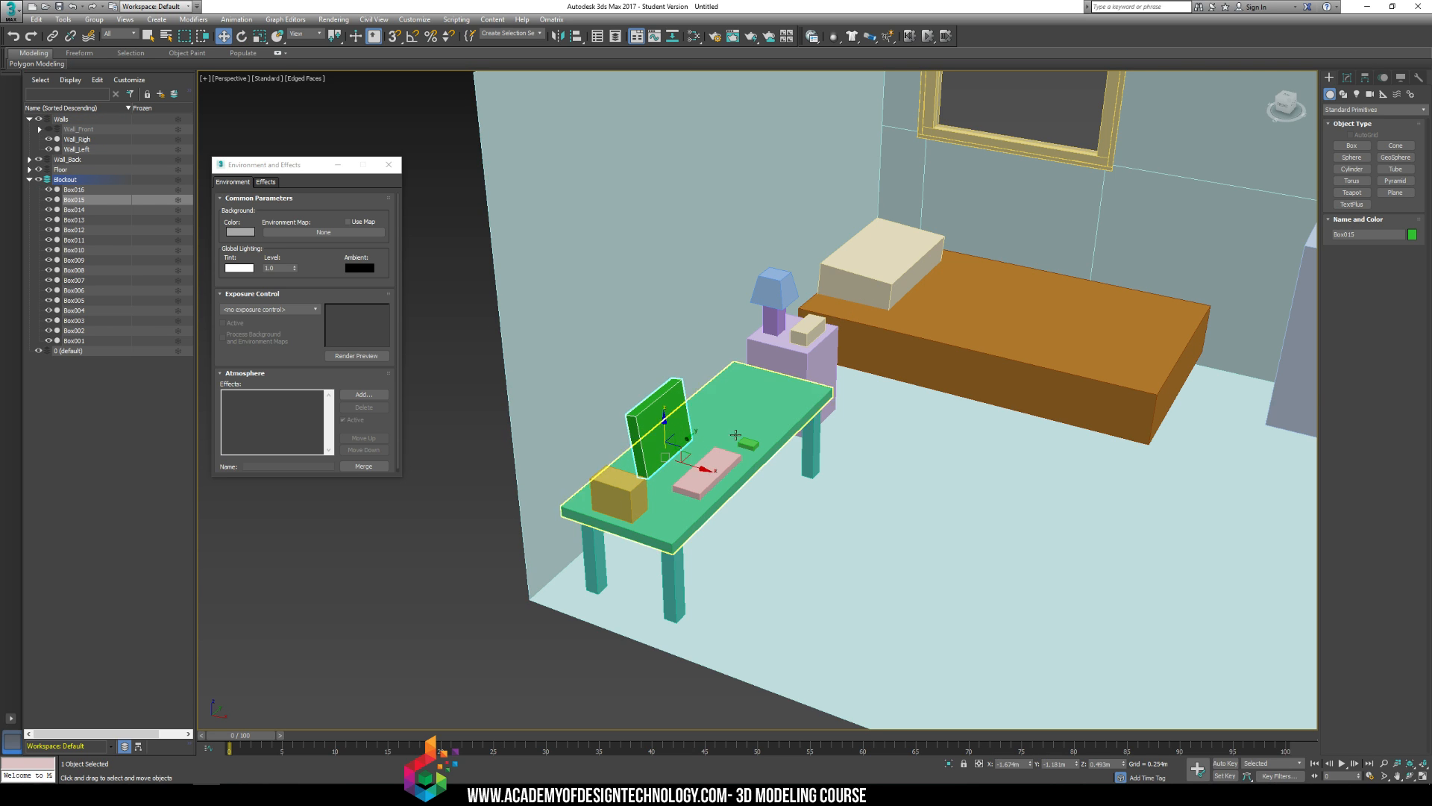
Step: Draw a box on the desk's far end, next to the nightstand and beyond the mouse, resting on the tabletop
left_click(902, 445)
left_click(1352, 146)
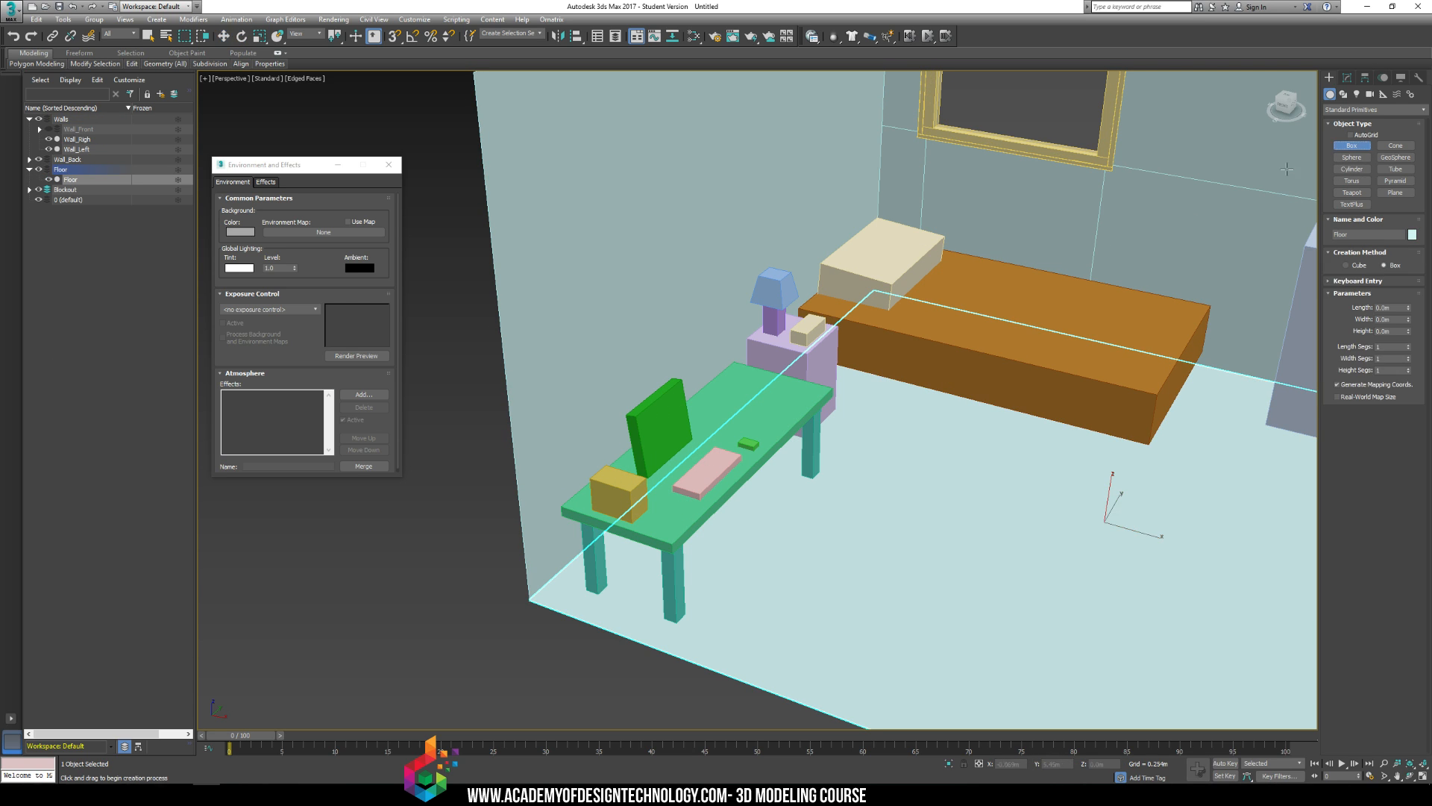
mouse_move(749, 471)
left_mouse_down()
mouse_move(767, 514)
mouse_move(752, 377)
left_mouse_up()
left_click(758, 466)
key("w")
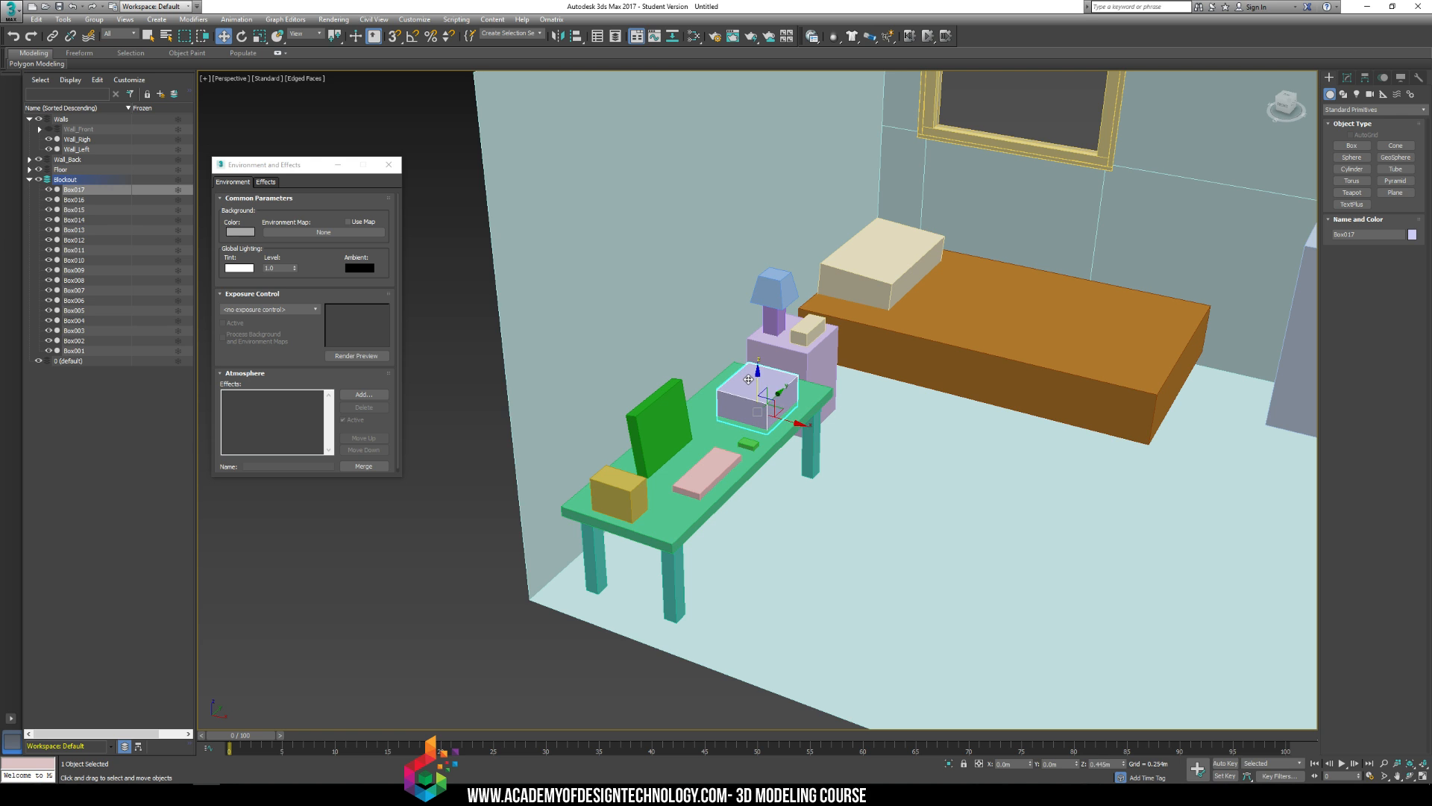
left_click(510, 507)
Step: Draw a very thin rug box about 1.83 m long on the open floor in front of the bed and cabinet
scroll(706, 459, "down", 6)
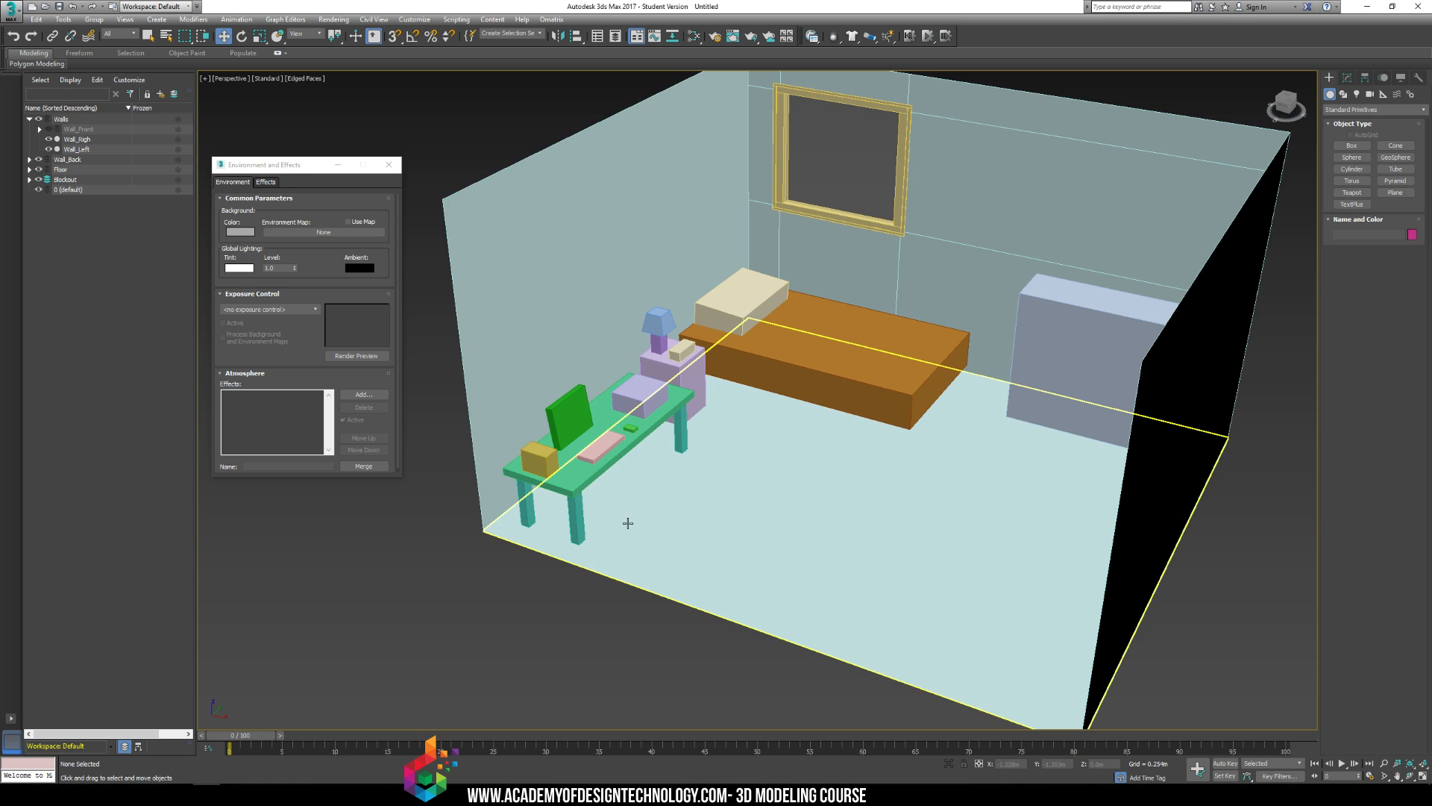
middle_click_drag(627, 521, 810, 522, "alt")
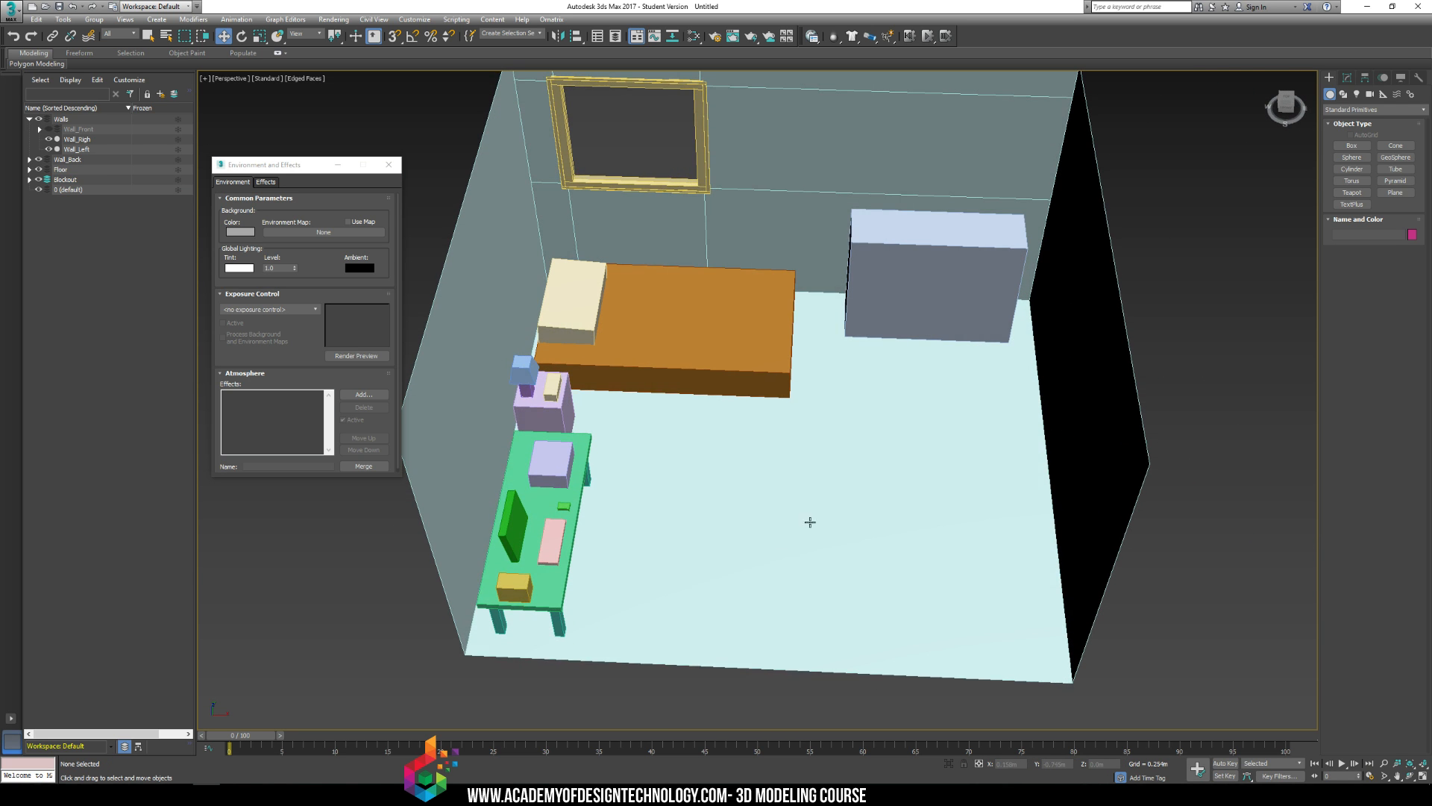
left_click(1351, 146)
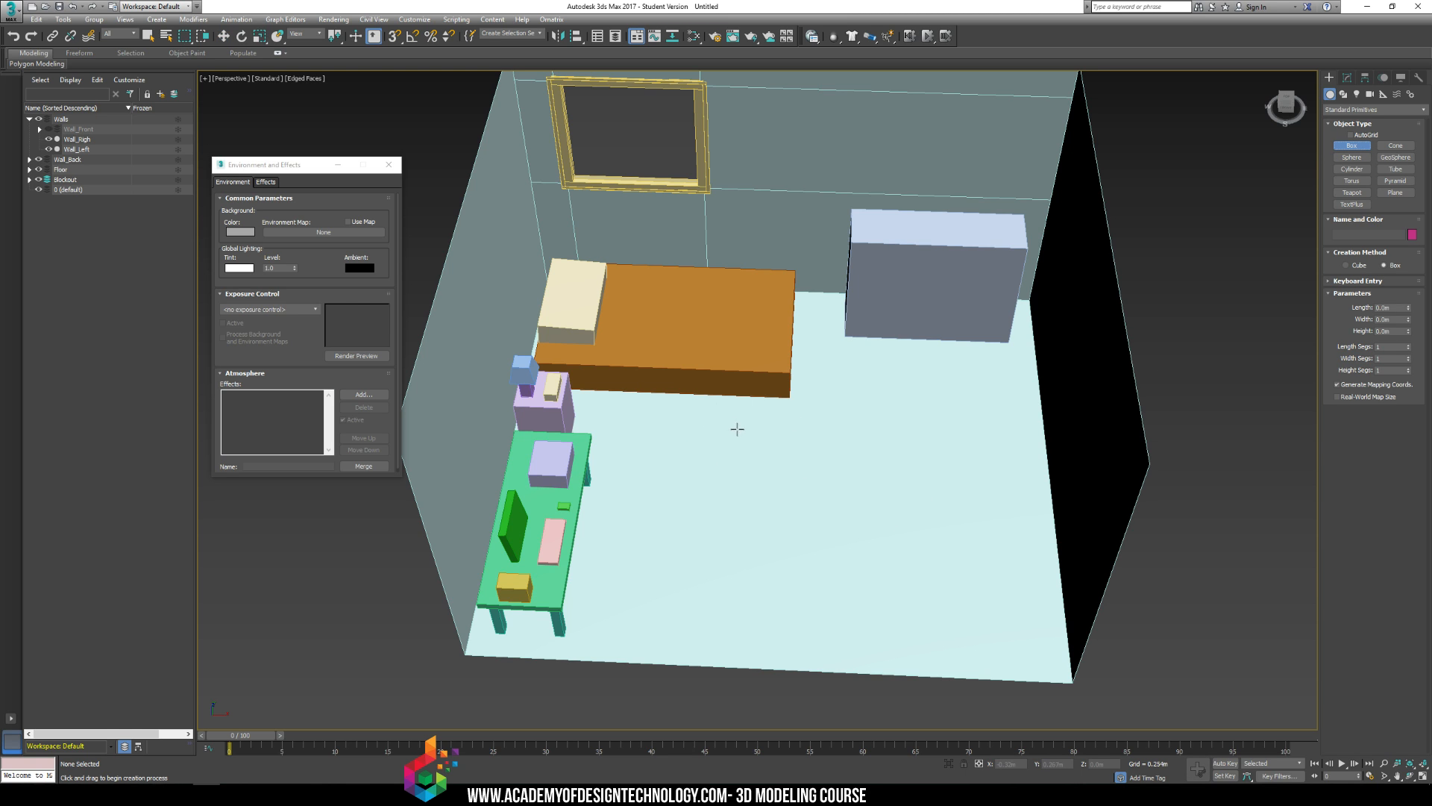
left_click_drag(675, 441, 1042, 660)
middle_click_drag(992, 593, 828, 464, "alt")
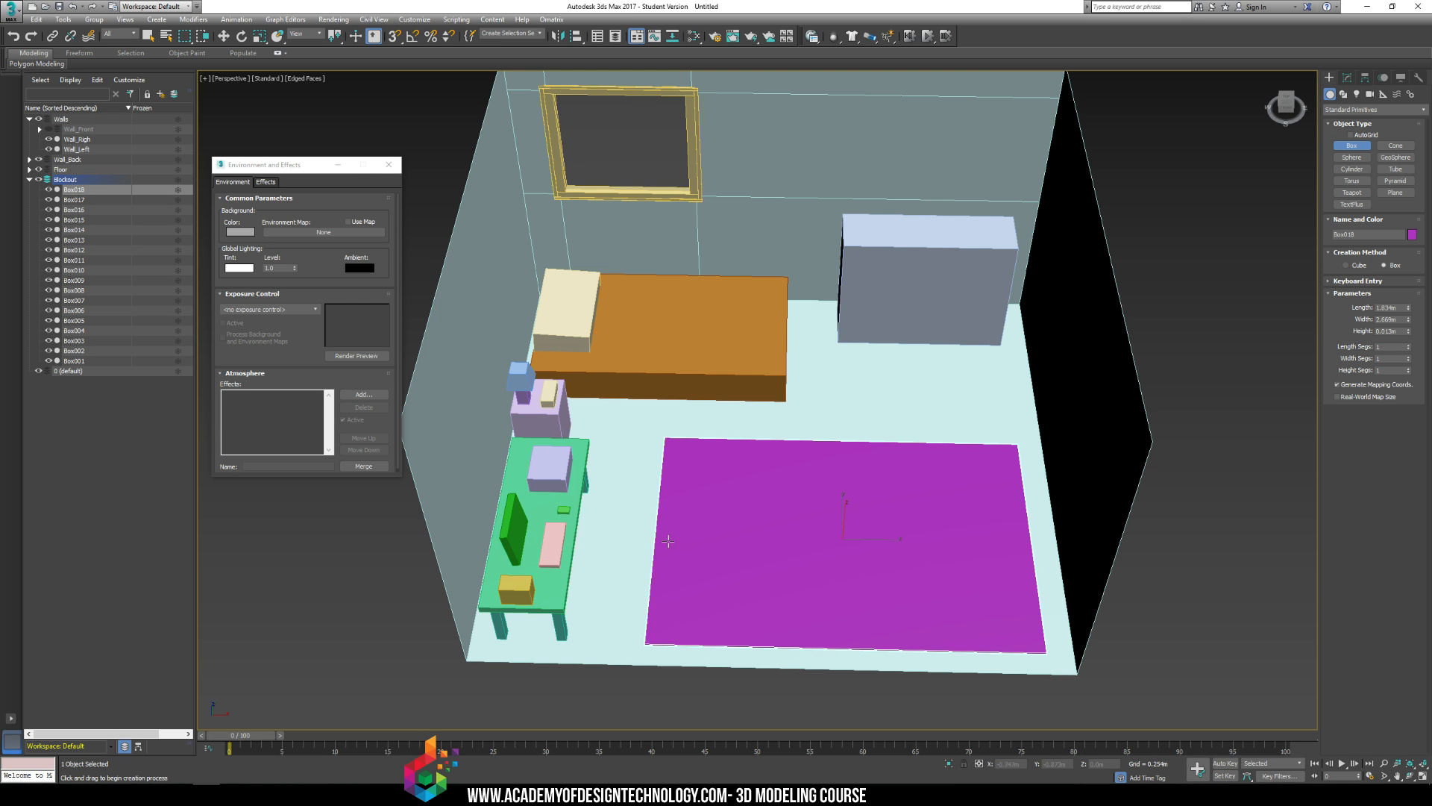
middle_click_drag(670, 478, 760, 380, "alt")
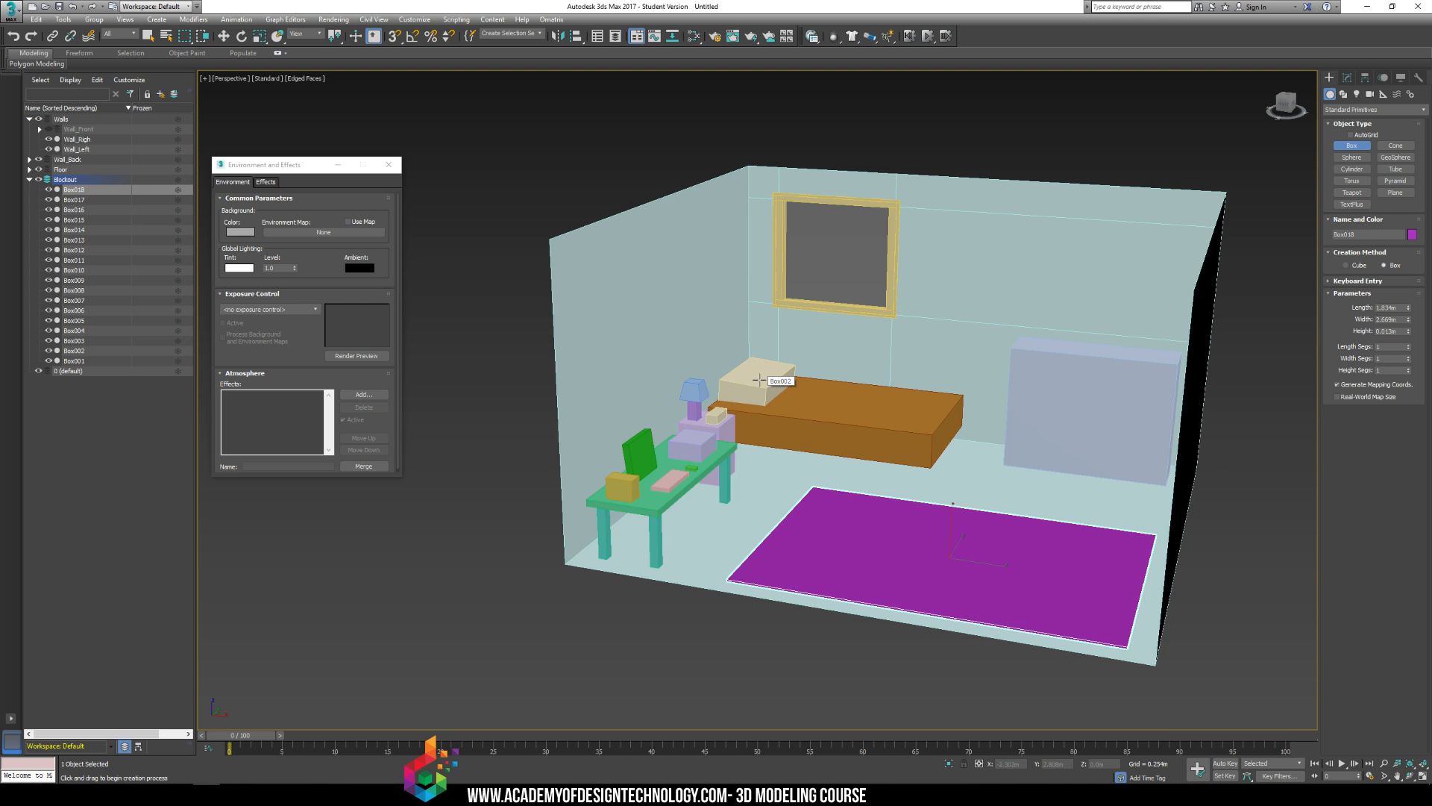
middle_click_drag(807, 366, 807, 399, "alt")
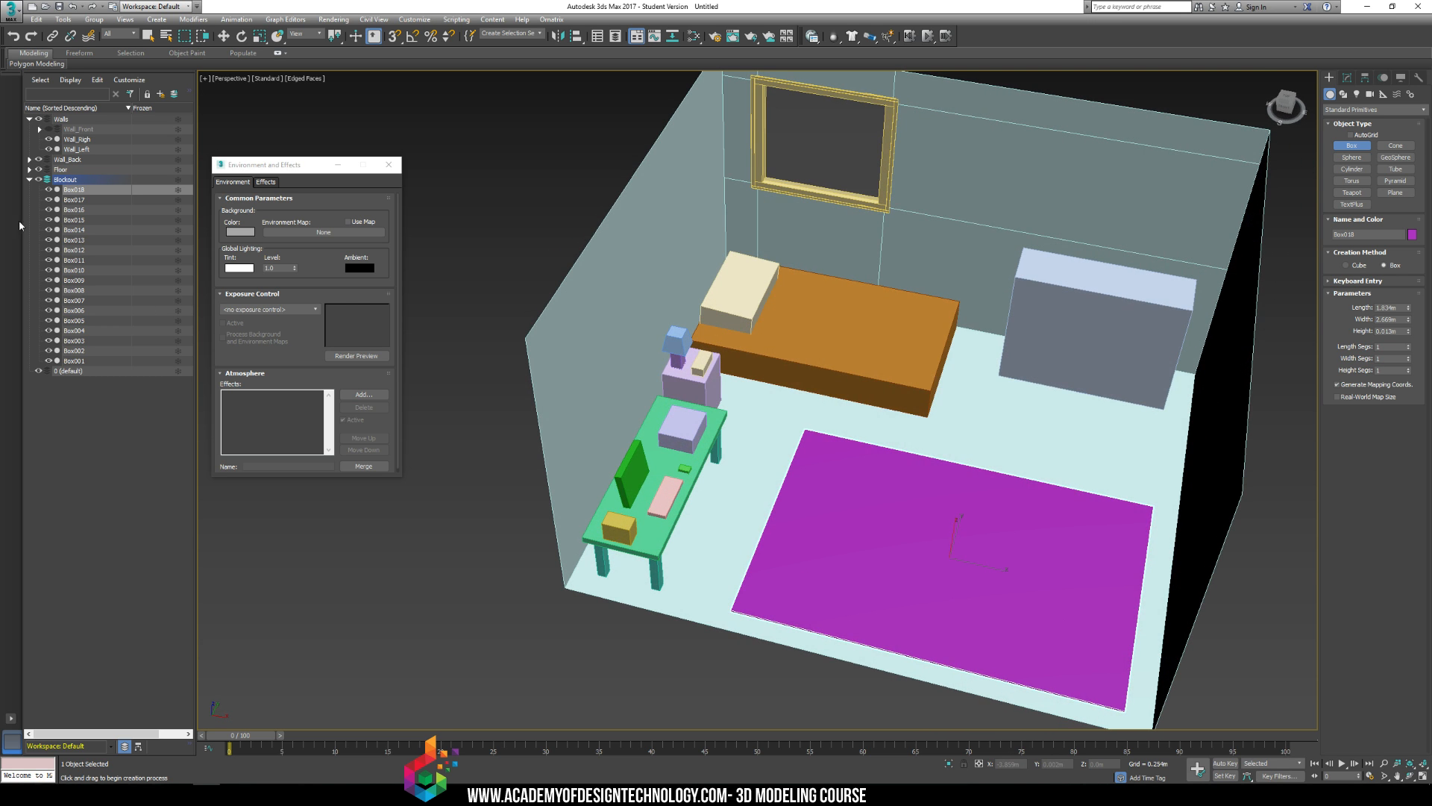
Step: Select all child objects of the Blockout layer
double_click(38, 180)
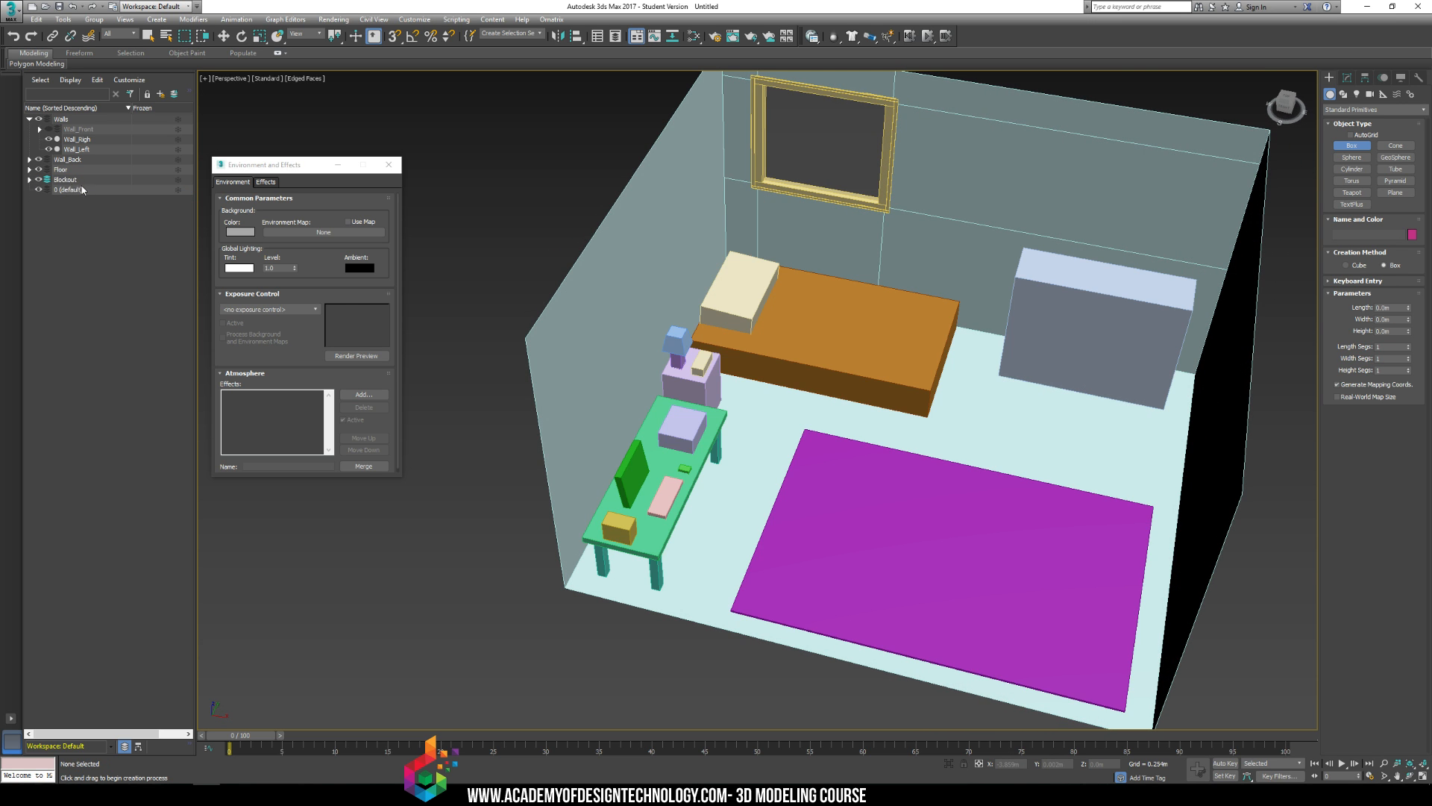
right_click(66, 180)
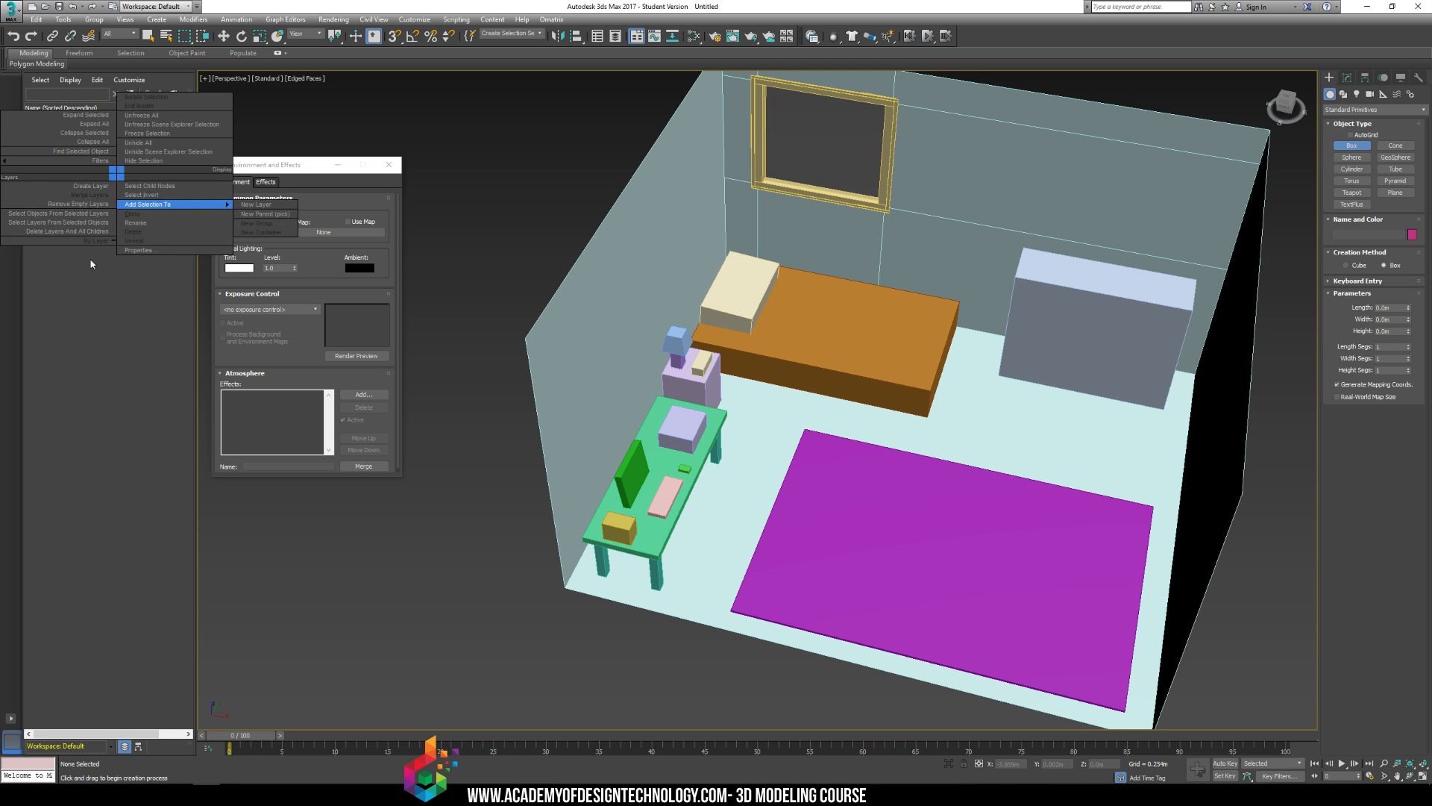
left_click(91, 264)
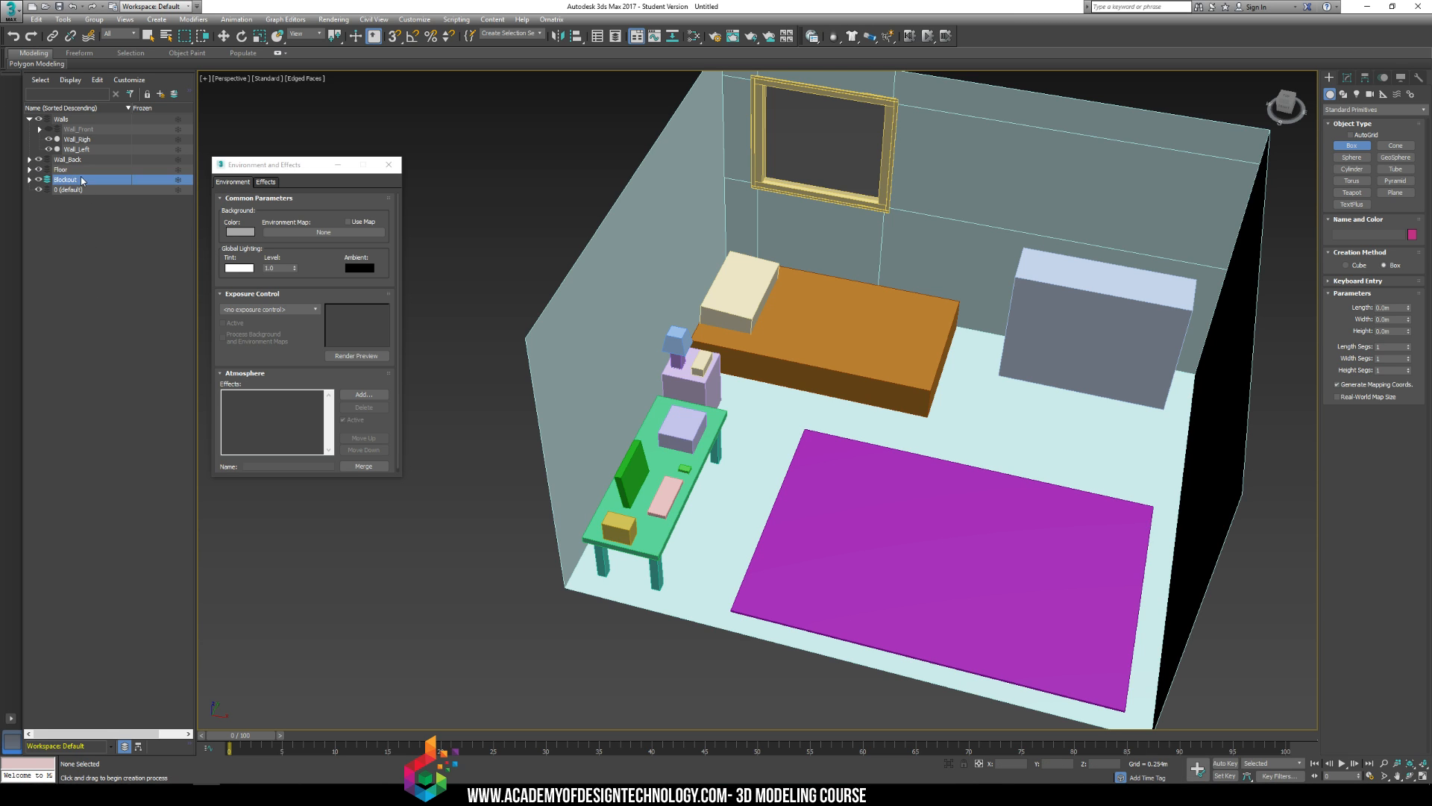
right_click(118, 178)
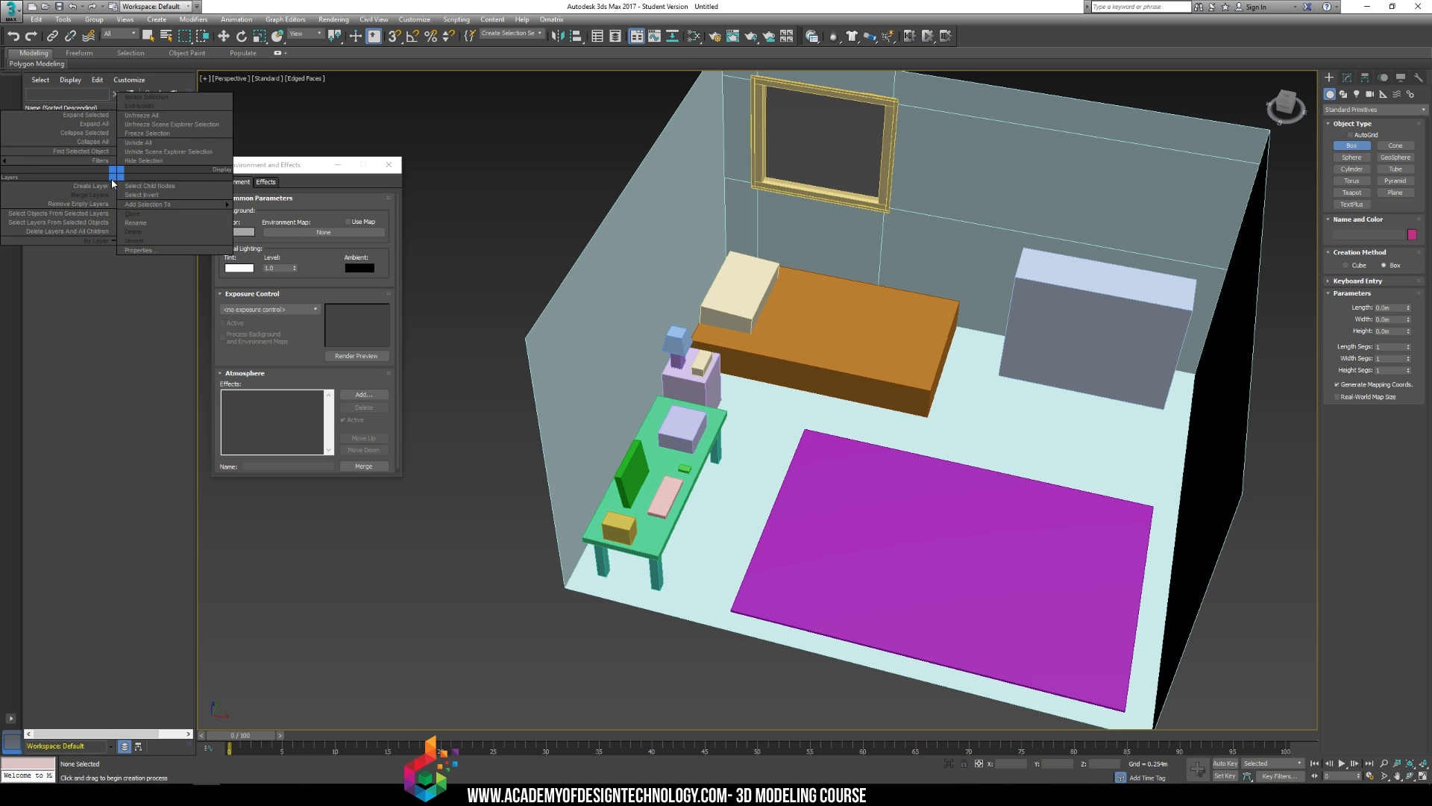
left_click(166, 188)
left_click_drag(771, 430, 709, 546)
right_click(711, 543)
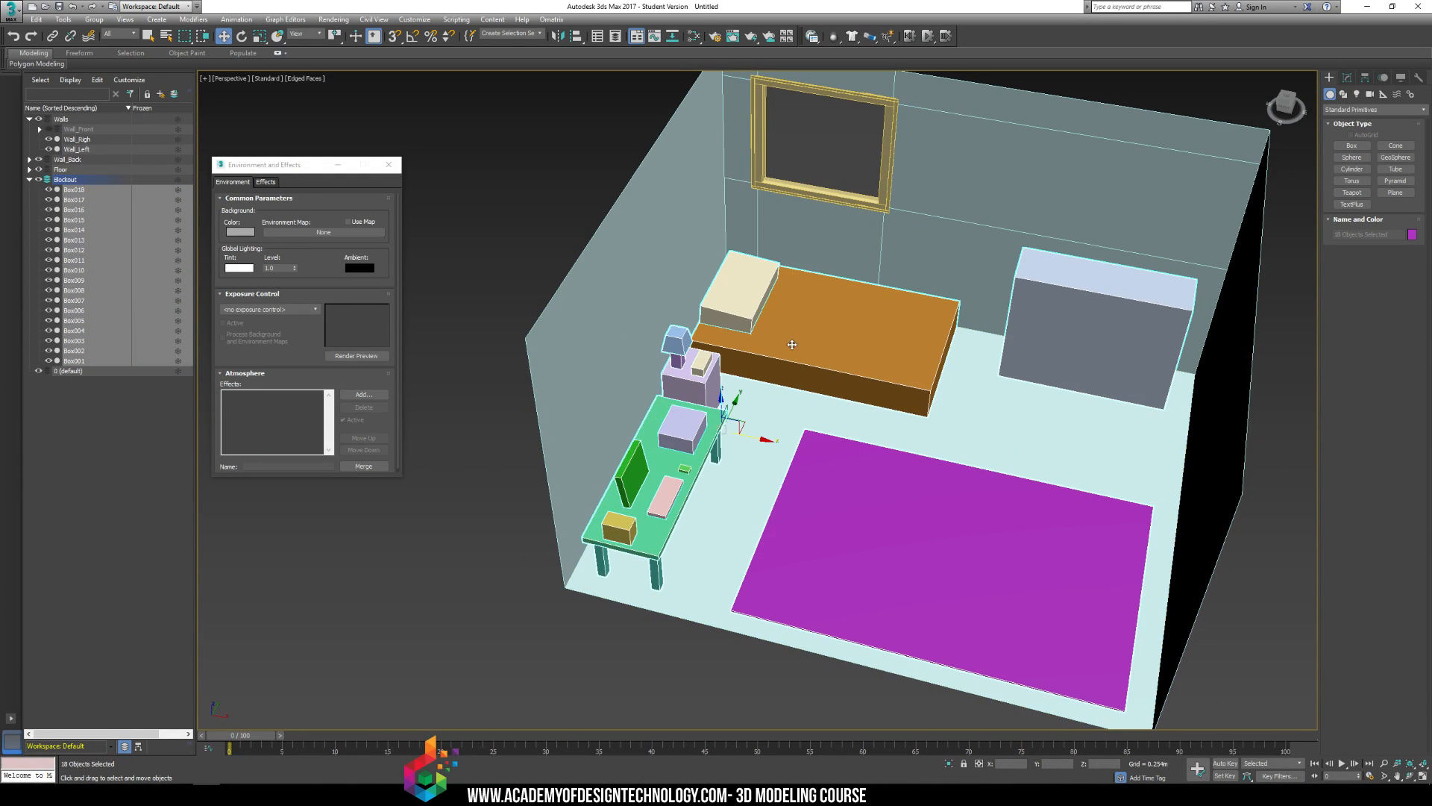
Step: Turn off Renderable in the object properties of all the selected blockout boxes
right_click(789, 337)
left_click(836, 423)
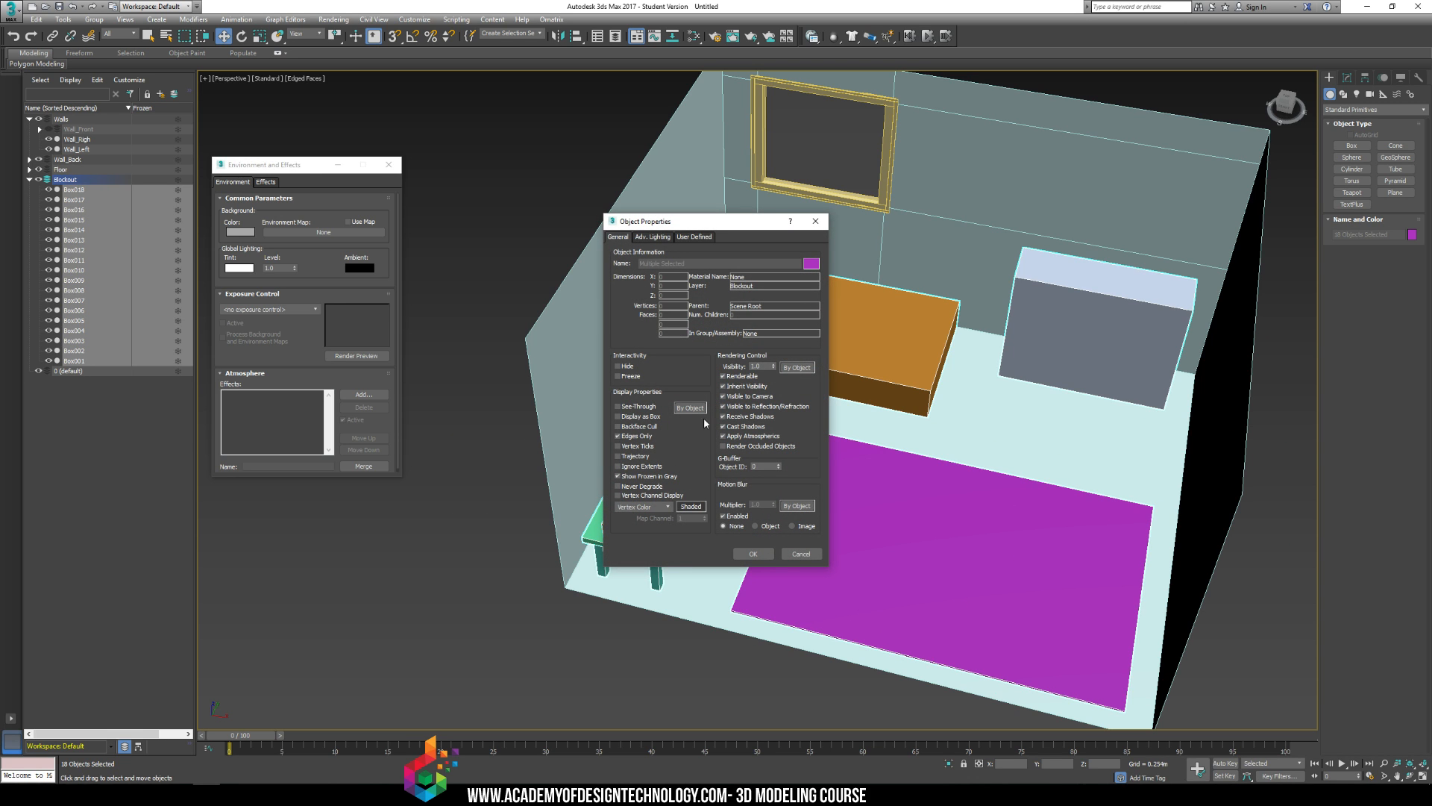
left_click(732, 378)
left_click(753, 554)
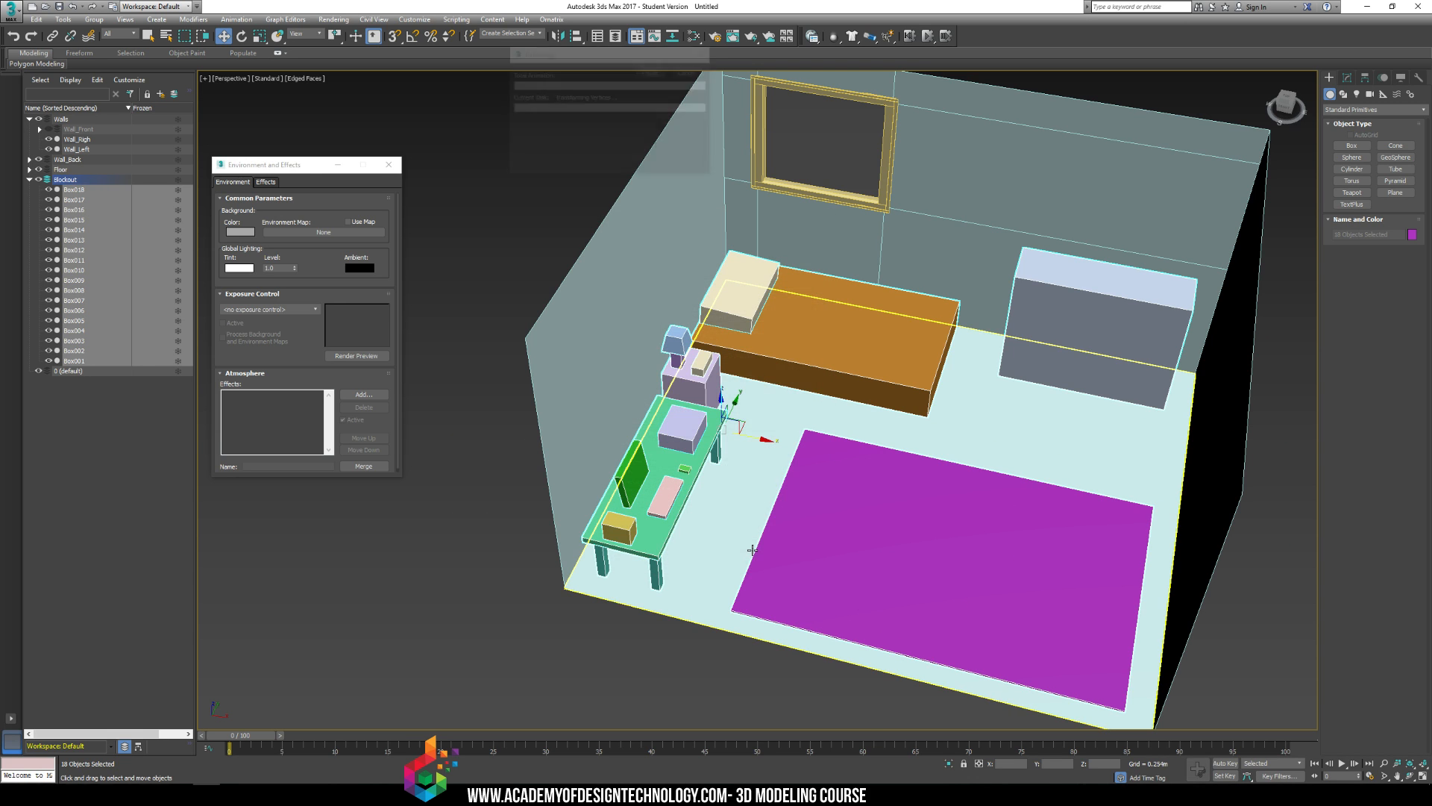
Step: Test-render the perspective view and recheck the rendering settings in the blockout boxes' object properties
key("shift+q")
left_click(525, 98)
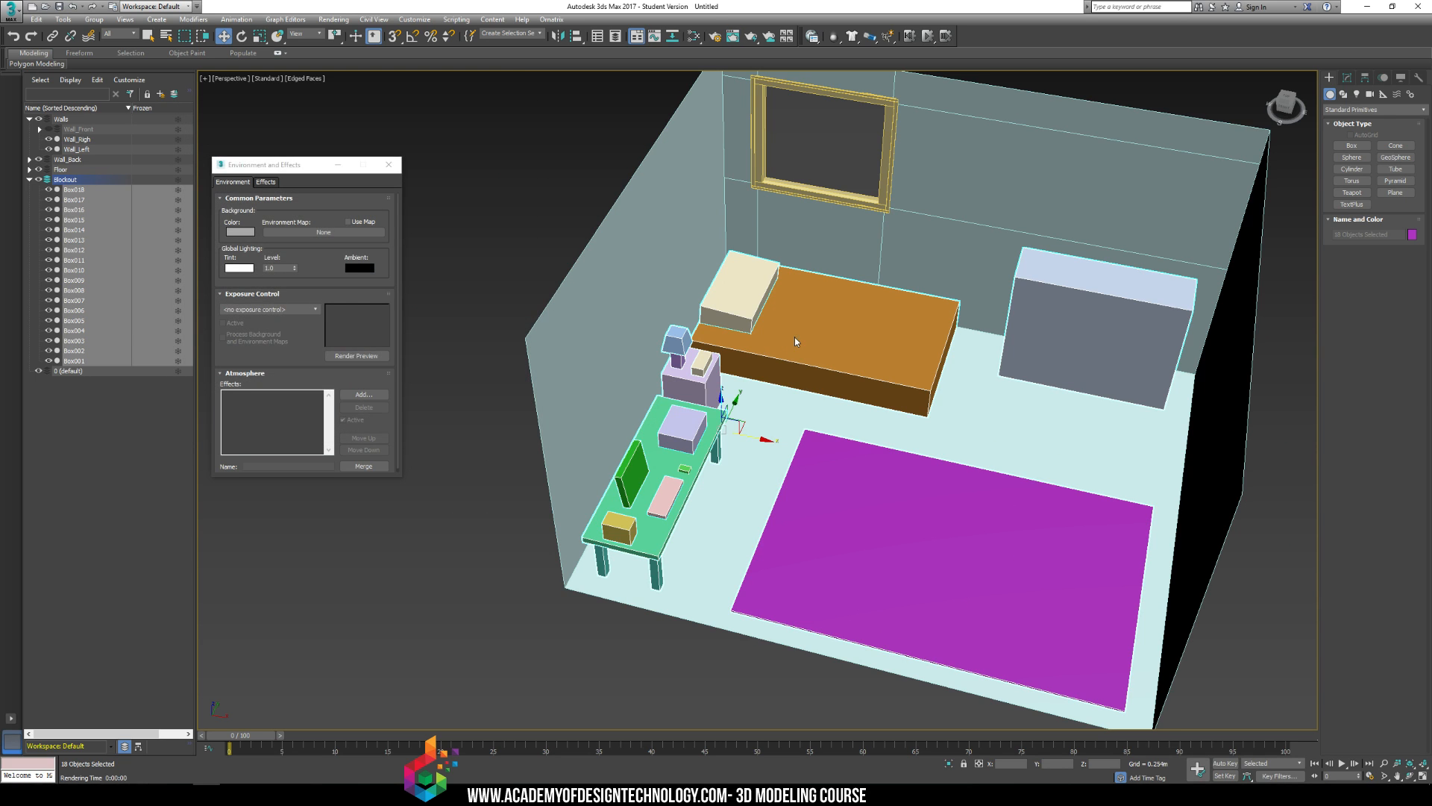
right_click(795, 337)
left_click(848, 418)
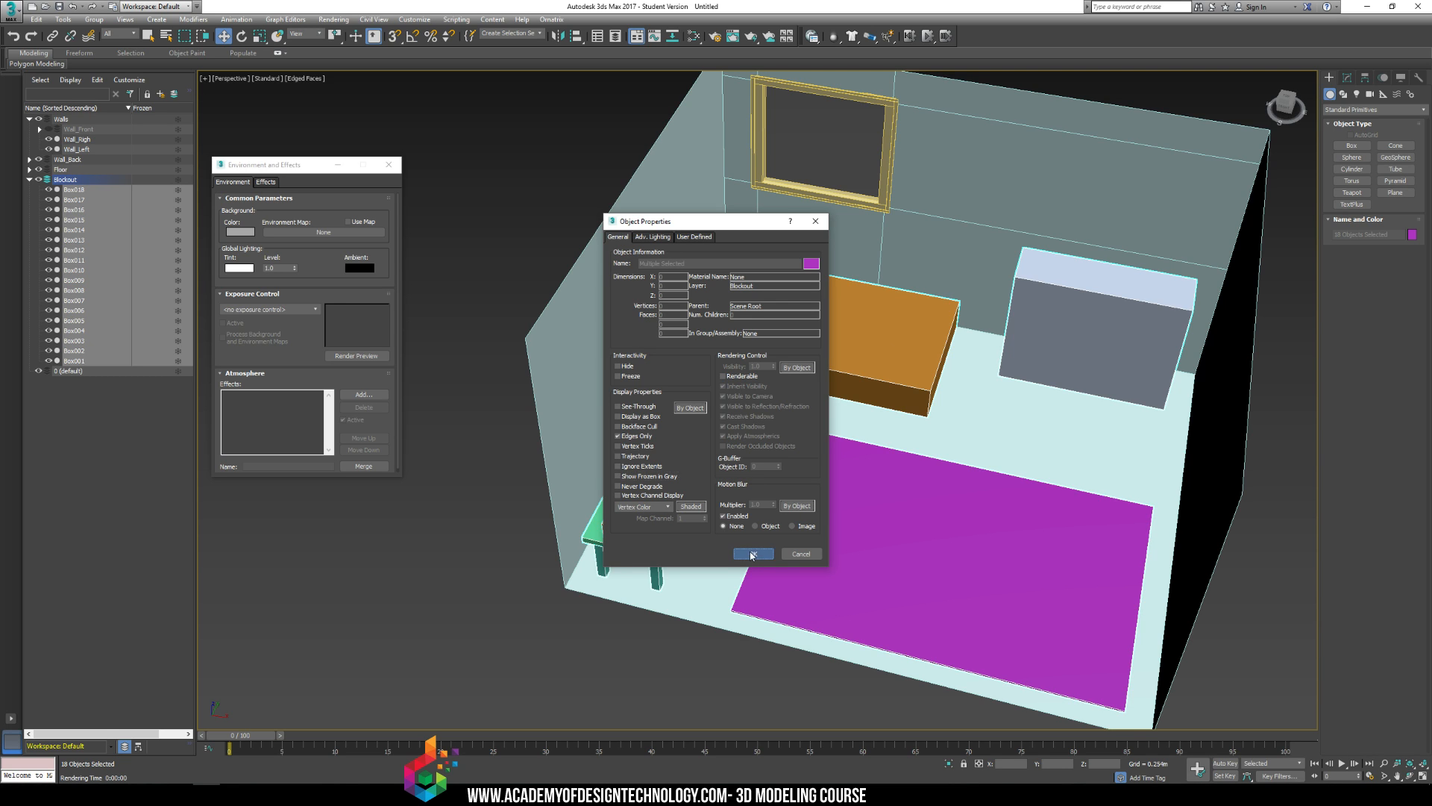
left_click(752, 554)
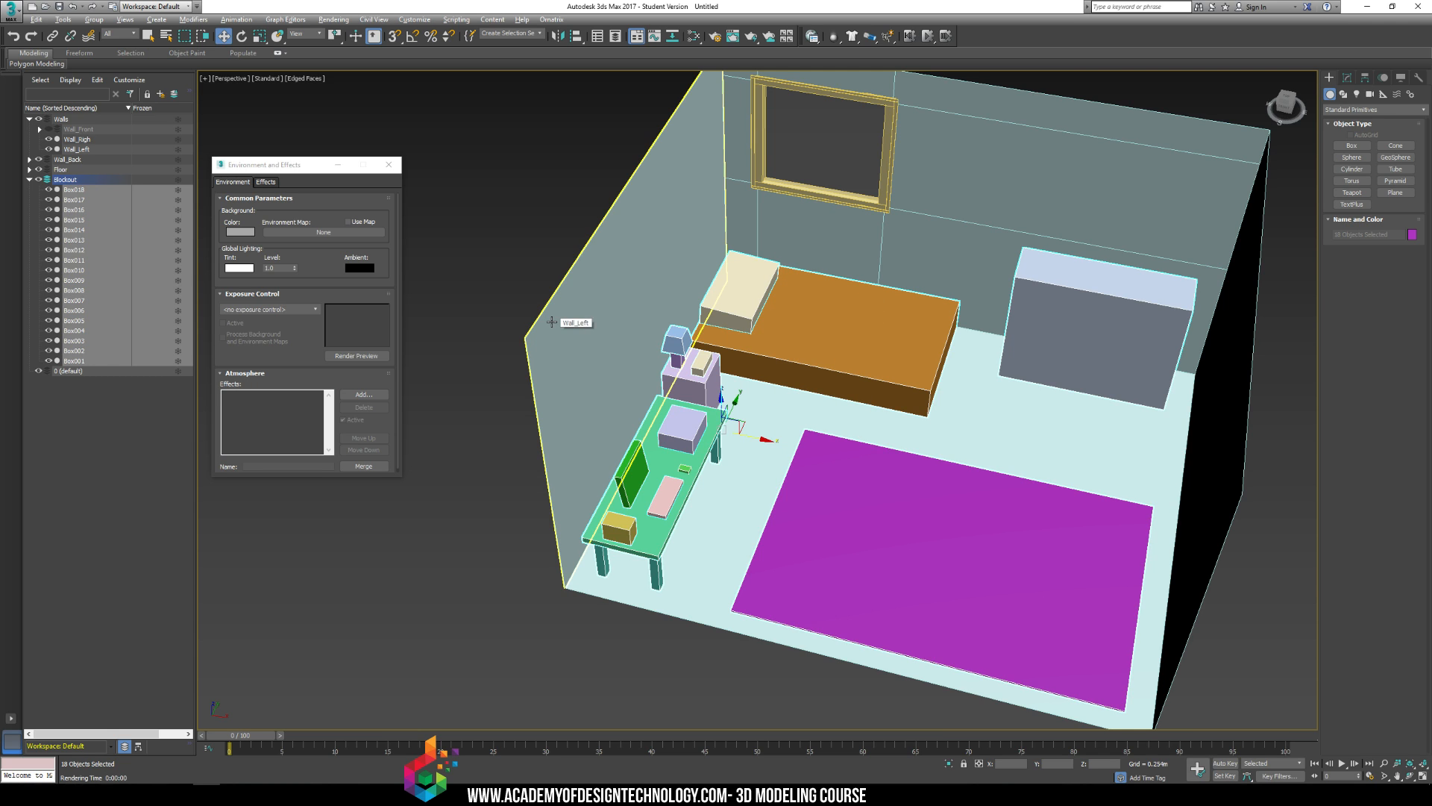
Step: Make the selected blockout boxes see-through, freeze them and examine the room with them ghosted
key("alt+x")
mouse_move(701, 365)
middle_mouse_down("alt")
mouse_move(703, 329)
mouse_move(689, 353)
middle_mouse_up("alt")
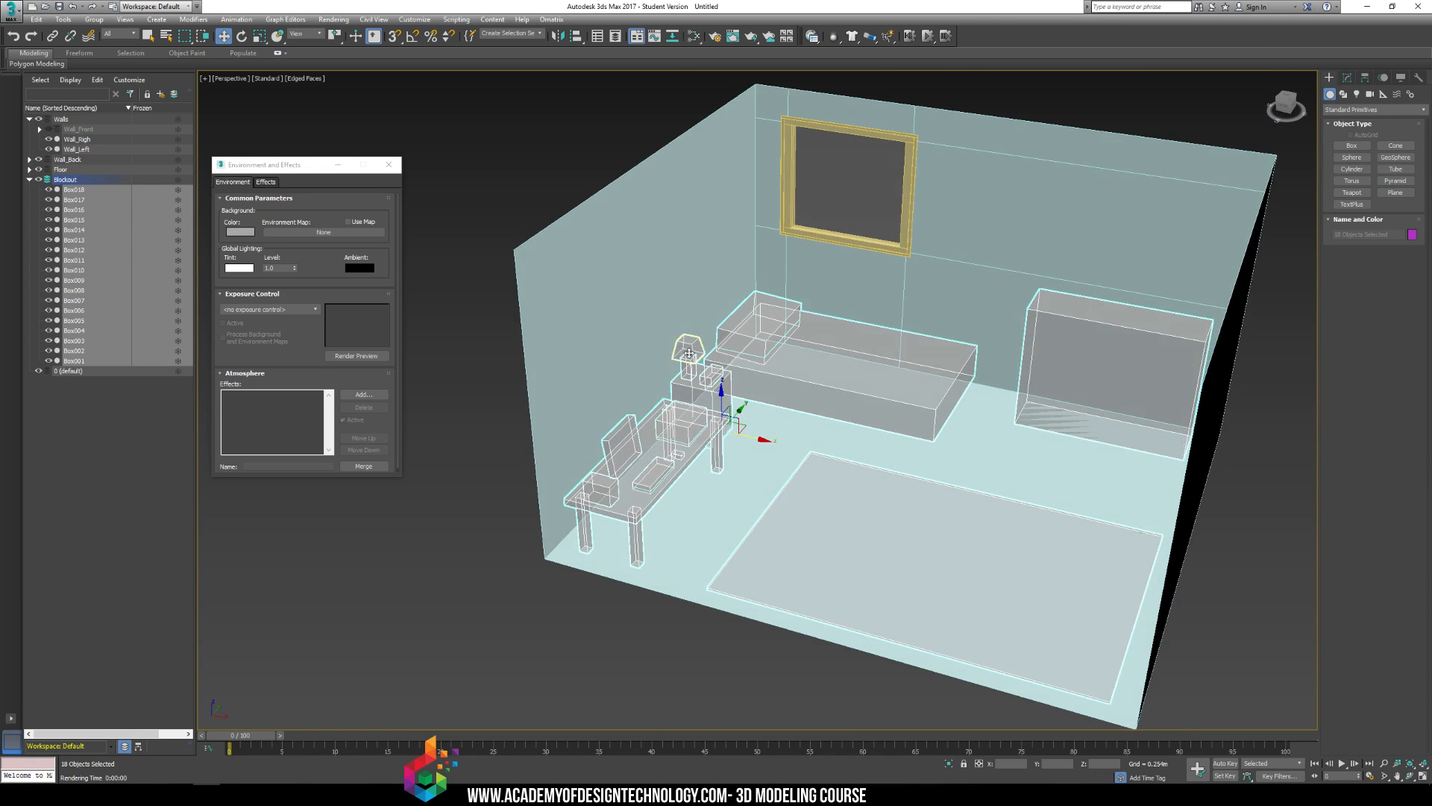
right_click(808, 367)
left_click(858, 297)
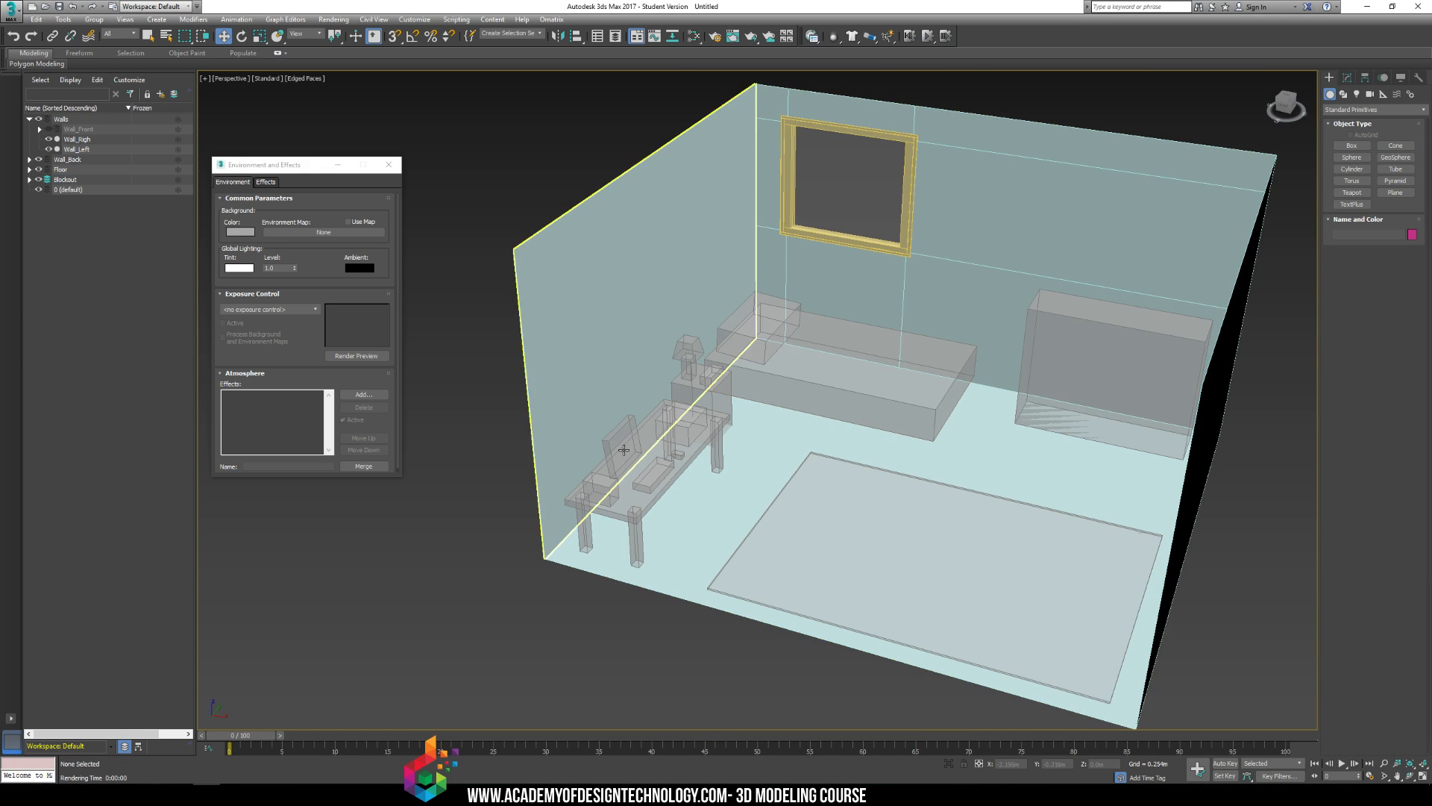
middle_click_drag(693, 462, 753, 437, "alt")
scroll(640, 428, "up", 6)
scroll(694, 423, "down", 6)
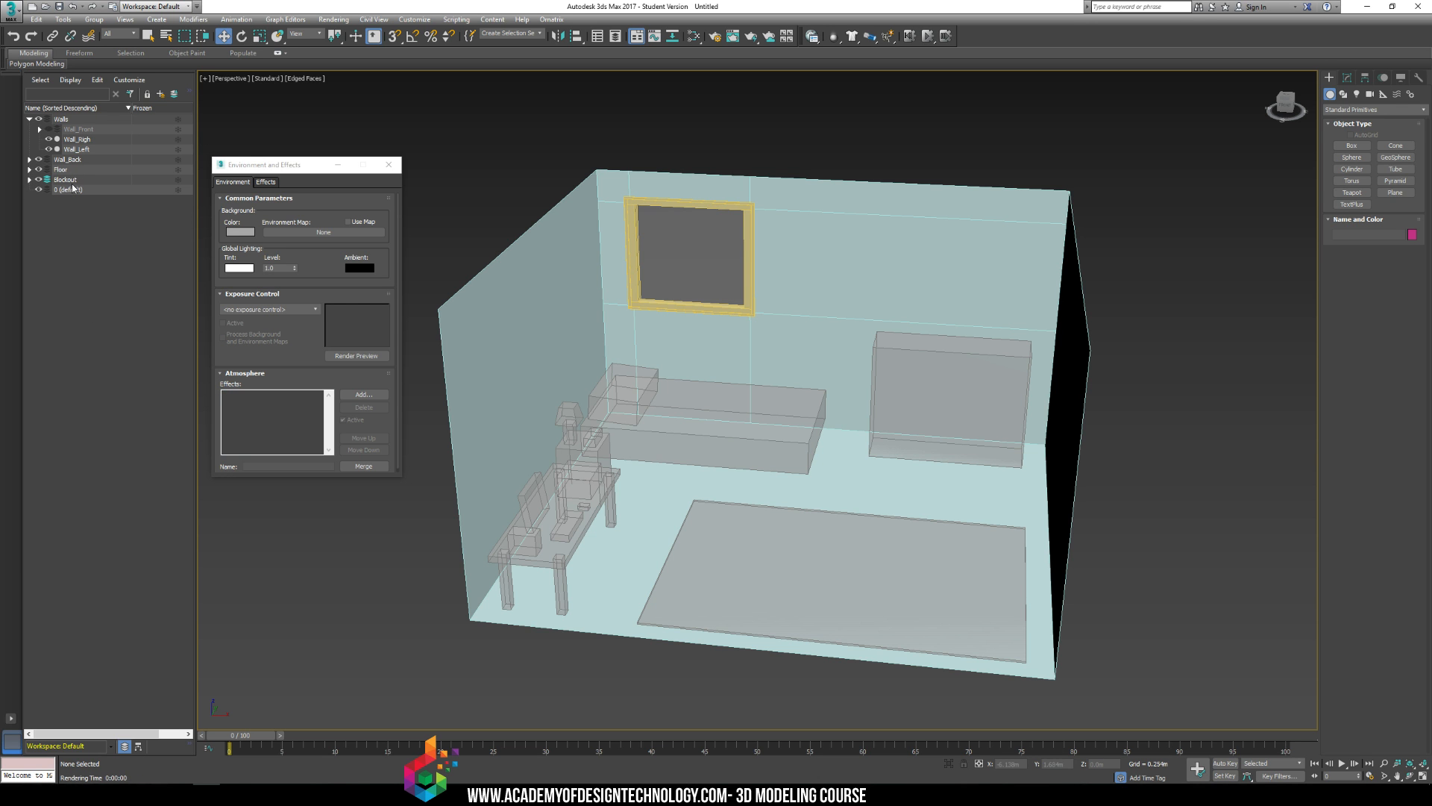
Step: Unfreeze the blockout boxes and turn their see-through display off
left_click(725, 448)
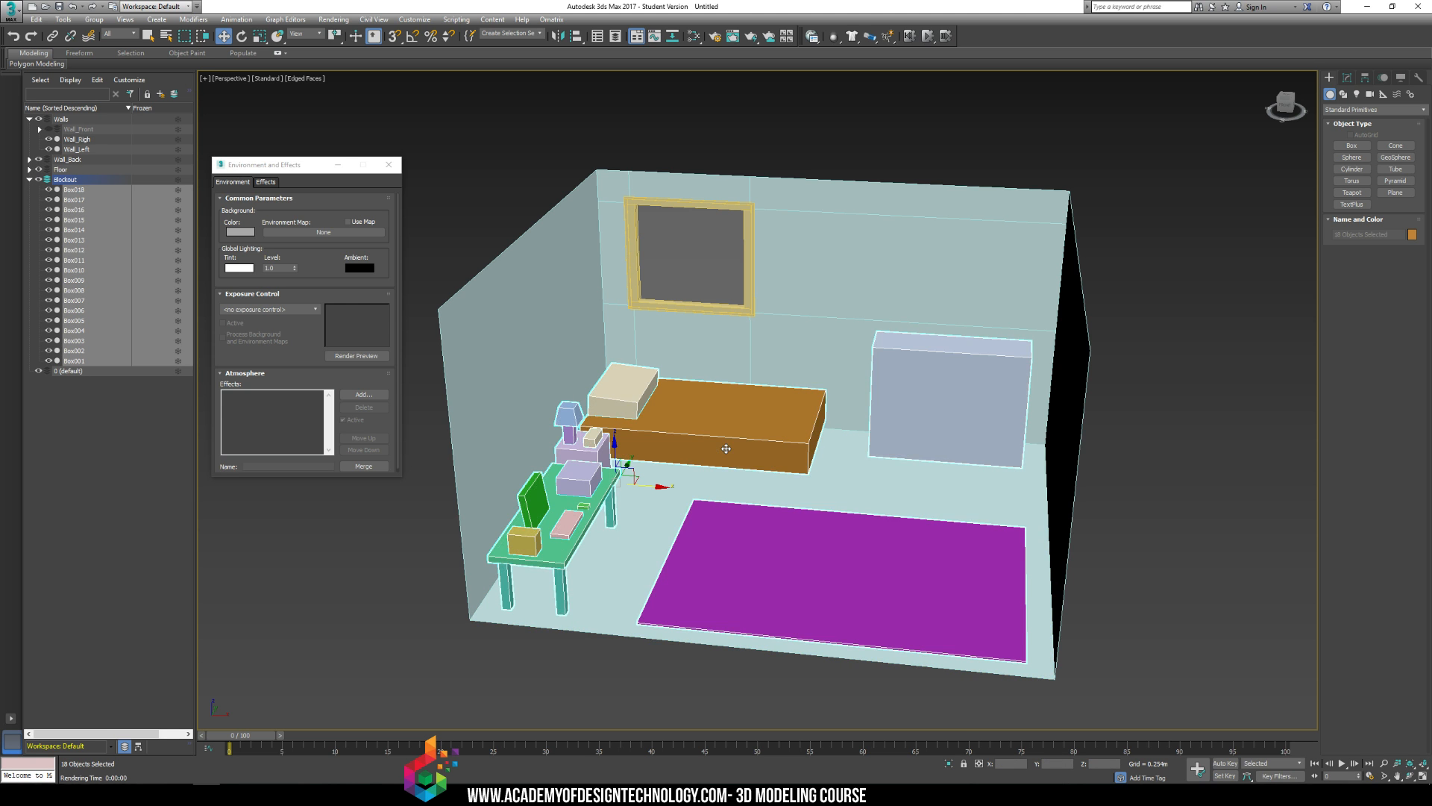
left_click(897, 534)
Step: Isolate the view on the cabinet box by the back wall and convert it to an Editable Poly
left_click(952, 393)
key("z")
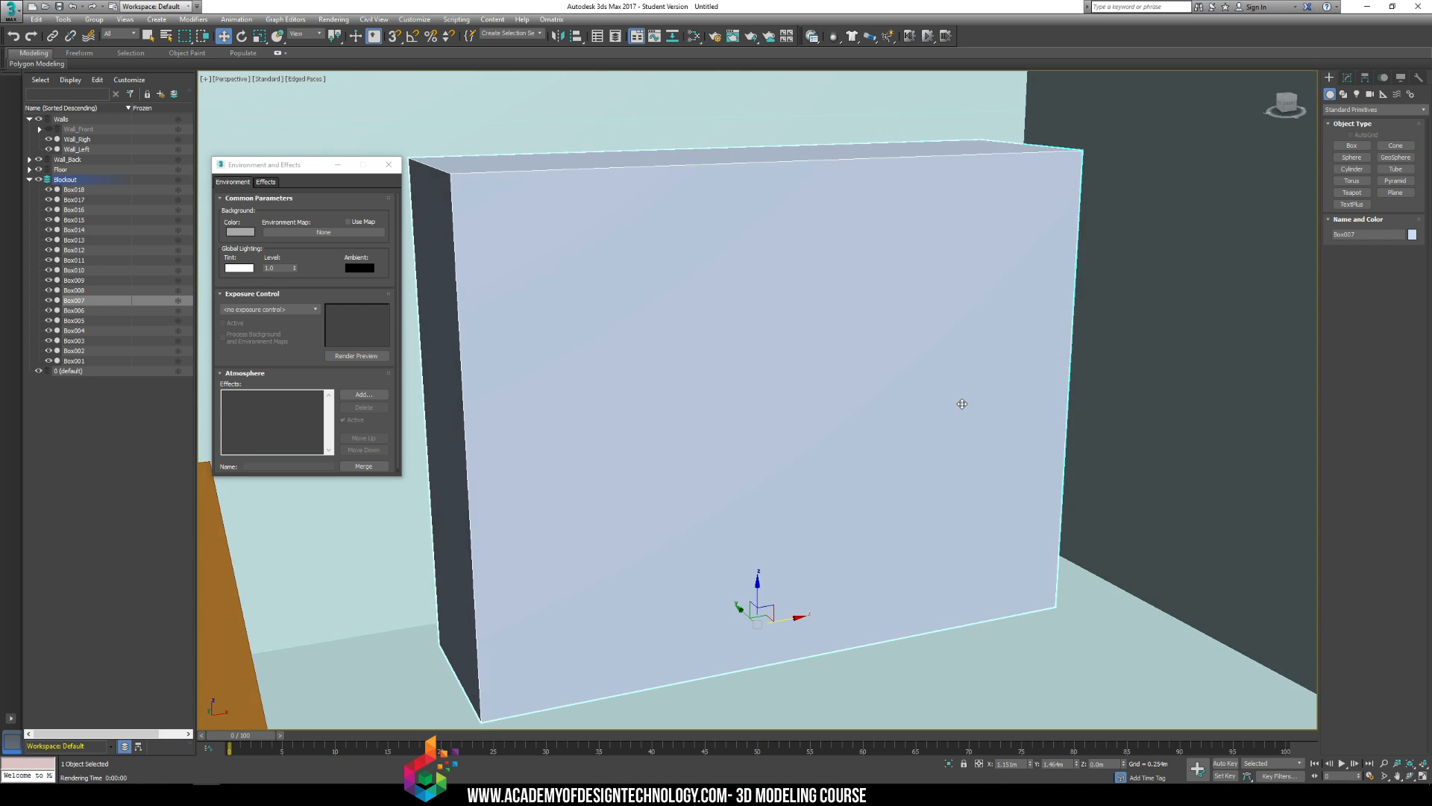
middle_click_drag(962, 403, 965, 406, "alt")
middle_click_drag(841, 390, 804, 372, "alt")
key("F3")
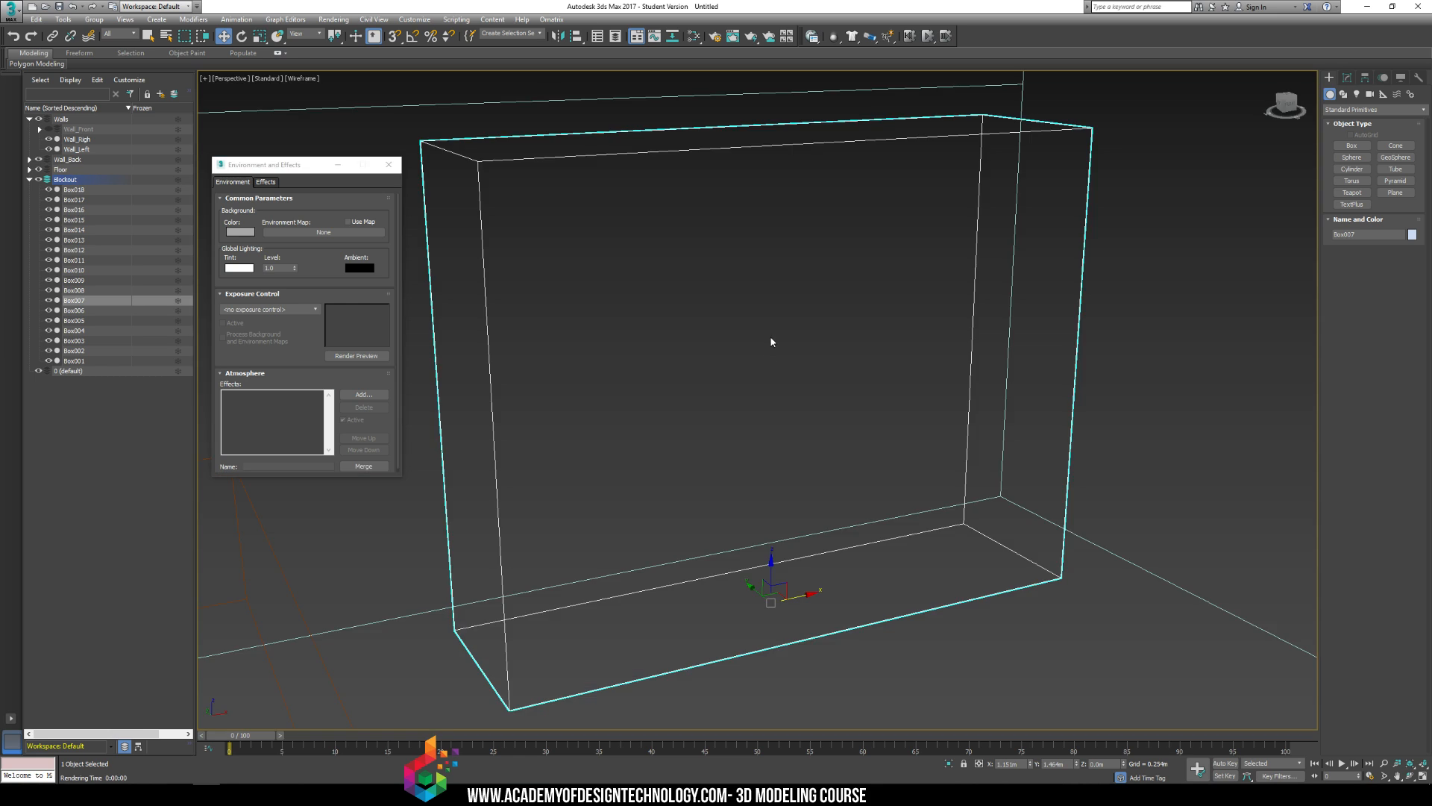
key("F3")
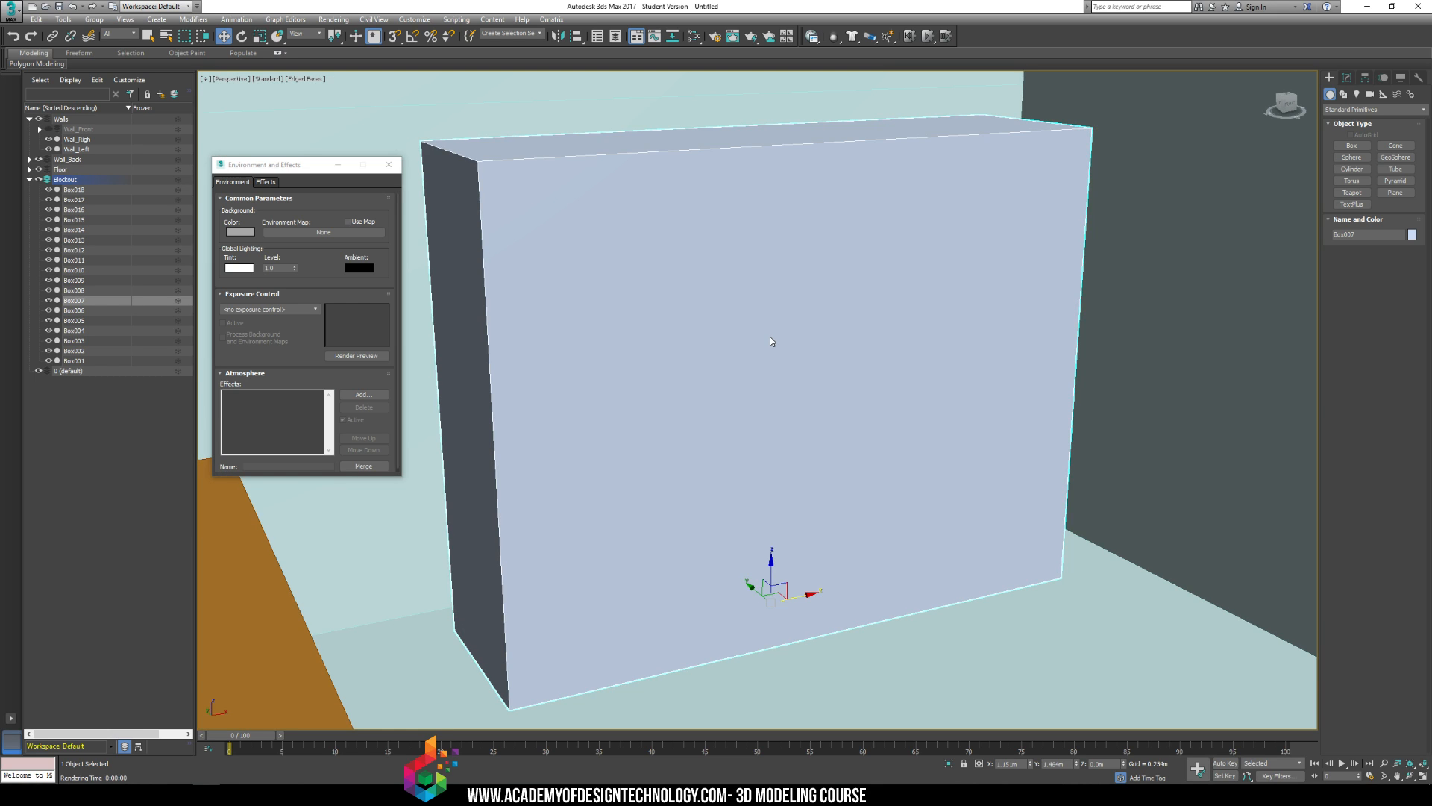
left_click(1348, 78)
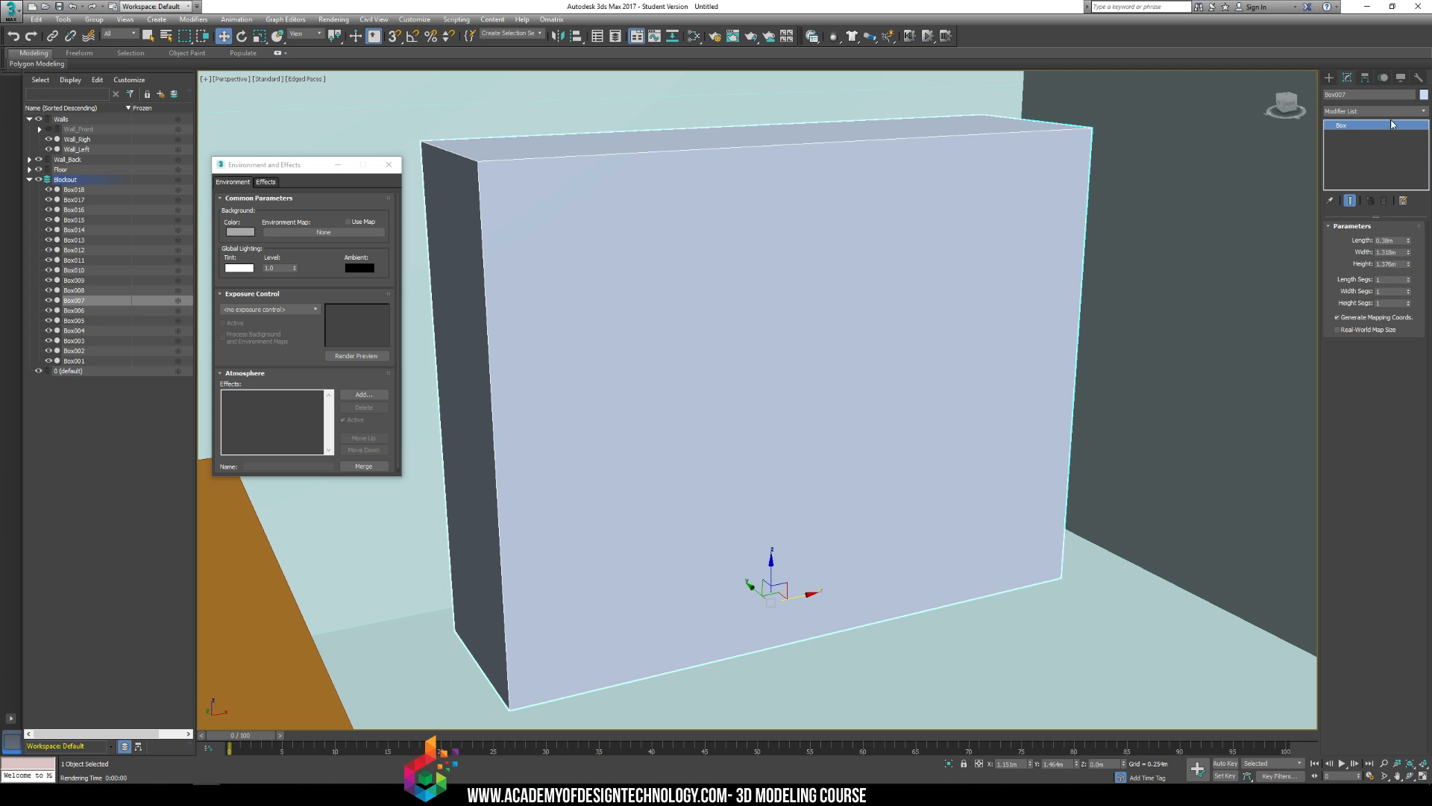
right_click(880, 252)
left_click(1015, 386)
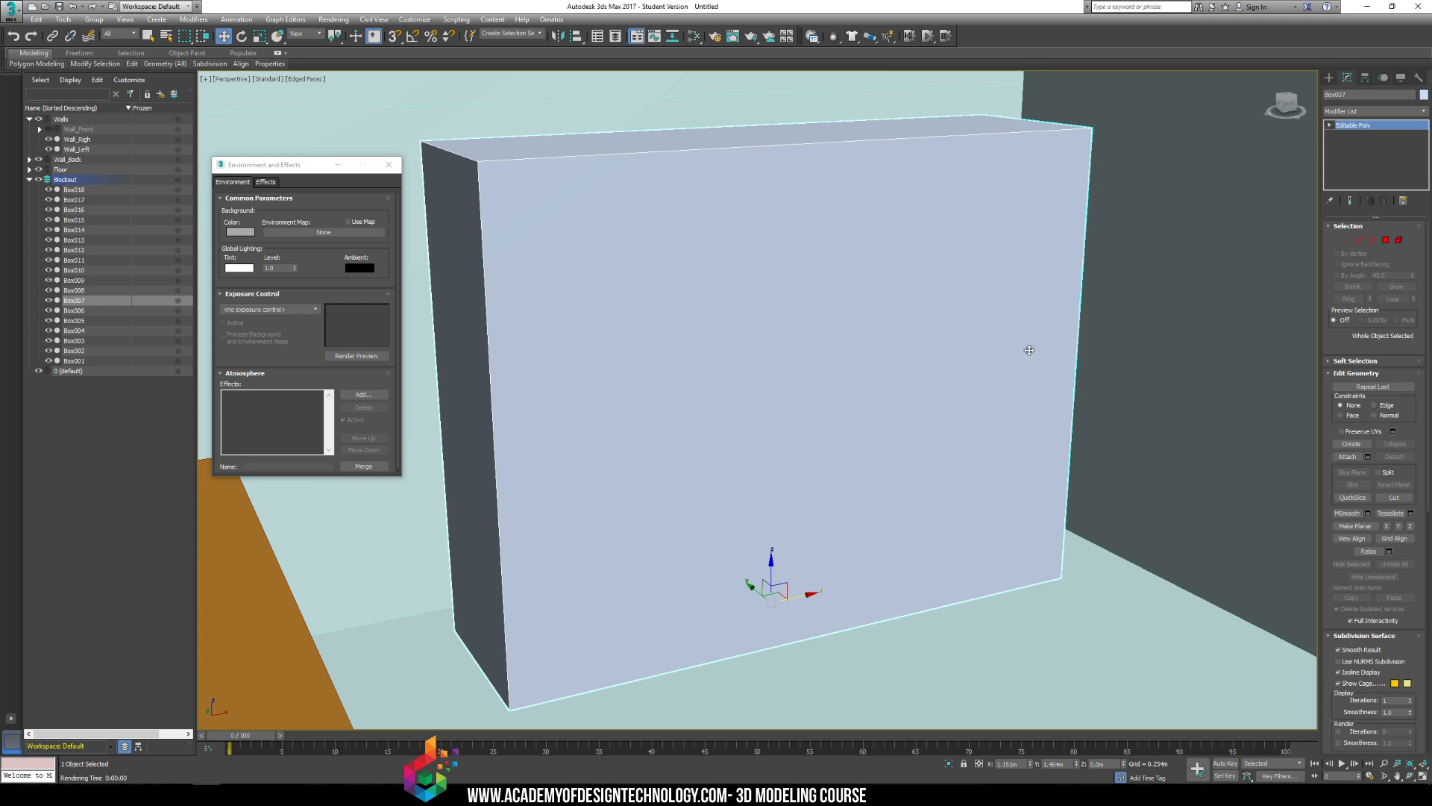
Step: At polygon level, add six horizontal SwiftLoop edge loops to the cabinet: one near the top, two close pairs between, one near the base
left_click(1328, 125)
left_click(1351, 164)
left_click_drag(1119, 212, 512, 109)
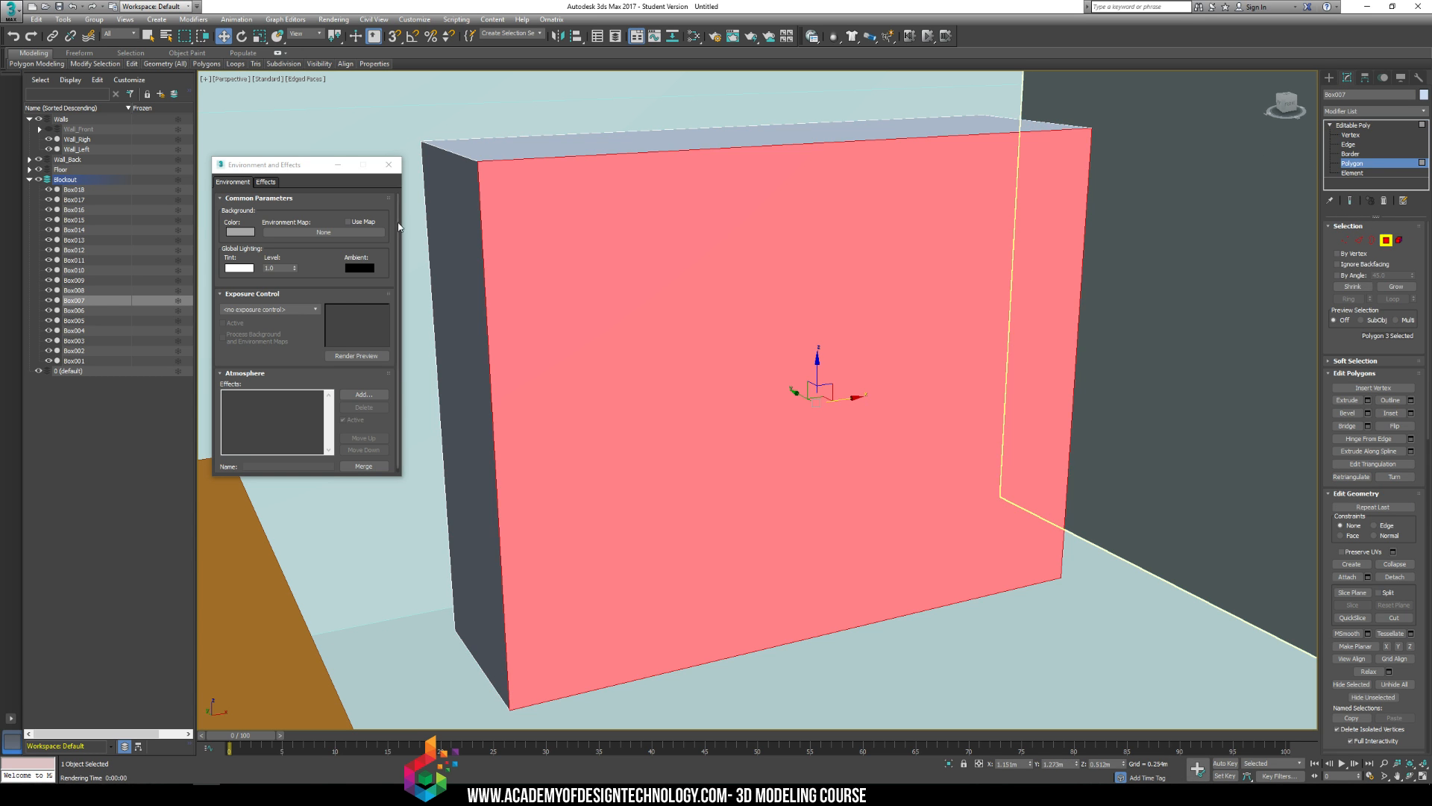
left_click(512, 109)
mouse_move(131, 64)
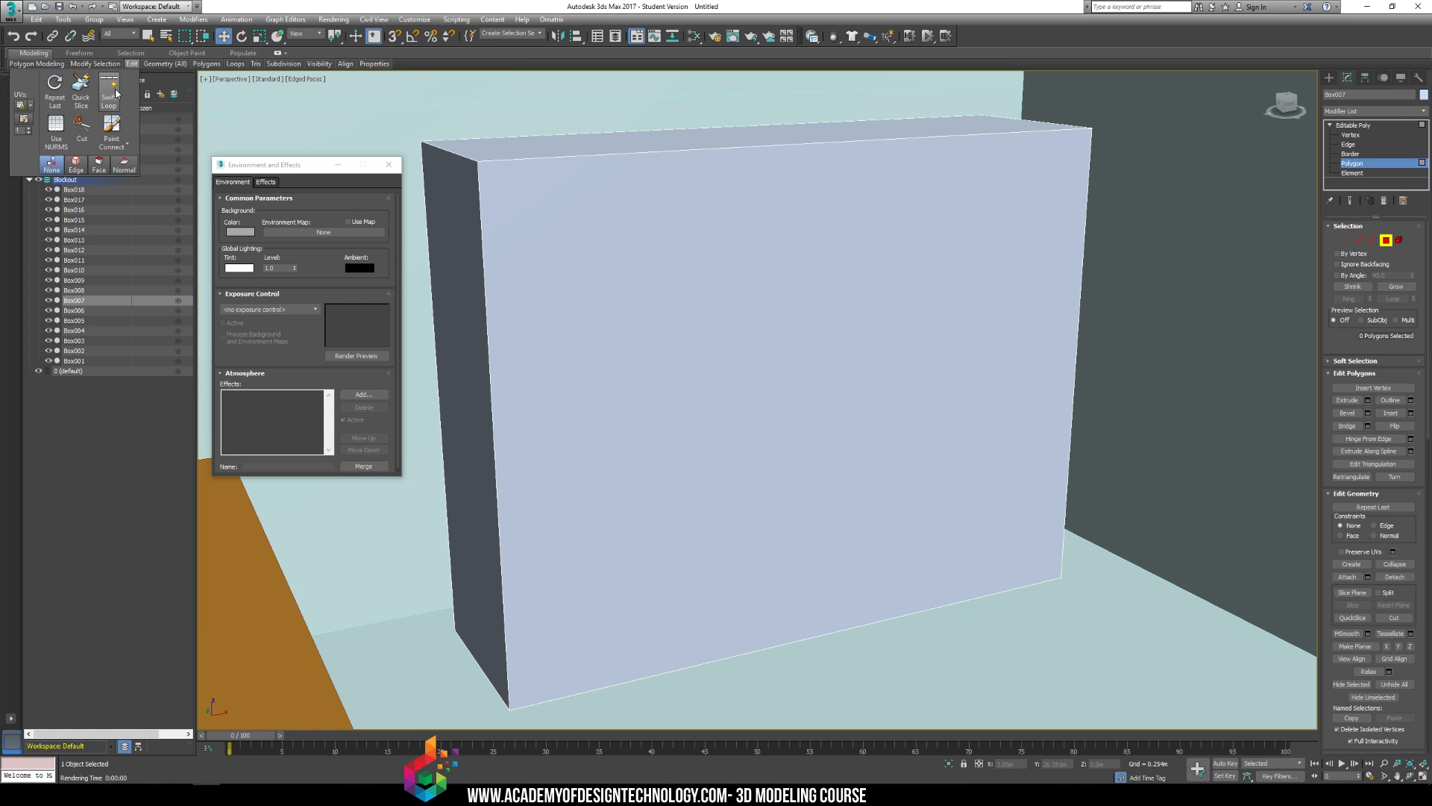
left_click(110, 91)
left_click(481, 222)
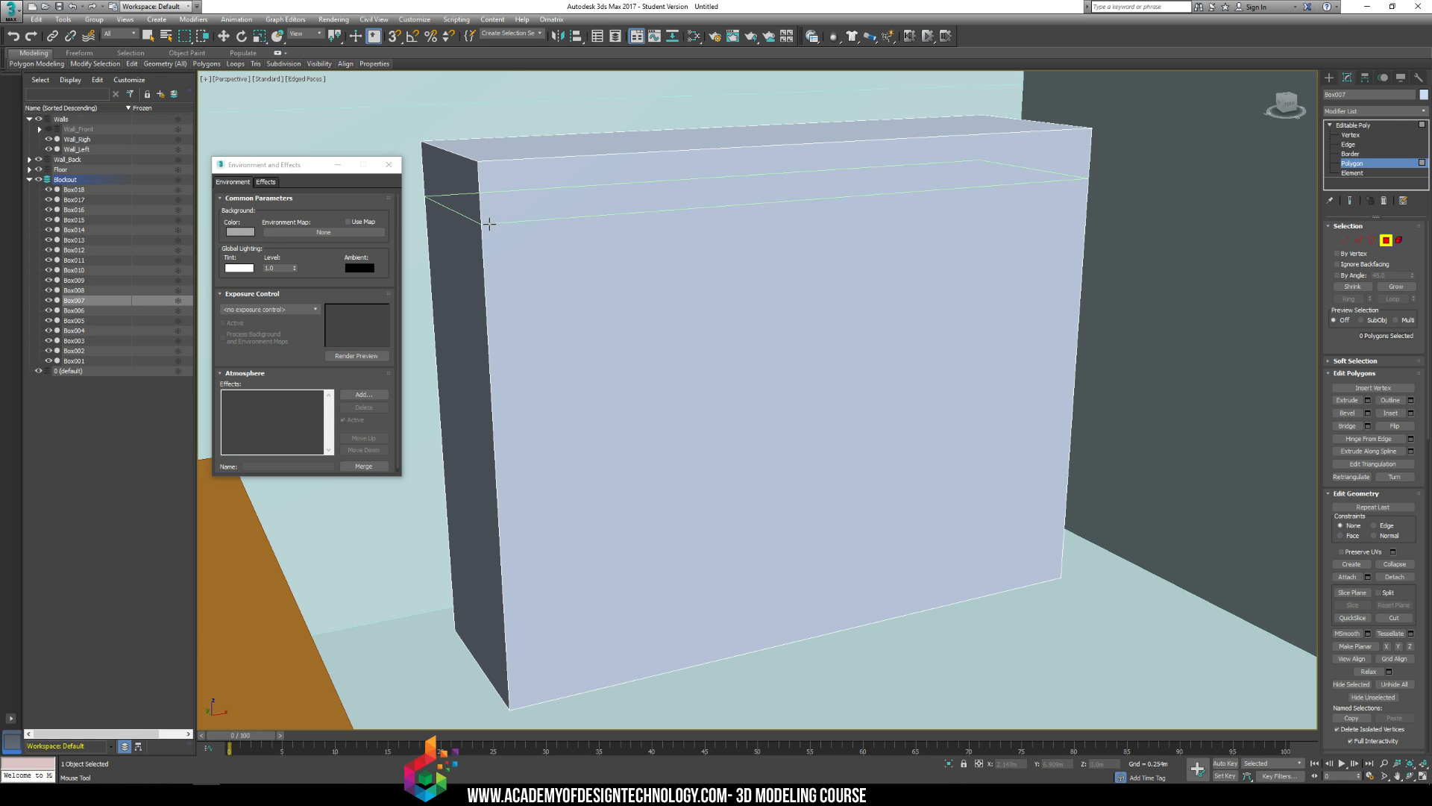
left_click(483, 332)
left_click(488, 365)
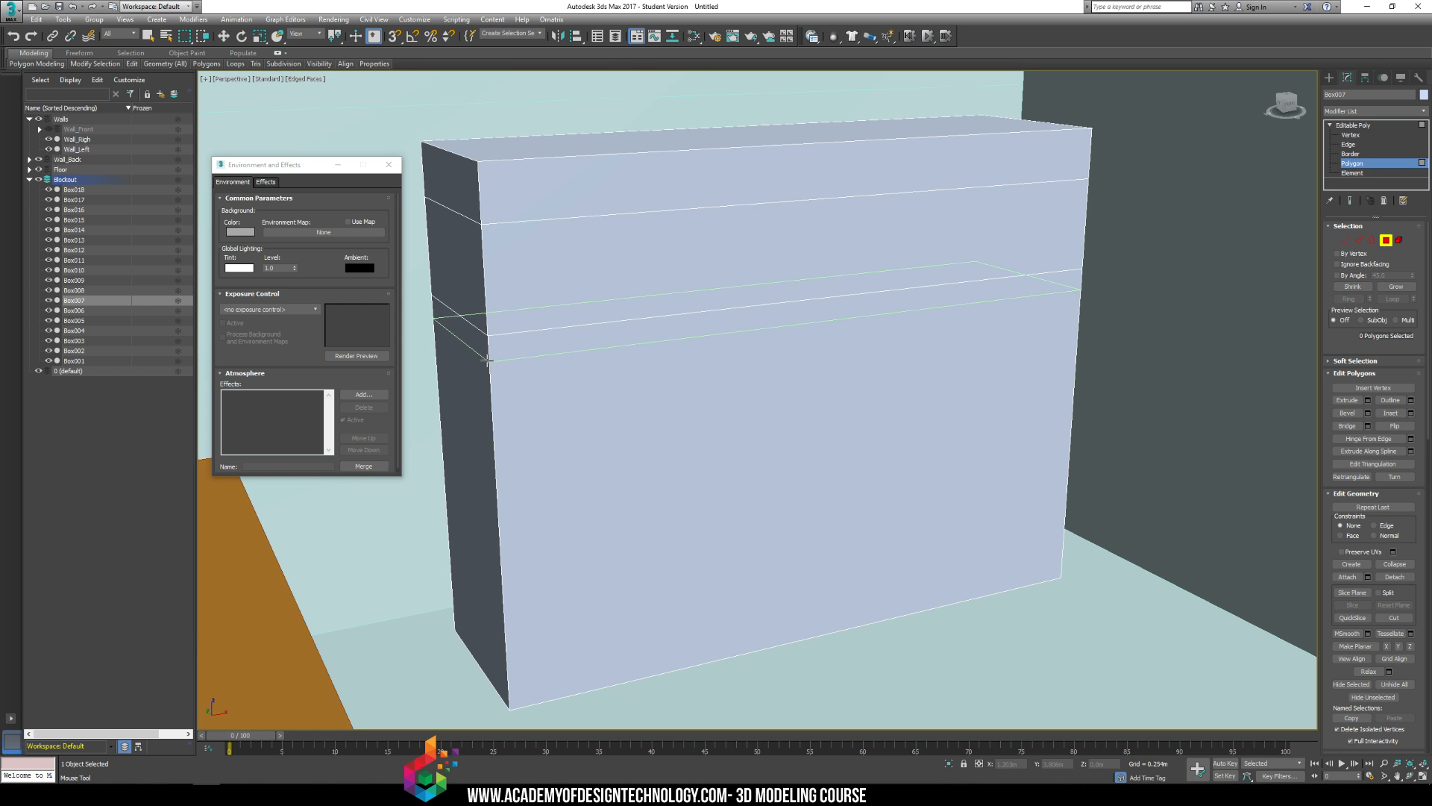
left_click(484, 470)
left_click(486, 491)
left_click(480, 591)
left_click(475, 612)
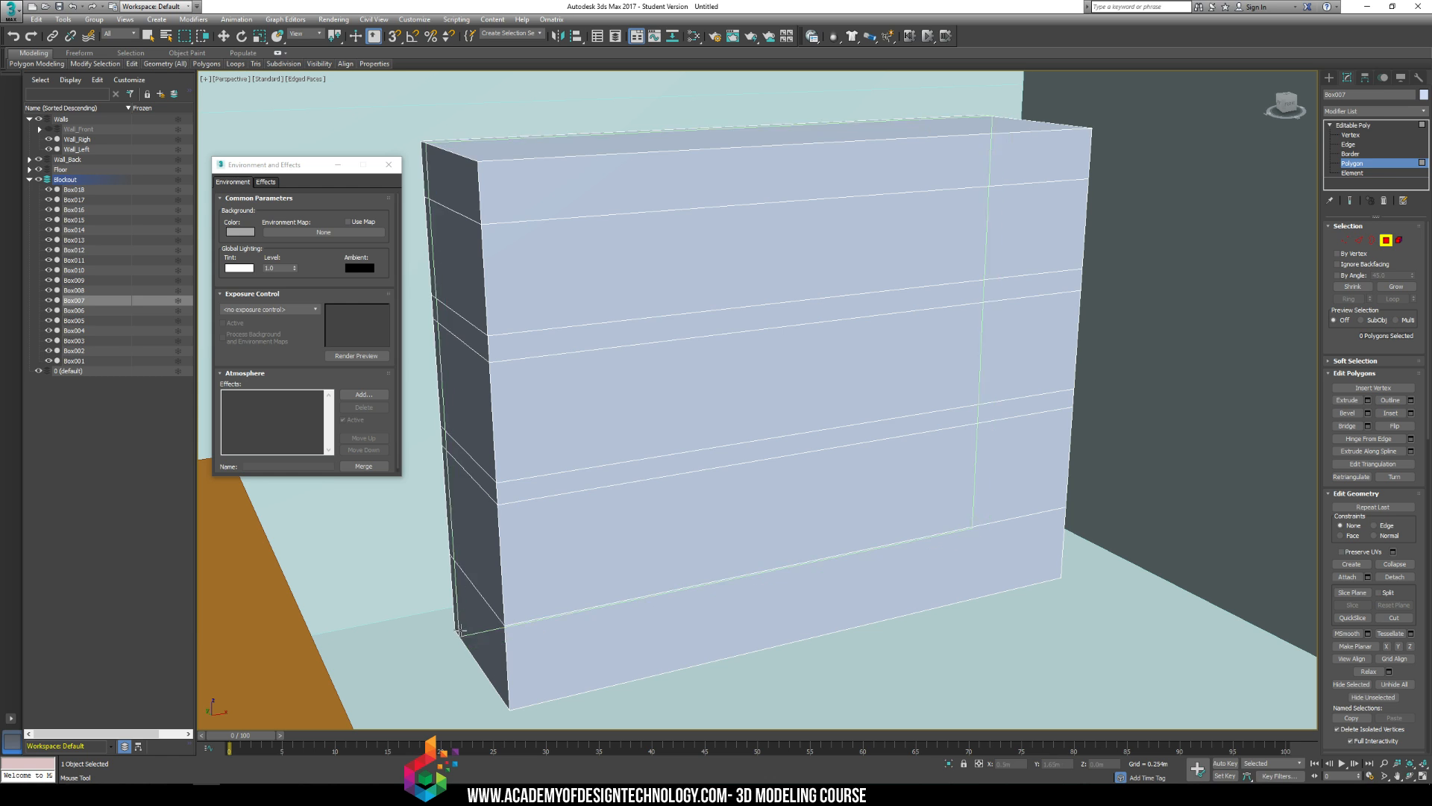
Step: Add a vertical edge loop near each end of the cabinet's front and leave the SwiftLoop tool
left_click(539, 525)
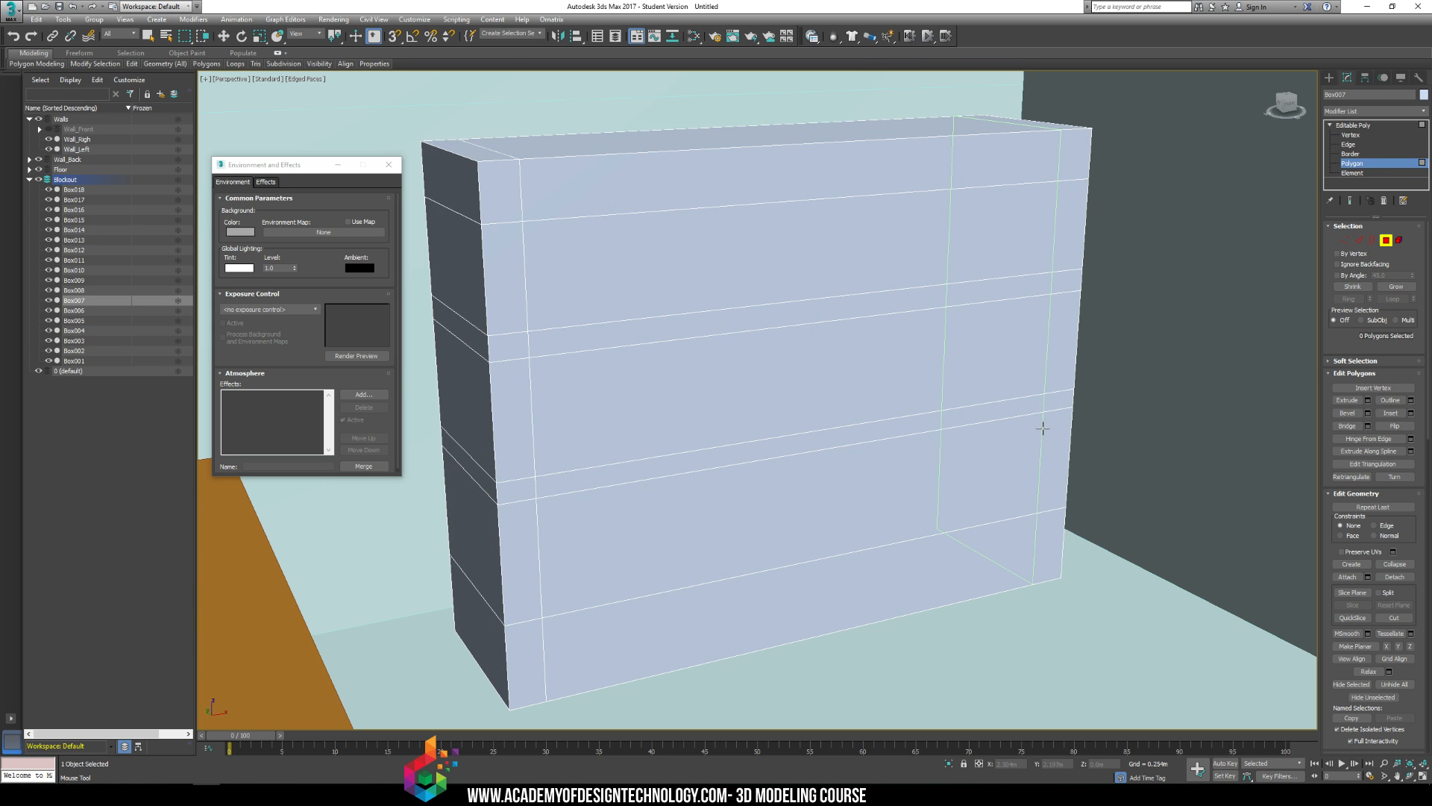
key("w")
right_click(884, 242)
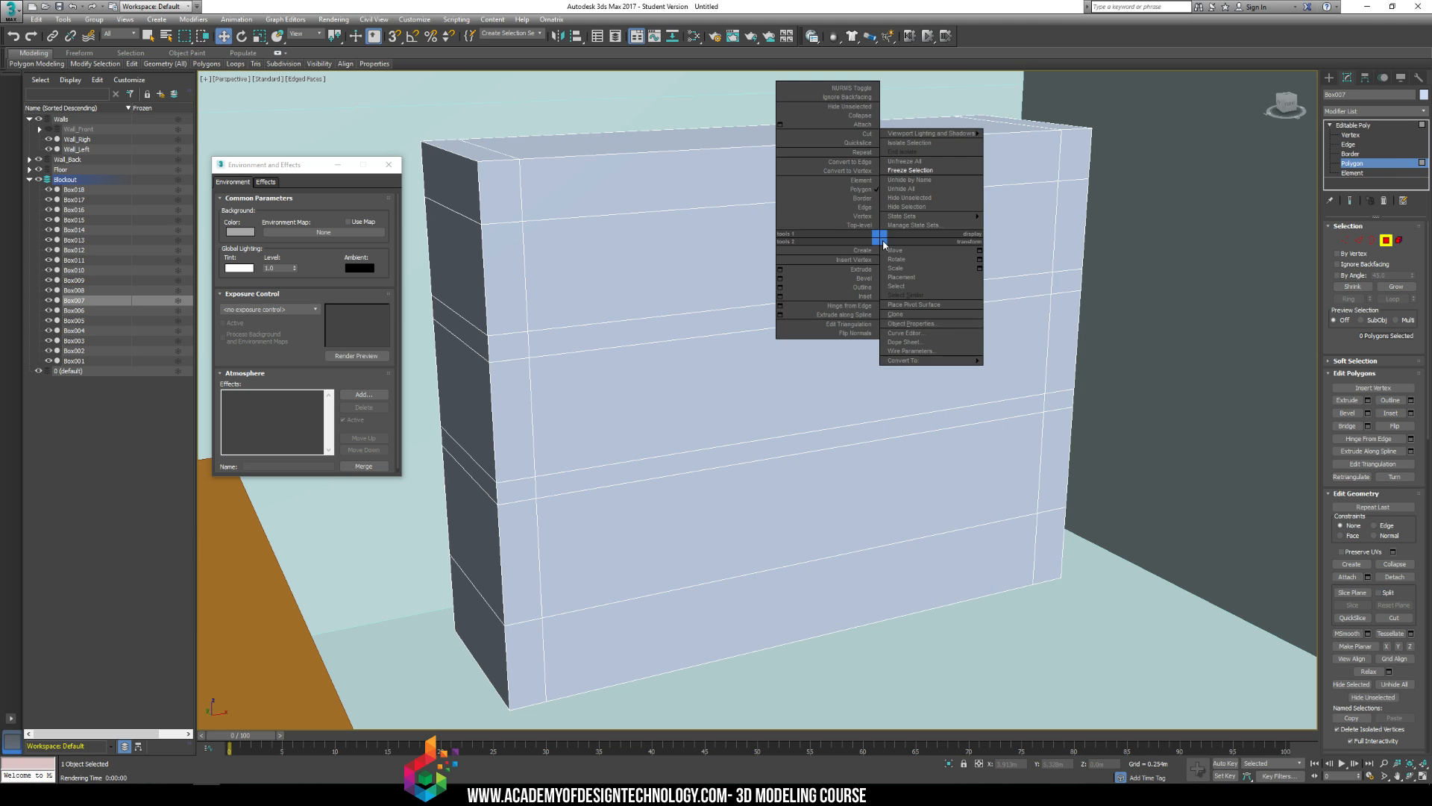
Step: Select the three large front panels of the cabinet and extrude them slightly outward as drawer fronts
left_click(700, 262)
left_click(701, 263)
left_click(738, 373, "ctrl")
left_click(806, 525, "ctrl")
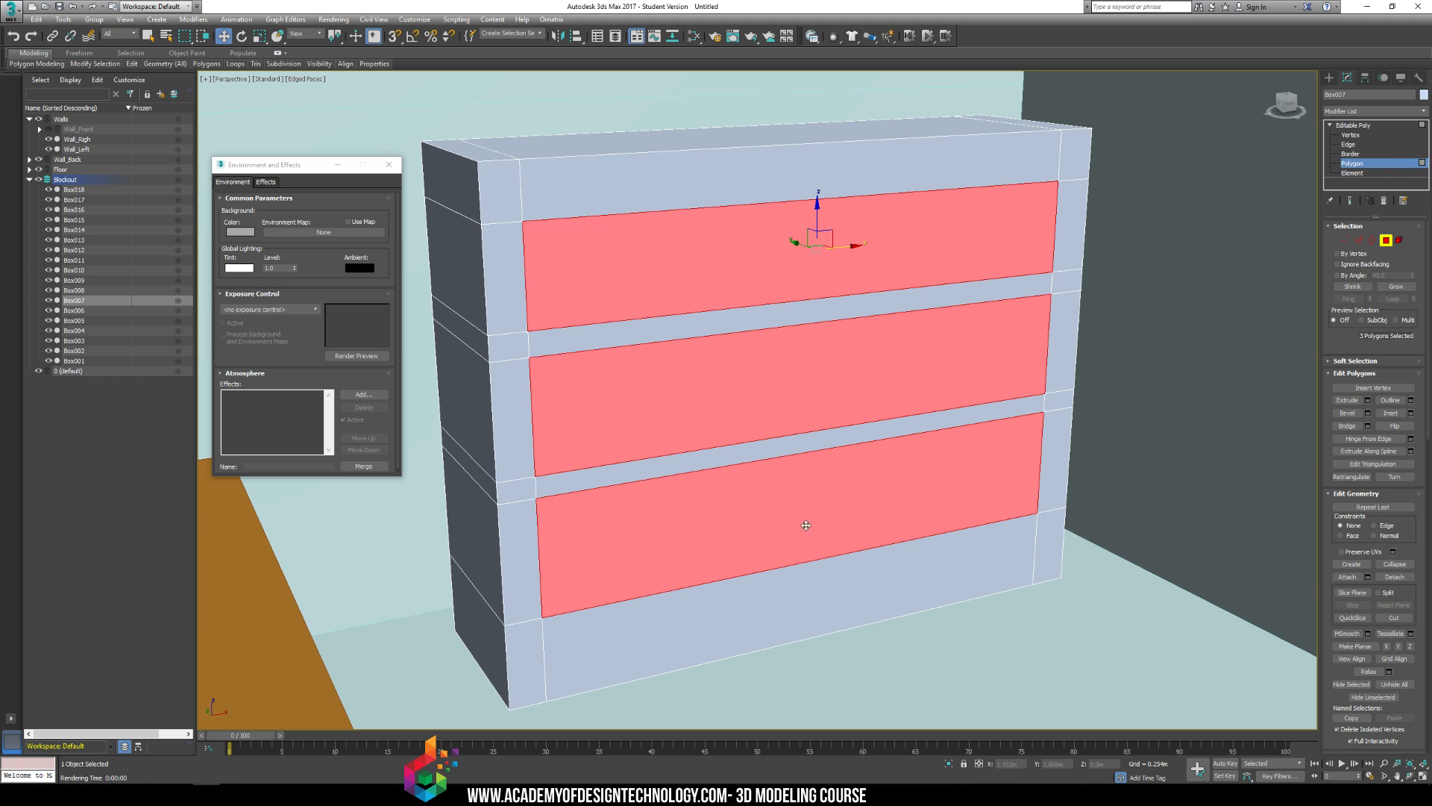
left_click(1348, 400)
mouse_move(911, 448)
left_mouse_down()
mouse_move(924, 432)
mouse_move(916, 444)
left_mouse_up()
left_click(1185, 355)
middle_click_drag(1184, 355, 1127, 377, "alt")
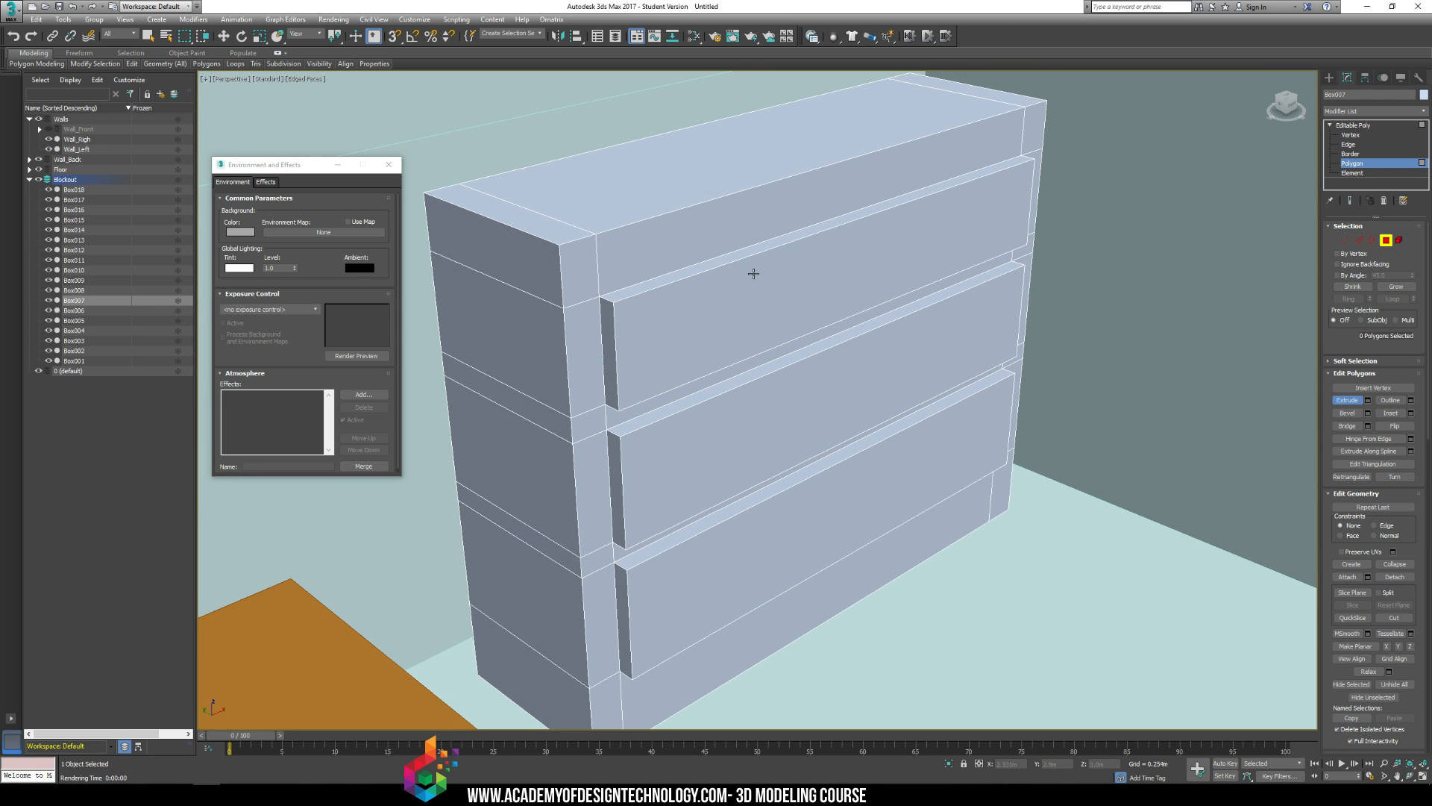
Step: Select all the polygons on the cabinet's top and extrude them slightly upward to form a thin slab
middle_click_drag(624, 197, 632, 229)
left_click(565, 262)
left_click(749, 165, "ctrl")
left_click(1019, 126, "ctrl")
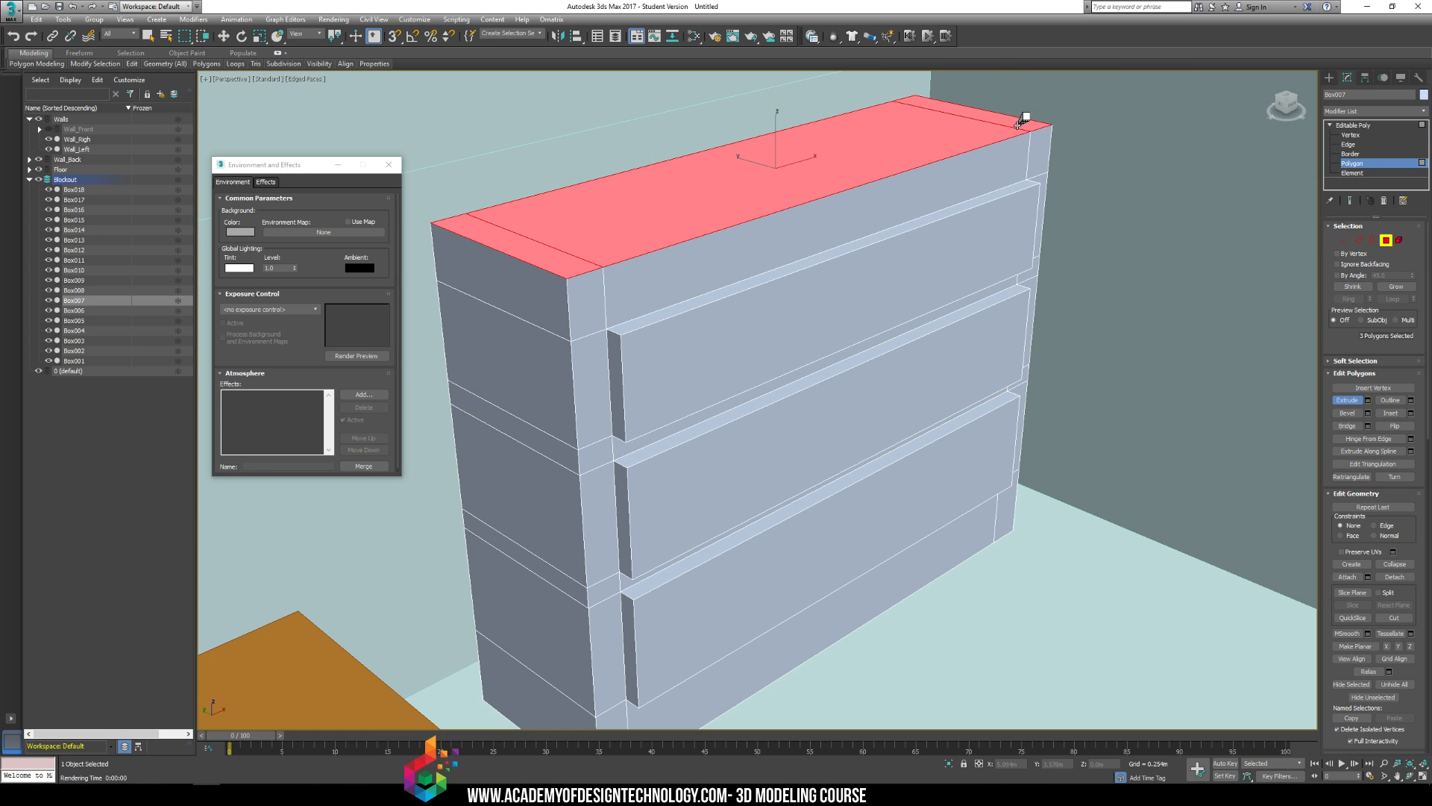
left_click_drag(919, 132, 923, 126)
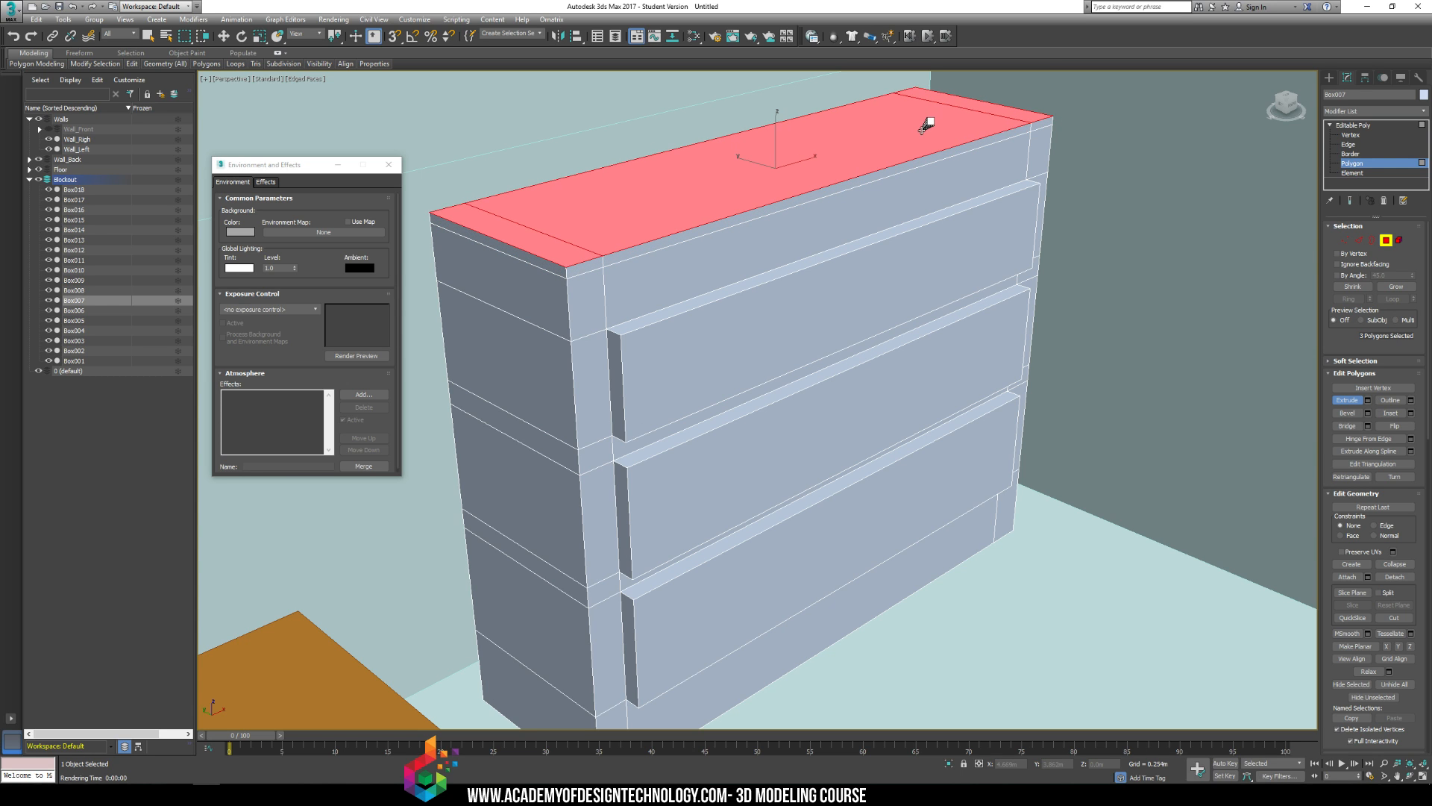
Step: Select every side polygon around the cabinet's thin top slab and extrude them outward by Local Normal to form an overhanging edge
left_click(575, 271)
left_click(549, 267, "ctrl")
left_click(660, 246, "ctrl")
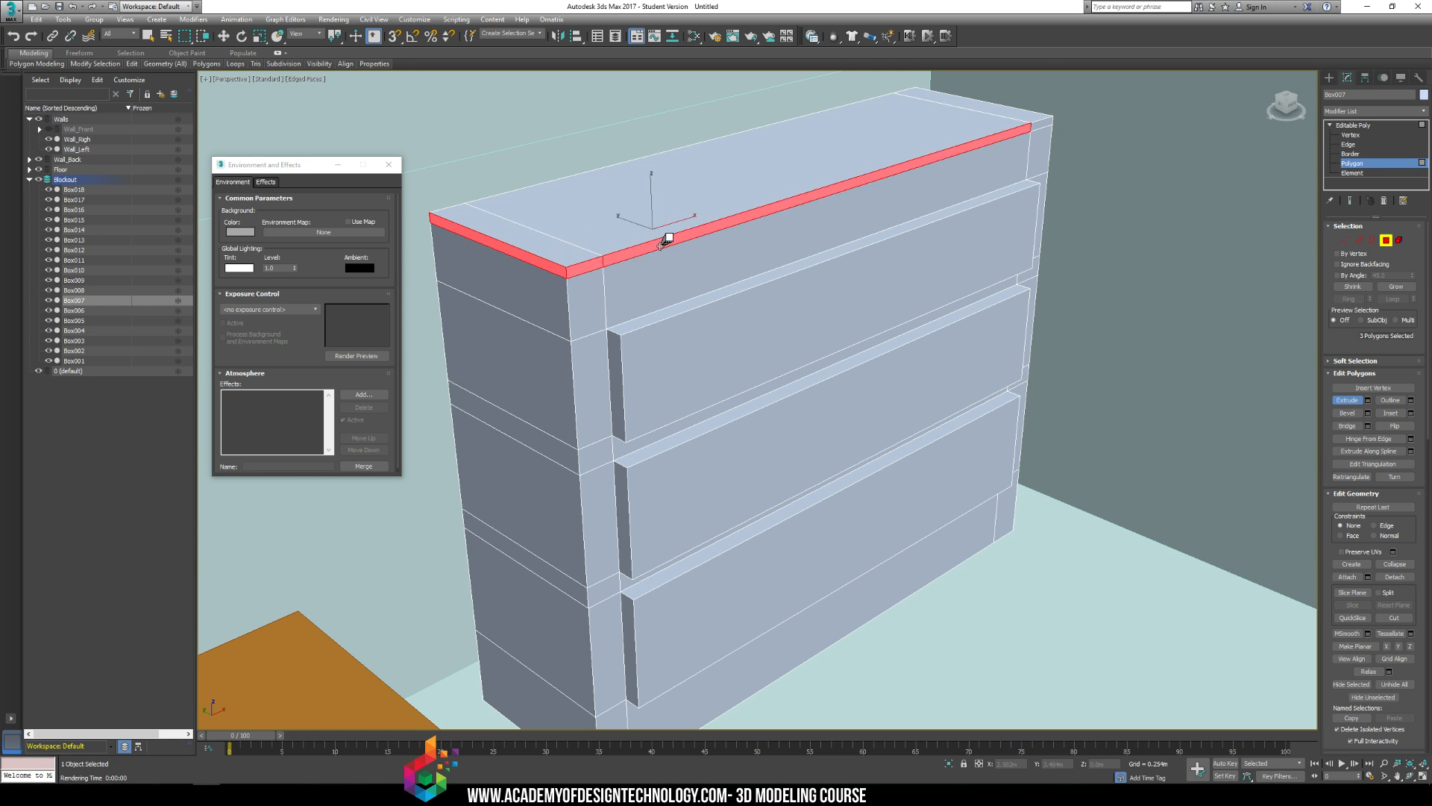
middle_click_drag(664, 240, 1001, 262, "alt")
key("F3")
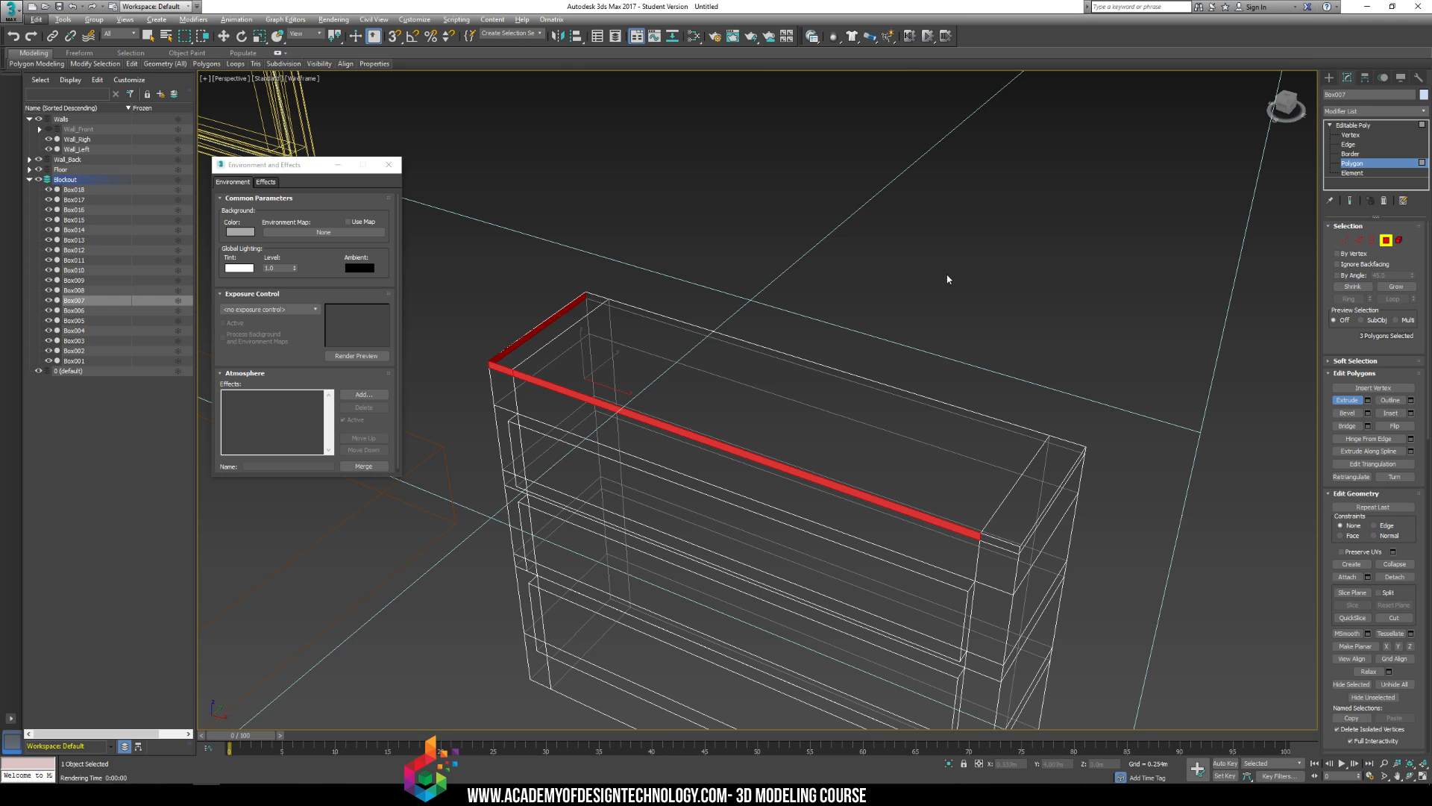
left_click(999, 544, "ctrl")
middle_click_drag(999, 543, 912, 517, "alt")
left_click(968, 539, "ctrl")
left_click(699, 606, "ctrl")
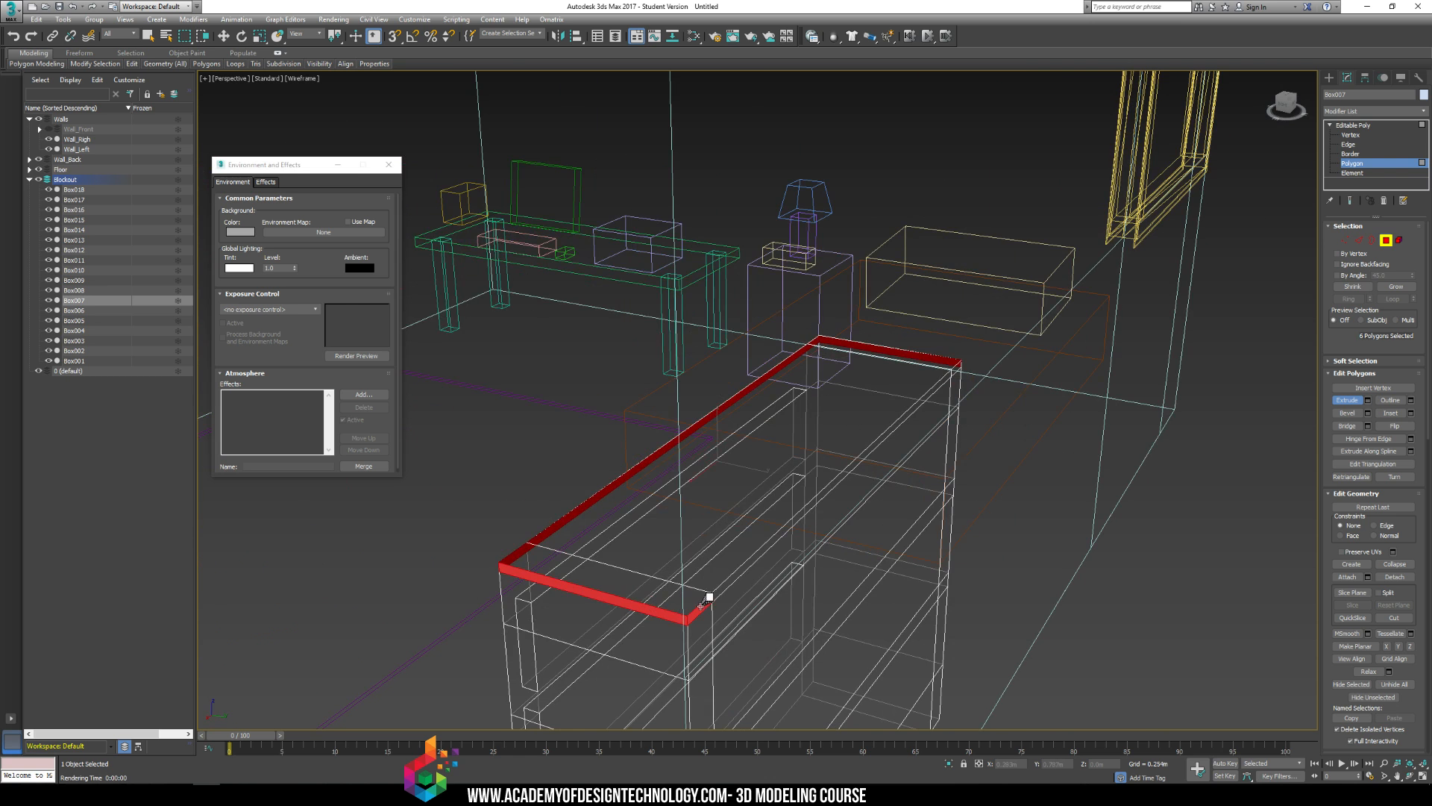
left_click(741, 573, "ctrl")
middle_click_drag(741, 573, 949, 517, "alt")
left_click(1091, 532, "ctrl")
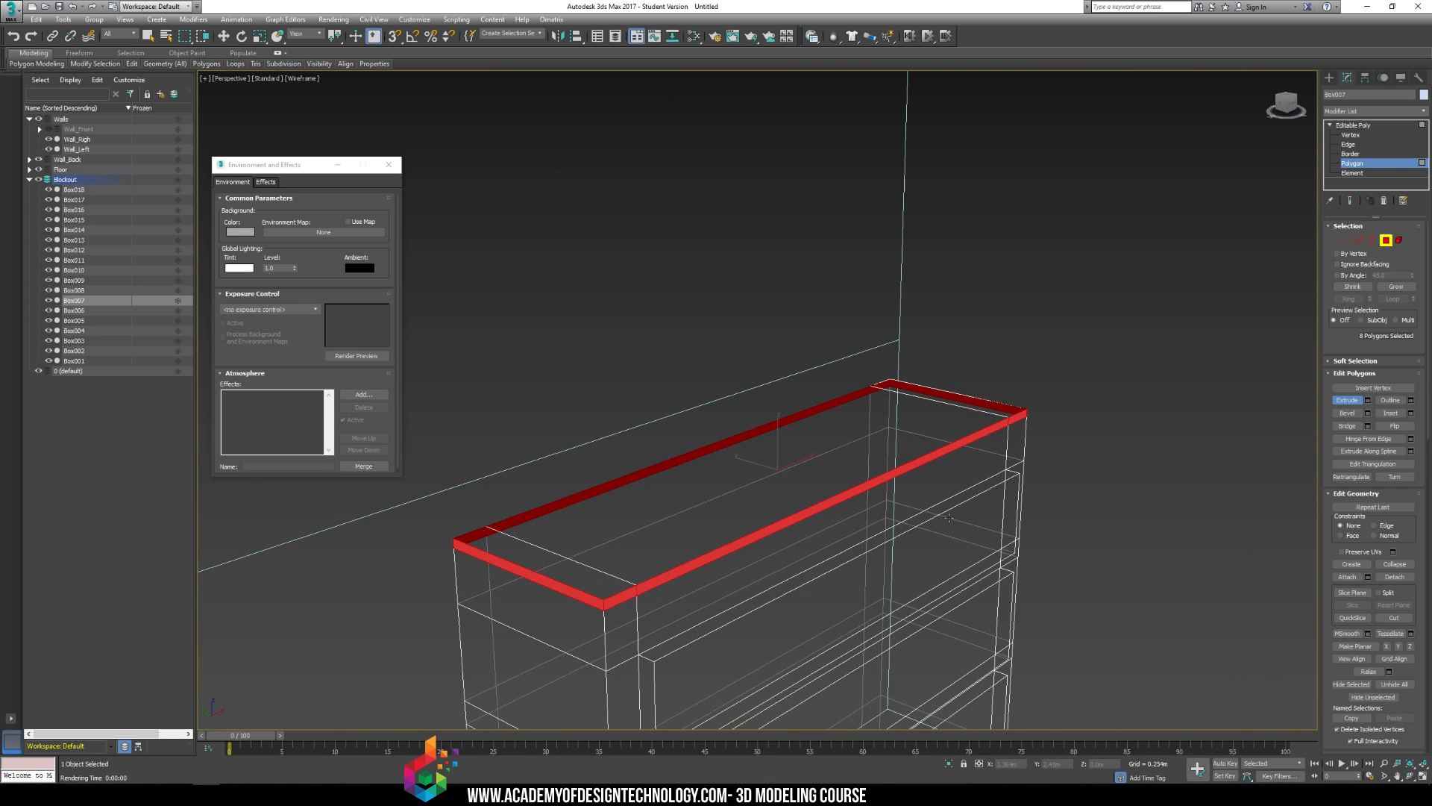
left_click(1368, 400)
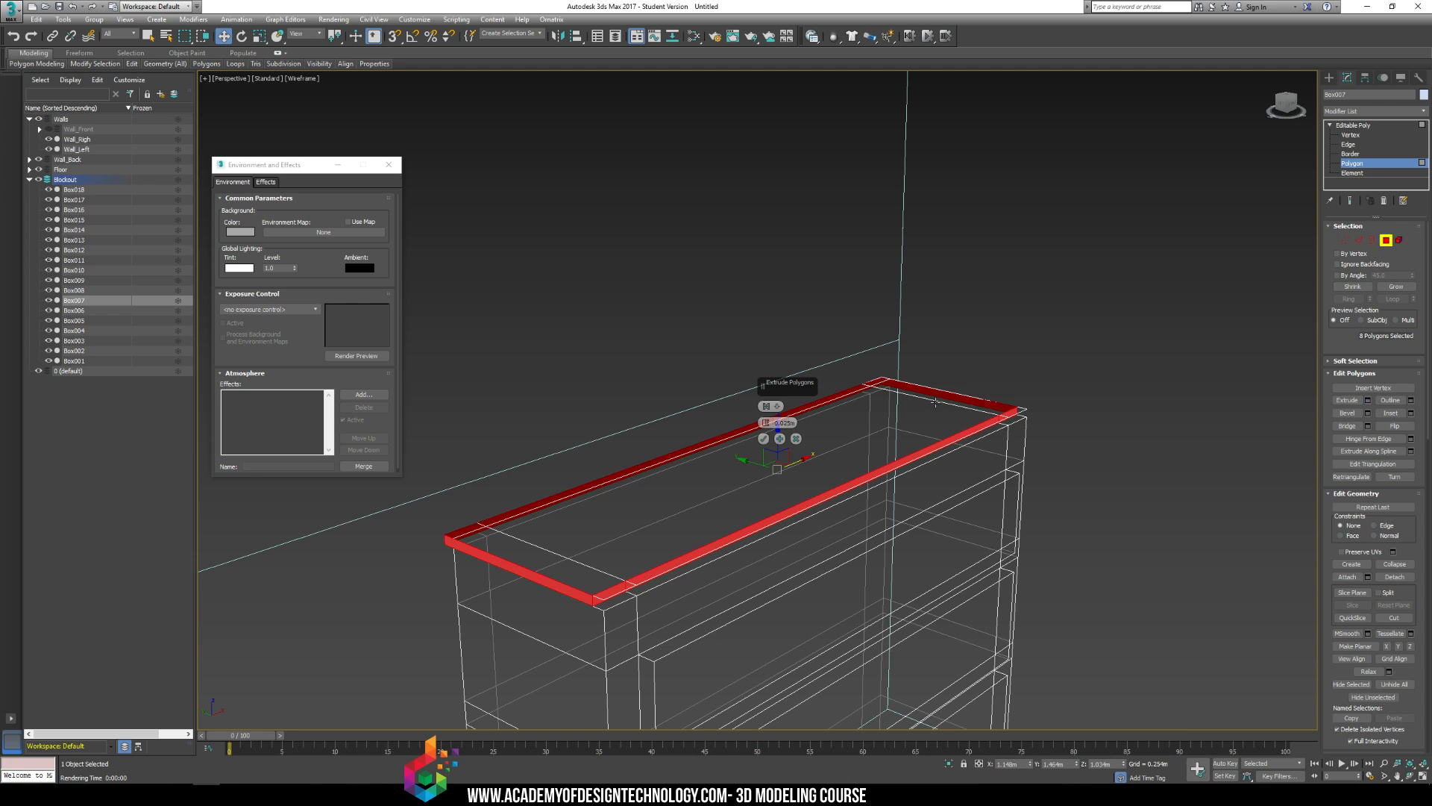
left_click(781, 398)
key("ctrl+z")
left_click(775, 410)
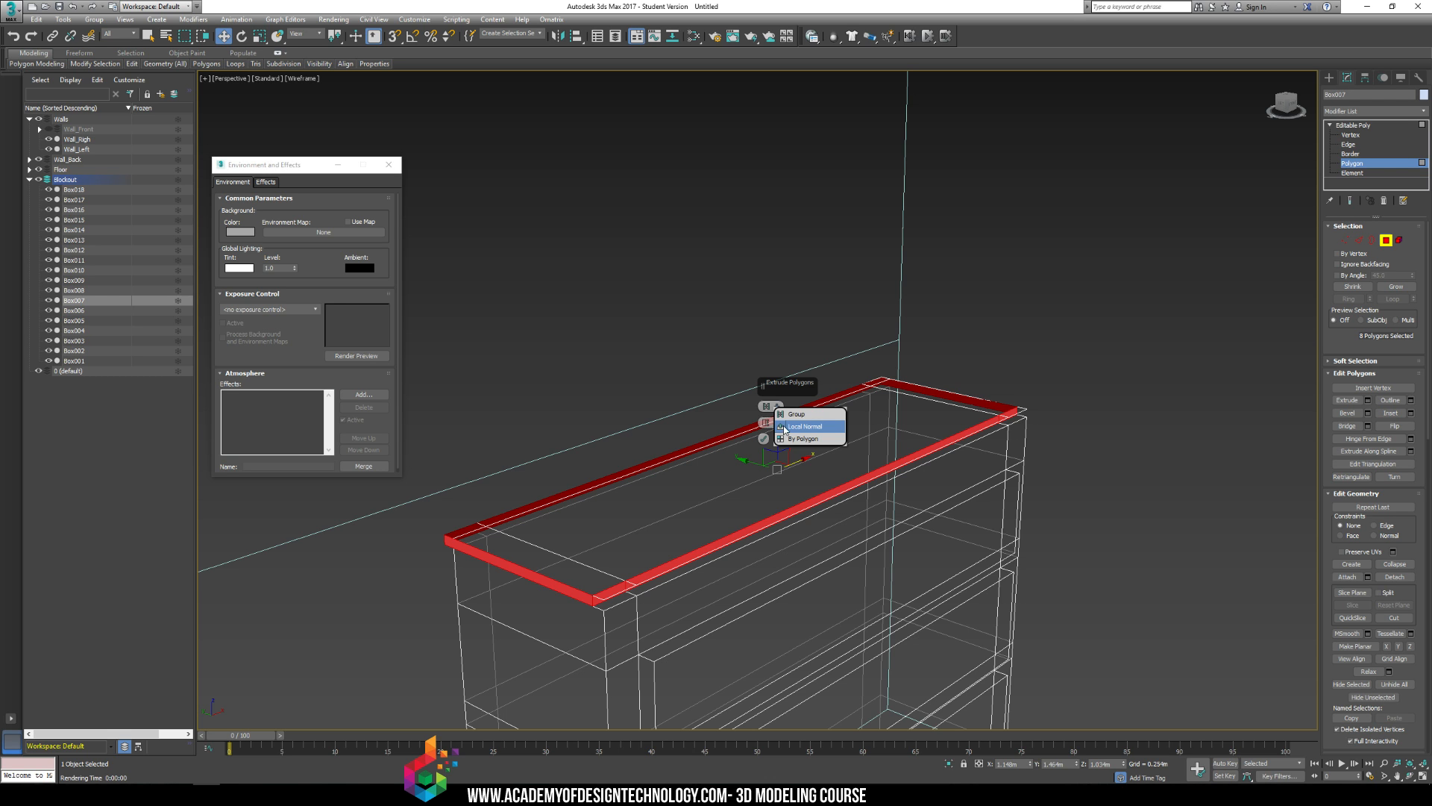
left_click(785, 427)
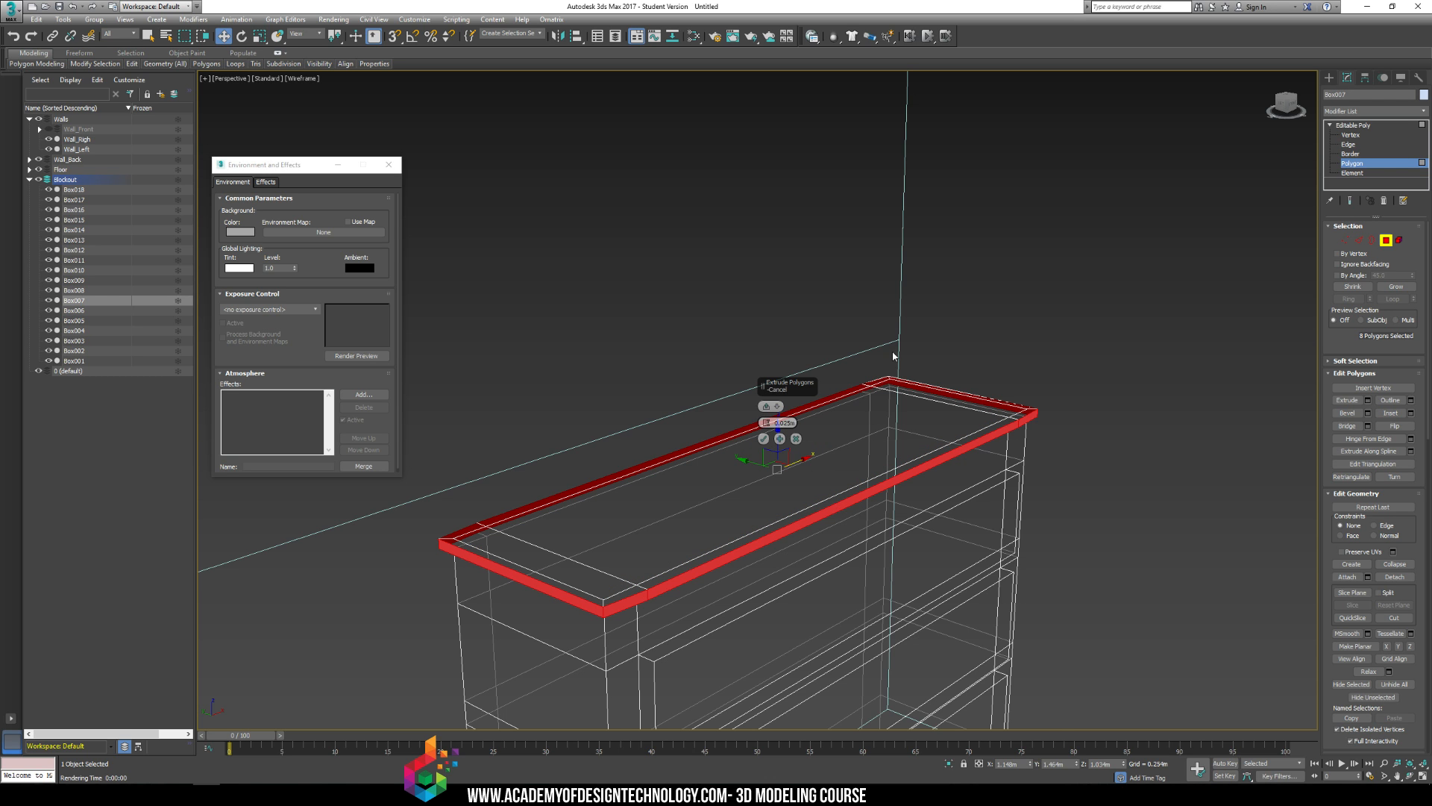
middle_click_drag(893, 356, 917, 315)
key("F3")
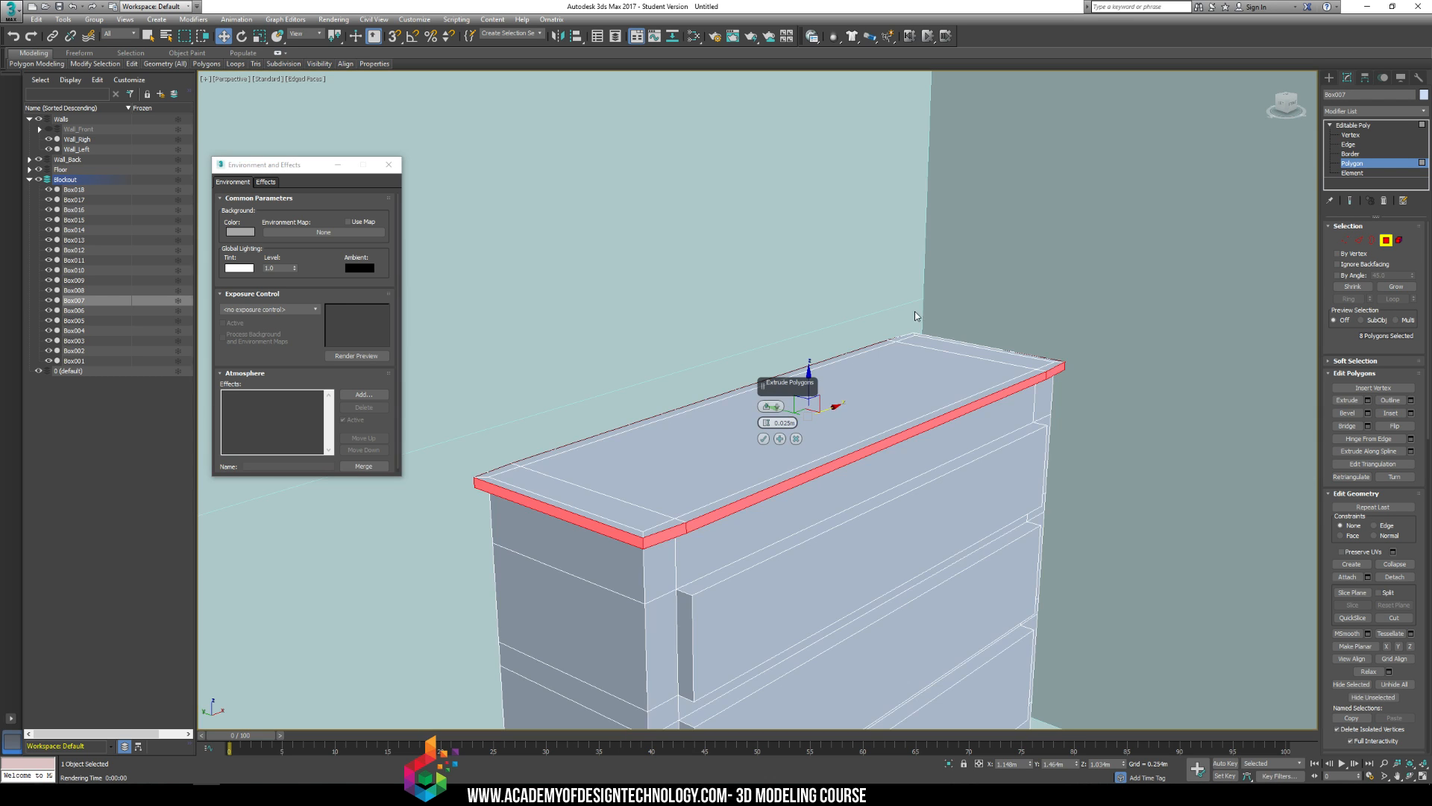
left_click(762, 439)
left_click(1029, 556)
middle_click_drag(1102, 472, 1046, 452, "alt")
left_click(1211, 534)
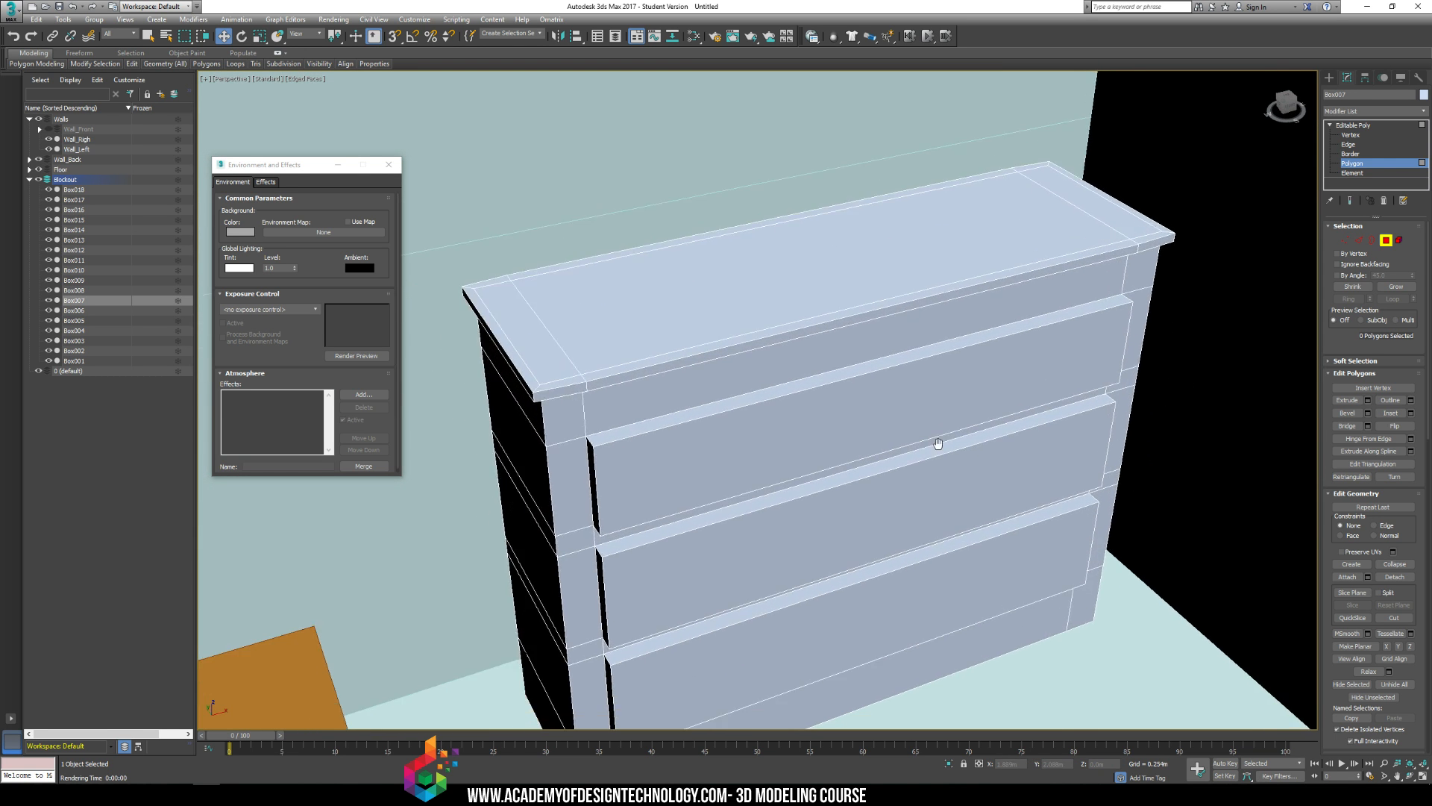
Step: Select the front faces of the three drawers and inset them to leave a narrow frame around each
scroll(912, 425, "down", 3)
mouse_move(910, 426)
middle_mouse_down("alt")
mouse_move(914, 400)
mouse_move(901, 416)
middle_mouse_up("alt")
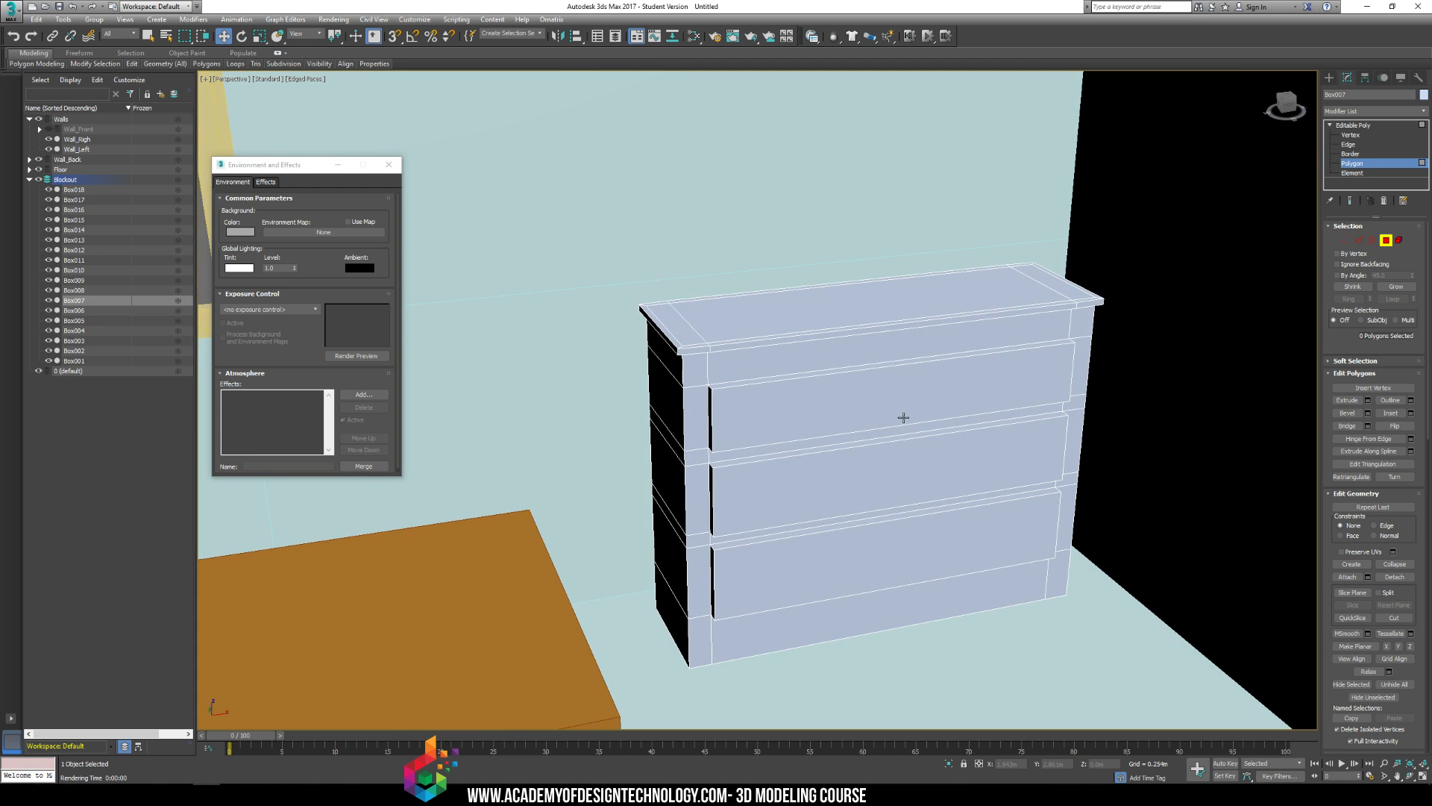
left_click(904, 403)
left_click(918, 477, "ctrl")
left_click(925, 559, "ctrl")
middle_click_drag(931, 483, 948, 480, "alt")
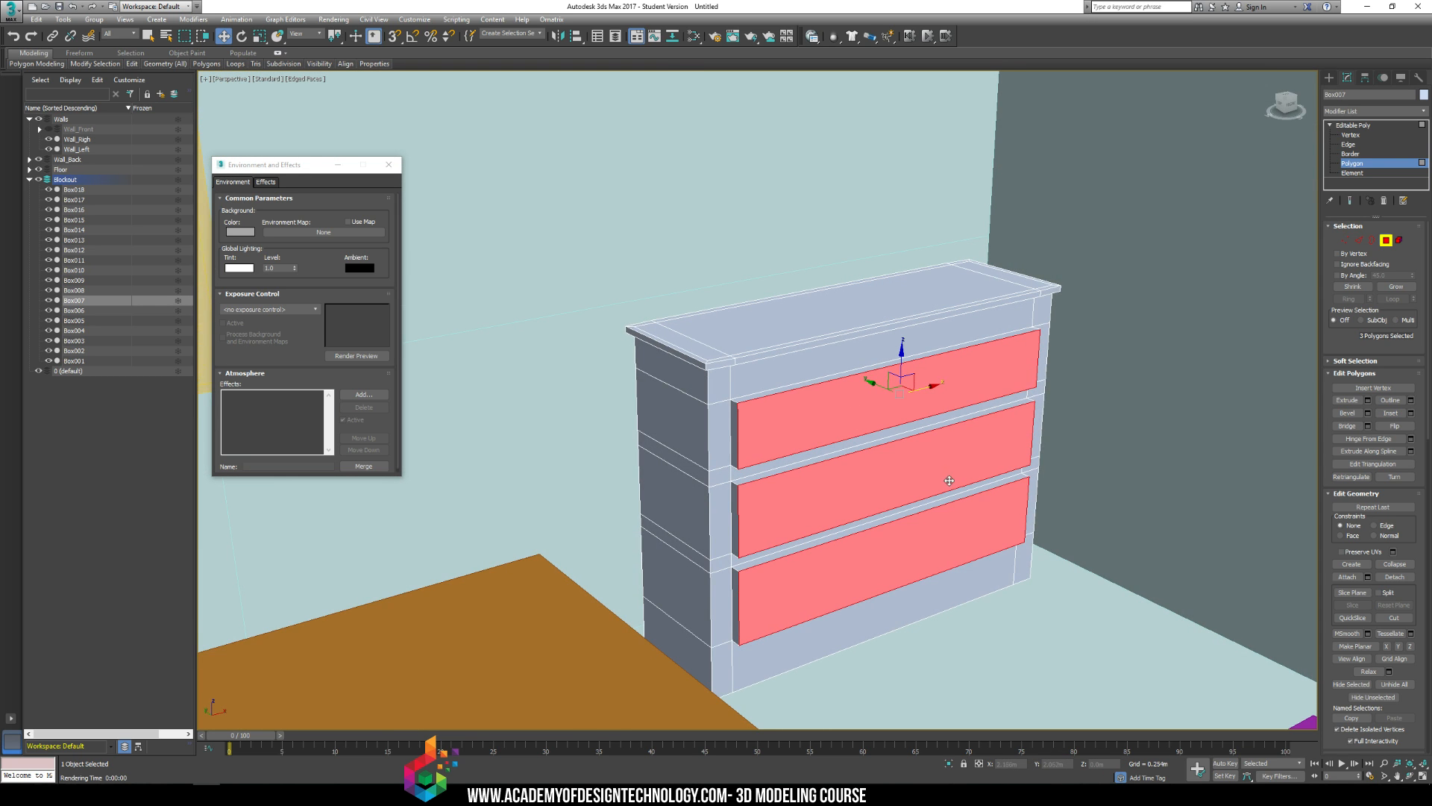
scroll(966, 480, "up", 2)
left_click(1411, 413)
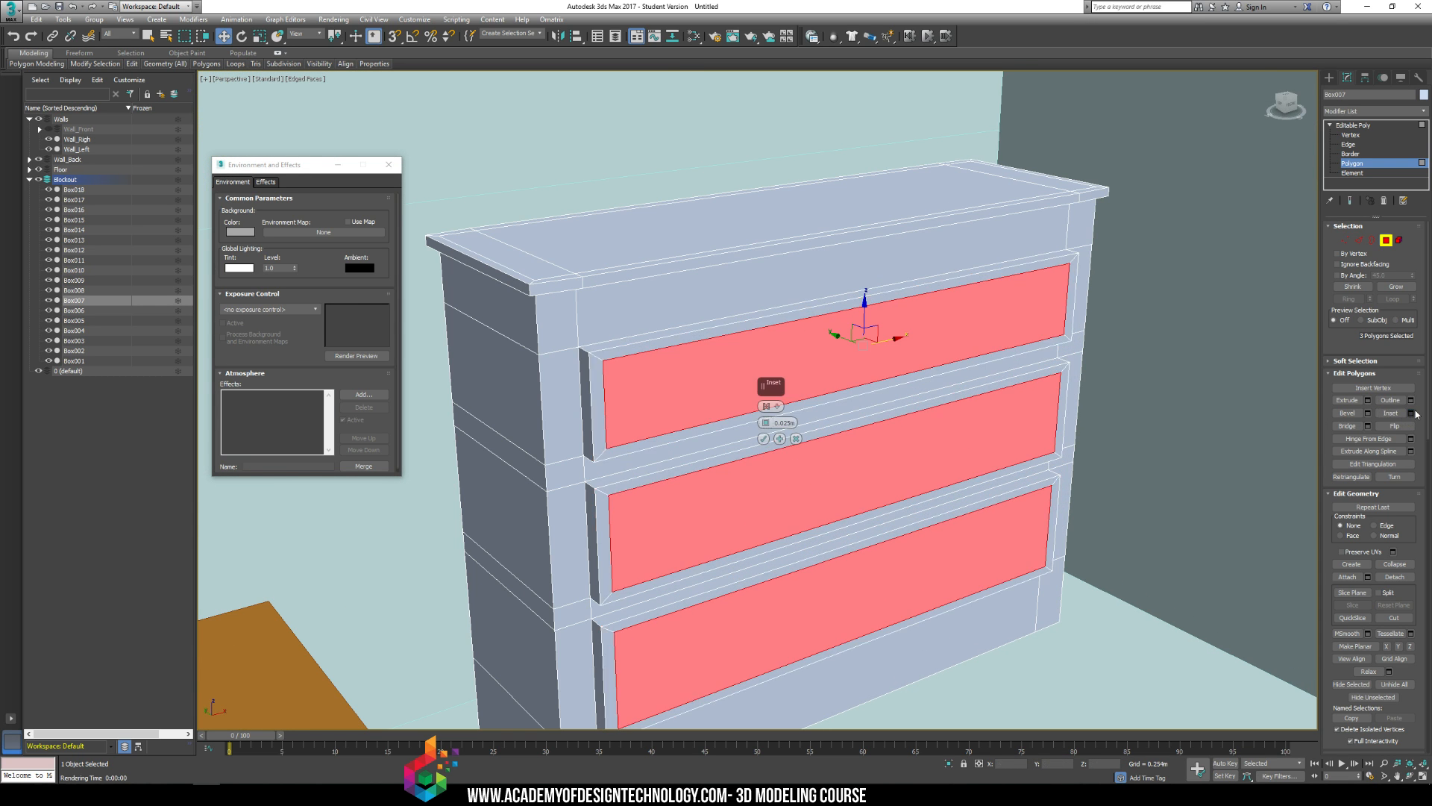
left_click(764, 440)
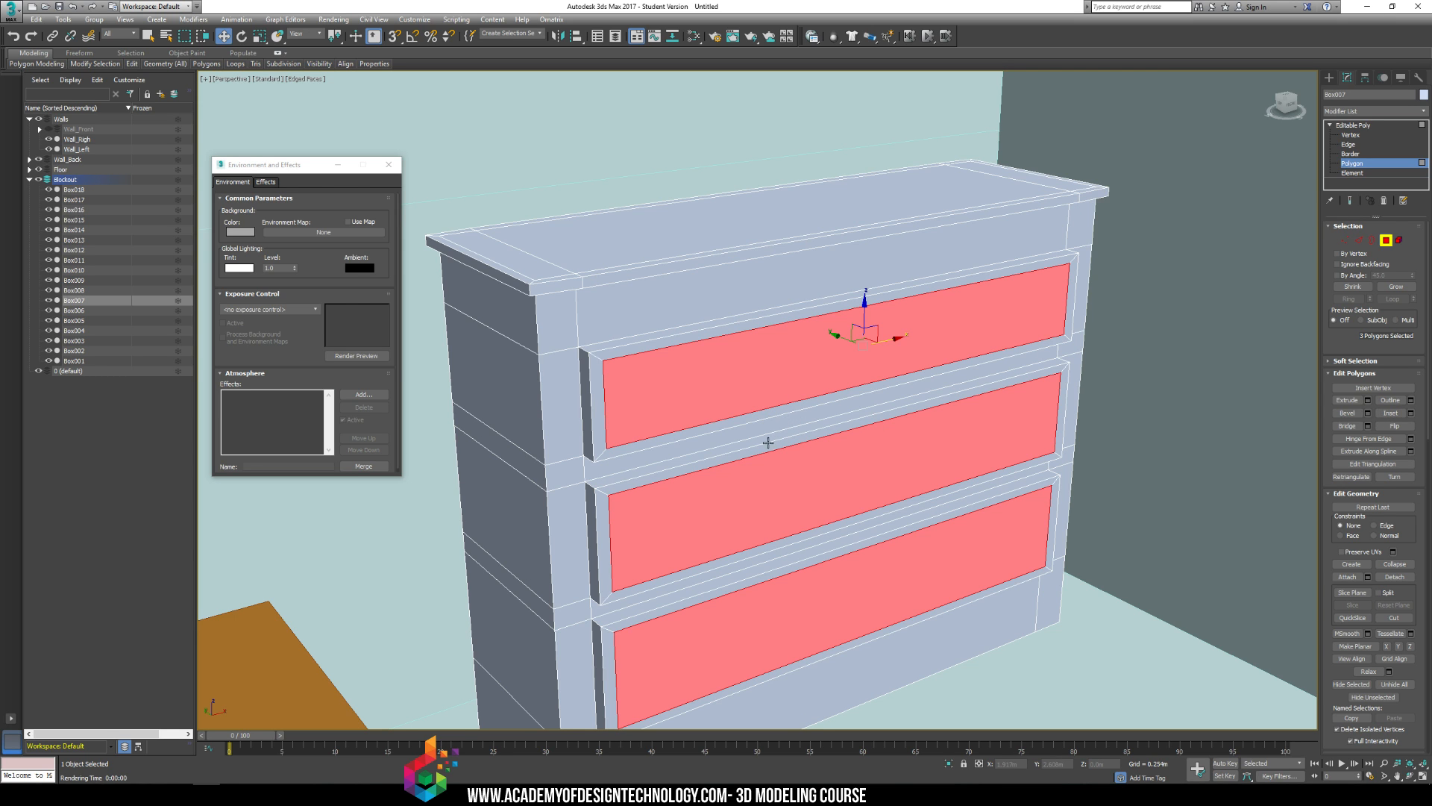
Step: Extrude the three inset drawer faces slightly inward to recess the panels
left_click(1348, 400)
left_click_drag(799, 329, 817, 343)
left_click(1140, 350)
Step: Select the three recessed drawer panels and inset them deeply to leave a narrow strip in each centre
left_click(885, 333)
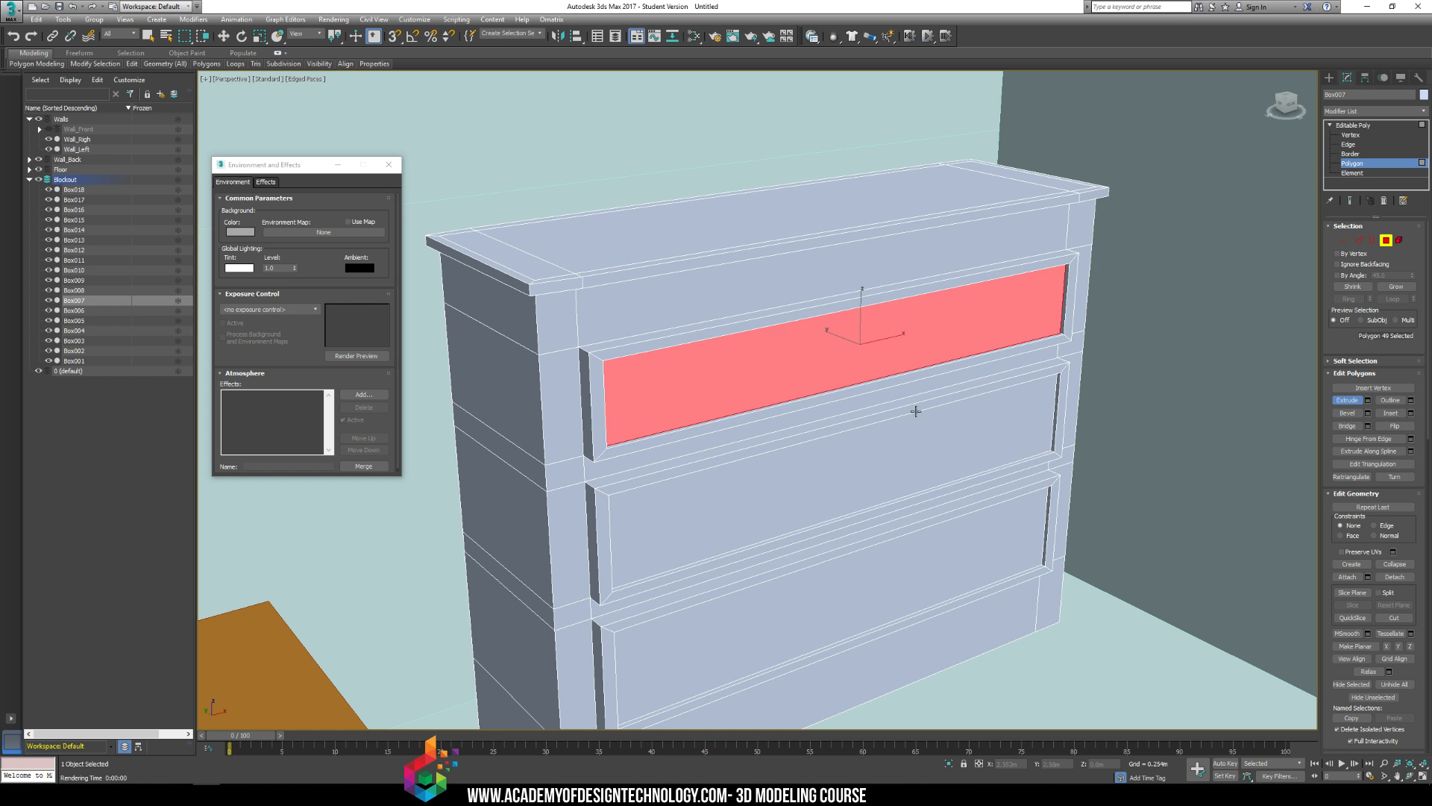
left_click(915, 447, "ctrl")
left_click(914, 567, "ctrl")
left_click(1410, 414)
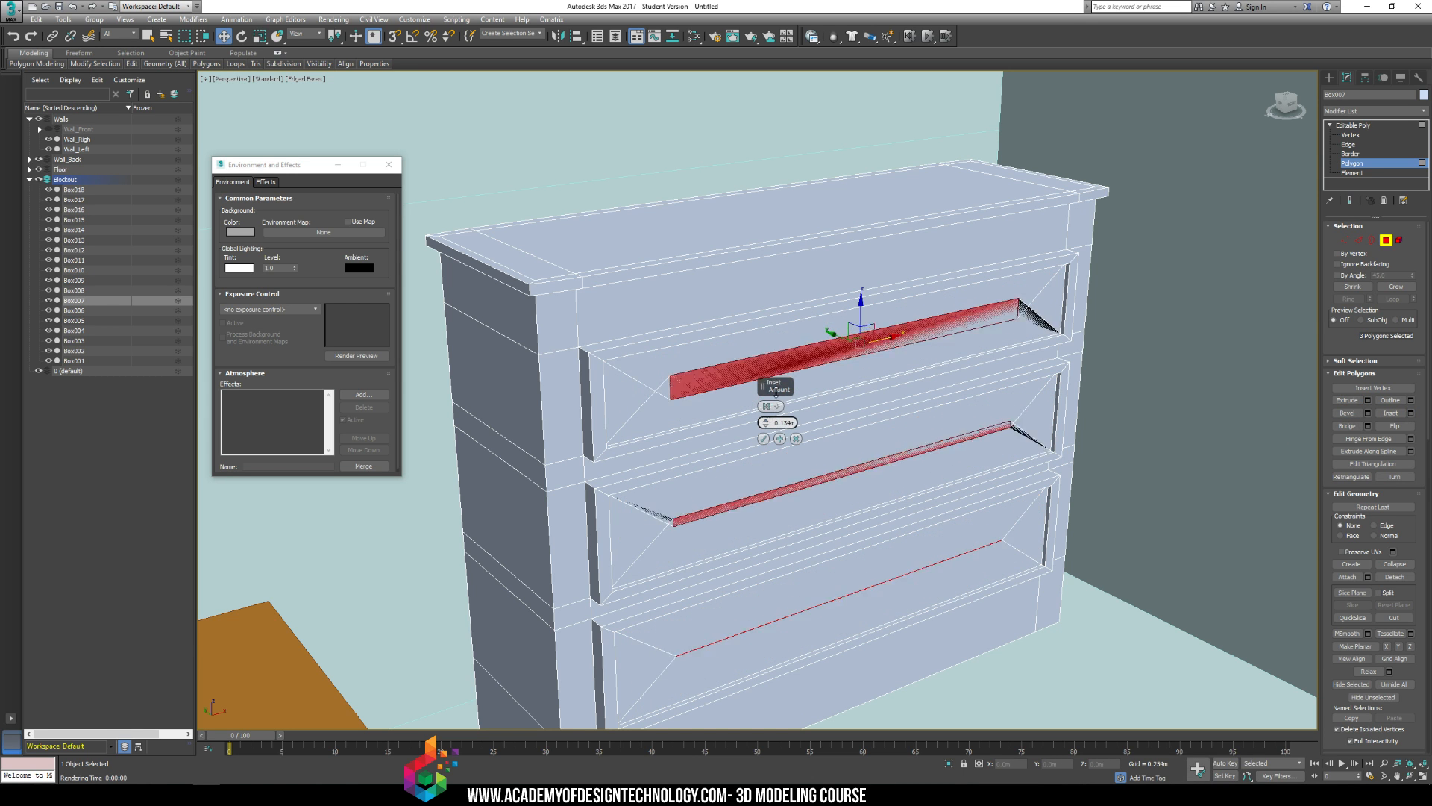
left_click(763, 438)
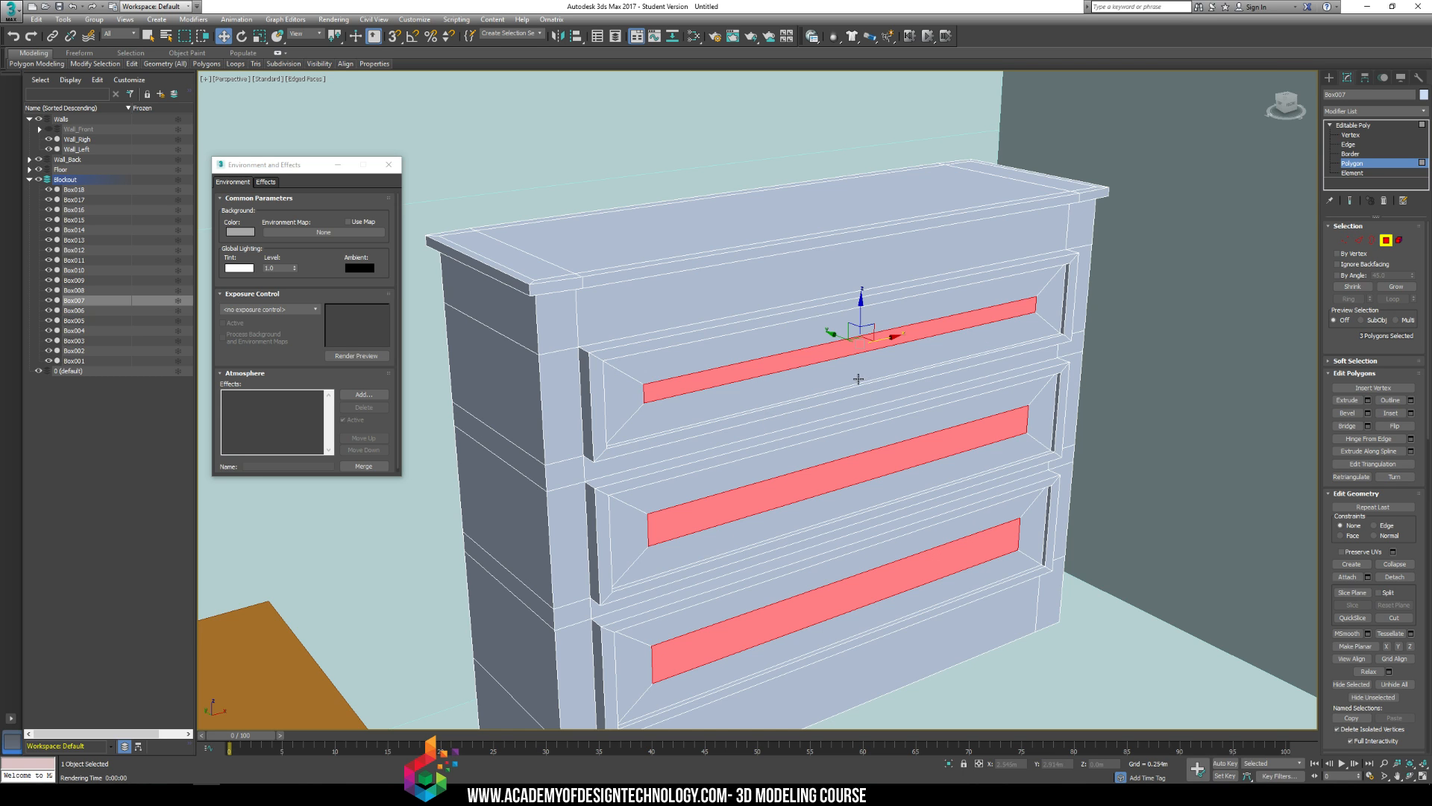
Step: Scale down the three central strips and extrude them outward as drawer handles
key("r")
mouse_move(858, 336)
left_mouse_down()
mouse_move(997, 351)
mouse_move(881, 360)
mouse_move(857, 322)
mouse_move(837, 353)
left_mouse_up()
left_click(1347, 400)
middle_click_drag(838, 343, 941, 333, "alt")
Step: In the left wireframe view, select the middle vertices under the three drawer handles and raise them slightly to shape a grip
key("t")
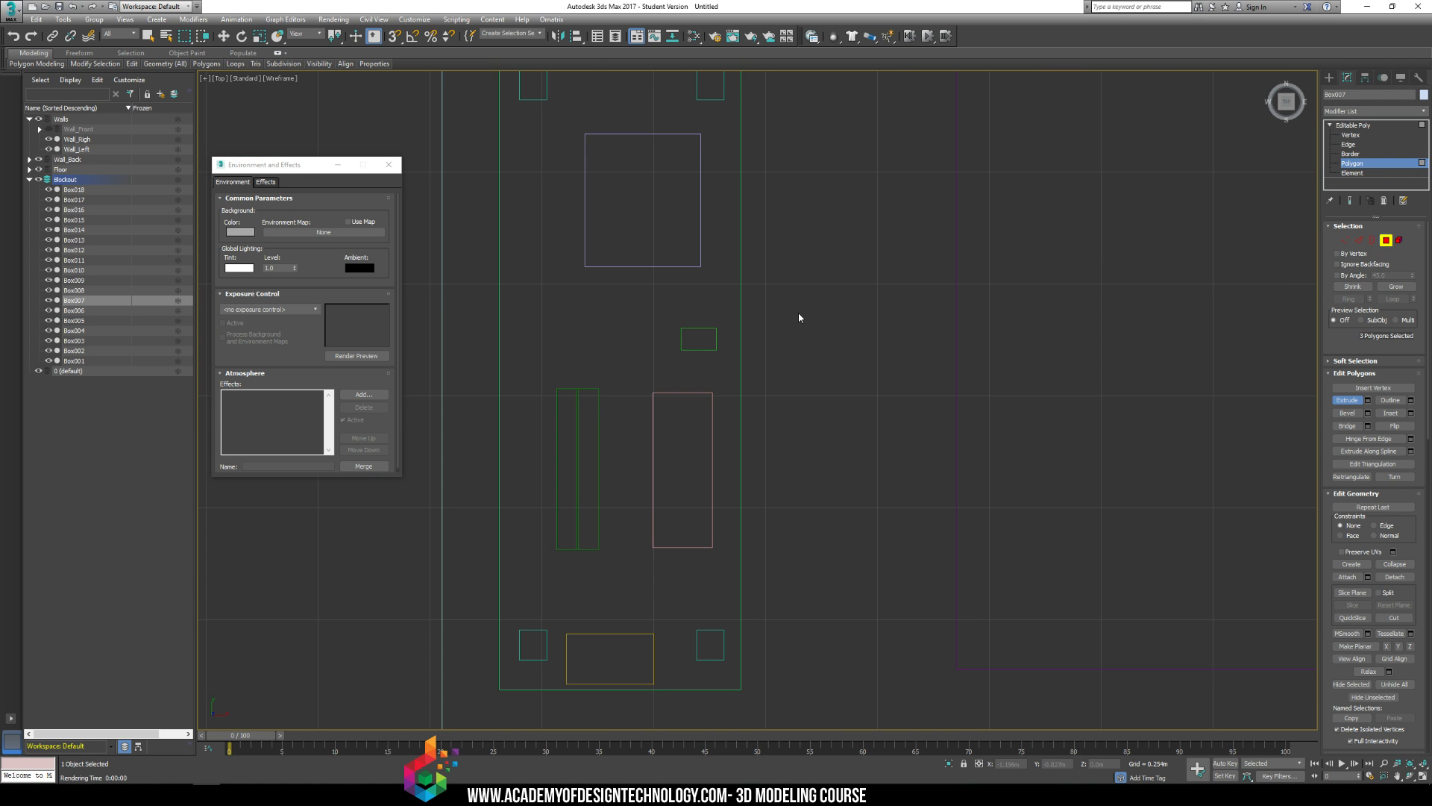
key("l")
scroll(617, 290, "up", 10)
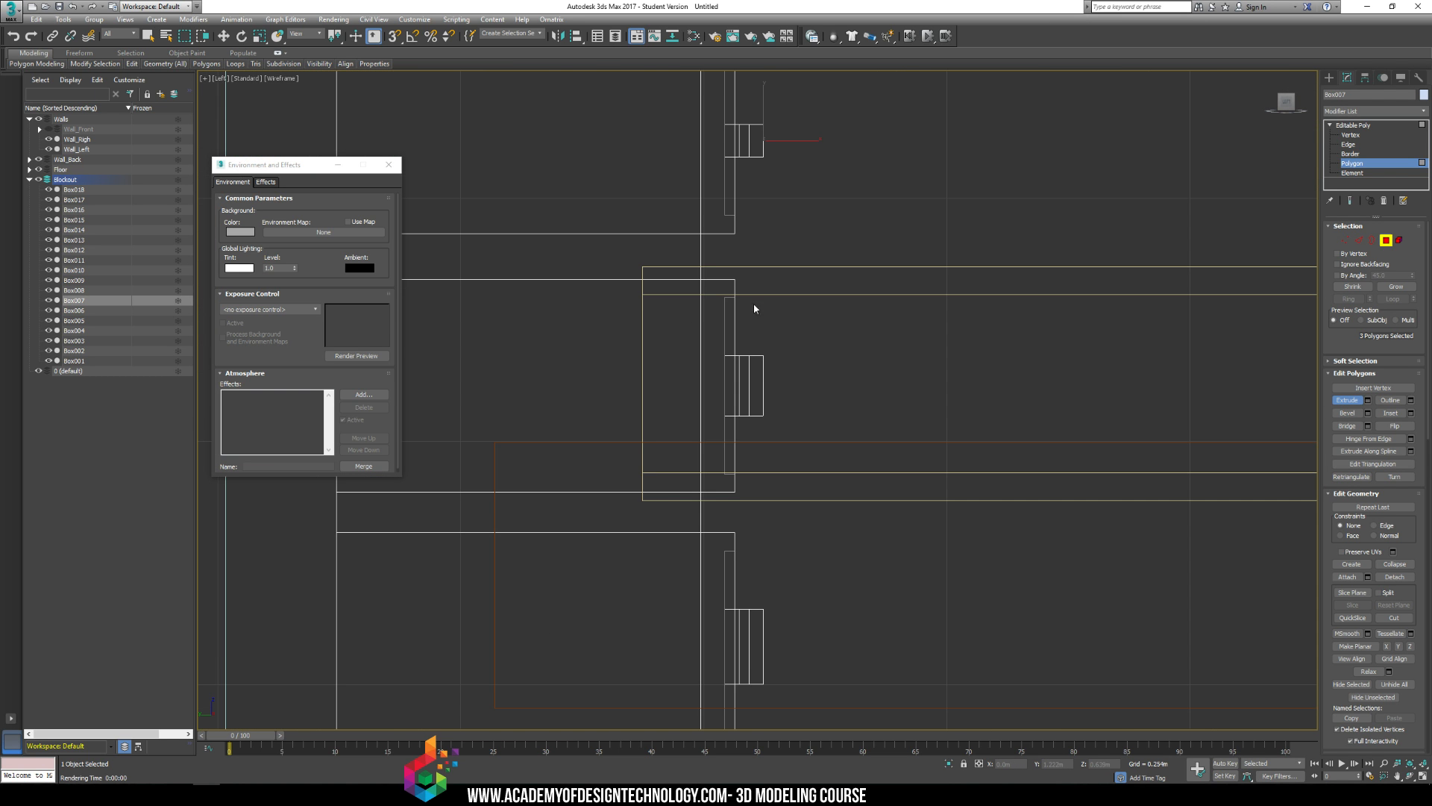
middle_click_drag(754, 308, 768, 393)
key("1")
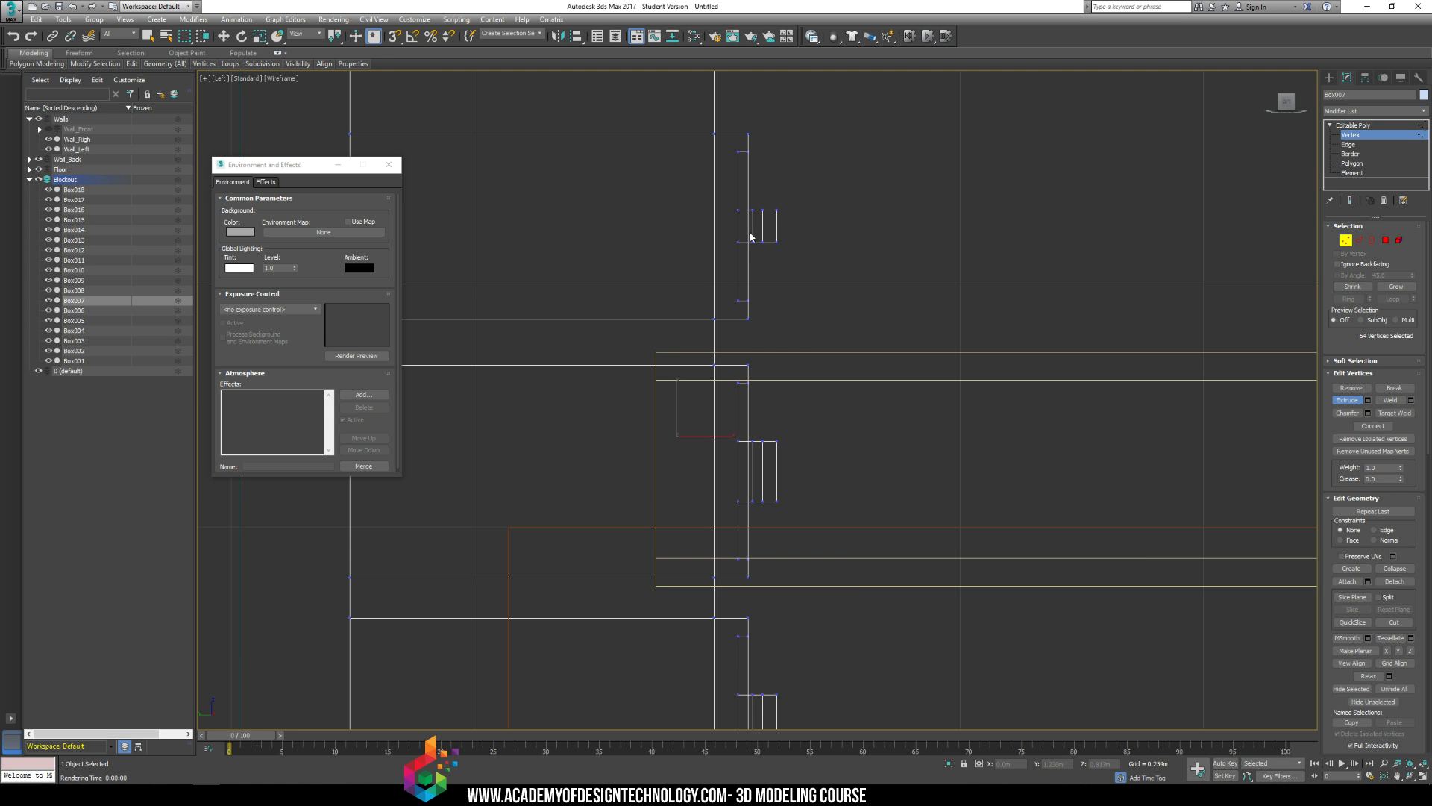
left_click_drag(765, 258, 765, 258)
middle_click_drag(762, 529, 778, 382)
key("w")
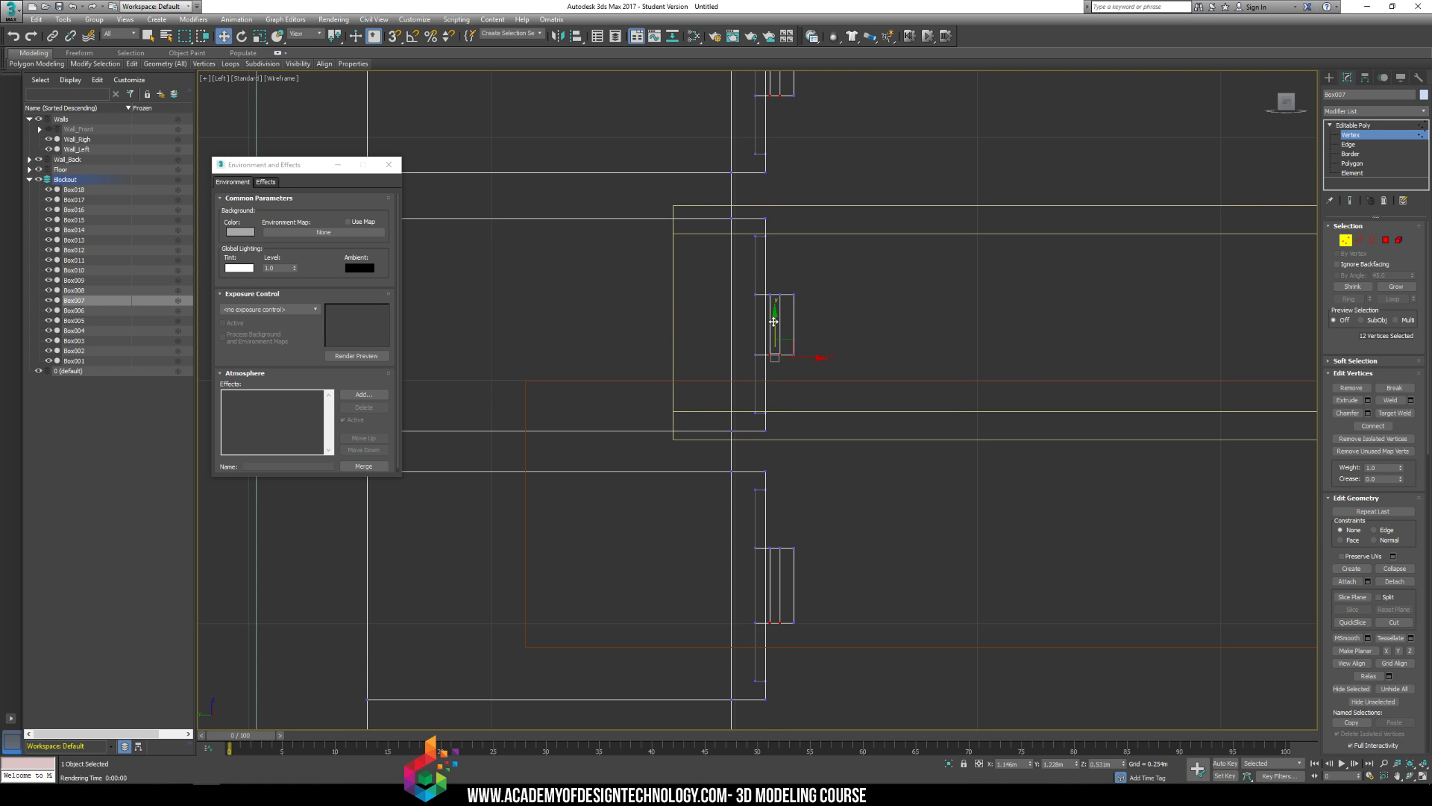
left_click_drag(778, 319, 774, 312)
middle_click_drag(819, 296, 798, 337)
left_click(798, 338)
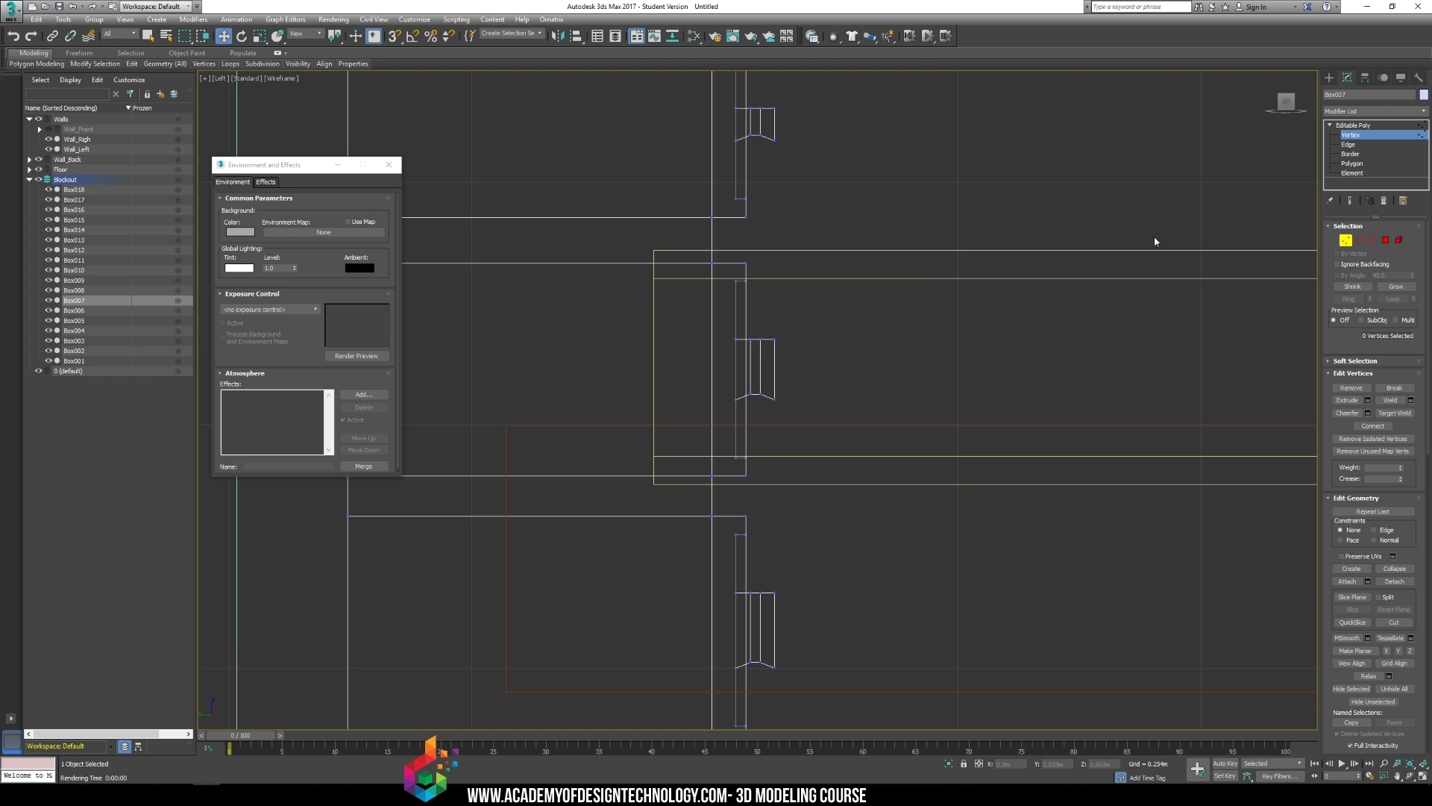
Step: Leave vertex editing, turn off edged faces in the perspective view and test-render the cabinet
left_click(1333, 80)
middle_click(930, 341)
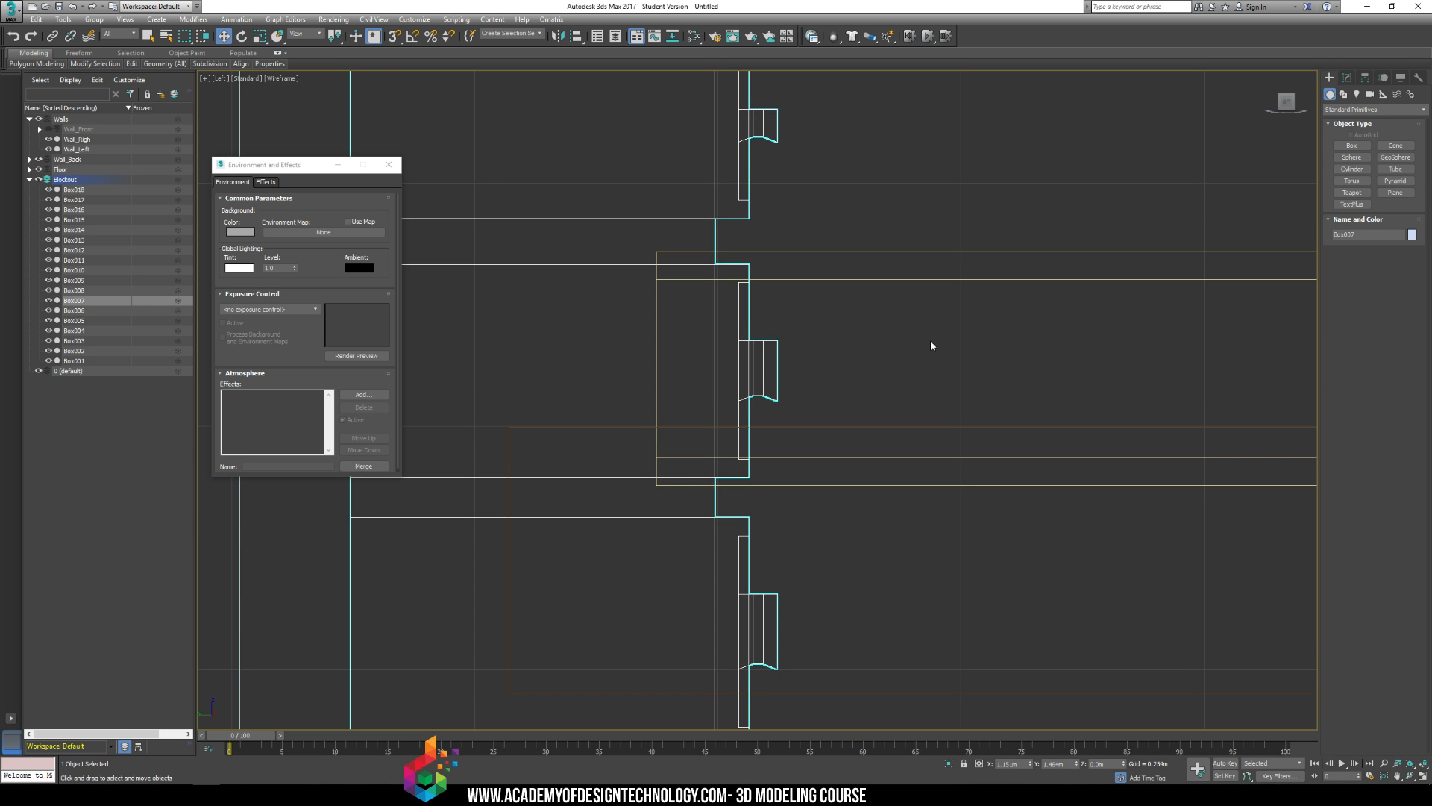
key("p")
mouse_move(892, 351)
middle_mouse_down("alt")
mouse_move(811, 375)
mouse_move(773, 322)
mouse_move(810, 329)
middle_mouse_up("alt")
scroll(773, 322, "down", 3)
key("F4")
scroll(814, 343, "down", 5)
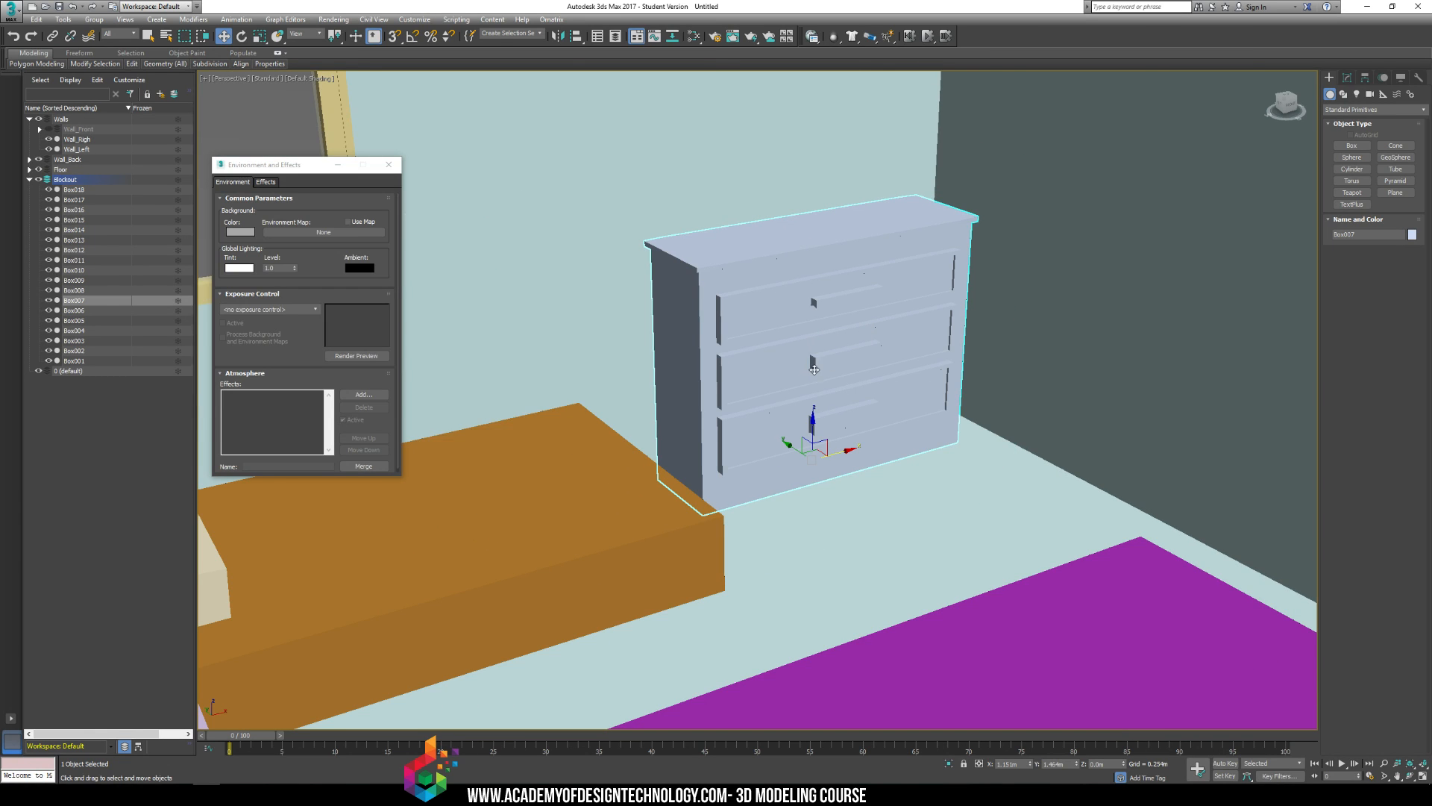
key("shift+q")
middle_click_drag(852, 375, 857, 378)
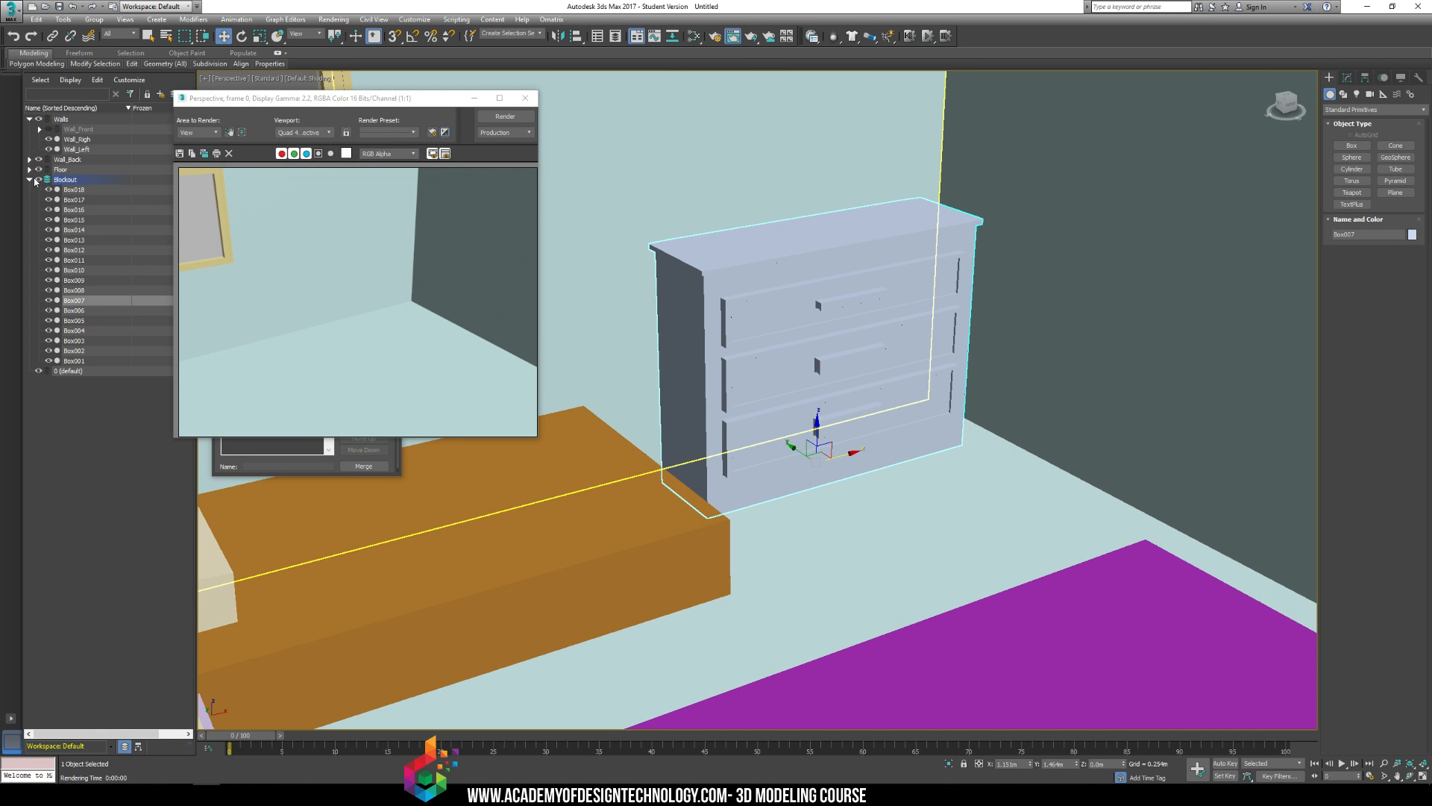
Step: Select all objects in the Blockout layer, make them Renderable in their object properties and render the cabinet again
left_click(72, 181)
right_click(69, 184)
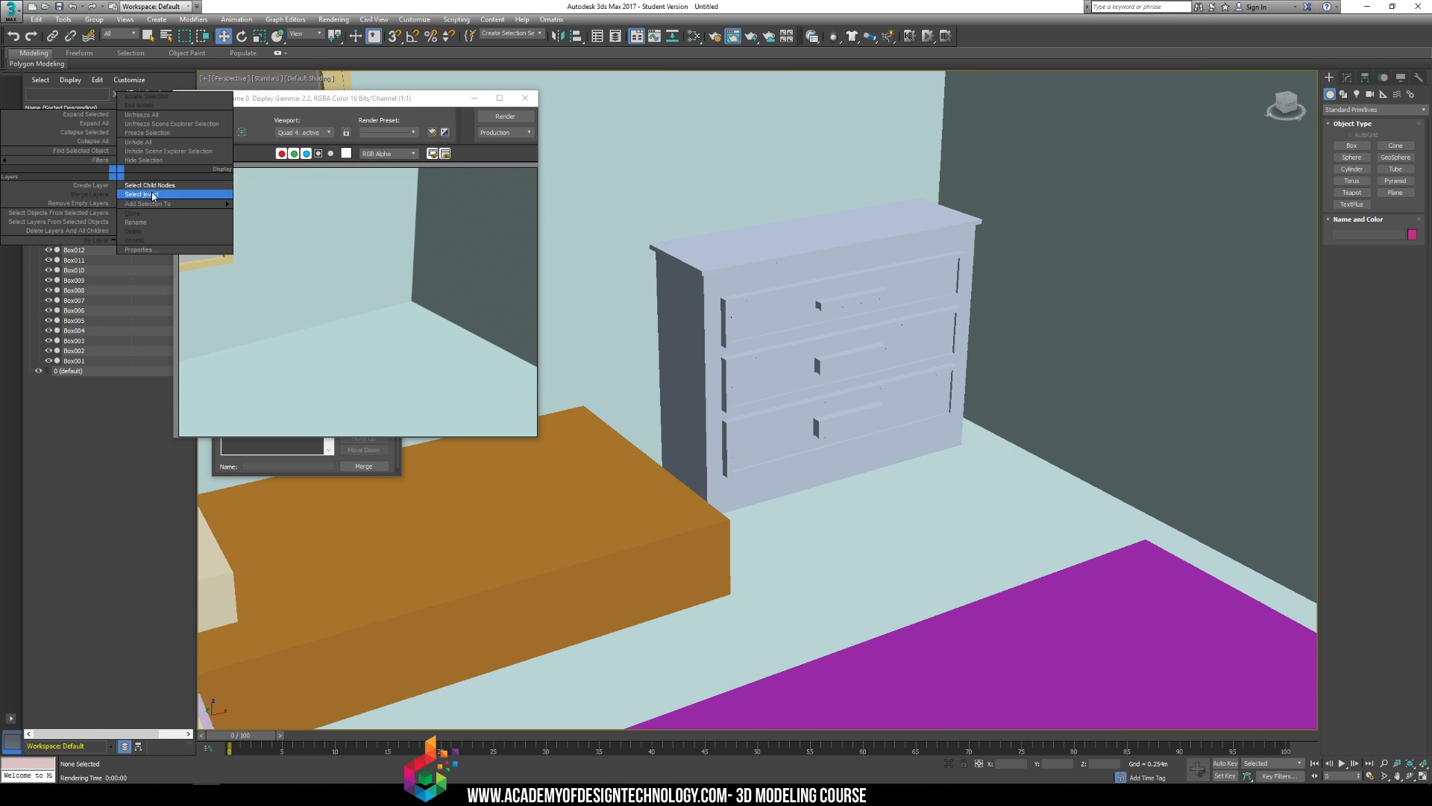
left_click(149, 191)
right_click(672, 309)
left_click(705, 392)
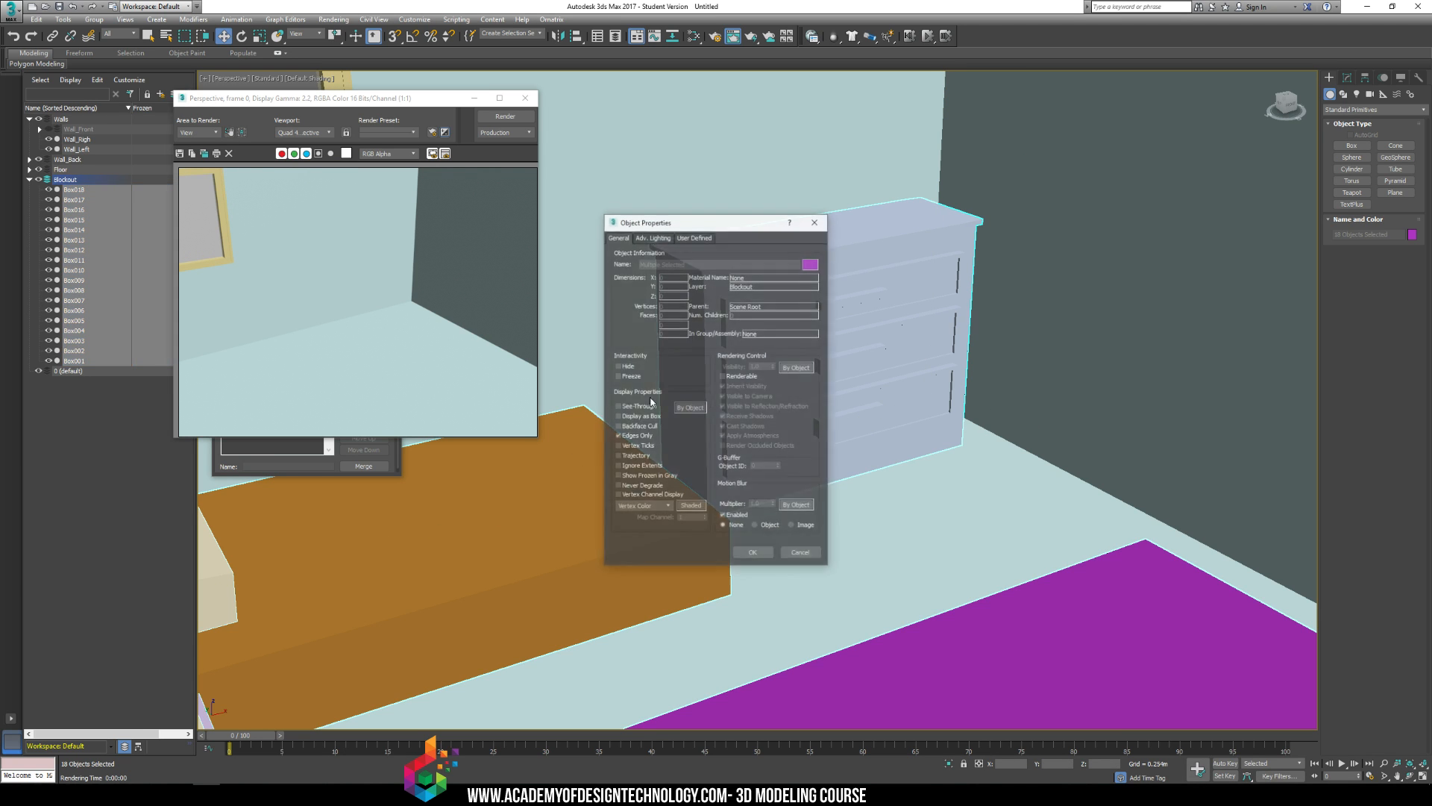
left_click(753, 556)
left_click(854, 502)
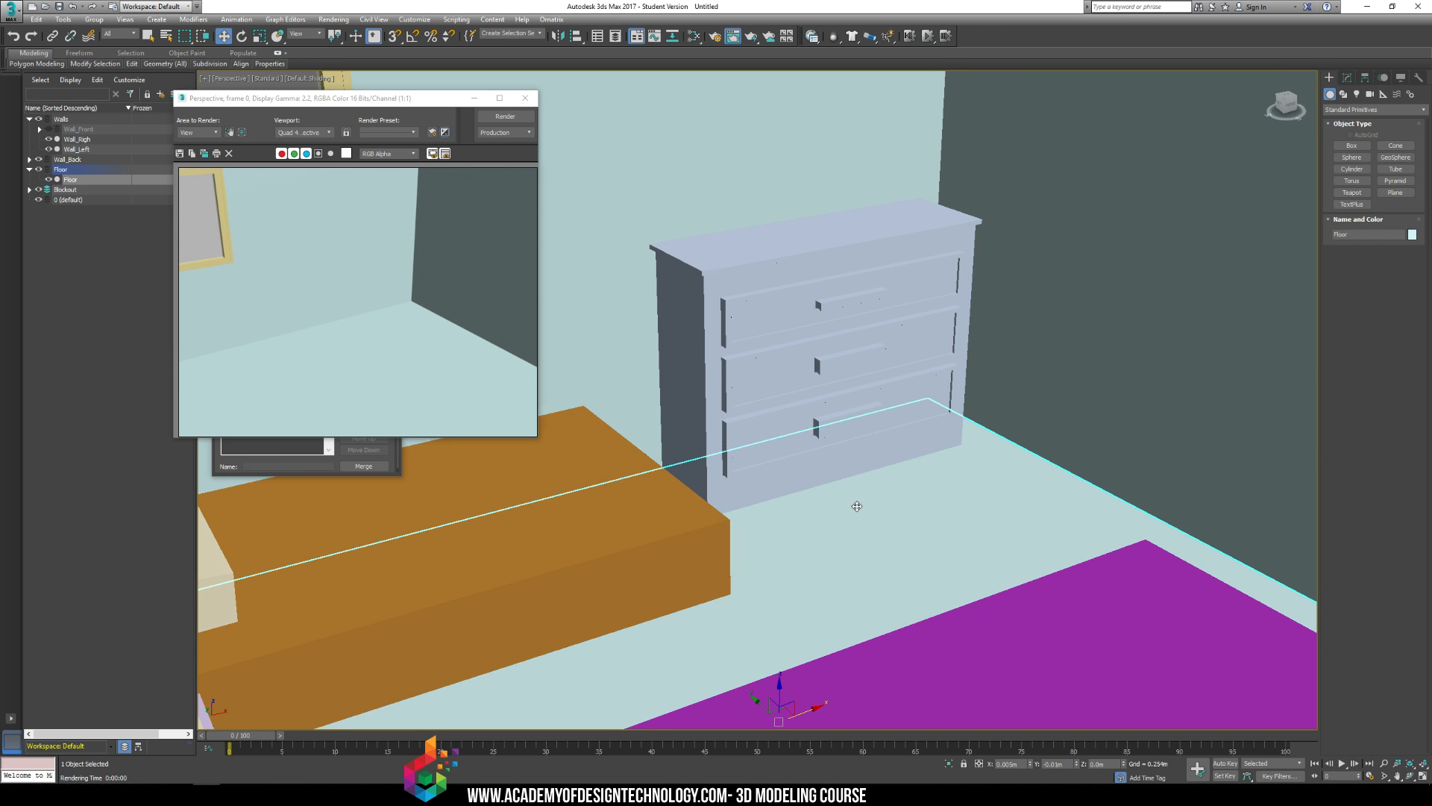
scroll(768, 396, "up", 5)
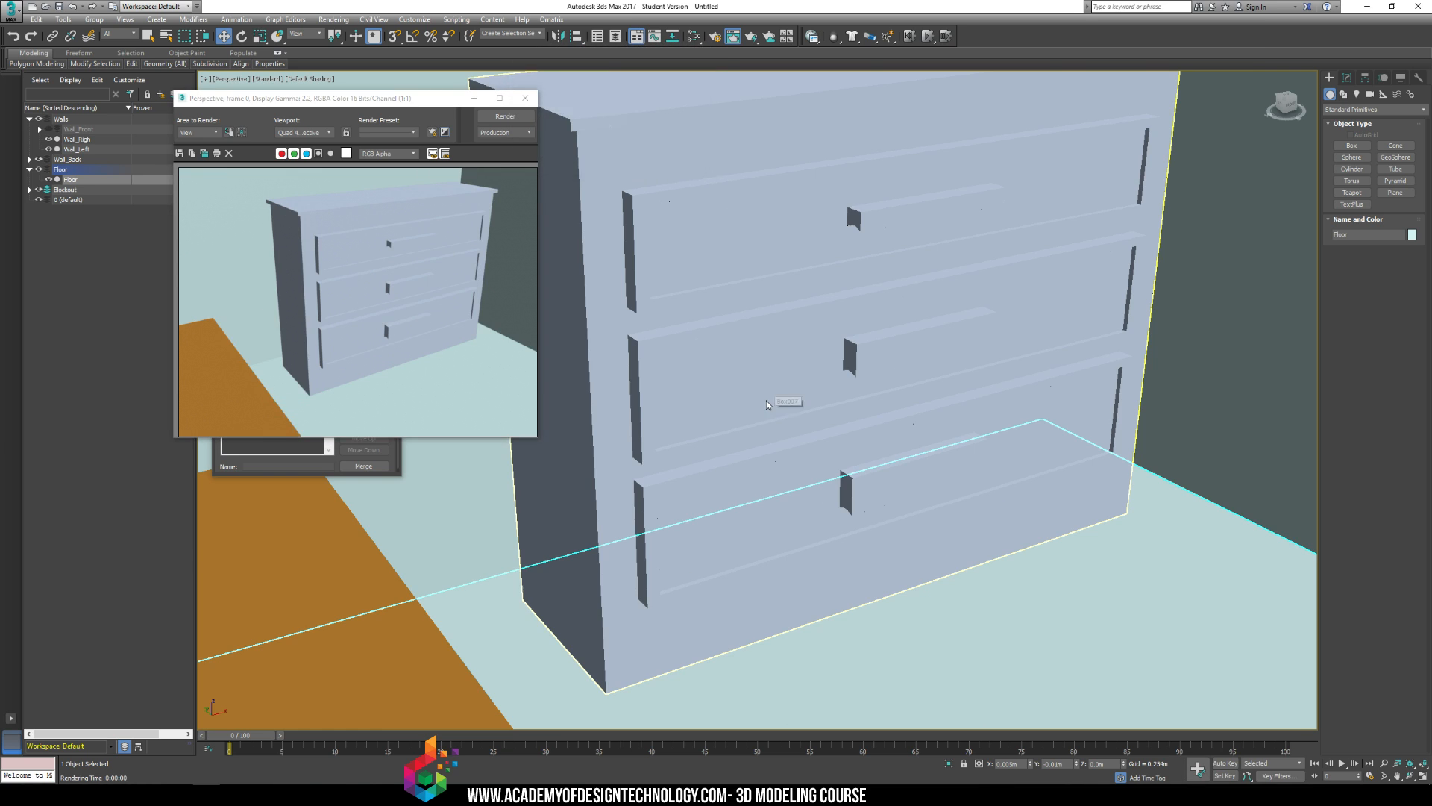
scroll(739, 425, "down", 4)
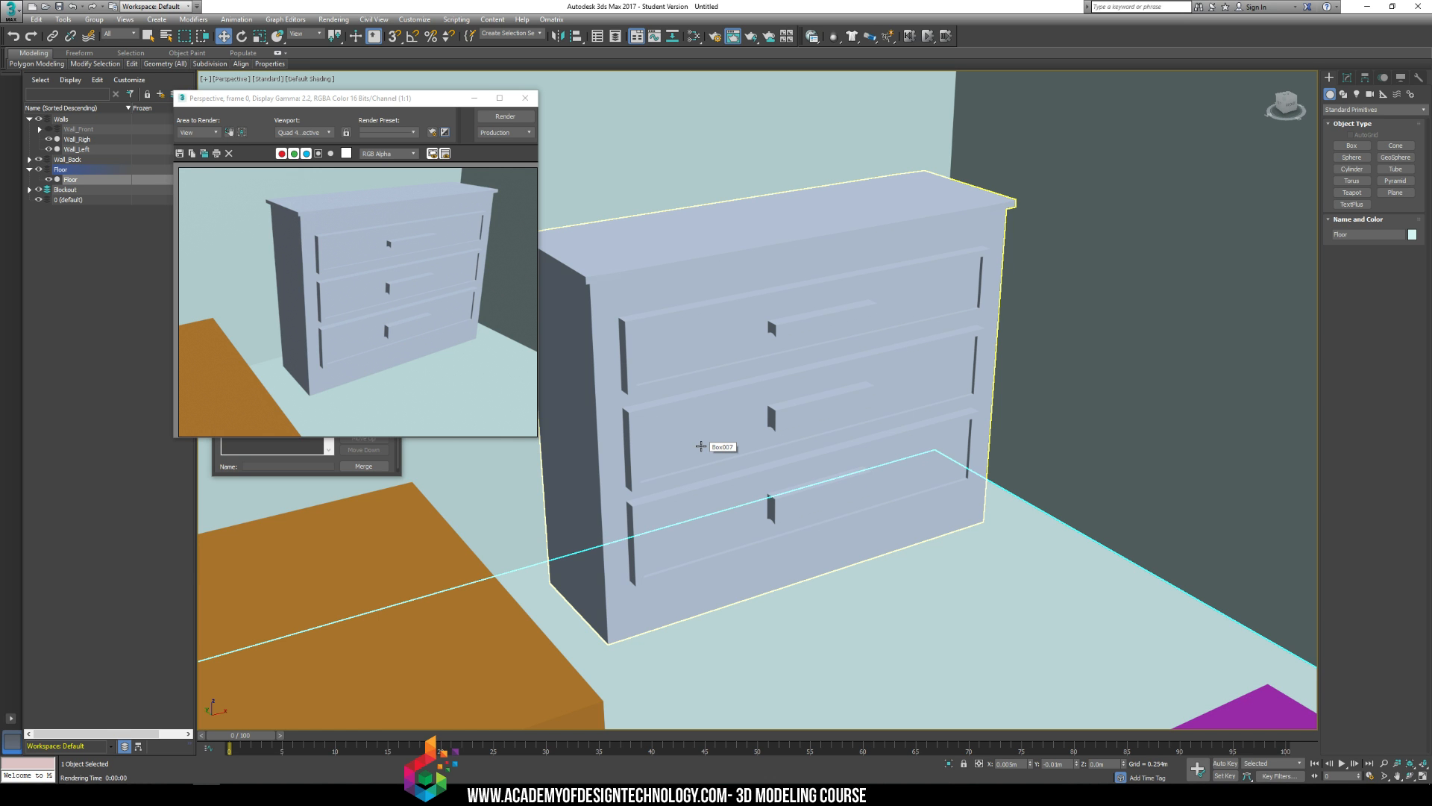
scroll(843, 373, "down", 5)
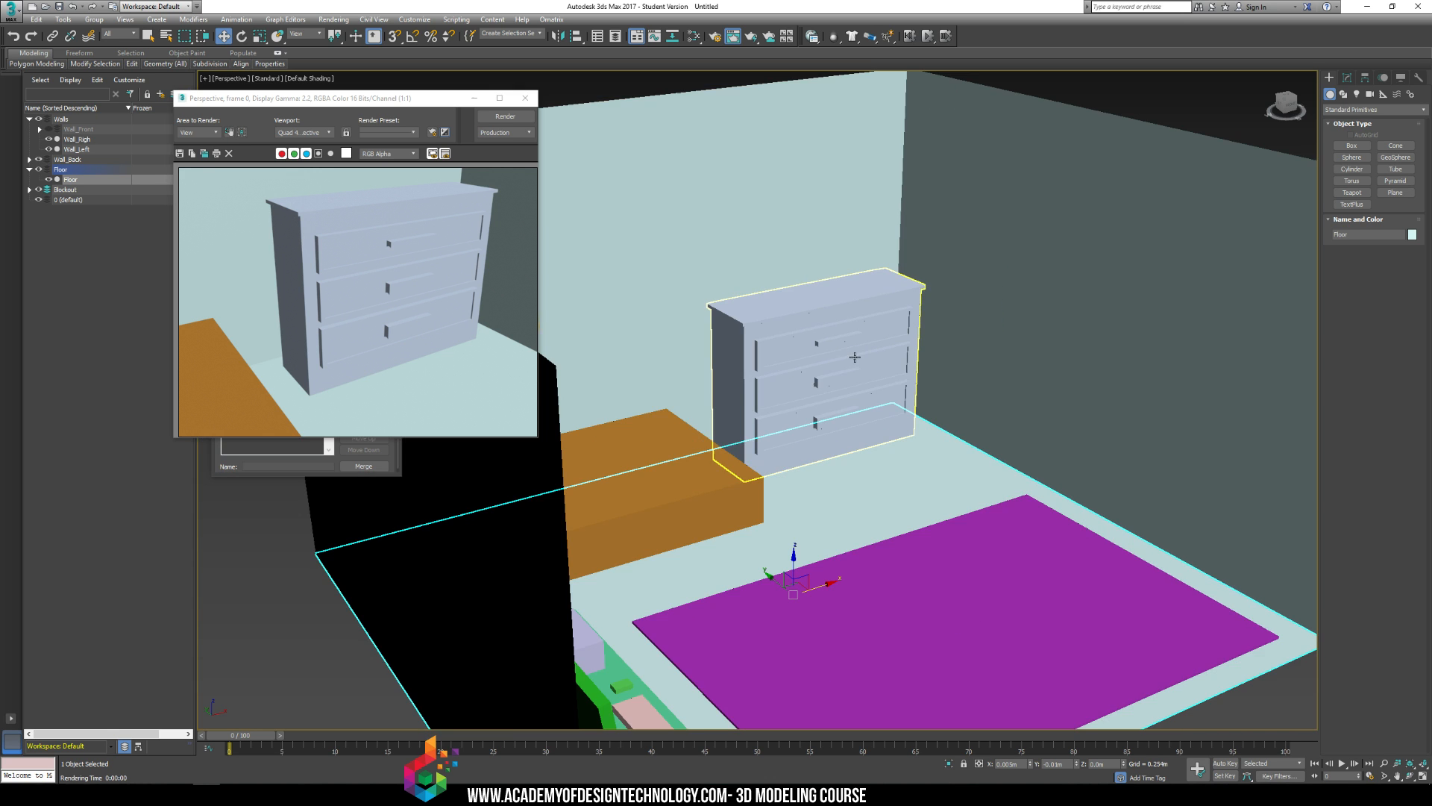
scroll(837, 400, "down", 3)
mouse_move(828, 407)
middle_mouse_down("alt")
mouse_move(770, 429)
mouse_move(778, 413)
mouse_move(830, 423)
middle_mouse_up("alt")
scroll(769, 429, "up", 4)
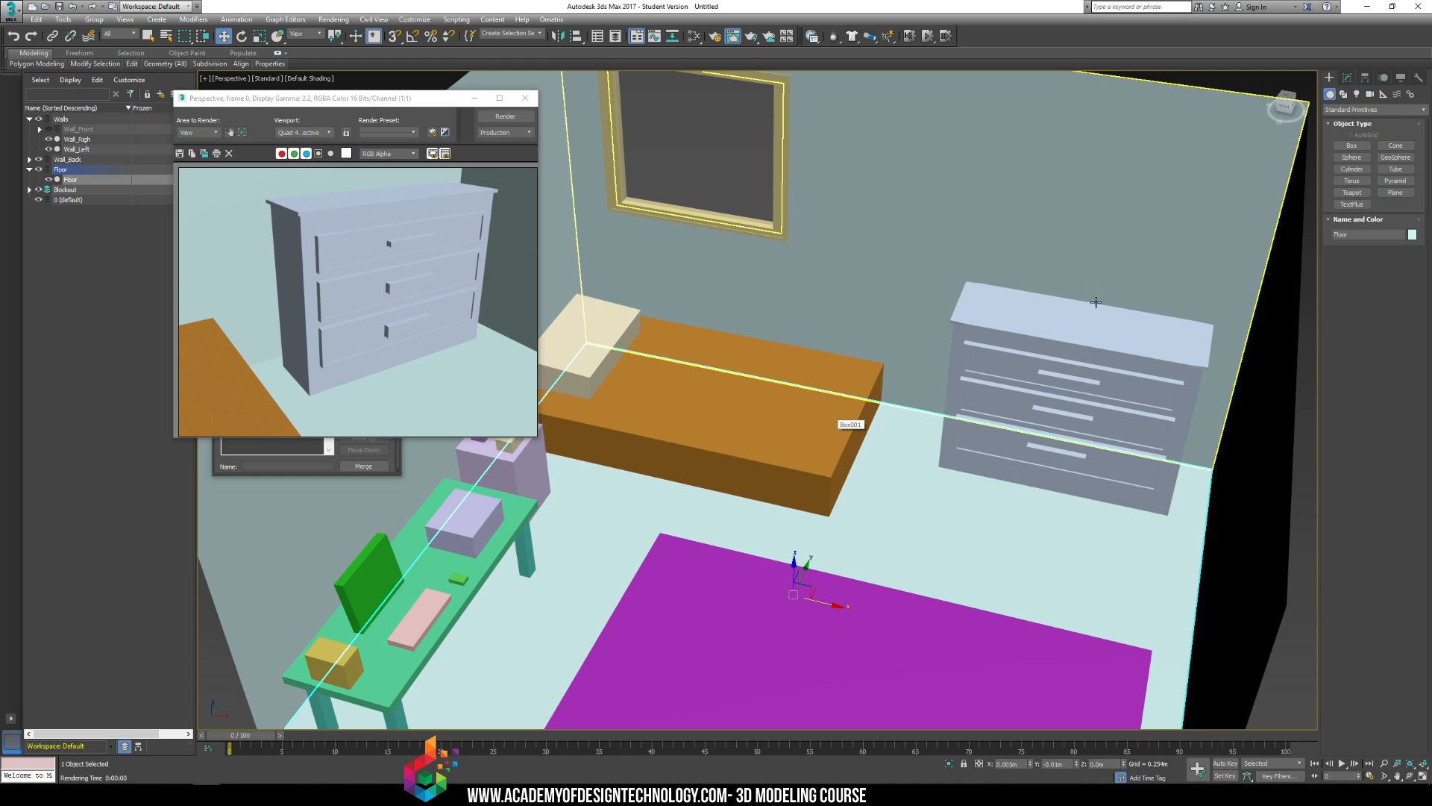
Step: Examine the finished cabinet and the remaining bed, nightstand and desk blocks from several angles
left_click(1052, 336)
middle_click_drag(669, 509, 728, 470, "alt")
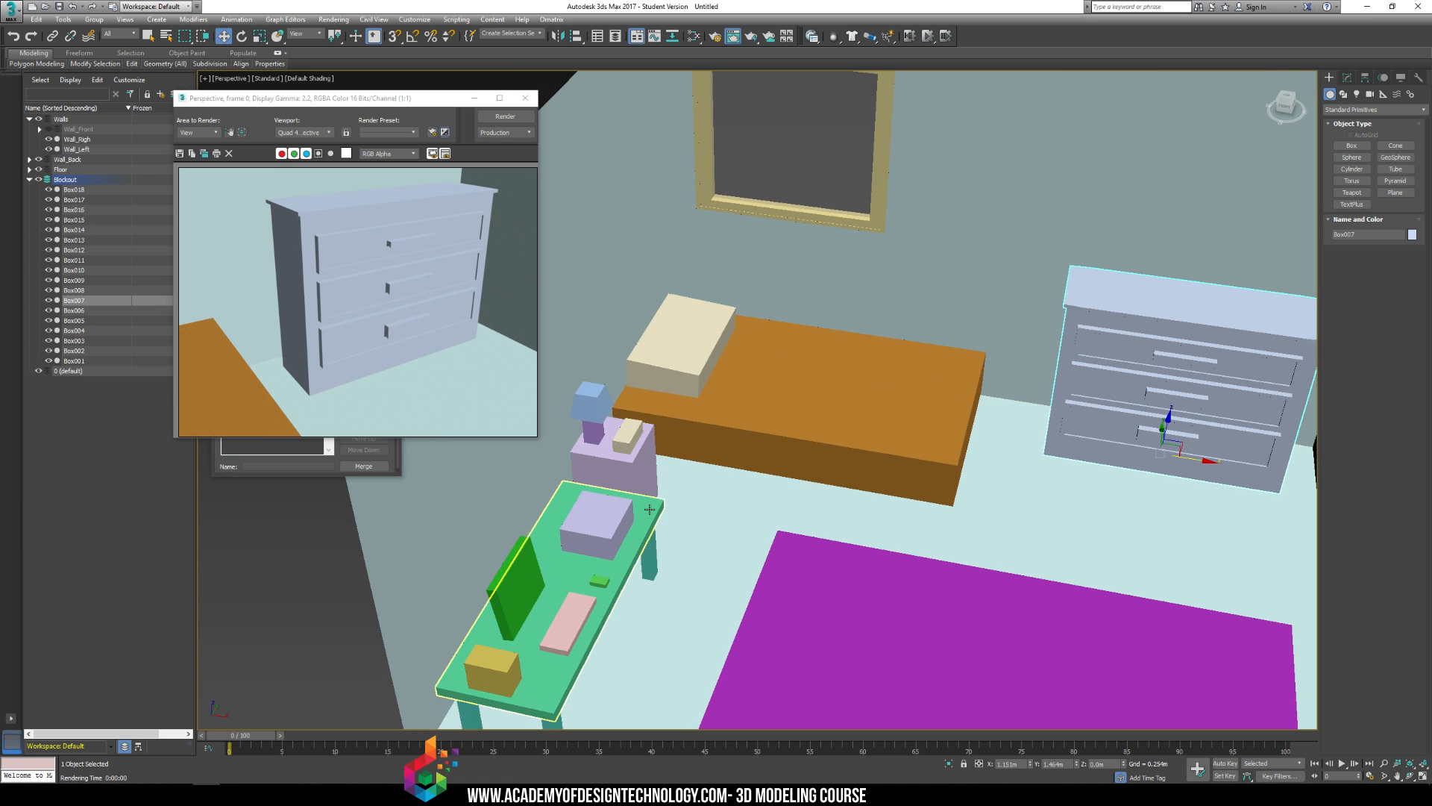
scroll(734, 461, "up", 4)
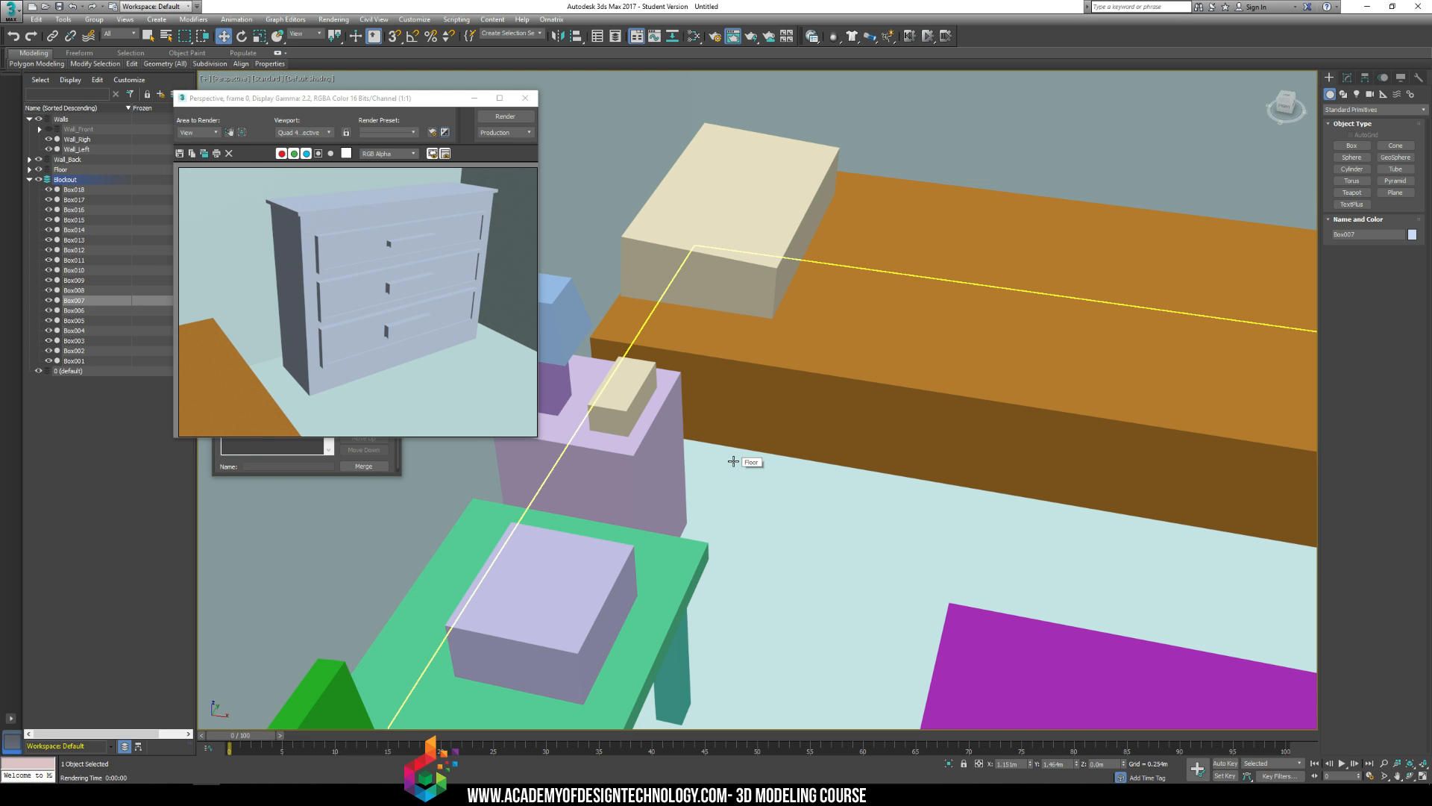
scroll(848, 361, "down", 6)
scroll(916, 304, "up", 3)
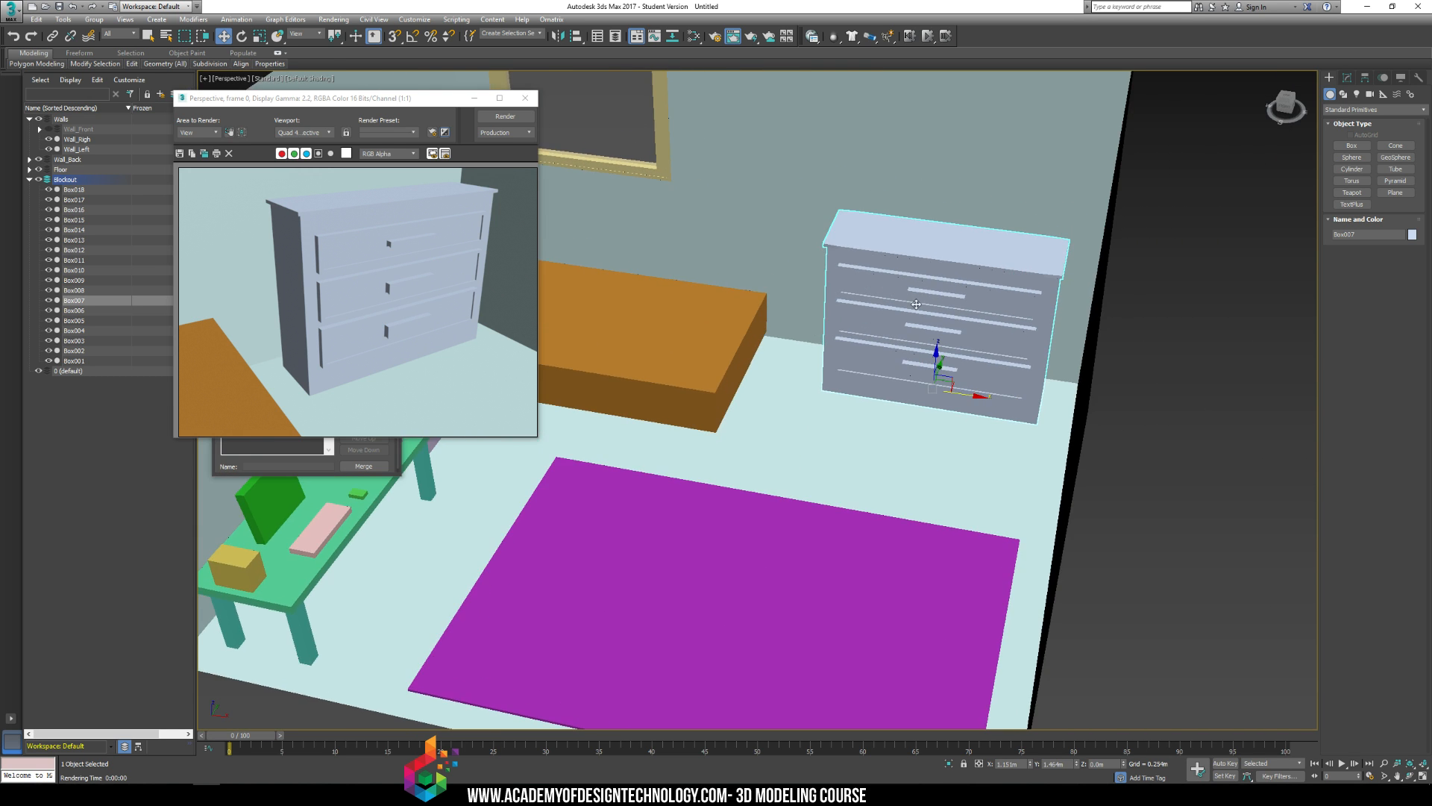
middle_click_drag(916, 305, 892, 365, "alt")
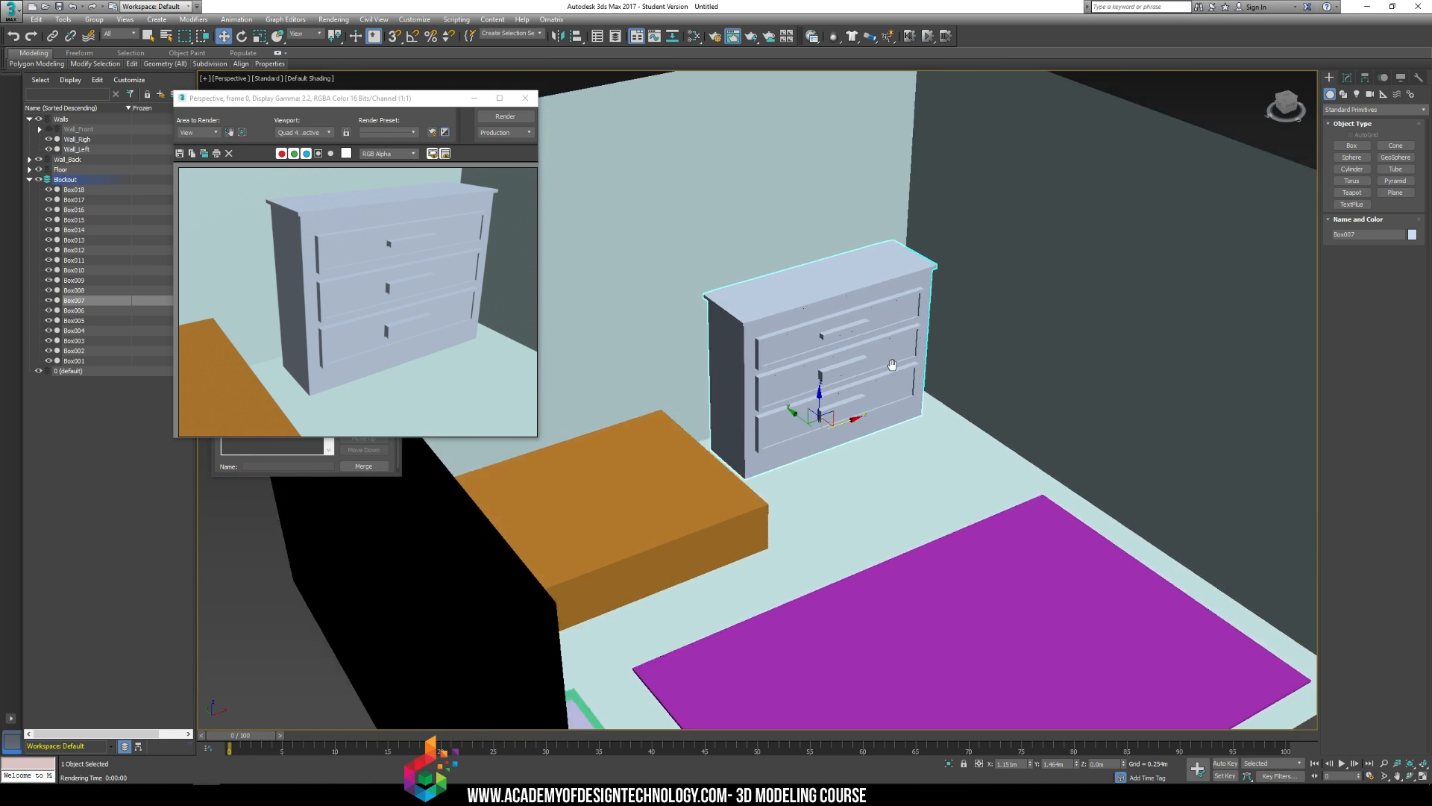
scroll(560, 445, "up", 3)
scroll(705, 472, "up", 2)
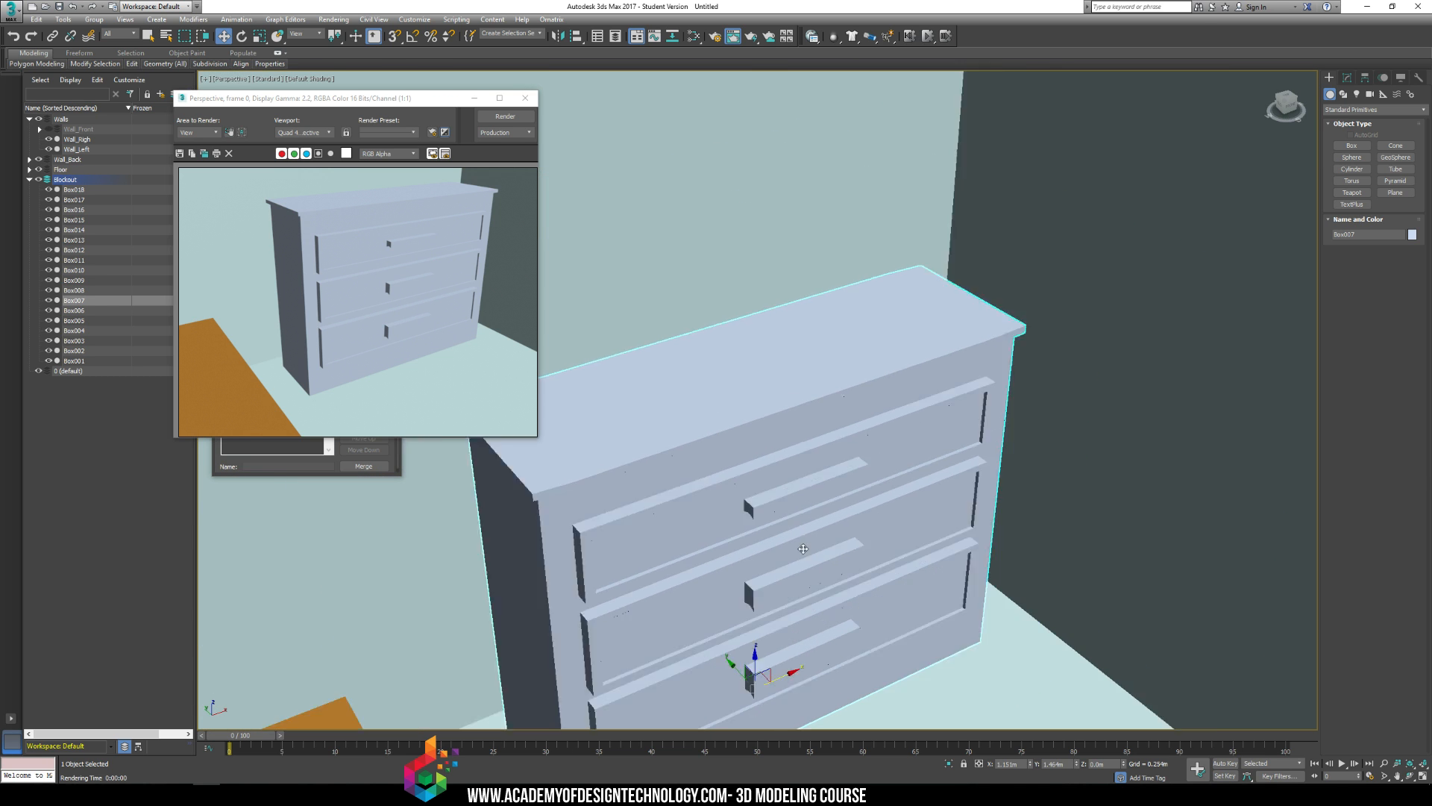
scroll(802, 548, "down", 5)
scroll(741, 522, "down", 4)
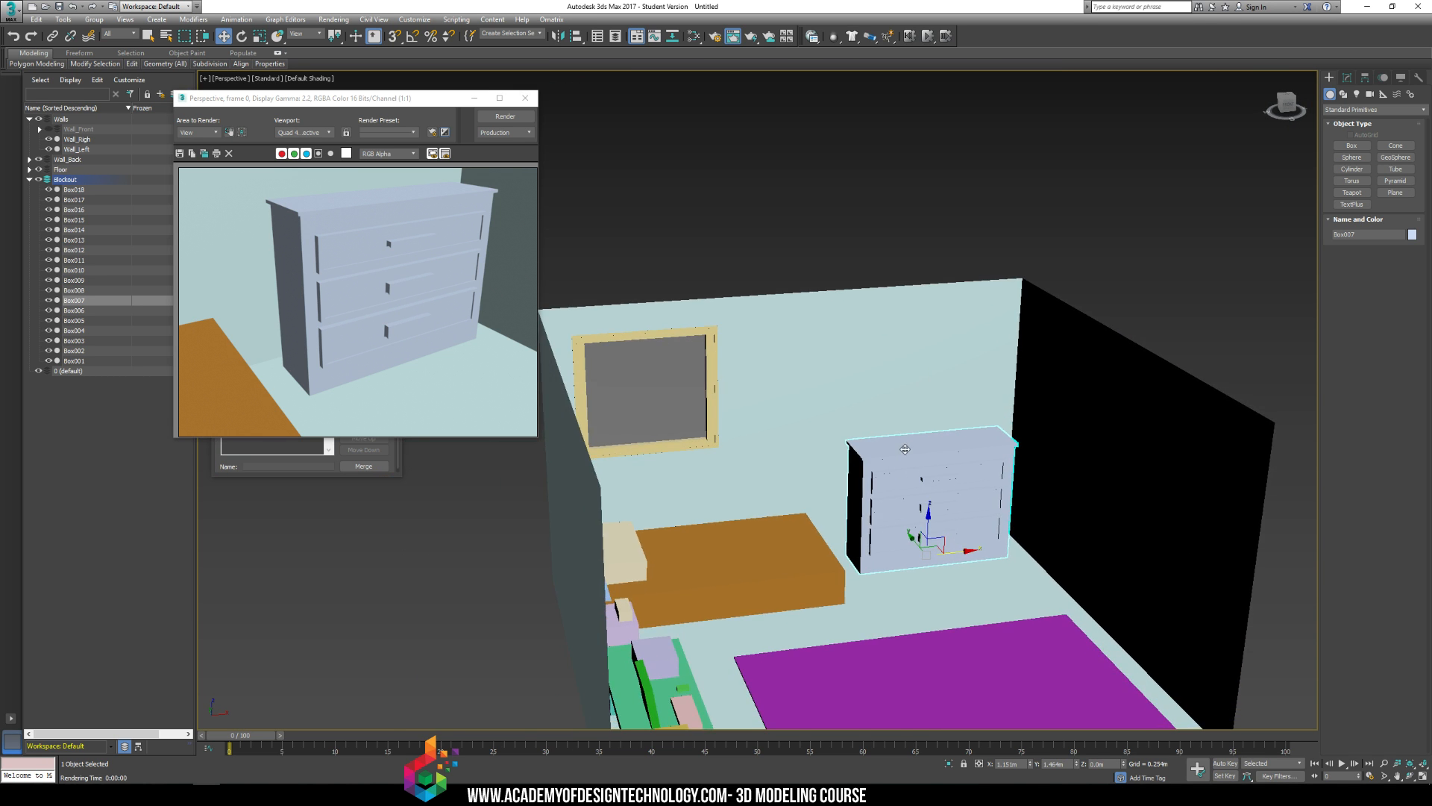
scroll(797, 360, "up", 6)
scroll(684, 425, "down", 3)
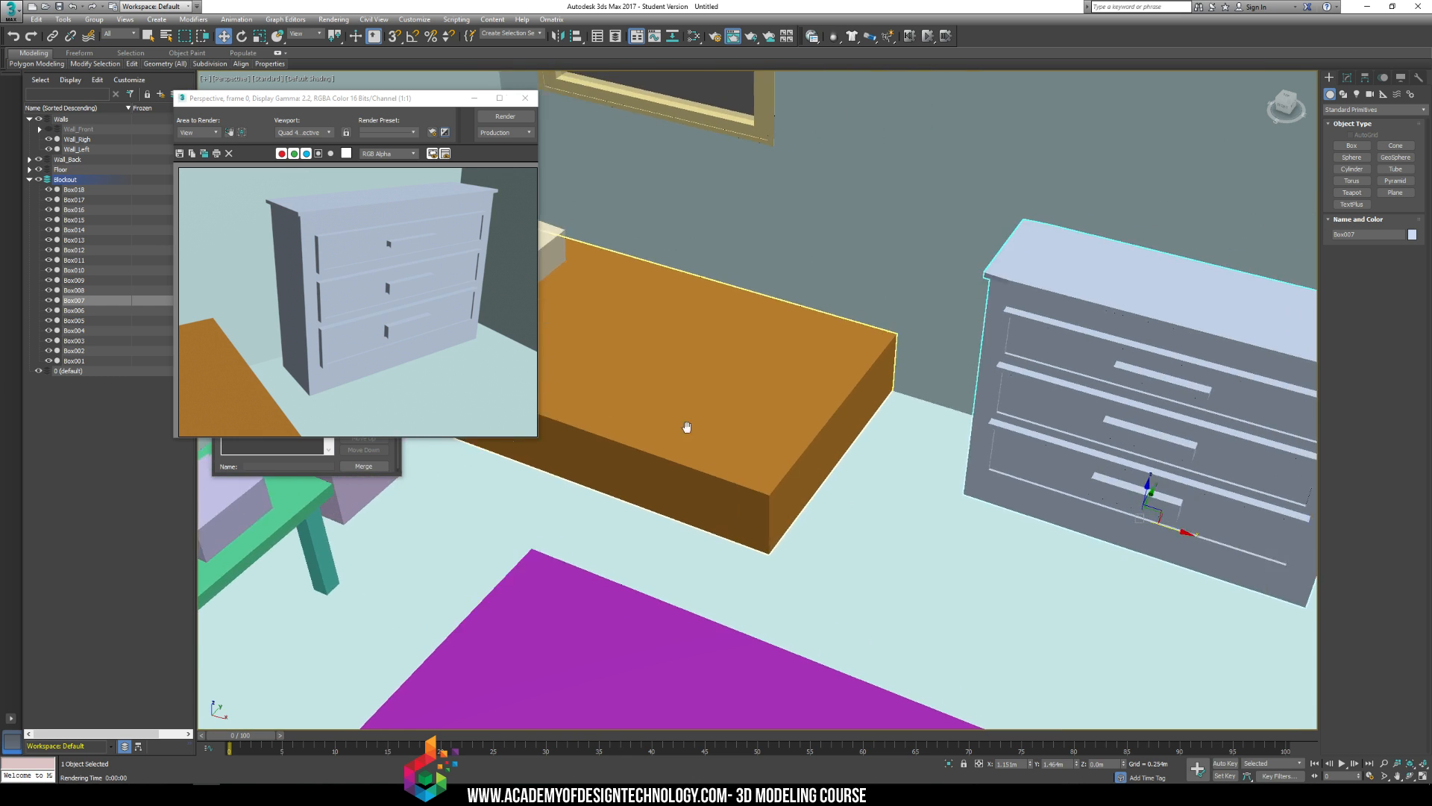
scroll(789, 444, "up", 3)
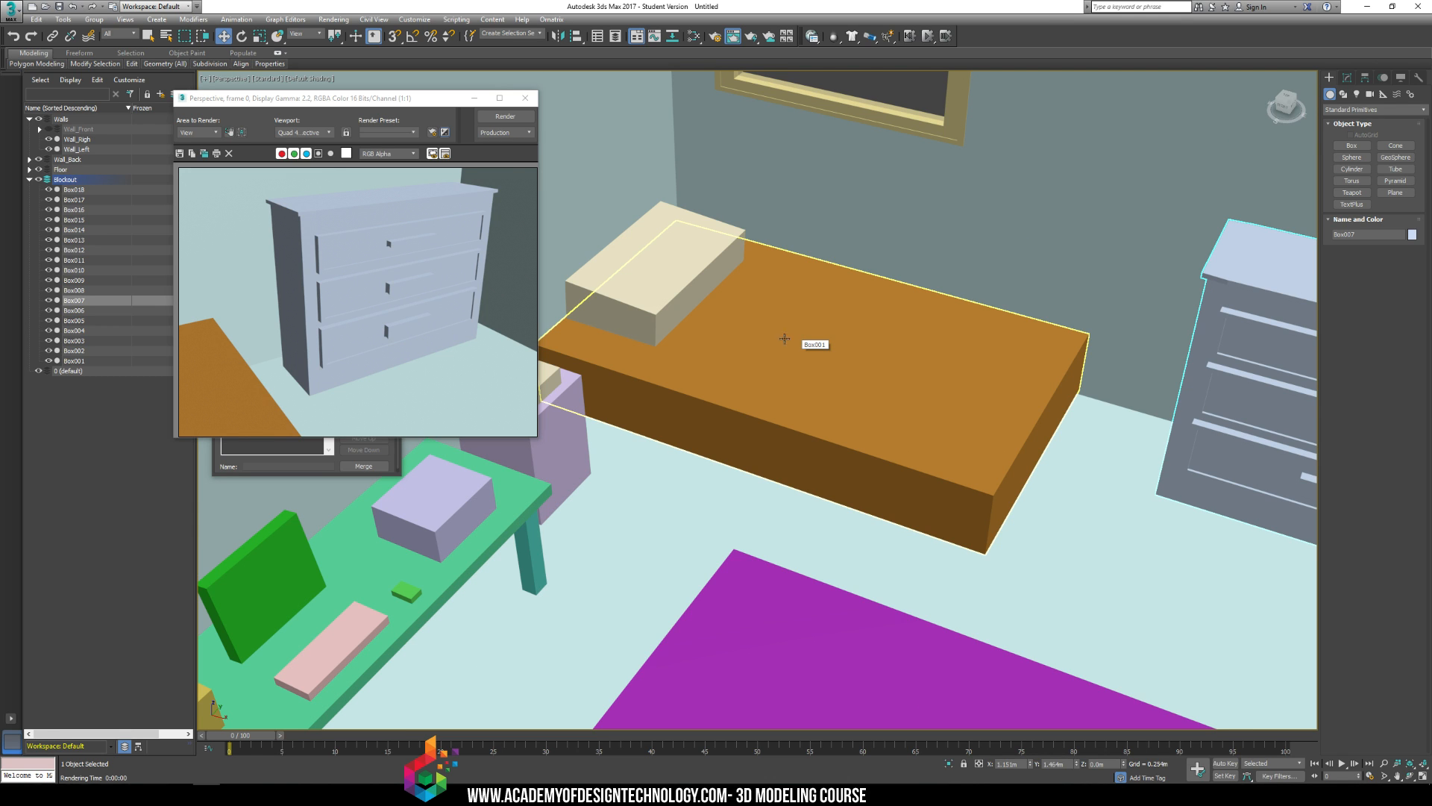
Step: Close the render window, draw a plane about 1.8 m by 1.7 m around the bed and show edged faces
left_click(525, 98)
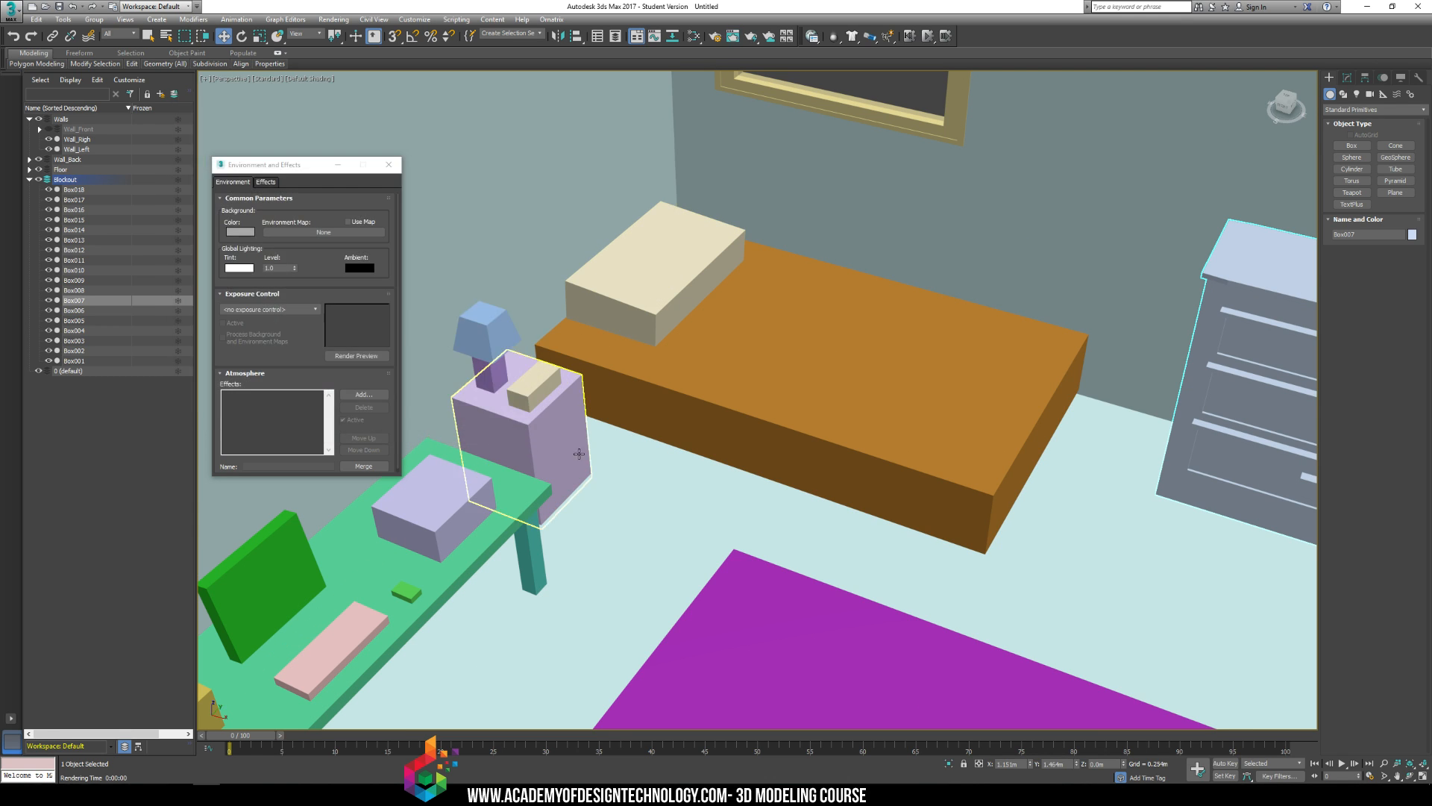
middle_click_drag(579, 453, 567, 426)
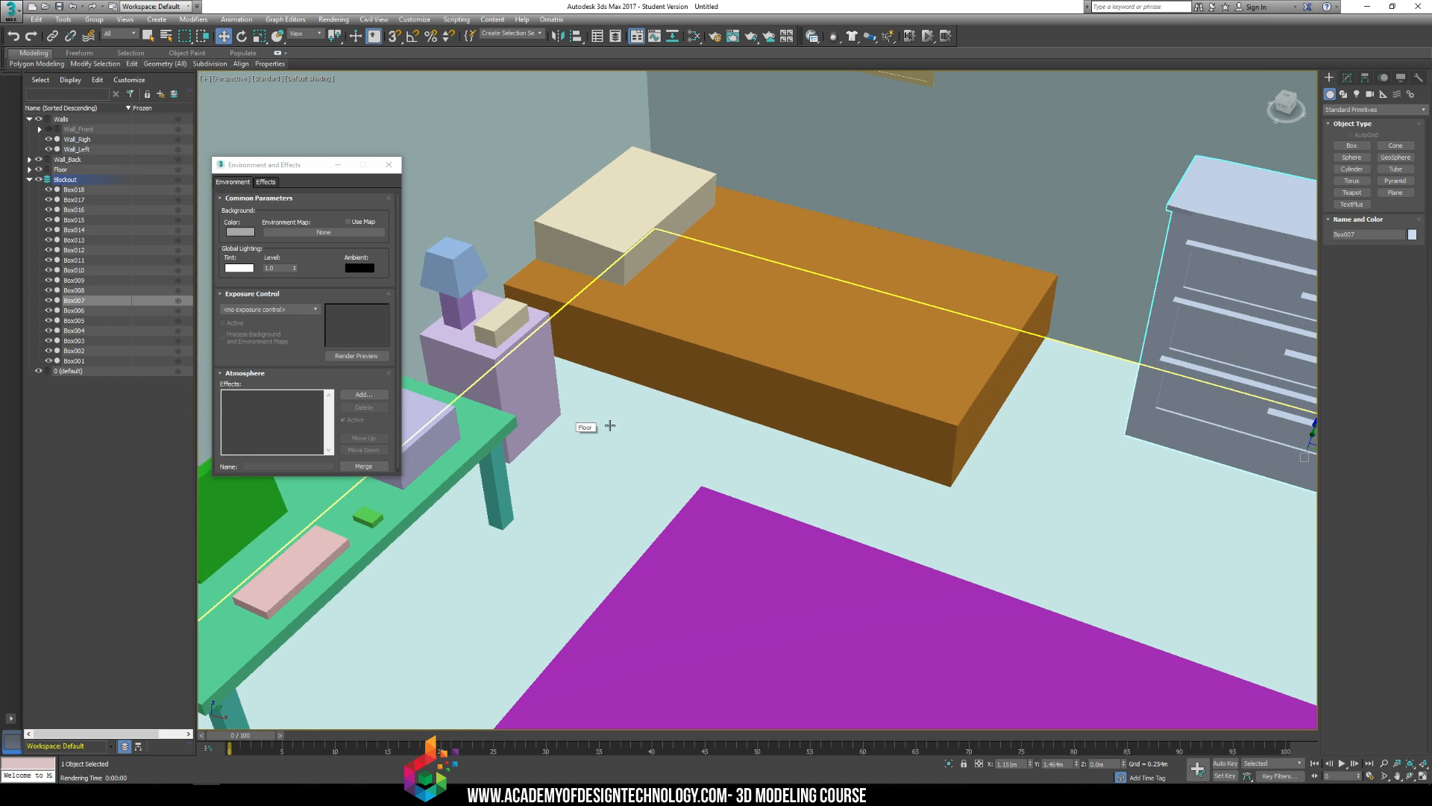
scroll(589, 455, "down", 5)
middle_click_drag(526, 510, 676, 414)
scroll(752, 436, "up", 3)
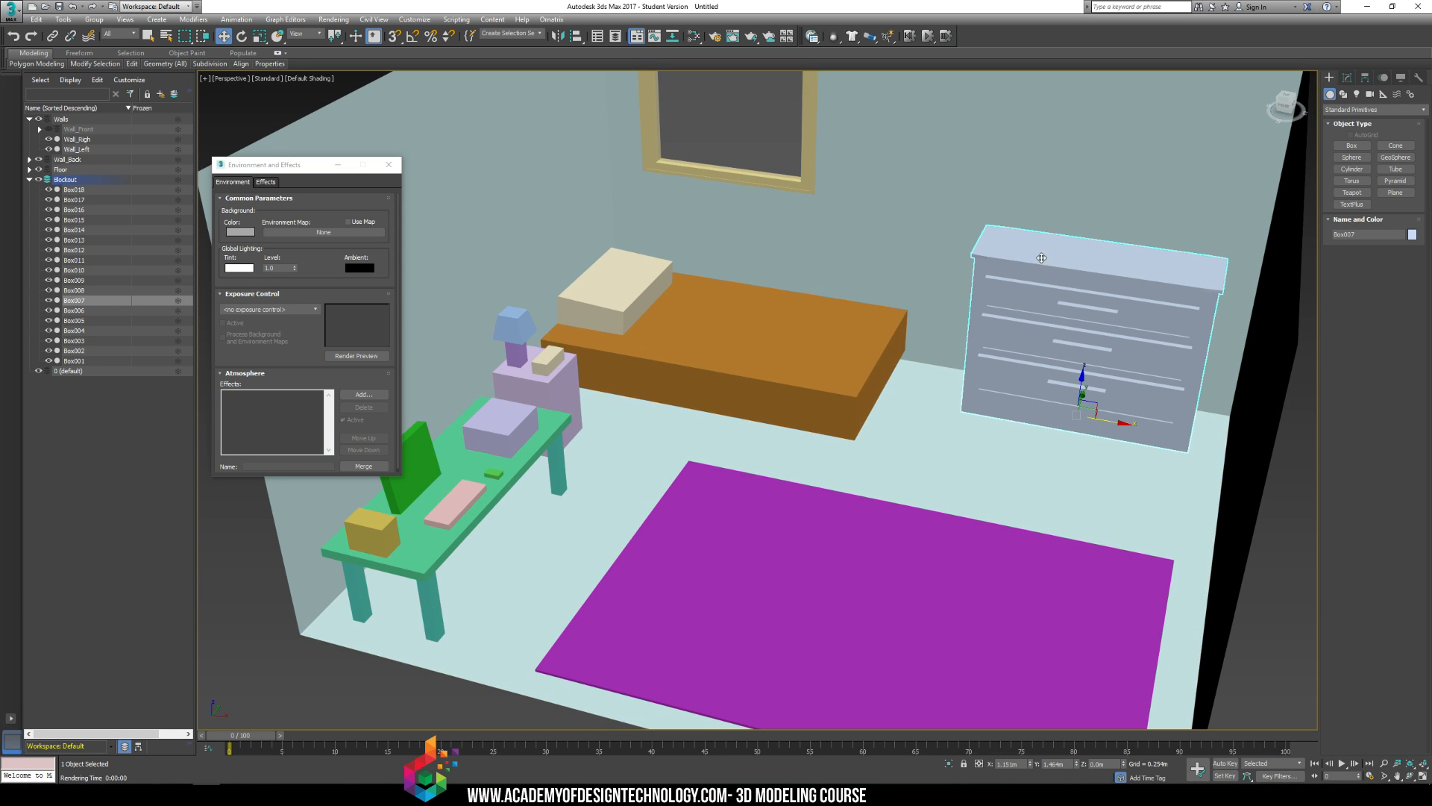
left_click(1352, 145)
middle_click_drag(640, 232, 642, 270)
scroll(642, 270, "up", 3)
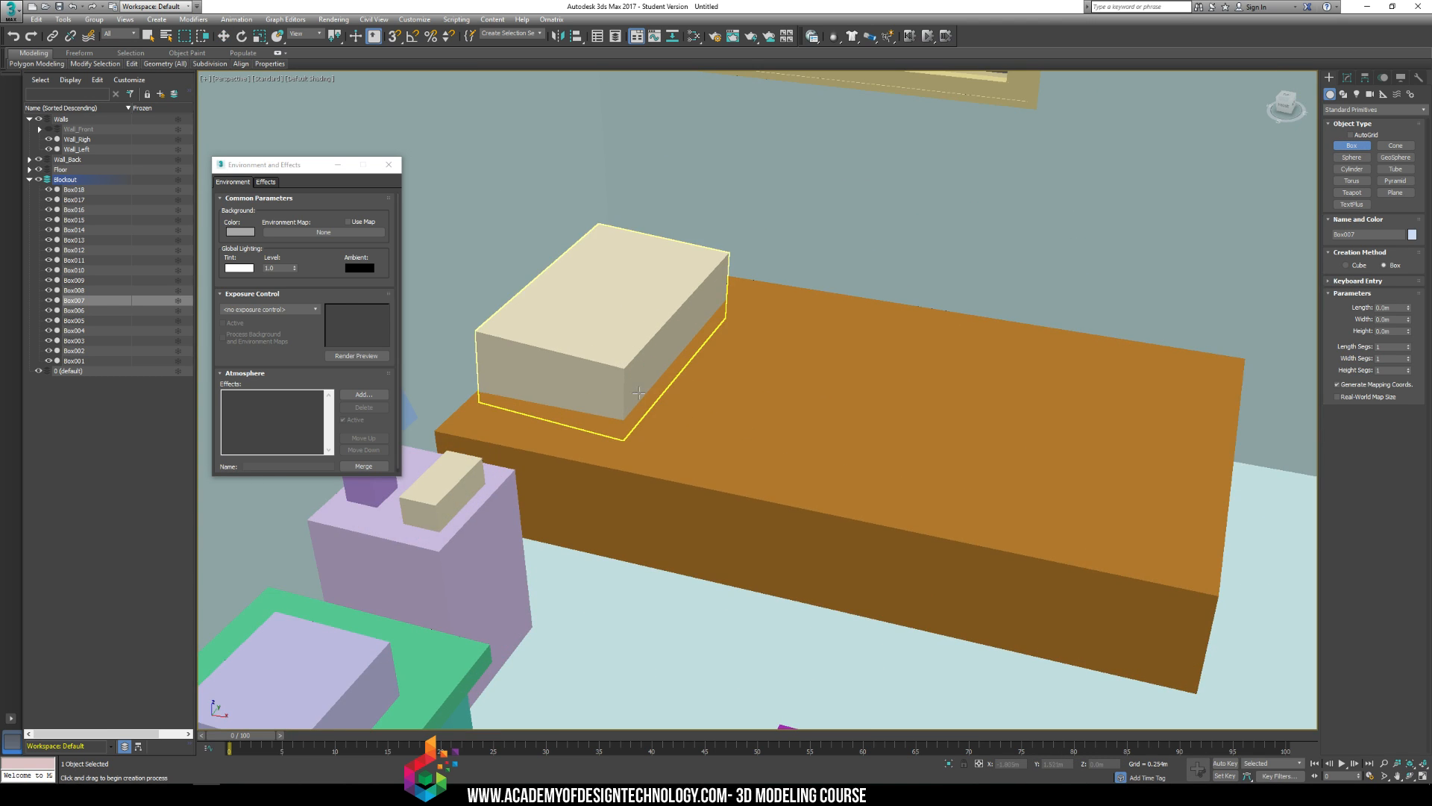
middle_click_drag(753, 373, 716, 388, "alt")
middle_click_drag(821, 403, 746, 418, "alt")
middle_click_drag(746, 418, 727, 373)
middle_click_drag(728, 373, 684, 500)
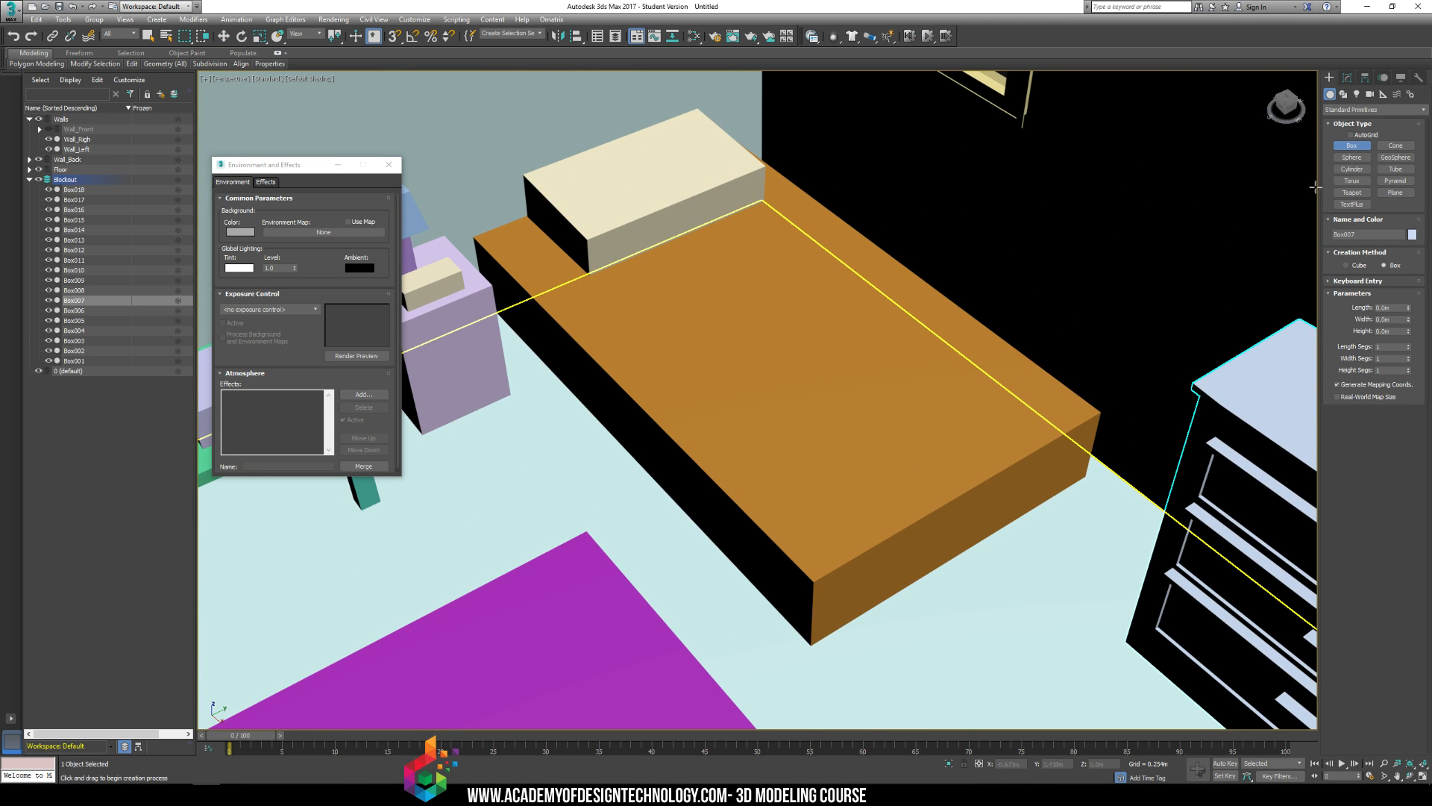
left_click(1395, 193)
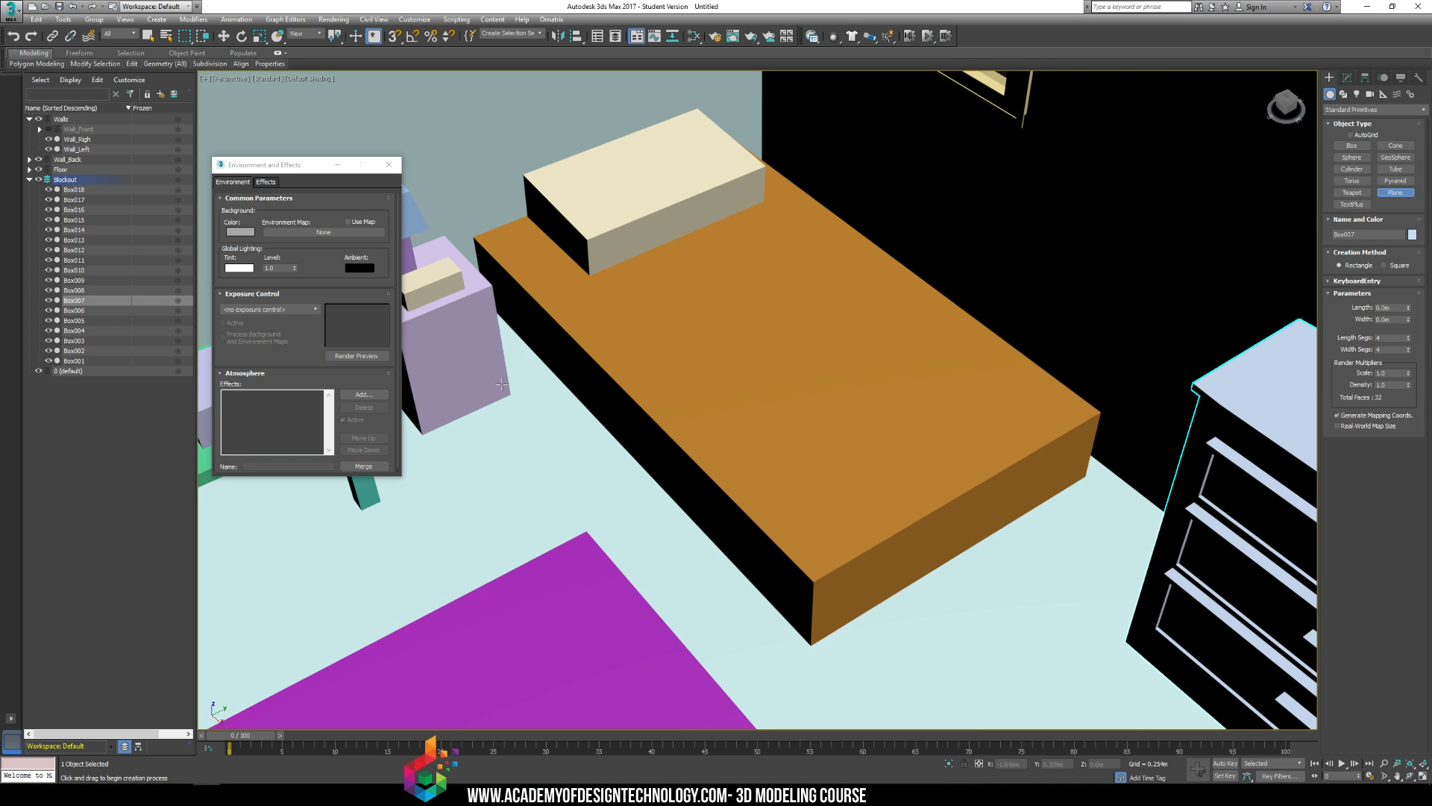
left_click_drag(442, 394, 1146, 461)
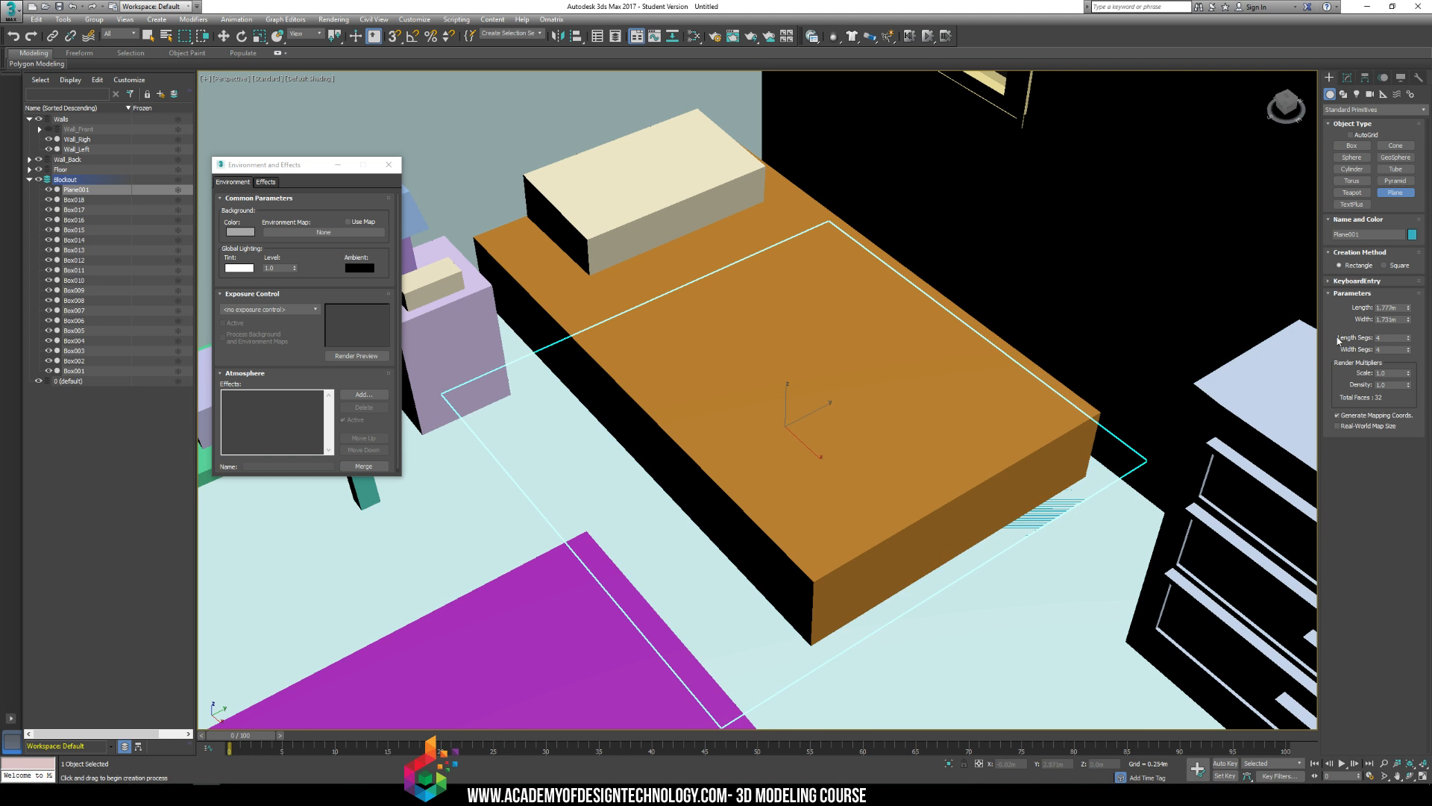
key("F3")
key("F4")
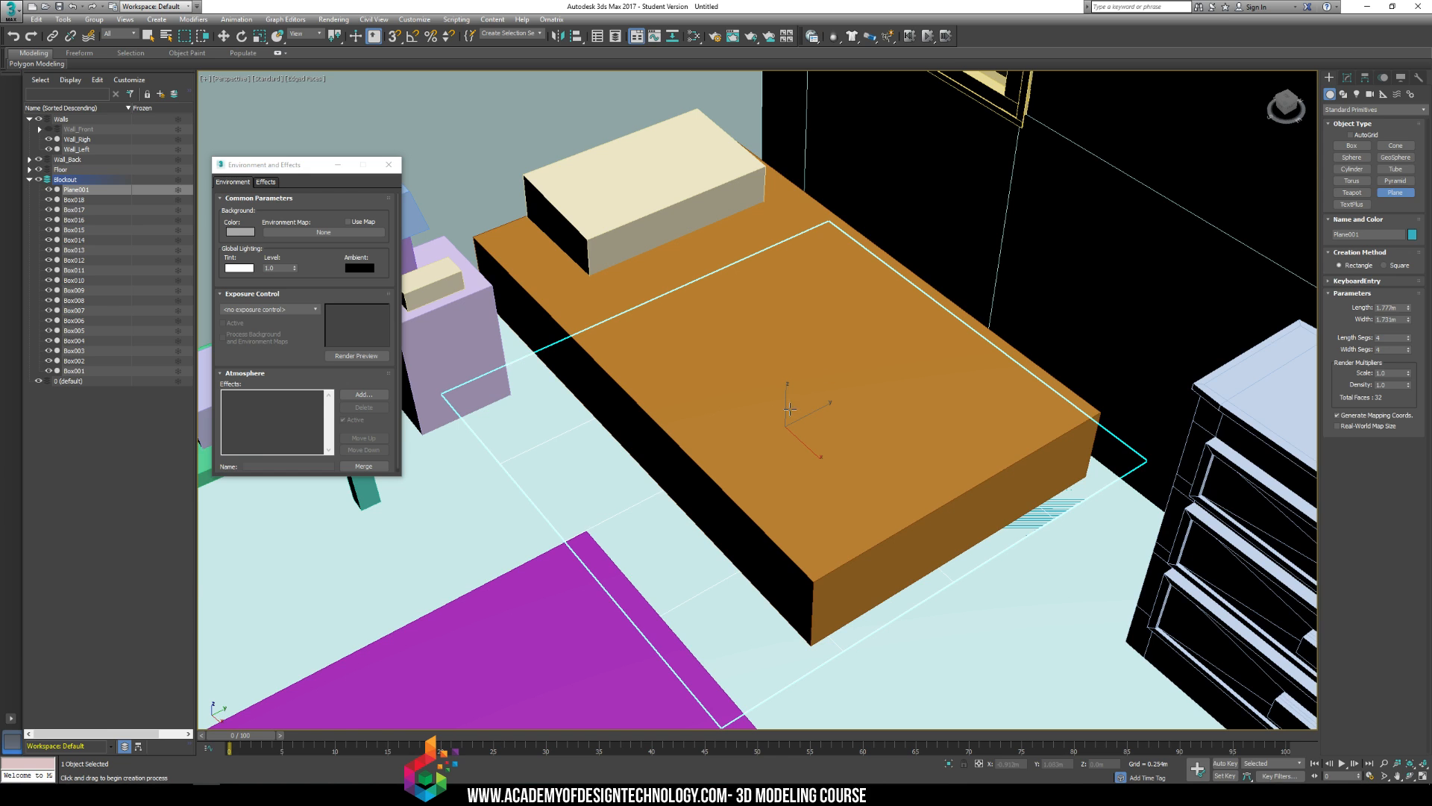
Step: Raise the plane just above the bed block and convert it to an Editable Poly
key("w")
left_click_drag(790, 410, 791, 281)
left_click(767, 304)
key("ctrl+z")
key("ctrl+z")
right_click(954, 238)
mouse_move(925, 361)
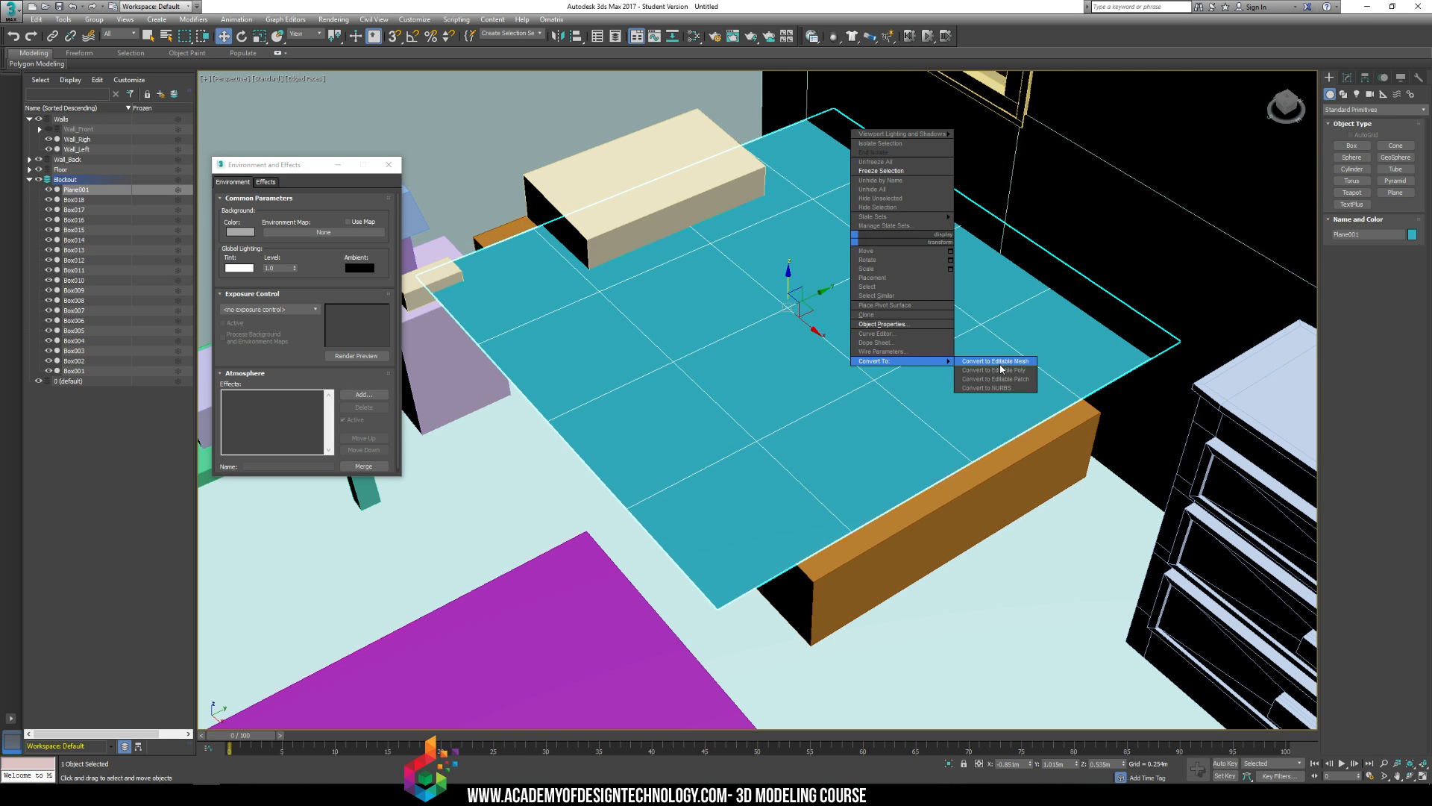
left_click(998, 370)
Step: Select the five outer vertices on the plane's nightstand side and pull them inward and down beside the bed
left_click(1330, 125)
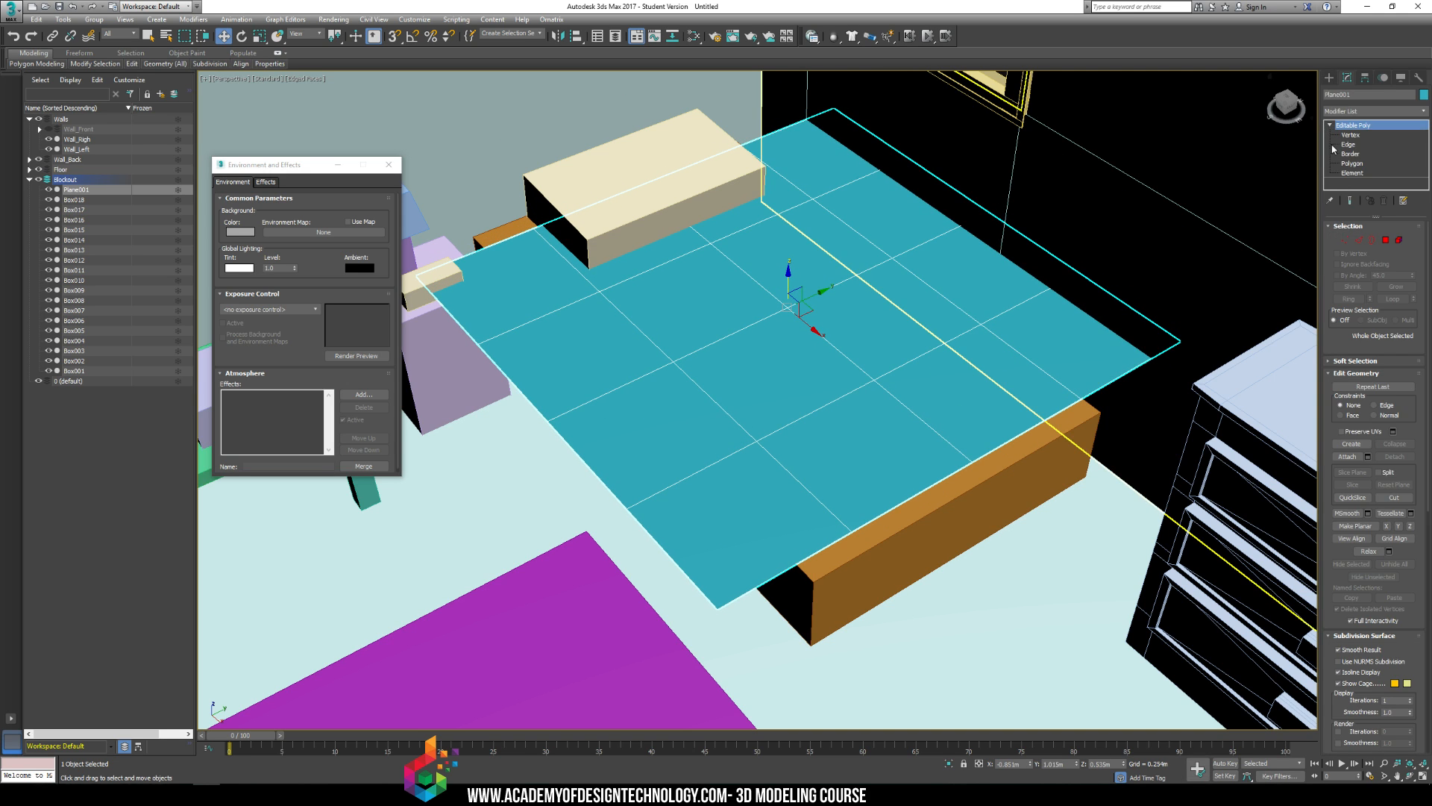
left_click(1373, 135)
middle_click_drag(872, 227, 784, 205, "alt")
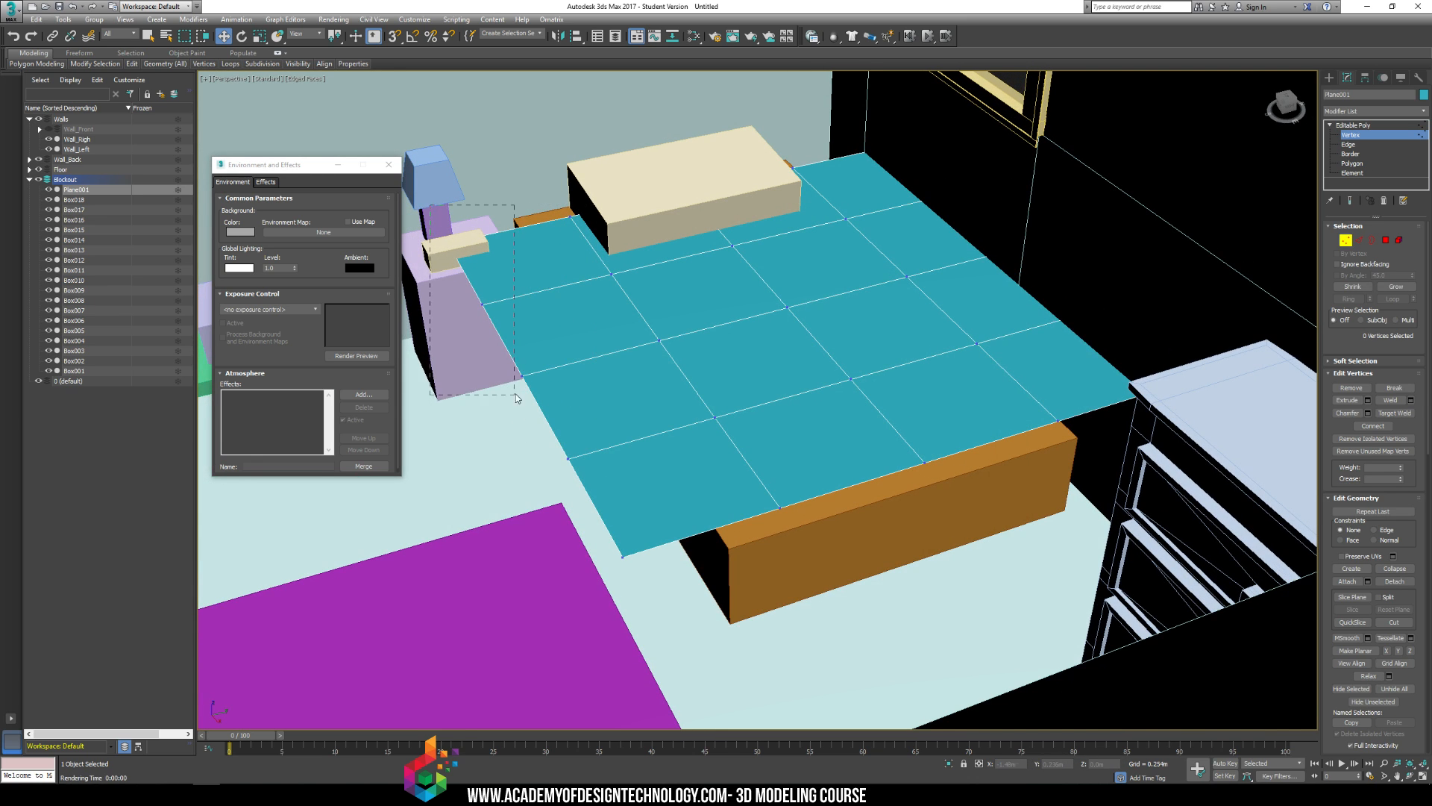
left_click_drag(517, 394, 630, 413)
left_click(522, 376, "ctrl")
left_click(569, 458, "ctrl")
left_click(623, 556, "ctrl")
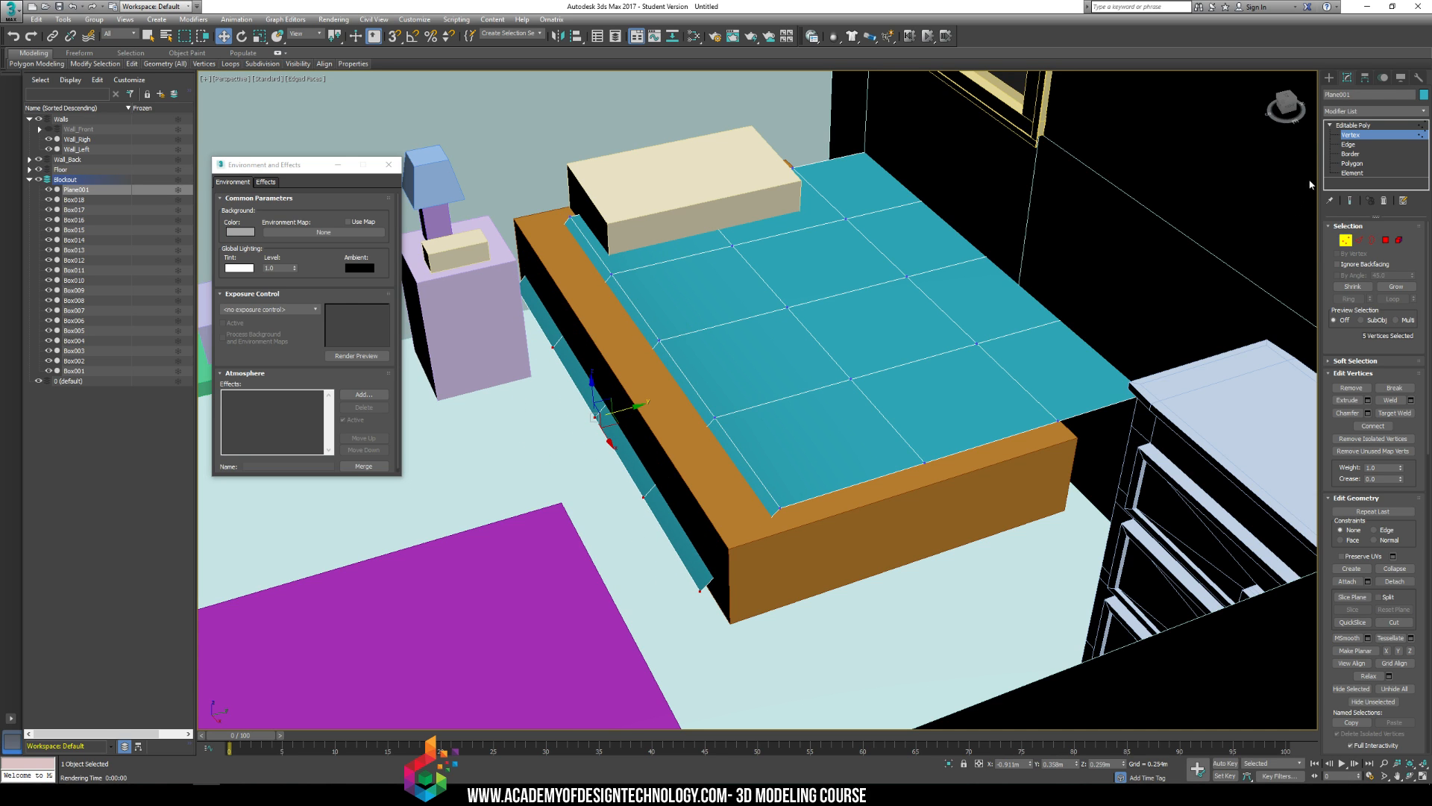
Step: Select the neighbouring lengthwise edge loop and move it outward to the bed's long edge on the nightstand side
left_click(1349, 144)
left_click(589, 240)
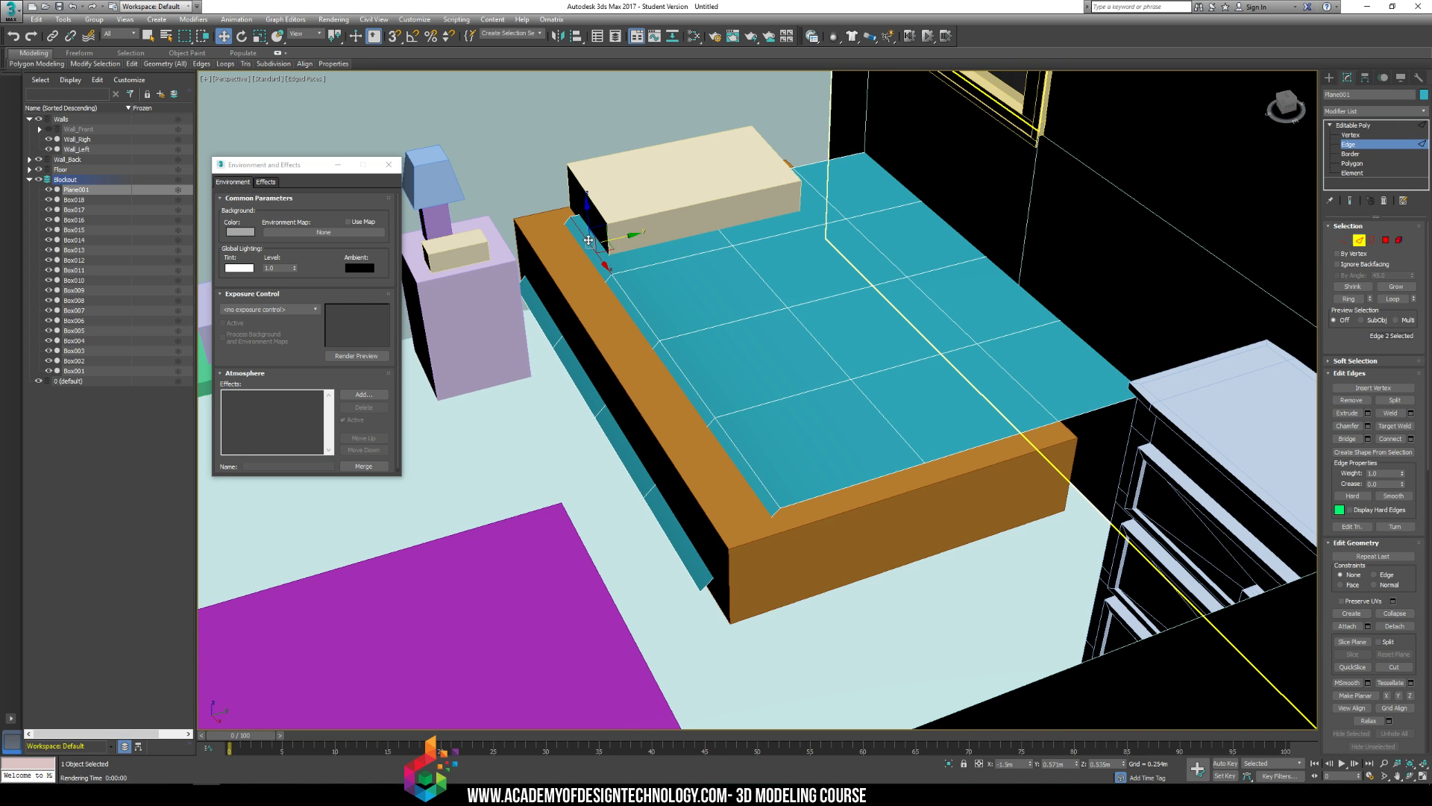
double_click(637, 310)
left_click_drag(687, 329, 606, 348)
Step: In wireframe display, select the plane's inner lengthwise edge loop on the wall side and align it with the bed's edge
left_click(996, 260)
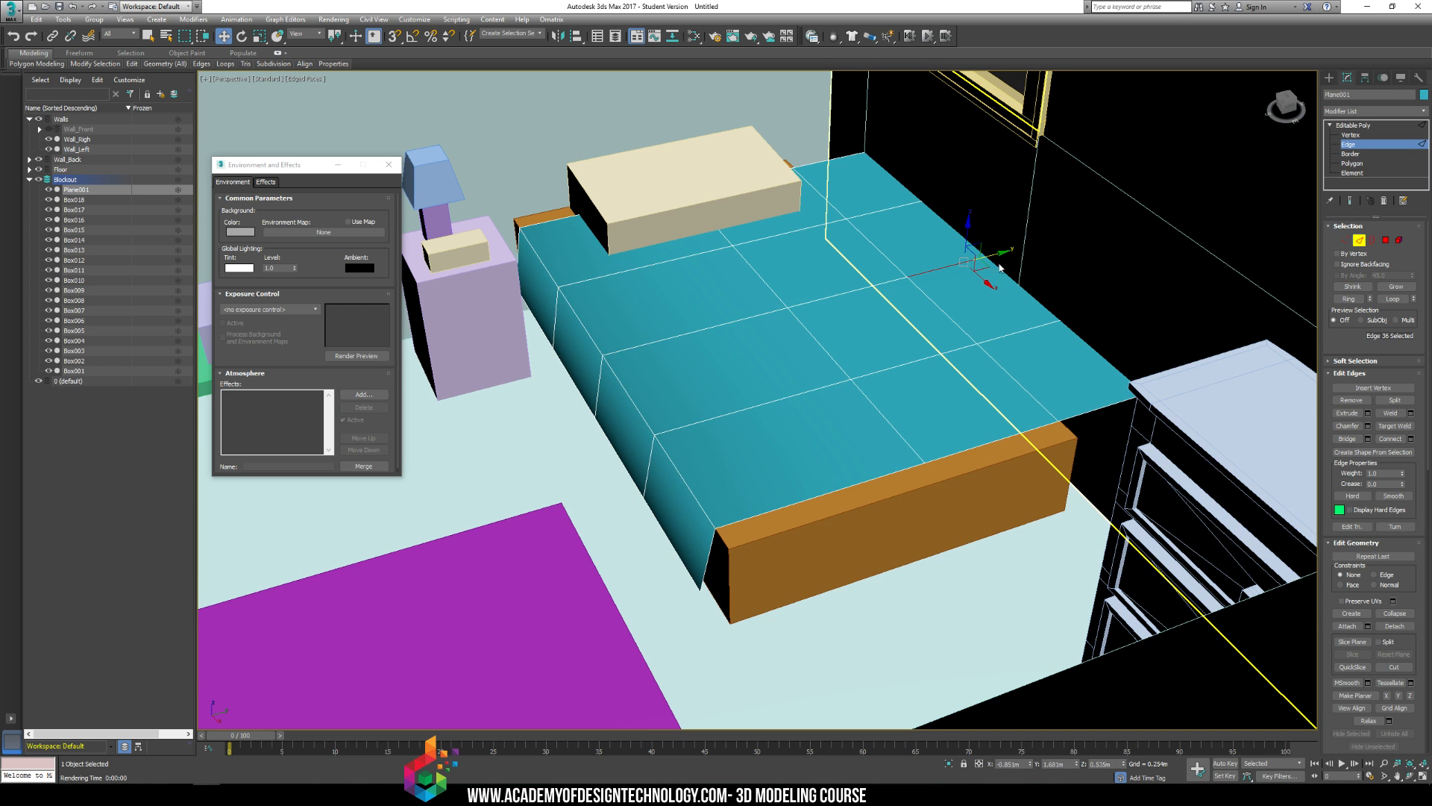
key("F3")
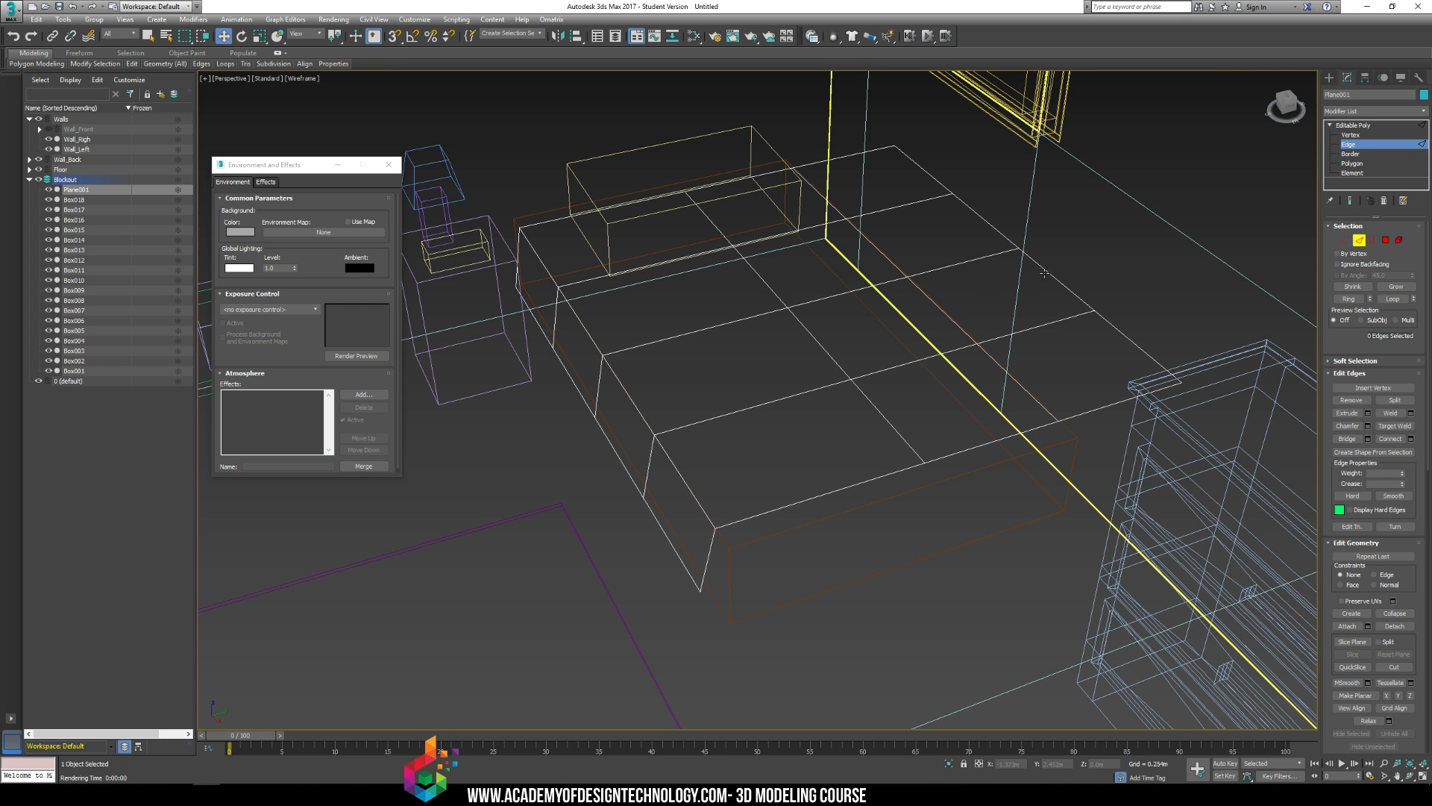
left_click(1047, 274)
left_click(960, 215)
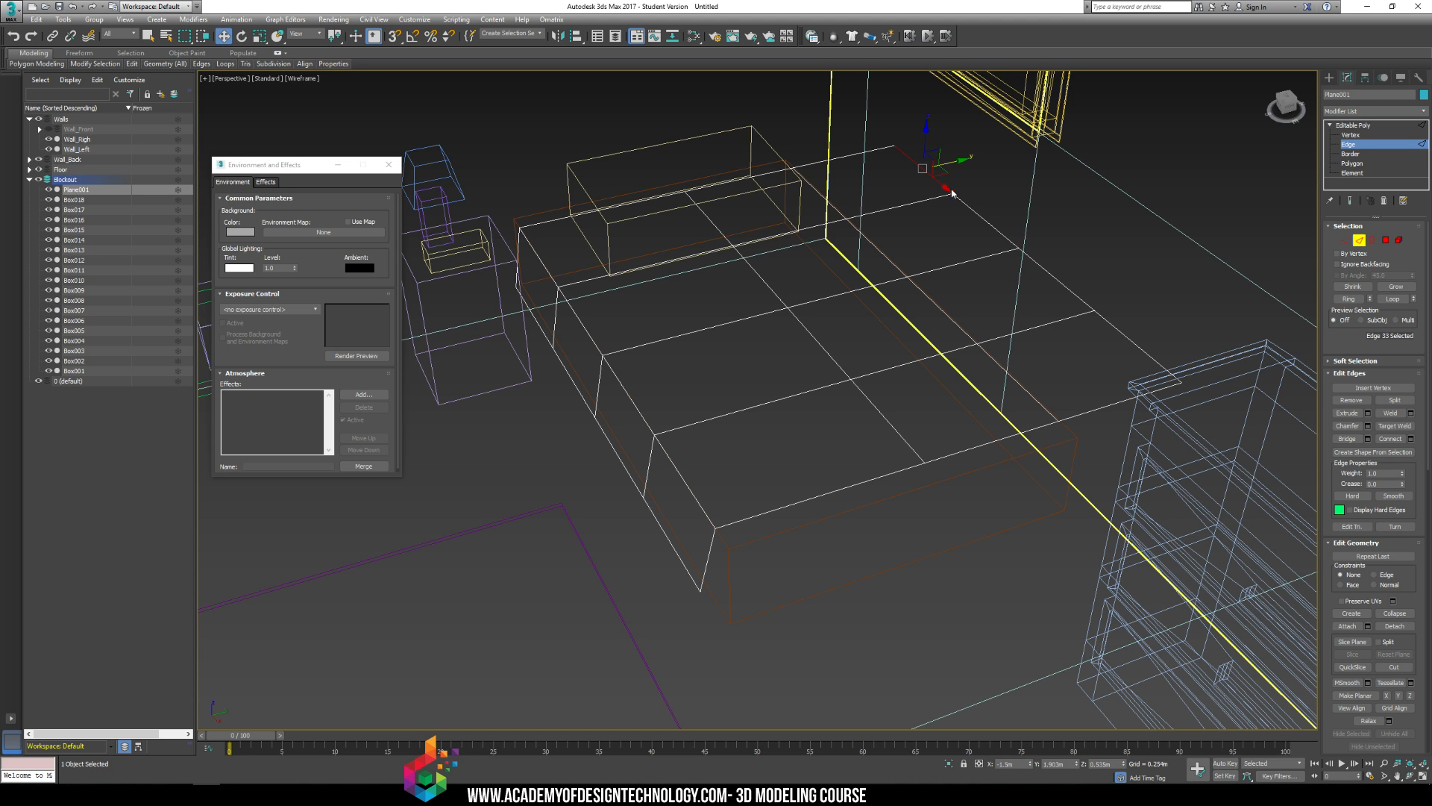
left_click_drag(955, 163, 893, 182)
middle_click_drag(947, 222, 892, 228, "alt")
left_click_drag(774, 115, 817, 125)
left_click_drag(669, 345, 661, 444, "alt")
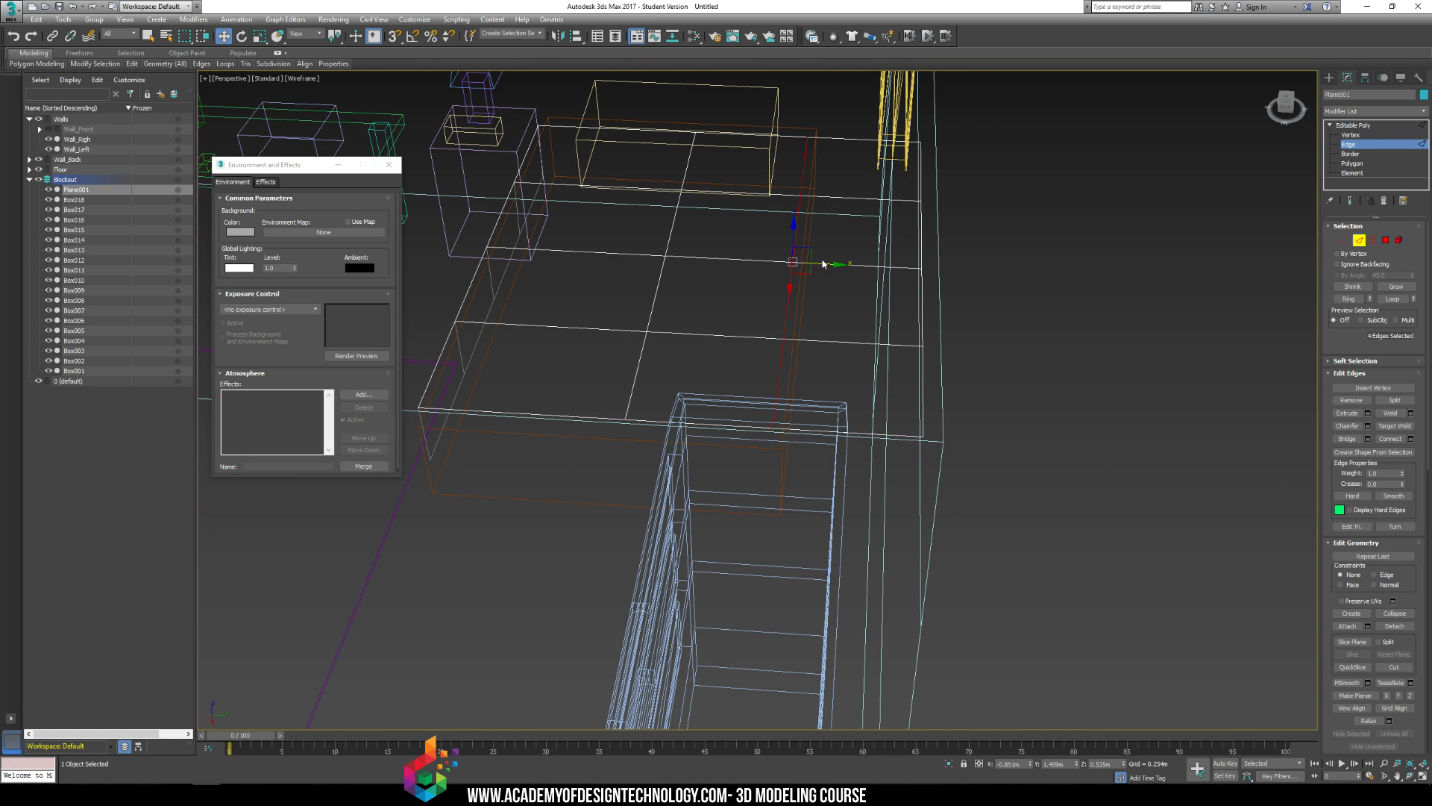
left_click_drag(839, 264, 866, 235)
Step: Pull the outer wall-side edges inward and down so the cover hangs beside the bed, and restore shaded display
left_click_drag(907, 165, 882, 123)
left_click_drag(925, 247, 864, 351)
middle_click_drag(776, 368, 816, 341, "alt")
key("F3")
mouse_move(700, 340)
middle_mouse_down("alt")
mouse_move(643, 368)
mouse_move(653, 377)
mouse_move(690, 339)
middle_mouse_up("alt")
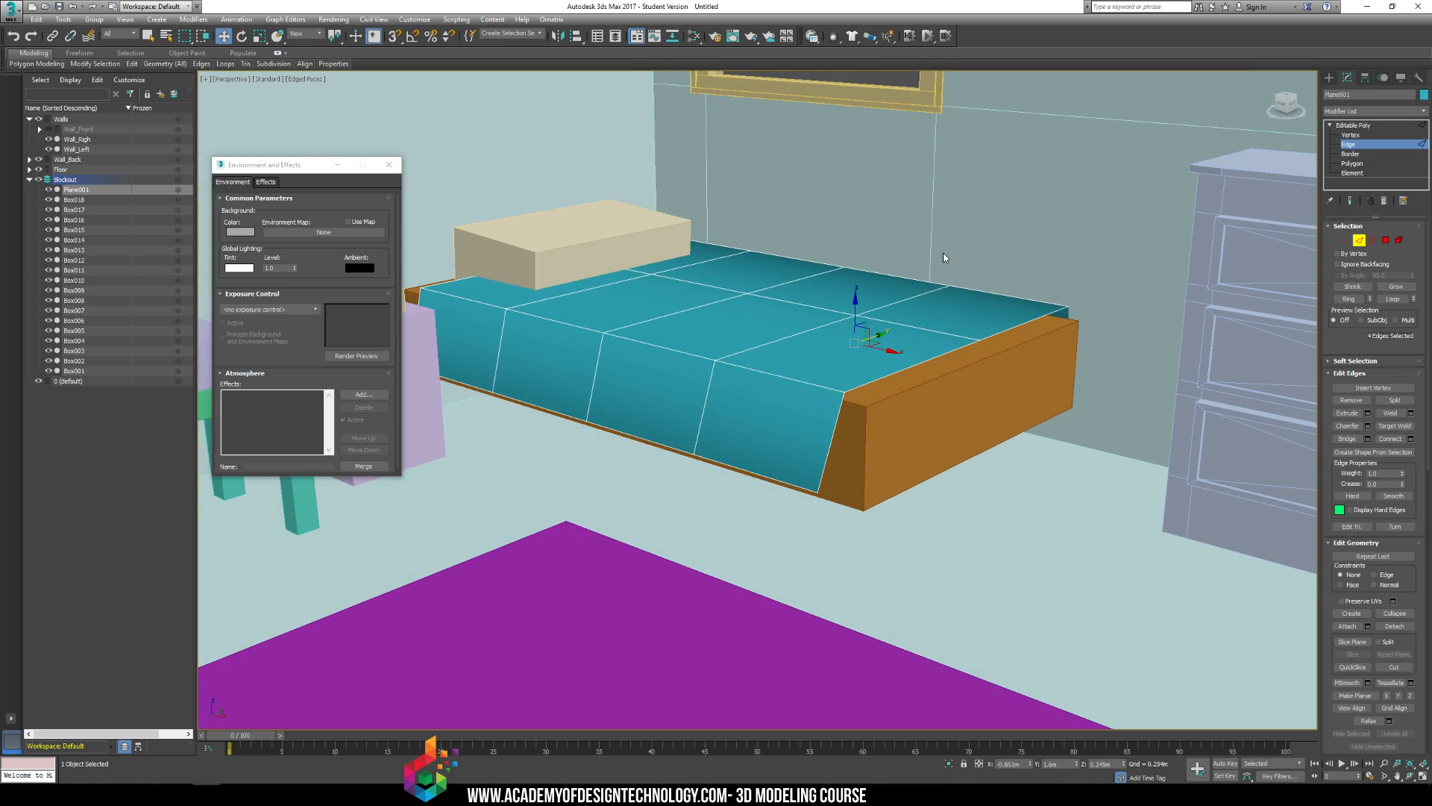
Step: Leave edge editing, add a TurboSmooth modifier to the bed cover and set its iterations to 3
left_click(1382, 125)
left_click(1424, 112)
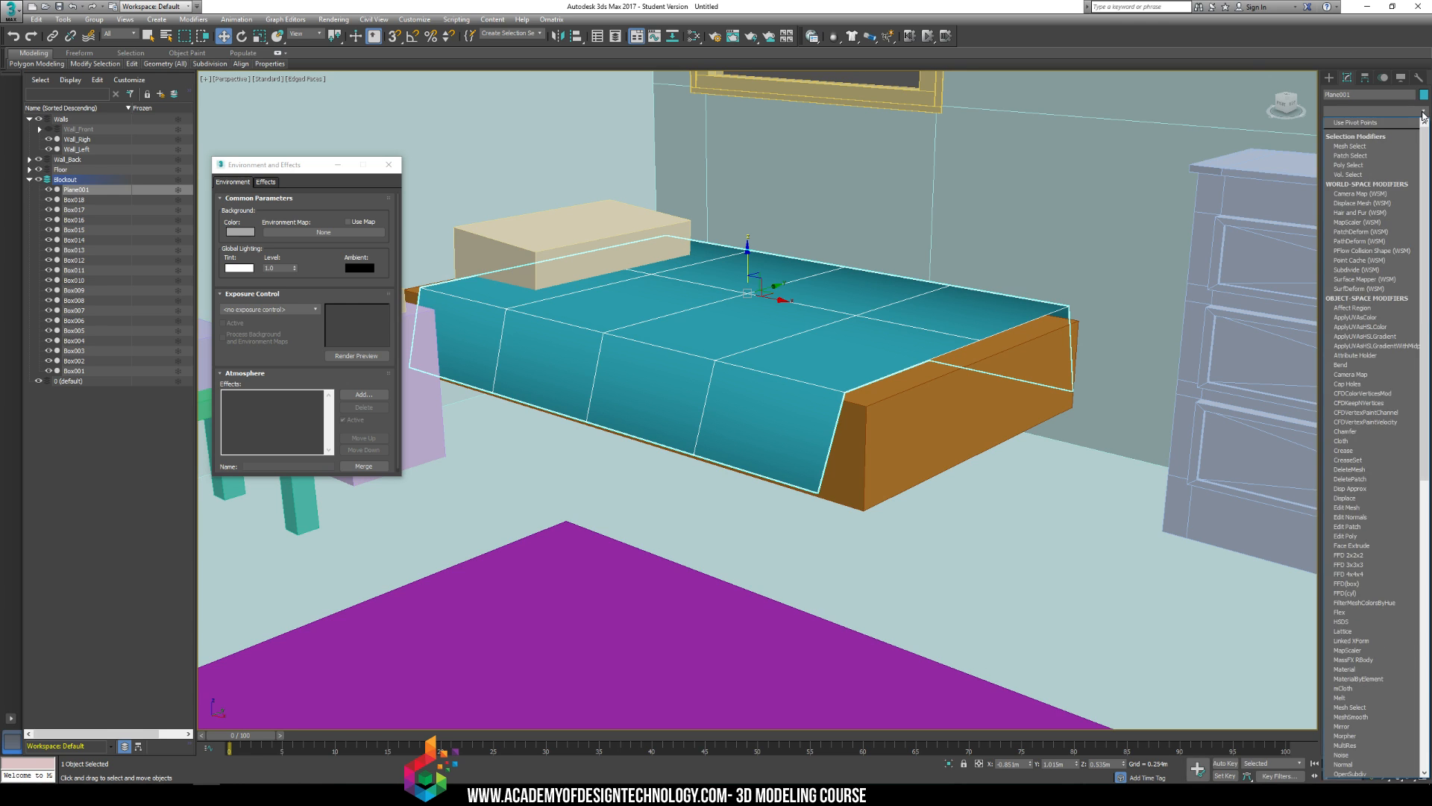
type("tu")
key("Return")
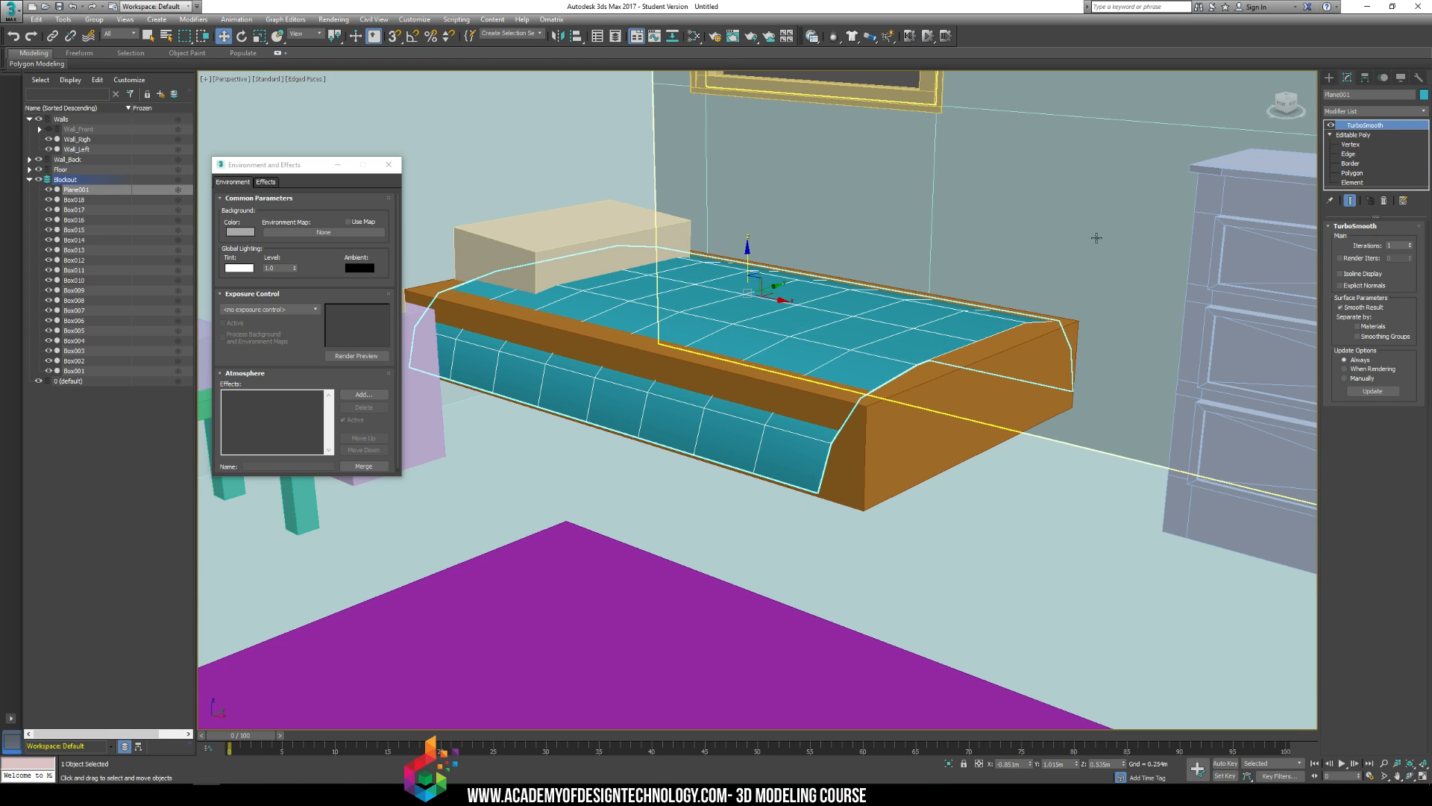
left_click(1410, 243)
left_click(1409, 243)
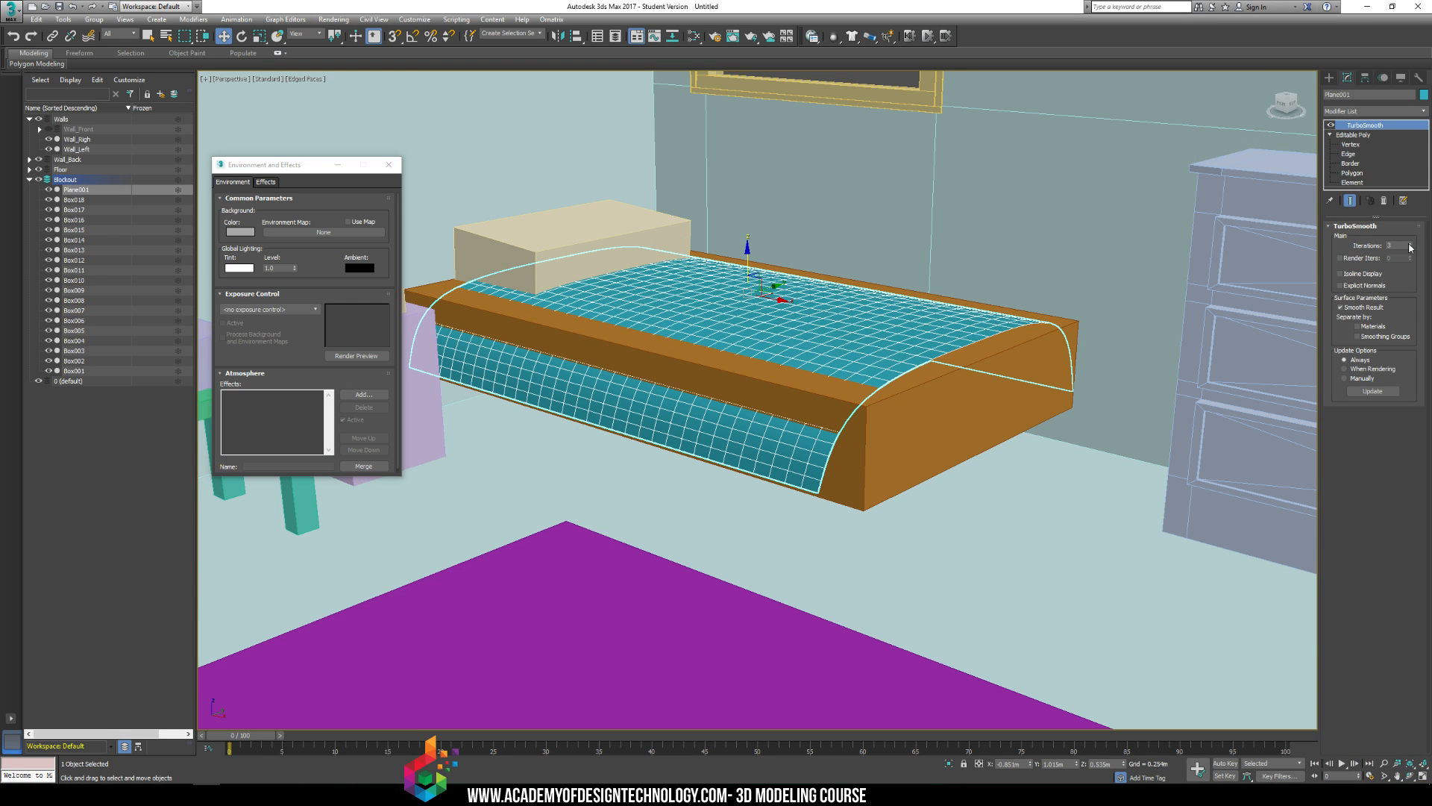
Step: Return to the cover's Editable Poly vertices in wireframe and insert a lengthwise edge loop near its nightstand side
key("r")
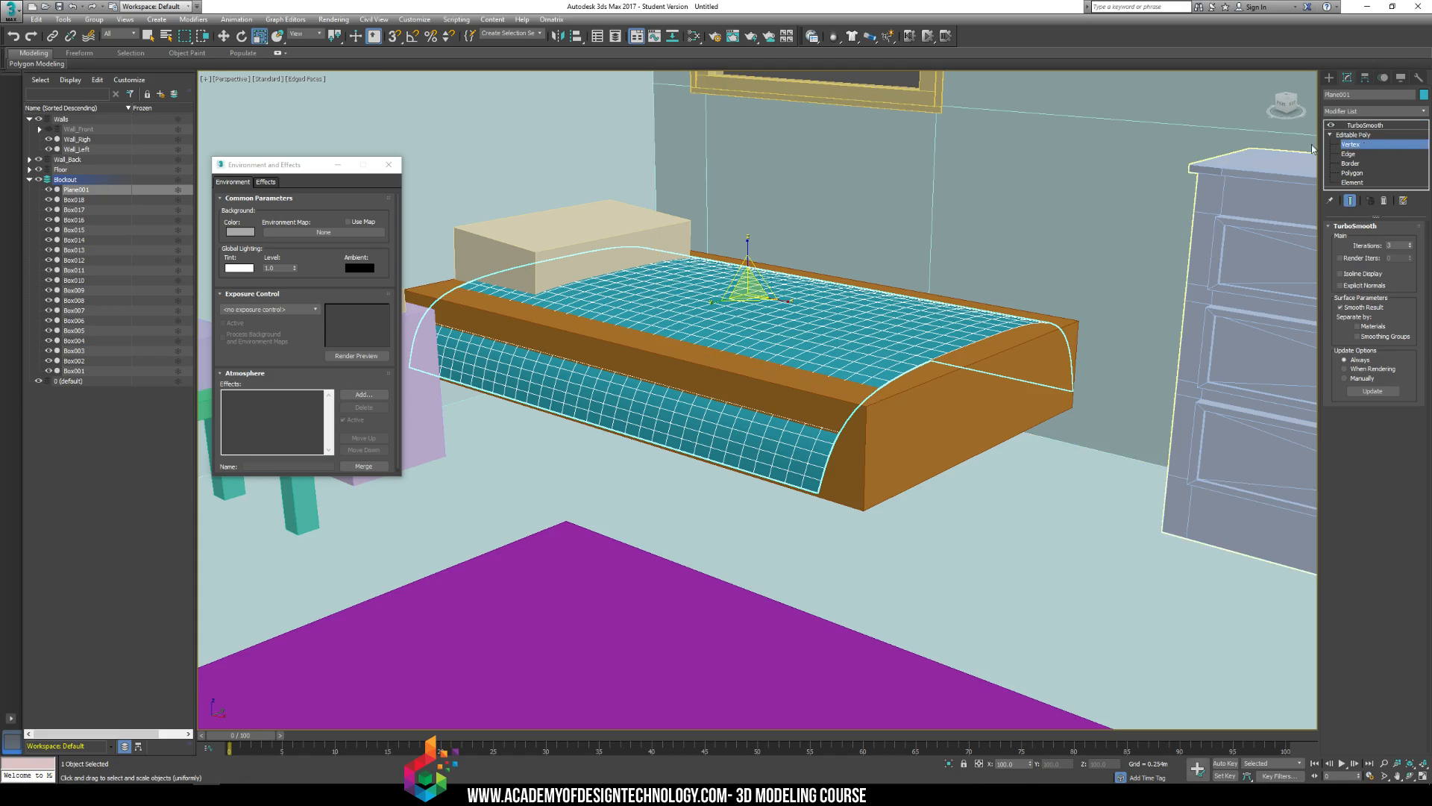
middle_click_drag(919, 237, 951, 240, "alt")
left_click(1350, 200)
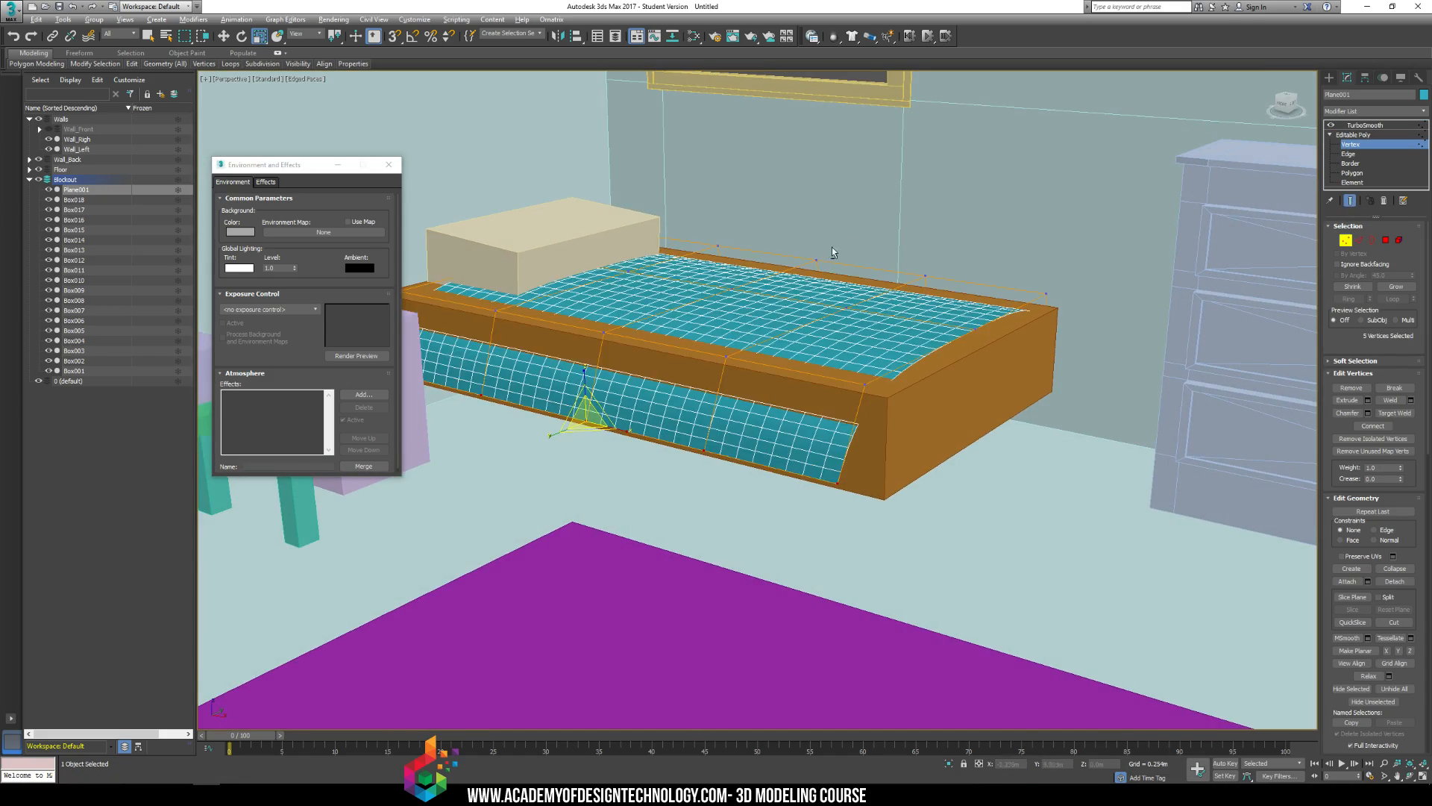
middle_click_drag(831, 248, 915, 215, "alt")
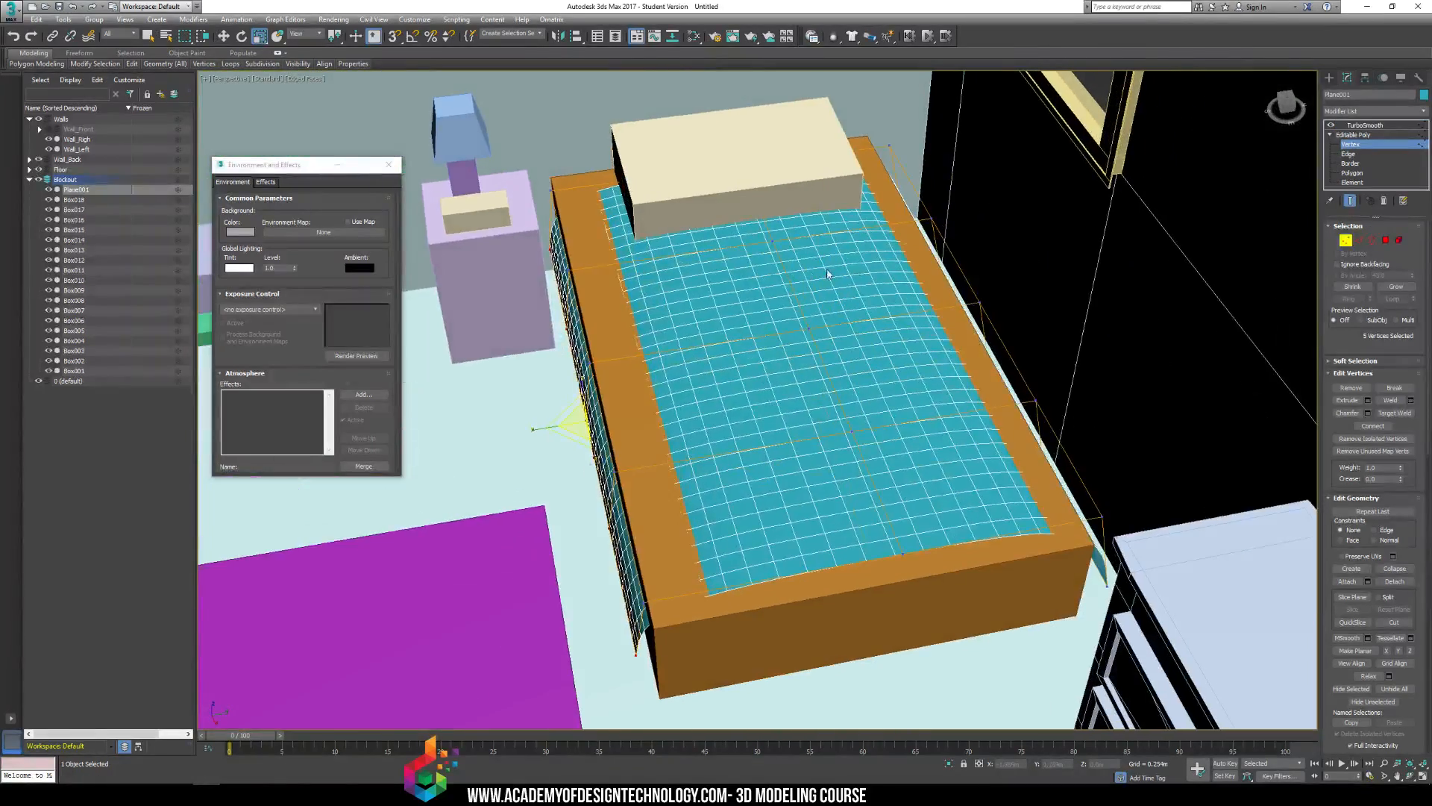
key("F3")
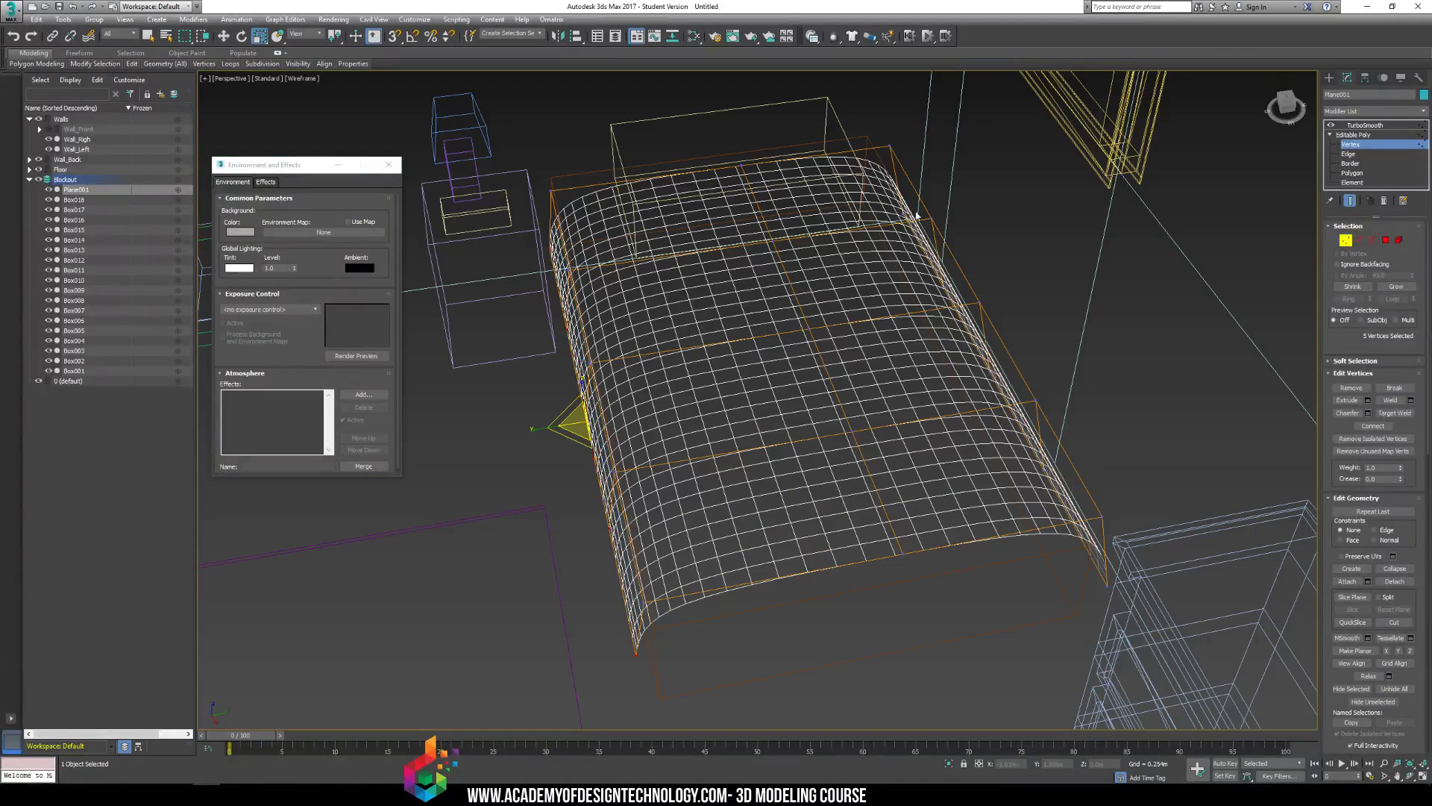
left_click(109, 86)
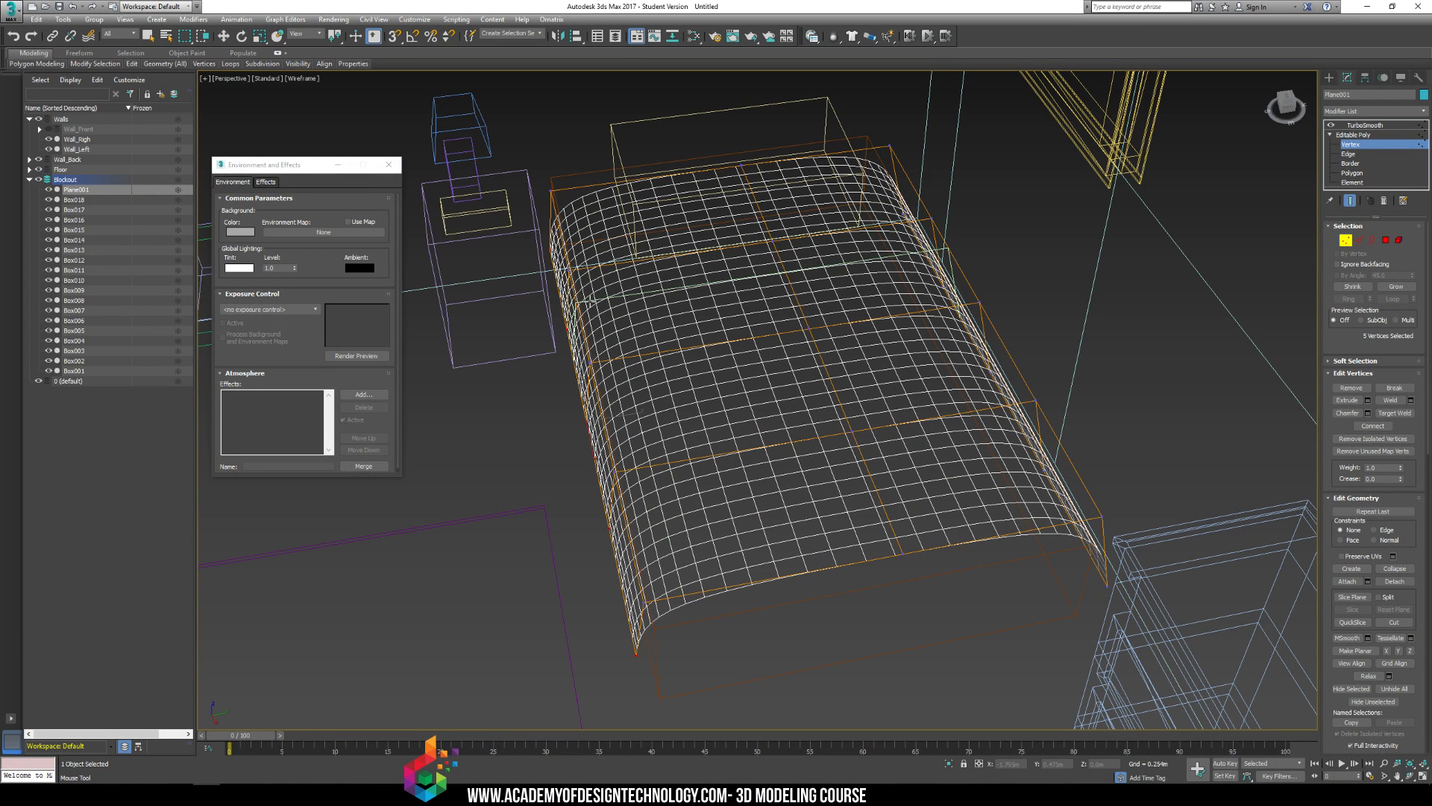
left_click(697, 288)
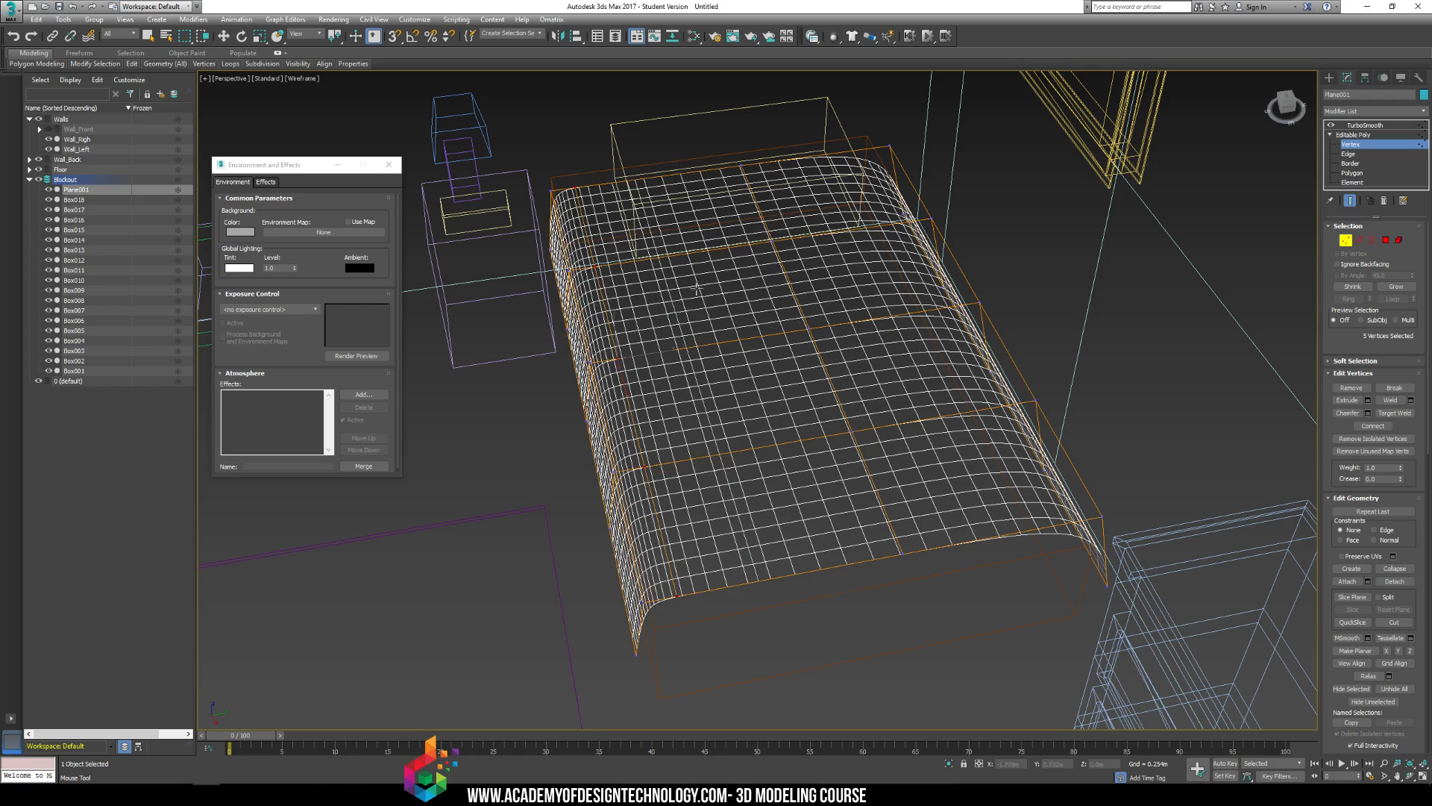
Step: Insert a second lengthwise edge loop near the cover's wall side and restore shaded display
left_click(947, 299)
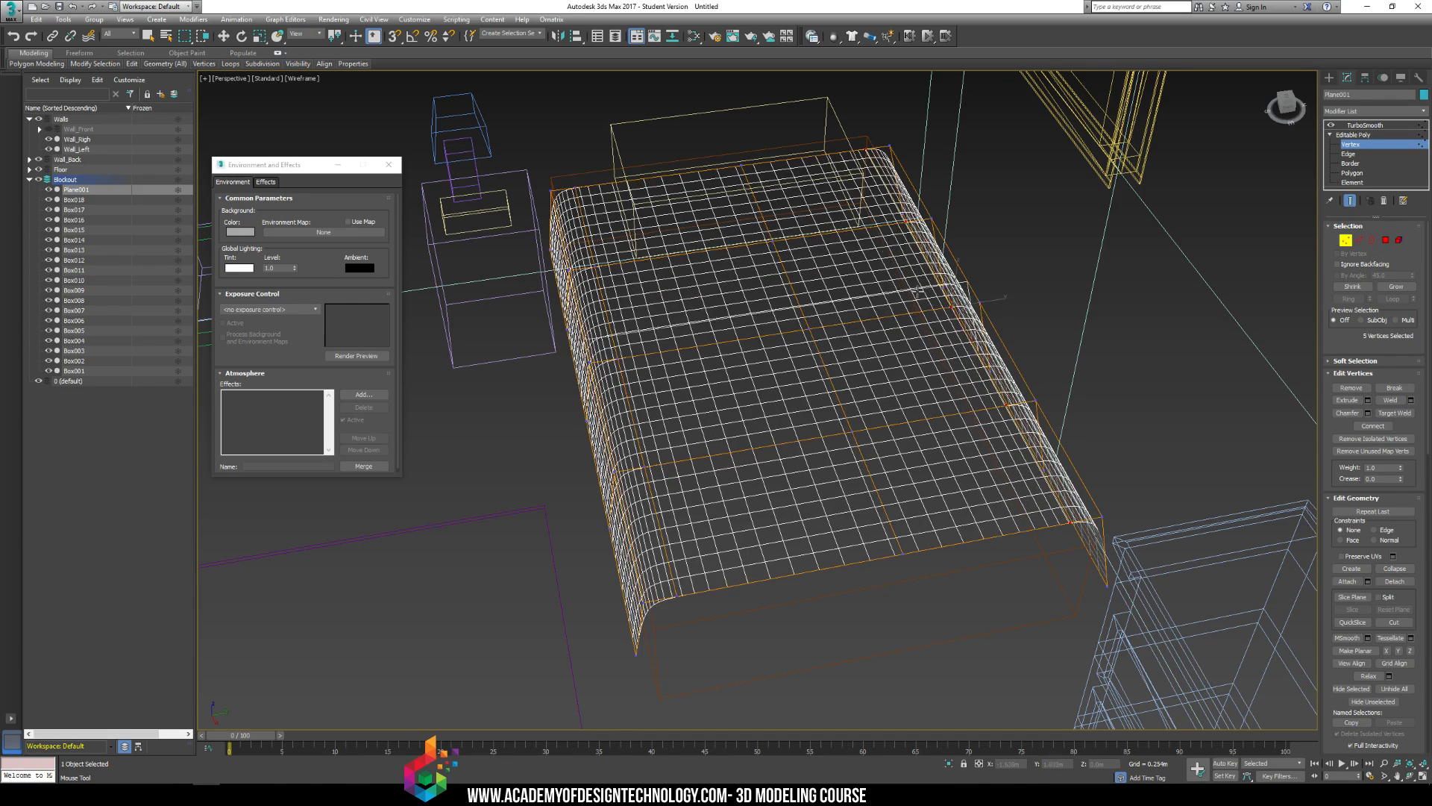
middle_click_drag(919, 290, 1180, 187, "alt")
key("F3")
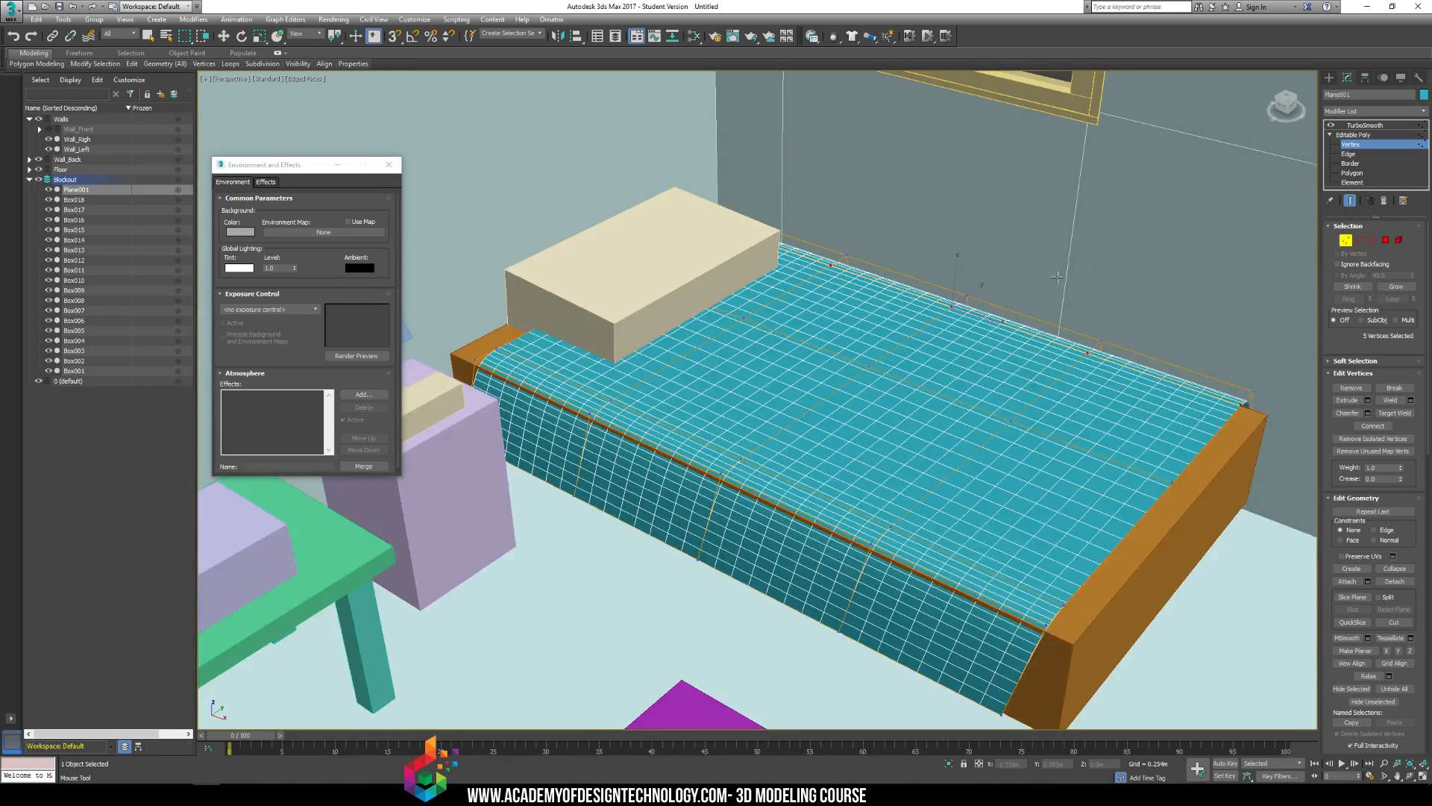
middle_click_drag(1056, 277, 1233, 127, "alt")
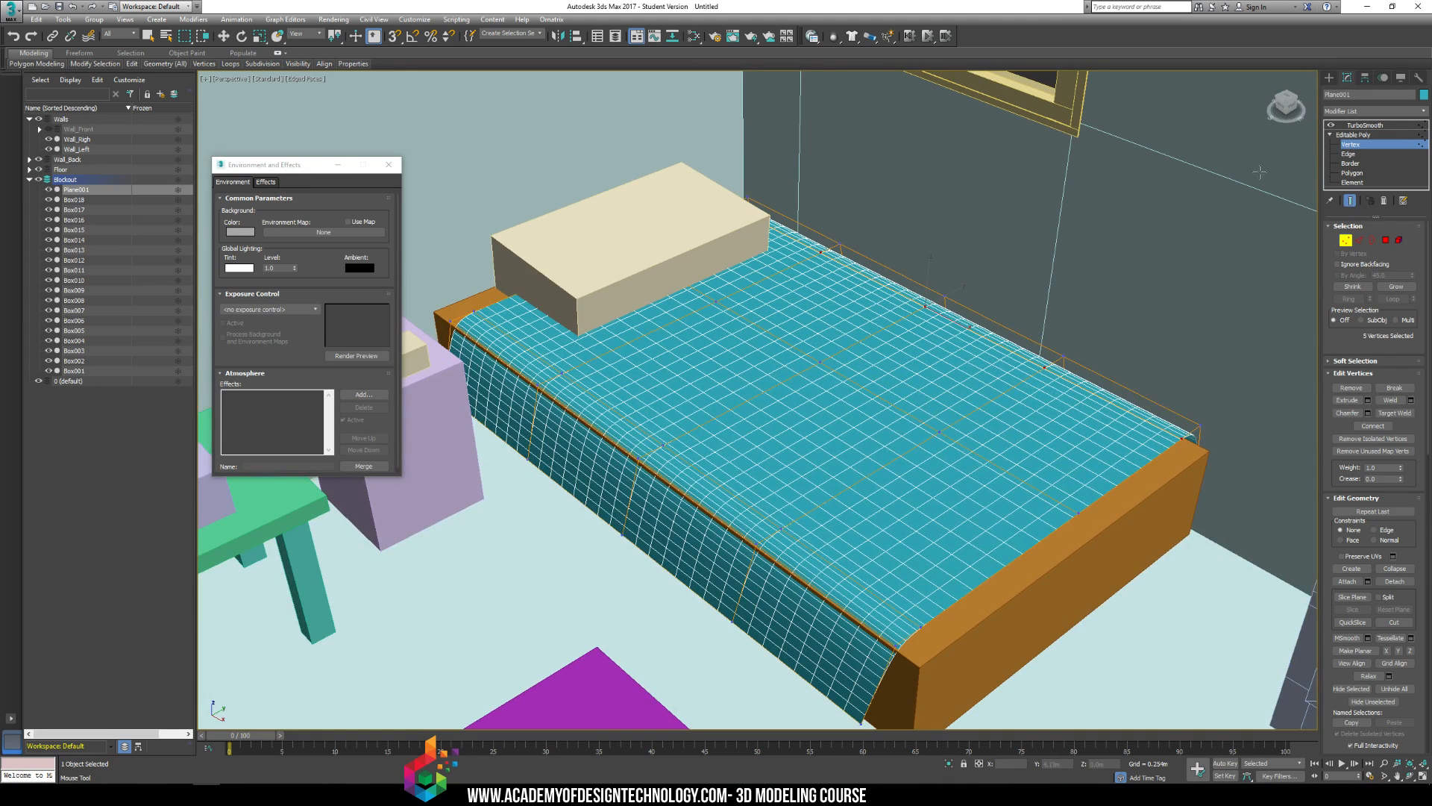
middle_click_drag(969, 287, 869, 346, "alt")
key("w")
Step: At polygon level, select the lengthwise polygon strip along the cover's nightstand side and pull it slightly outward over the bed frame
left_click(1339, 175)
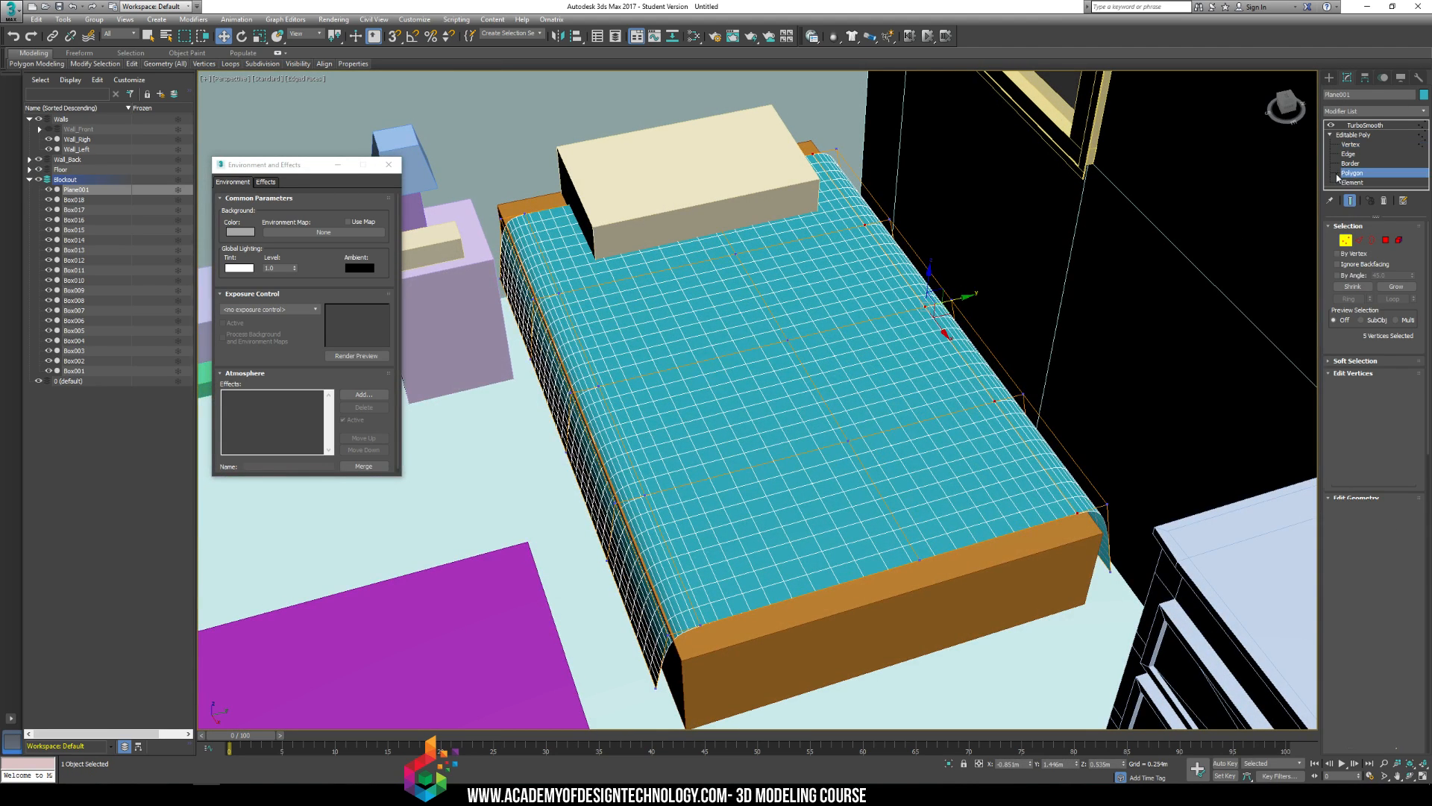
left_click(524, 247)
left_click(574, 349, "ctrl")
left_click(620, 448, "ctrl")
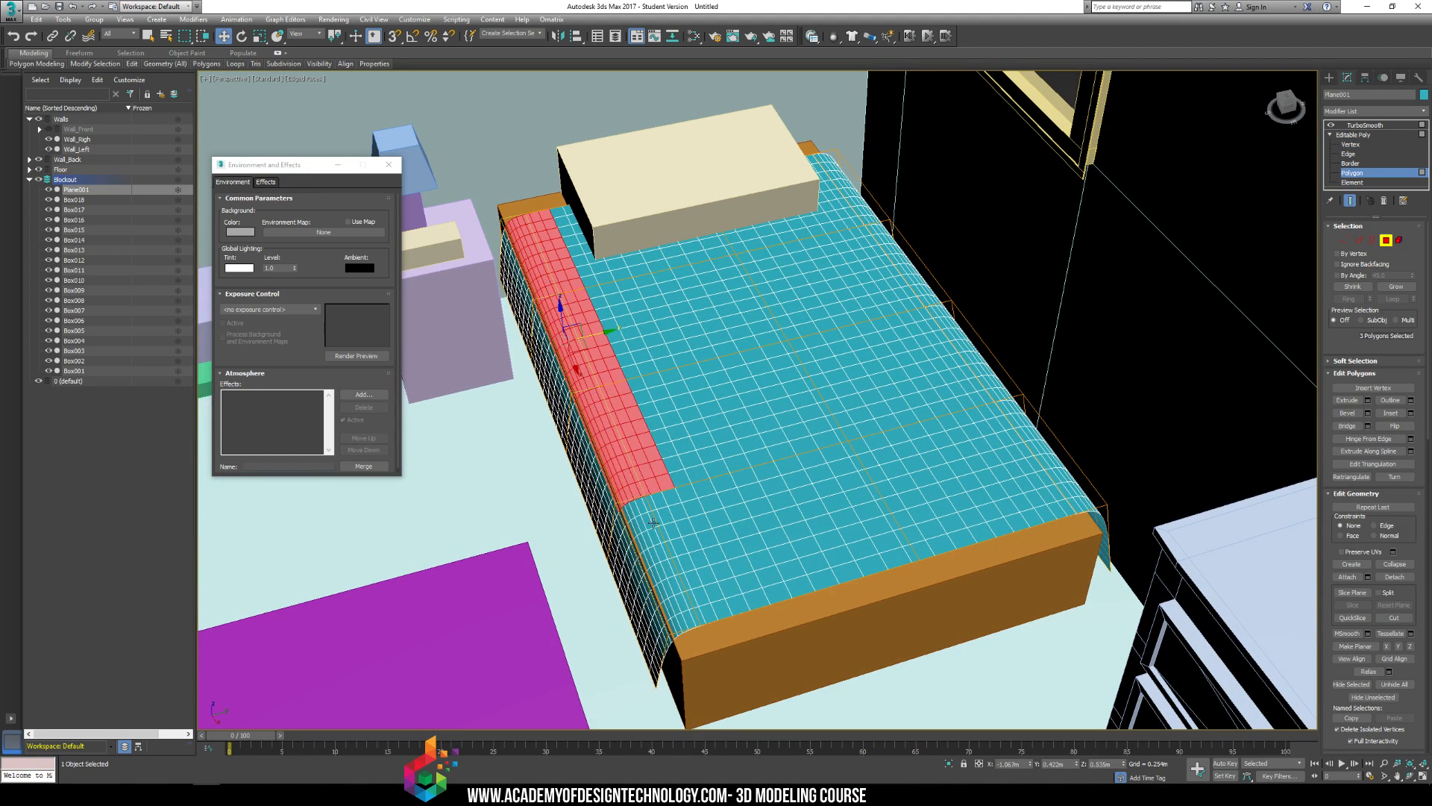
left_click(654, 522, "ctrl")
left_click_drag(622, 383, 616, 385)
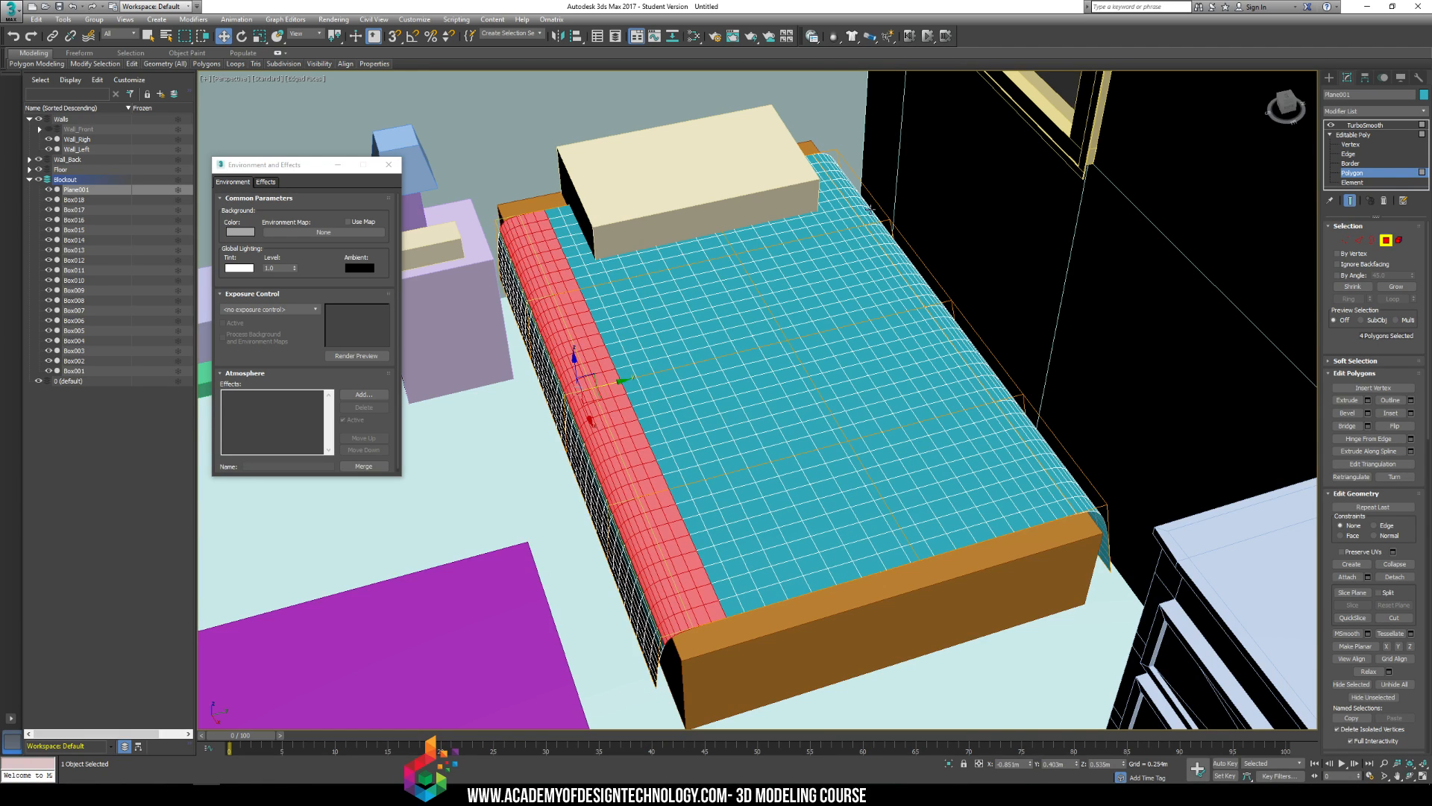
left_click(849, 193)
left_click(1065, 407)
middle_click_drag(1065, 407, 1113, 352, "alt")
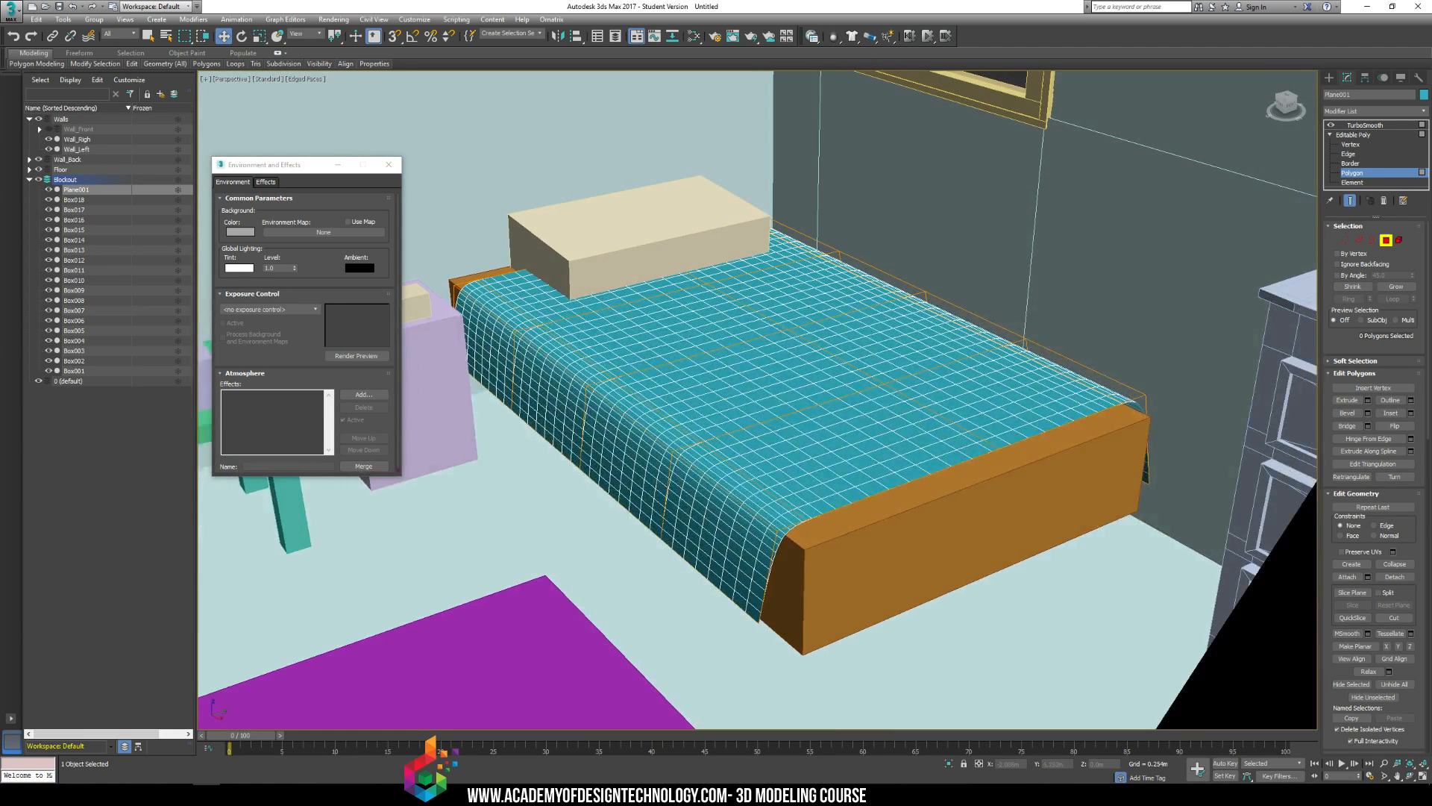
Step: Return to the cover's TurboSmooth level and hide the wire edges in the shaded view
left_click(1365, 125)
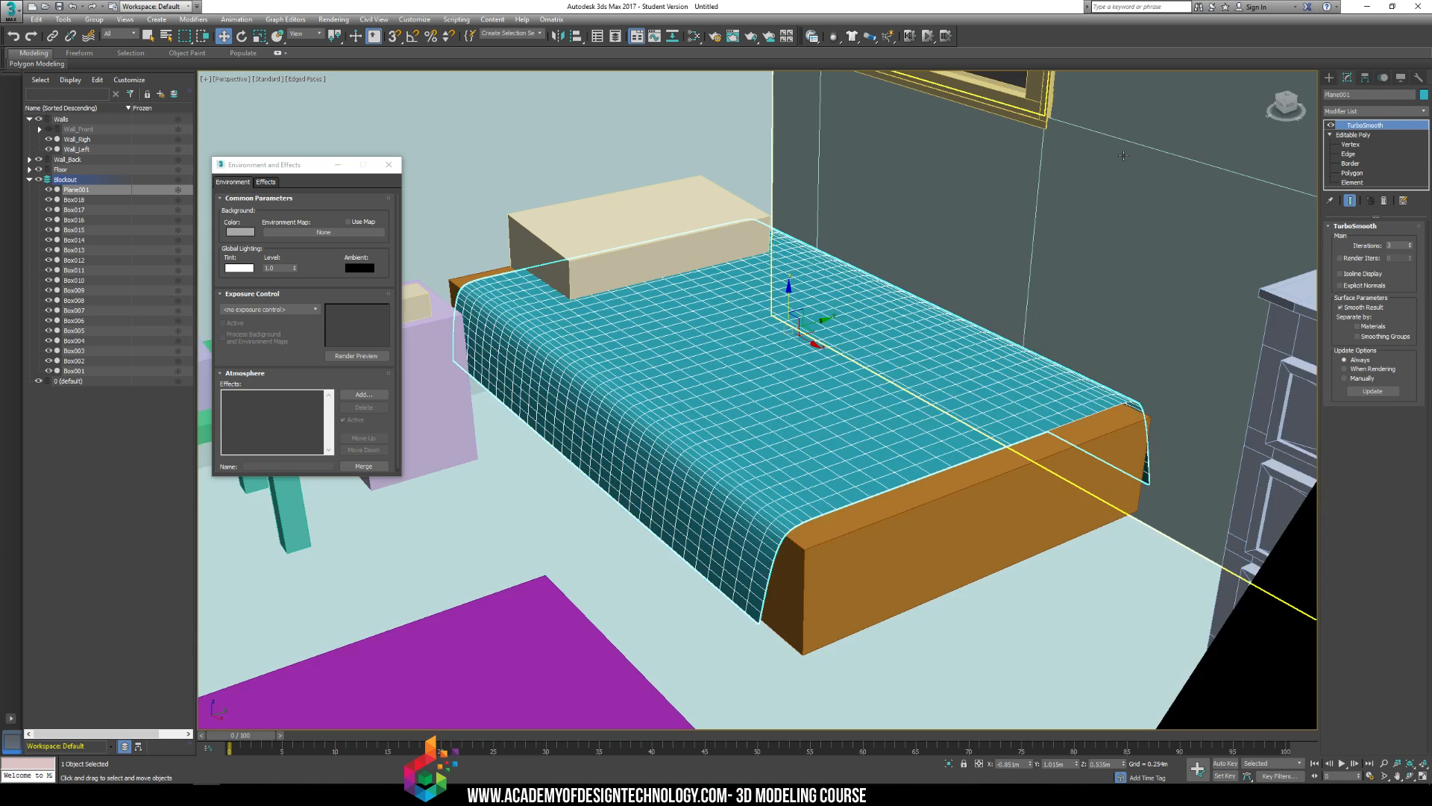
key("F4")
left_click(914, 195)
middle_click_drag(914, 196, 933, 204, "alt")
left_click(772, 318)
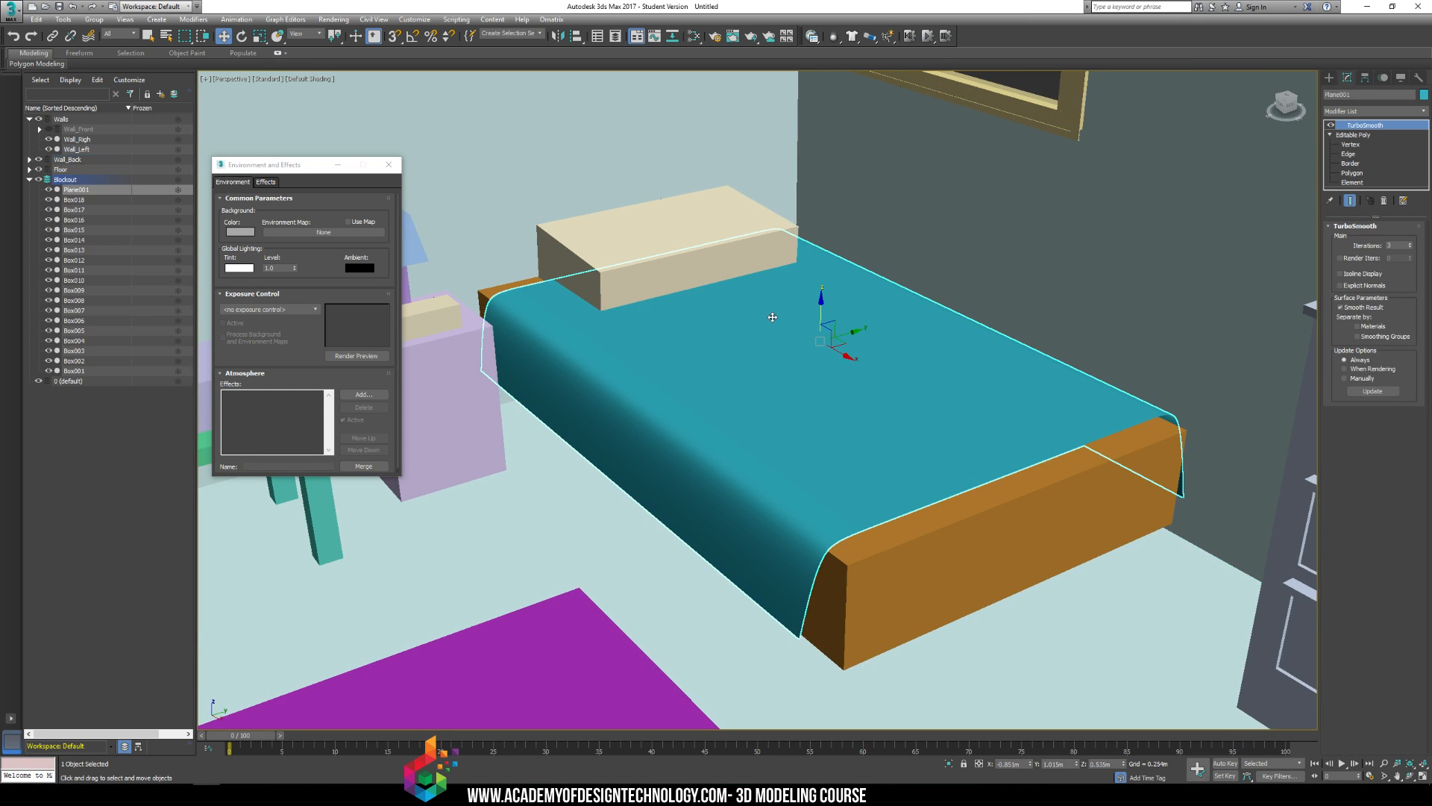
Step: Add a Shell modifier to the bed cover and set its inner amount to about 0.017 m
middle_click_drag(916, 442, 819, 388, "alt")
left_click(1426, 111)
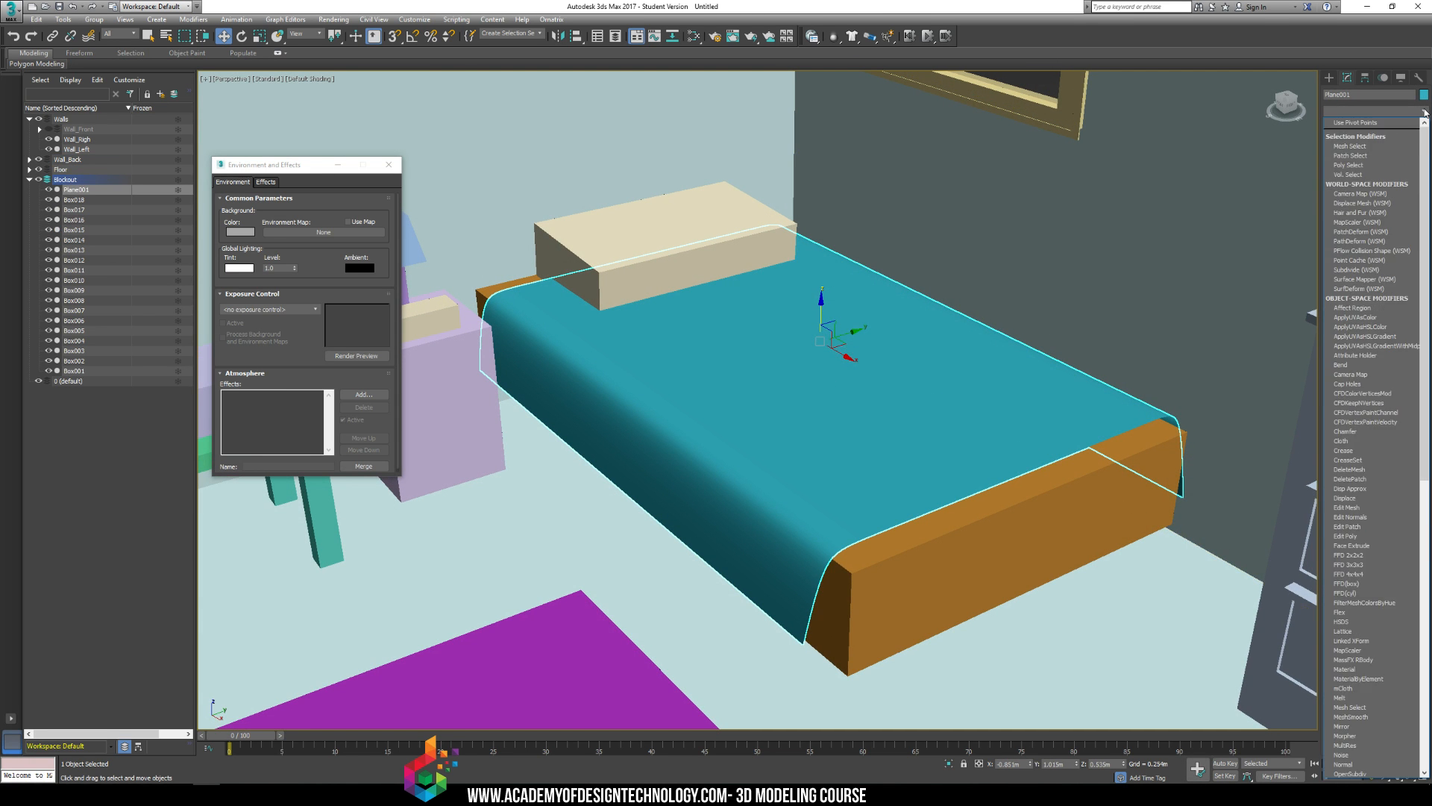
type("sh")
key("Return")
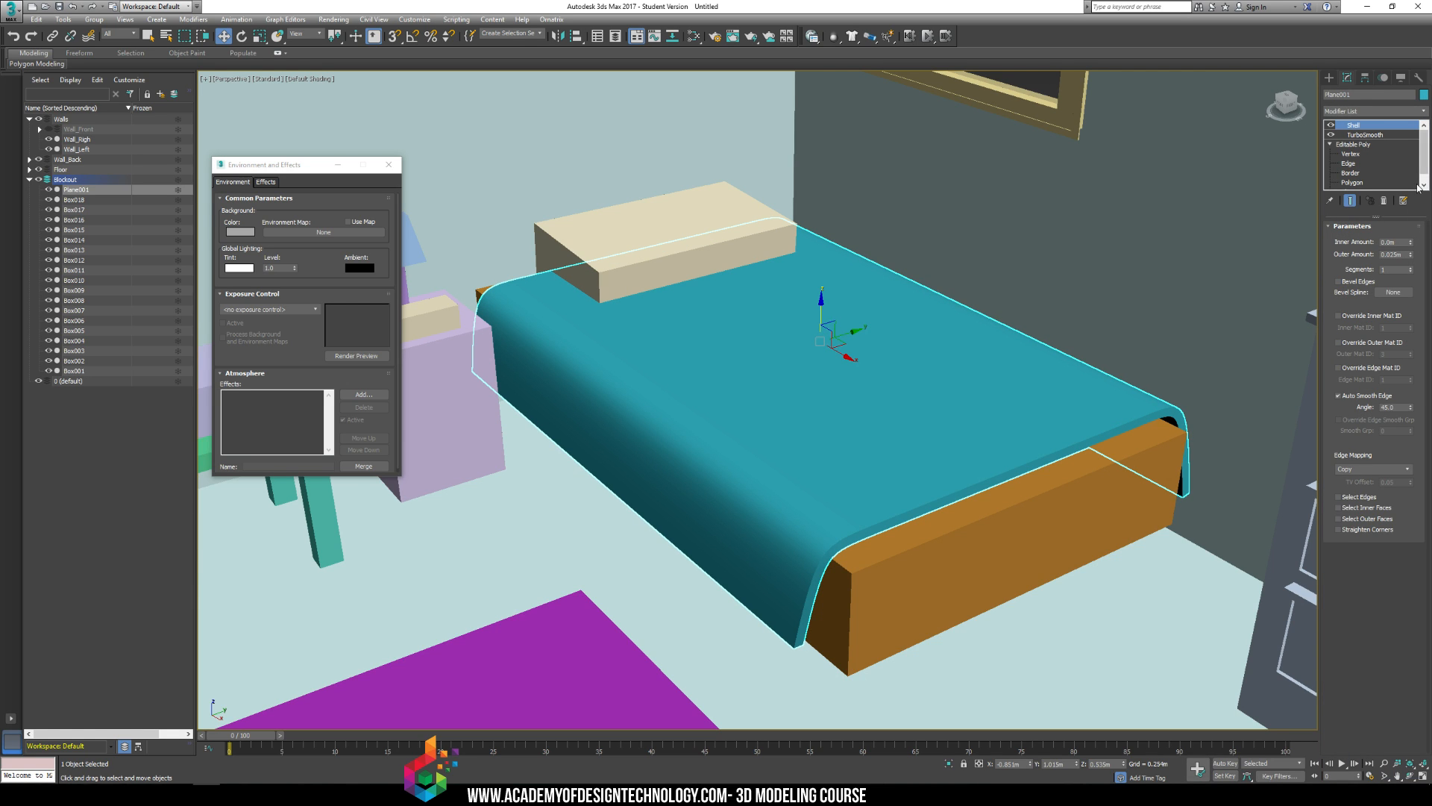
left_click_drag(1412, 243, 1355, 315)
left_click_drag(1388, 257, 1388, 224)
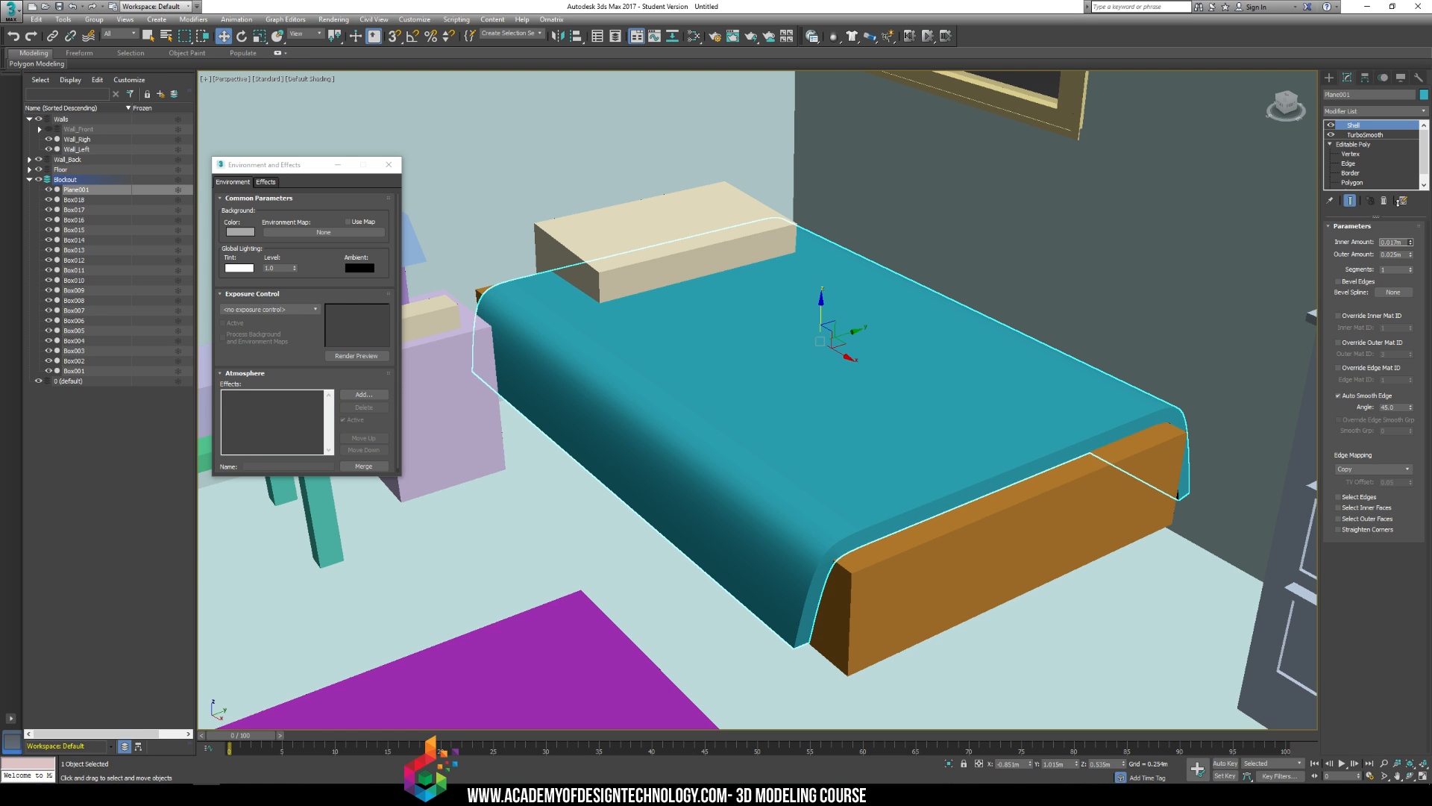
Step: Reselect the bed cover and add another TurboSmooth modifier above the Shell
left_click(1057, 215)
middle_click_drag(715, 310, 779, 321, "alt")
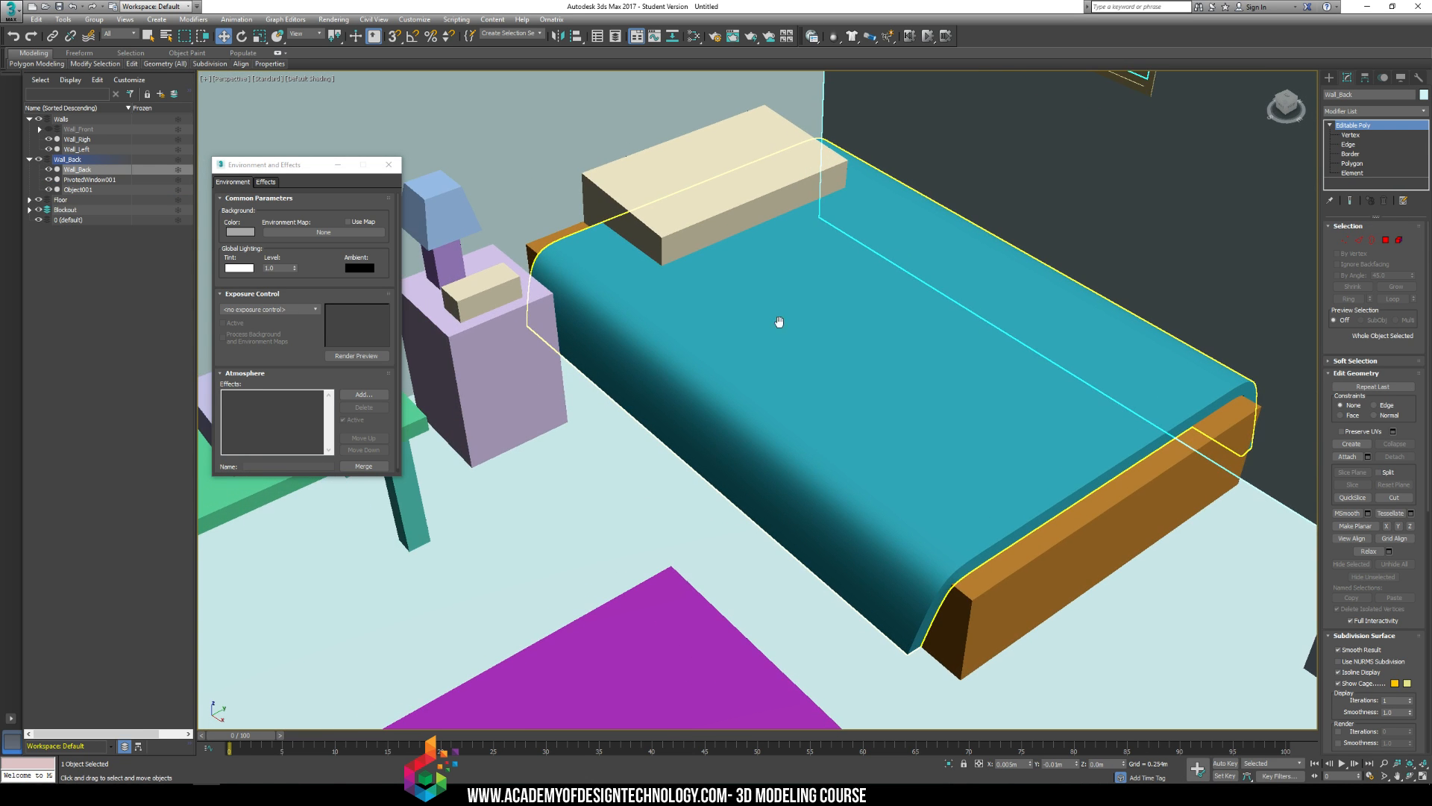
left_click(779, 321)
left_click(1422, 111)
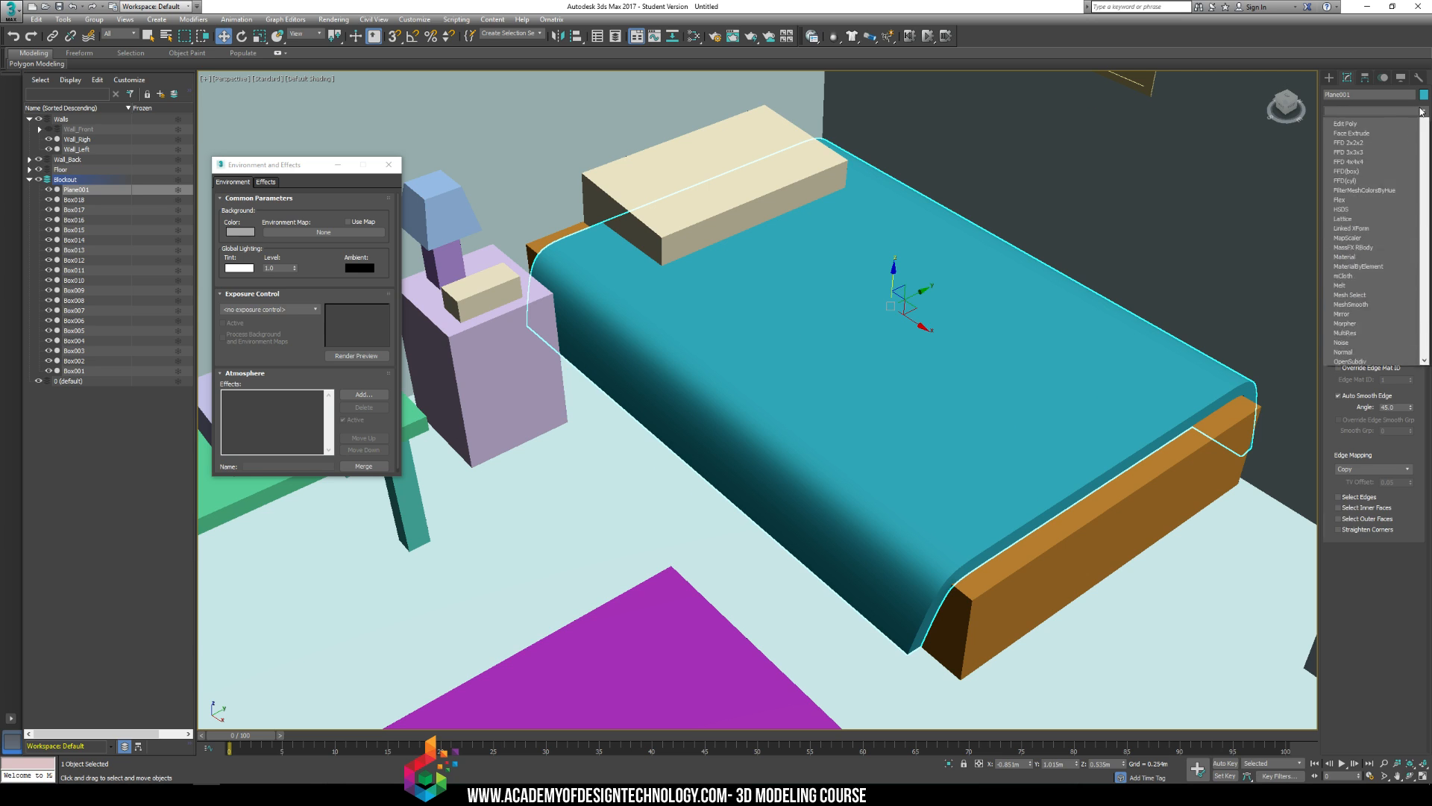
key("Return")
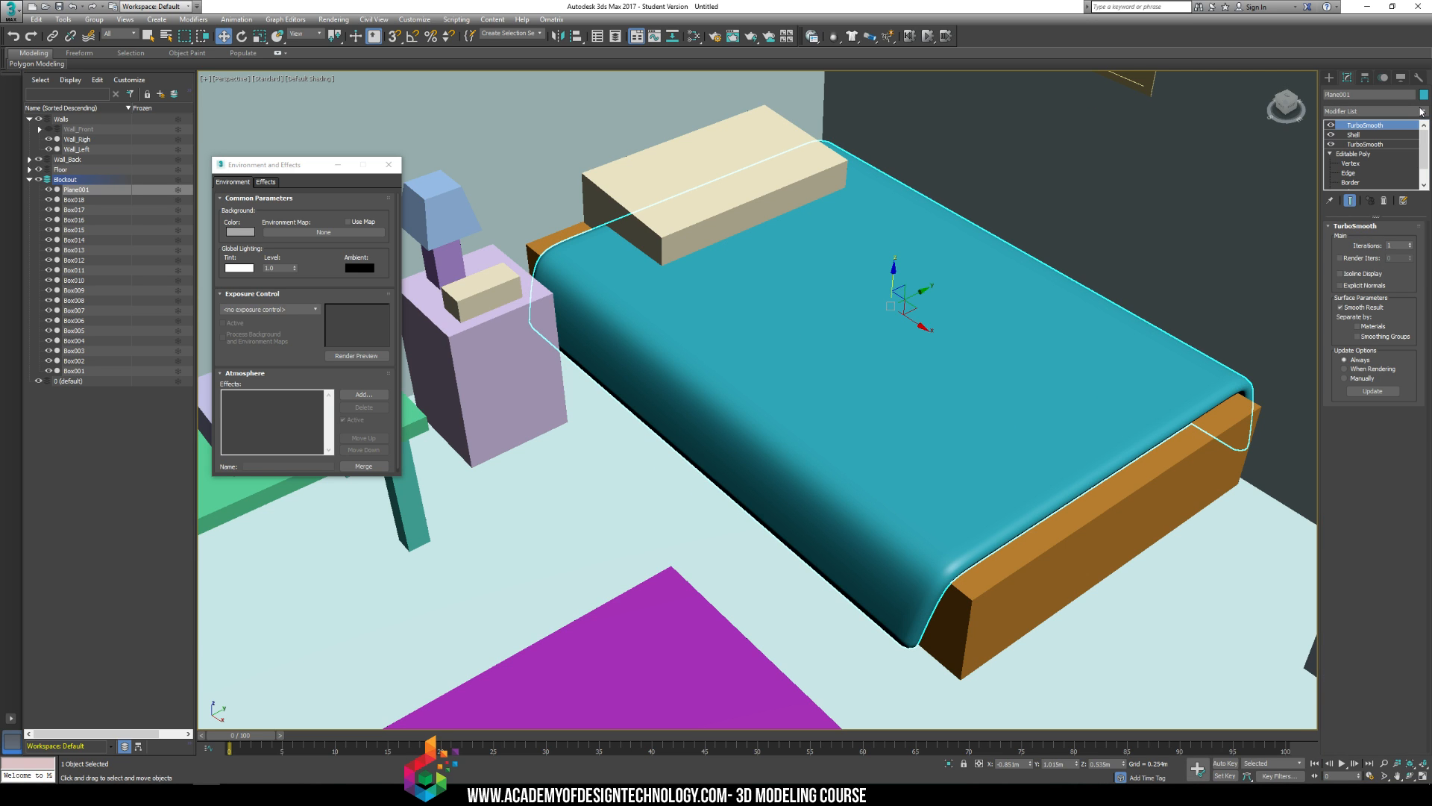
Step: Set the lower TurboSmooth's iterations to 1 and the upper TurboSmooth's iterations to 2
left_click(1362, 145)
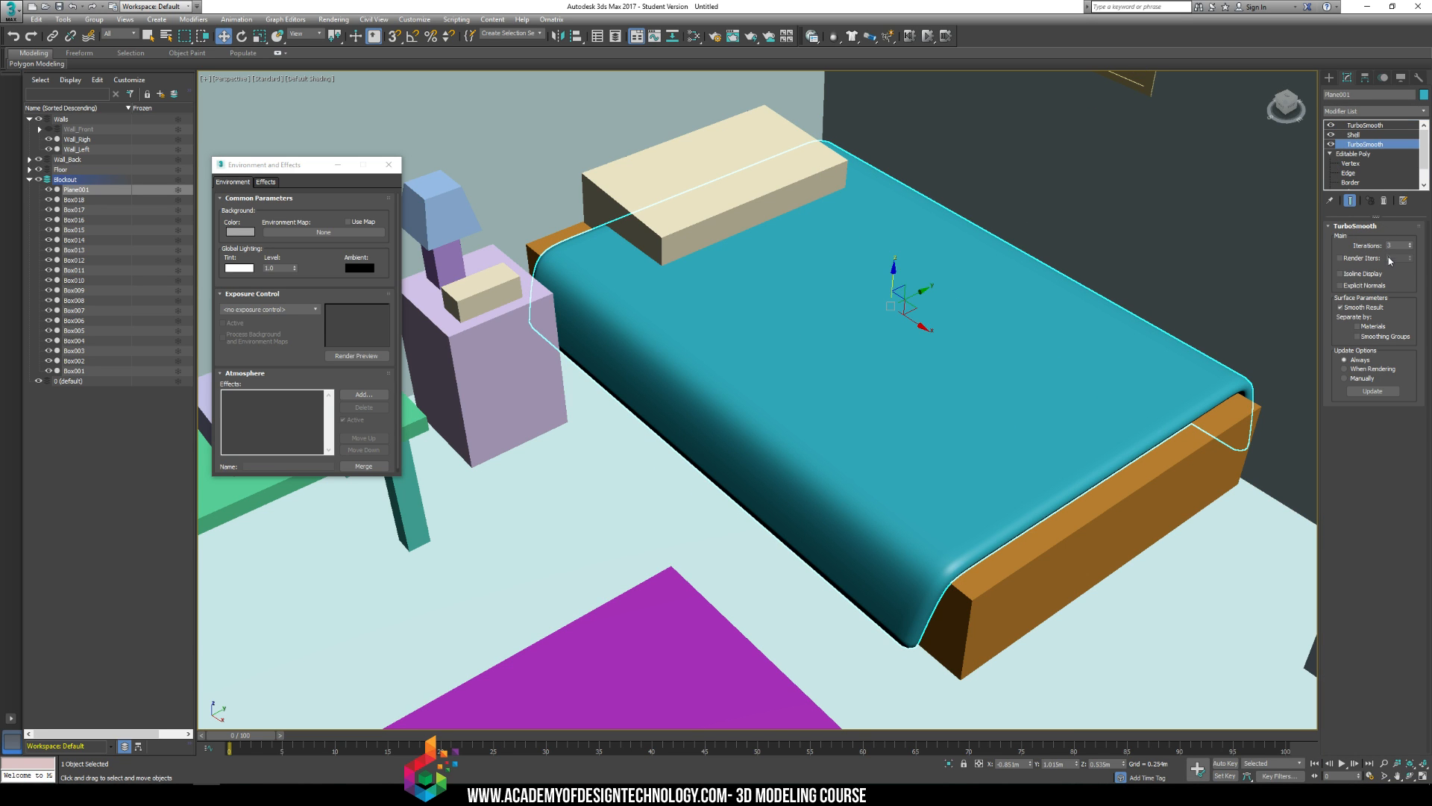
left_click(1412, 247)
left_click(1411, 248)
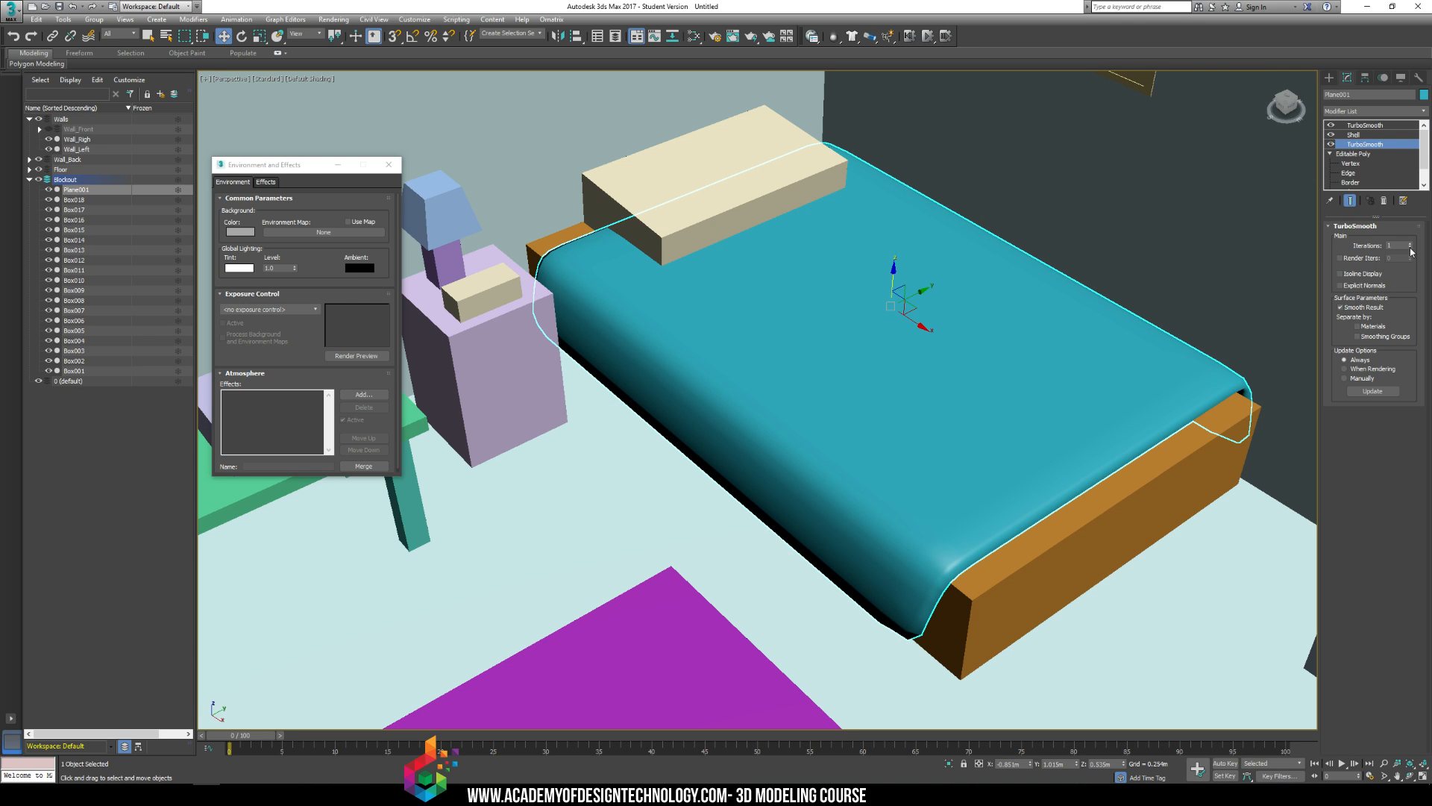
left_click(1364, 135)
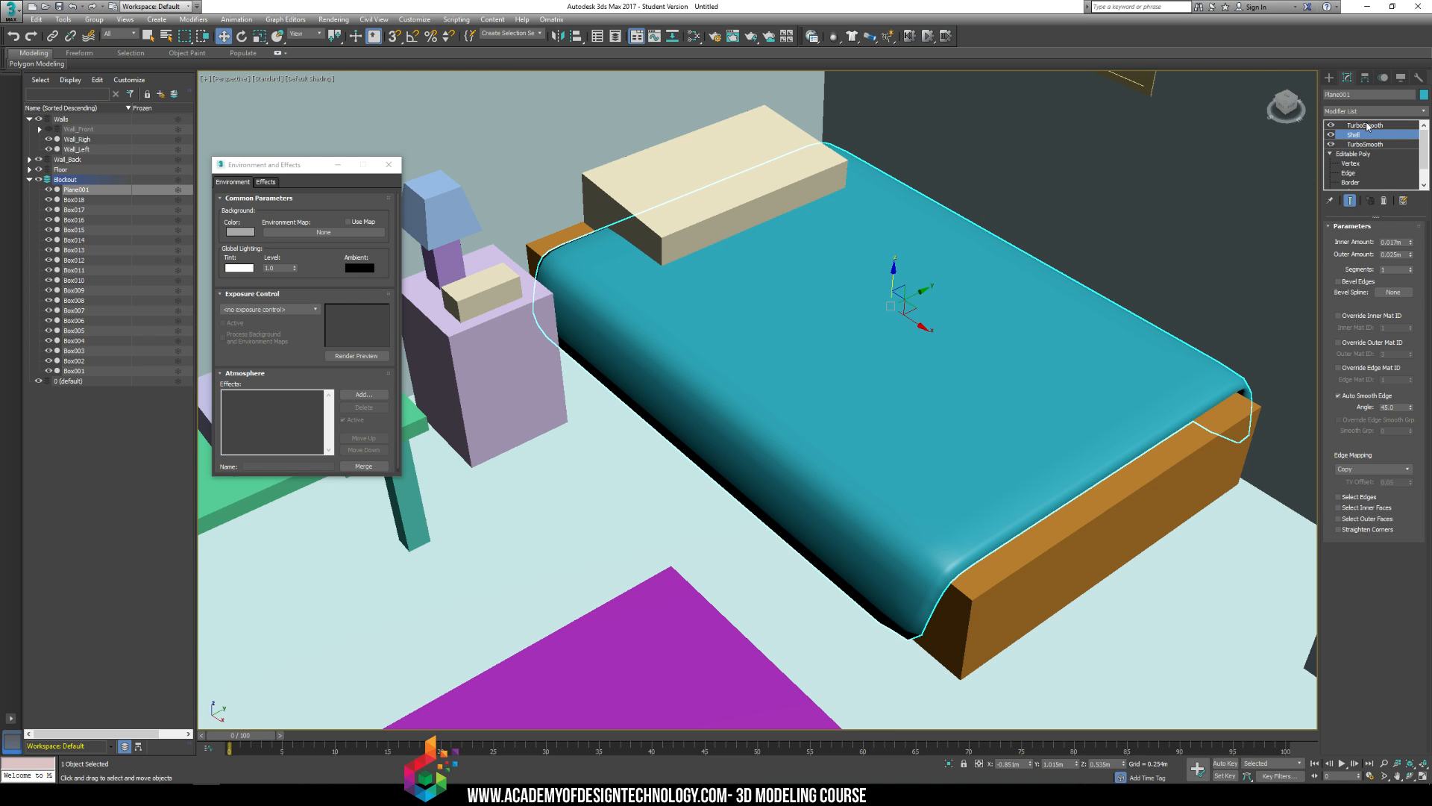
left_click(1368, 125)
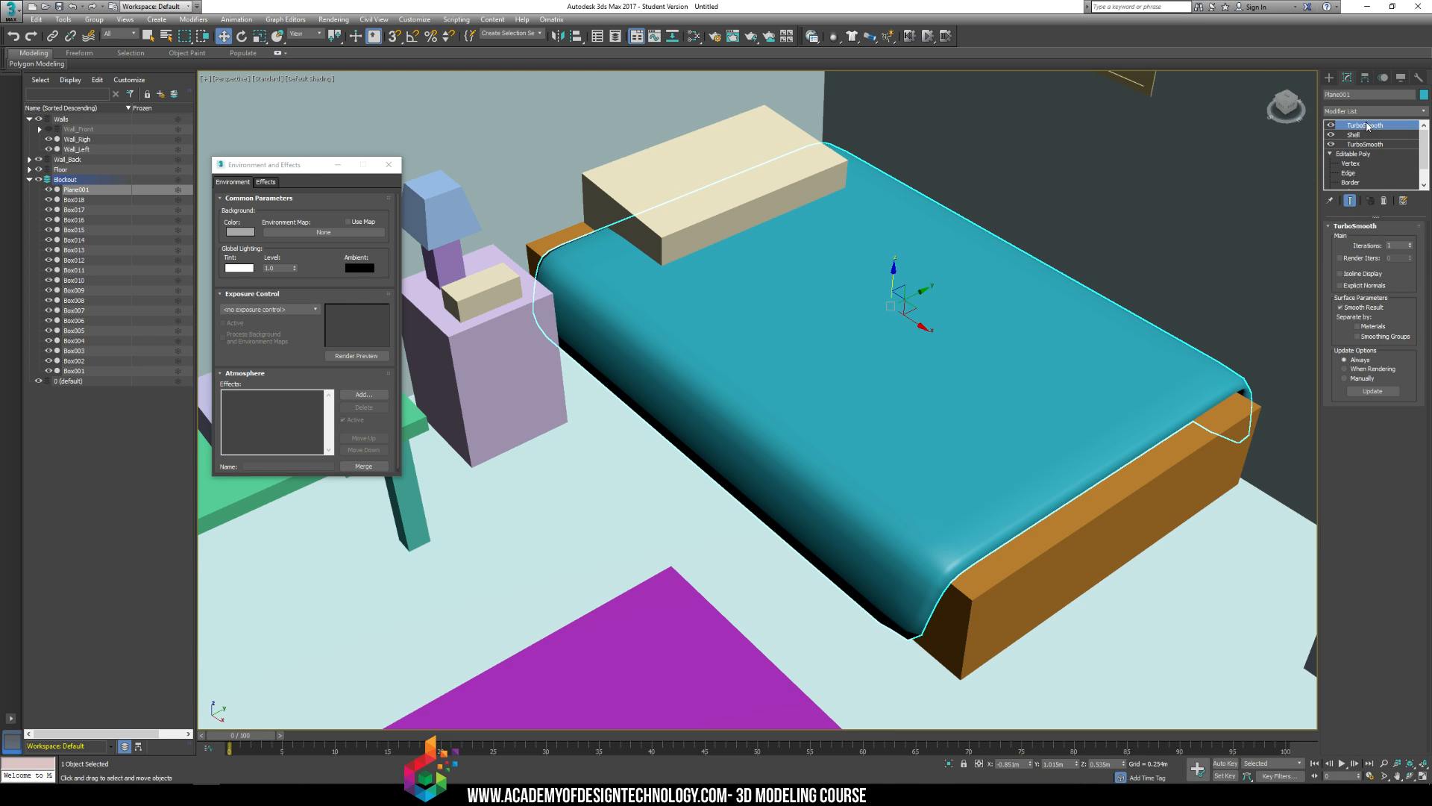
left_click(1411, 244)
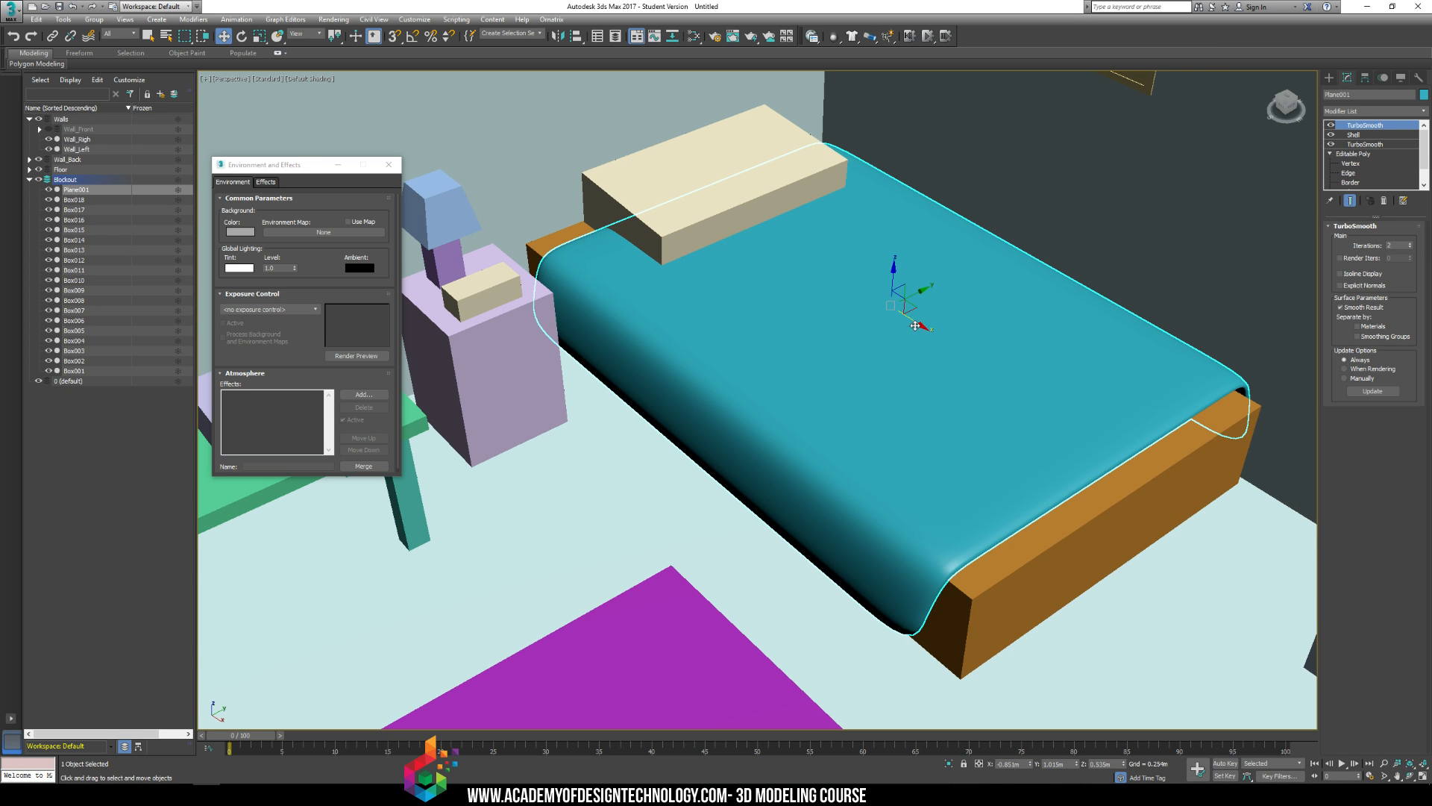
Step: Shift the whole cover toward the bed's foot and displace its middle and nightstand-side foot-edge vertices to make the hem uneven
left_click_drag(915, 326, 937, 341)
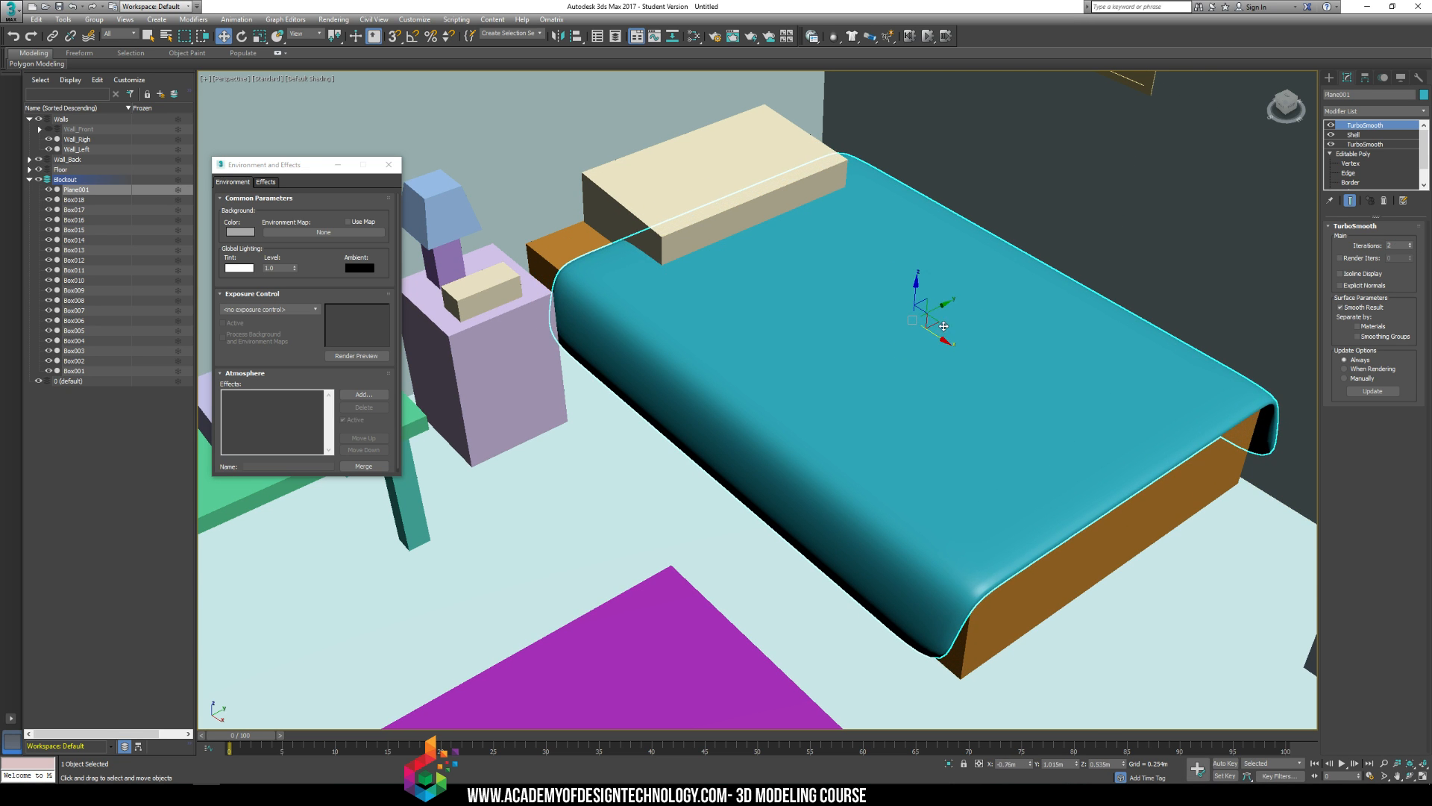
left_click(1348, 163)
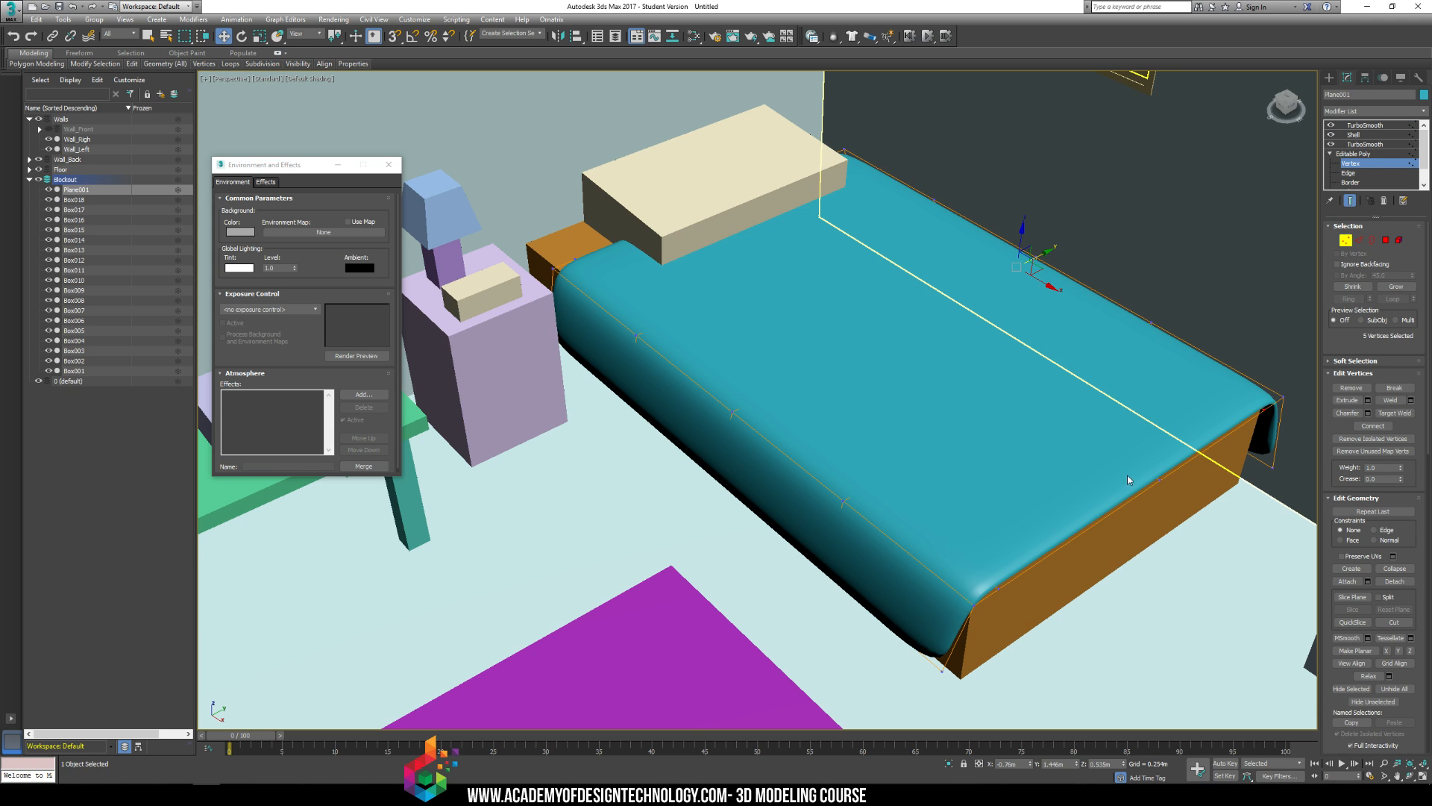
left_click(1161, 482)
left_click_drag(1177, 494, 1146, 475)
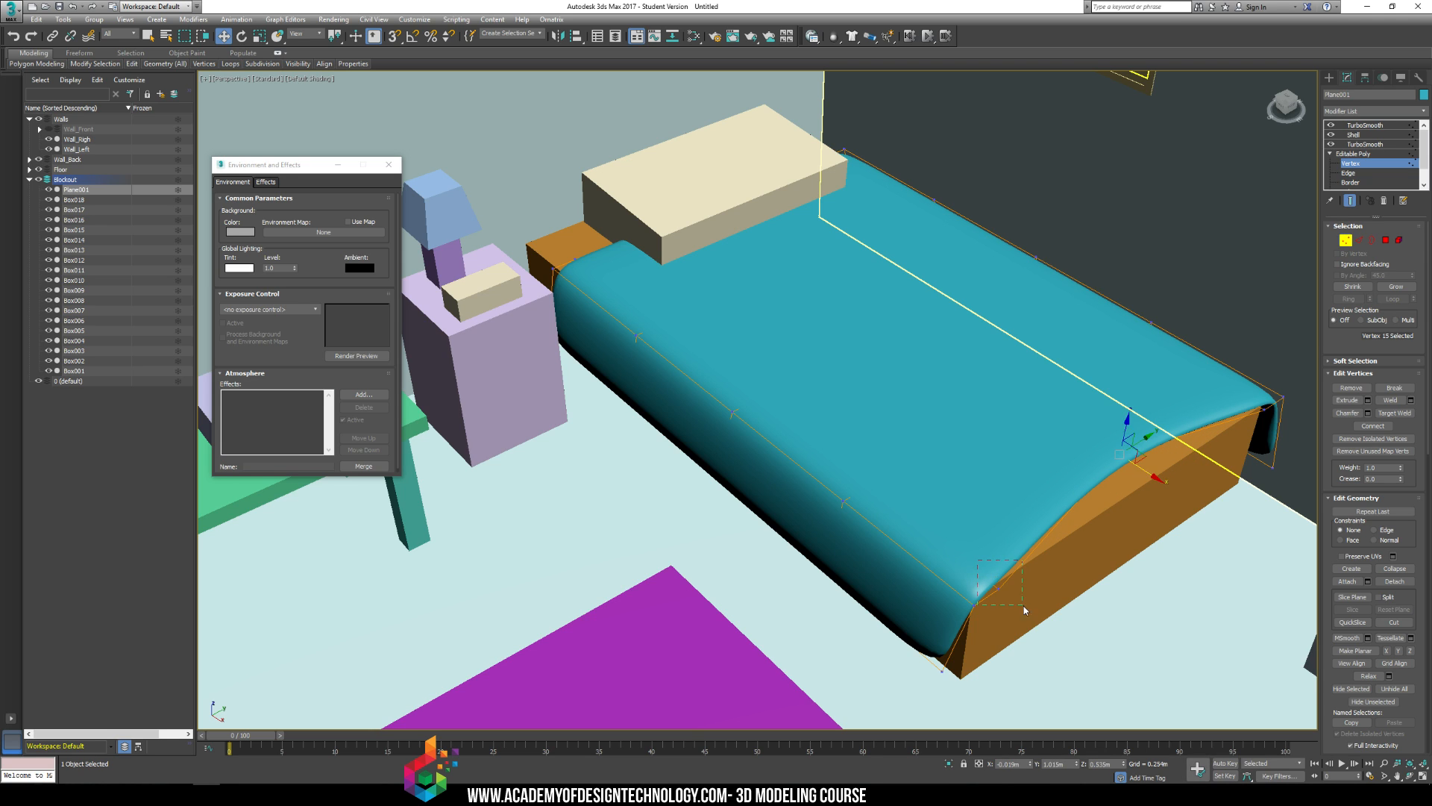
left_click(999, 589)
left_click_drag(1026, 570, 1055, 550)
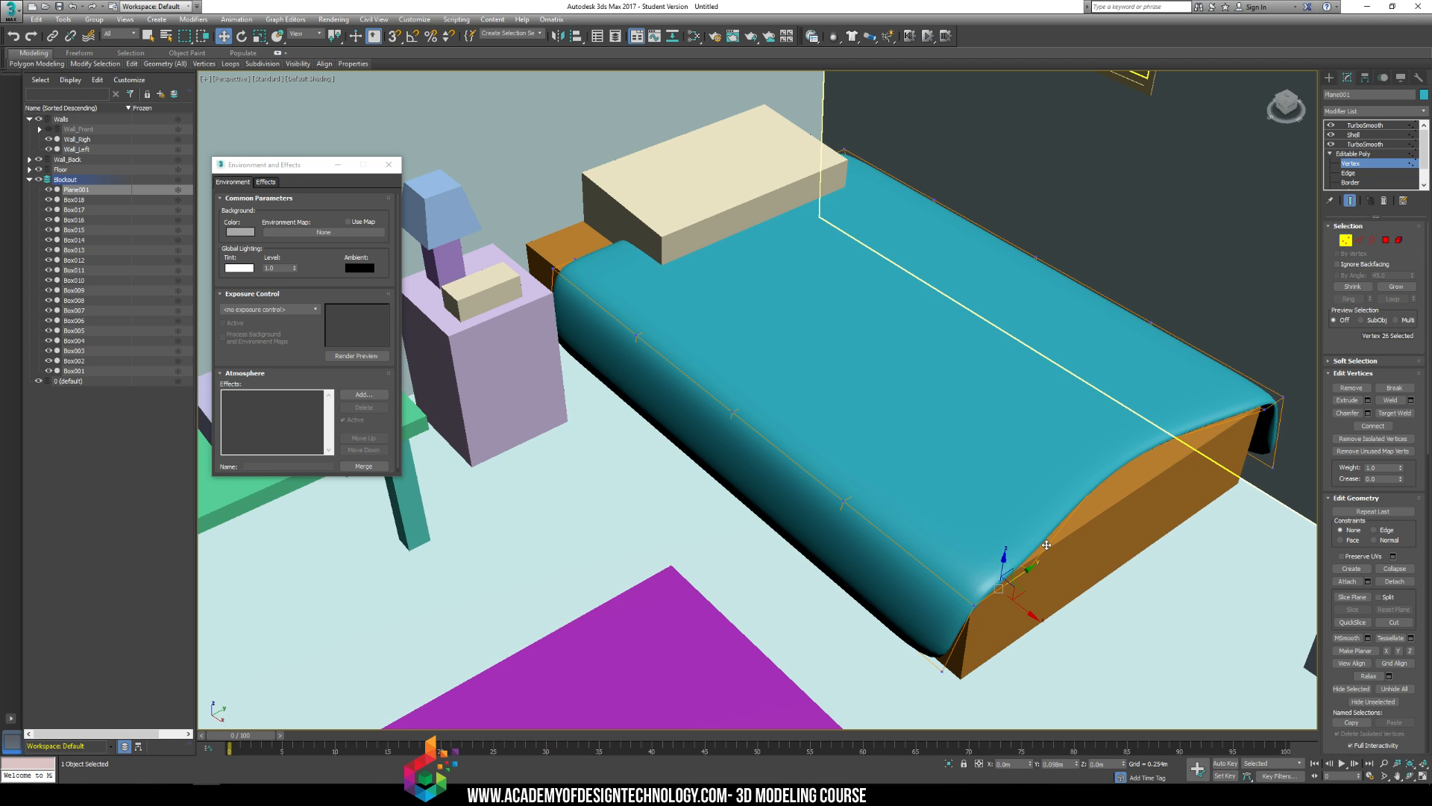
Step: Offset the vertices along the cover's nightstand-side edge by different amounts to create irregular cloth folds
left_click(874, 610)
left_click_drag(792, 479, 879, 527)
mouse_move(831, 483)
left_mouse_down()
mouse_move(866, 483)
mouse_move(838, 475)
left_mouse_up()
left_click(733, 411)
left_click_drag(756, 408, 783, 399)
left_click(635, 335)
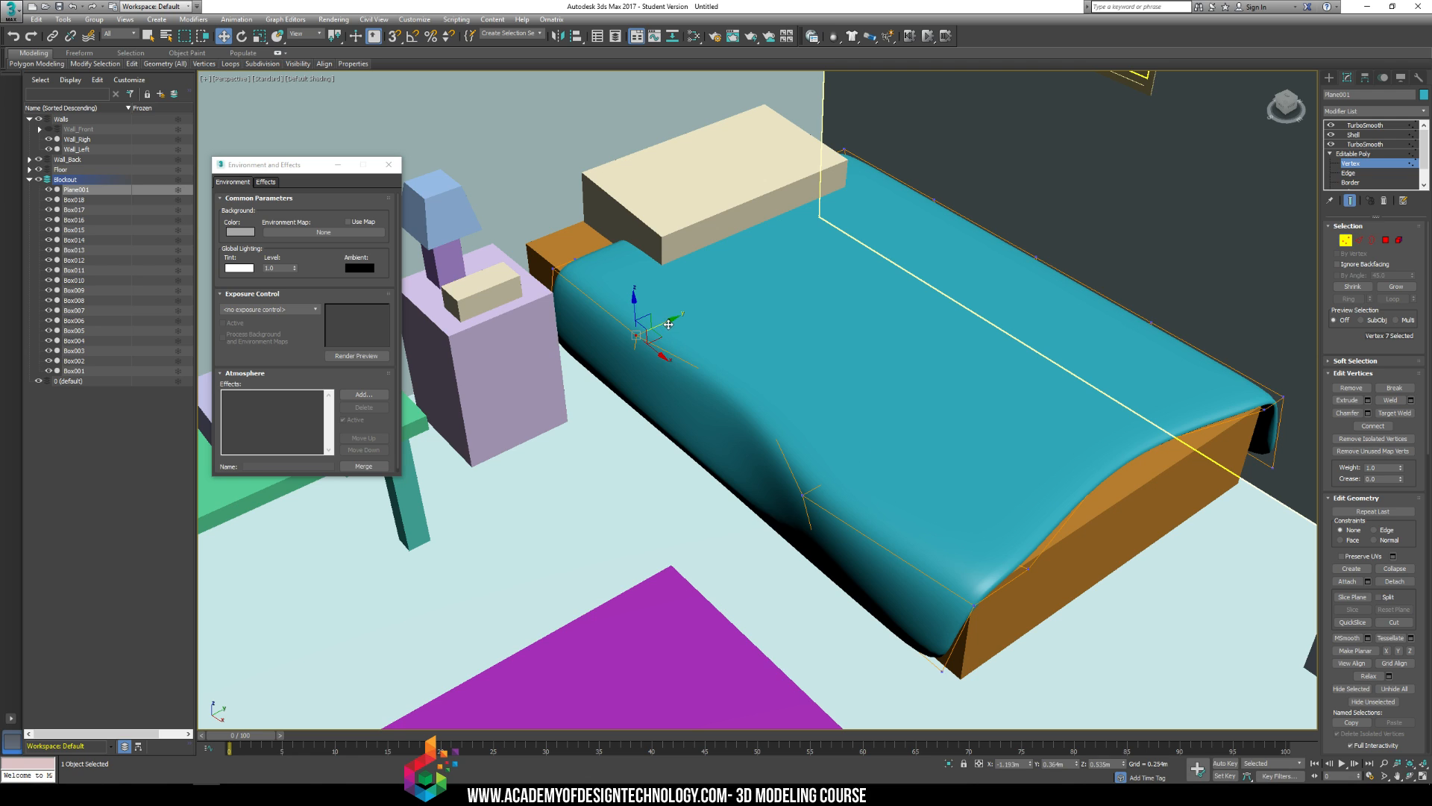
left_click_drag(669, 324, 649, 325)
Step: Reshape the cover's head-end corner beside the nightstand by pulling its upper corner vertex outward toward the headboard
left_click_drag(590, 276, 590, 277)
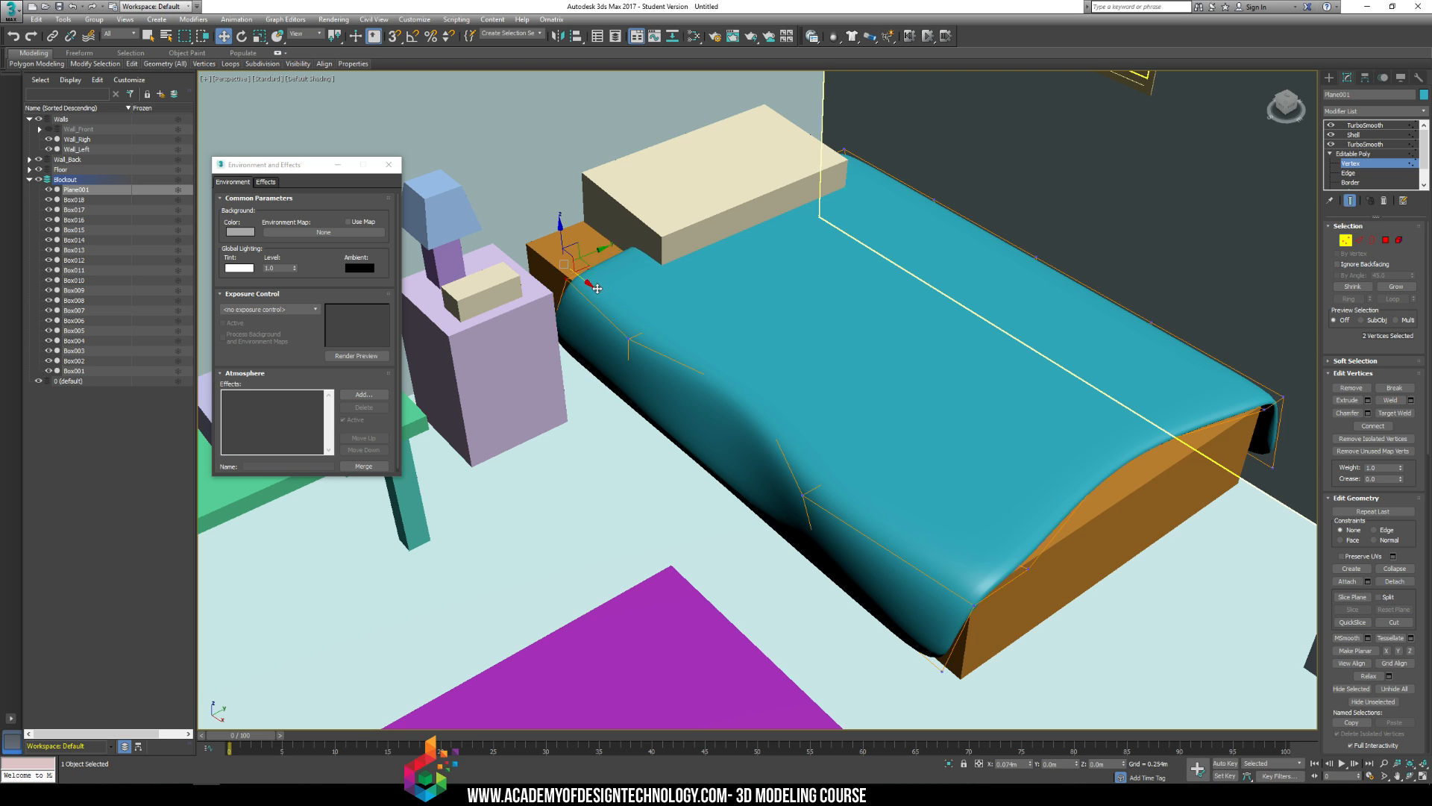
left_click(579, 291)
left_click(600, 309)
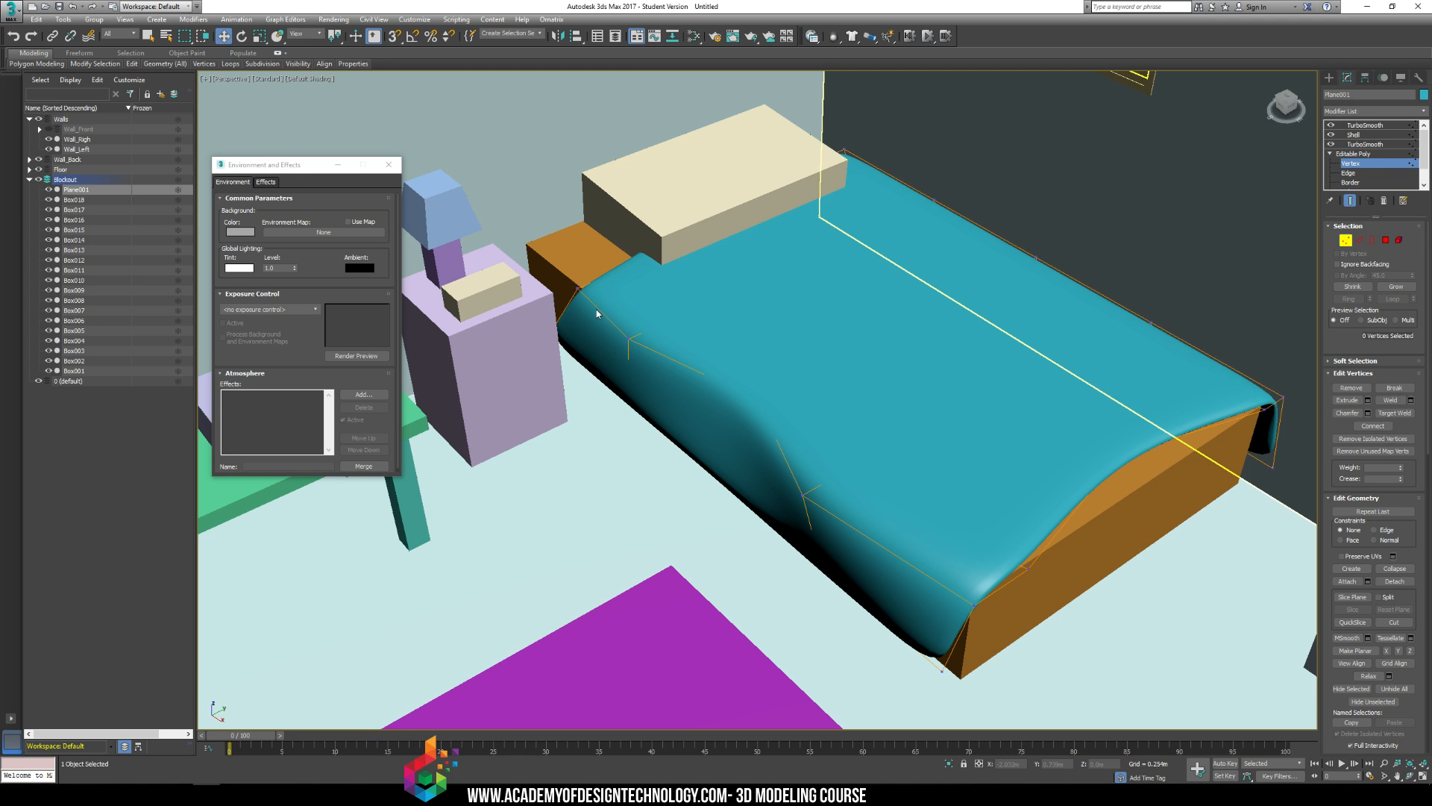
key("ctrl+z")
left_click_drag(593, 301, 545, 272)
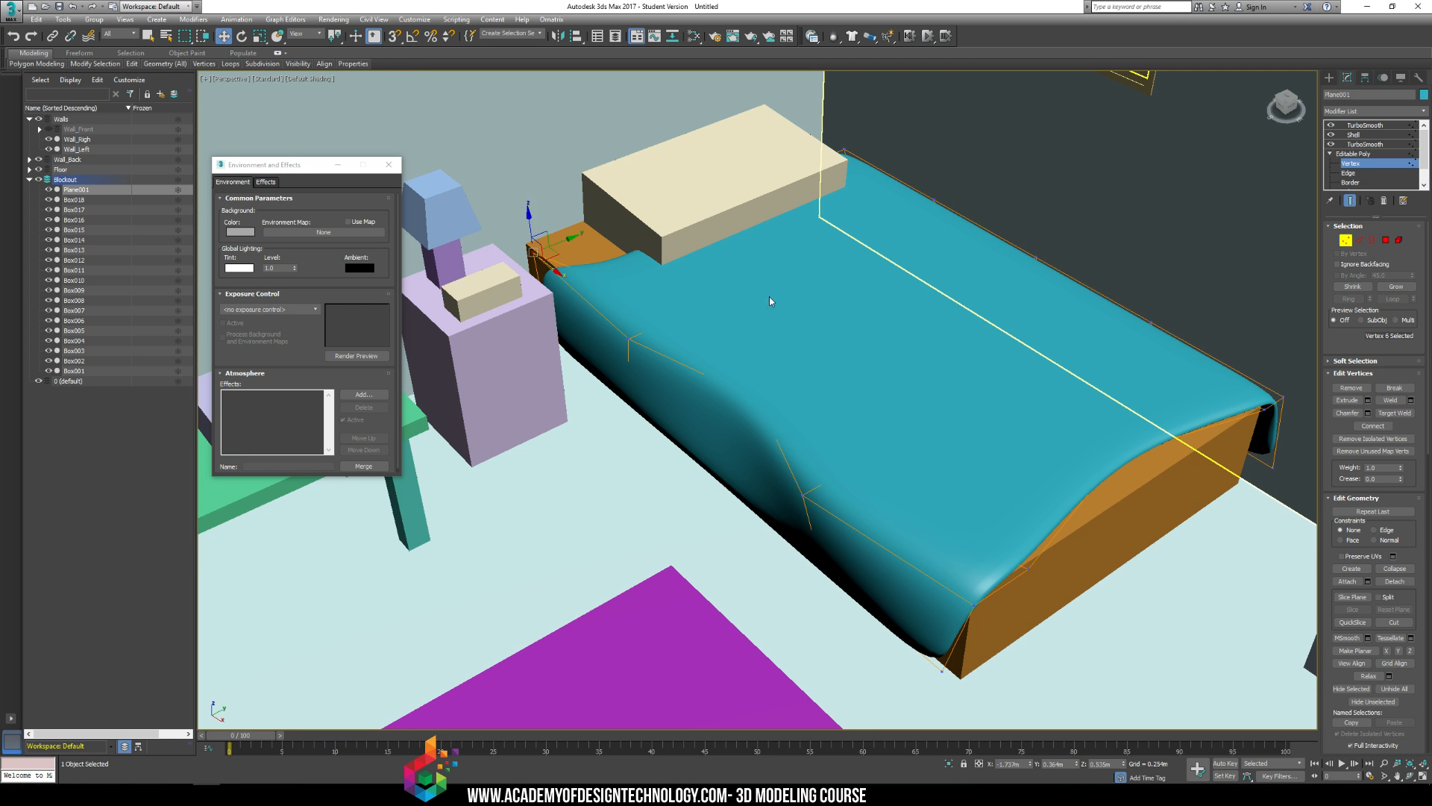
Step: Clear the vertex selection and render the perspective view of the draped bed
left_click(768, 297)
middle_click_drag(998, 345, 1008, 320, "alt")
key("shift+q")
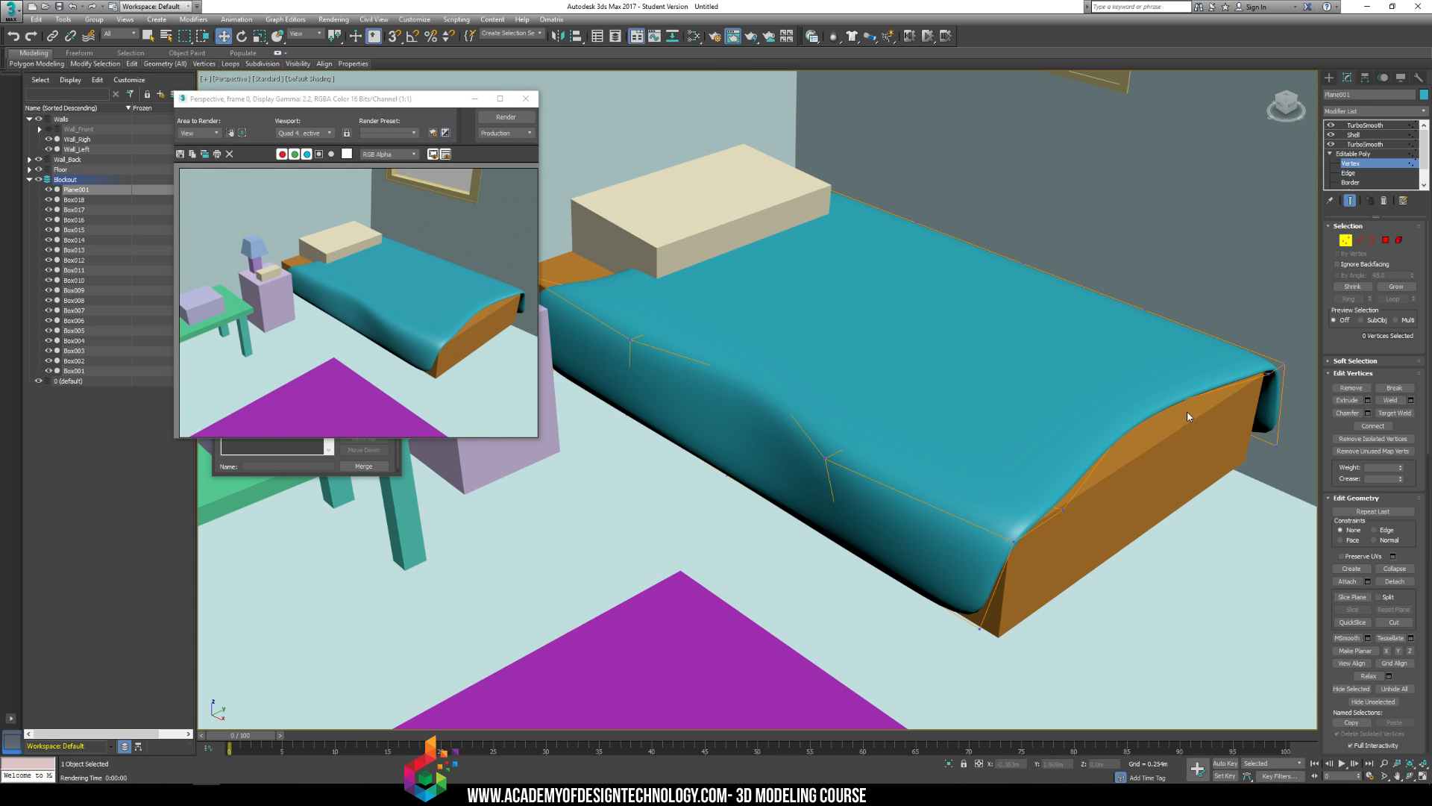
Step: Move the middle foot-edge vertex of the cover back out over the bed's foot and slightly down
left_click_drag(1158, 477, 1161, 479)
left_click(1183, 435)
key("ctrl+z")
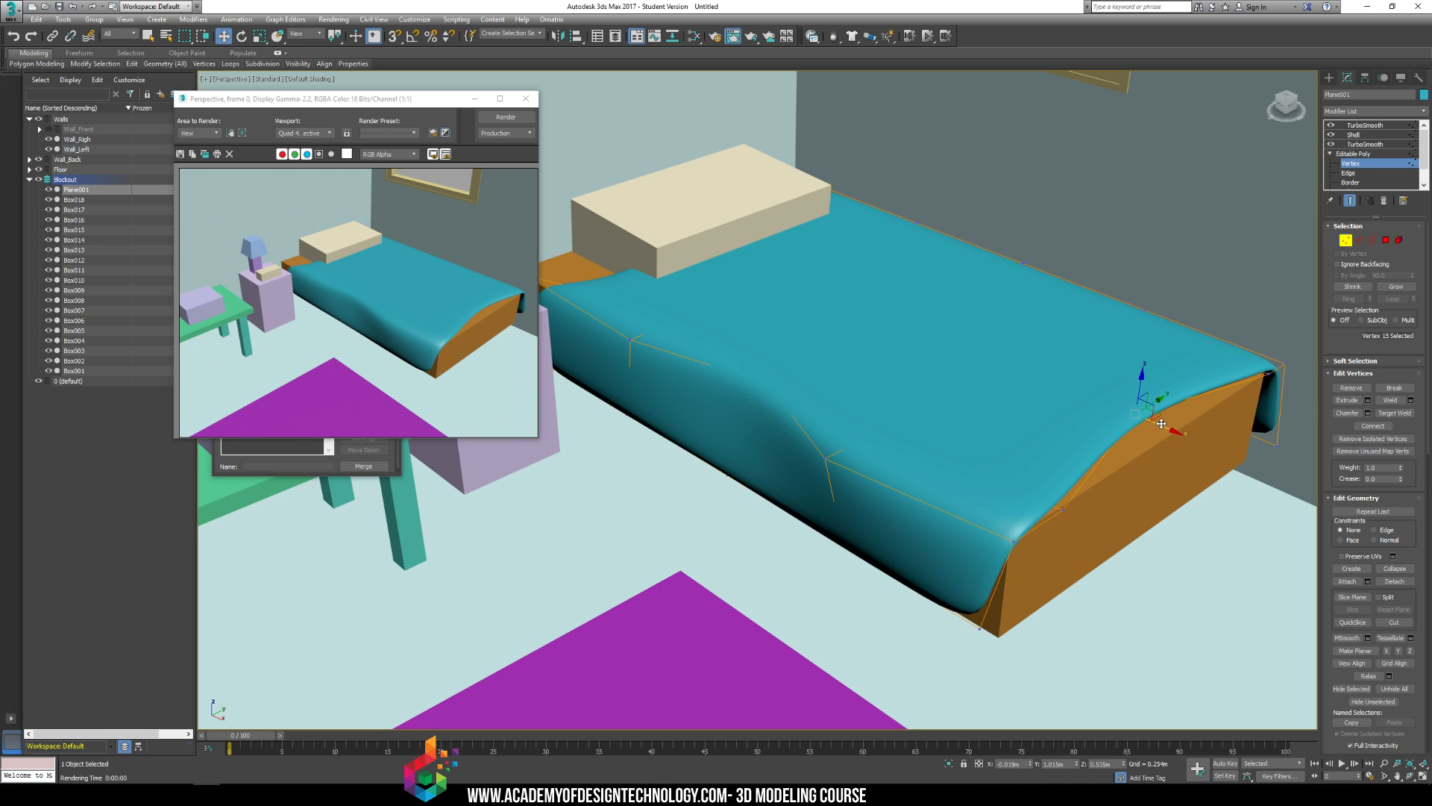
left_click_drag(1162, 427, 1211, 455)
left_click_drag(1177, 407, 1178, 429)
left_click(1193, 512)
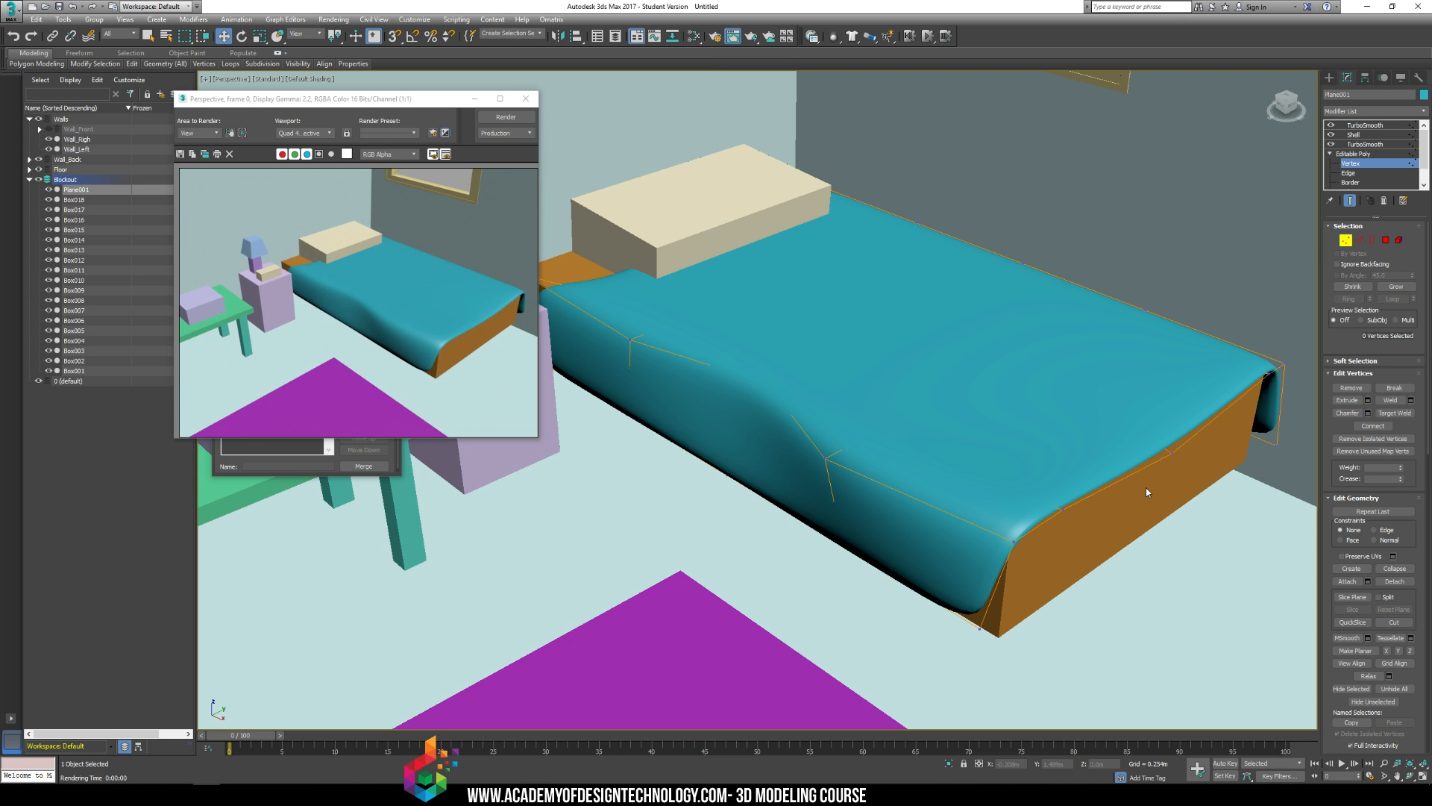
Step: Adjust the lower vertex at the cover's wall-side foot corner
middle_click_drag(1132, 434, 1259, 477, "alt")
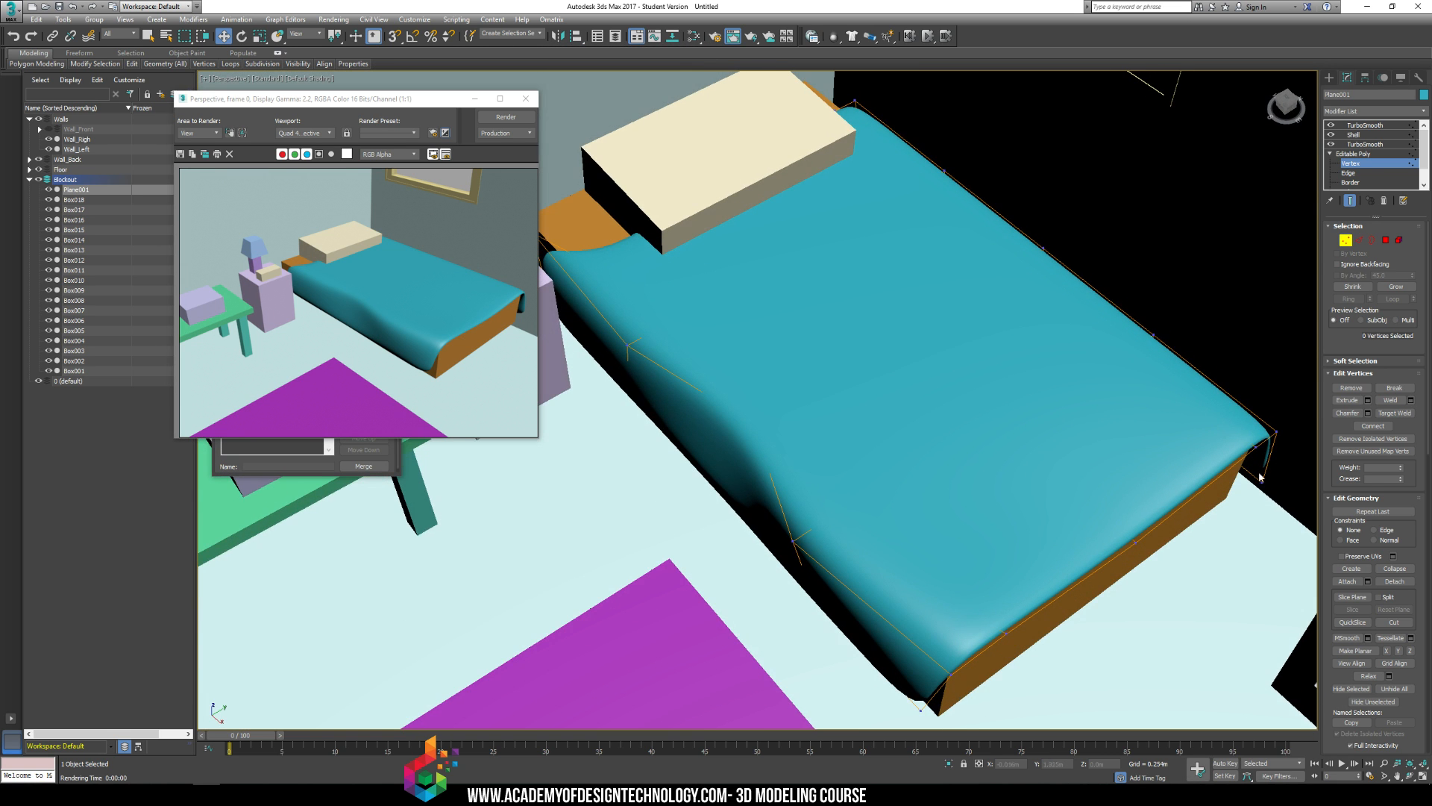
left_click_drag(1274, 501, 1271, 478)
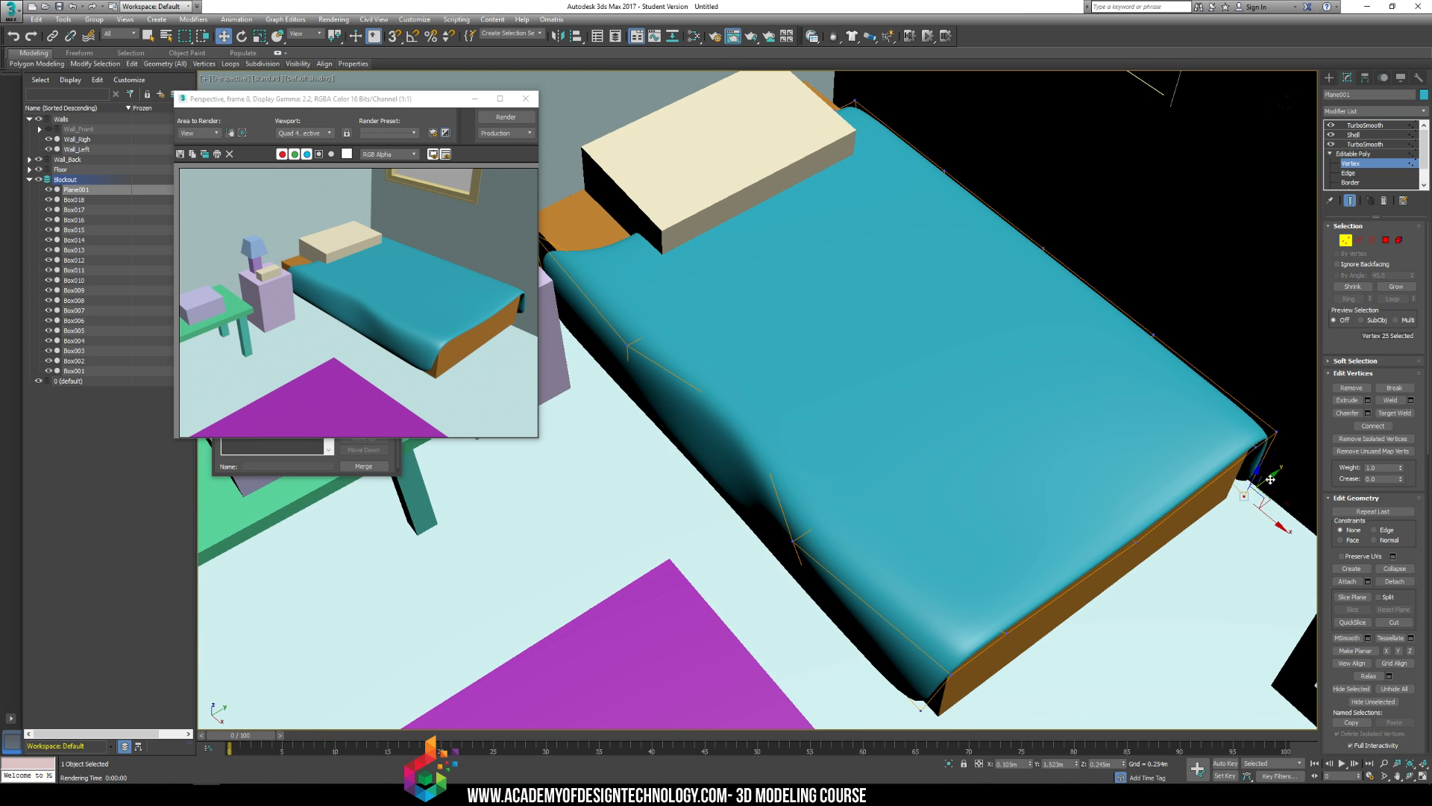
middle_click_drag(1153, 524, 1116, 487, "alt")
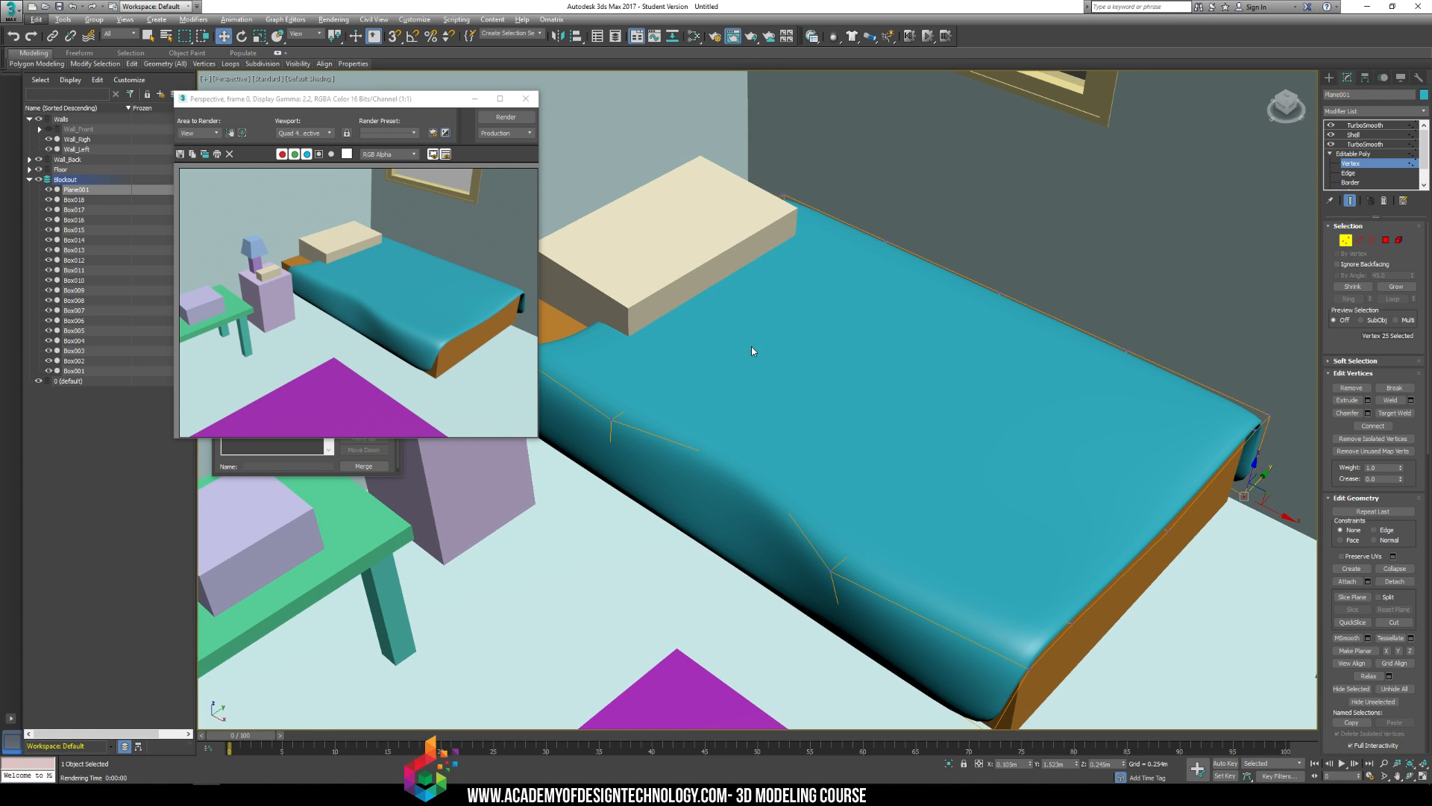
Step: Collapse the bed cover's entire modifier stack into an editable mesh and expand its sub-object levels
key("F3")
key("F4")
left_click_drag(993, 482, 995, 483)
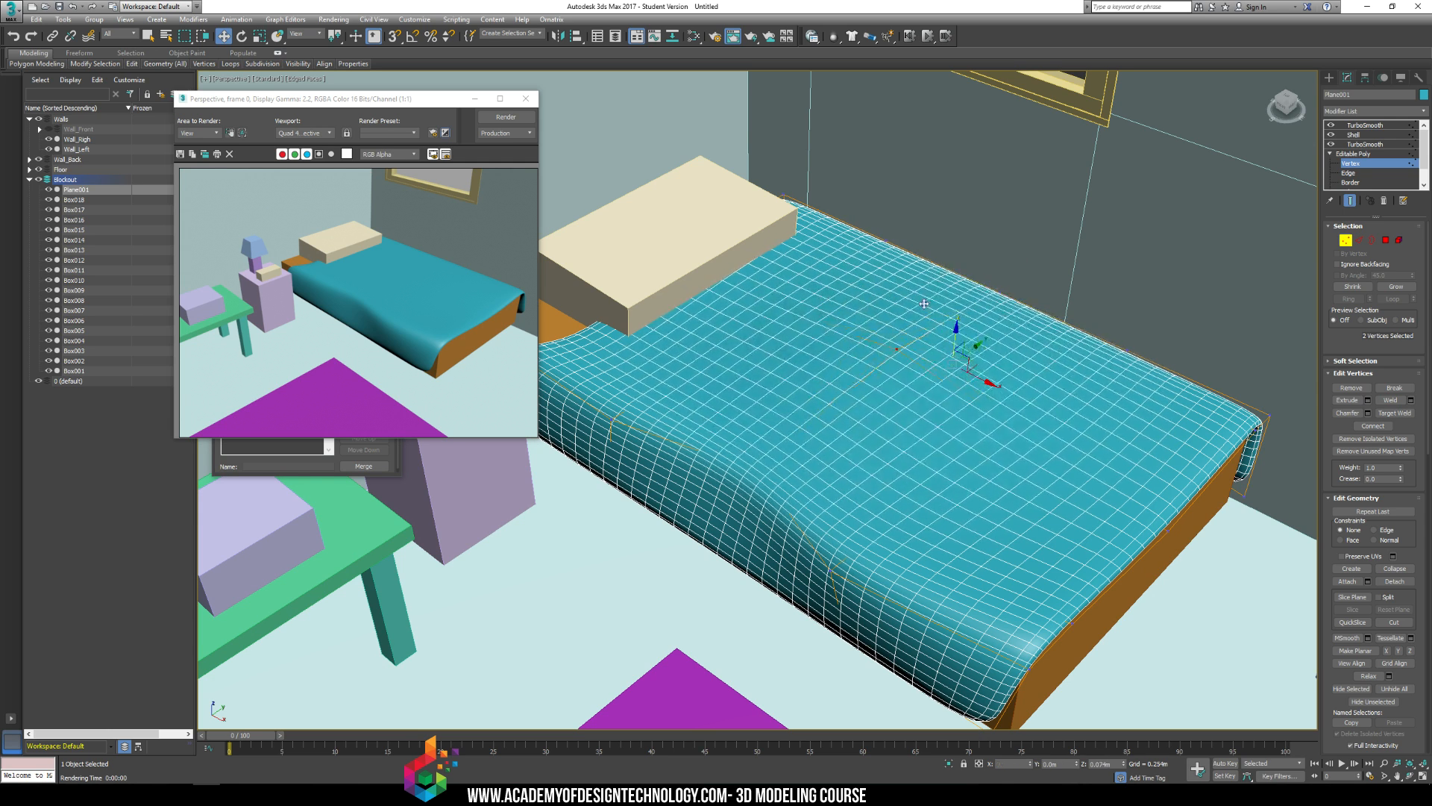
left_click(1232, 284)
left_click(1365, 126)
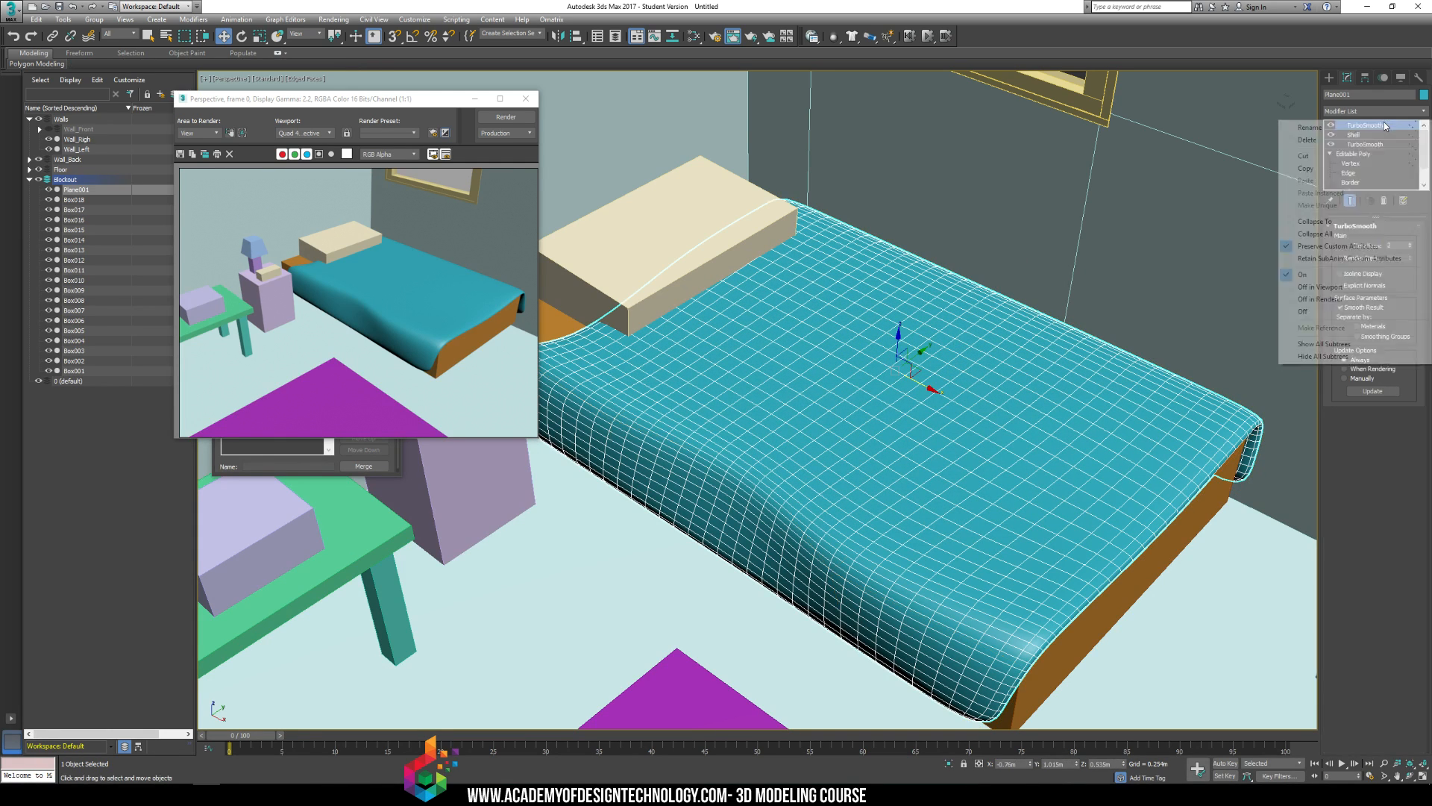
right_click(1365, 125)
left_click(1313, 234)
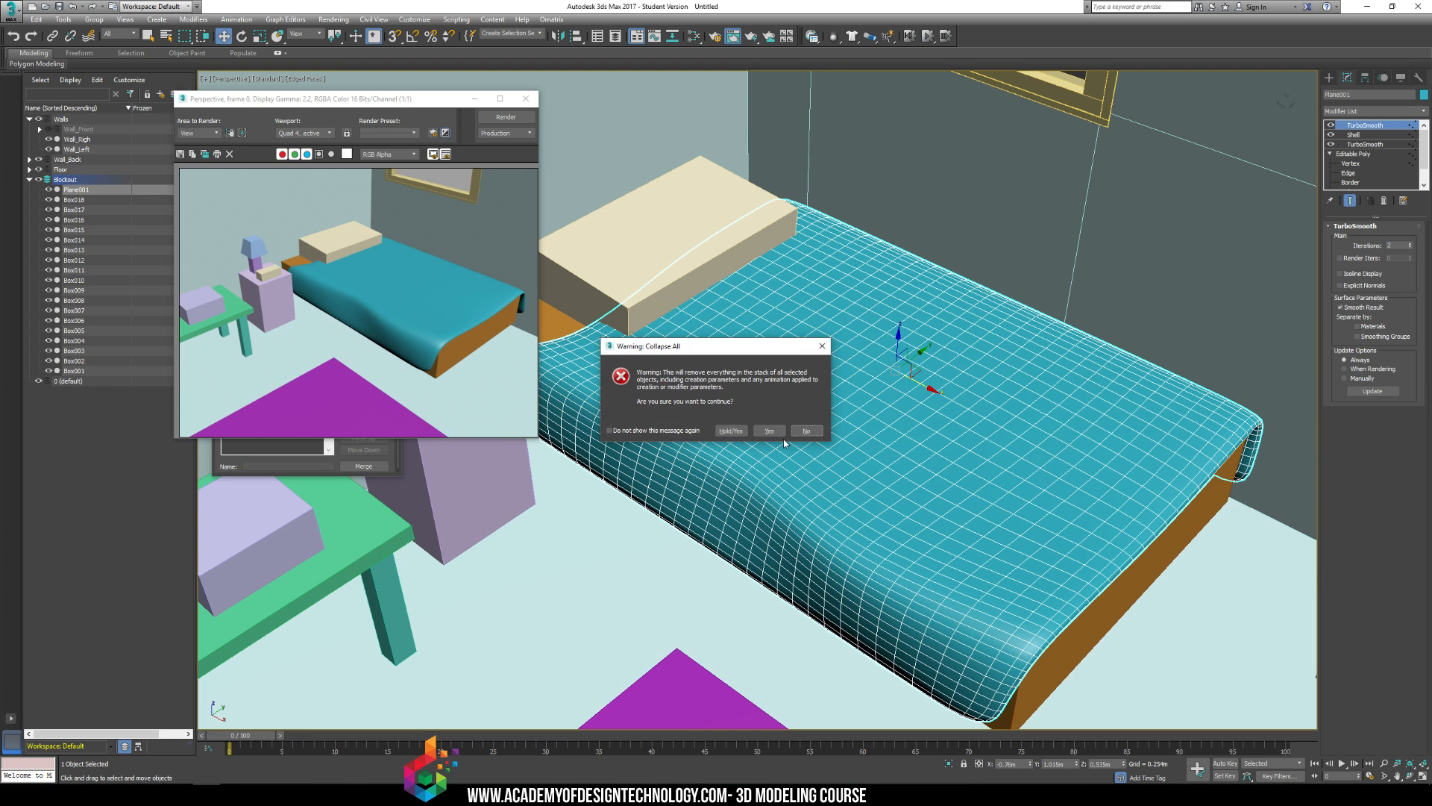
left_click(771, 432)
left_click(1330, 125)
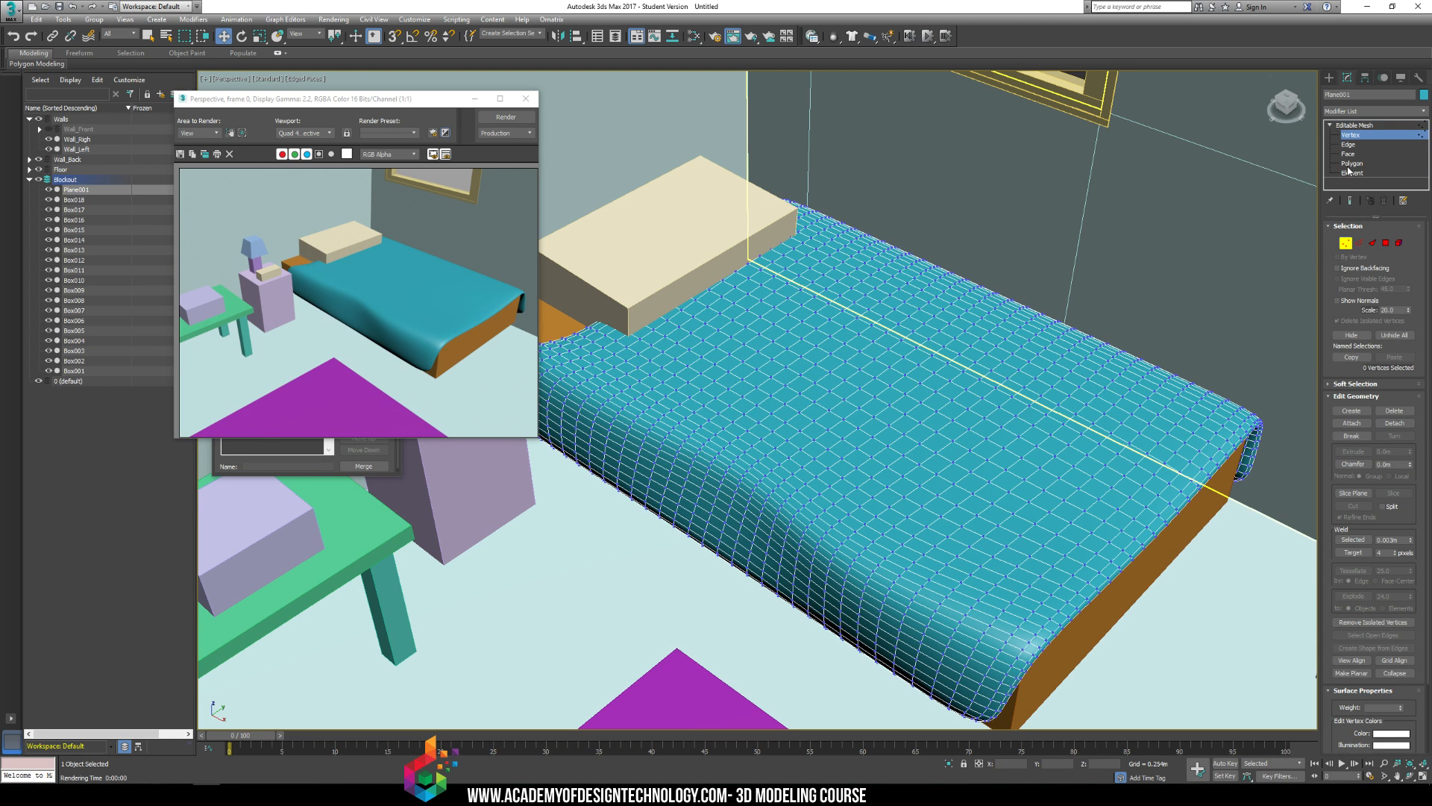
Step: Turn on soft selection at polygon level with a polygon in the middle of the cover selected
left_click(1352, 163)
left_click(830, 382)
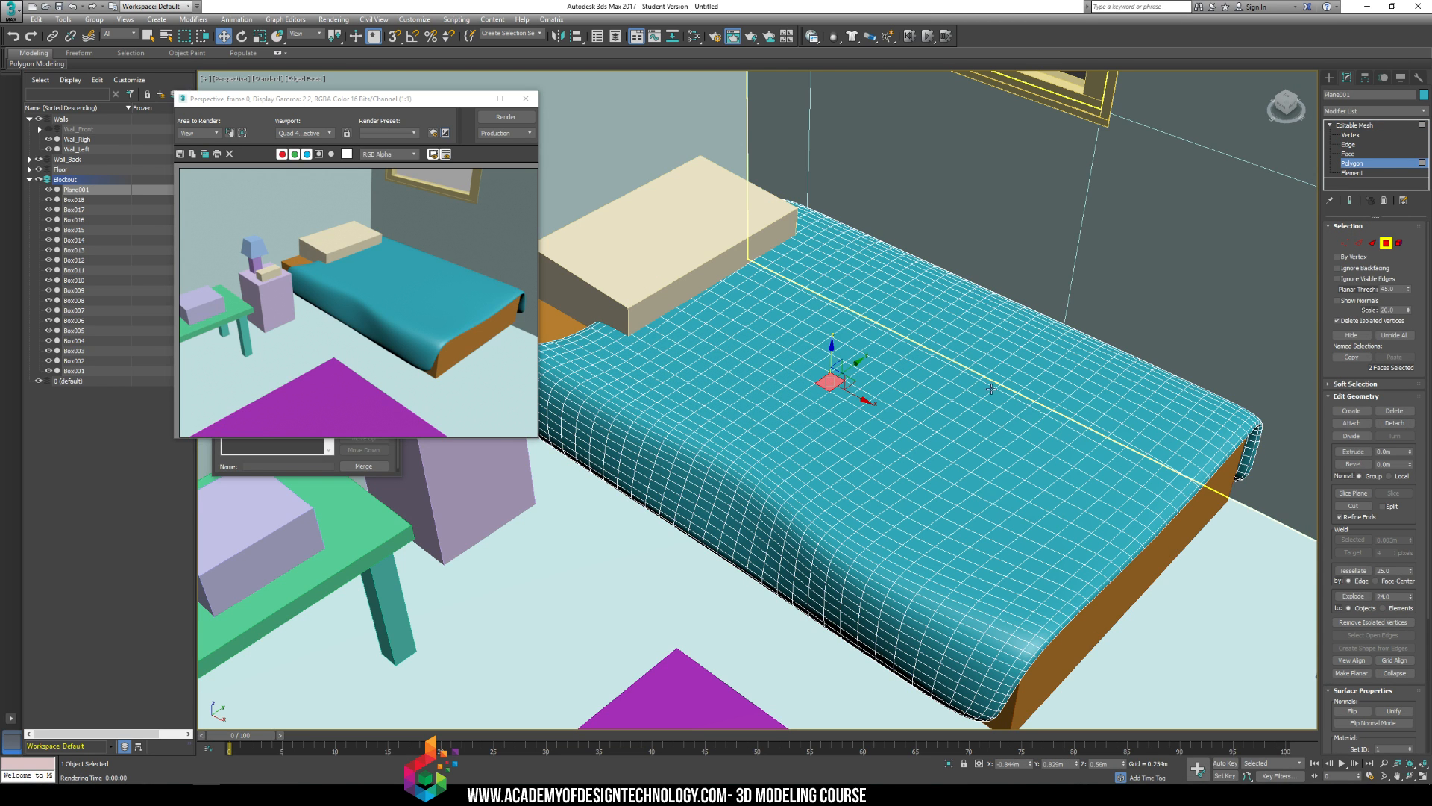
left_click(1350, 385)
left_click(1337, 398)
middle_click_drag(834, 377, 846, 353, "alt")
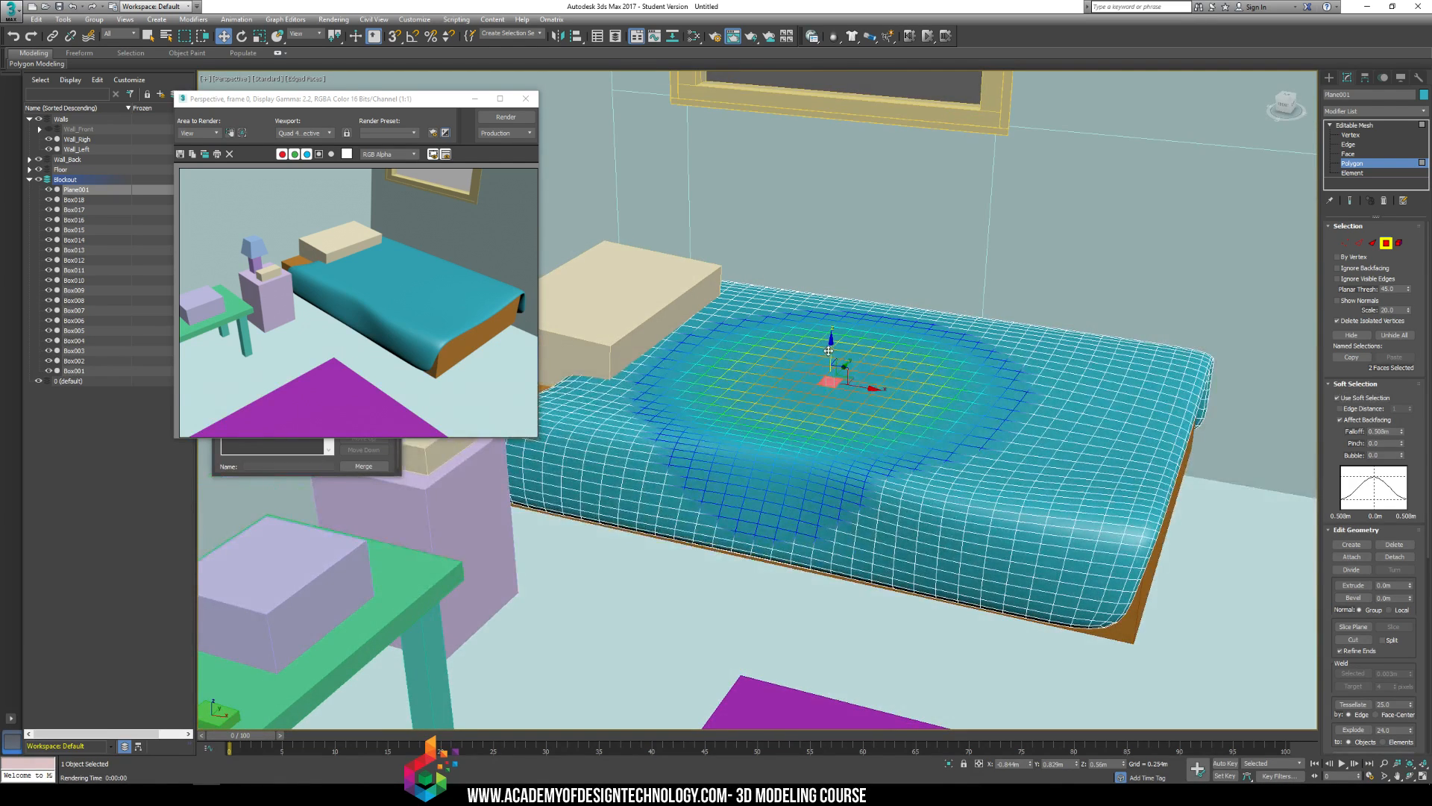
Step: Shift softly selected polygons vertically at the cover's middle and beside the pillow to make broad, gentle undulations
left_click_drag(829, 351, 831, 344)
left_click_drag(936, 363, 942, 345)
left_click_drag(765, 335, 765, 329)
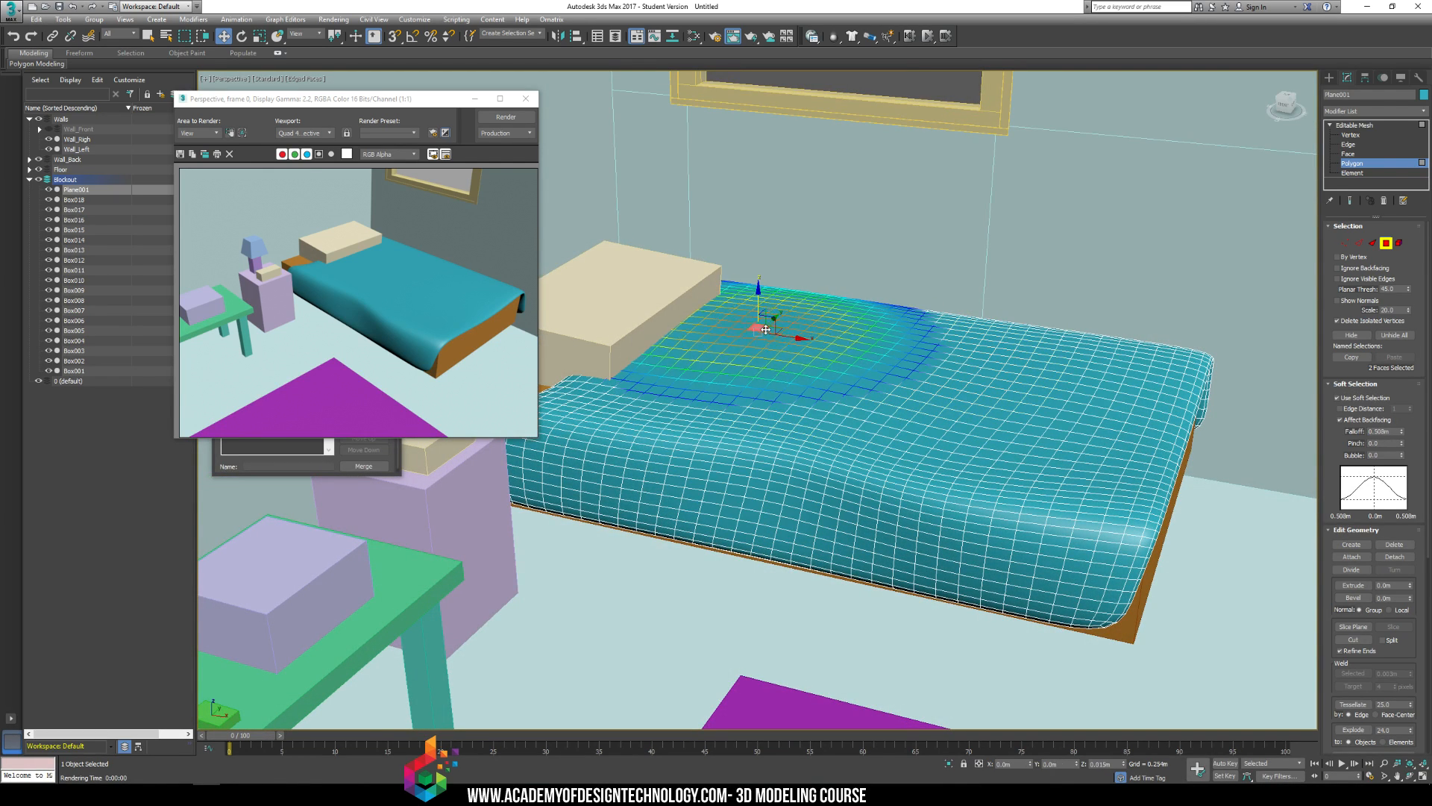
left_click(704, 370)
left_click(752, 349)
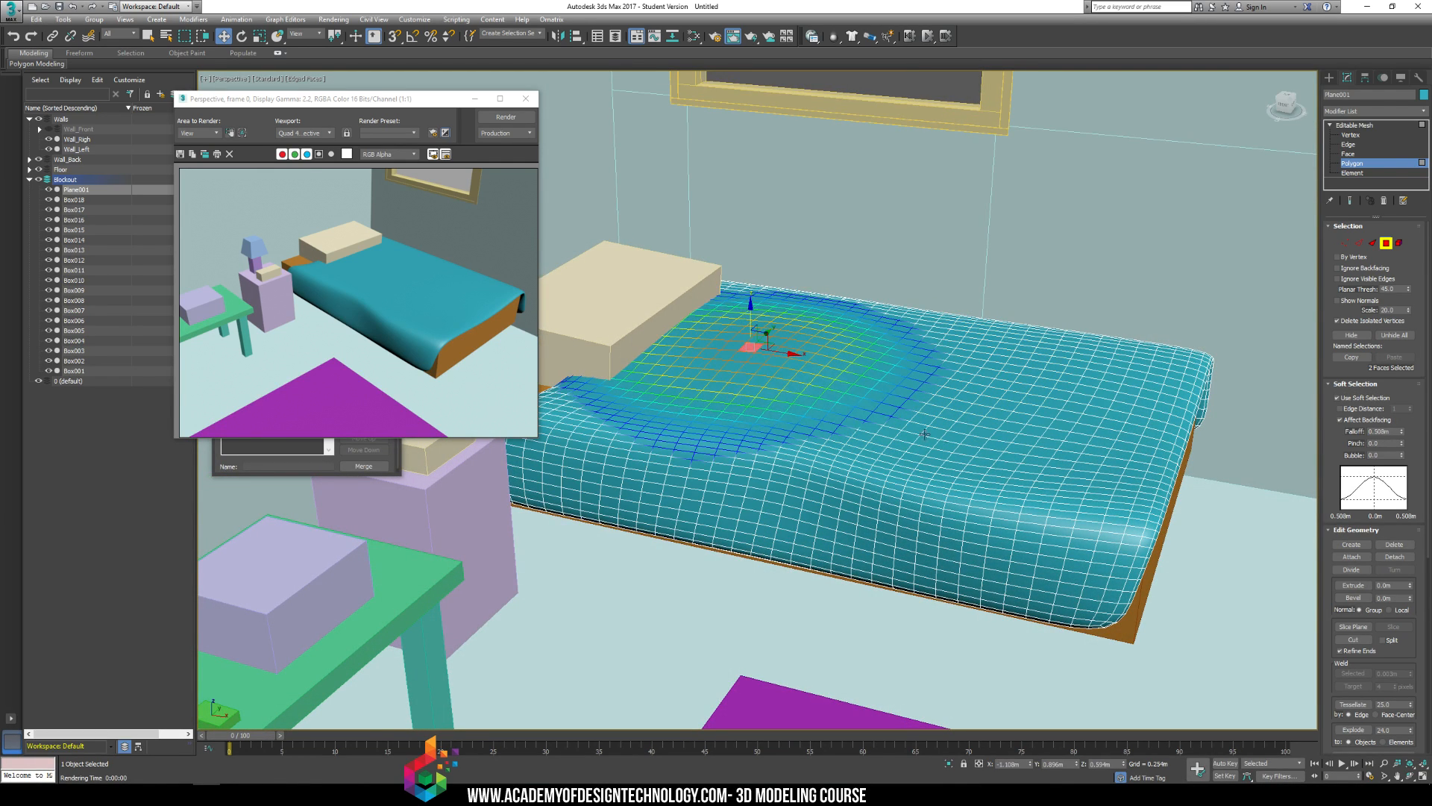
Step: Adjust the height of broad areas on the cover's foot half and near the pillow's front corner
left_click(951, 422)
left_click(1076, 405)
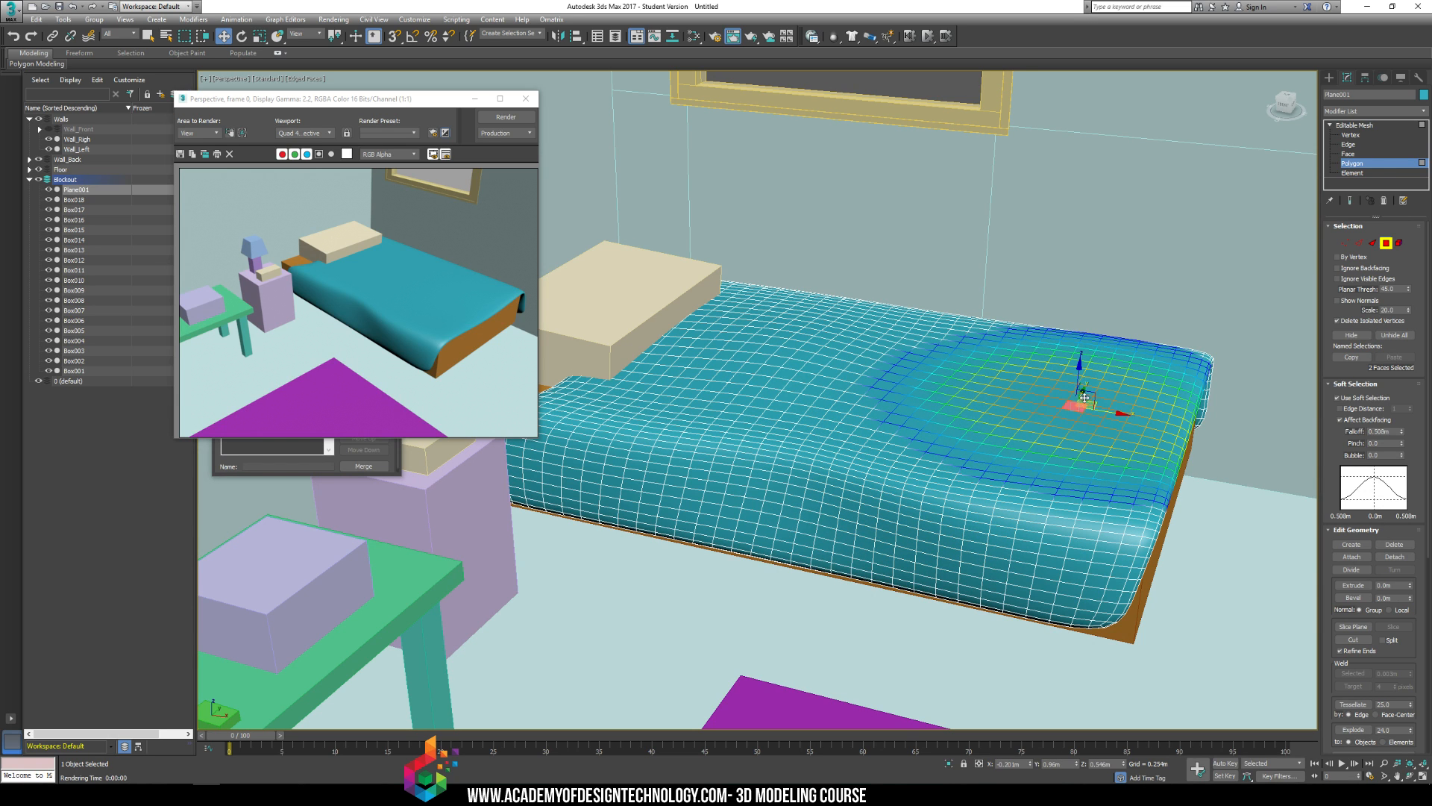
left_click_drag(1081, 388, 1082, 392)
left_click_drag(1166, 437, 1166, 419)
left_click(1131, 375)
left_click(983, 451)
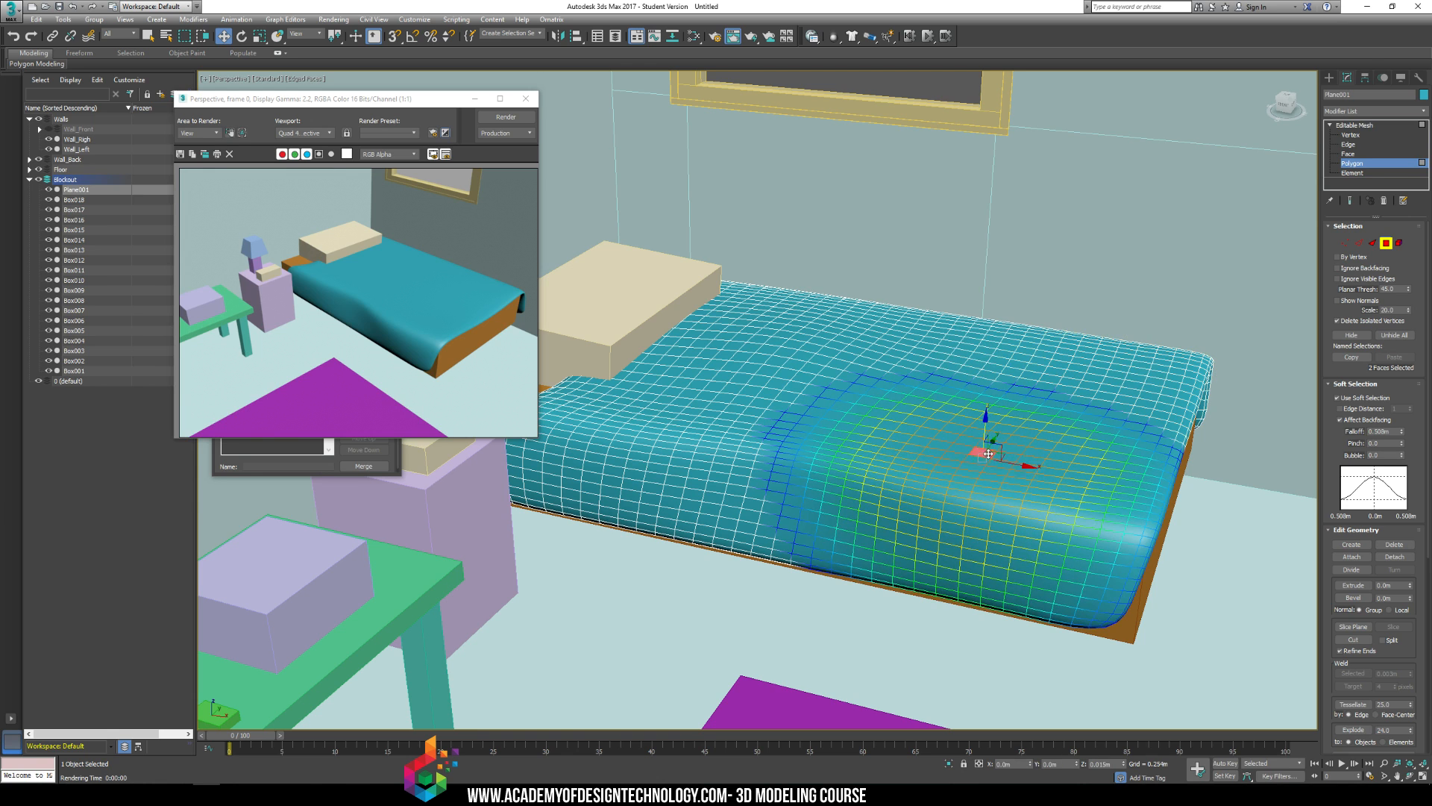
left_click(665, 385)
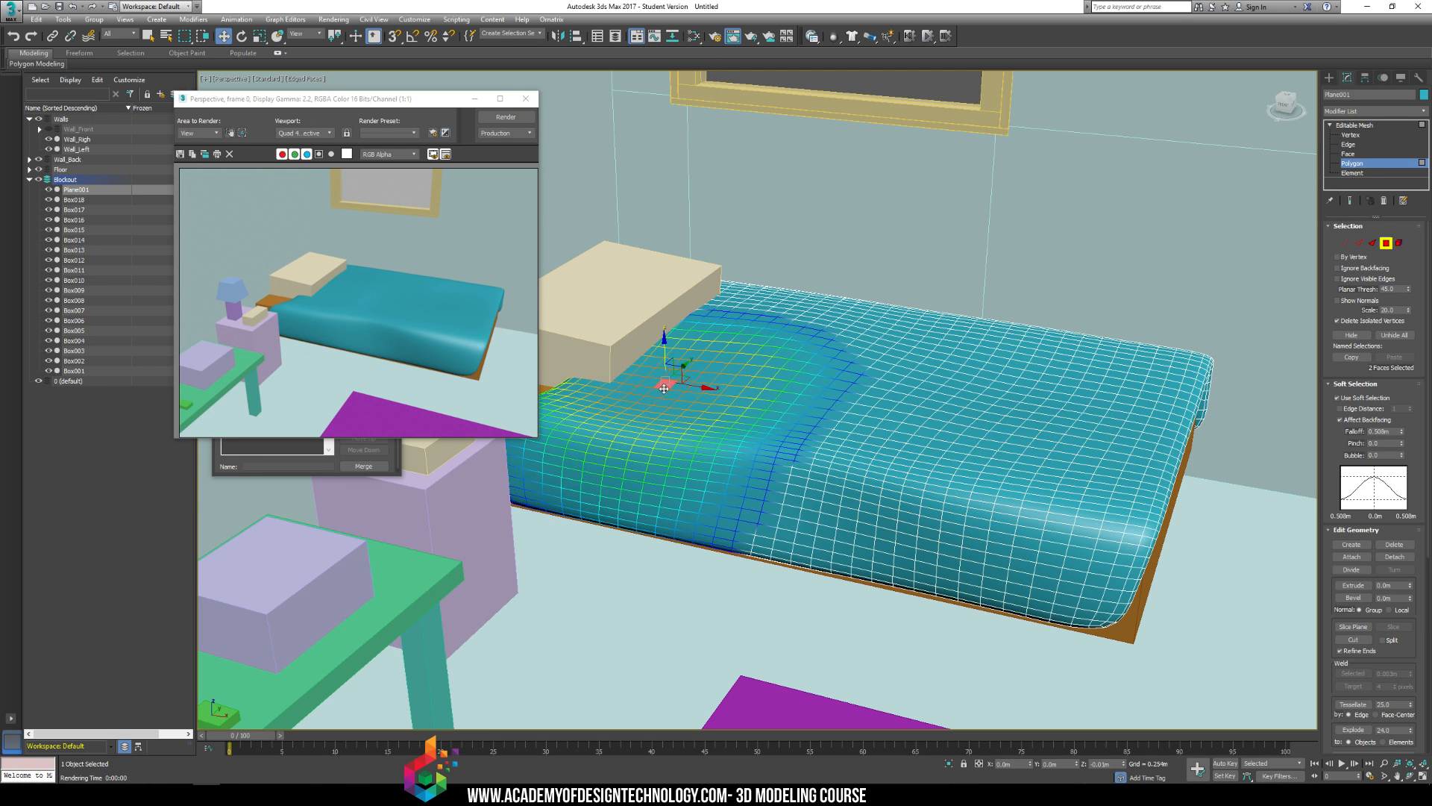
Step: Reduce the soft-selection falloff to about 0.25 m and raise small areas of the cover in front of the pillow
left_click_drag(1402, 432, 1402, 446)
left_click_drag(619, 395, 619, 379)
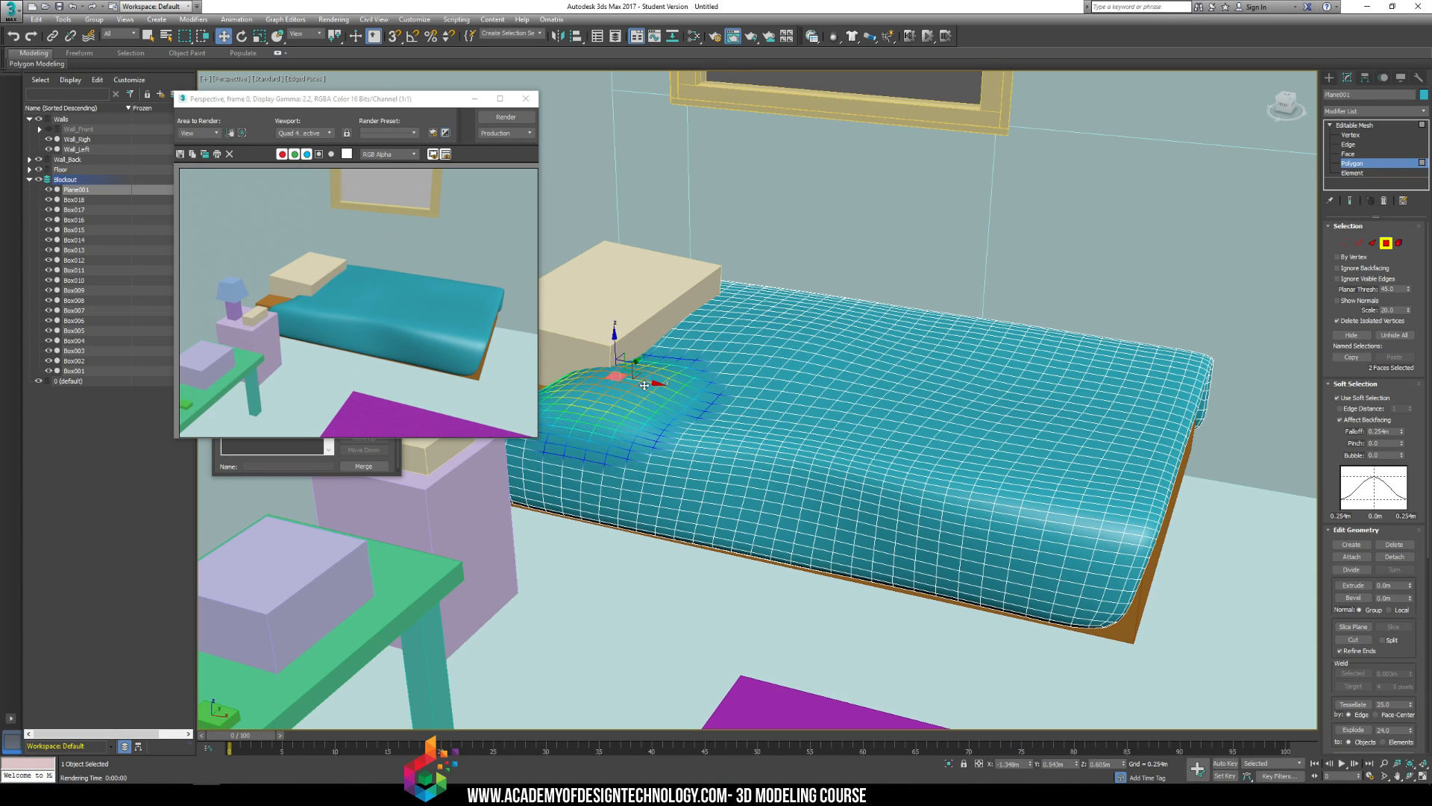
mouse_move(707, 397)
left_mouse_down()
mouse_move(743, 372)
mouse_move(712, 329)
left_mouse_up()
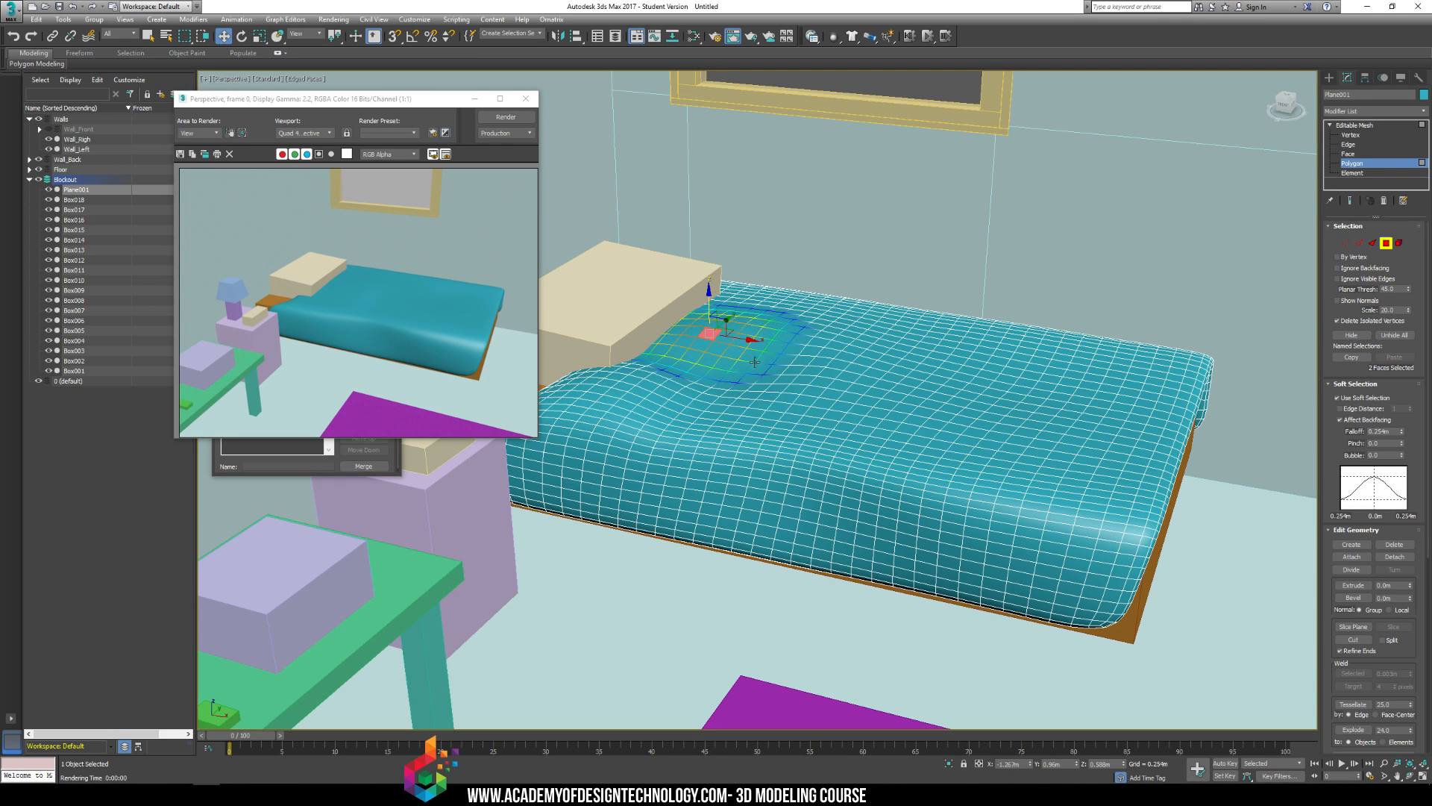
Step: Raise and lower small areas across the cover's middle and foot half to form uneven bumps and hollows
left_click_drag(787, 367, 832, 368)
left_click_drag(897, 354, 898, 377)
left_click_drag(927, 350, 928, 358)
left_click_drag(951, 409, 951, 414)
left_click_drag(930, 434, 931, 418)
mouse_move(1009, 400)
left_mouse_down()
mouse_move(1054, 417)
mouse_move(1075, 373)
left_mouse_up()
left_click(1066, 387)
Step: Form small undulations along the cover's wall side, from the pillow to the foot corner
left_click_drag(1002, 353, 945, 329)
left_click(872, 316)
left_click_drag(859, 311, 824, 296)
left_click_drag(800, 296, 800, 292)
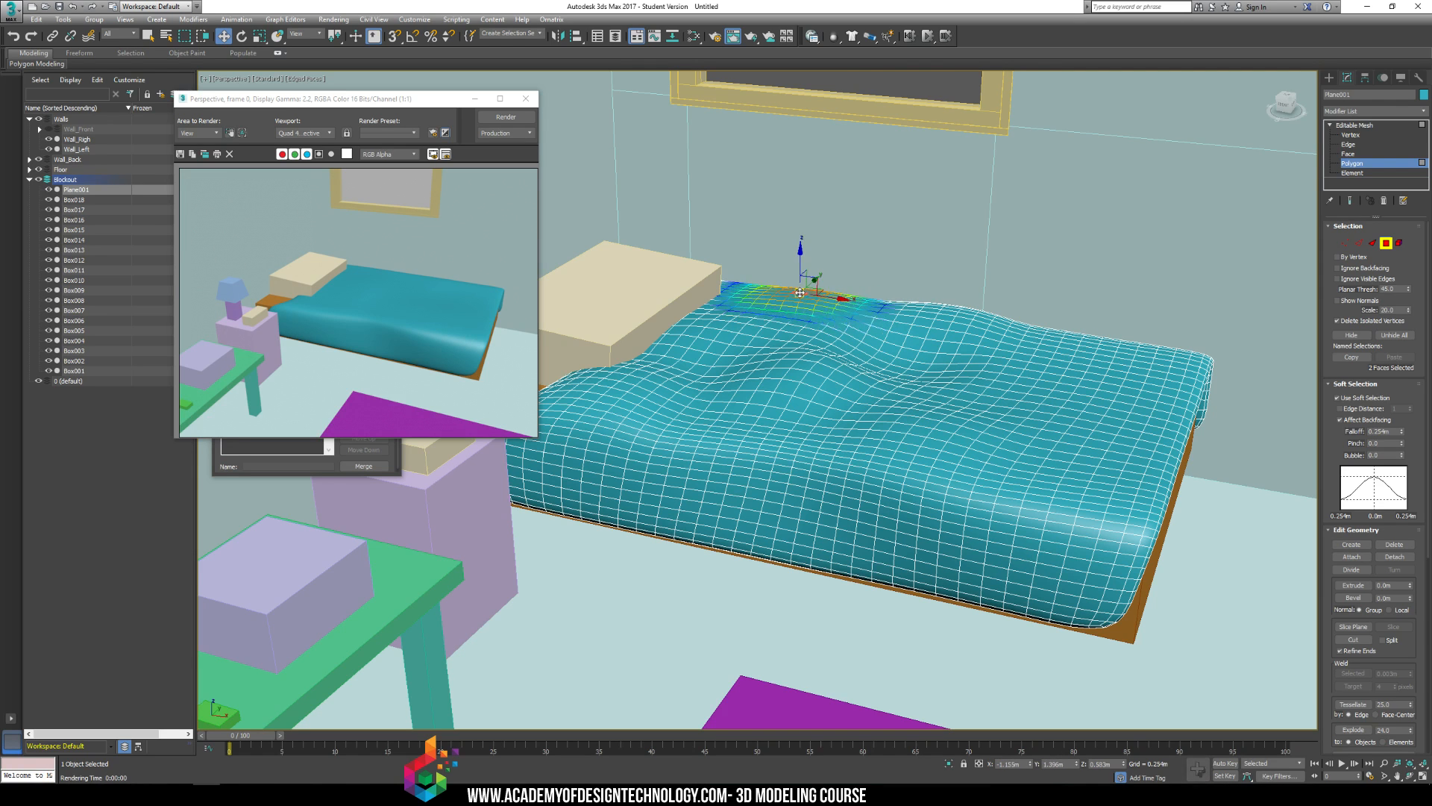
left_click(1071, 346)
left_click(1082, 347)
left_click(1103, 352)
left_click(1111, 363)
left_click(1112, 380)
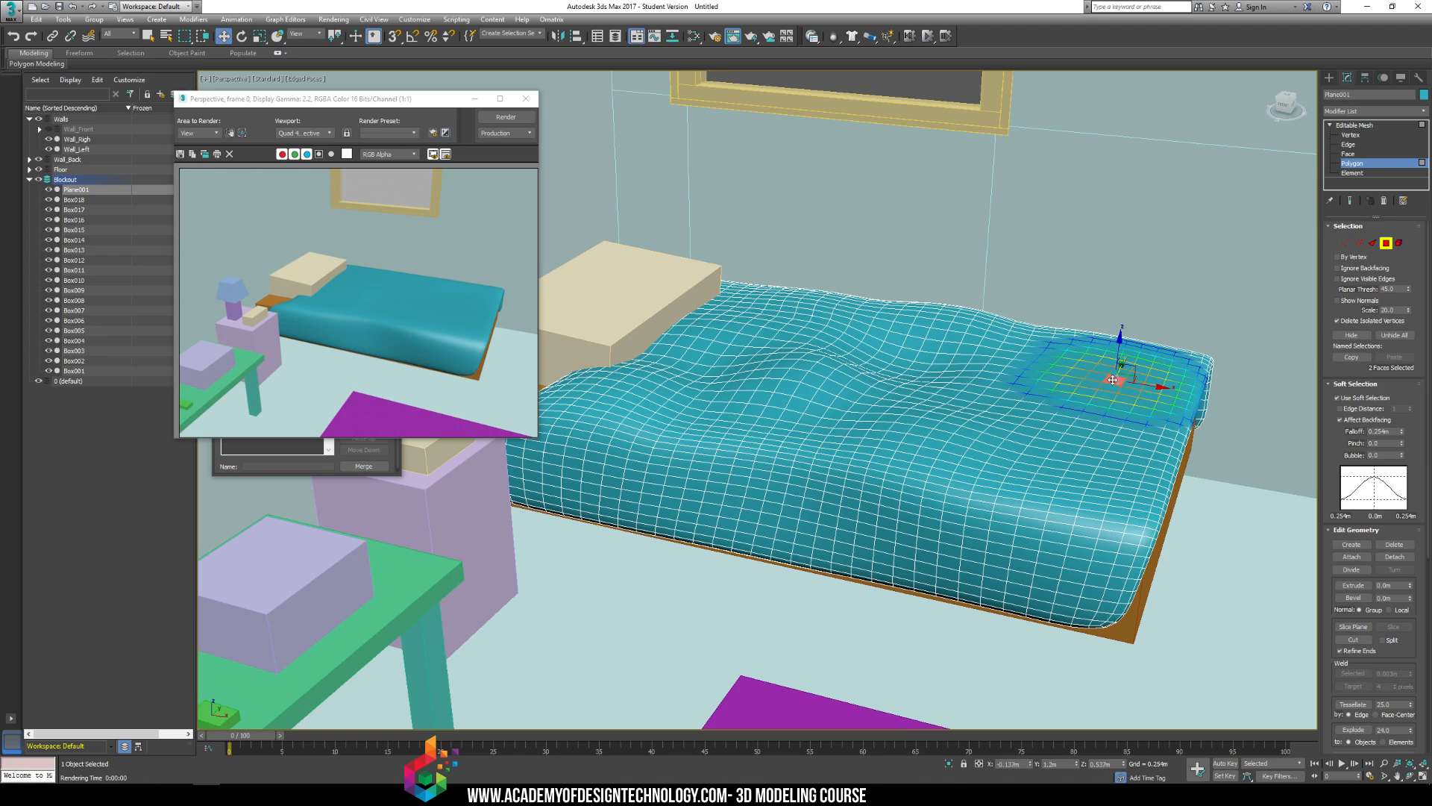
Step: Adjust the cover's head edge by pulling polygons beside the pillow toward the foot and lowering those at its front corner
middle_click_drag(787, 320, 716, 365, "alt")
left_click(651, 284)
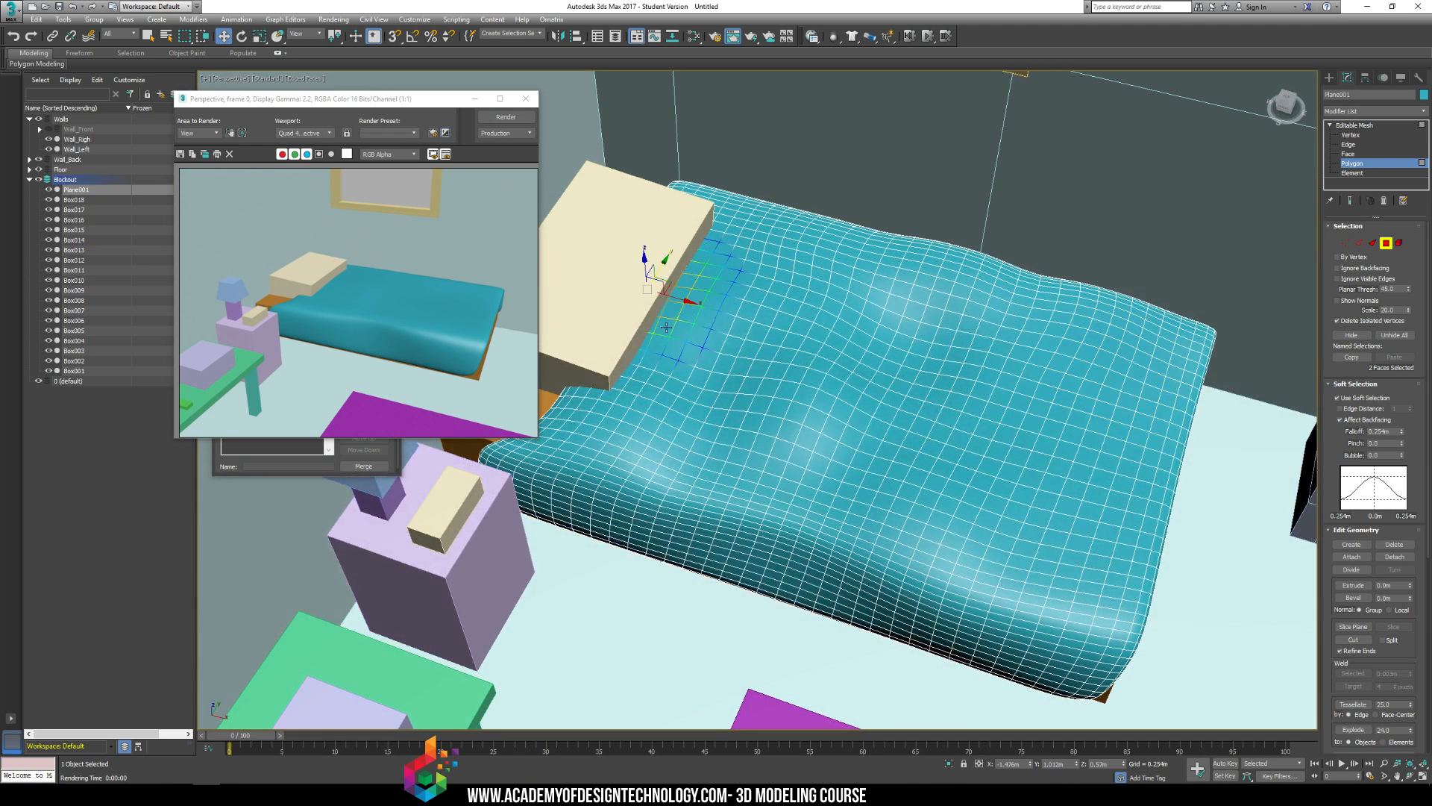
left_click_drag(683, 299, 705, 306)
left_click(632, 384)
left_click_drag(643, 385, 646, 400)
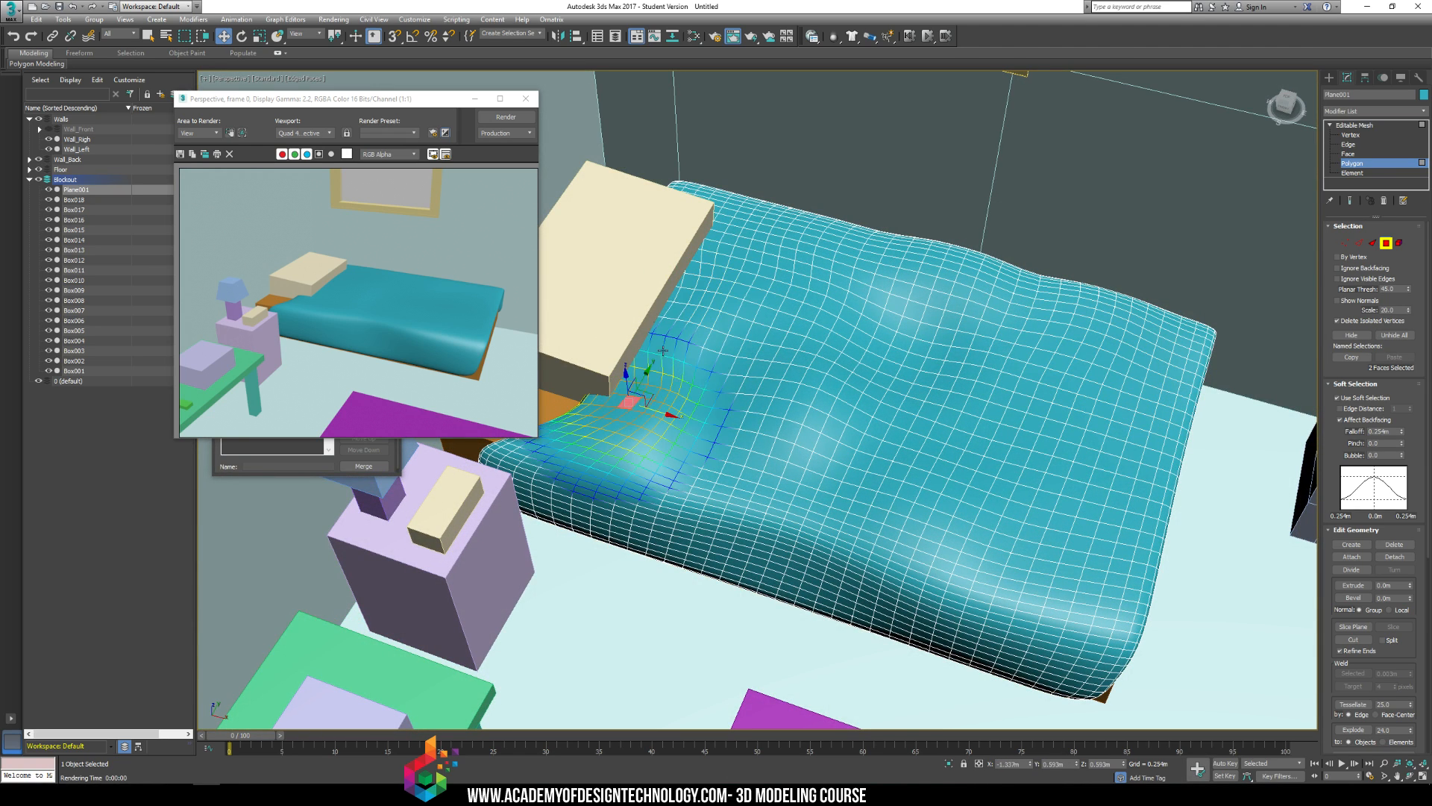
Step: Push polygons across the upper half of the cover toward the foot so the cloth bunches into creases
left_click_drag(691, 326, 740, 337)
left_click_drag(730, 288, 764, 300)
left_click_drag(860, 318, 876, 324)
left_click_drag(809, 375, 863, 437)
left_click_drag(868, 365, 892, 375)
left_click_drag(964, 302, 986, 310)
left_click_drag(996, 381, 1023, 391)
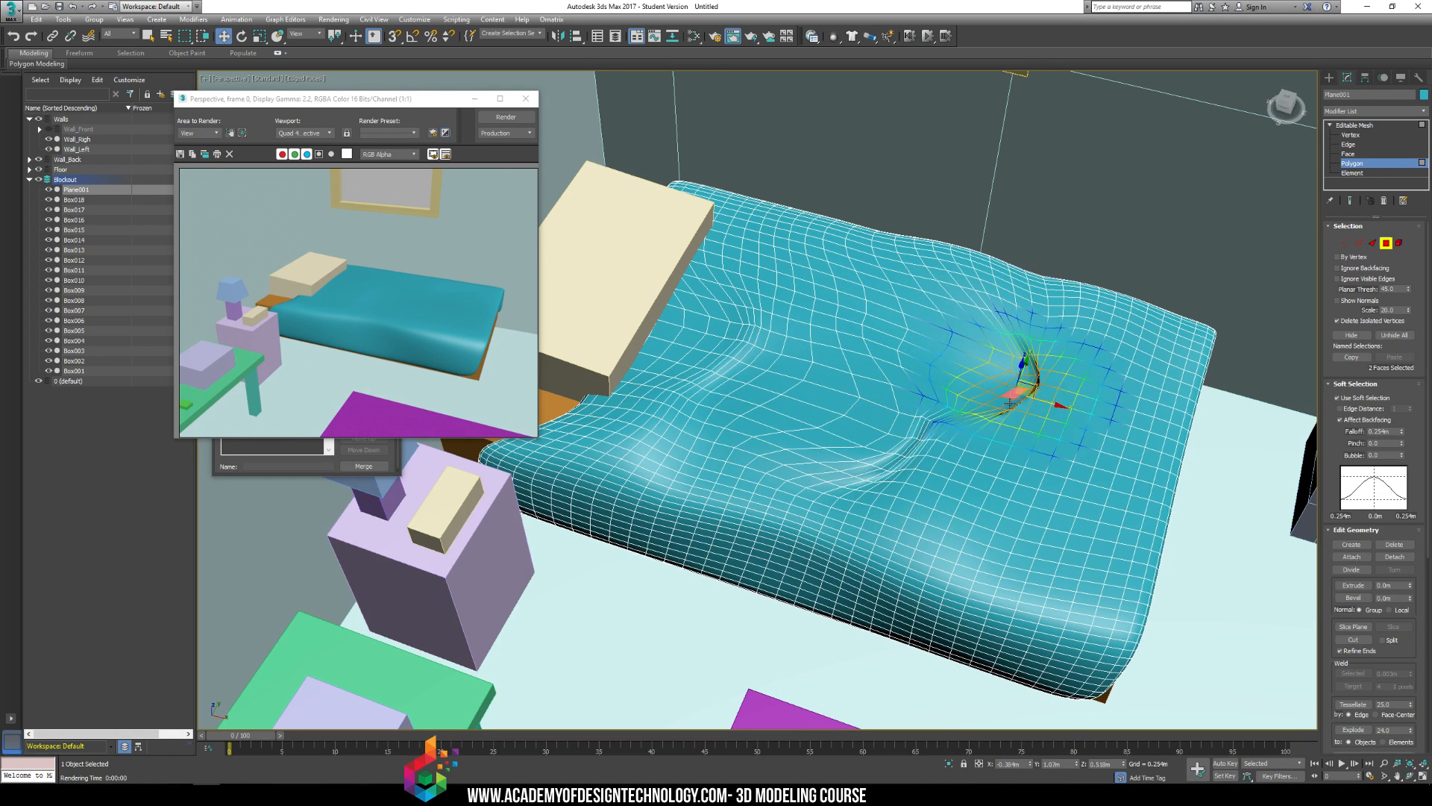
left_click_drag(1053, 515, 1116, 534)
left_click_drag(1079, 509, 1096, 514)
left_click_drag(1036, 466, 1053, 471)
left_click_drag(1045, 424, 1063, 430)
key("ctrl+z")
key("ctrl+z")
key("ctrl+z")
key("ctrl+z")
key("ctrl+z")
key("ctrl+z")
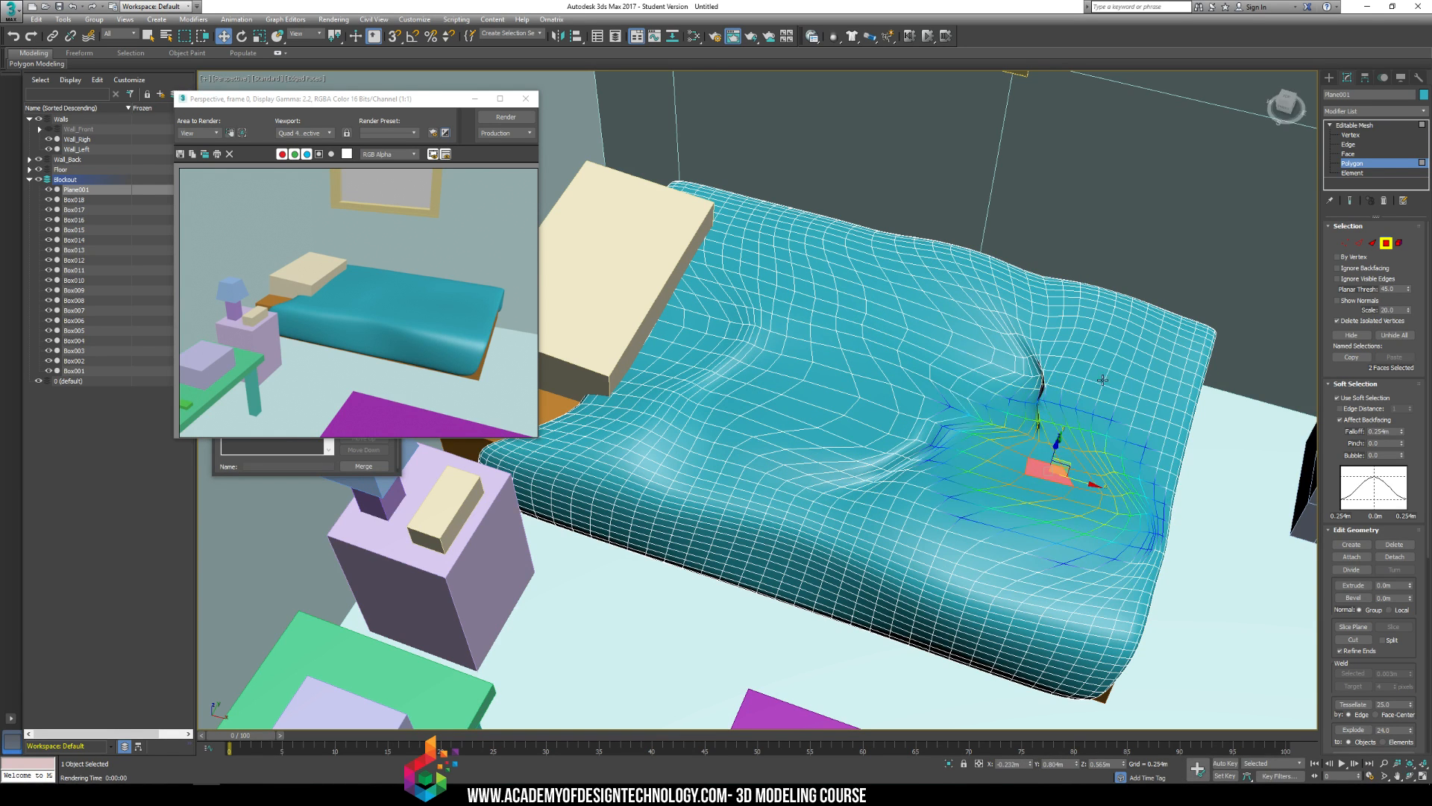
key("ctrl+z")
key("ctrl+z")
key("ctrl+z")
key("ctrl+z")
key("ctrl+z")
key("ctrl+z")
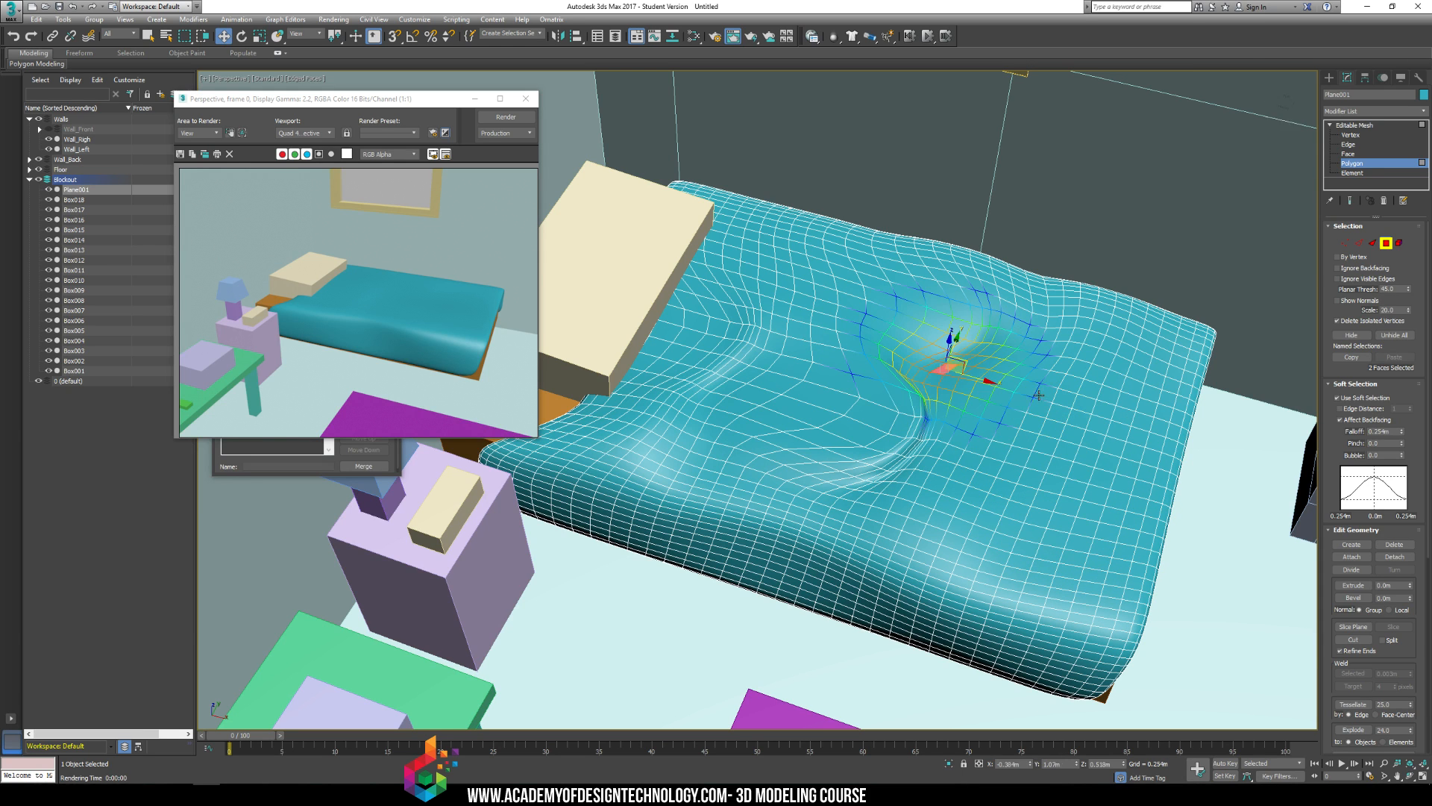
Step: Shift polygons on the cover's middle and foot half by smaller amounts to create softer creases
left_click_drag(968, 376, 1019, 380)
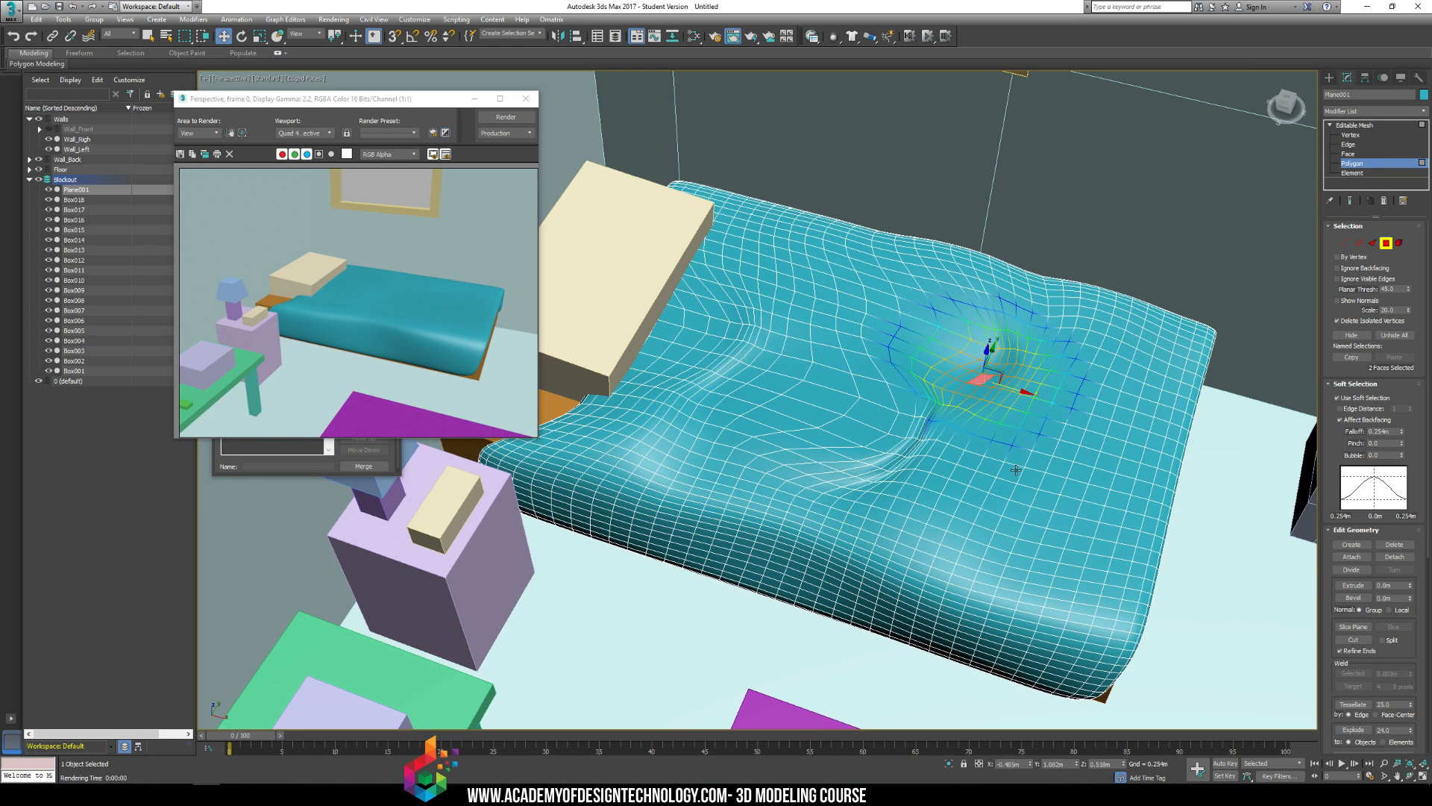
left_click_drag(1028, 477, 1044, 483)
left_click_drag(1086, 543, 1101, 547)
mouse_move(1094, 419)
left_mouse_down()
mouse_move(1108, 426)
mouse_move(1111, 395)
mouse_move(1084, 363)
left_mouse_up()
mouse_move(978, 450)
left_mouse_down()
mouse_move(976, 509)
mouse_move(943, 542)
left_mouse_up()
Step: Shift polygons sideways along the cover's hanging room-side drape toward the nightstand to gather vertical folds
left_click_drag(857, 547, 864, 550)
left_click_drag(849, 605, 856, 608)
left_click_drag(729, 572, 737, 575)
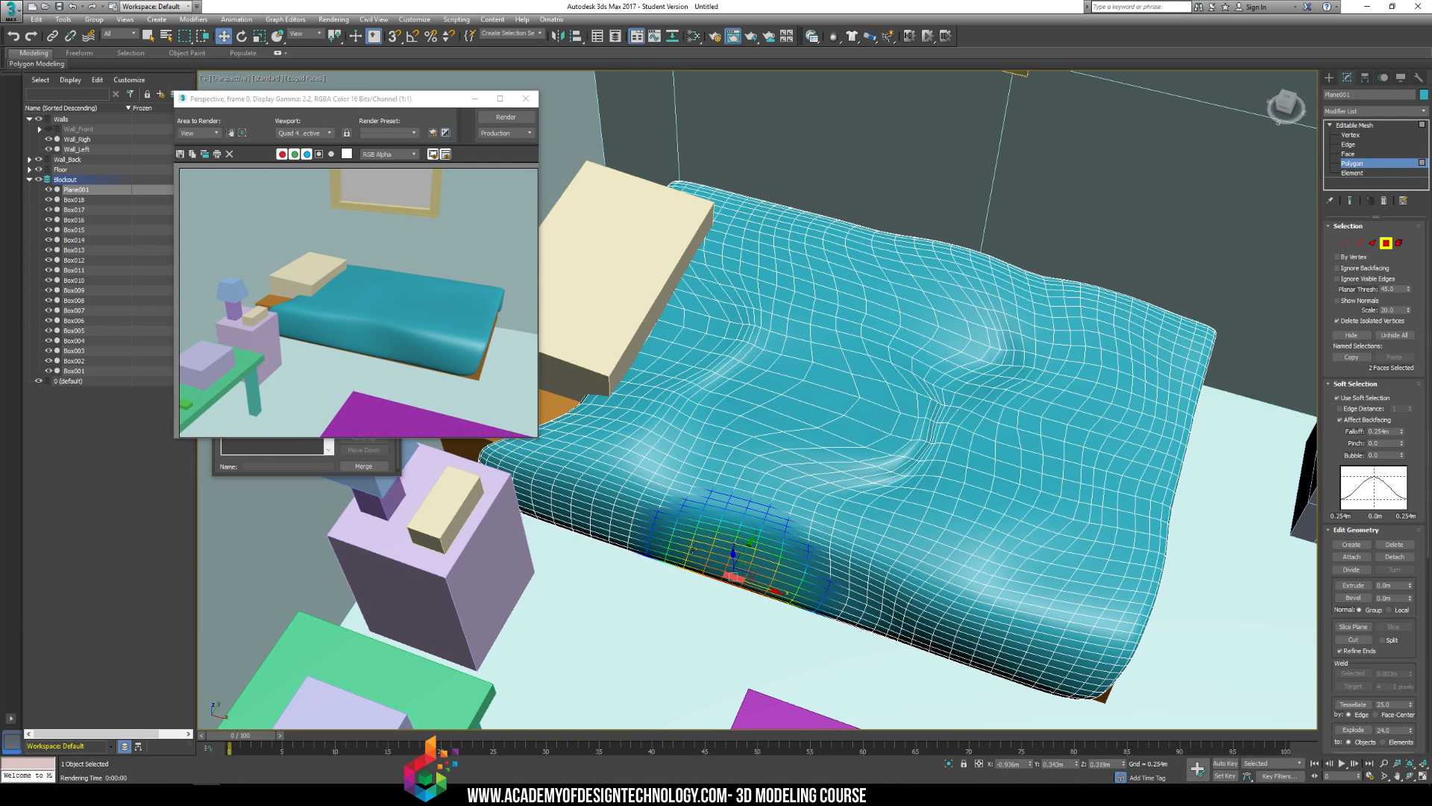
left_click_drag(656, 533, 687, 544)
left_click_drag(734, 547, 743, 550)
mouse_move(625, 509)
left_mouse_down()
mouse_move(601, 478)
mouse_move(576, 495)
left_mouse_up()
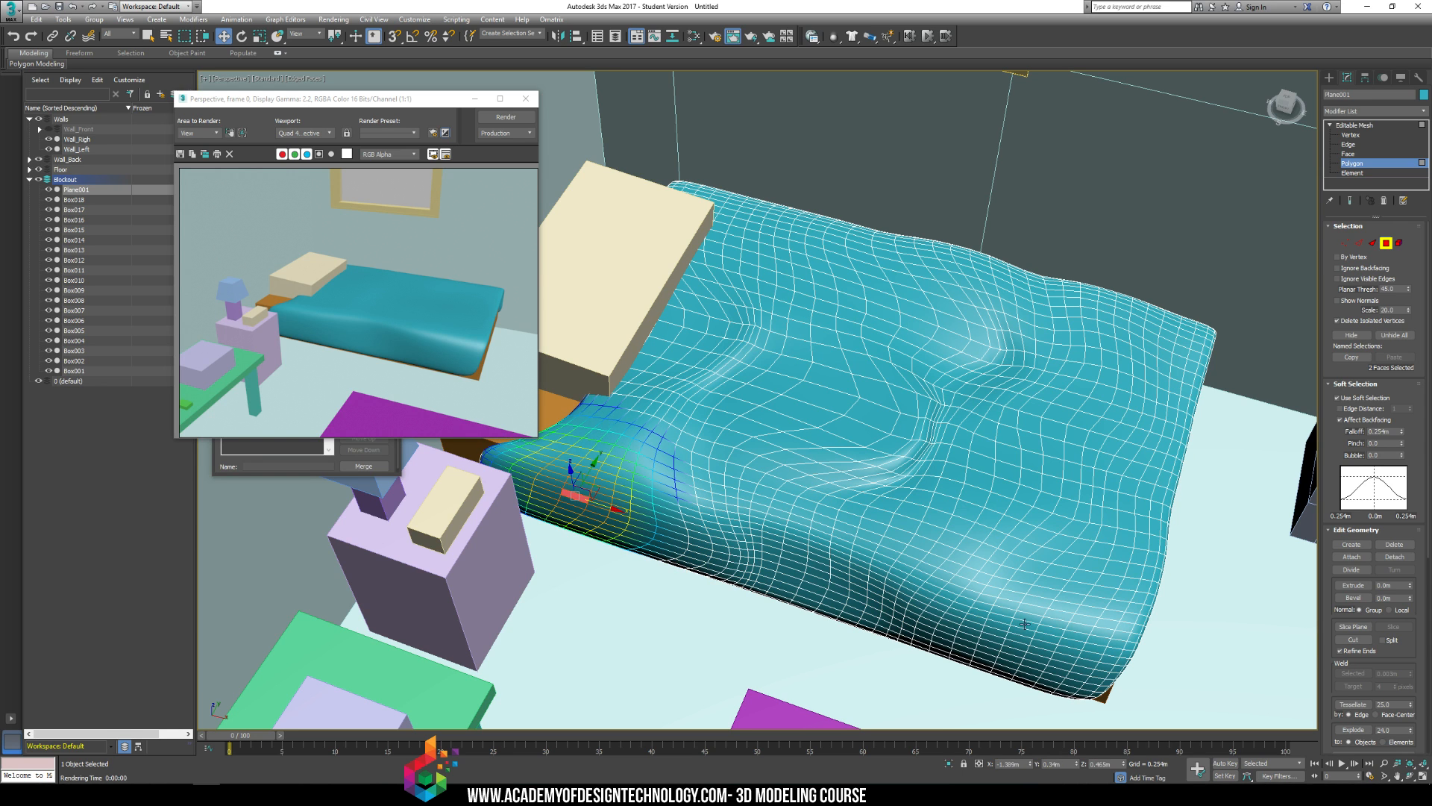
Step: Gather the cloth around the cover's room-side foot corner by pulling polygons toward the foot
left_click_drag(1078, 627, 1087, 631)
left_click_drag(974, 613, 982, 616)
mouse_move(922, 611)
left_mouse_down()
mouse_move(987, 631)
mouse_move(1045, 608)
left_mouse_up()
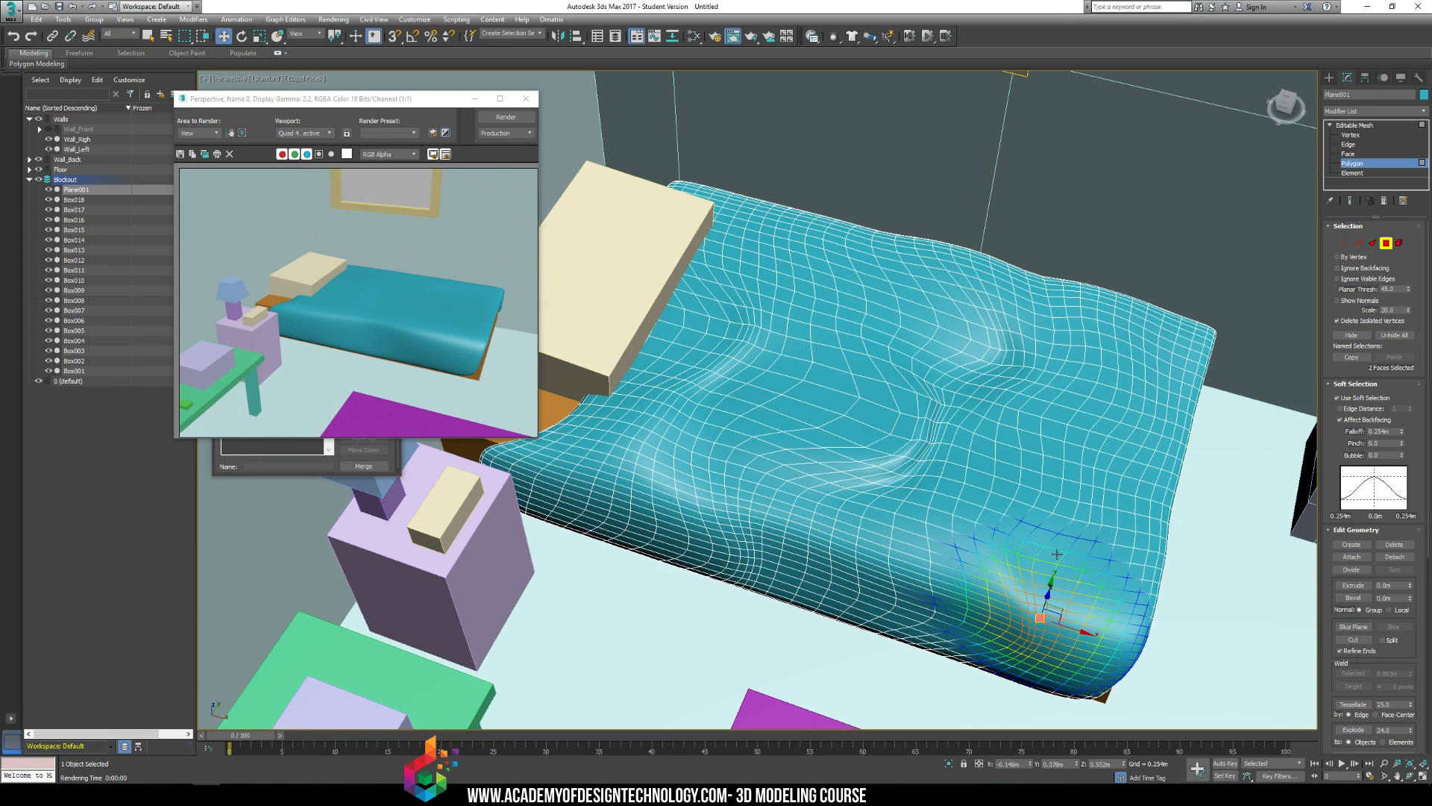
left_click_drag(1061, 560, 1068, 562)
left_click_drag(1052, 518, 1105, 500)
Step: Move polygons on the cover's top near the foot in varied directions to break up the even grid
left_click_drag(1051, 460, 1057, 464)
left_click_drag(1035, 399, 1043, 402)
left_click_drag(1073, 409, 1113, 444)
mouse_move(1098, 394)
left_mouse_down()
mouse_move(1082, 345)
mouse_move(1157, 361)
mouse_move(1079, 338)
left_mouse_up()
Step: Slide polygons along the cover's wall side, from the foot half up to the pillow, to form folds
left_click_drag(1032, 320, 1079, 333)
left_click_drag(978, 313, 1000, 320)
left_click_drag(892, 273, 909, 278)
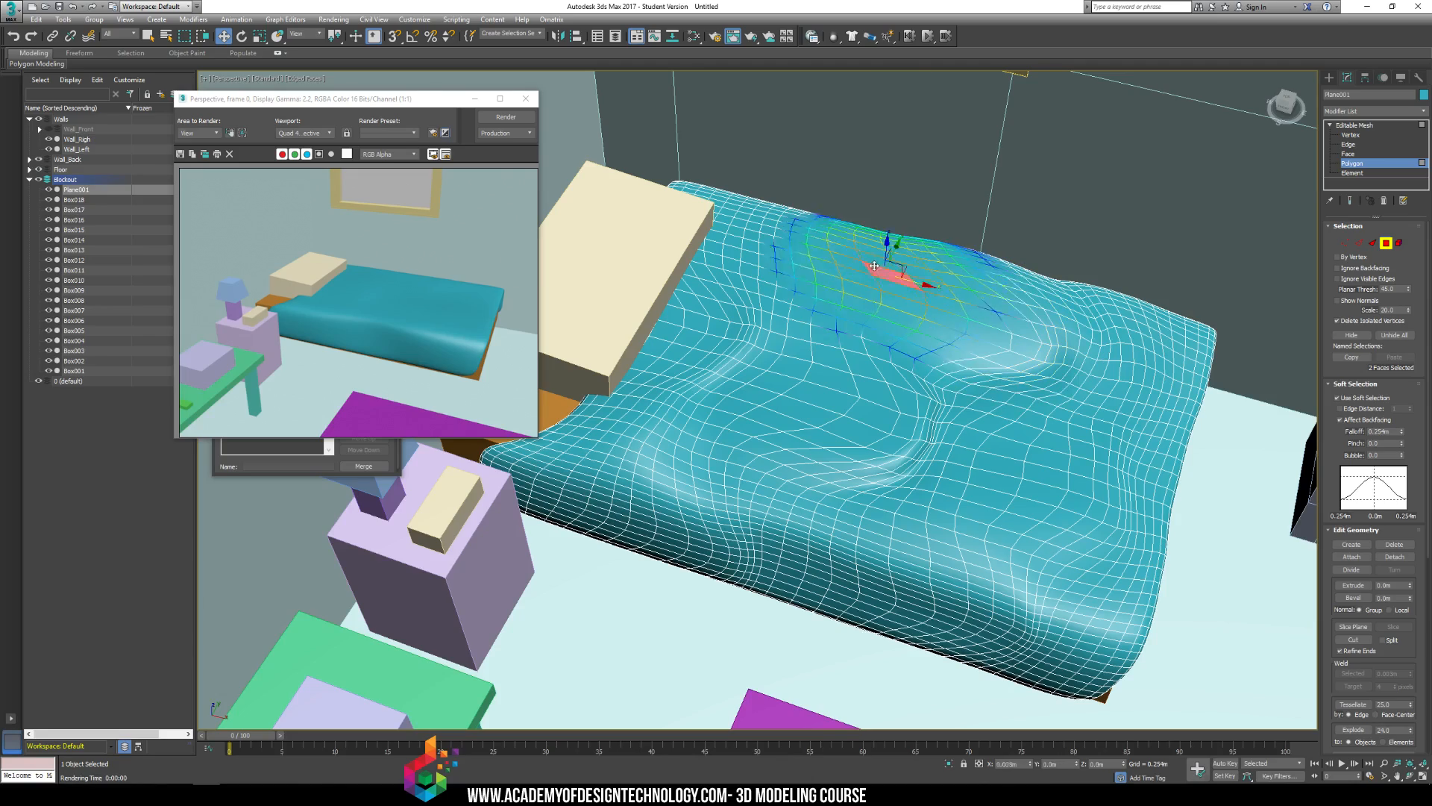
left_click(821, 248)
mouse_move(822, 248)
left_mouse_down()
mouse_move(837, 253)
mouse_move(802, 249)
mouse_move(831, 261)
left_mouse_up()
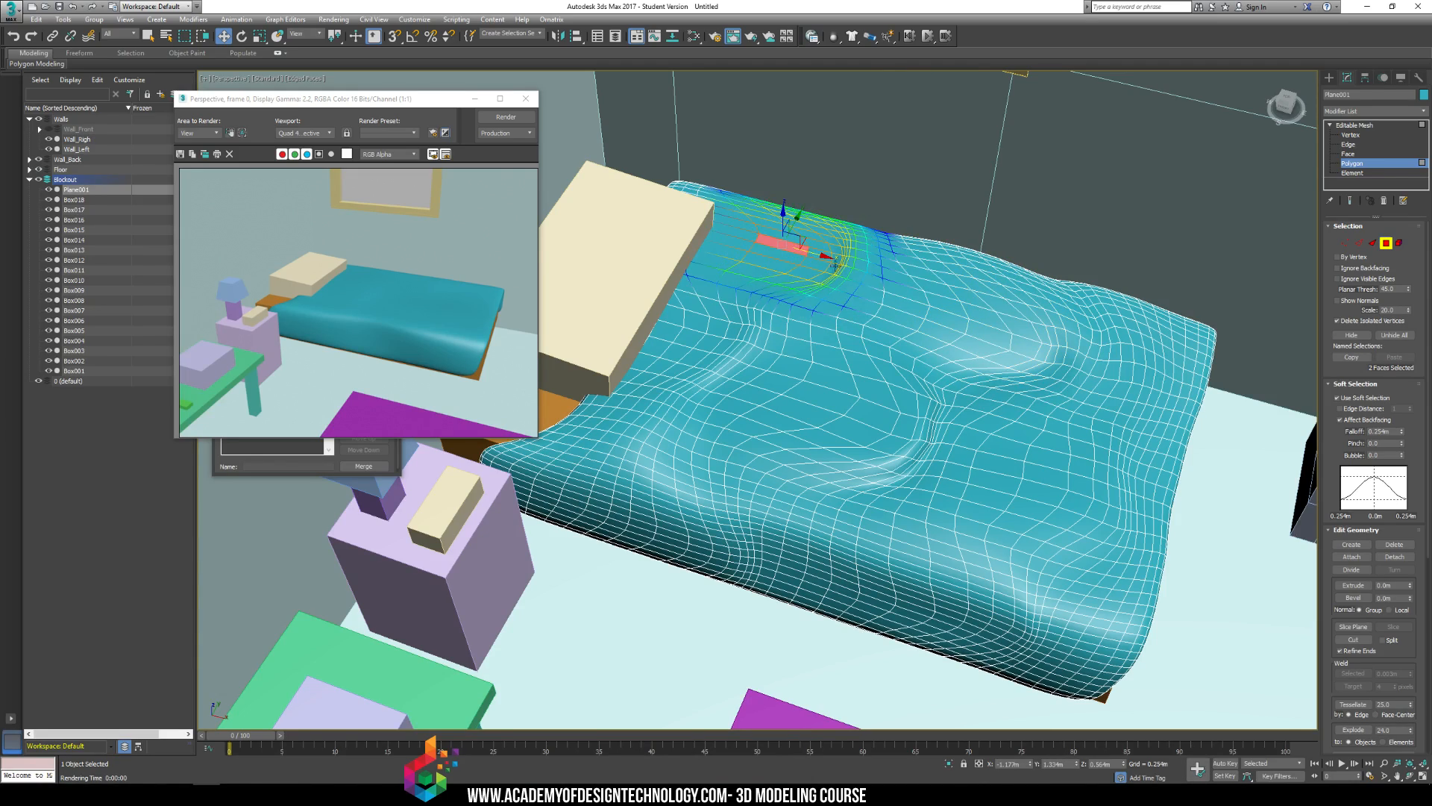
Step: Render the bed from several angles to check the cover's folds
middle_click_drag(1015, 360, 959, 323, "alt")
key("shift+q")
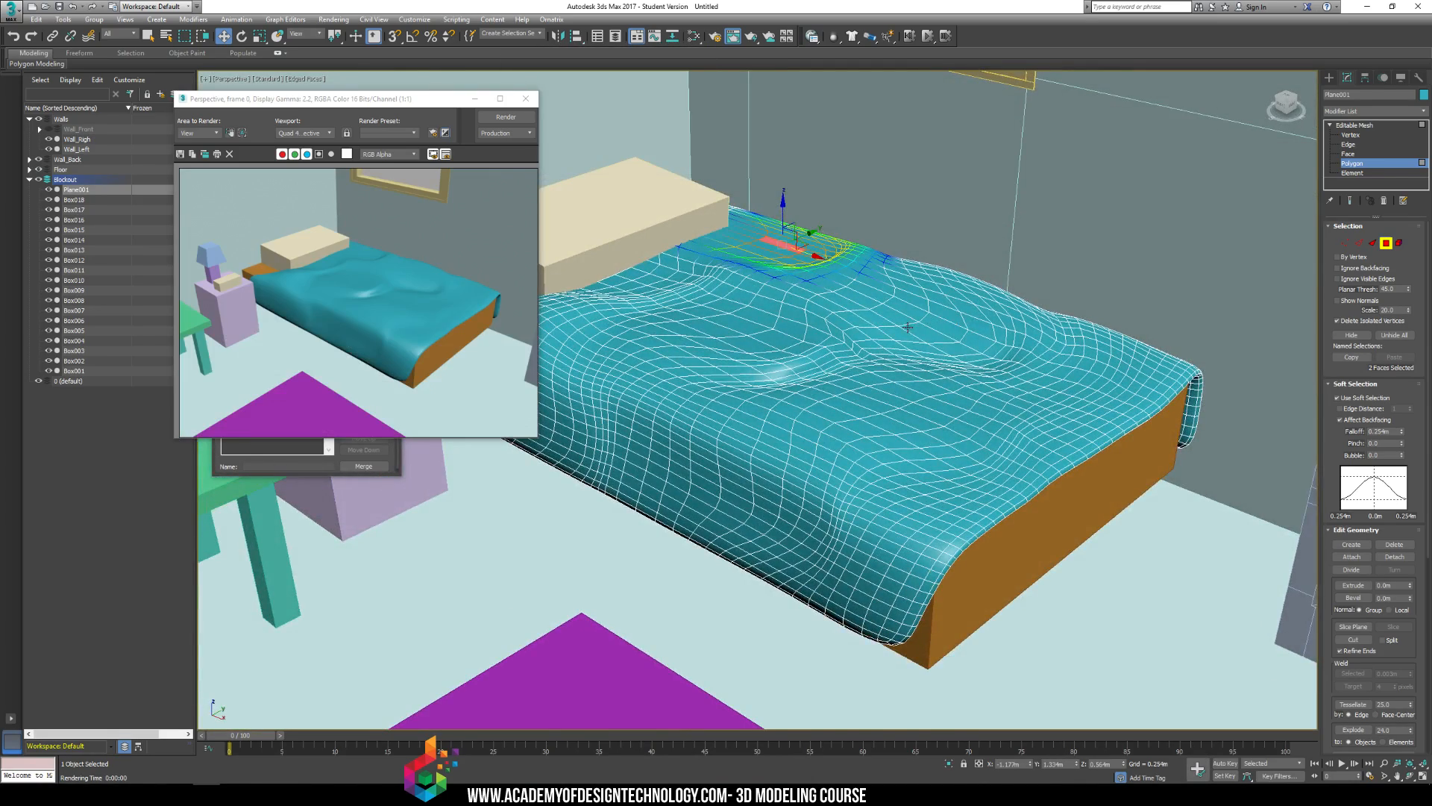
middle_click_drag(818, 323, 734, 394, "alt")
key("shift+q")
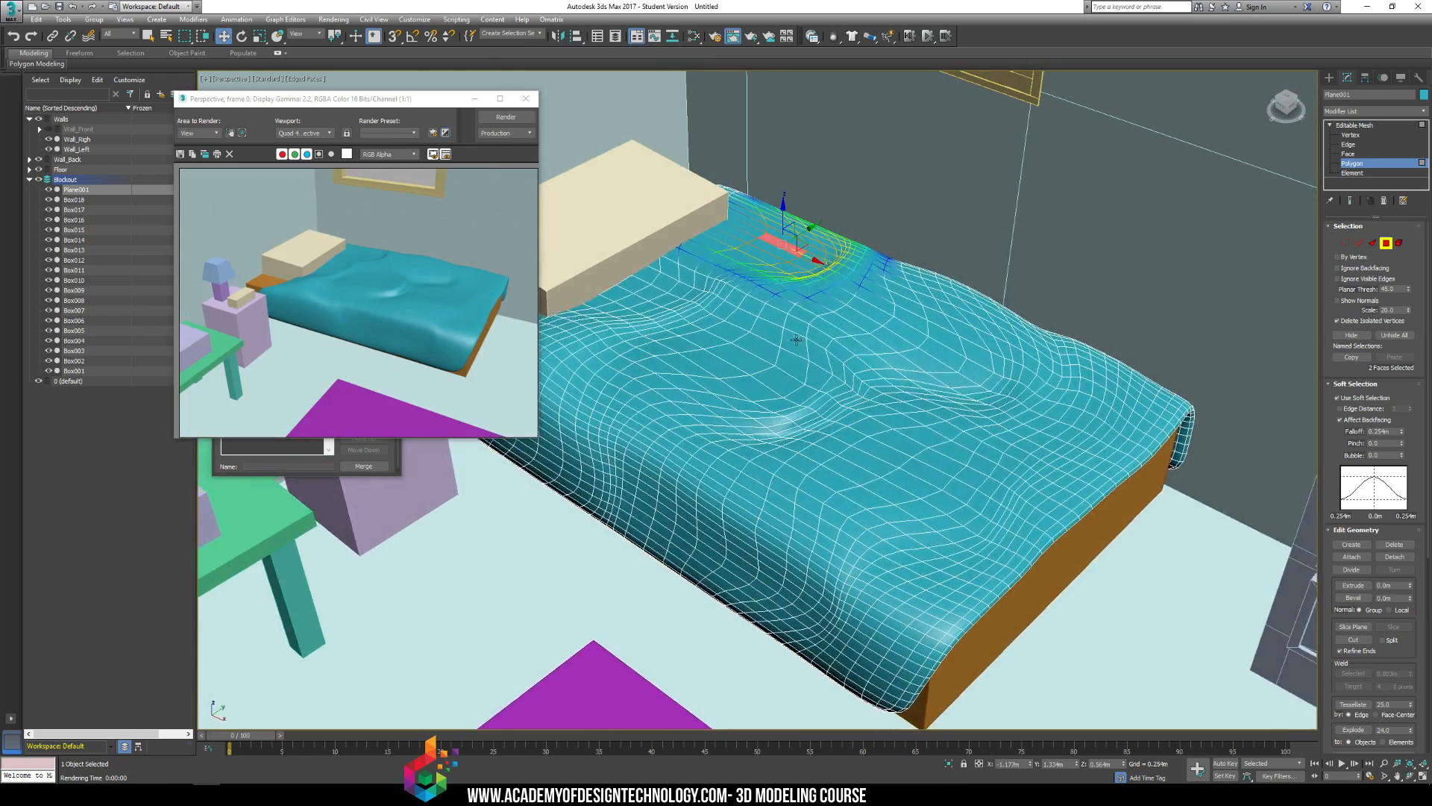
key("shift+q")
Step: Refine the cover's folds at the centre, near the foot and beside the pillow, re-rendering between adjustments
left_click(750, 377)
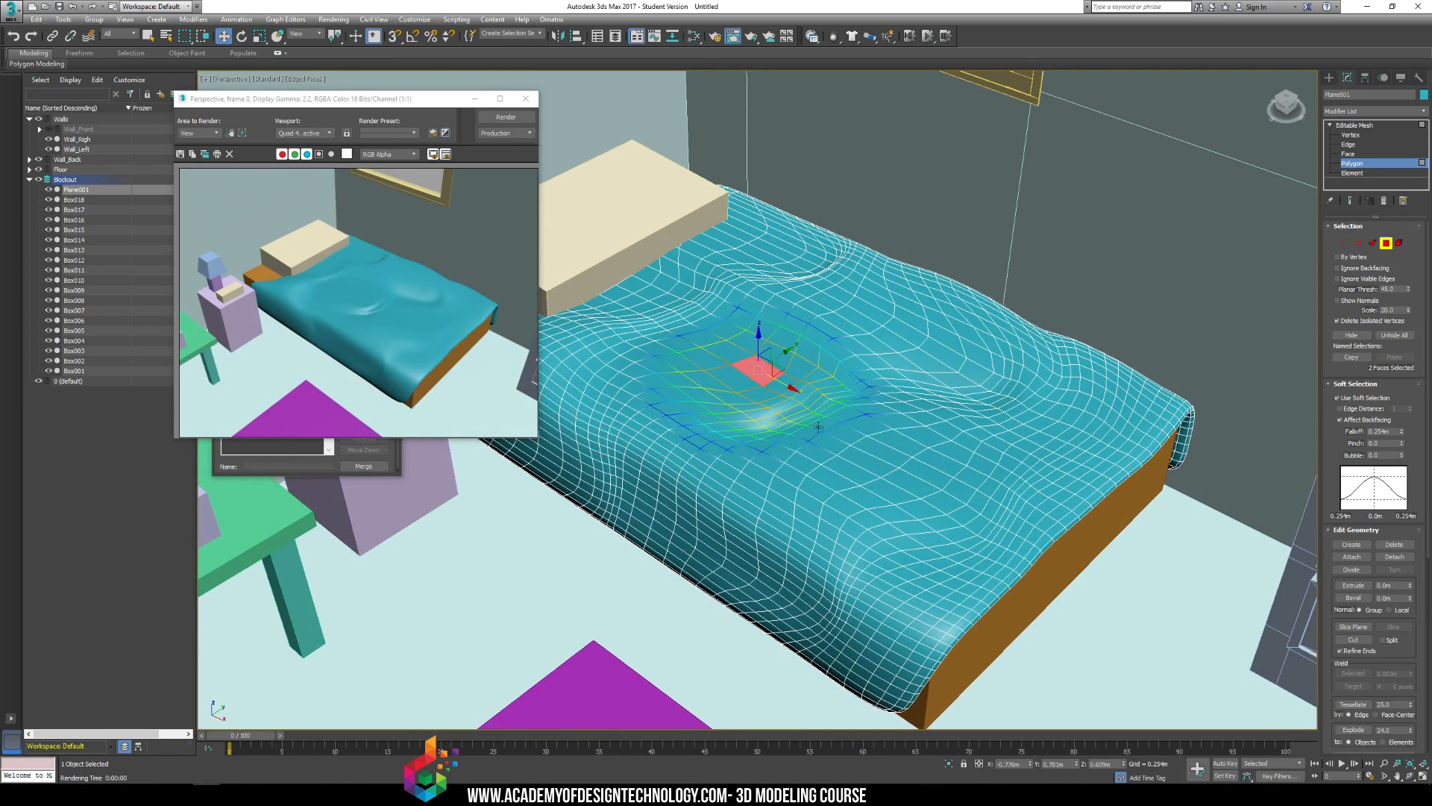
key("shift+q")
mouse_move(888, 491)
left_mouse_down()
mouse_move(870, 458)
mouse_move(901, 473)
mouse_move(873, 463)
mouse_move(884, 468)
left_mouse_up()
key("shift+q")
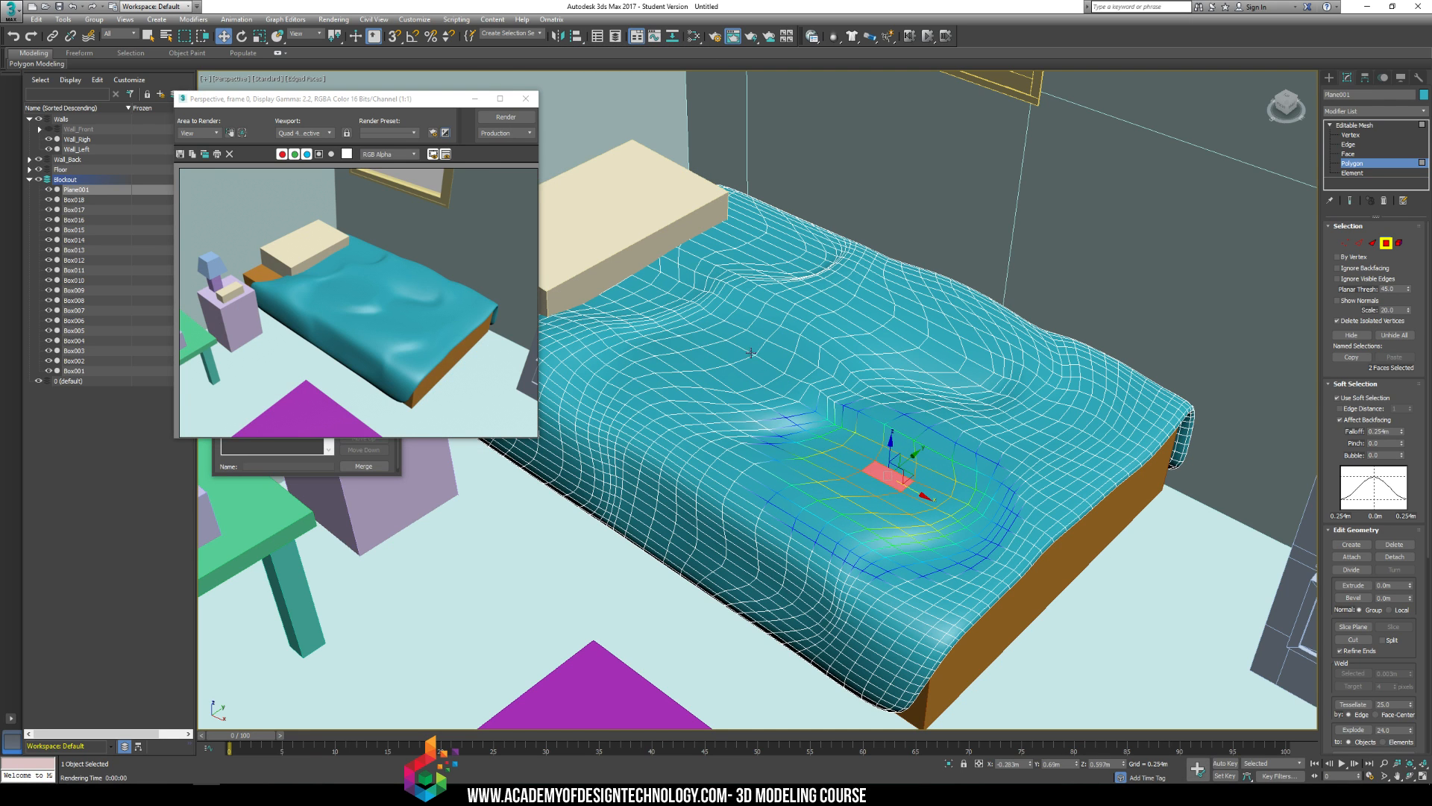
left_click_drag(631, 403, 609, 346)
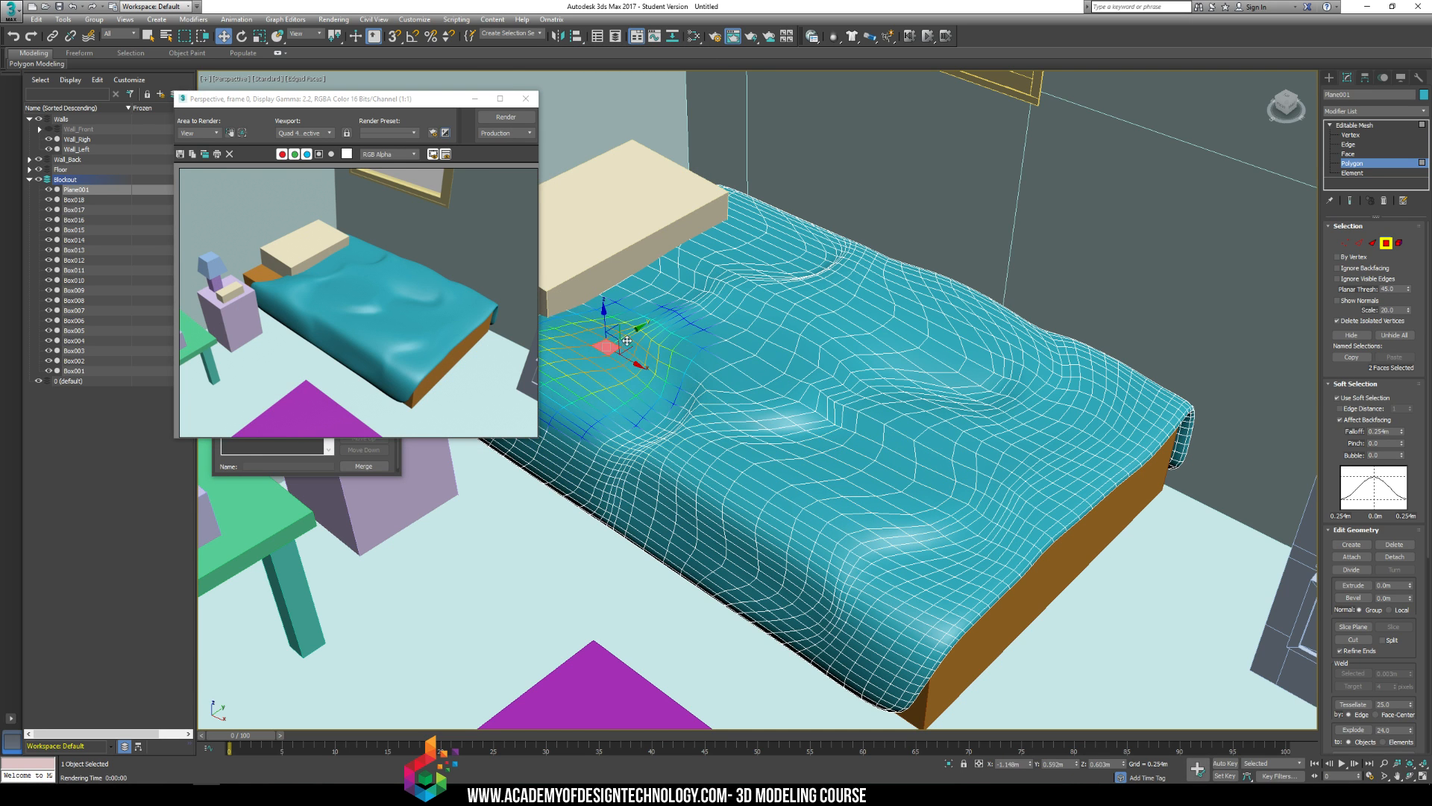
key("shift+q")
key("shift+q")
Step: Render the bed from lower side angles to examine the cover's silhouette
middle_click_drag(821, 358, 798, 343, "alt")
key("shift+q")
middle_click_drag(691, 366, 713, 345, "alt")
key("shift+q")
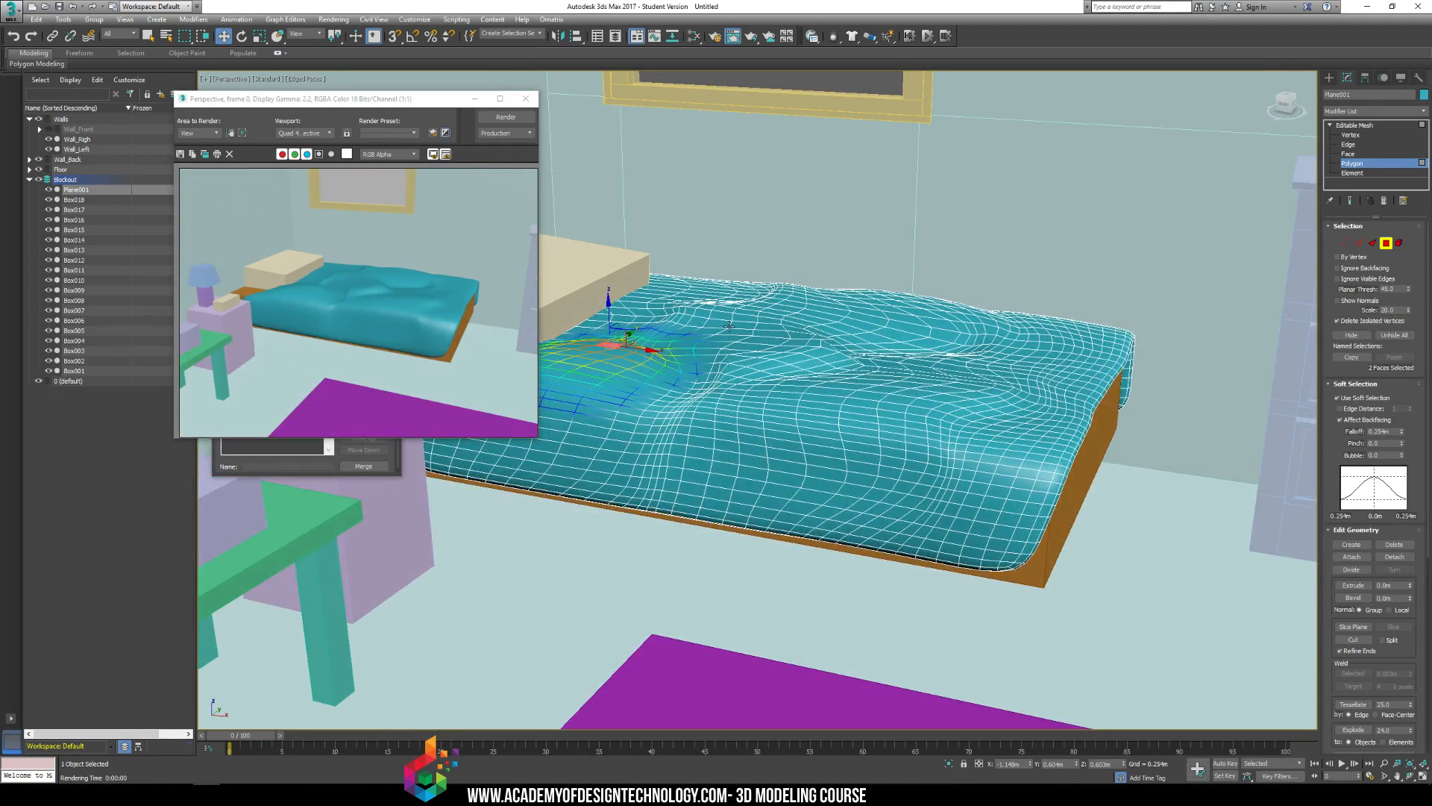
Step: Adjust the height of small areas from the cover's wall side across its middle to the foot half
left_click(852, 321)
left_click(862, 328)
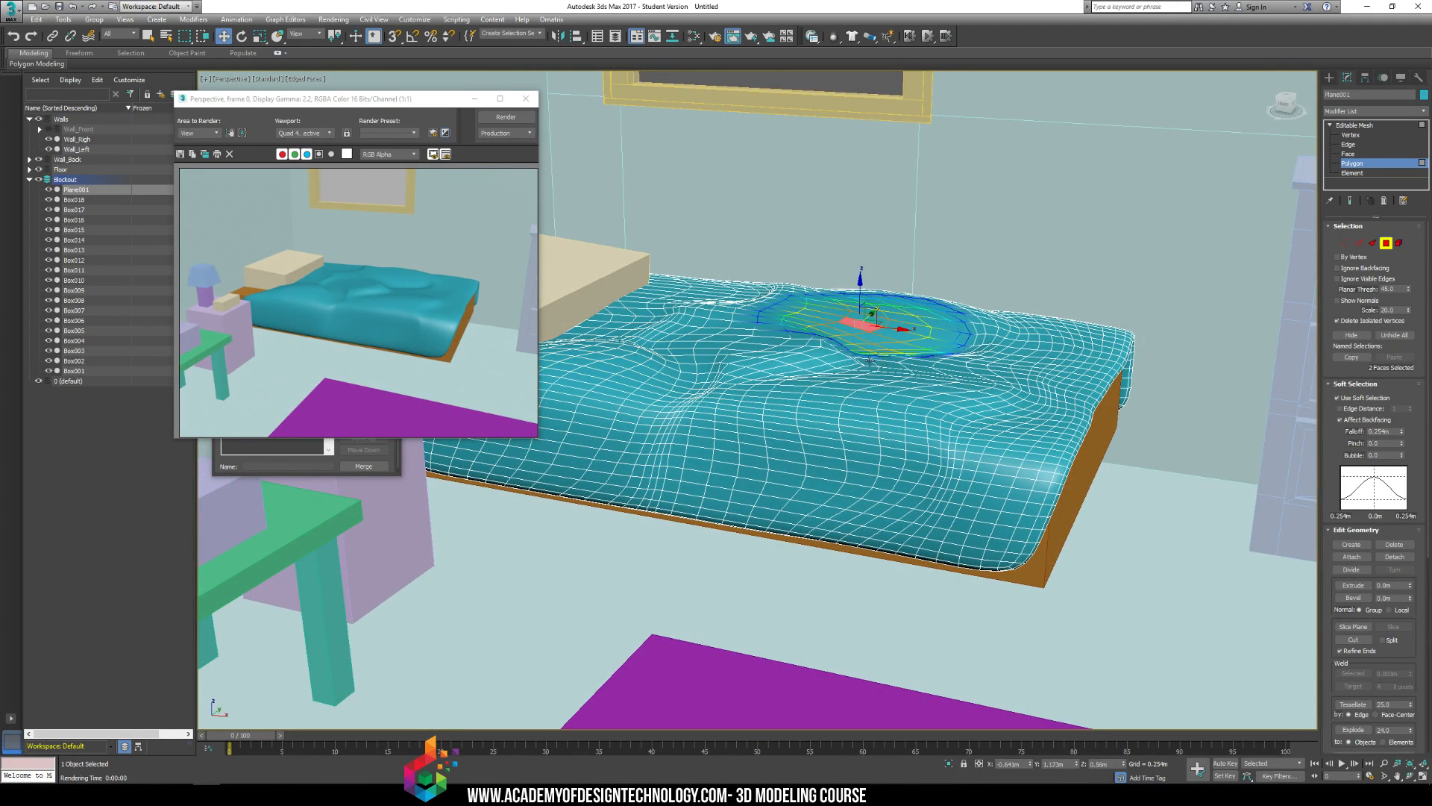
left_click(853, 361)
left_click(879, 377)
left_click(915, 378)
left_click(977, 397)
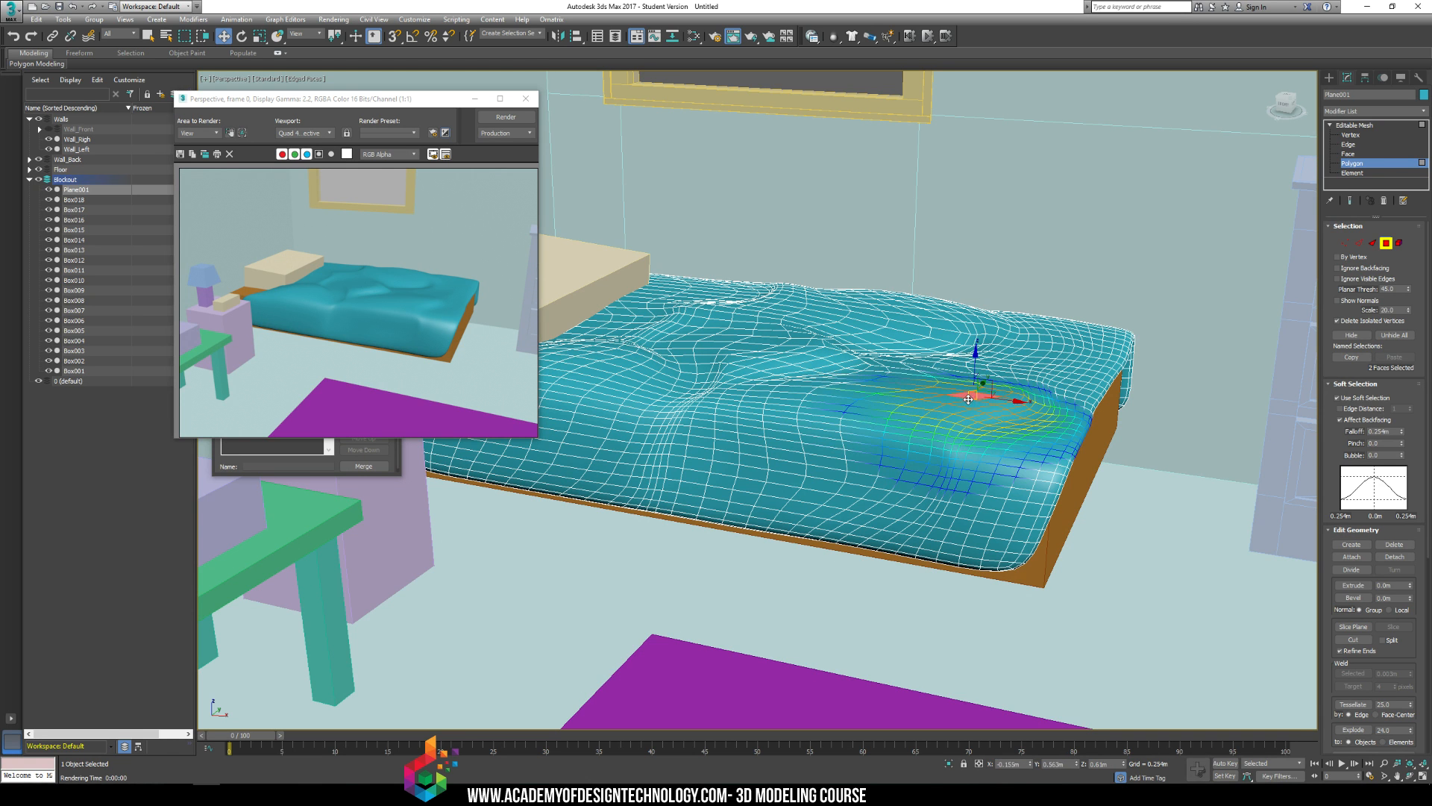
Step: Reshape the cover's room-side upper edge near the foot by moving a row of softly selected polygons
left_click(865, 416)
left_click(878, 419)
left_click(899, 421)
left_click(928, 424)
left_click(958, 415)
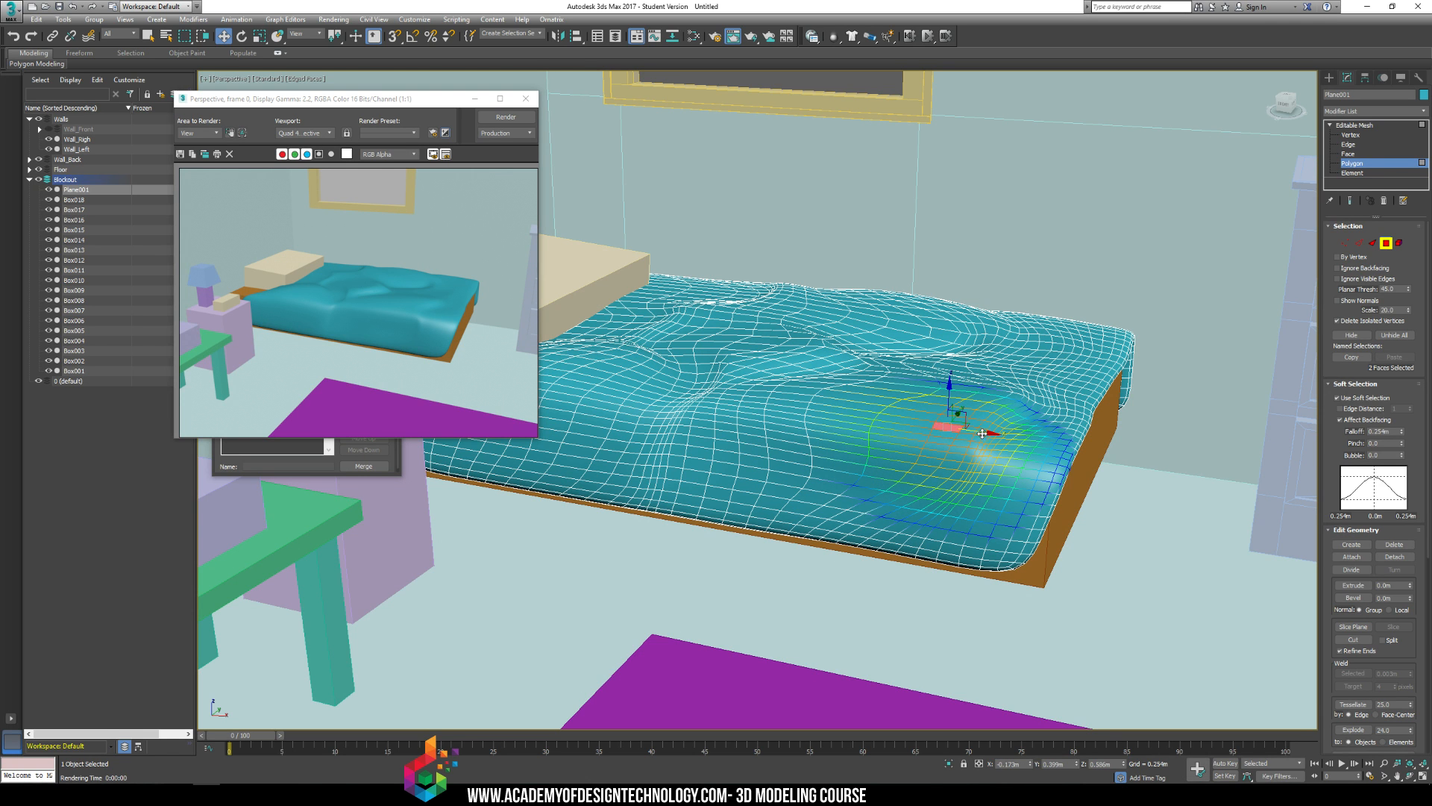
Step: Re-render the bed from the side and reshape the cover's room-side corner at the foot with softly selected polygons
key("shift+q")
middle_click_drag(960, 415, 905, 389, "alt")
key("shift+q")
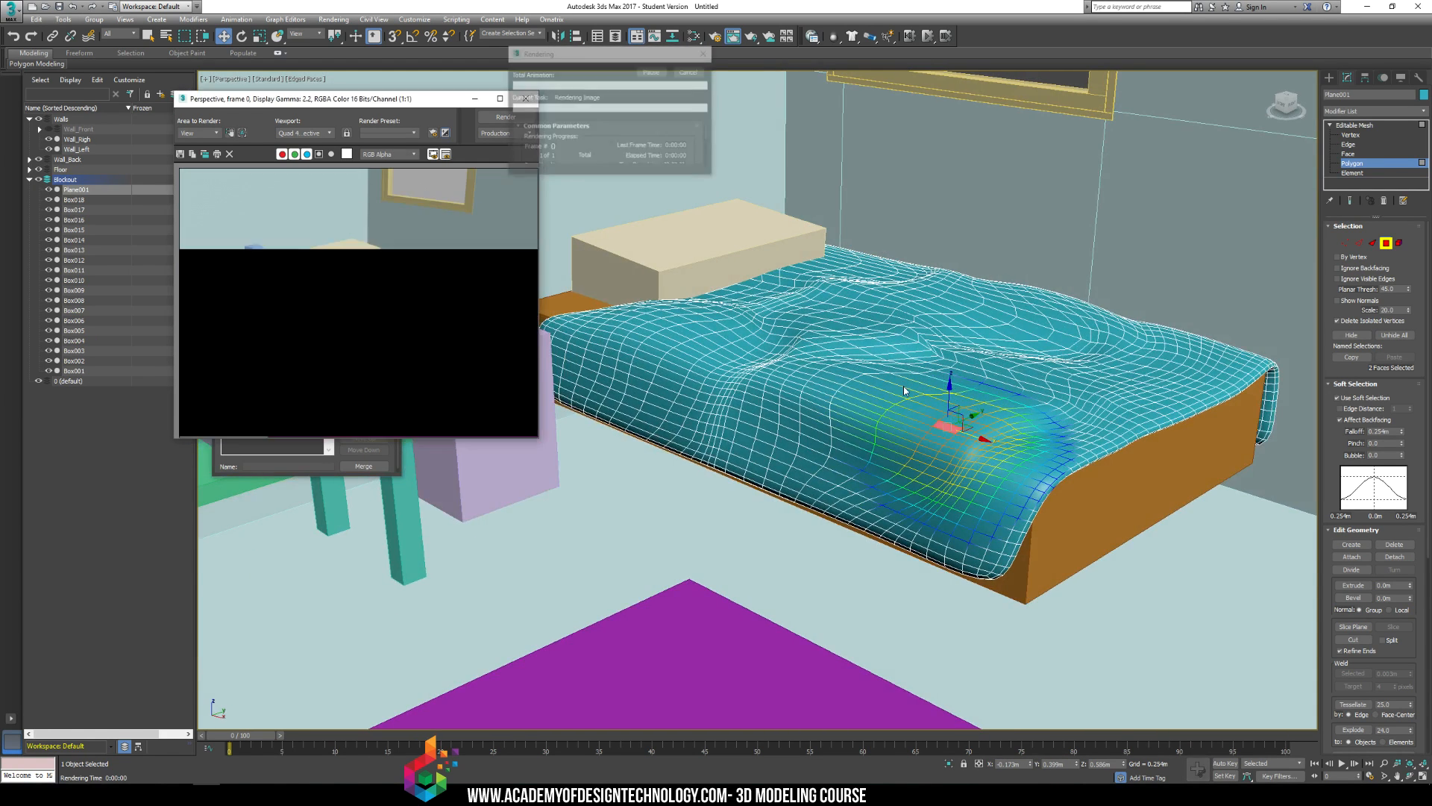
middle_click_drag(949, 272, 887, 318)
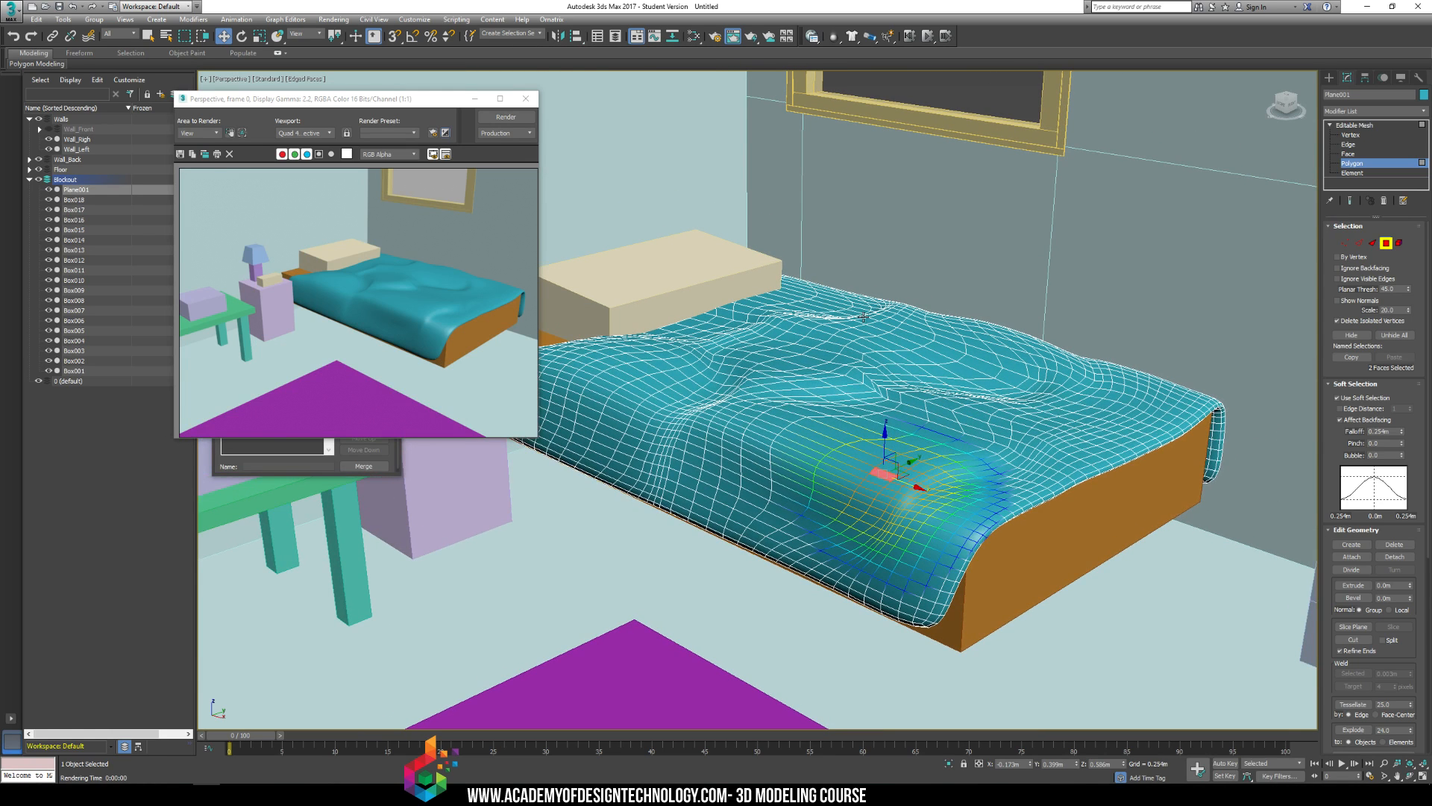
left_click(633, 342)
left_click_drag(630, 353, 625, 359)
left_click(955, 561)
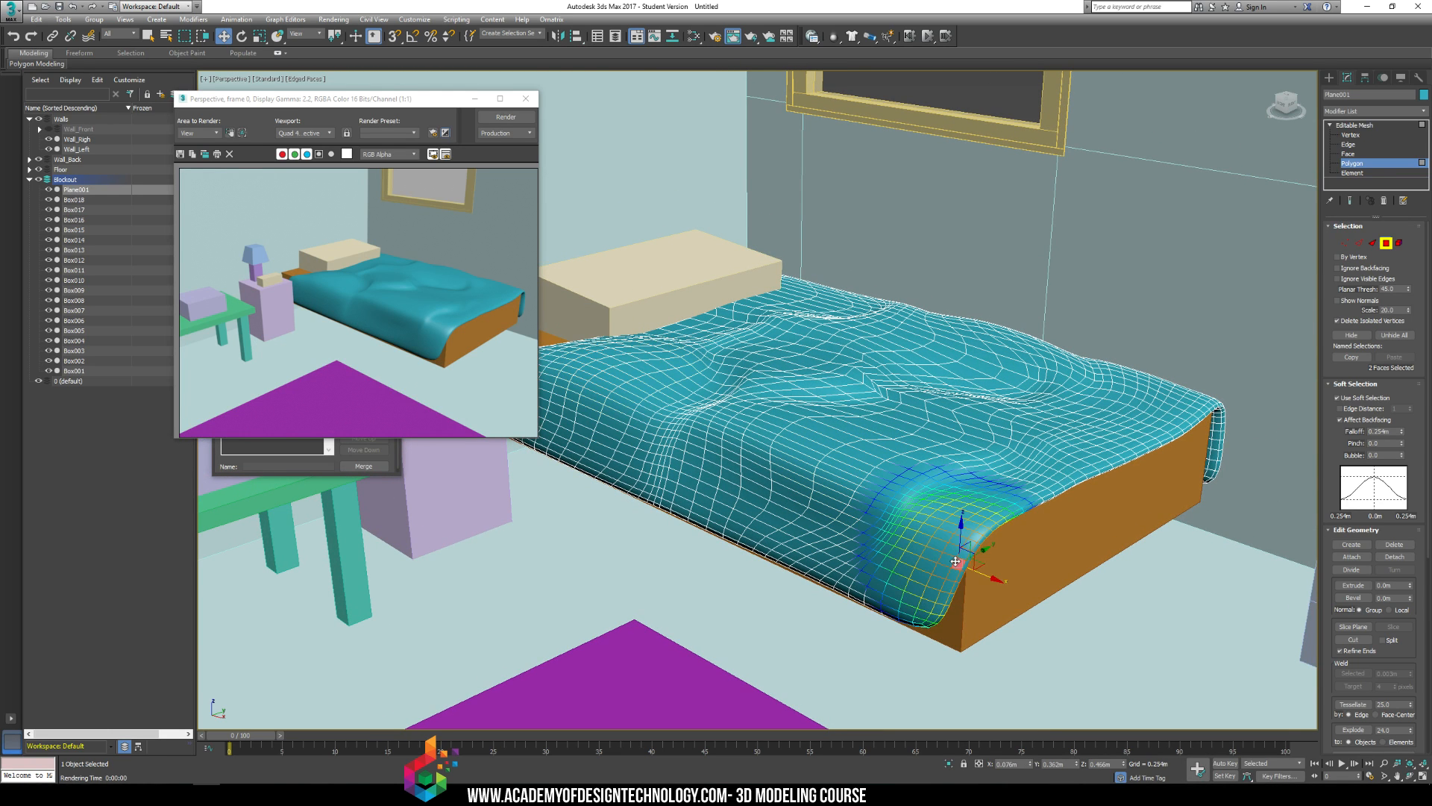
left_click(952, 574)
left_click_drag(952, 574, 964, 508)
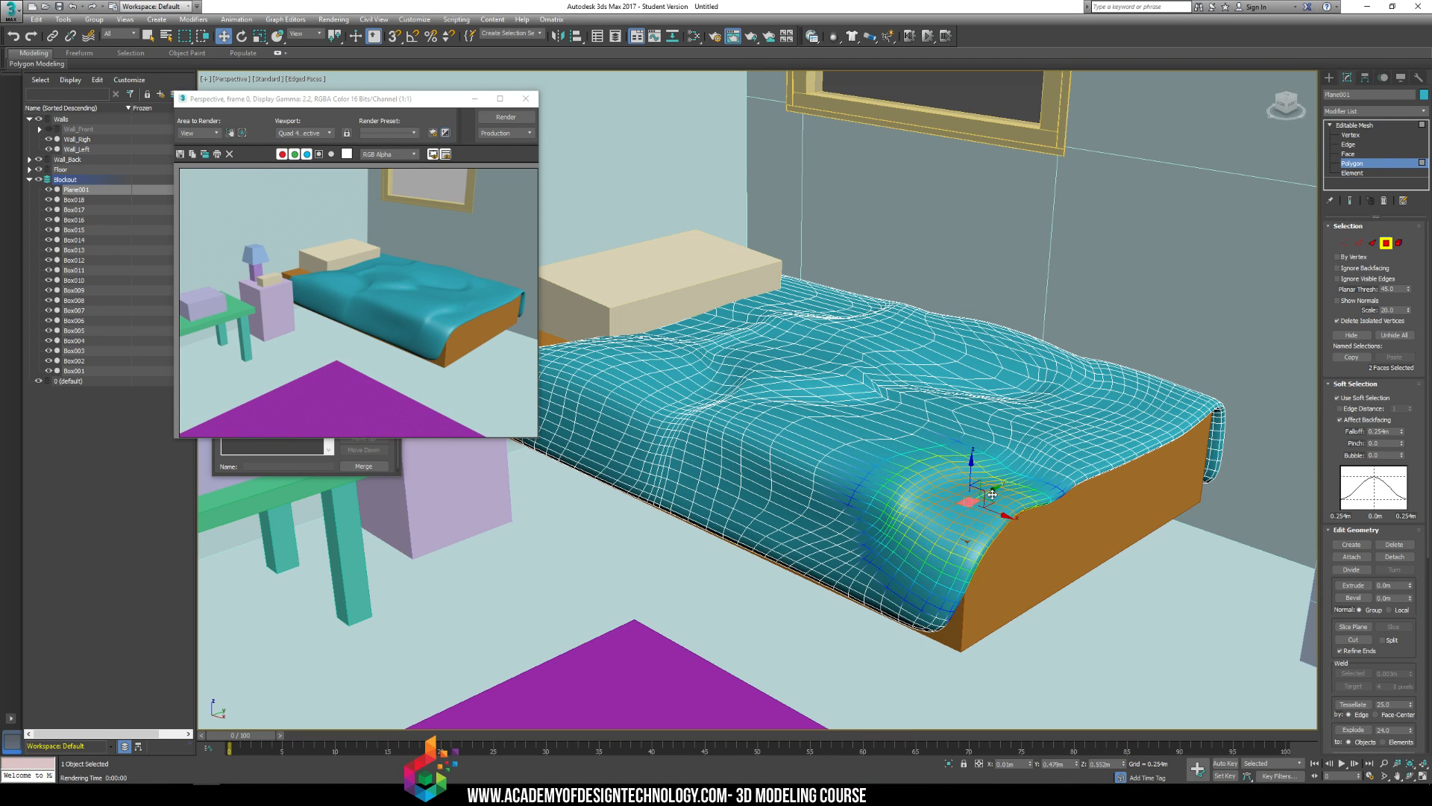
Step: Vary the height of the cover's edge along the foot end by moving softly selected polygons, and clear the selection
left_click(1098, 453)
left_click_drag(1116, 451, 1117, 461)
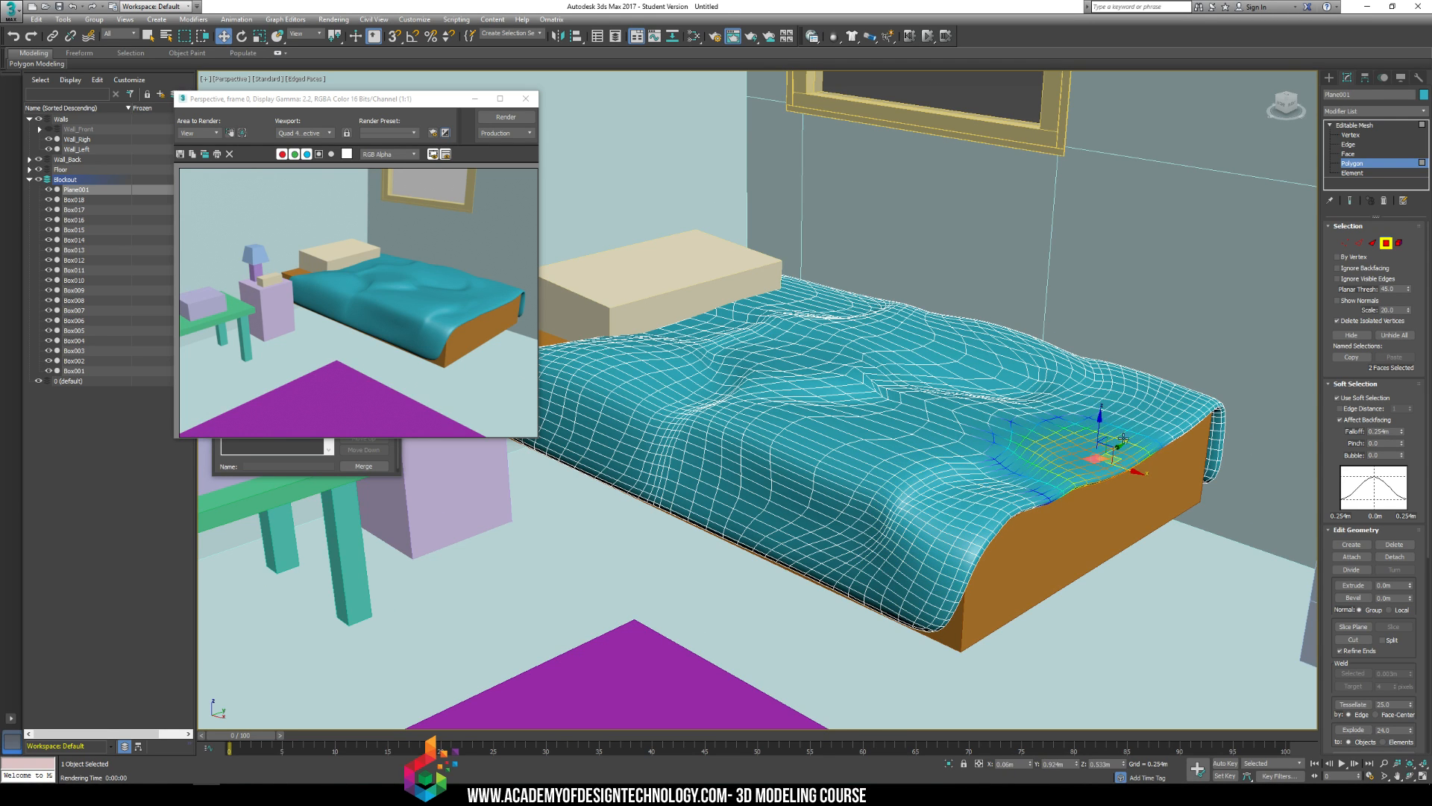
left_click(1180, 409)
left_click_drag(1180, 405, 1190, 382)
left_click(1077, 290)
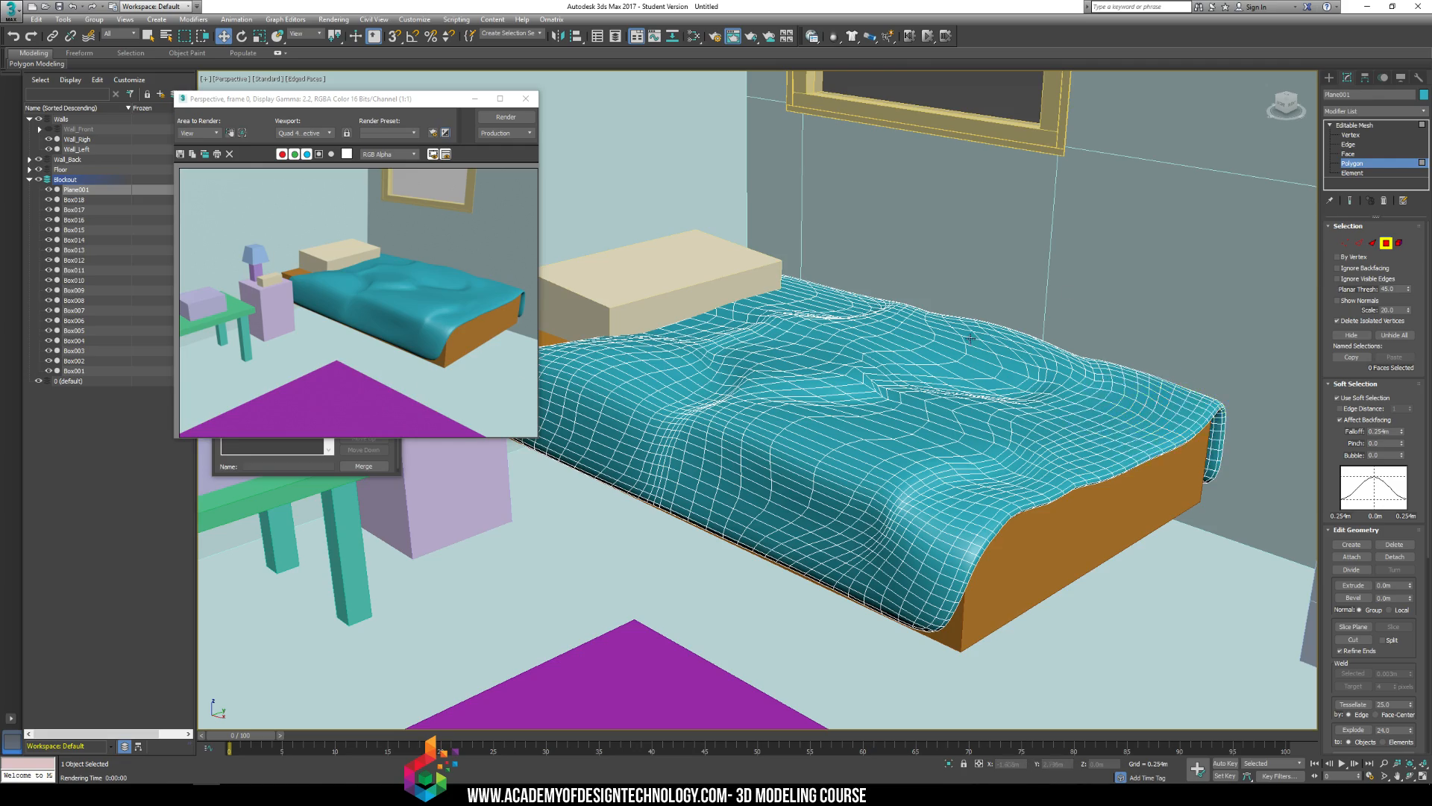
Step: Adjust the folds in the middle of the cover just below the pillow and re-render the bed
middle_click_drag(881, 335, 868, 433, "alt")
left_click(725, 412)
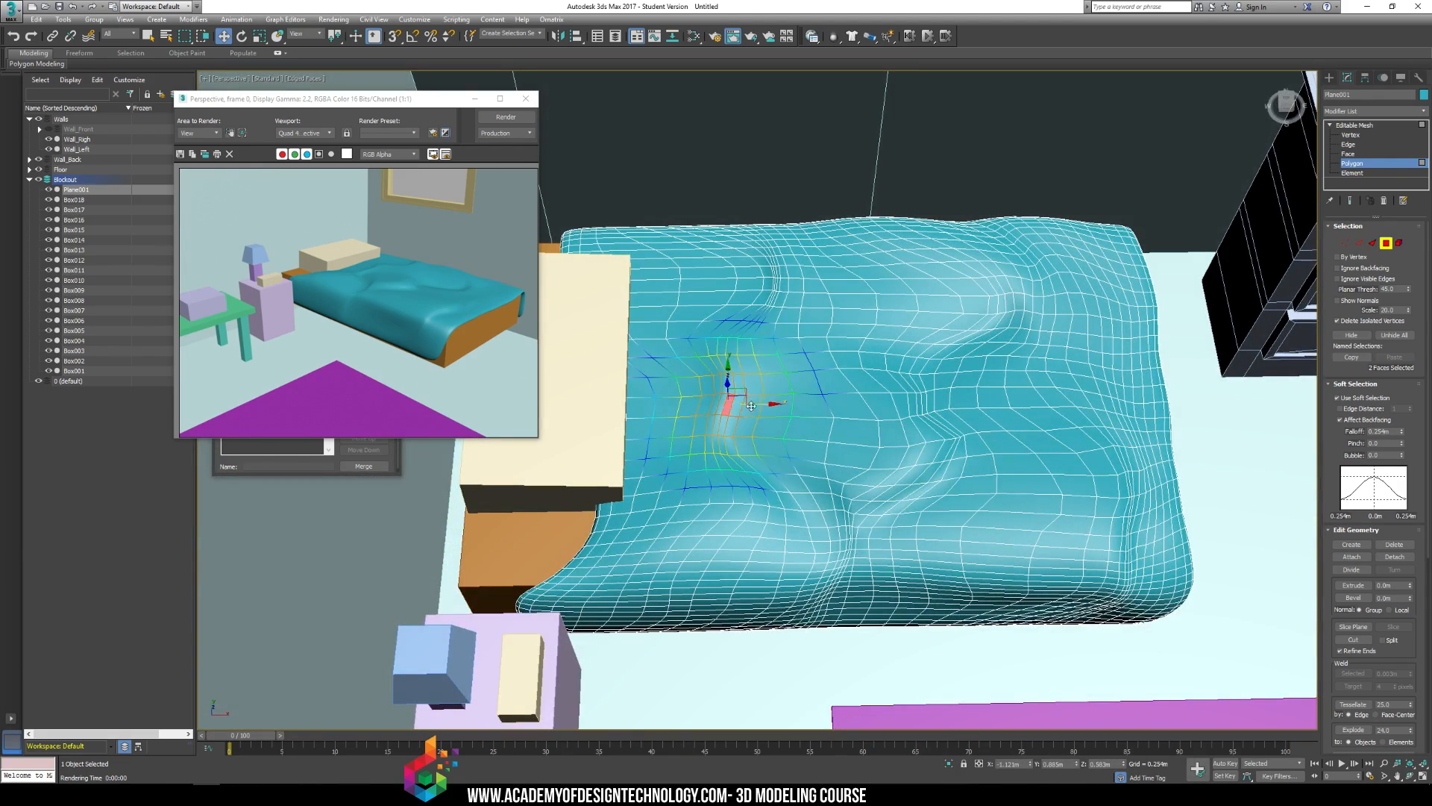
mouse_move(751, 405)
left_mouse_down()
mouse_move(768, 428)
mouse_move(743, 418)
left_mouse_up()
left_click(721, 436)
middle_click_drag(797, 441, 784, 411, "alt")
key("shift+q")
key("shift+q")
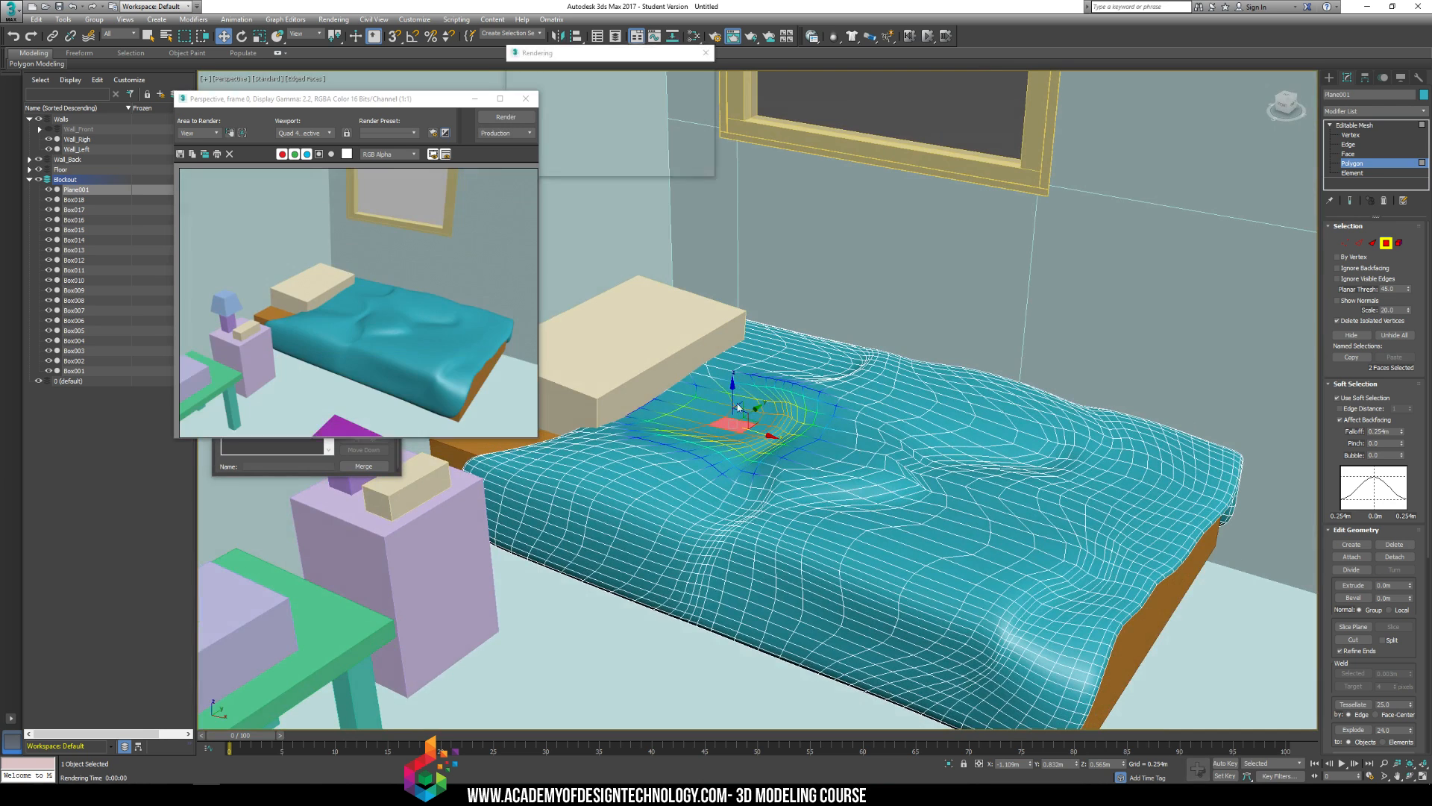
Step: Nudge a softly selected area on the cover's room side near the pillow and render it from other angles
mouse_move(620, 492)
left_mouse_down()
mouse_move(614, 482)
mouse_move(629, 498)
left_mouse_up()
middle_click_drag(811, 515, 666, 349, "alt")
key("shift+q")
key("shift+q")
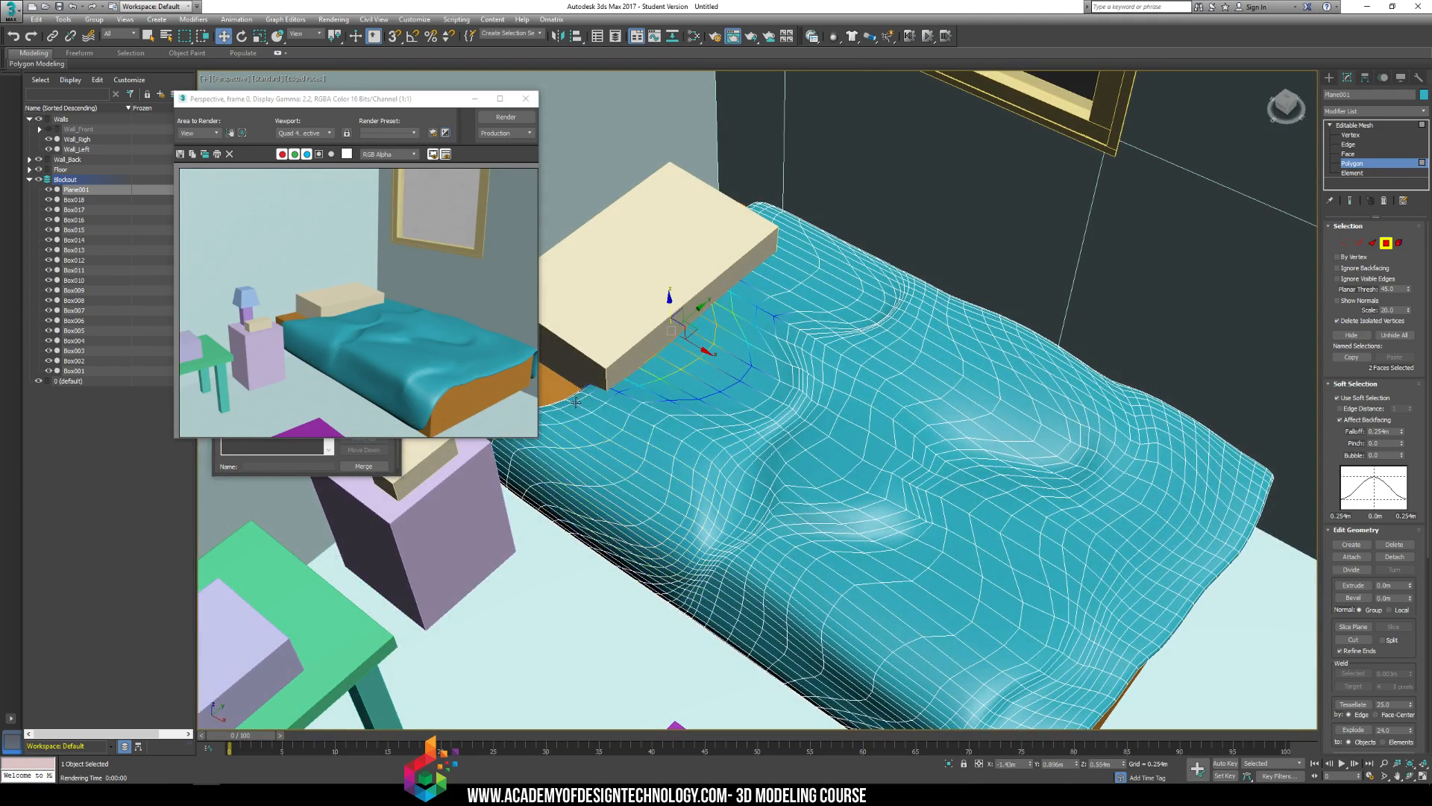
Step: Undo the last adjustments to the cover beside the pillow
key("ctrl+z")
key("ctrl+z")
key("ctrl+z")
key("ctrl+z")
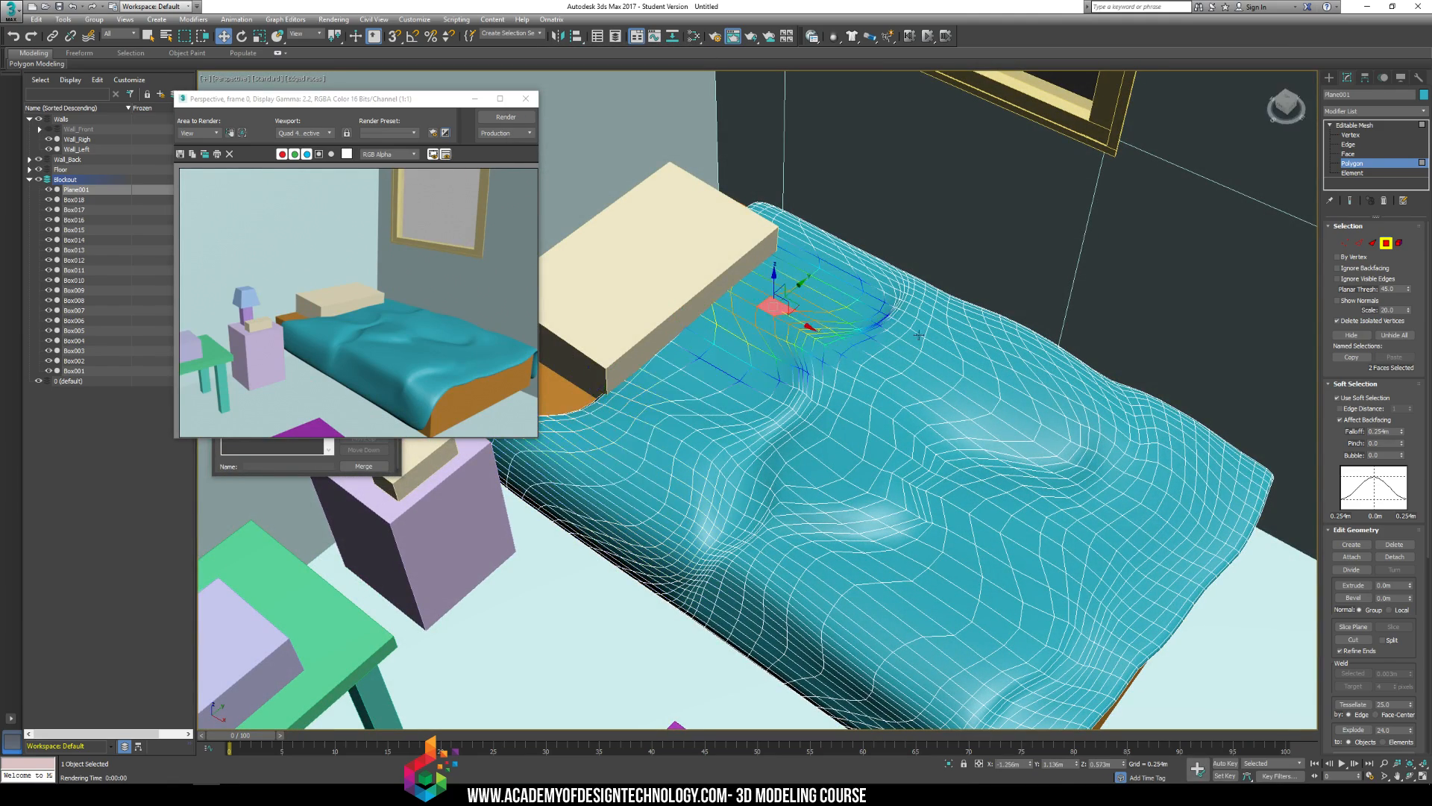
Step: Shape the cover's room-side hem into uneven waves that expose the bed frame, and re-render near and far views
middle_click_drag(1019, 414, 1082, 317, "alt")
left_click_drag(798, 470, 1077, 531)
left_click_drag(638, 464, 576, 442)
left_click(721, 461)
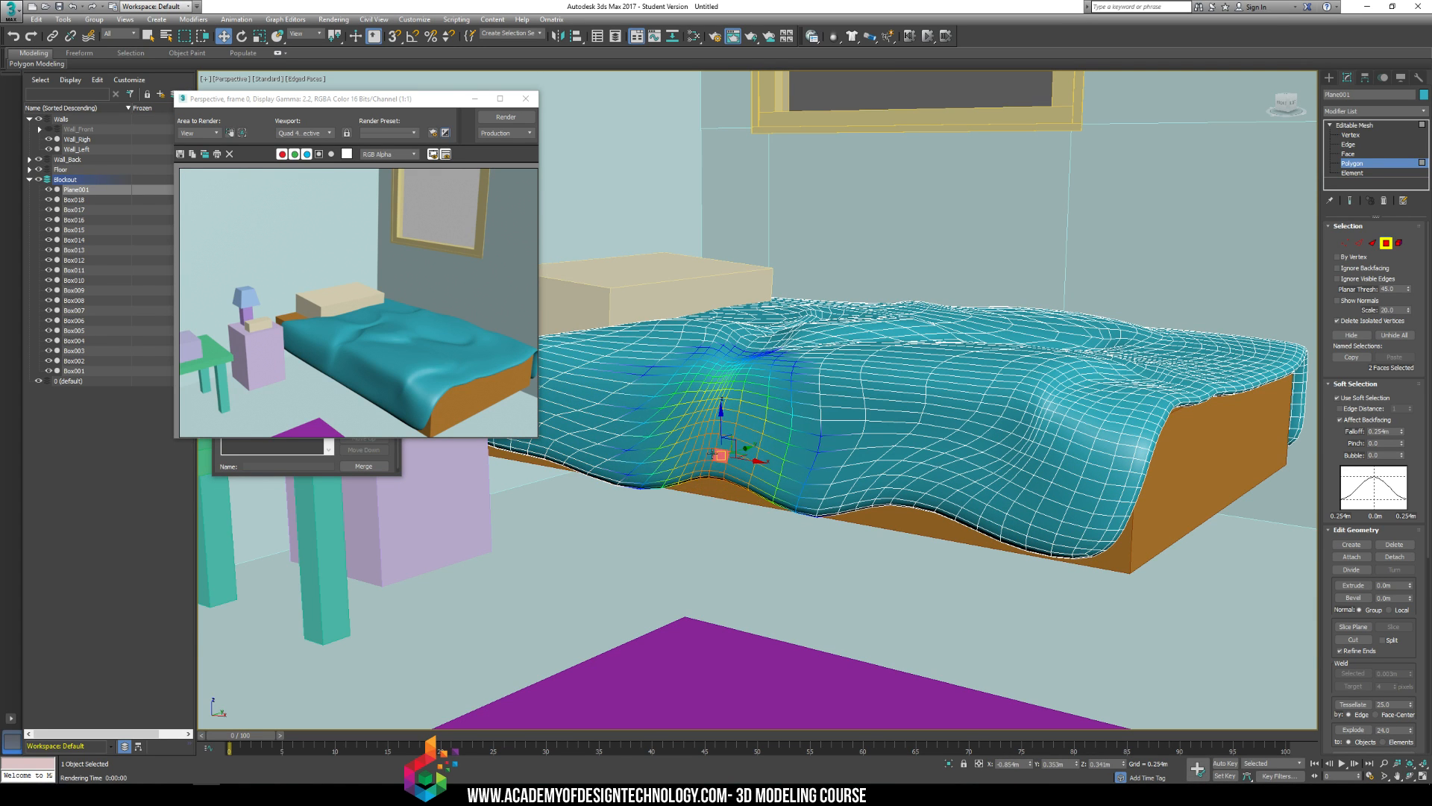
middle_click_drag(851, 470, 867, 416, "alt")
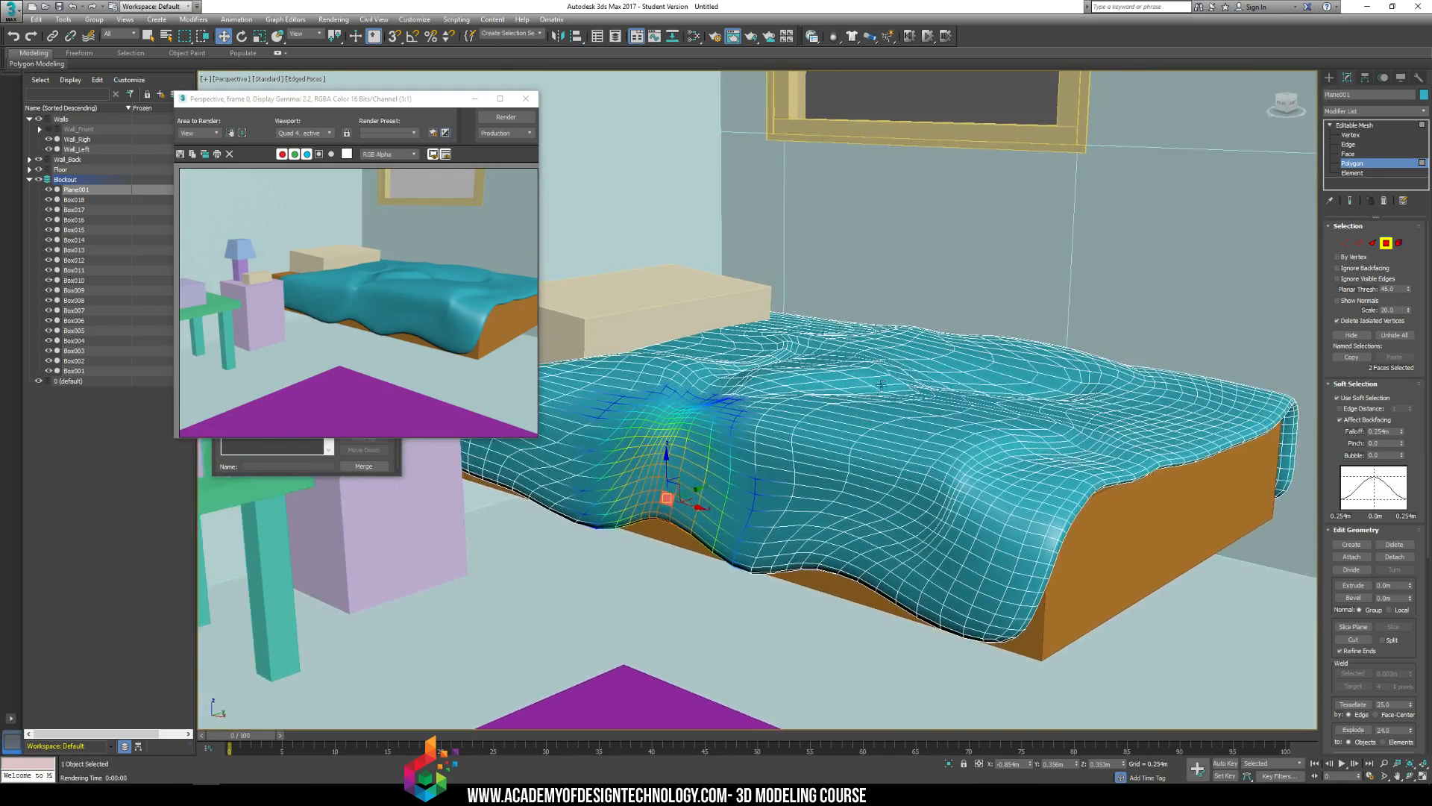
scroll(910, 384, "down", 6)
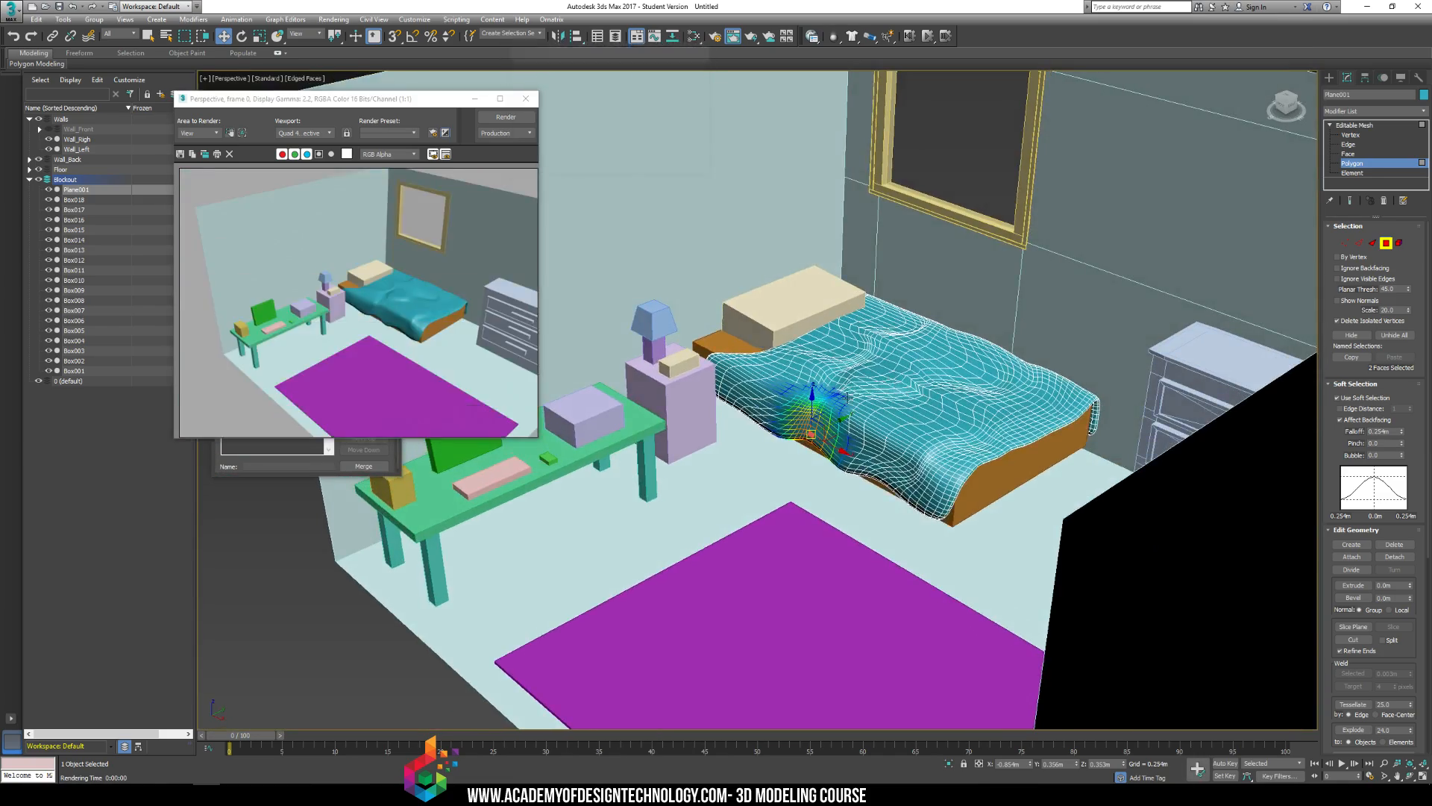
scroll(848, 400, "up", 2)
scroll(698, 461, "up", 3)
scroll(698, 461, "up", 5)
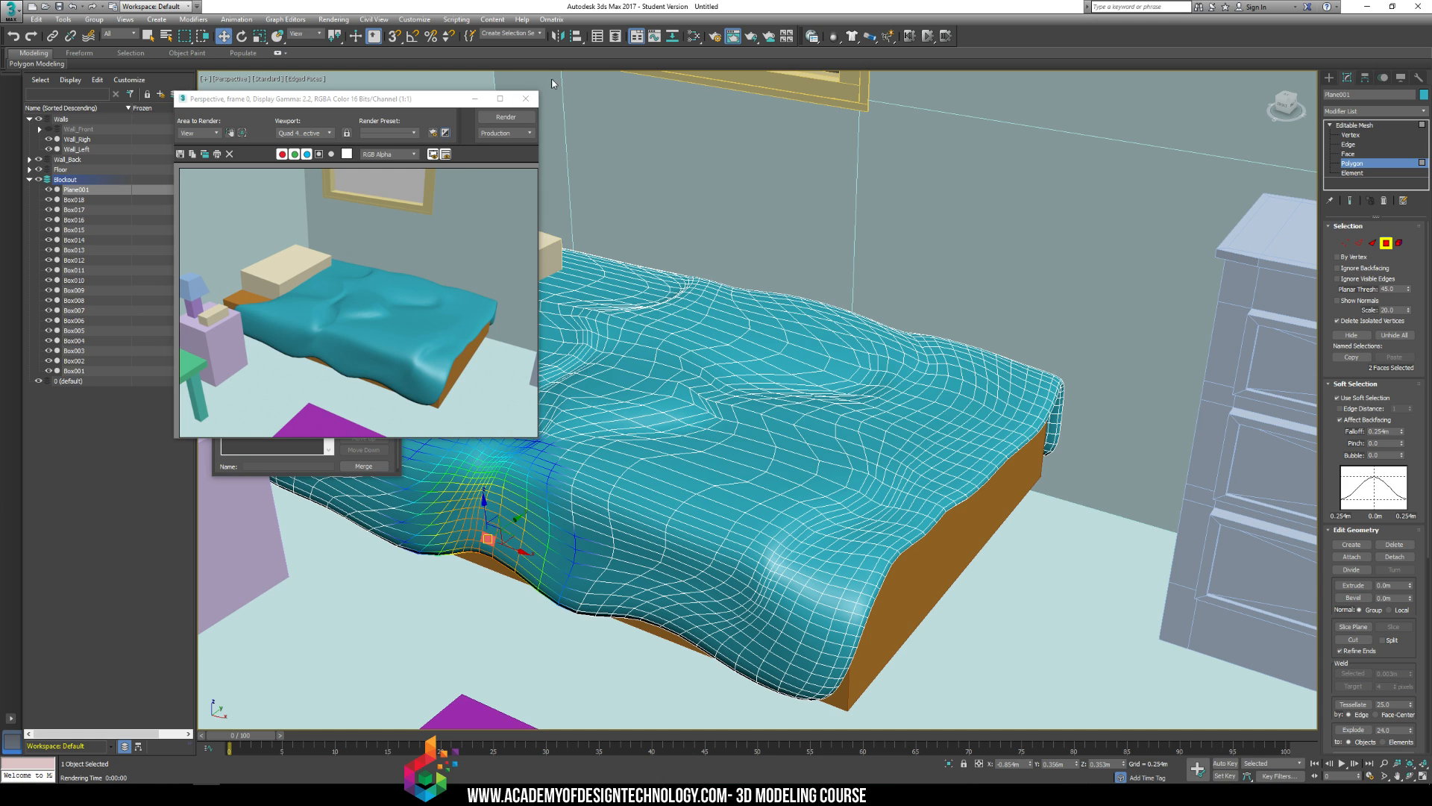
Step: Close the rendered frame window and the Environment and Effects window
left_click(525, 99)
middle_click_drag(679, 248, 716, 225)
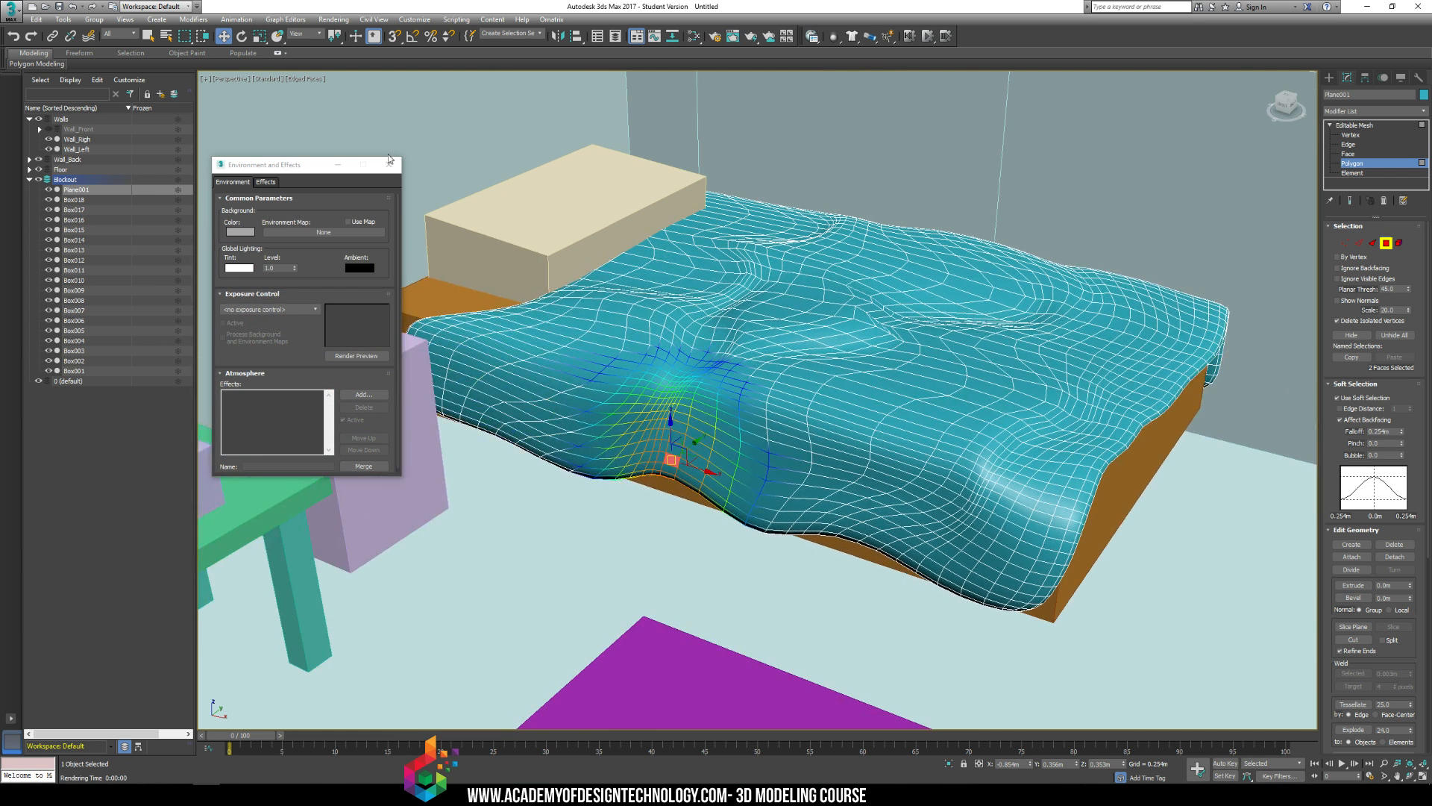
left_click(389, 161)
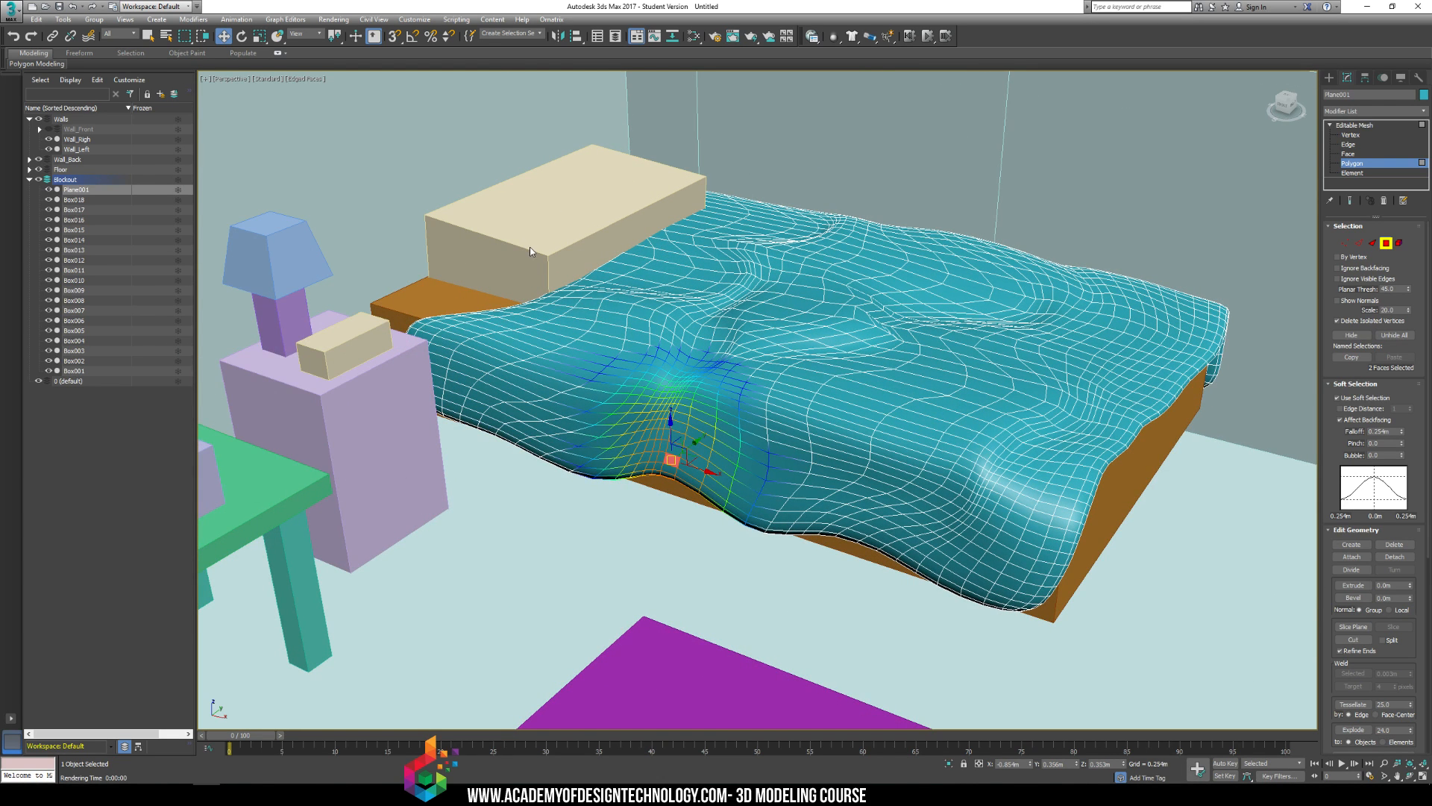
Step: Examine the finished bed cover in relation to the nightstand, desk, dresser and the rest of the room
middle_click_drag(487, 243, 532, 284, "alt")
scroll(532, 283, "down", 8)
scroll(644, 373, "up", 8)
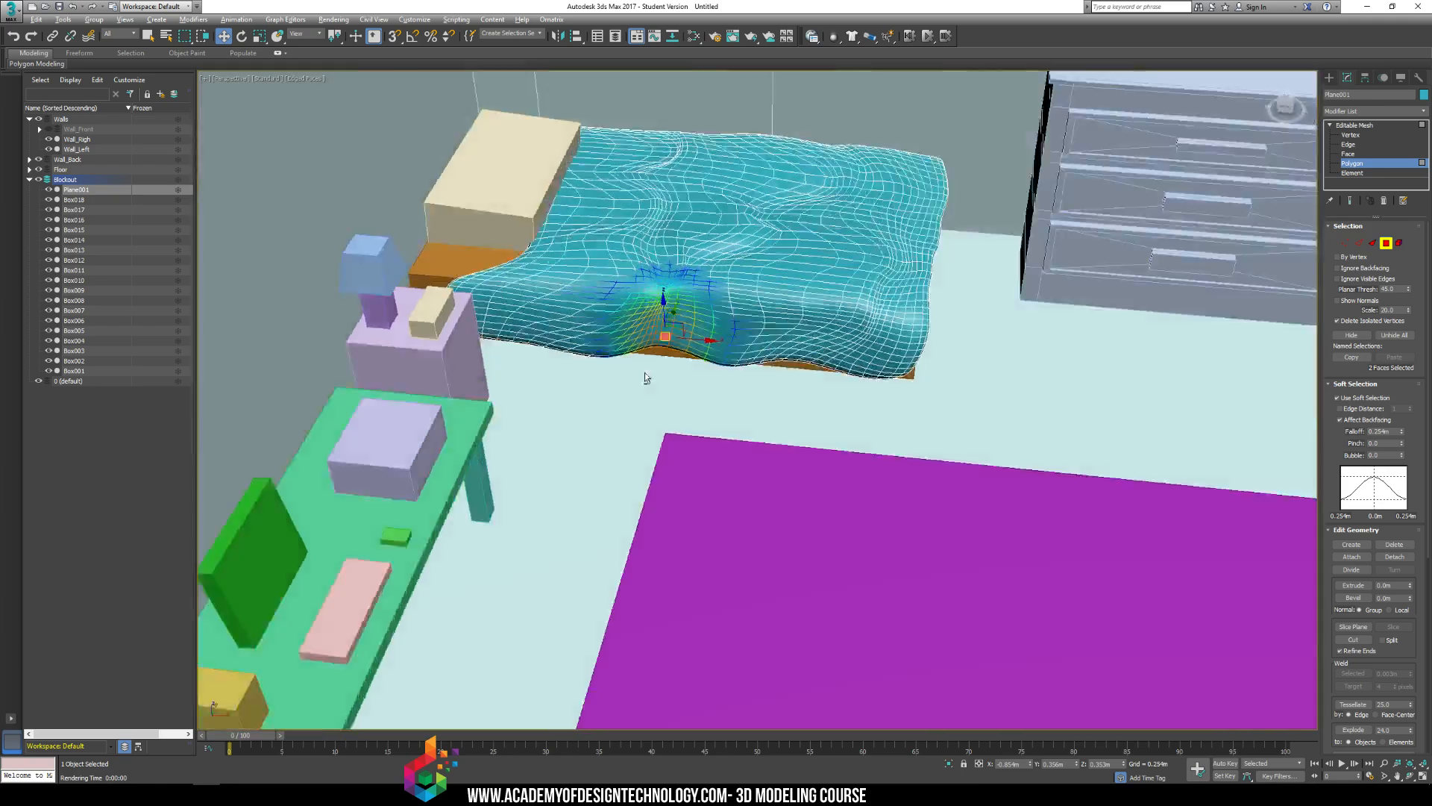
middle_click_drag(689, 451, 707, 403, "alt")
middle_click_drag(713, 329, 585, 430, "alt")
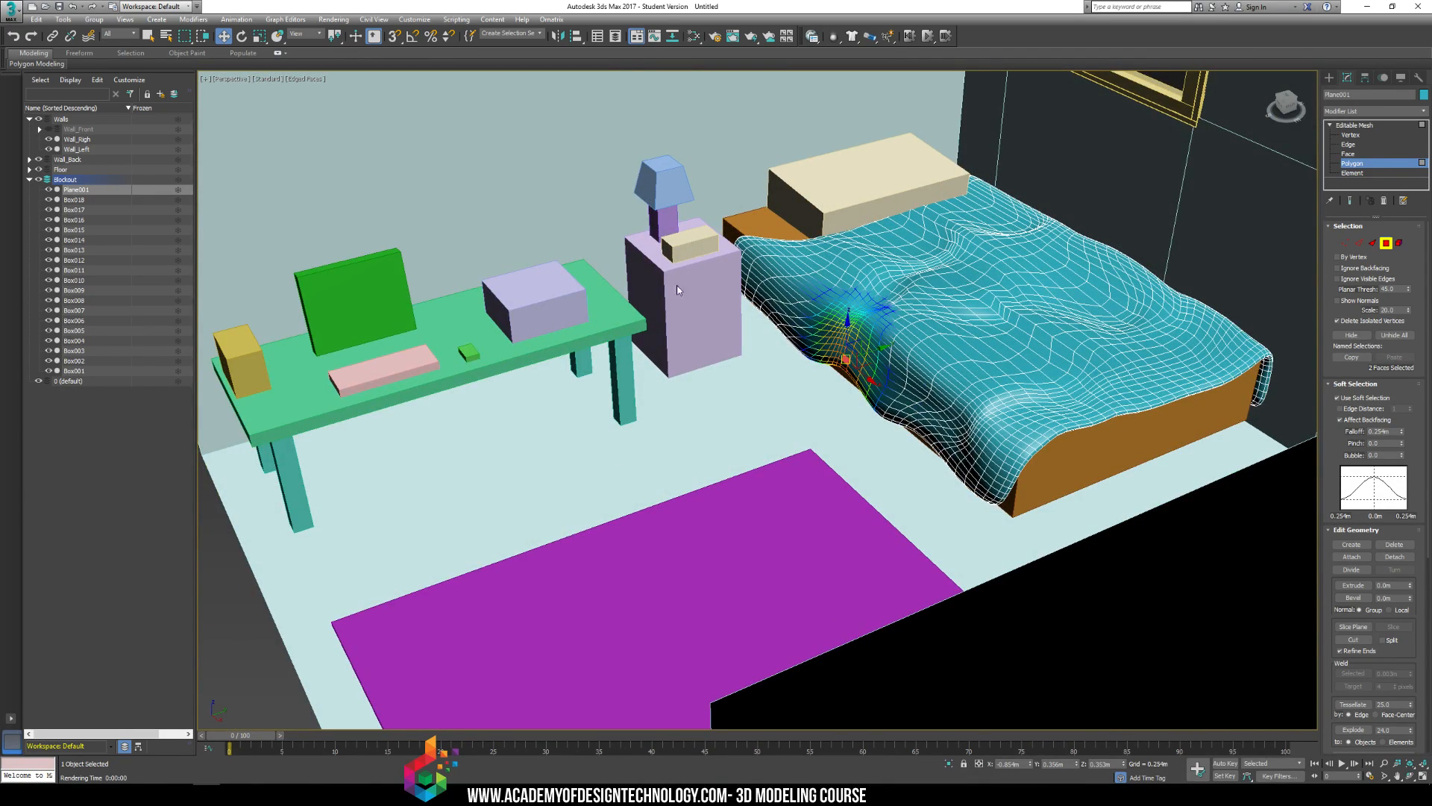
middle_click_drag(730, 296, 655, 404, "alt")
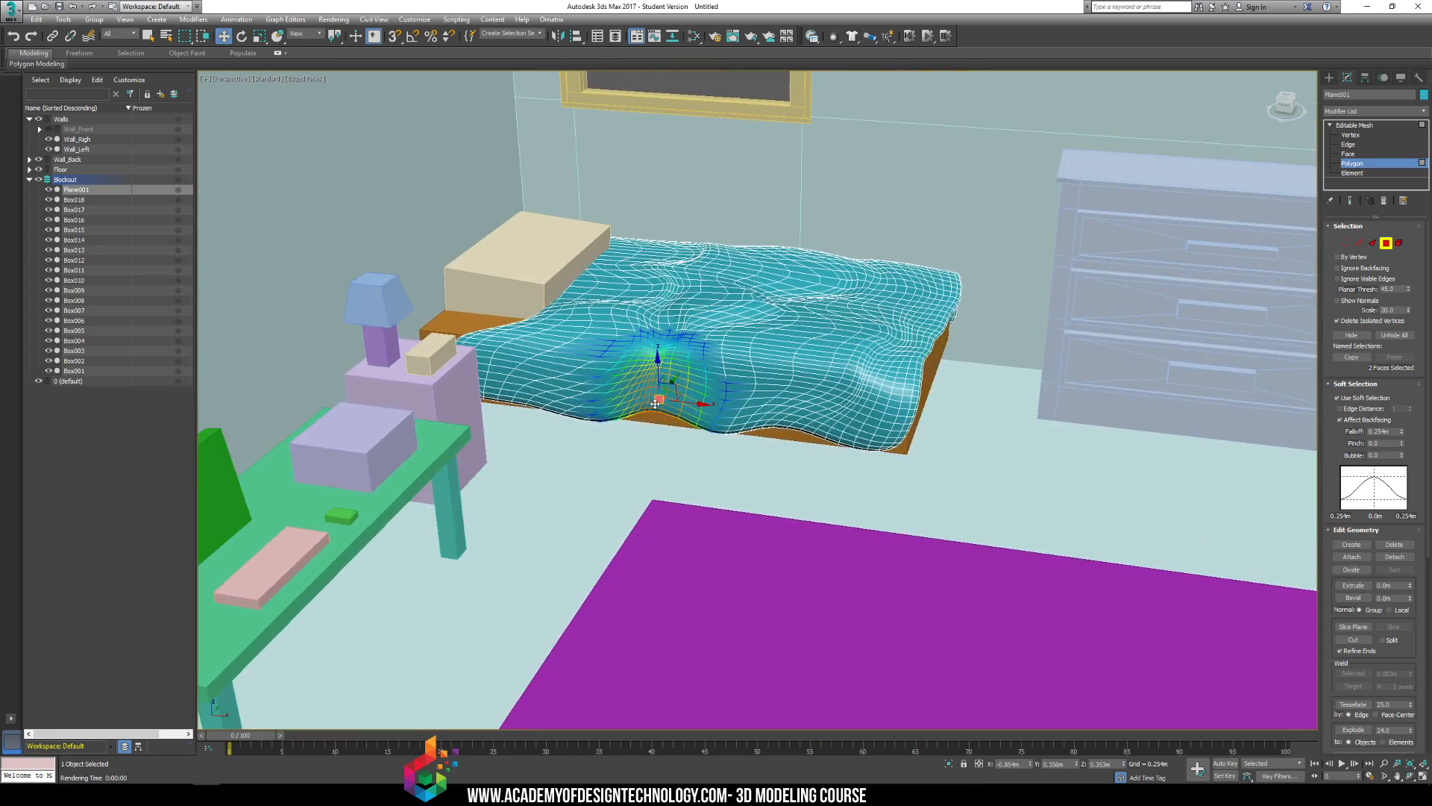
middle_click_drag(969, 388, 702, 539, "alt")
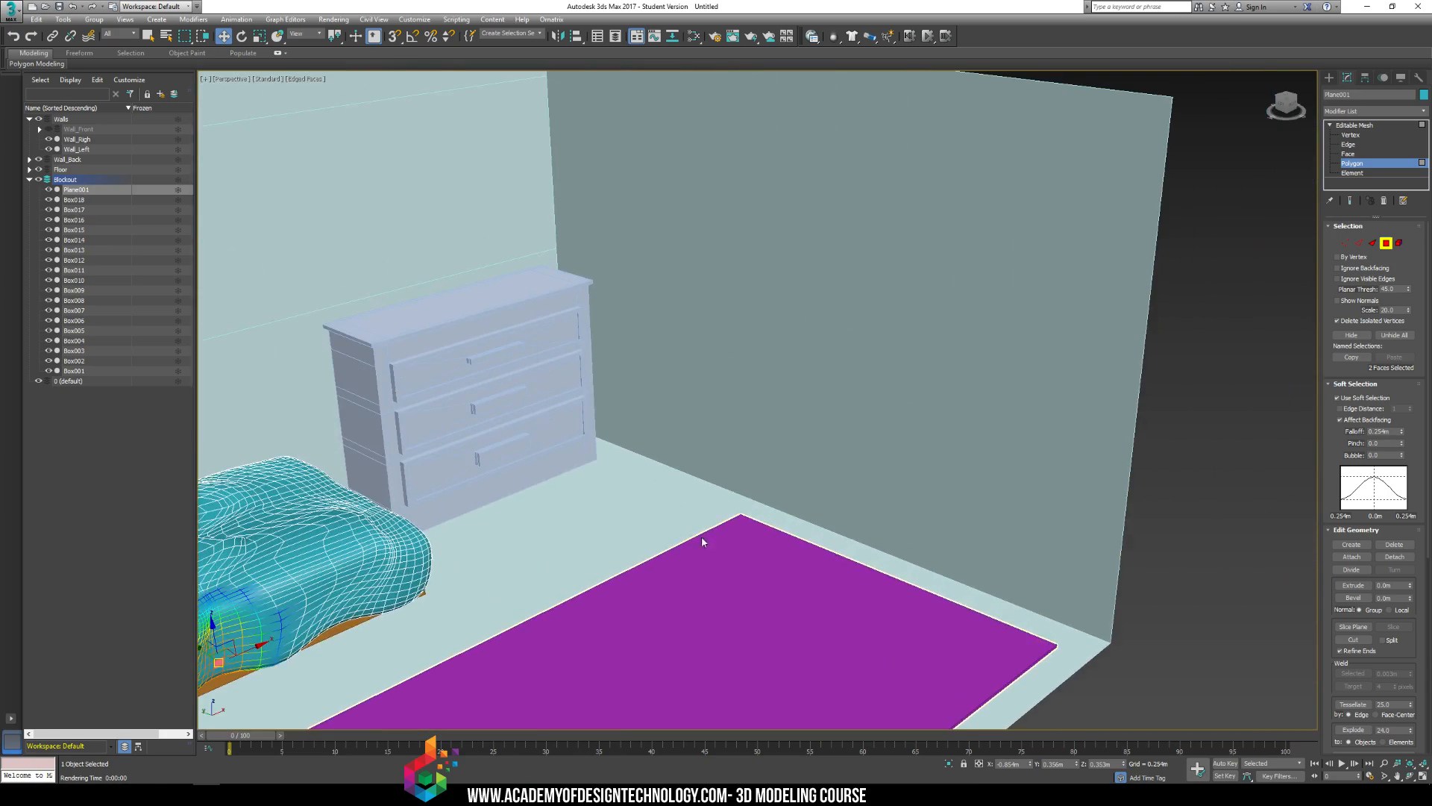
middle_click_drag(640, 301, 562, 328, "alt")
scroll(553, 344, "down", 4)
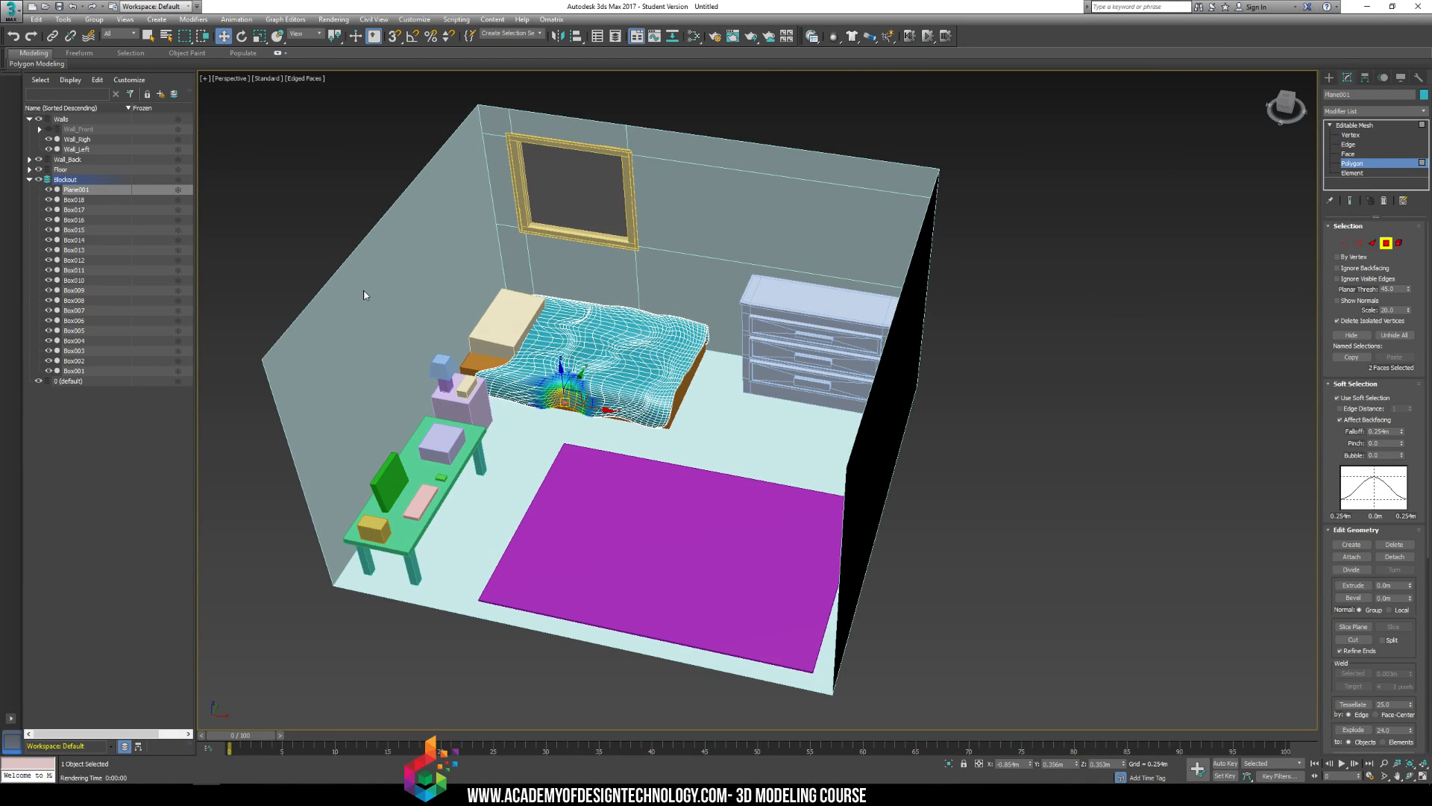
scroll(419, 362, "up", 3)
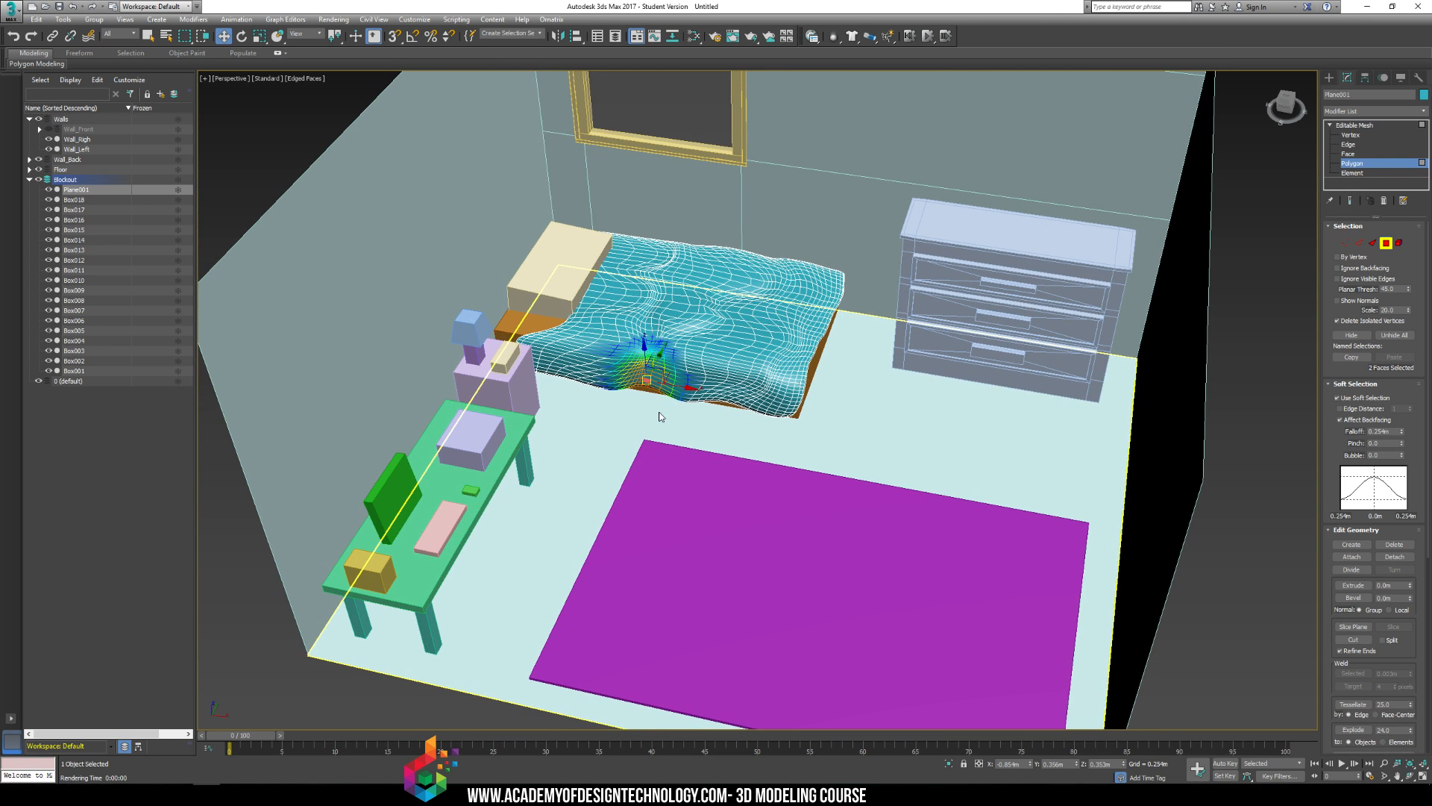
left_click(539, 358)
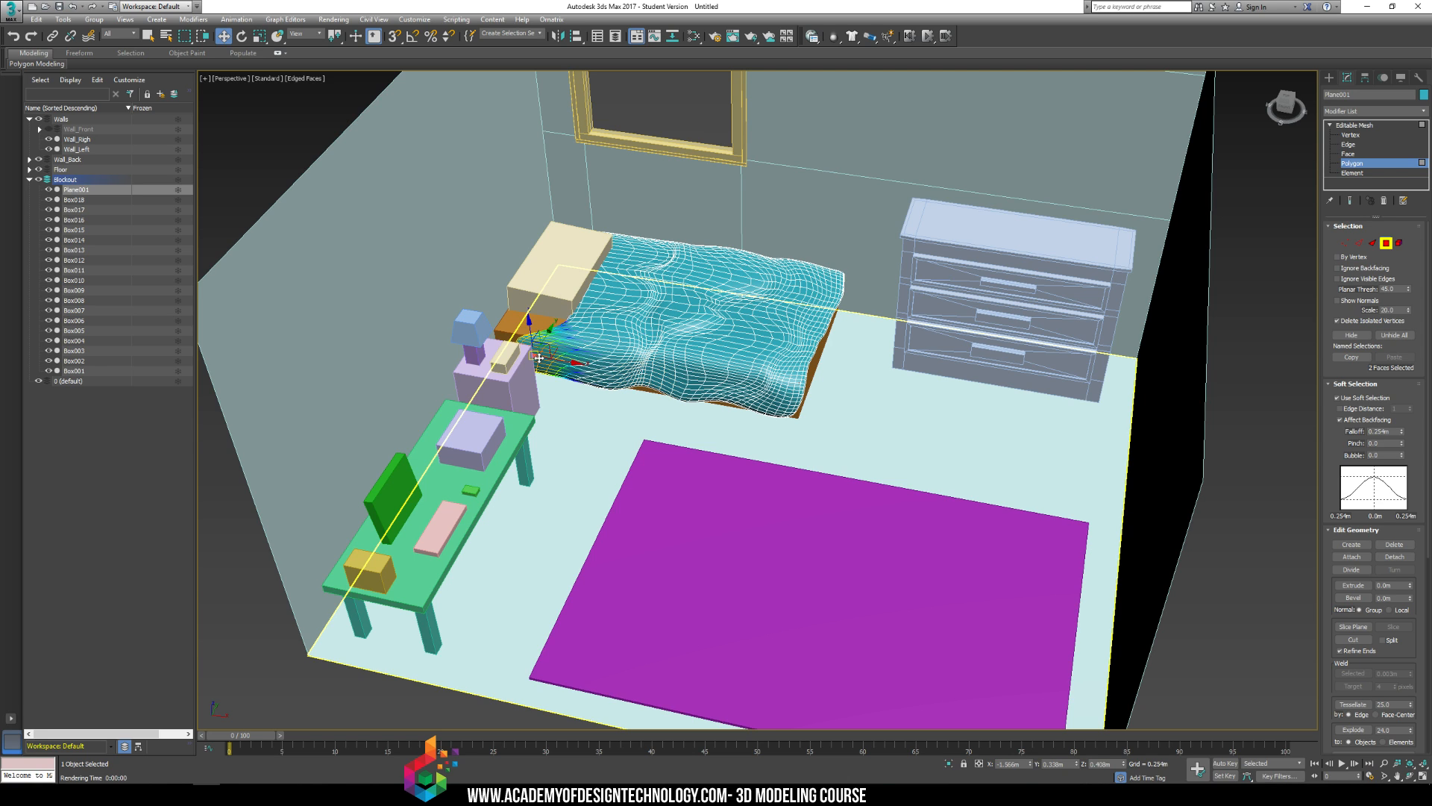